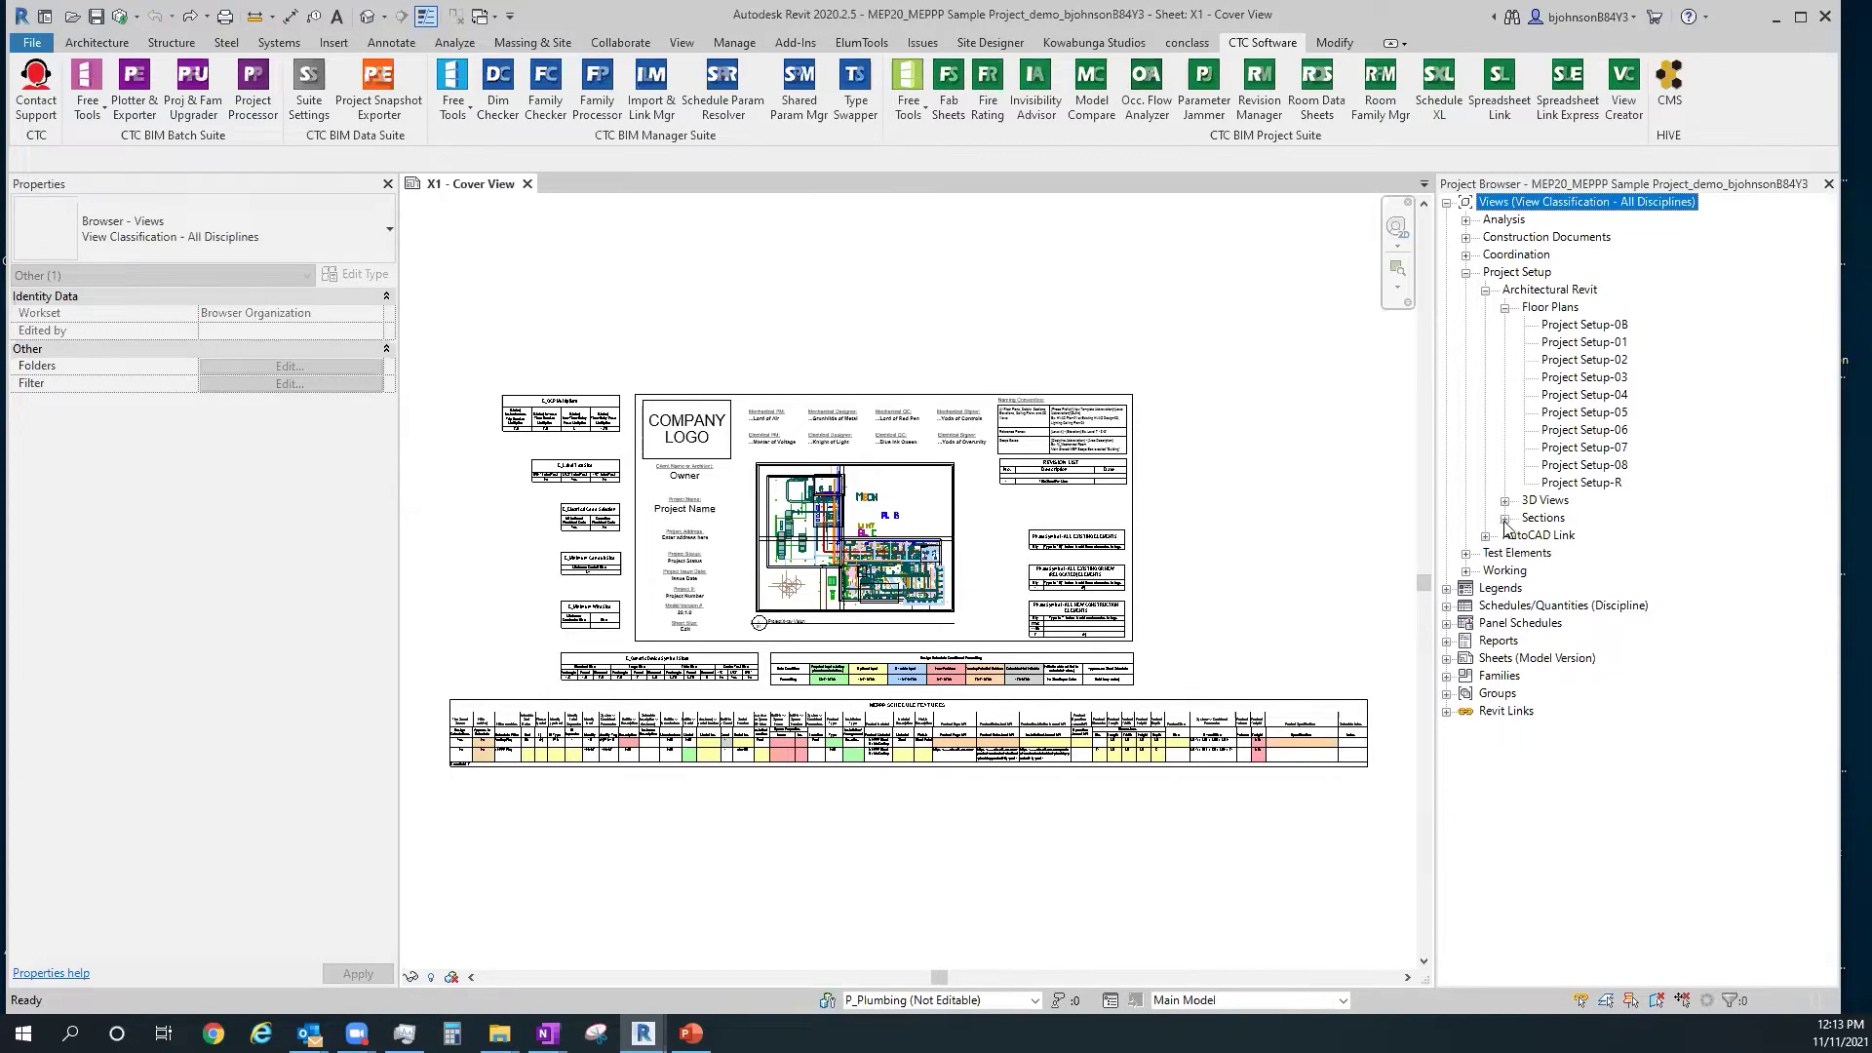
Open the Project Setup-01 floor plan and examine the scope box labels around the building
{"action": "left_click", "coordinate": [1618, 342]}
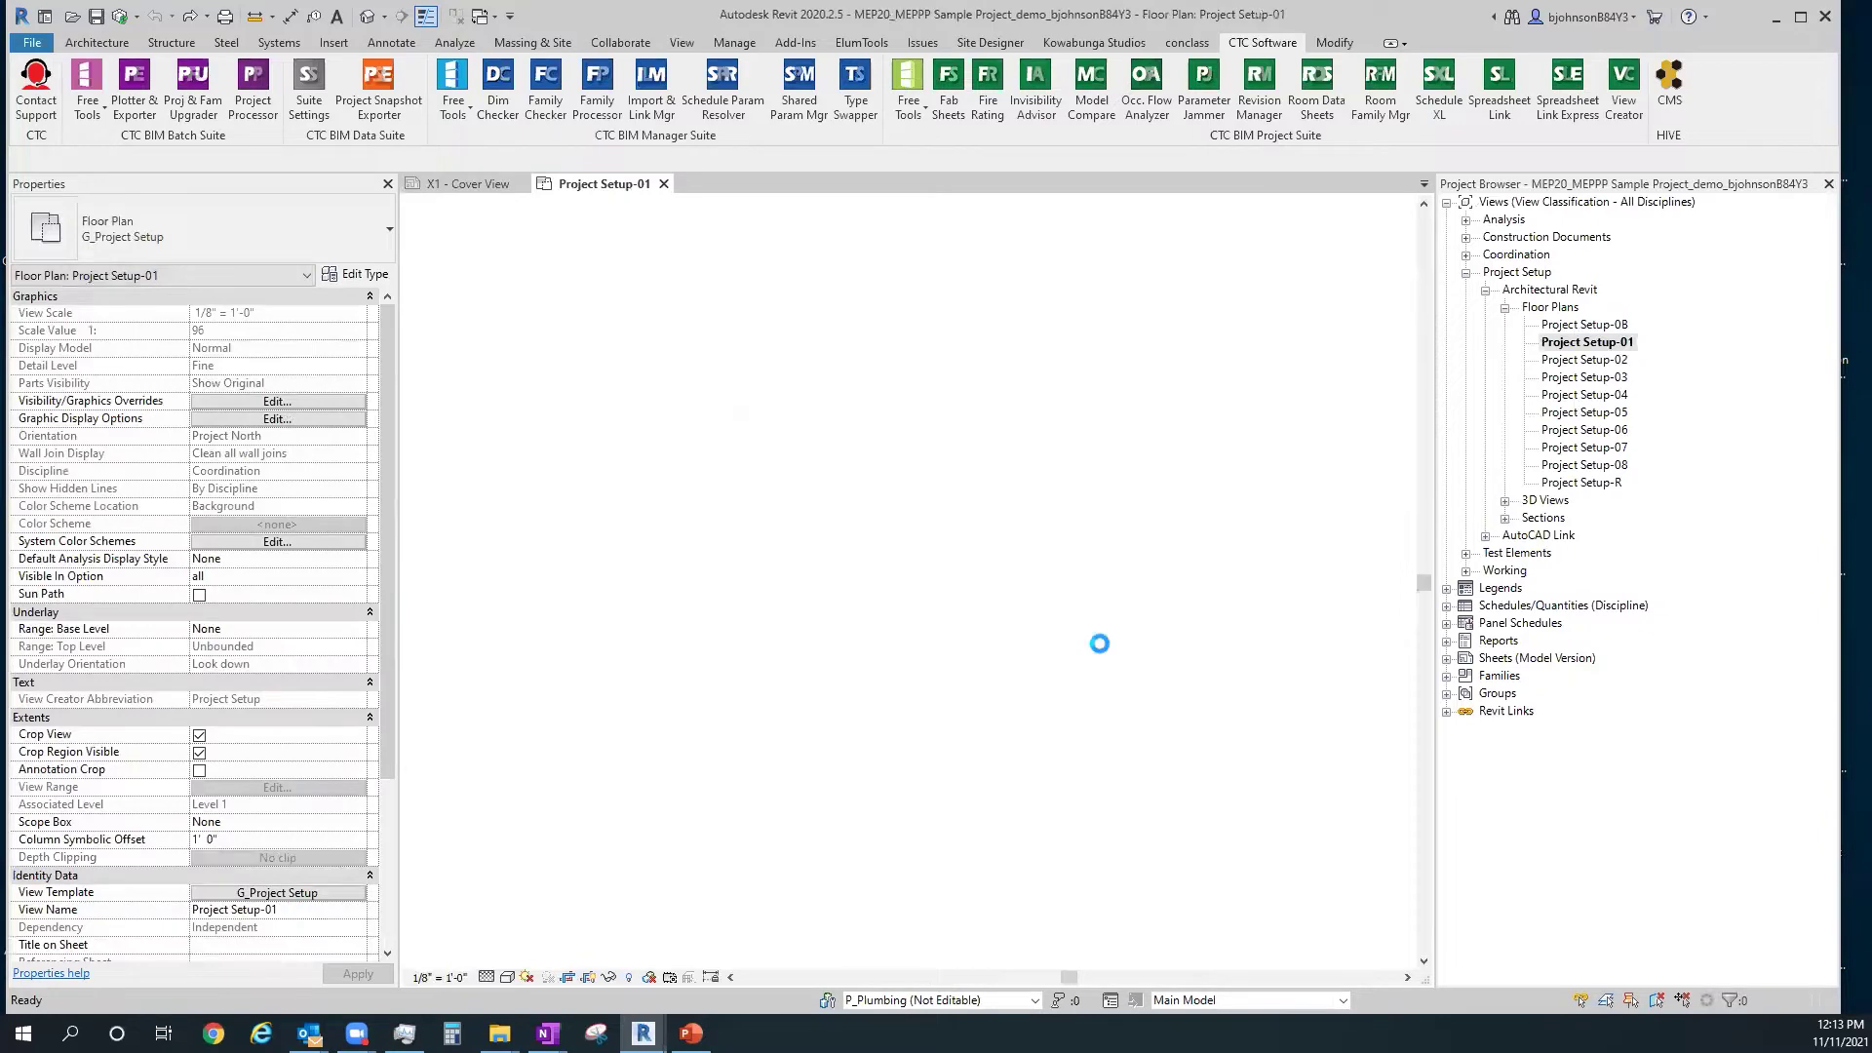
{"action": "left_click", "coordinate": [1084, 624]}
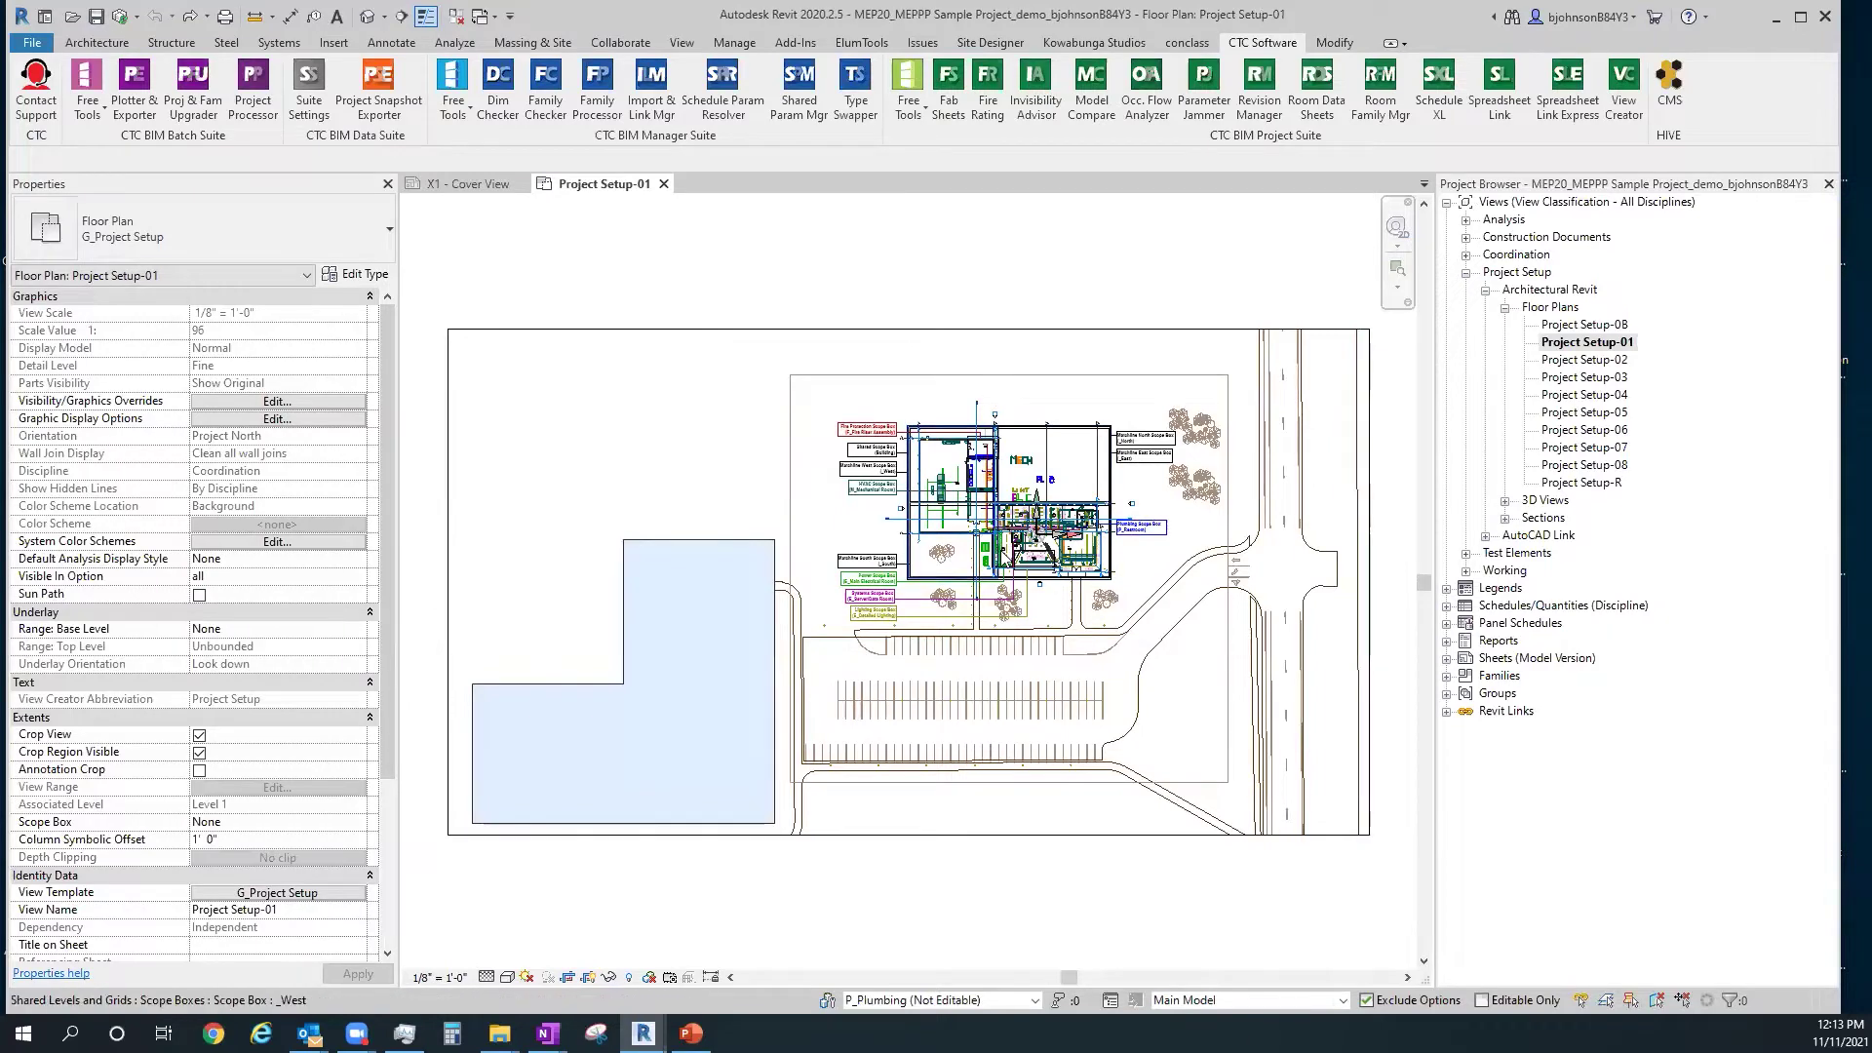
{"action": "scroll", "coordinate": [873, 436], "scroll_direction": "up", "scroll_amount": 5}
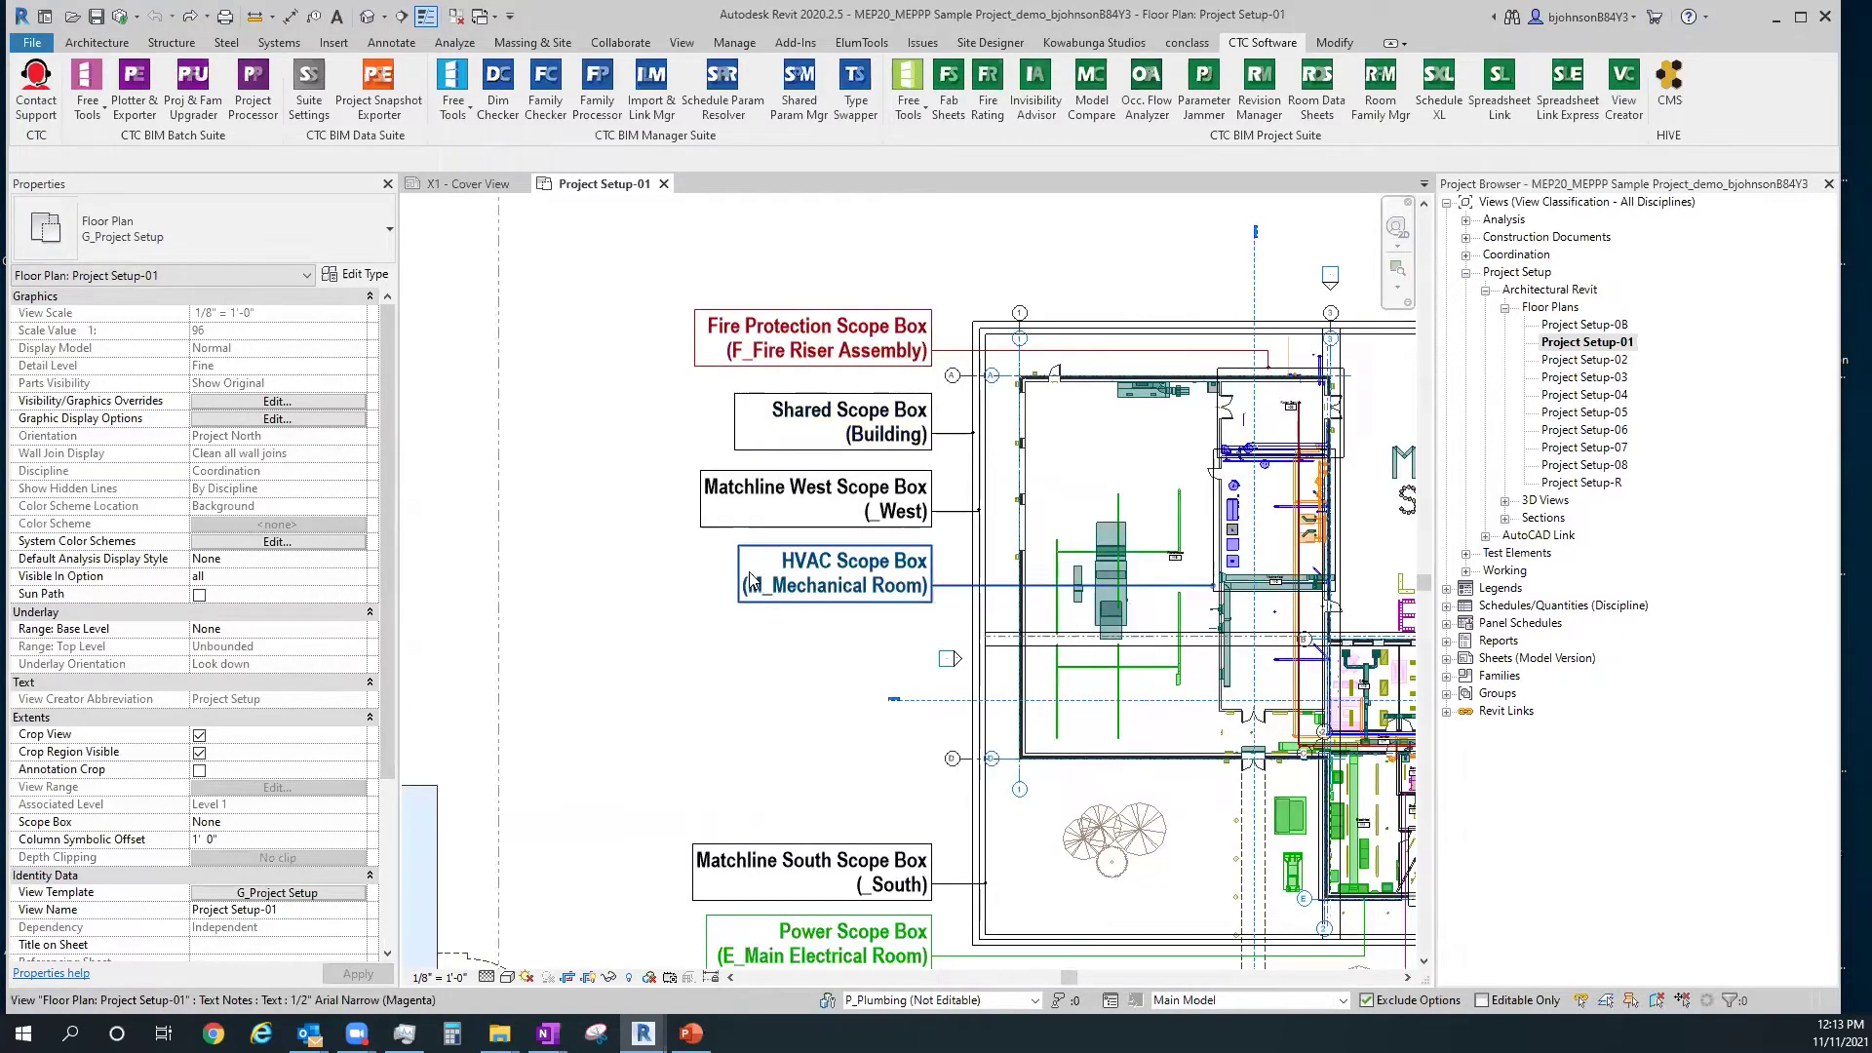
{"action": "scroll", "coordinate": [751, 582], "scroll_direction": "down", "scroll_amount": 3}
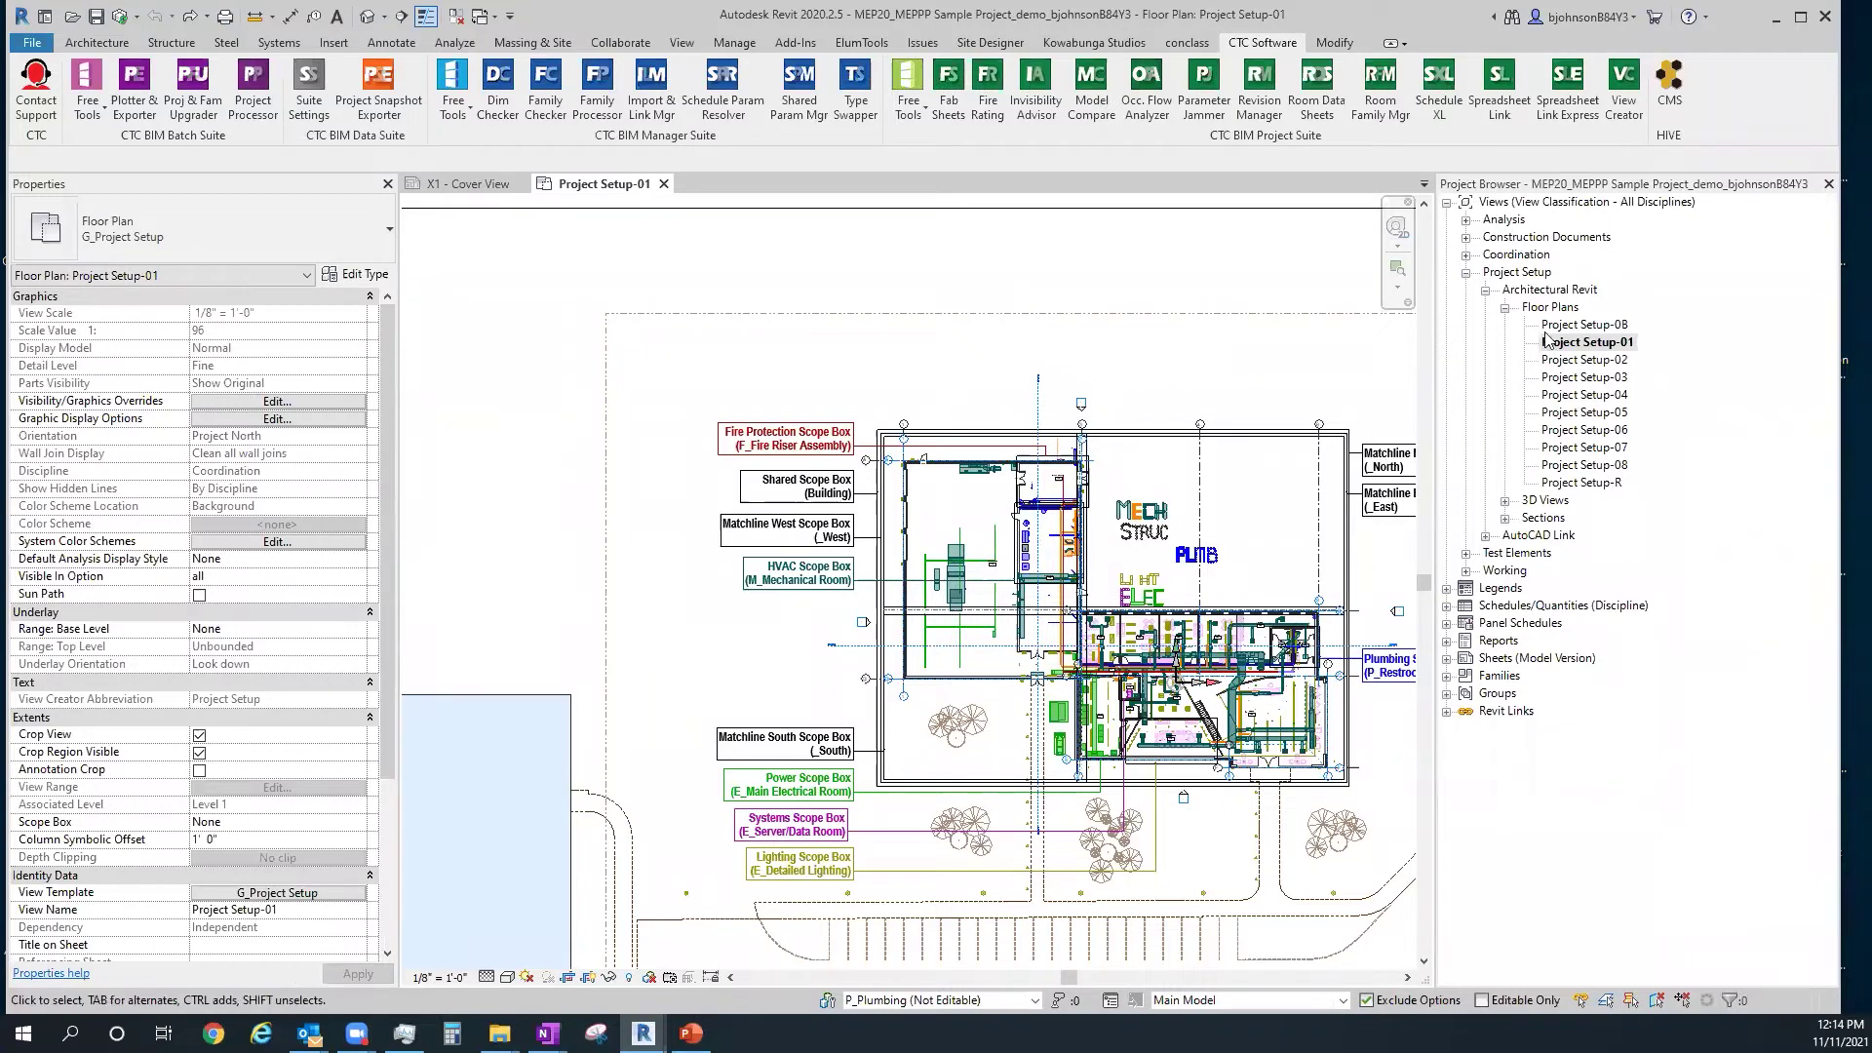
Expand the Working views to list the HVAC floor plans, and show the full site in the open plan
{"action": "left_click", "coordinate": [1465, 572]}
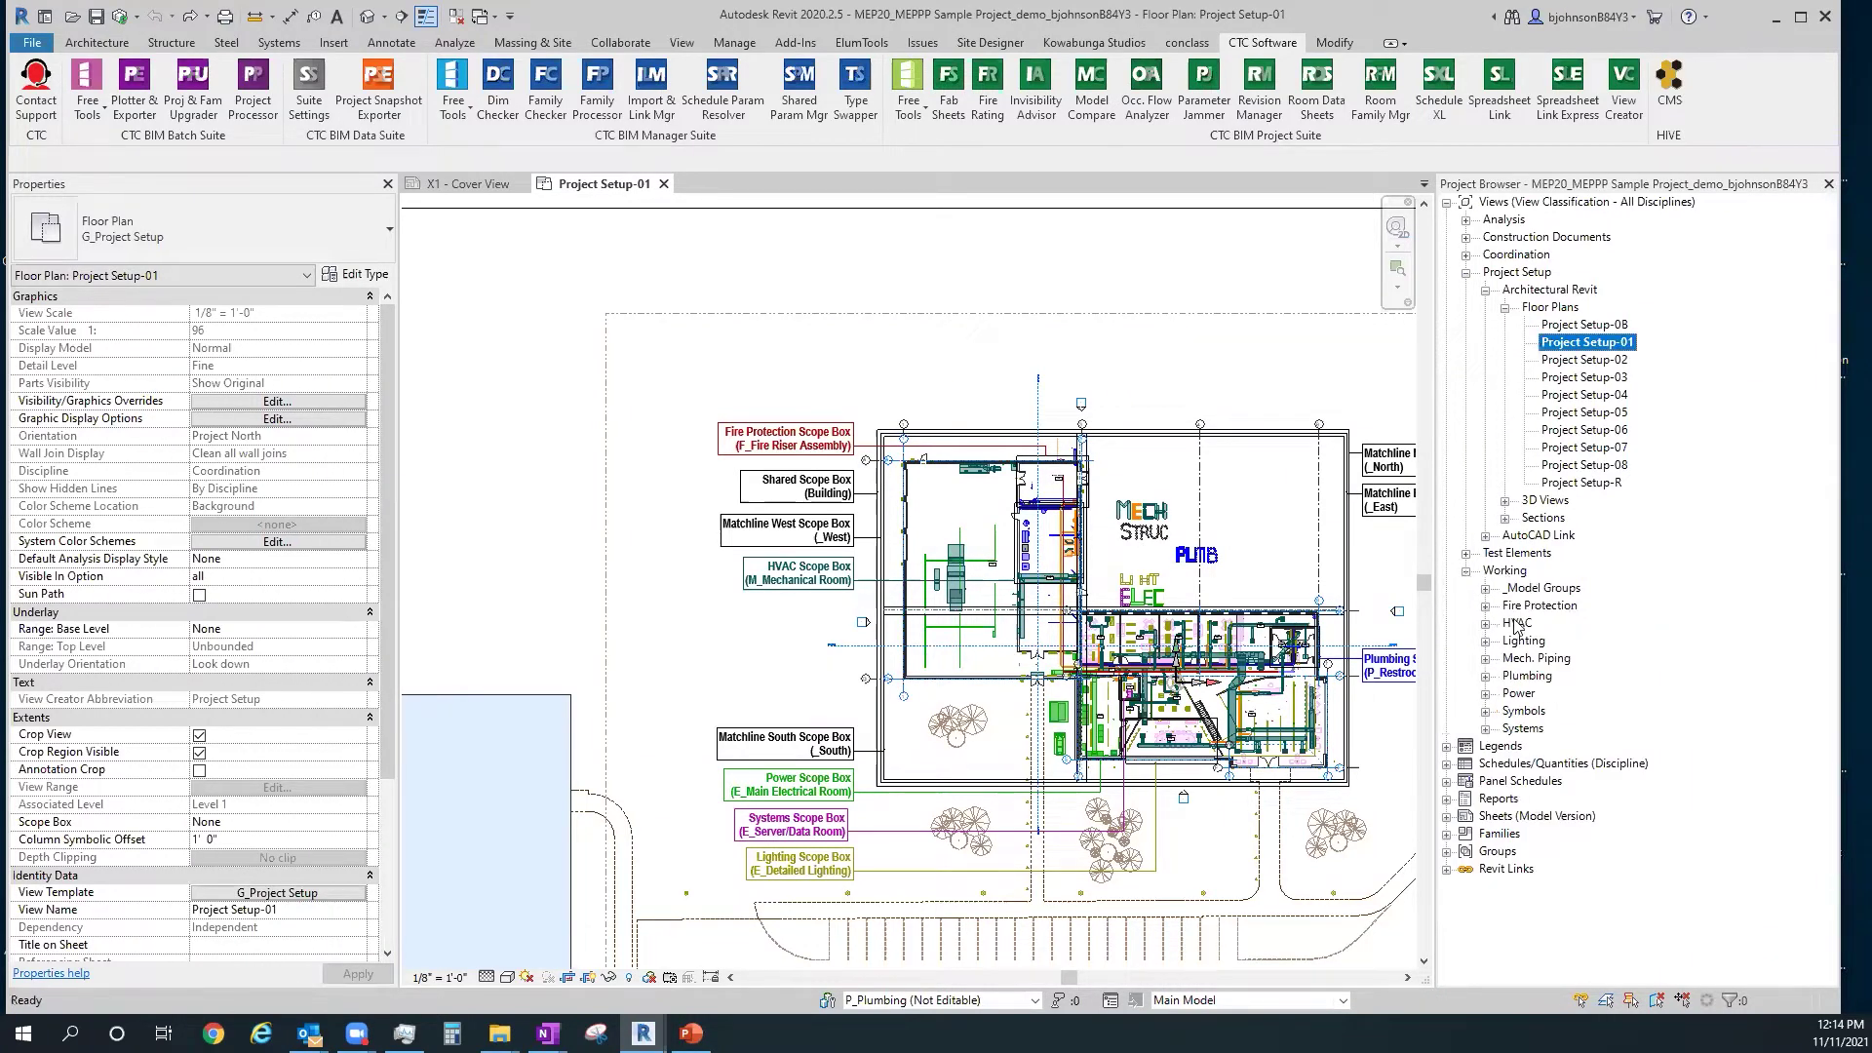
{"action": "left_click", "coordinate": [1485, 624]}
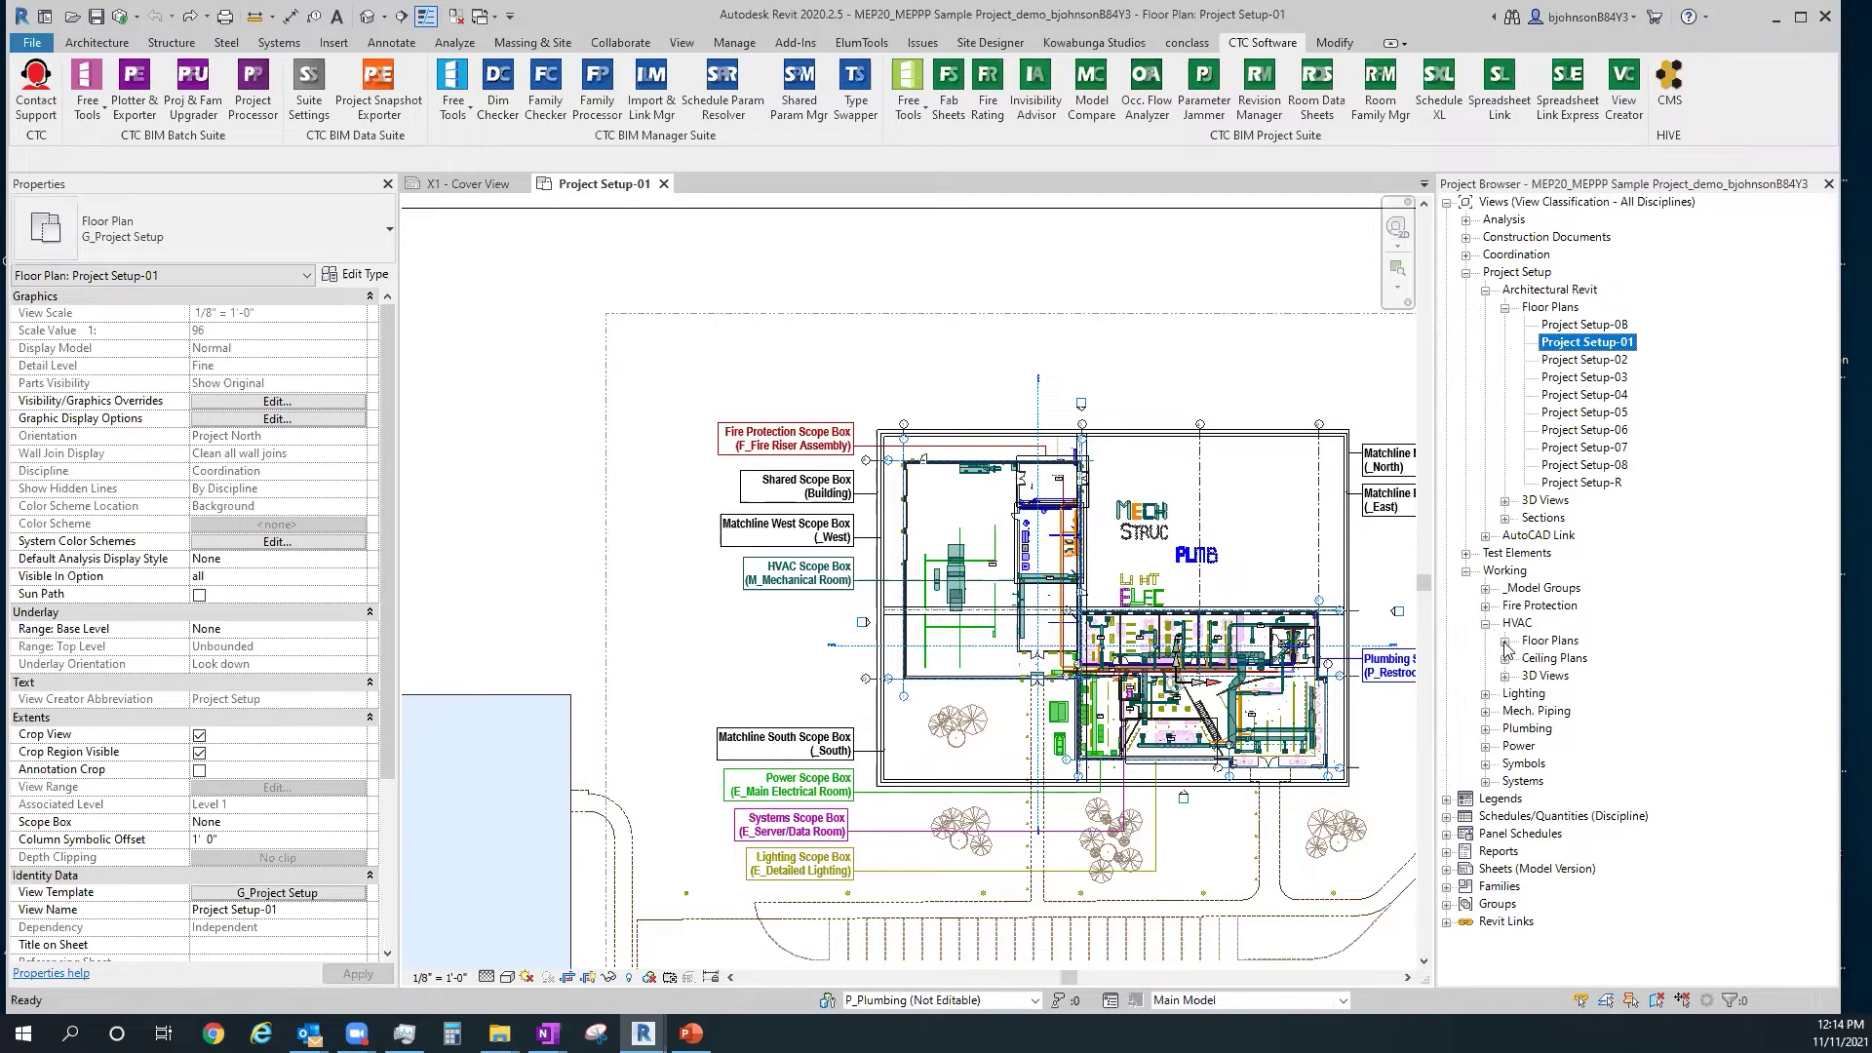
{"action": "scroll", "coordinate": [1569, 678], "scroll_direction": "down", "scroll_amount": 3}
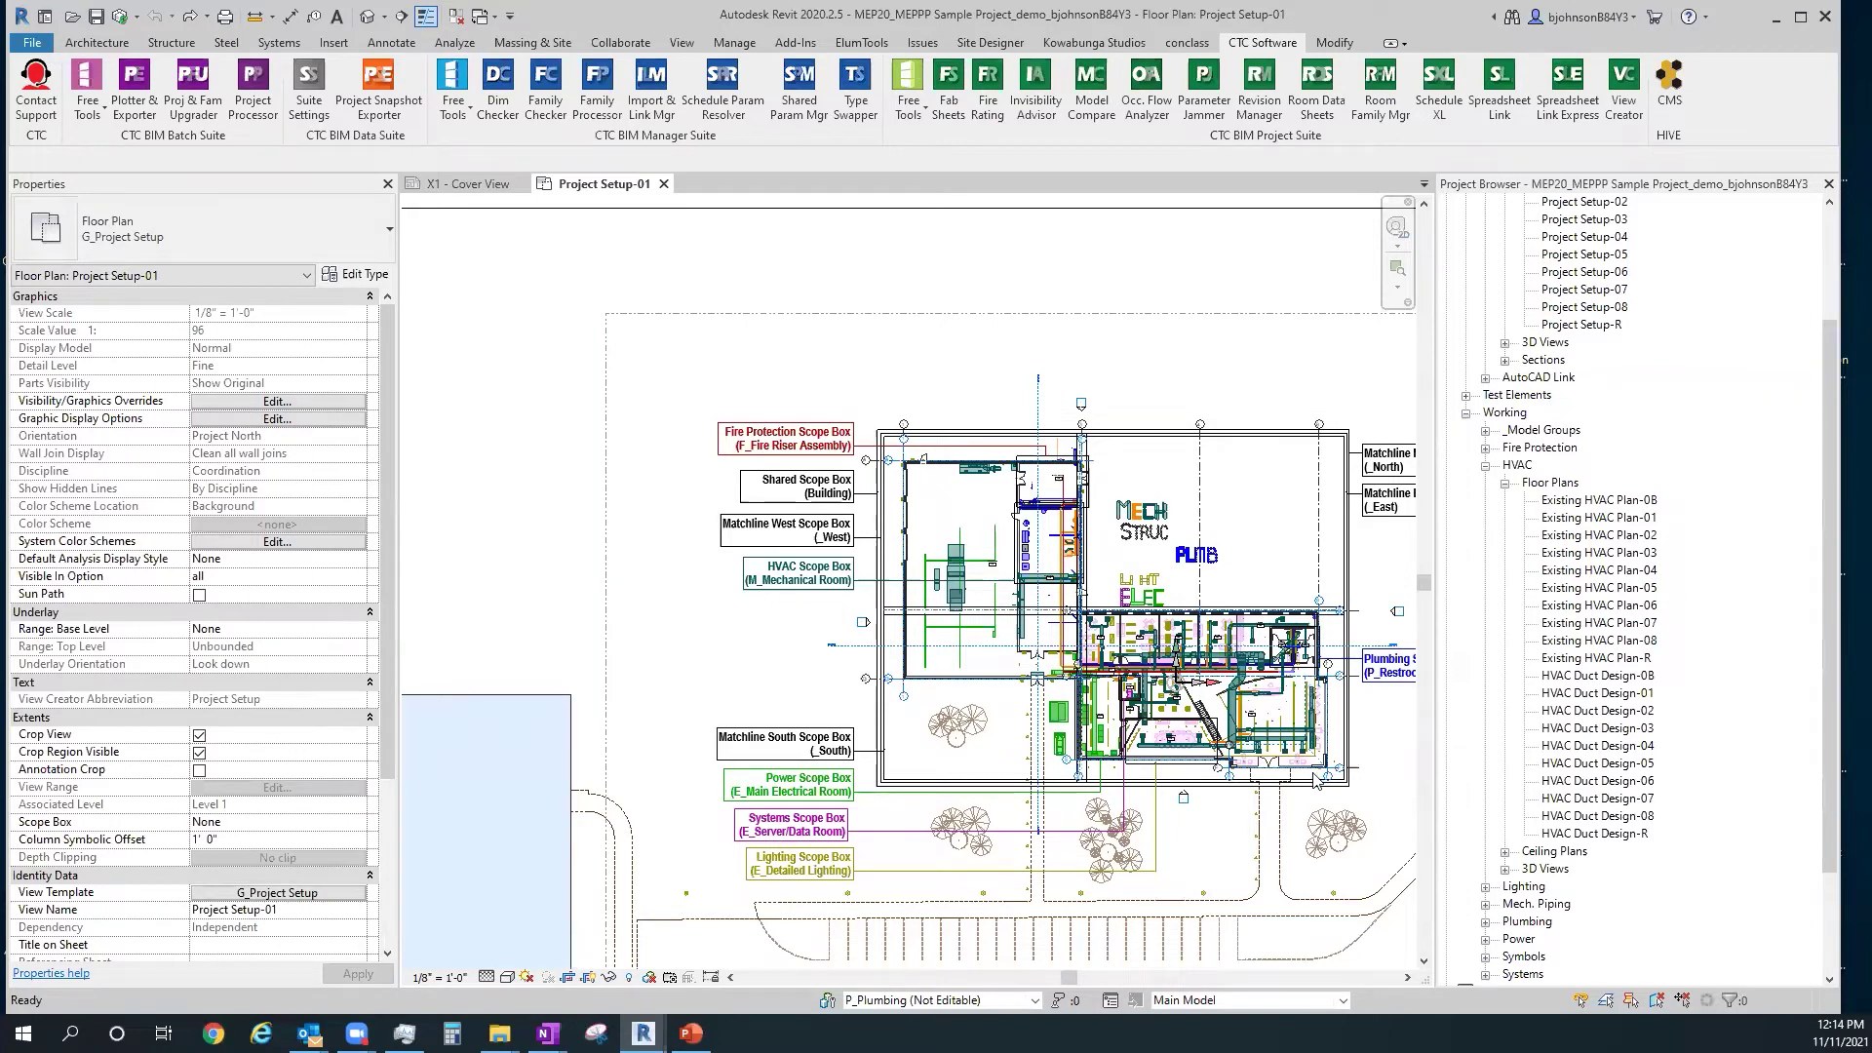
{"action": "scroll", "coordinate": [1087, 563], "scroll_direction": "down", "scroll_amount": 5}
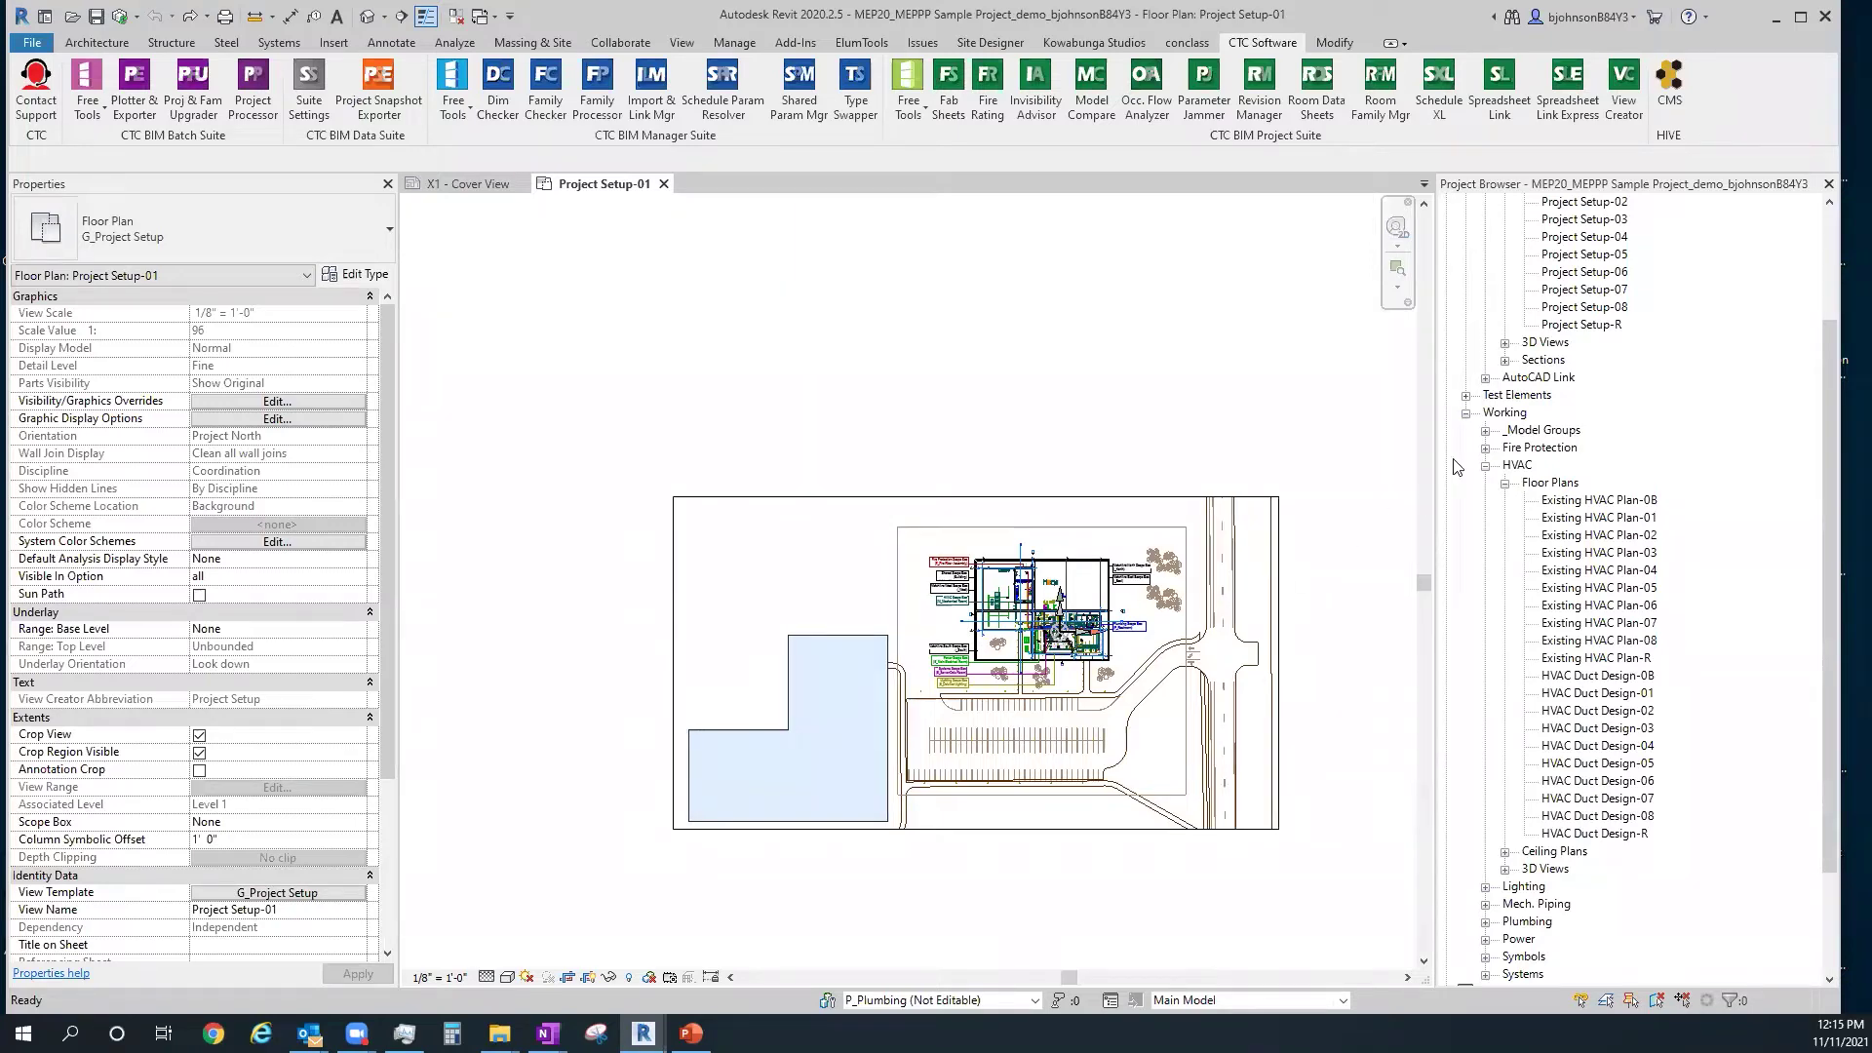
Collapse the HVAC and Architectural Revit view groups, and expand the 3D views under Working Symbols
{"action": "left_click", "coordinate": [1485, 466]}
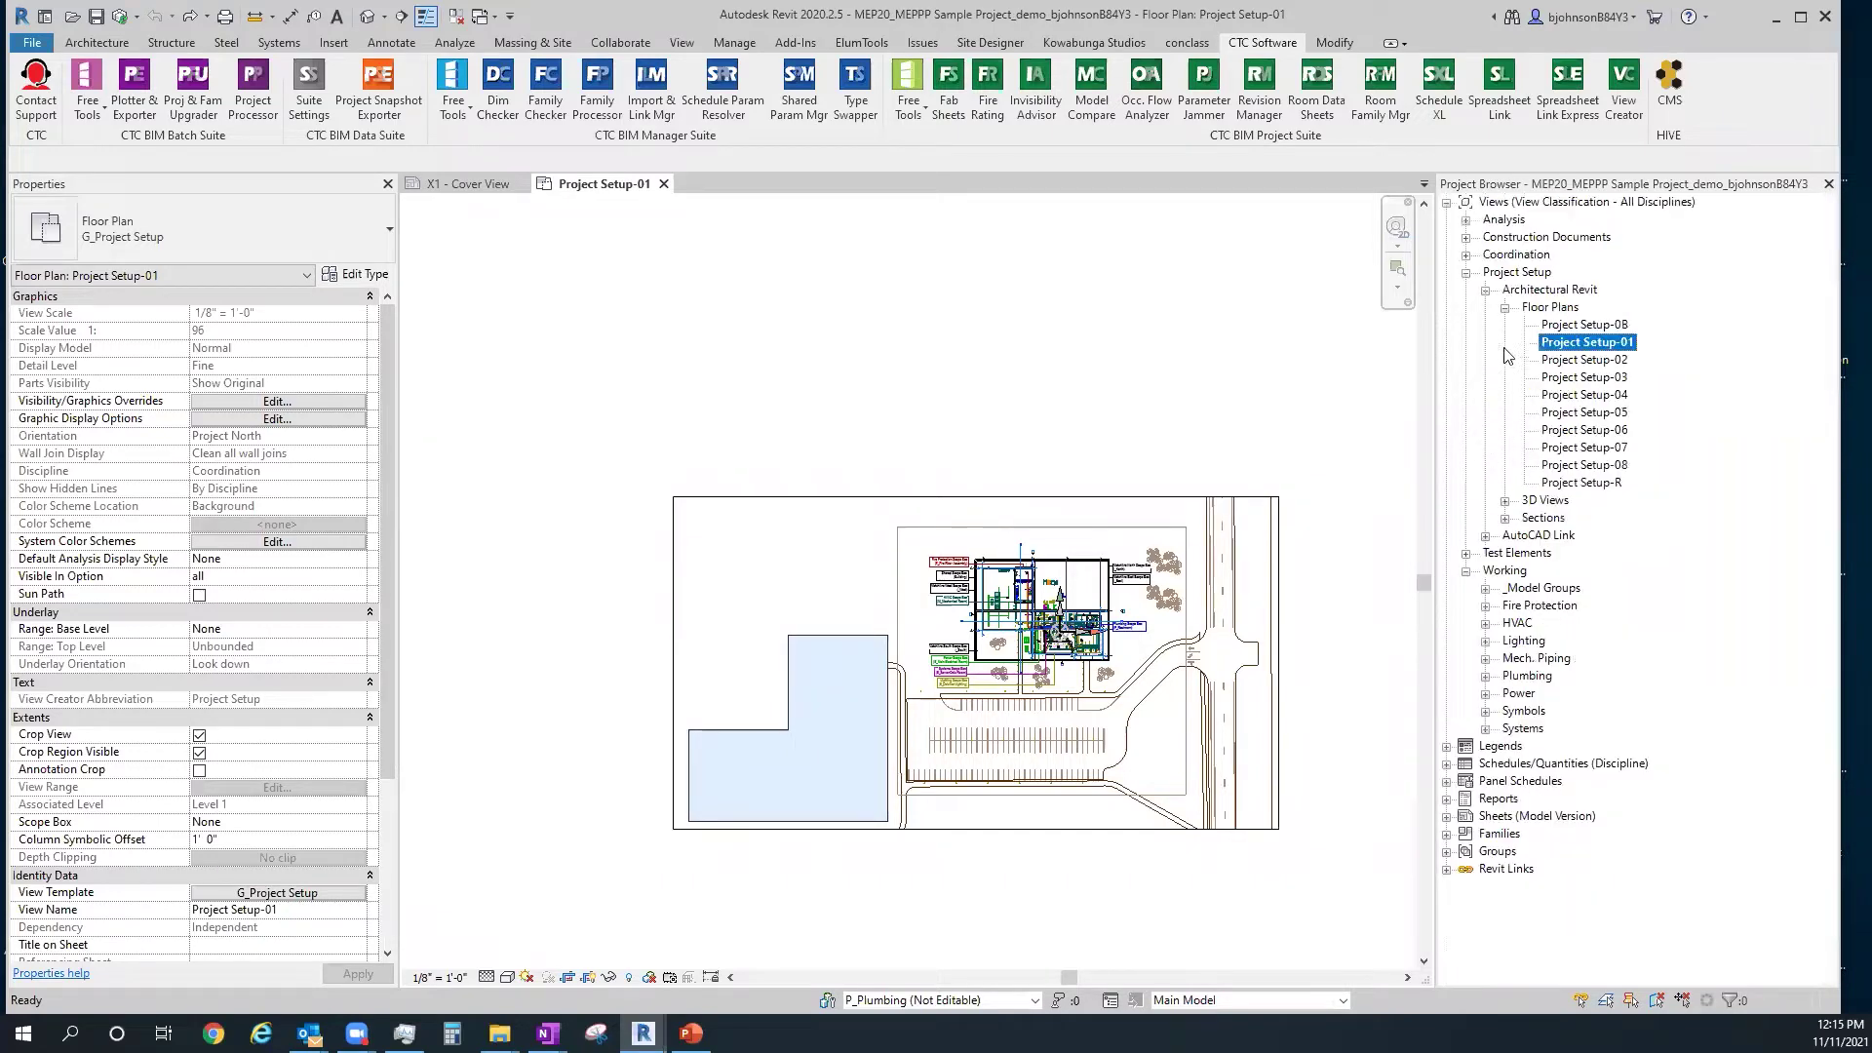
{"action": "left_click", "coordinate": [1485, 292]}
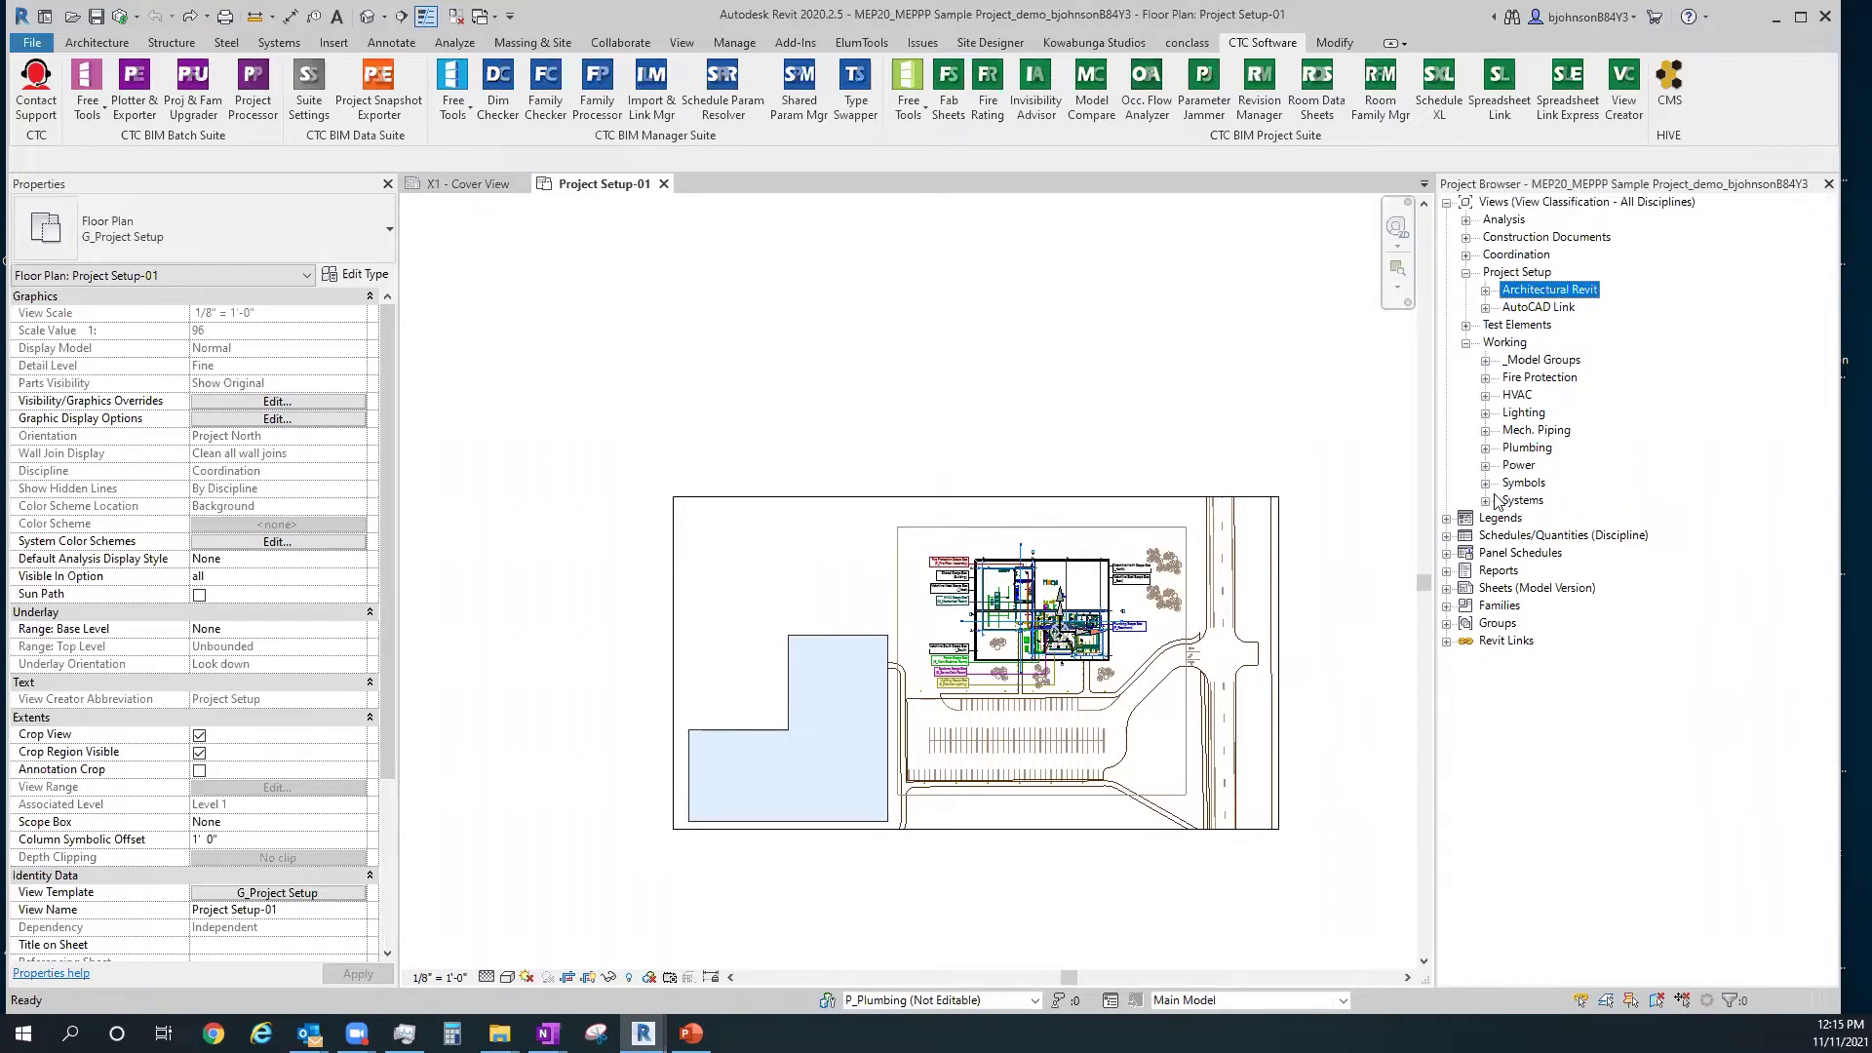
{"action": "left_click", "coordinate": [1485, 484]}
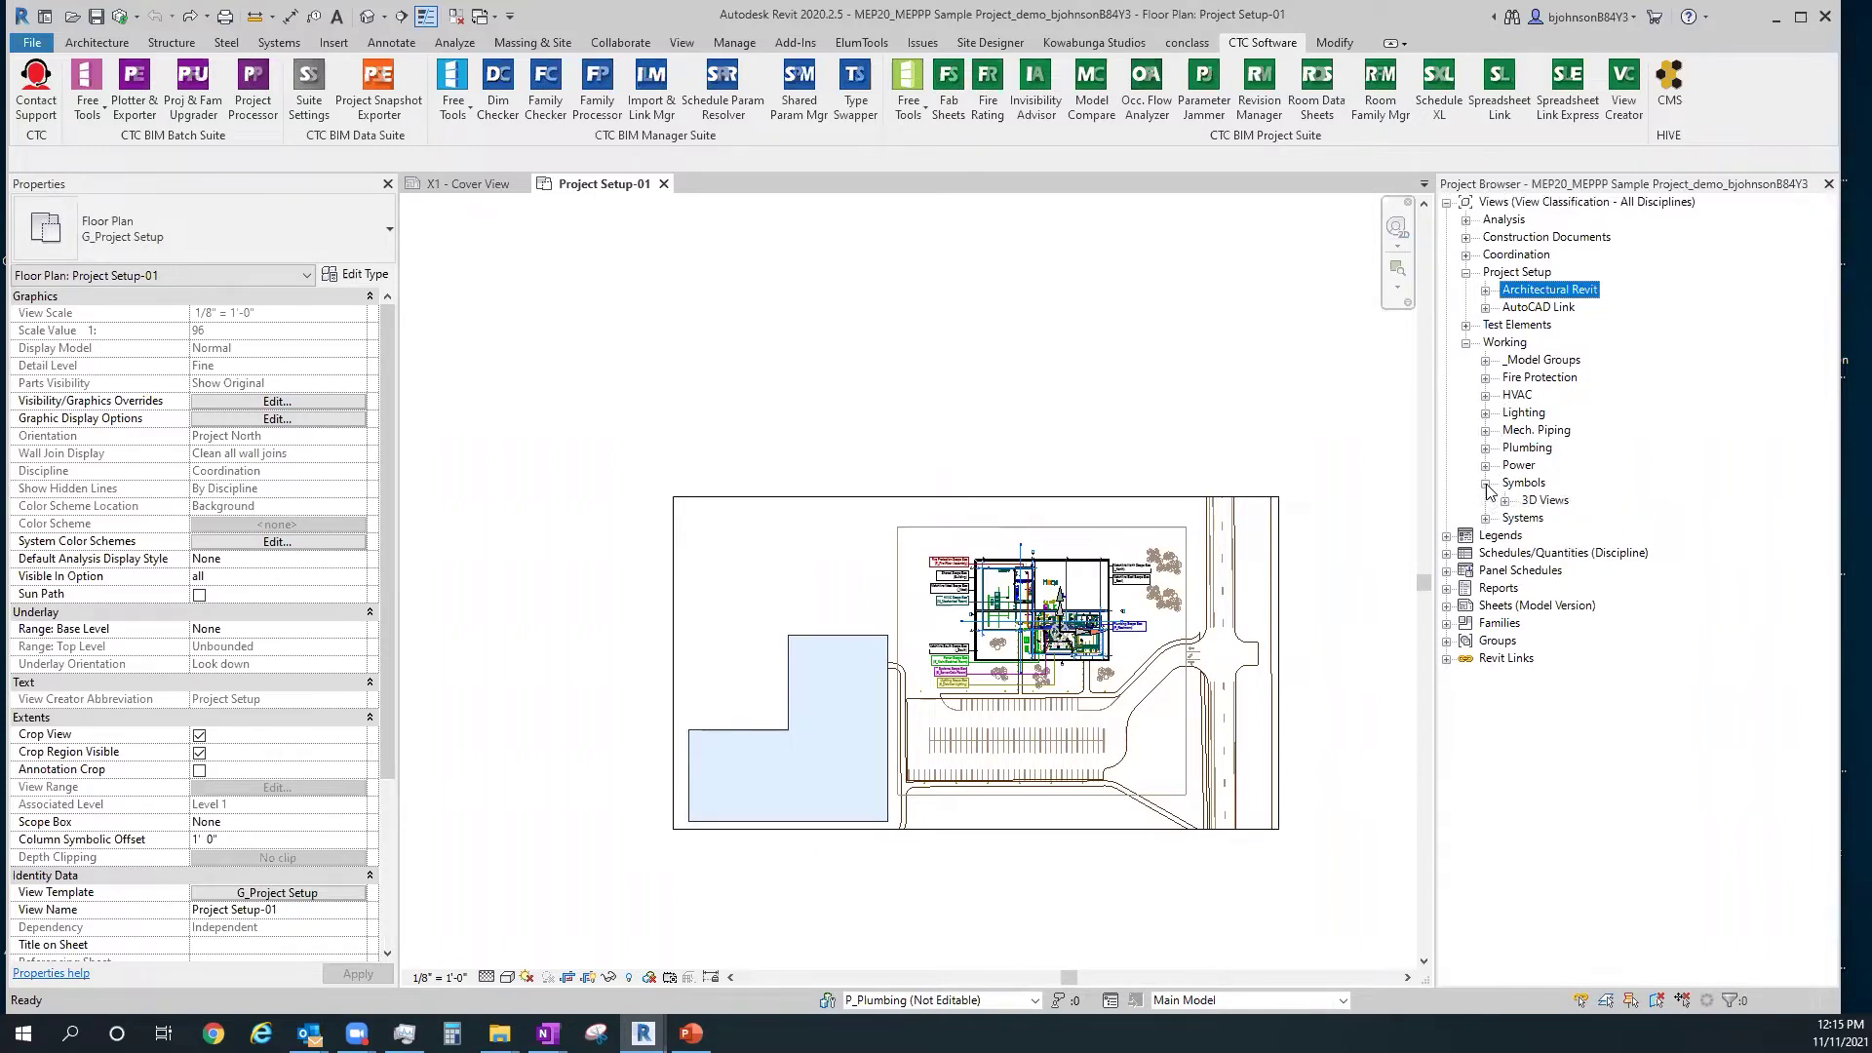
{"action": "left_click", "coordinate": [1505, 500]}
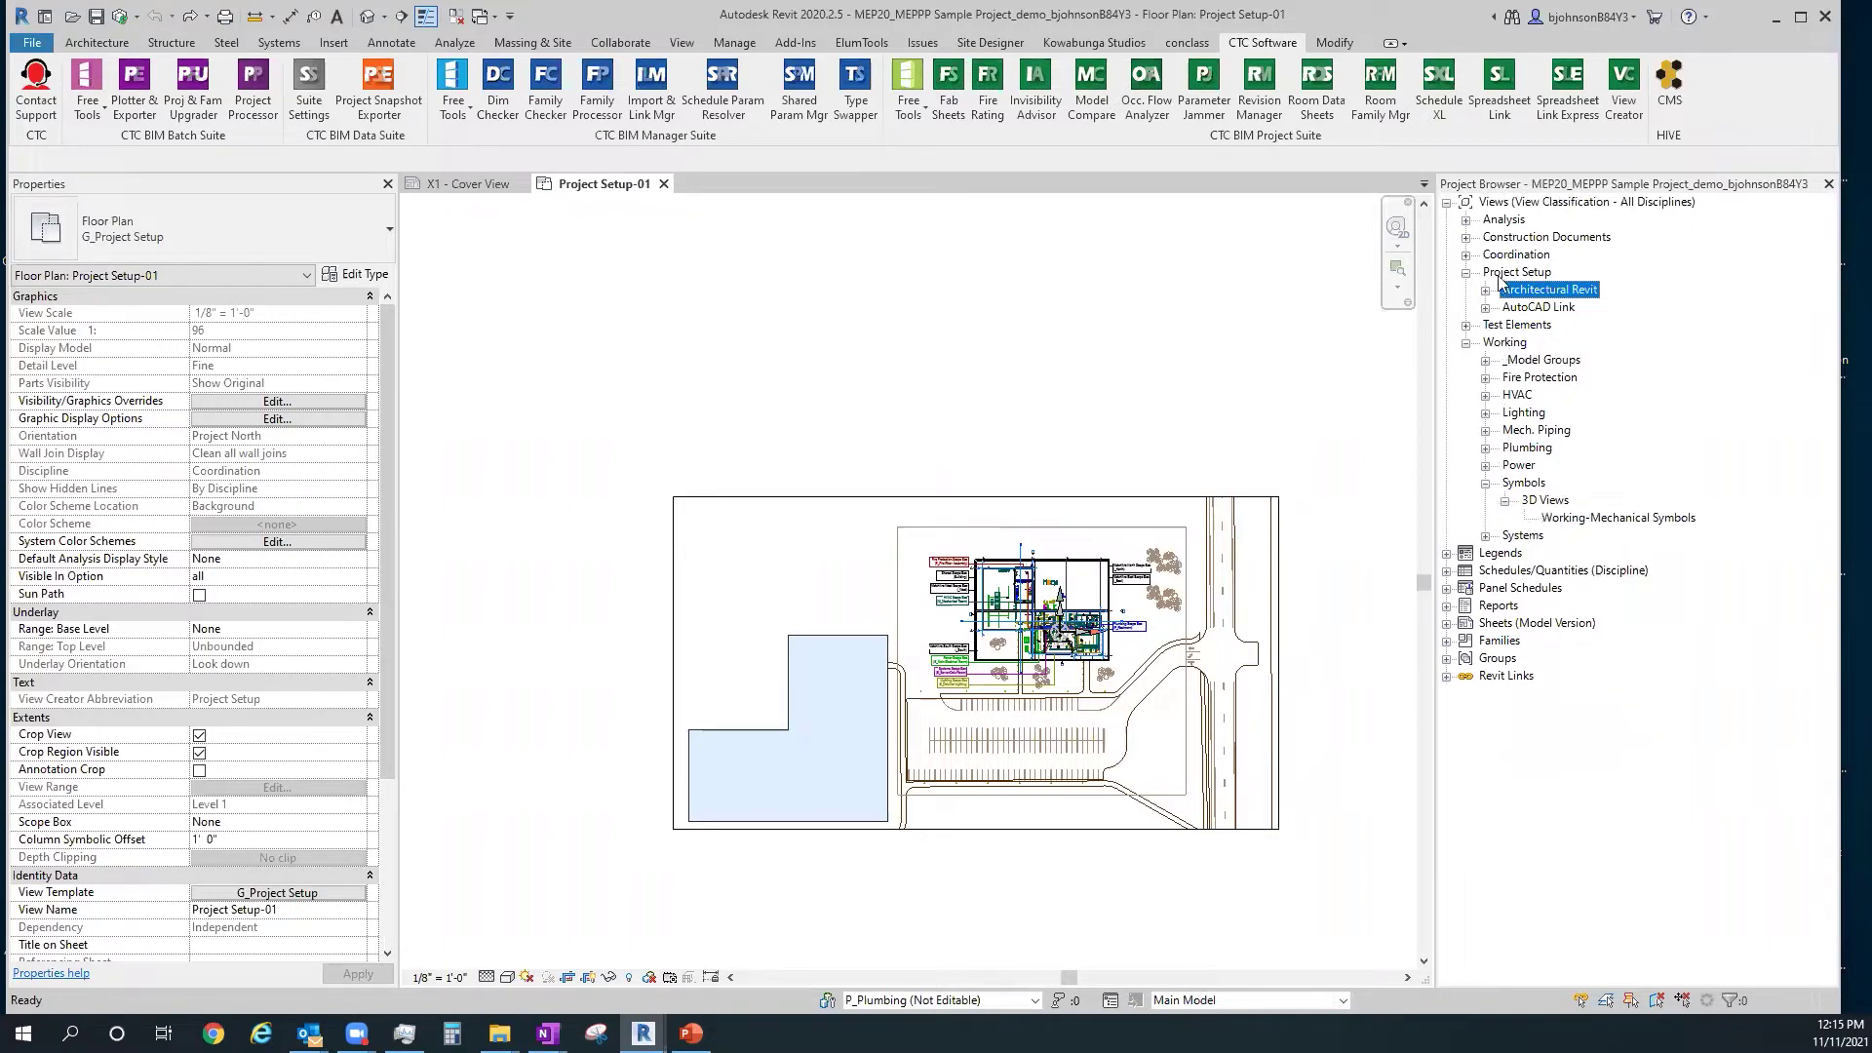
Open the Electrical Symbols List floor plan from the Construction Documents symbols and fit it in the view
{"action": "left_click", "coordinate": [1465, 237]}
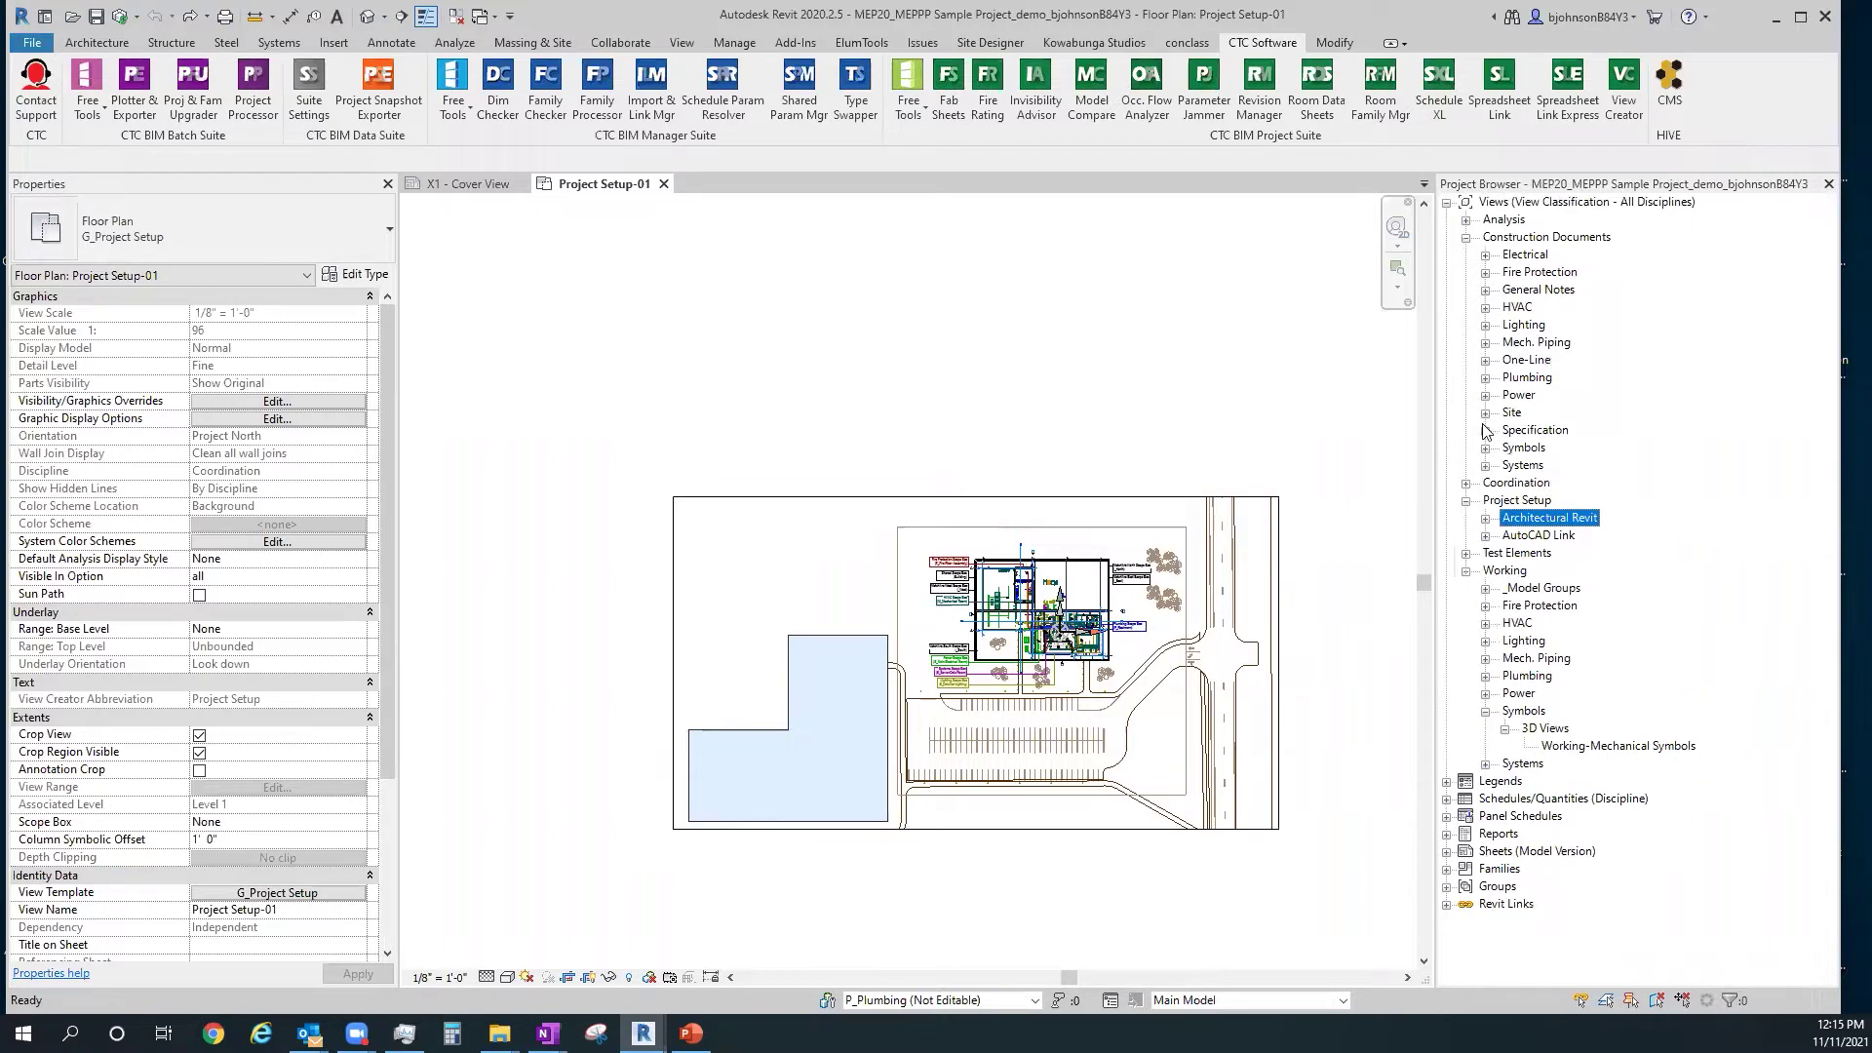
{"action": "left_click", "coordinate": [1485, 447]}
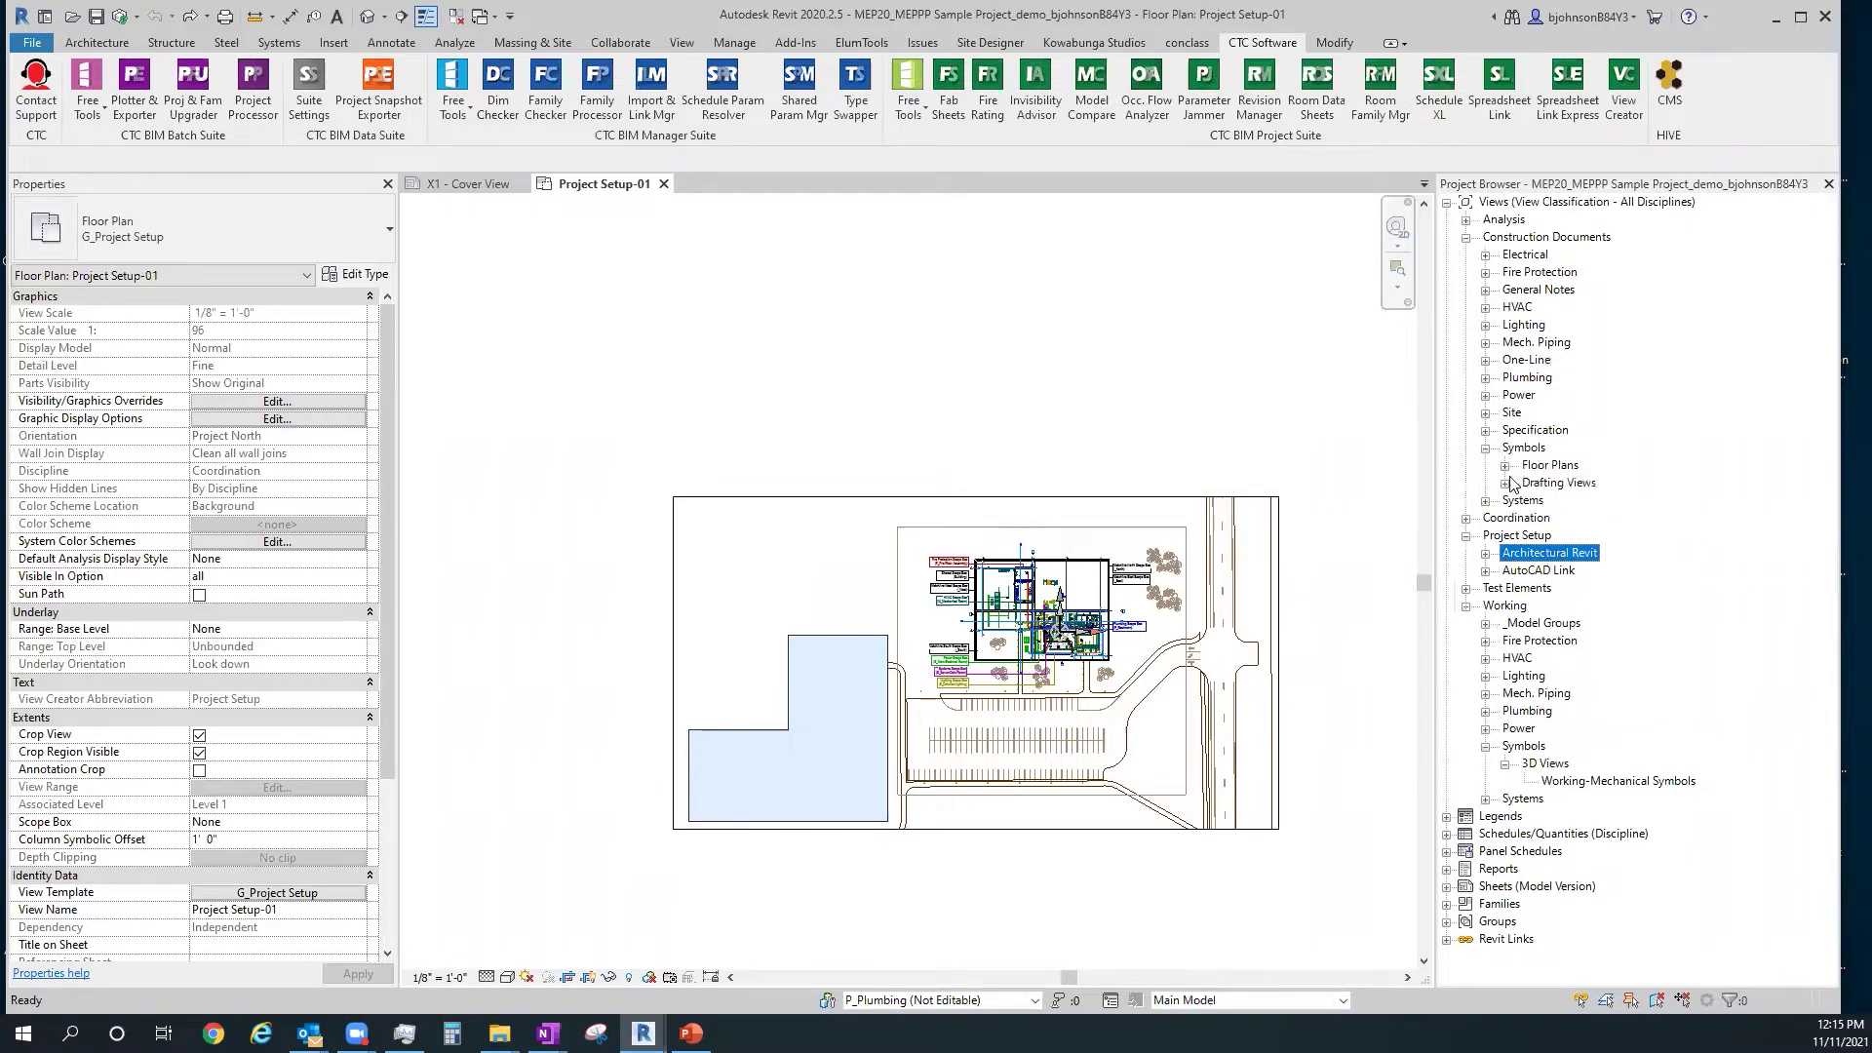
{"action": "left_click", "coordinate": [1504, 466]}
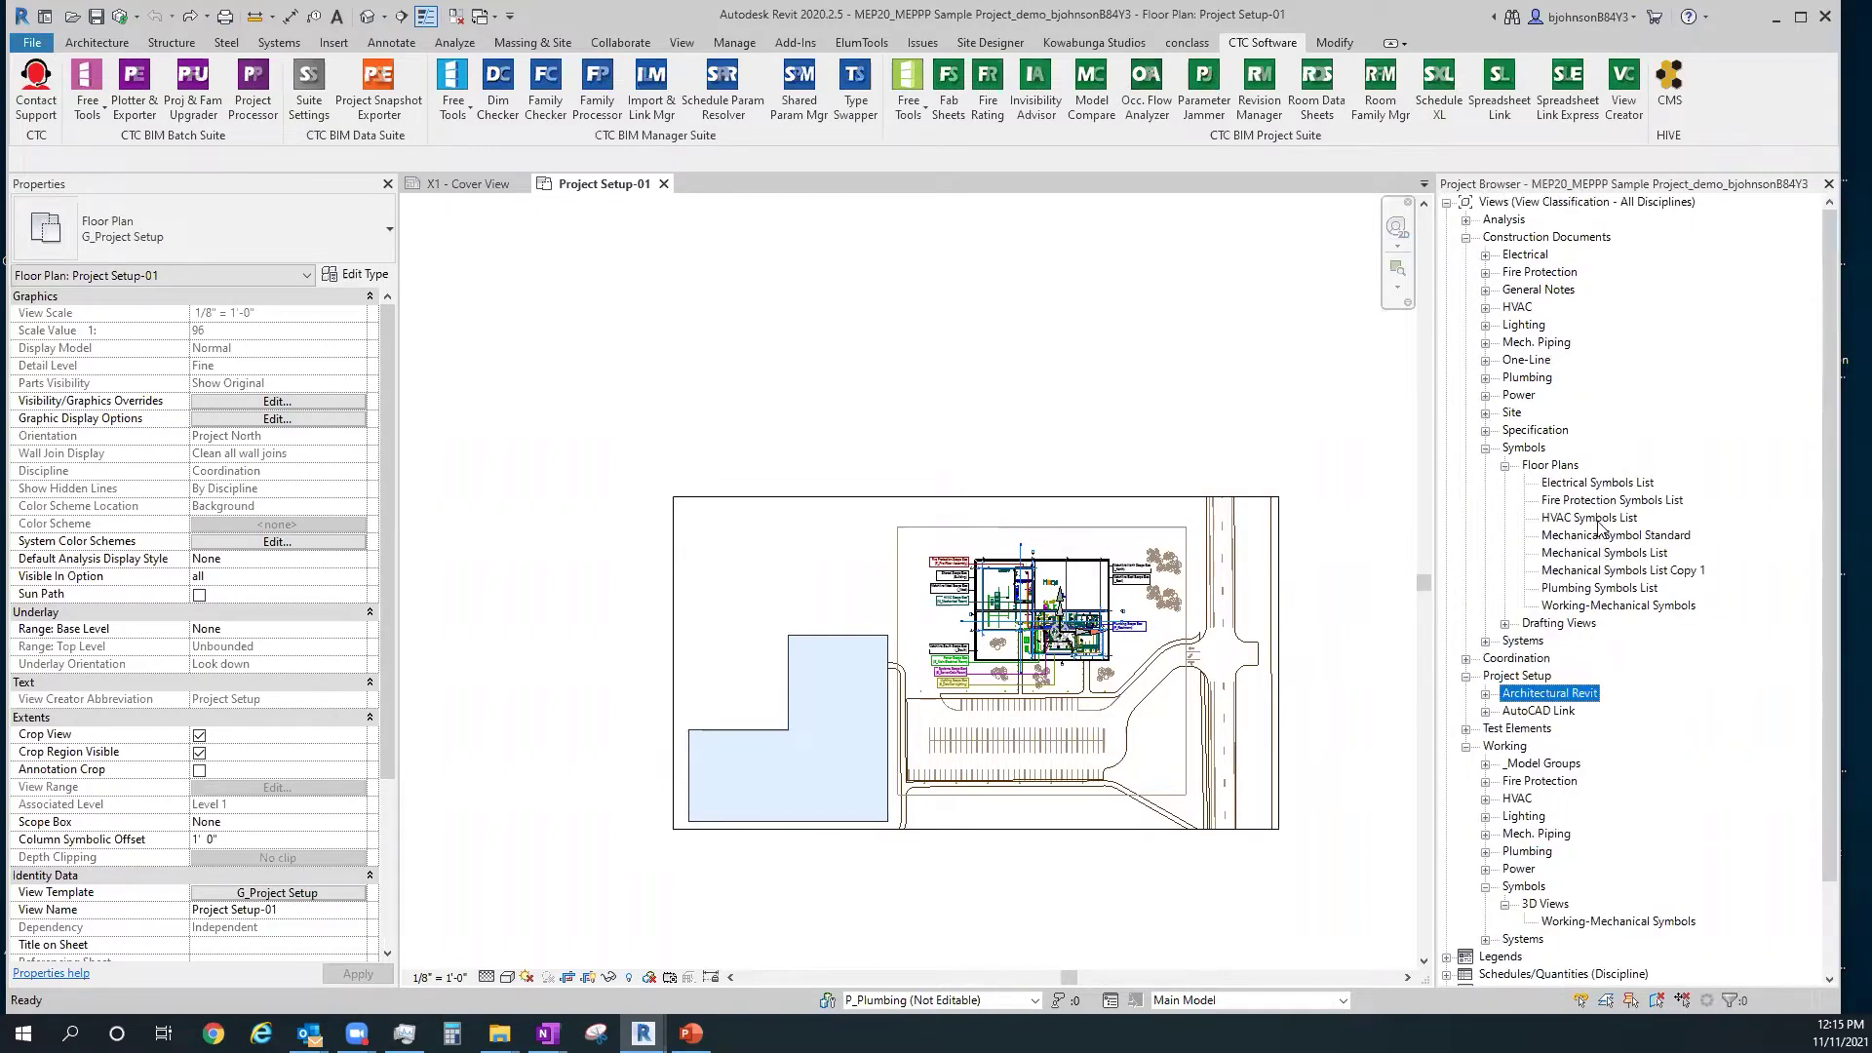
{"action": "left_click", "coordinate": [1599, 485]}
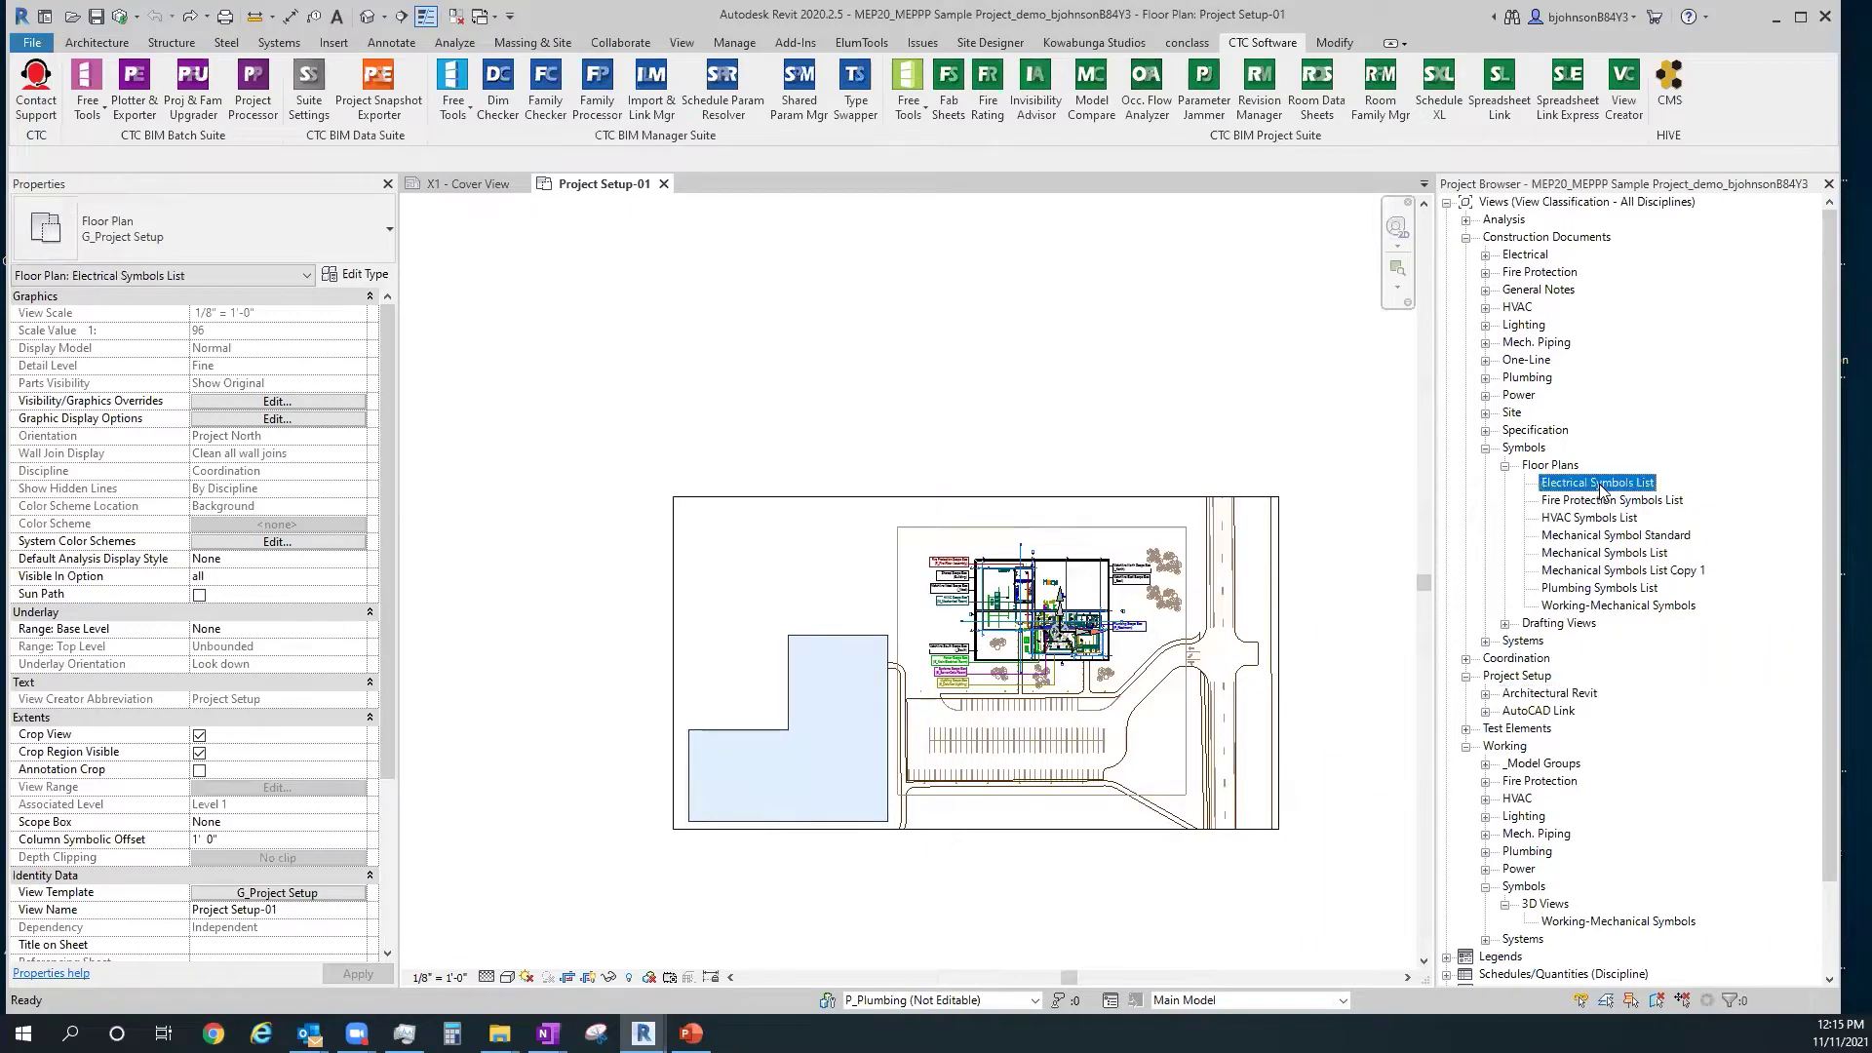
{"action": "key", "text": "z"}
{"action": "key", "text": "f"}
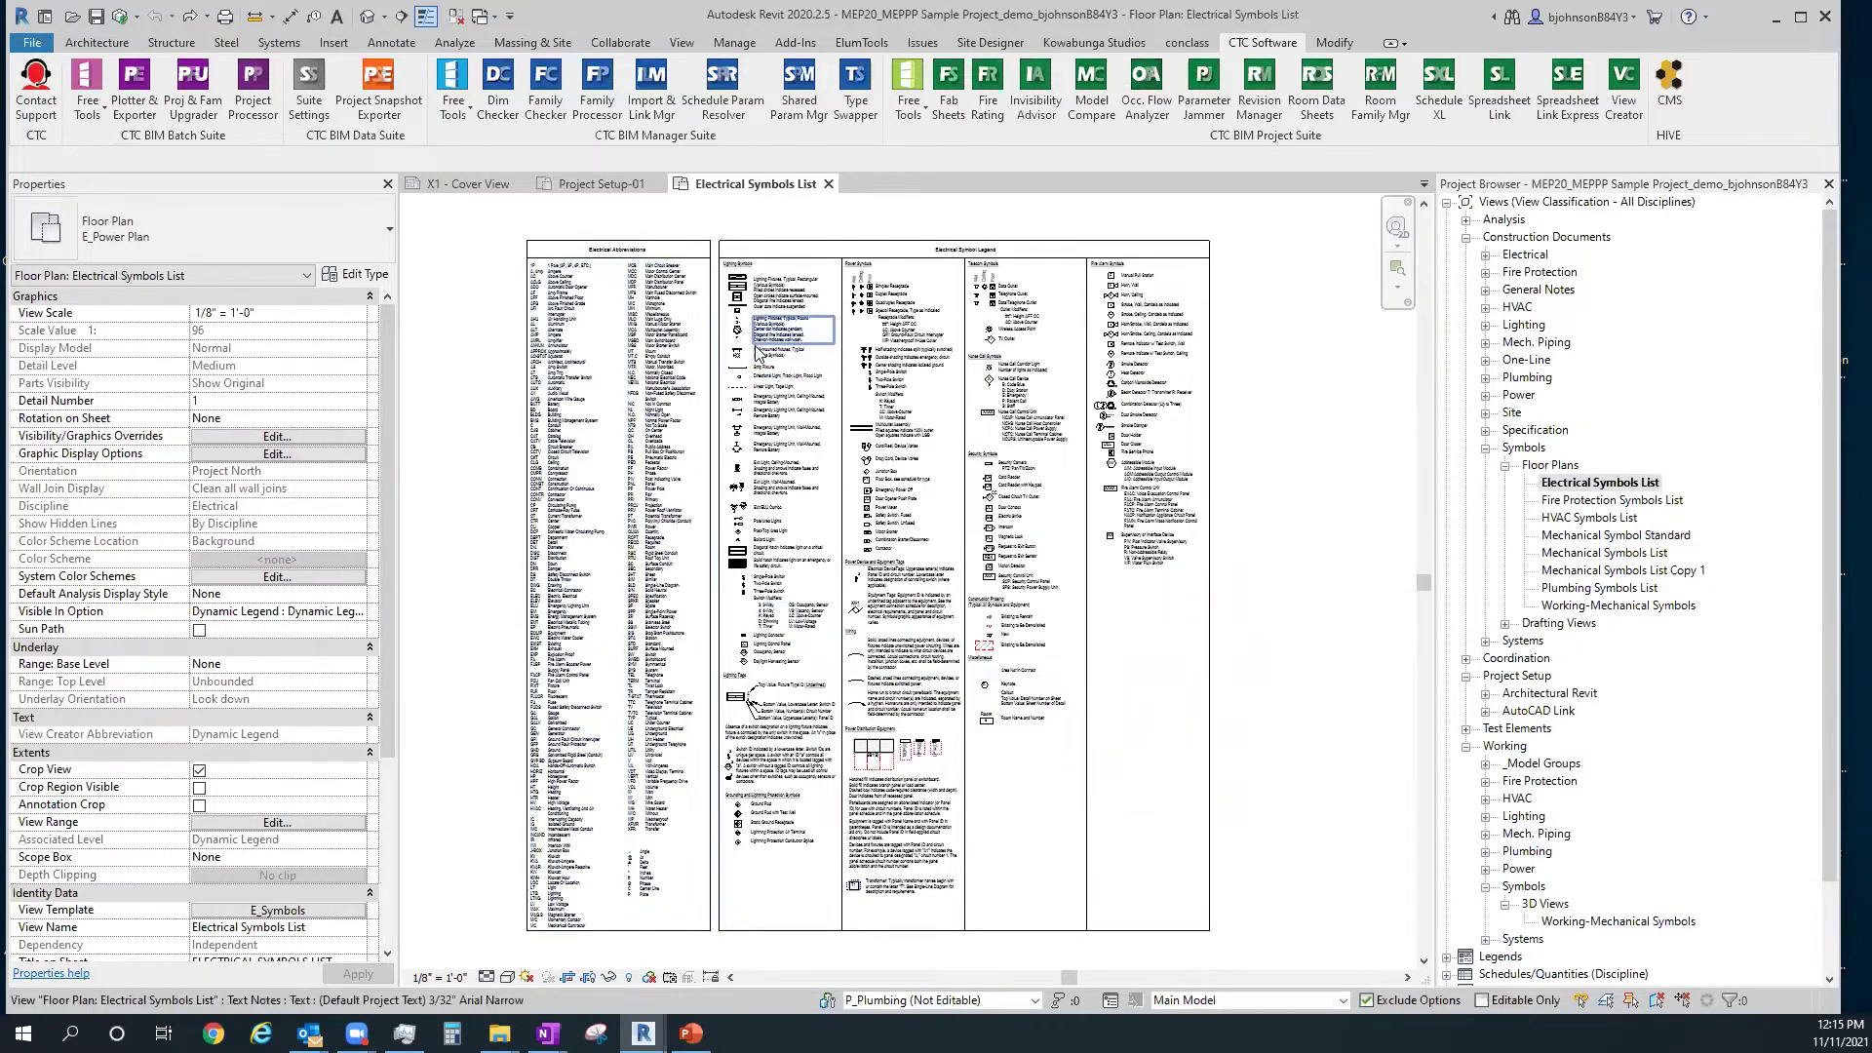
Examine the electrical legend's lighting, power, nurse call, security and fire alarm symbols along with the abbreviations
{"action": "scroll", "coordinate": [739, 604], "scroll_direction": "up", "scroll_amount": 5}
{"action": "scroll", "coordinate": [739, 604], "scroll_direction": "up", "scroll_amount": 4}
{"action": "scroll", "coordinate": [739, 605], "scroll_direction": "down", "scroll_amount": 3}
{"action": "scroll", "coordinate": [739, 604], "scroll_direction": "down", "scroll_amount": 4}
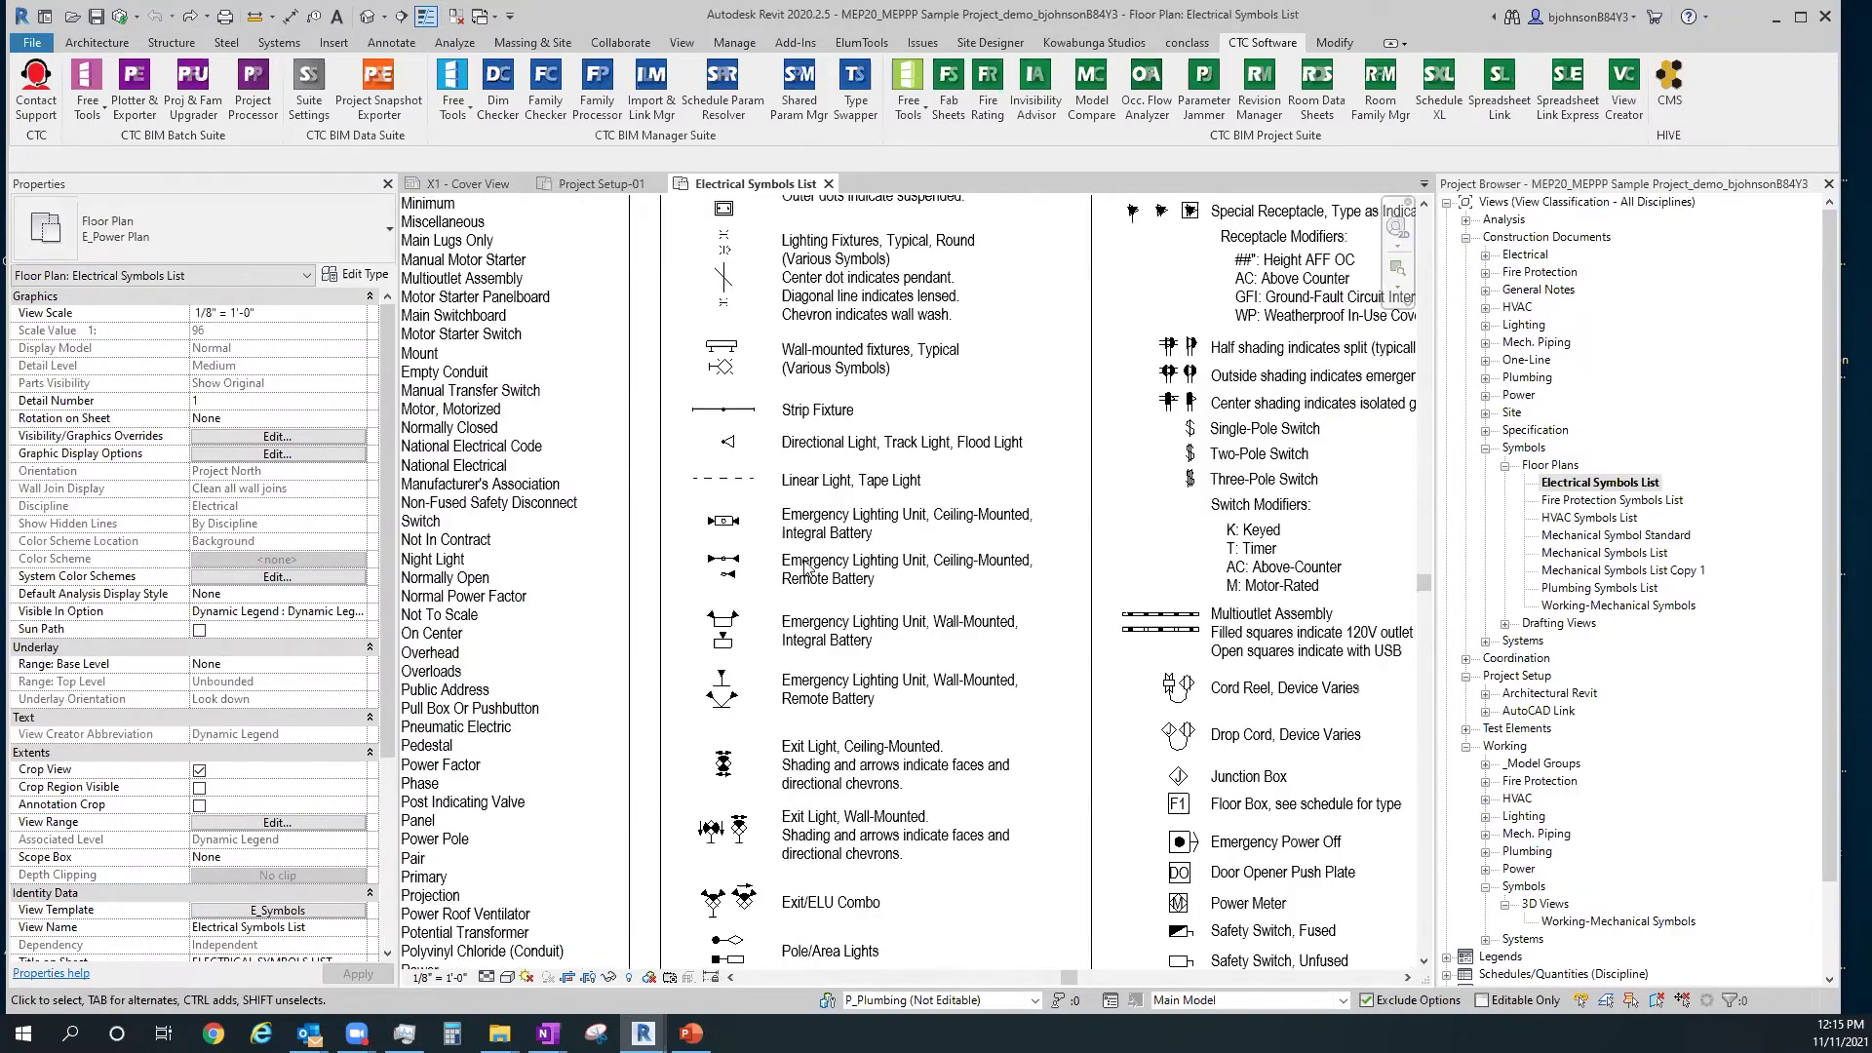
{"action": "scroll", "coordinate": [909, 495], "scroll_direction": "up", "scroll_amount": 6}
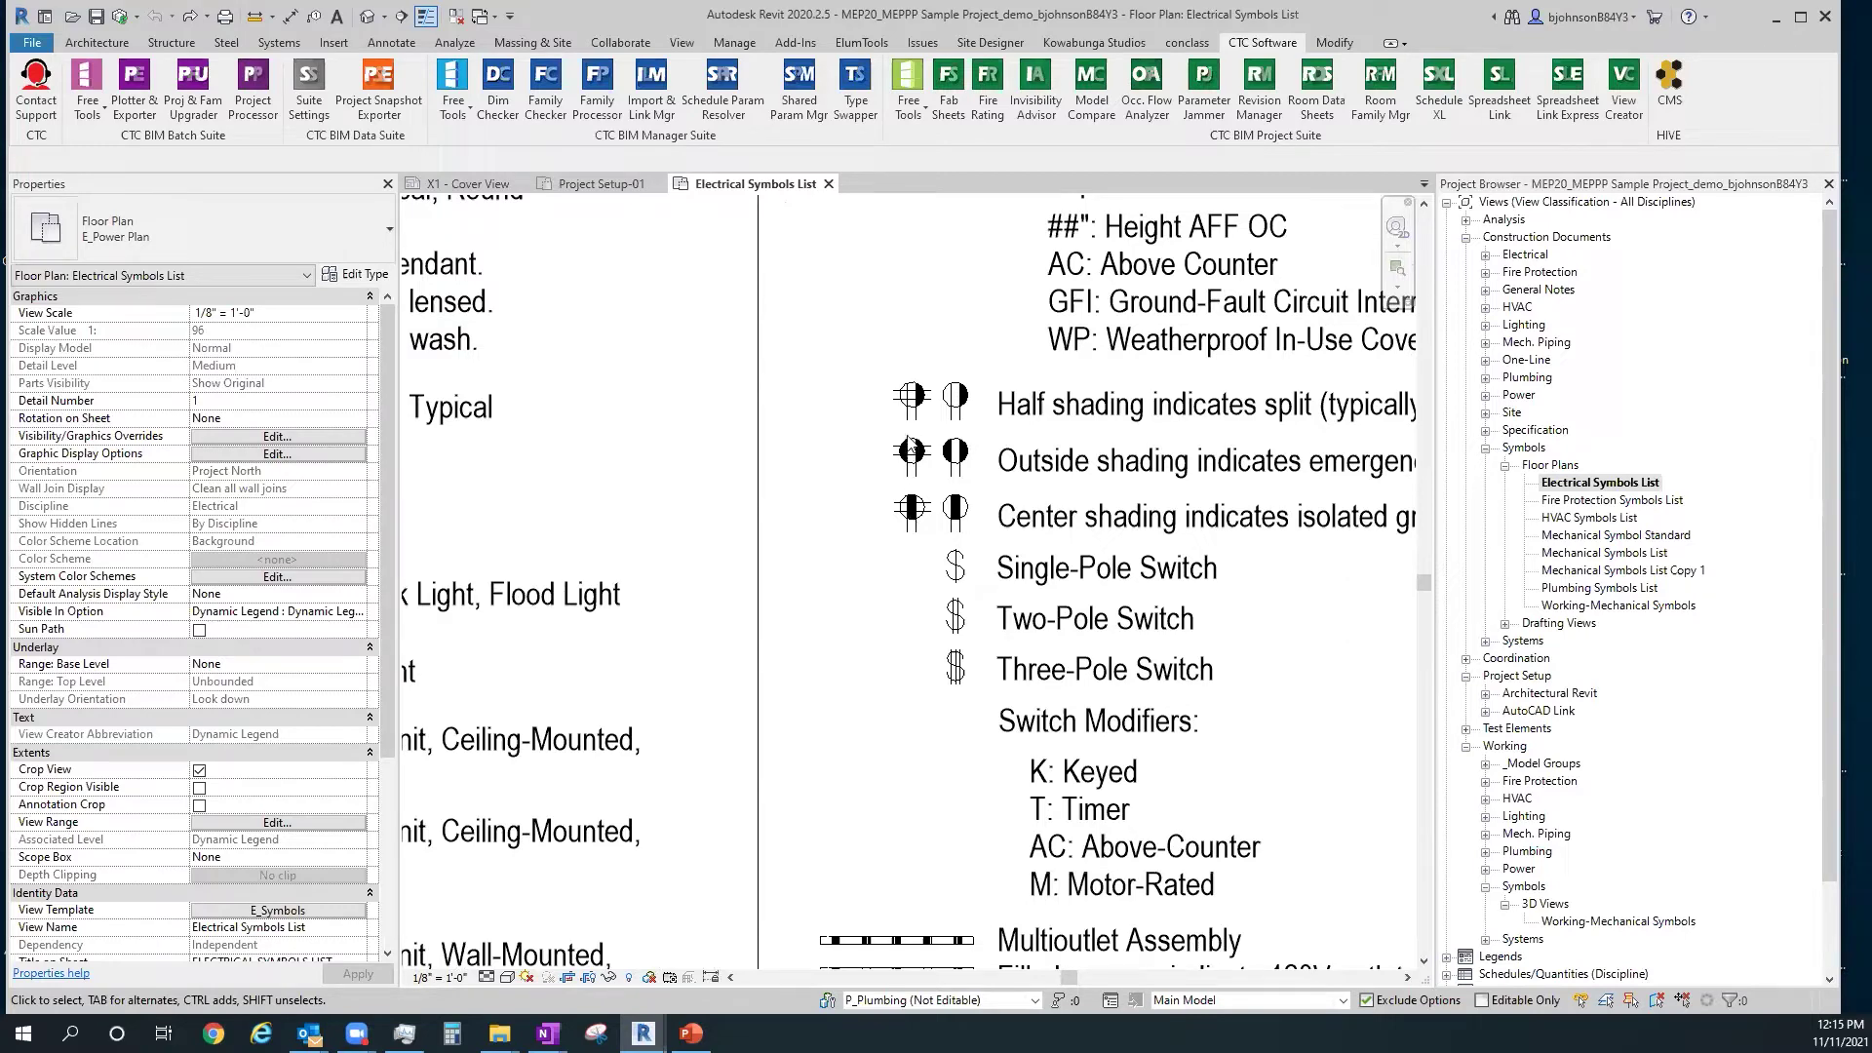
{"action": "scroll", "coordinate": [891, 612], "scroll_direction": "down", "scroll_amount": 5}
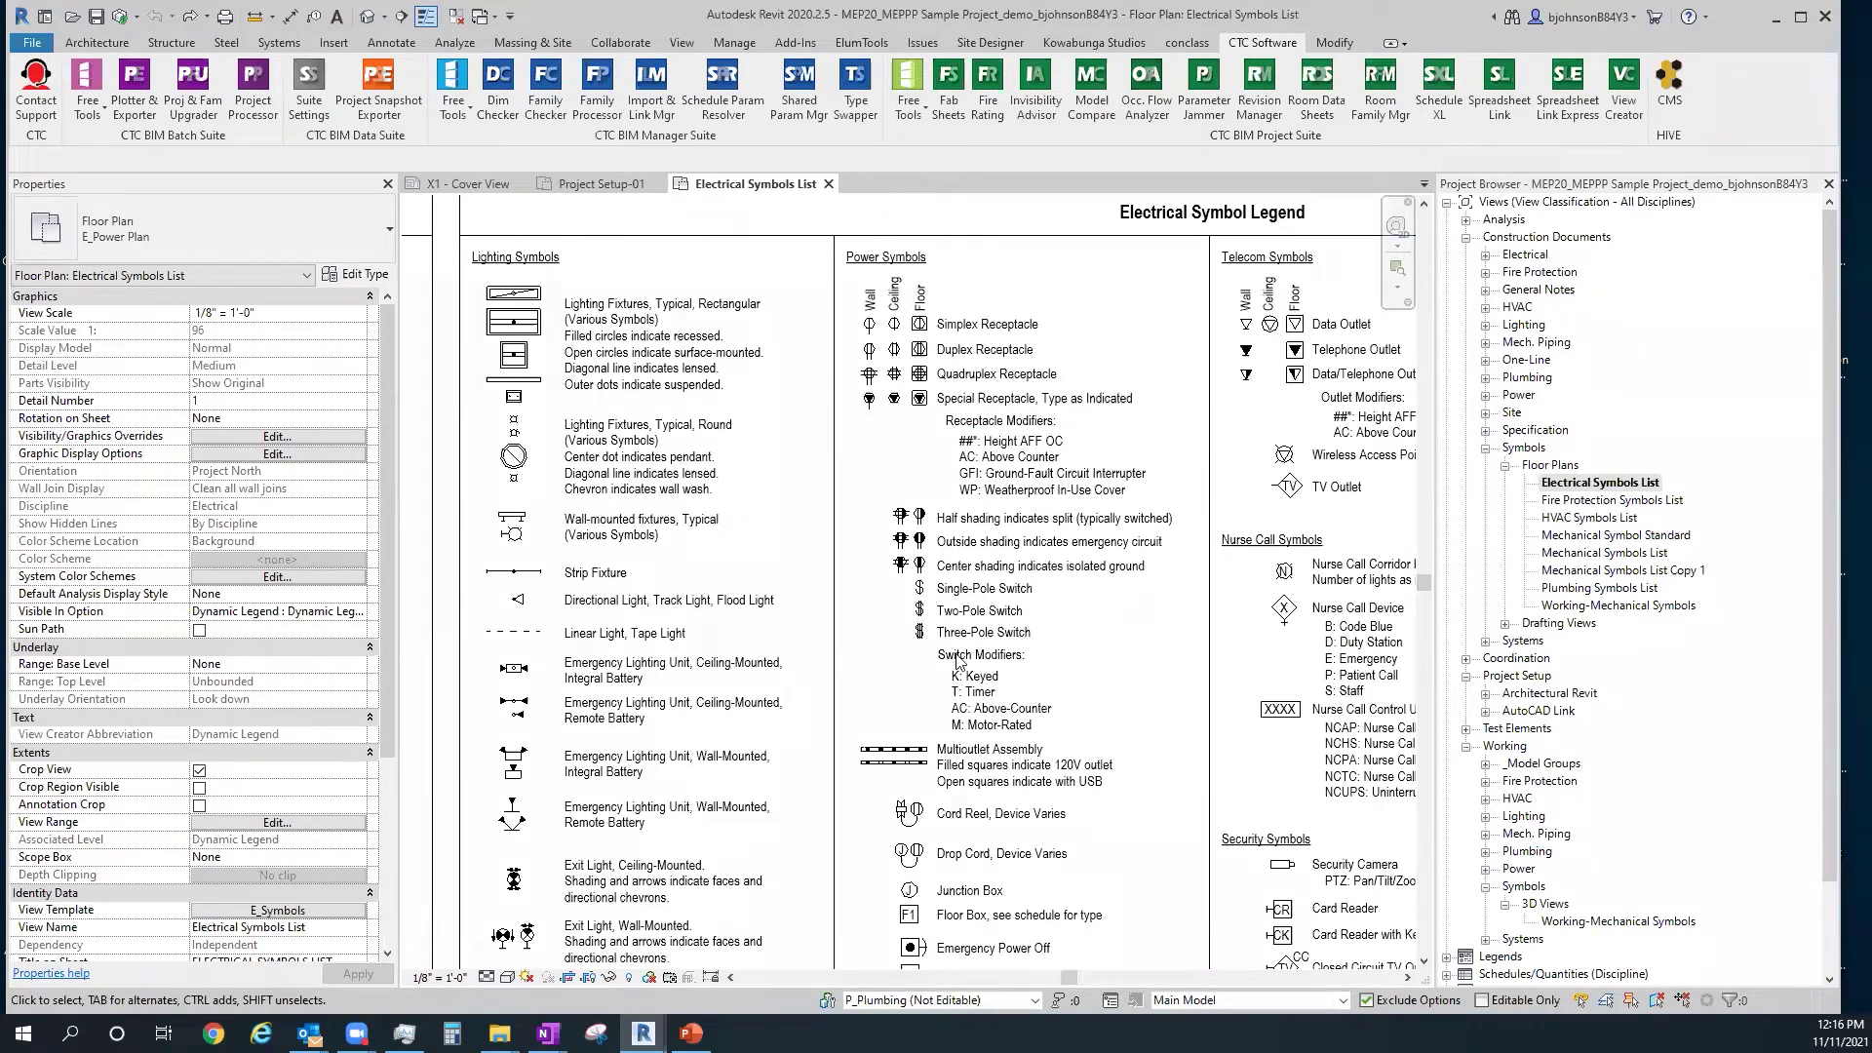
{"action": "scroll", "coordinate": [801, 432], "scroll_direction": "down", "scroll_amount": 4}
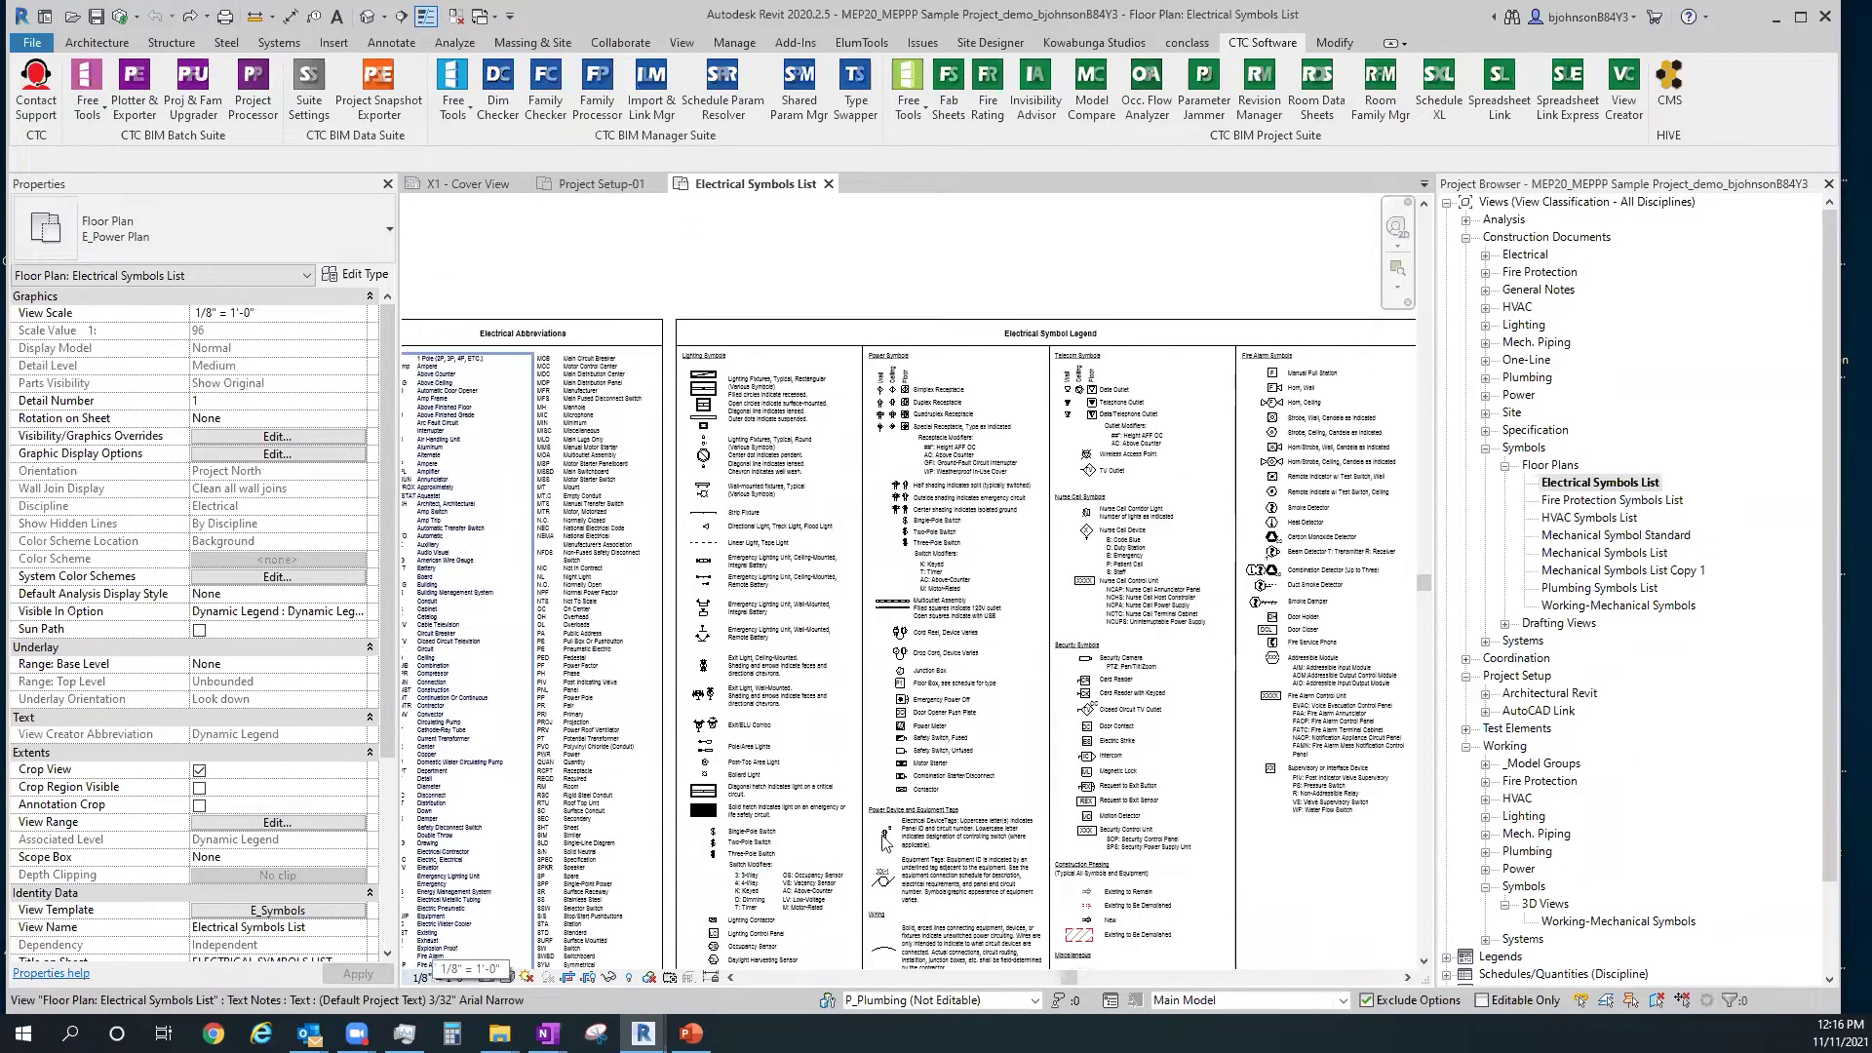
{"action": "scroll", "coordinate": [1296, 603], "scroll_direction": "up", "scroll_amount": 6}
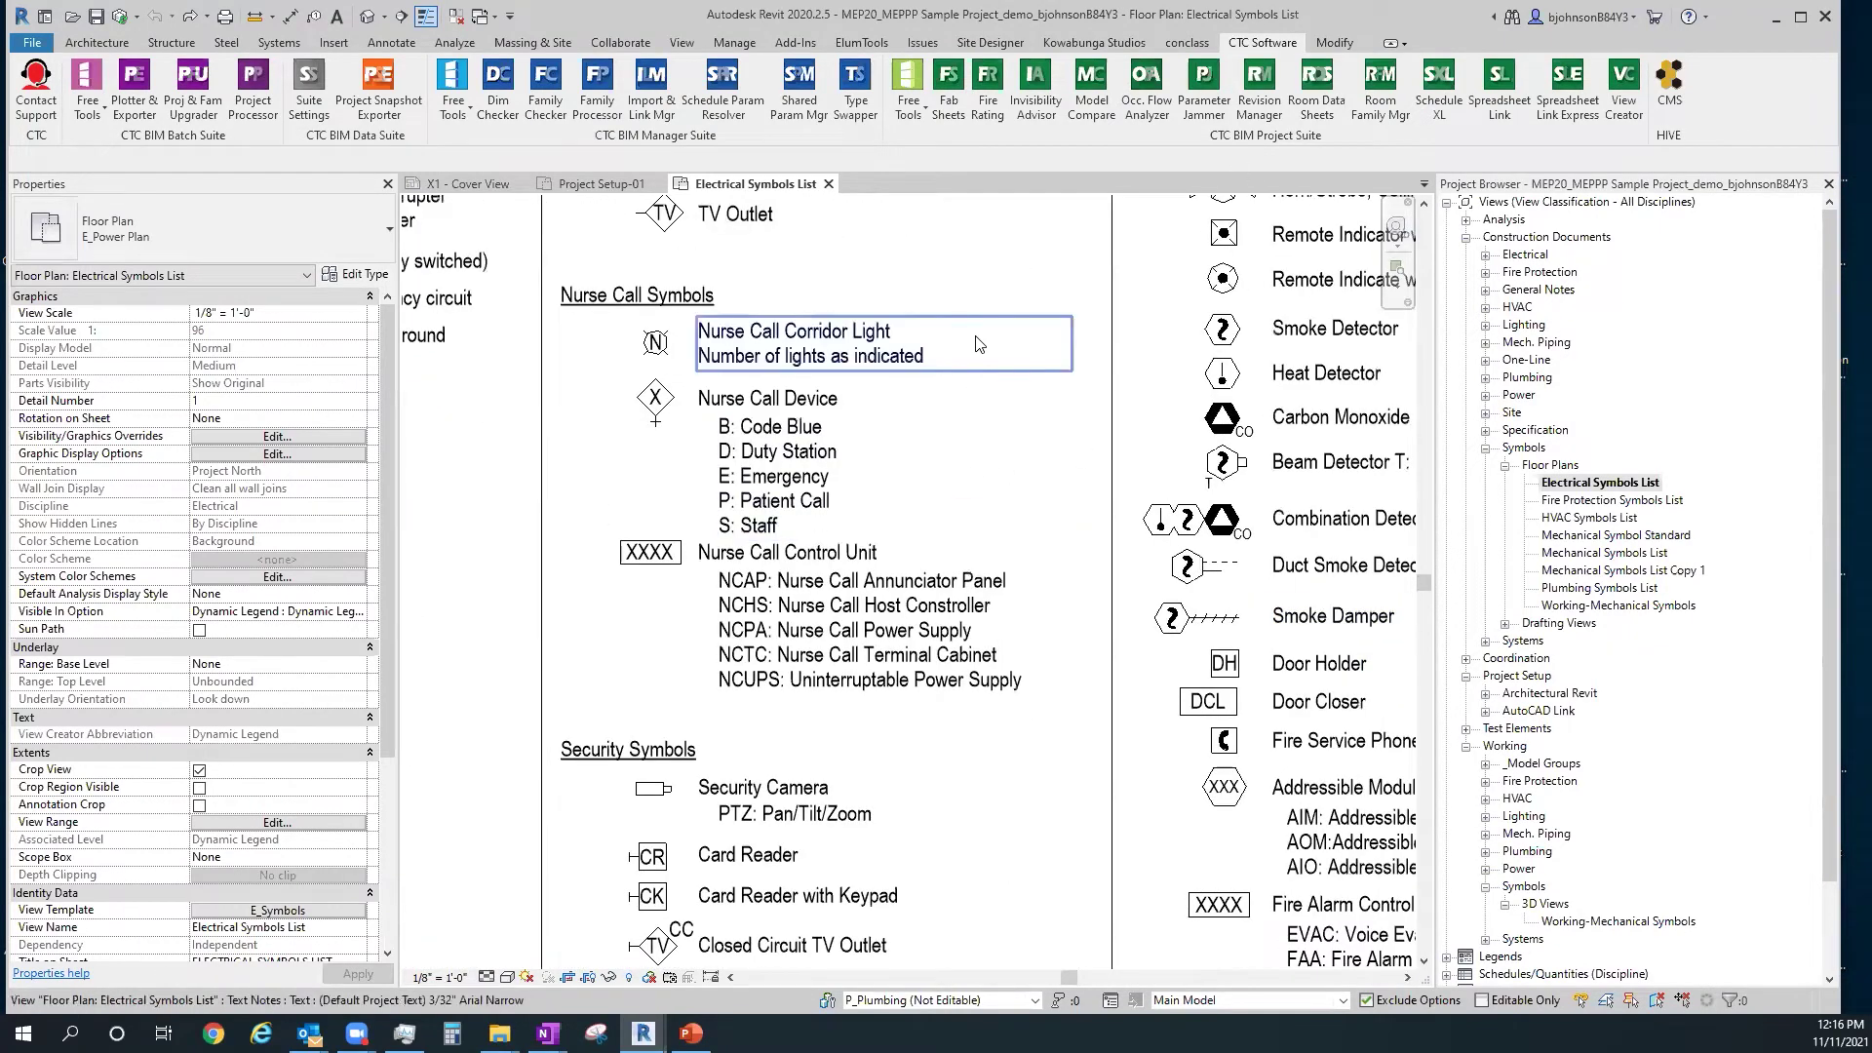
{"action": "scroll", "coordinate": [970, 341], "scroll_direction": "down", "scroll_amount": 6}
{"action": "scroll", "coordinate": [936, 704], "scroll_direction": "up", "scroll_amount": 4}
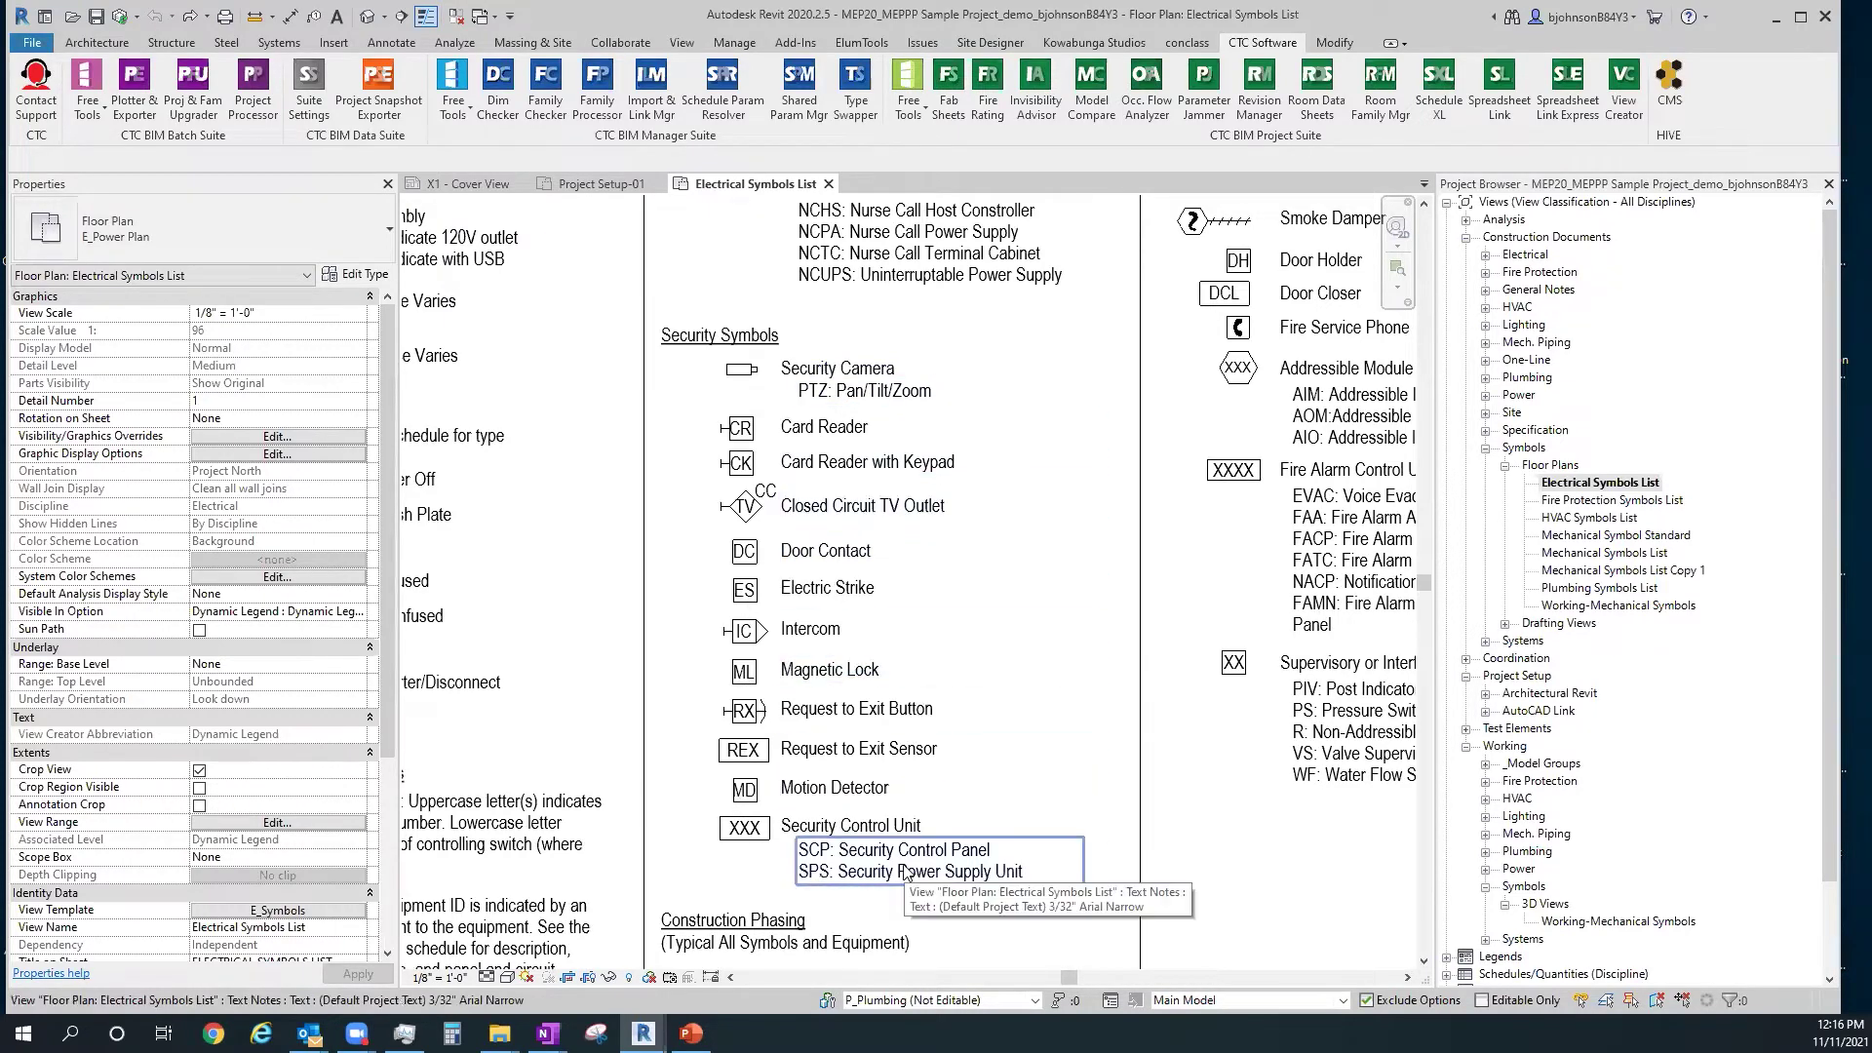
{"action": "scroll", "coordinate": [952, 696], "scroll_direction": "down", "scroll_amount": 5}
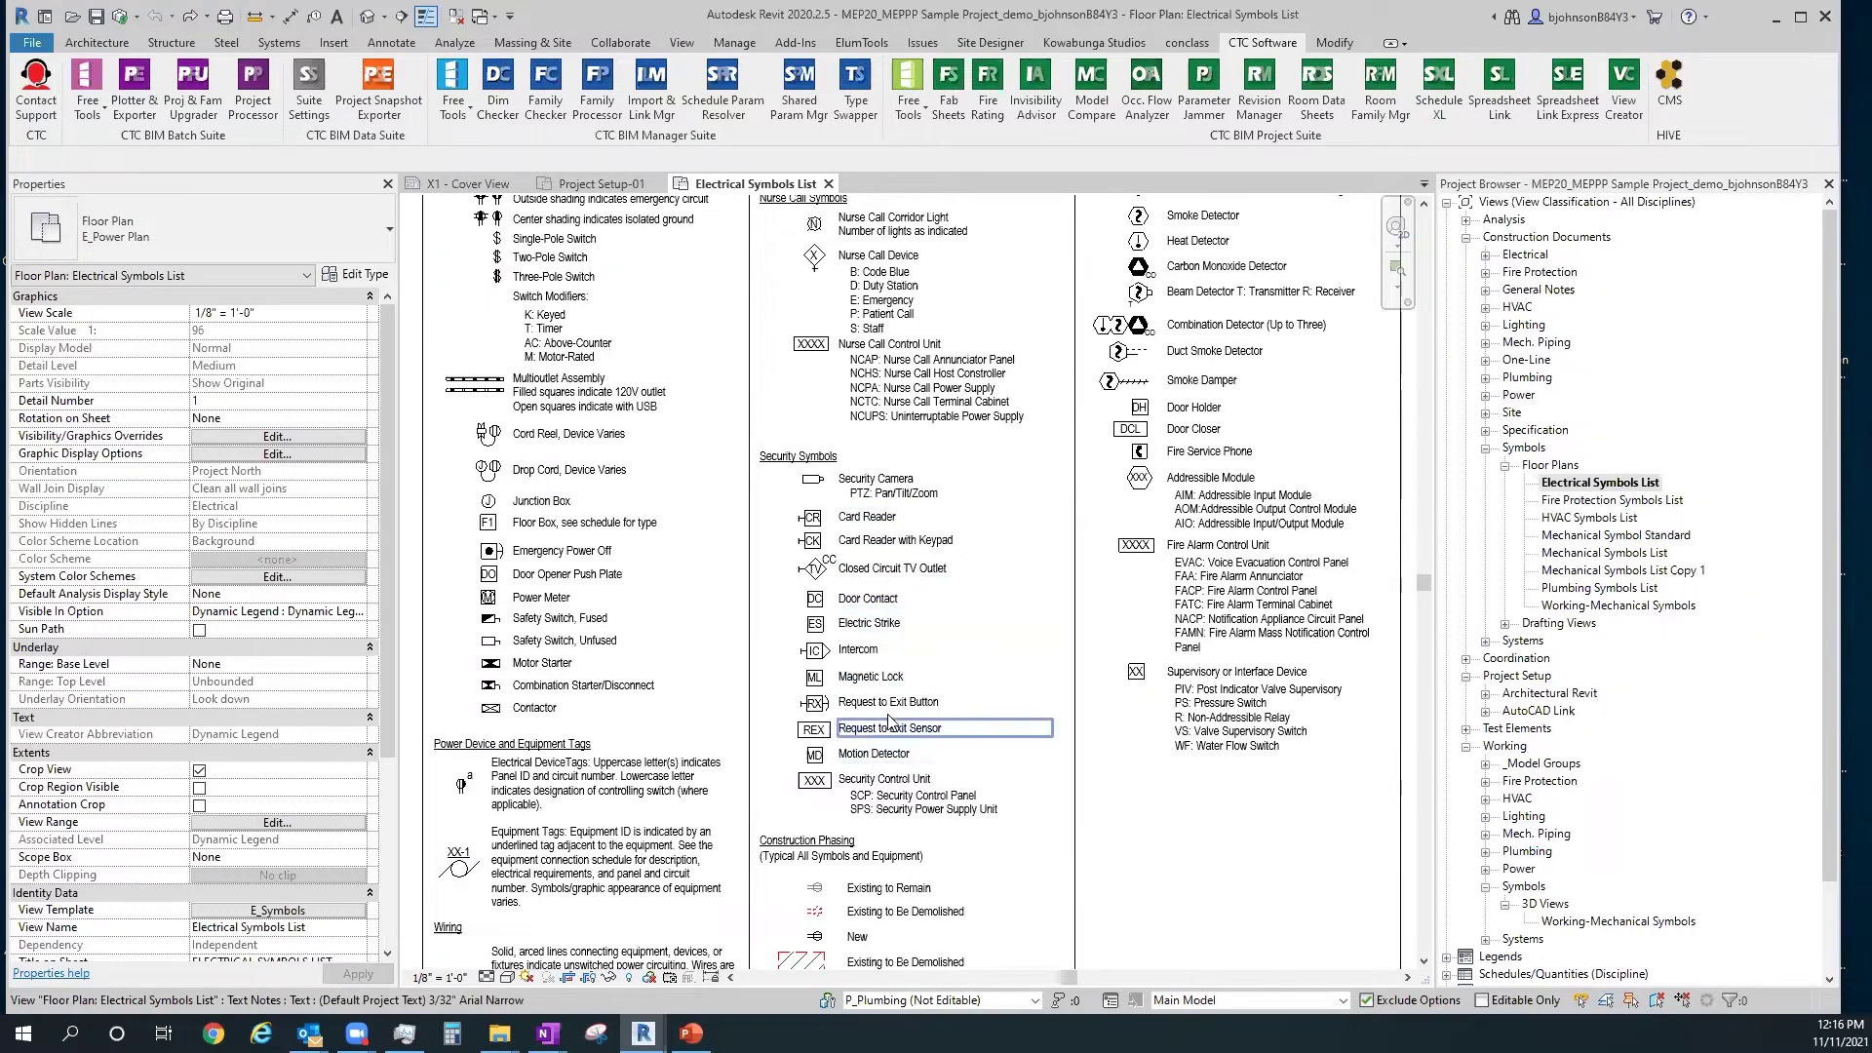
{"action": "scroll", "coordinate": [883, 673], "scroll_direction": "down", "scroll_amount": 5}
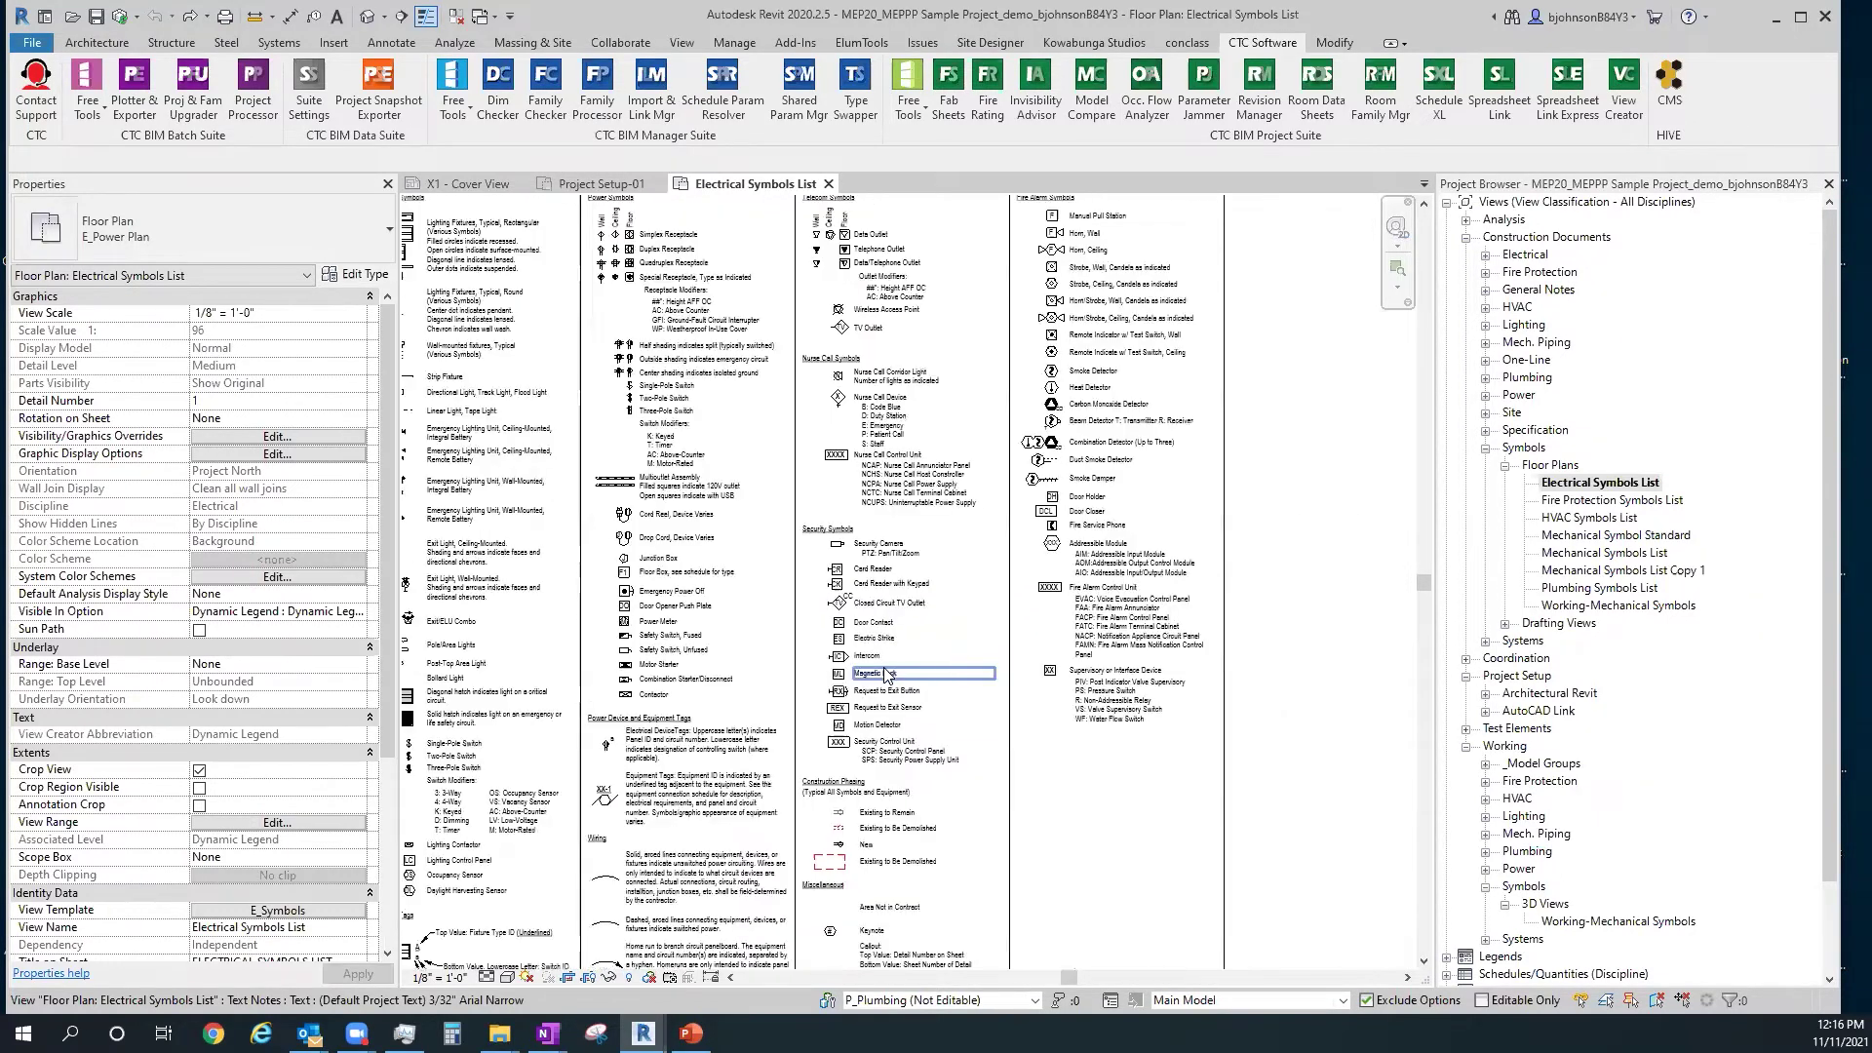
{"action": "scroll", "coordinate": [1176, 587], "scroll_direction": "down", "scroll_amount": 2}
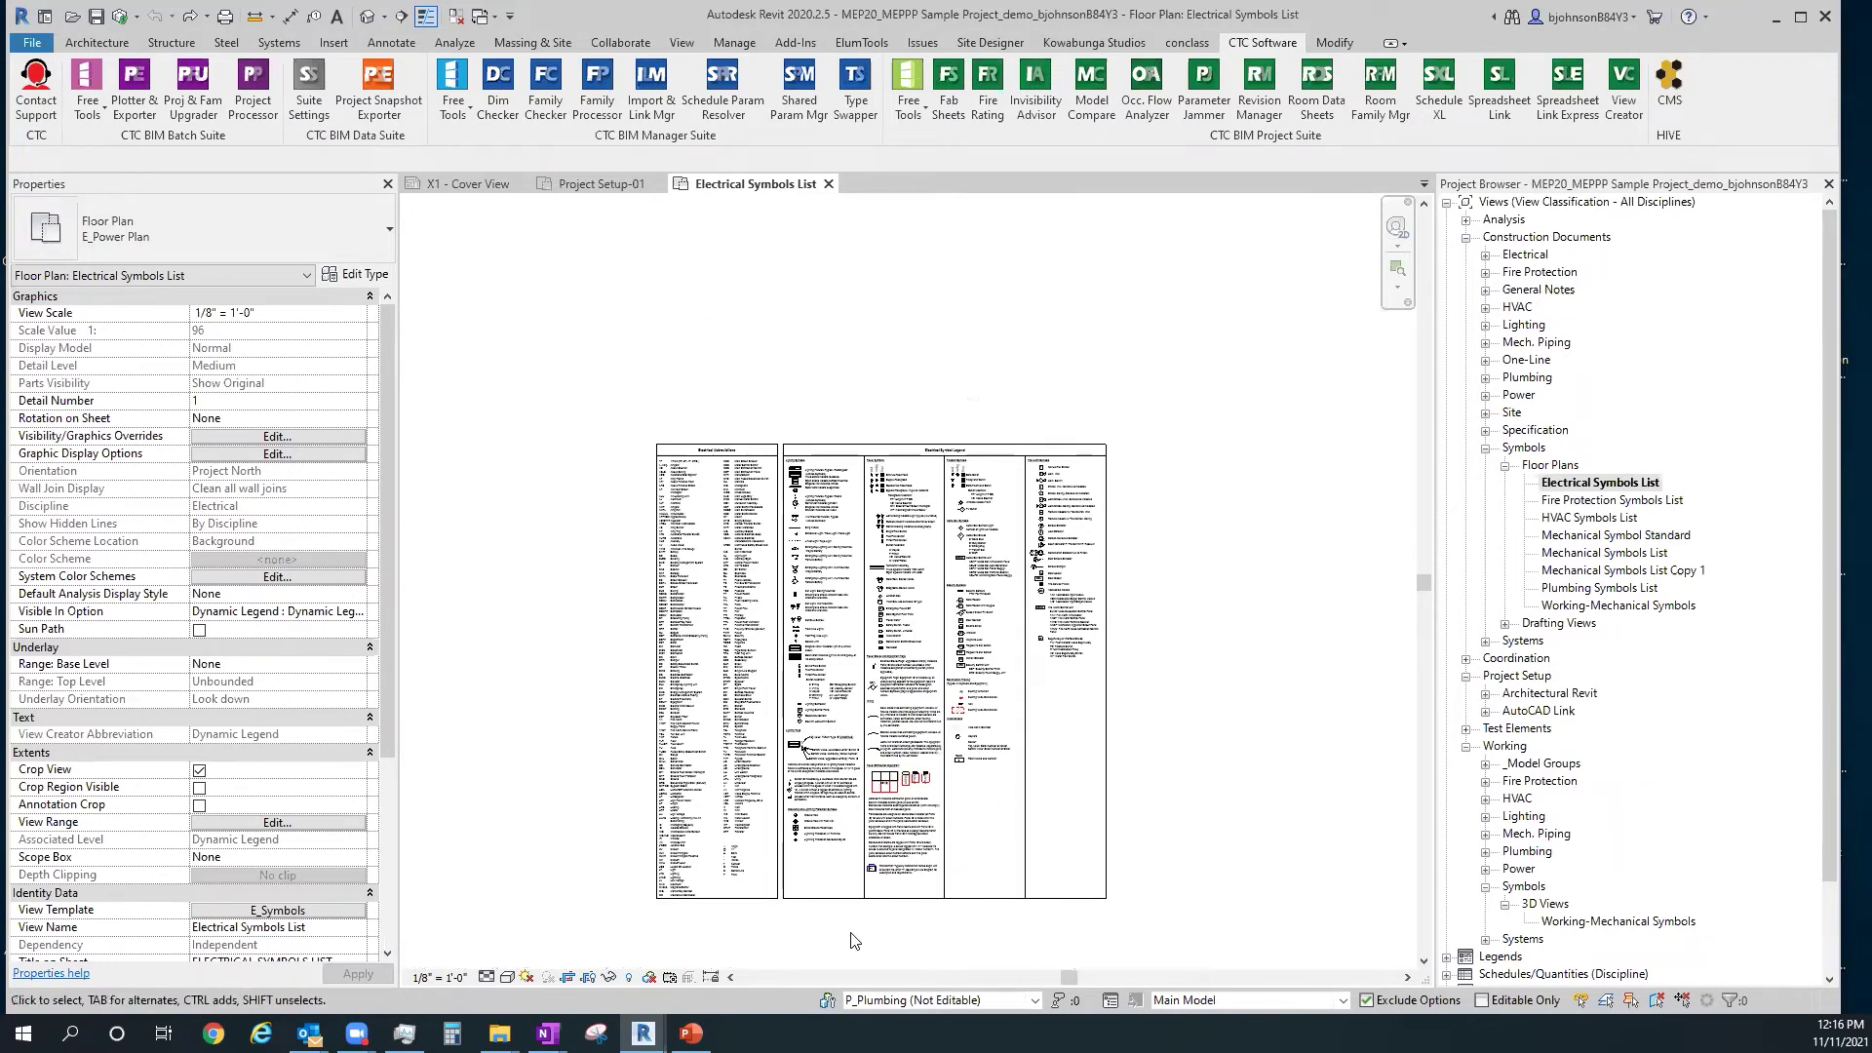
{"action": "scroll", "coordinate": [852, 939], "scroll_direction": "up", "scroll_amount": 1}
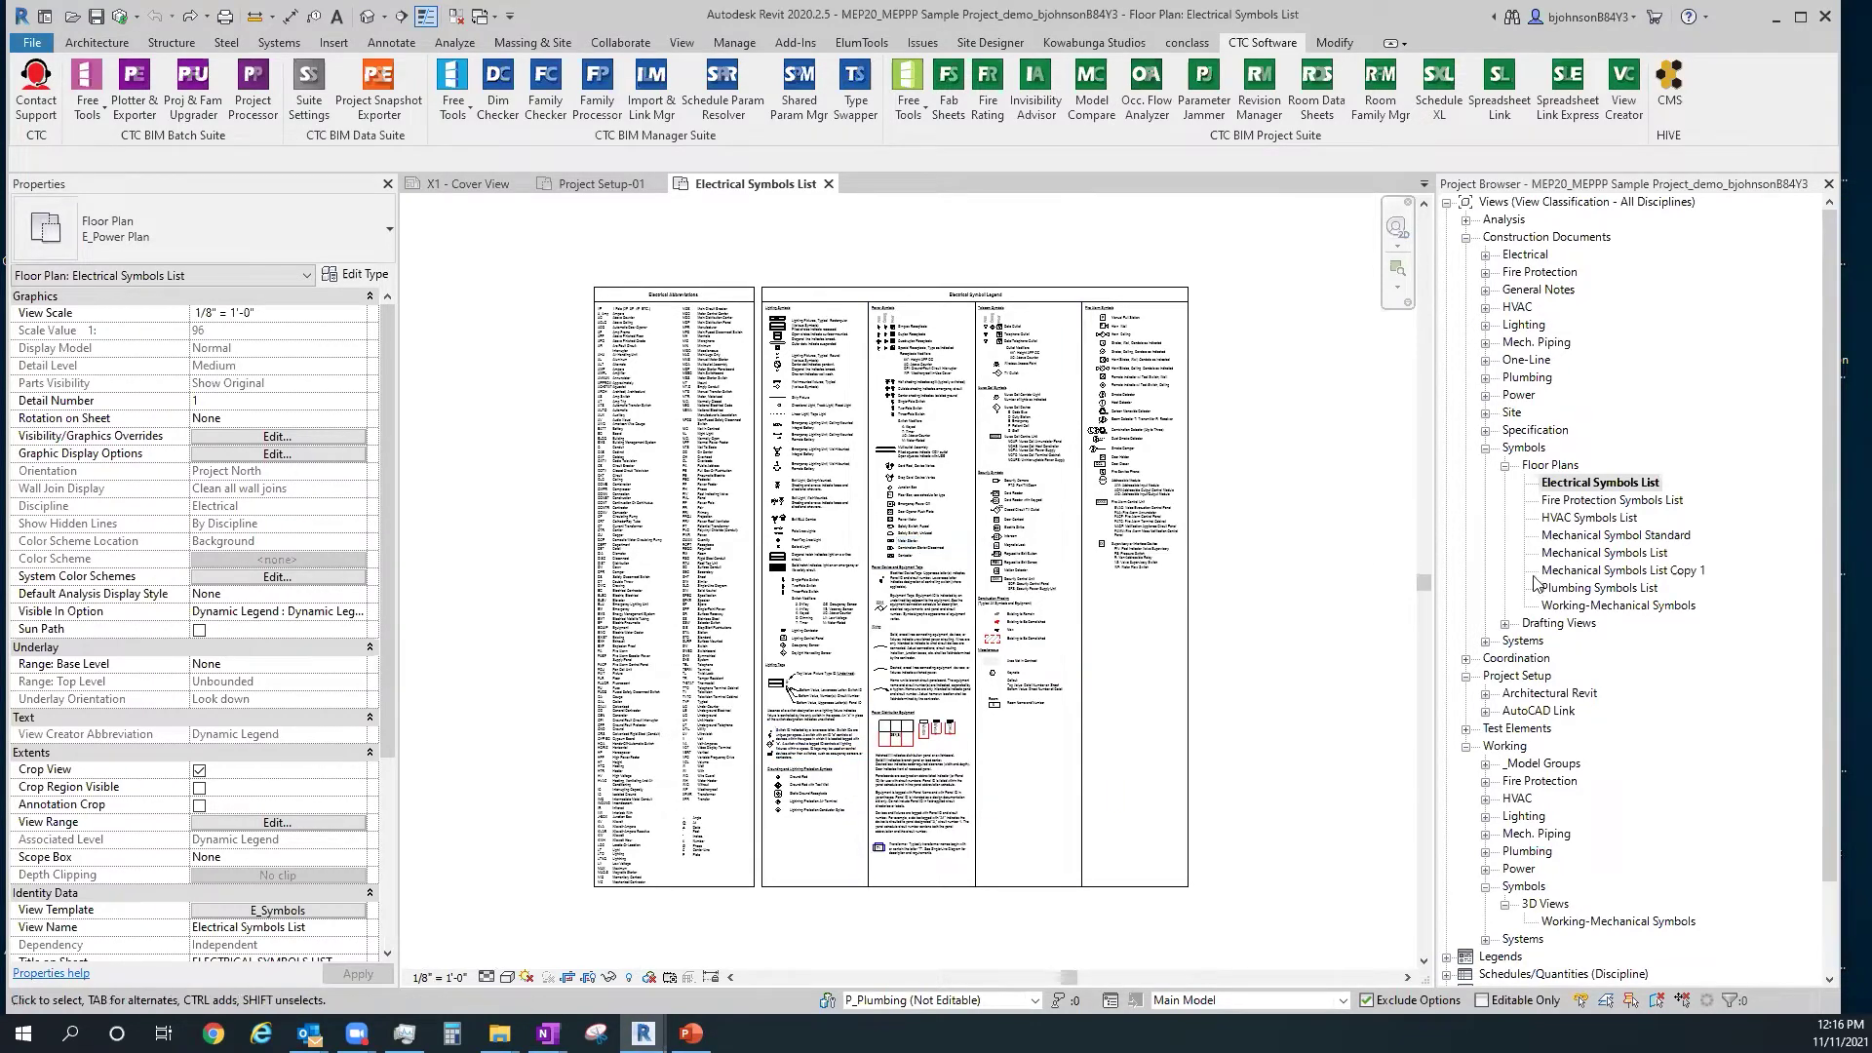
Close the Electrical Symbols List view and return to the building in the Project Setup-01 plan
{"action": "left_click", "coordinate": [827, 183]}
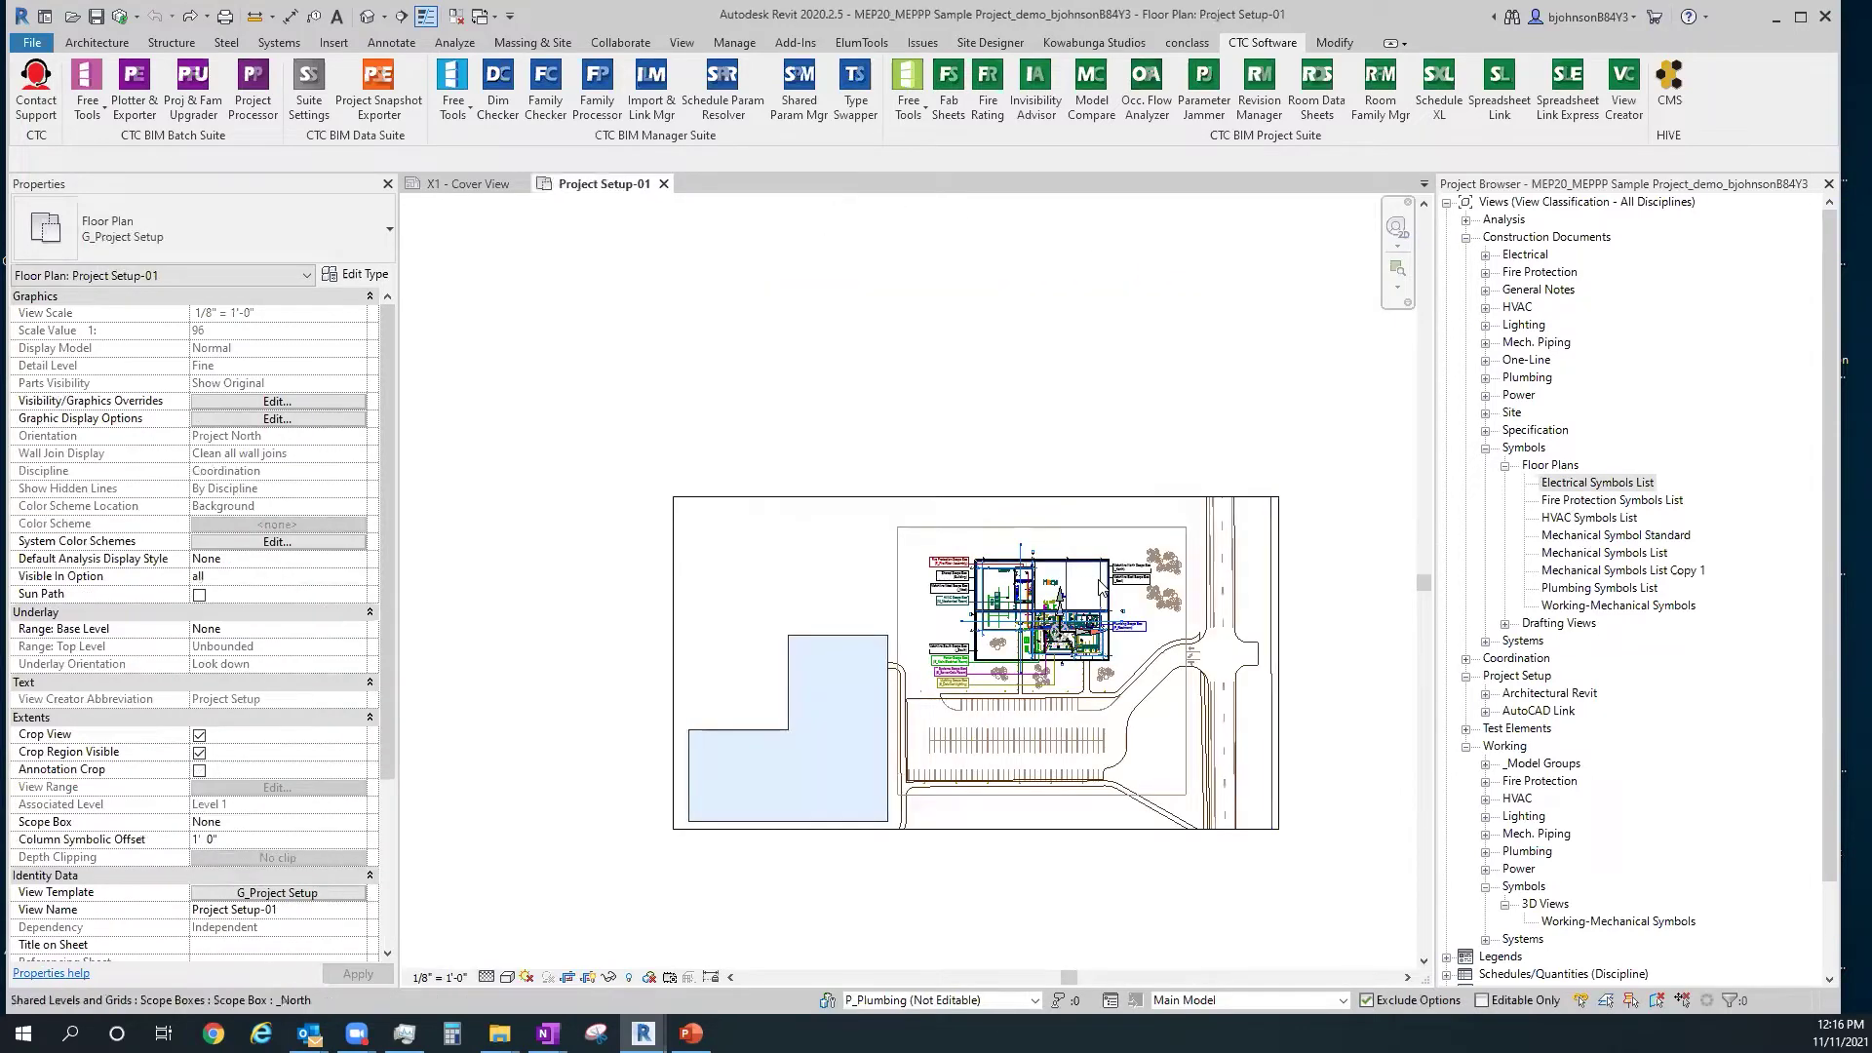
{"action": "scroll", "coordinate": [1100, 585], "scroll_direction": "up", "scroll_amount": 2}
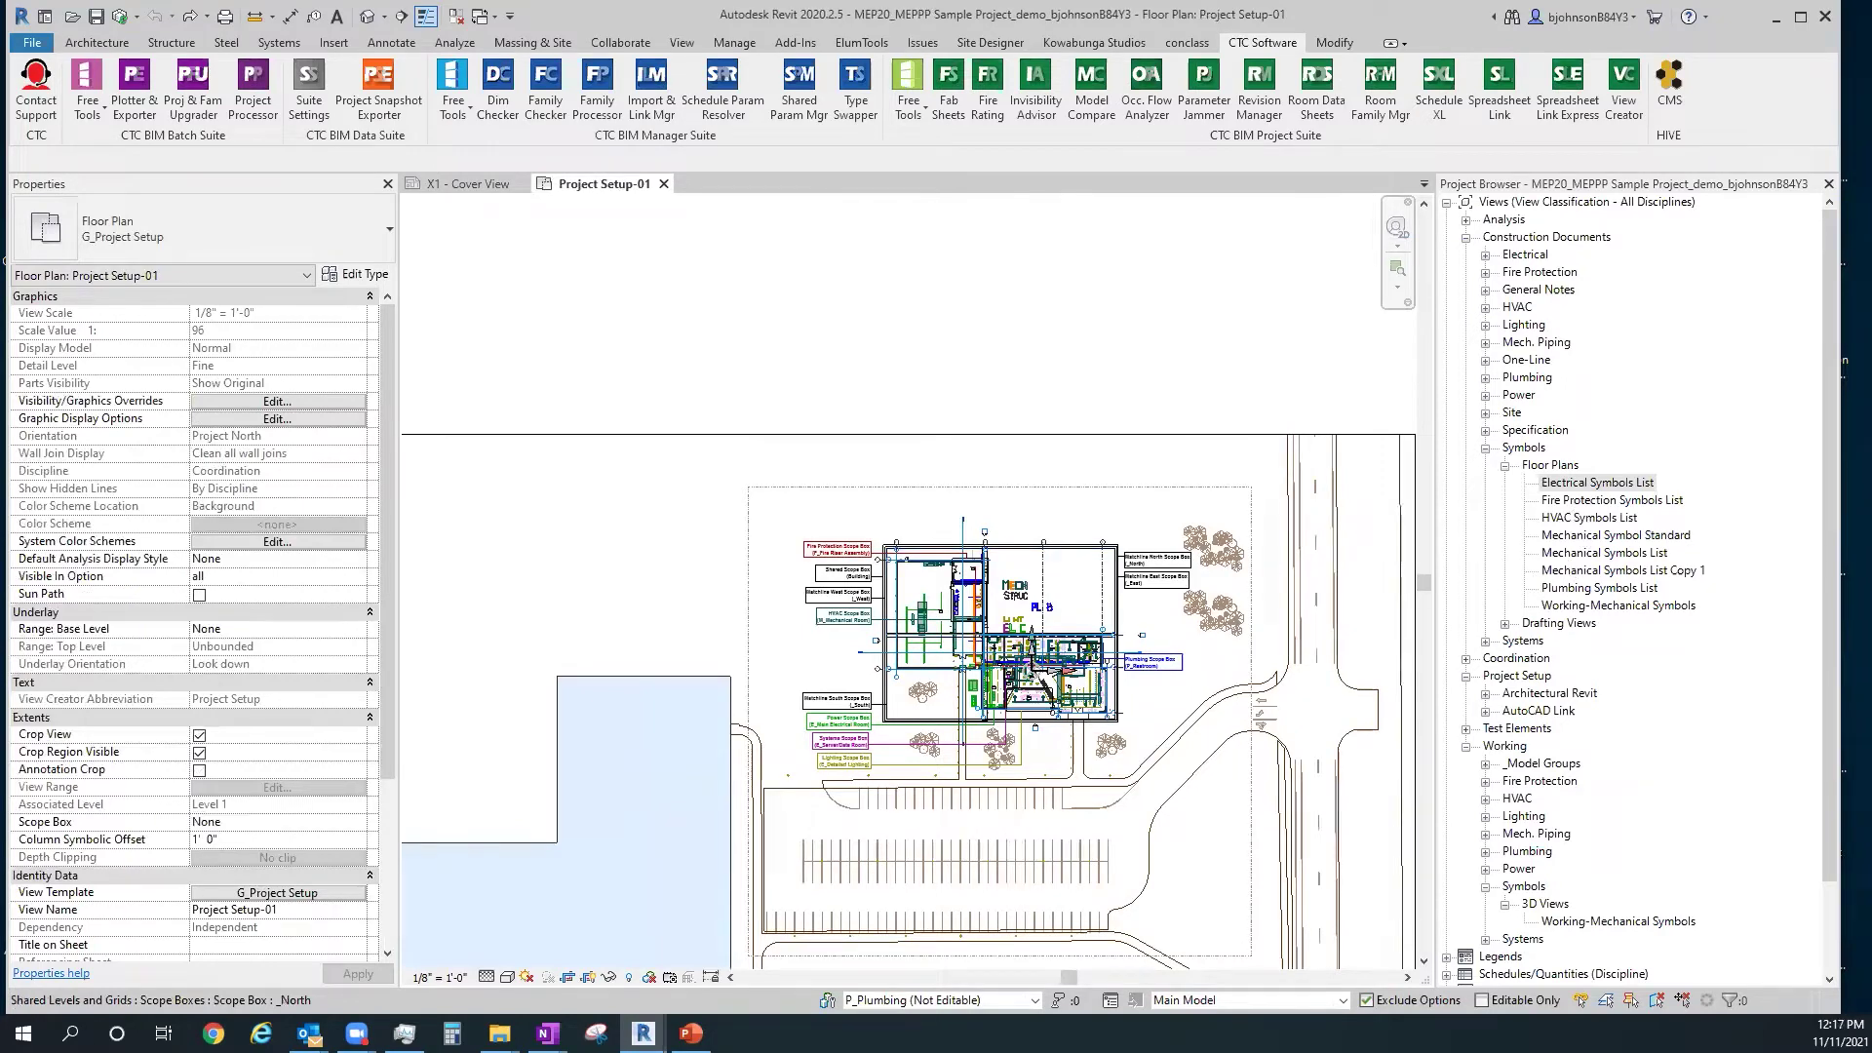
{"action": "key", "text": "alt+Tab"}
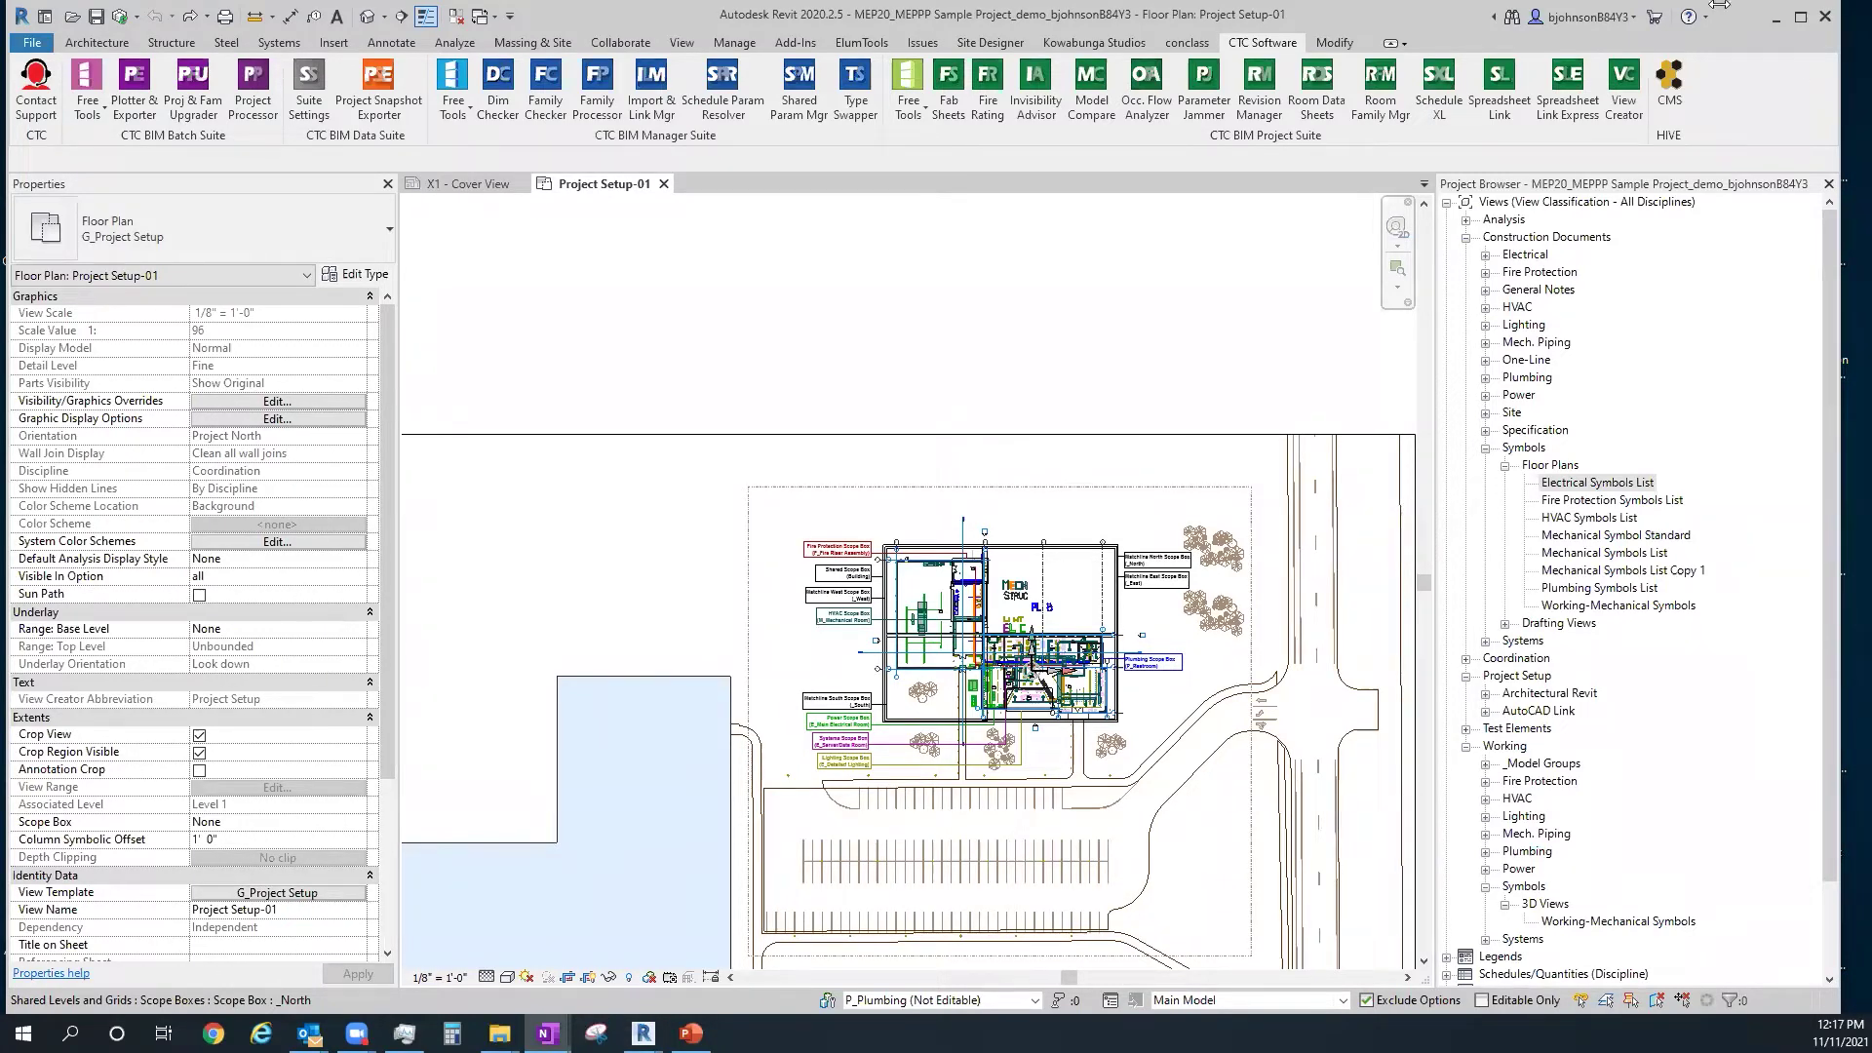
Open Lighting Ceiling Plan-04 from Construction Documents, review its view properties, and collapse the Symbols and Lighting groups
{"action": "left_click", "coordinate": [1484, 325]}
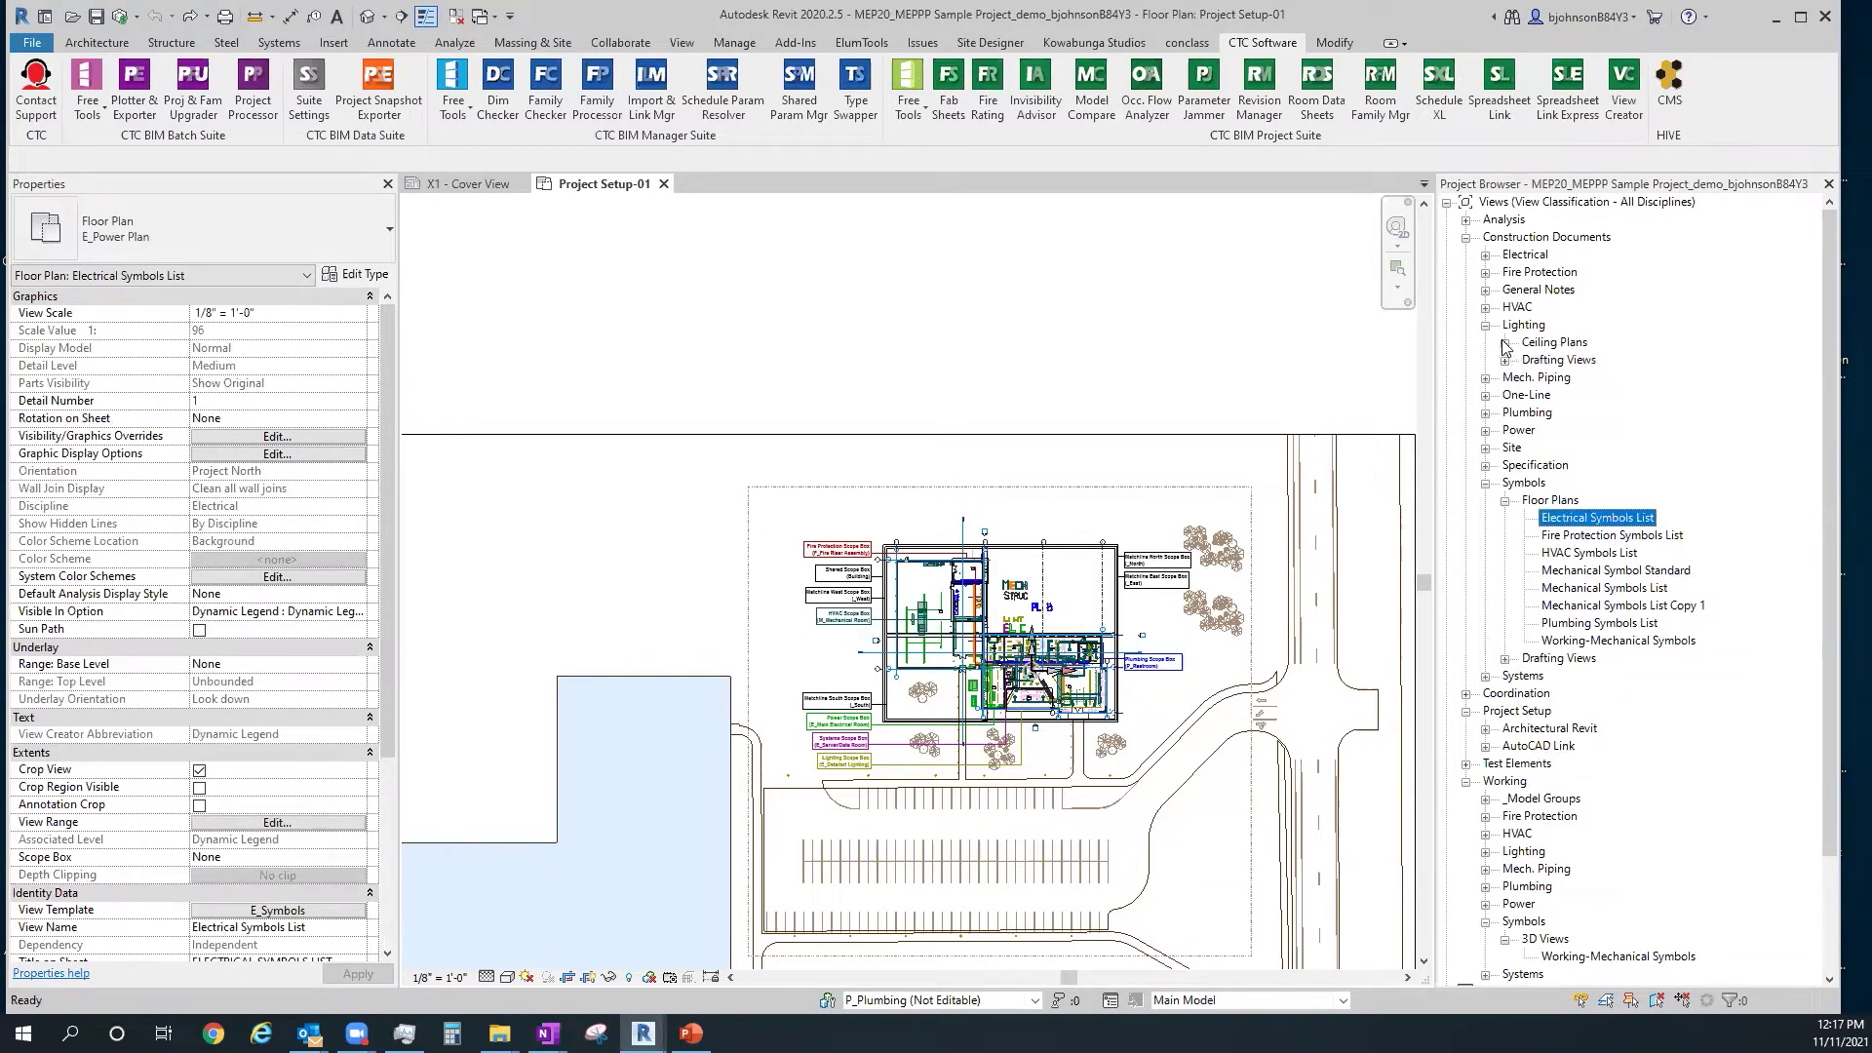
{"action": "left_click", "coordinate": [1505, 342]}
{"action": "left_click", "coordinate": [1610, 431]}
{"action": "double_click", "coordinate": [1613, 435]}
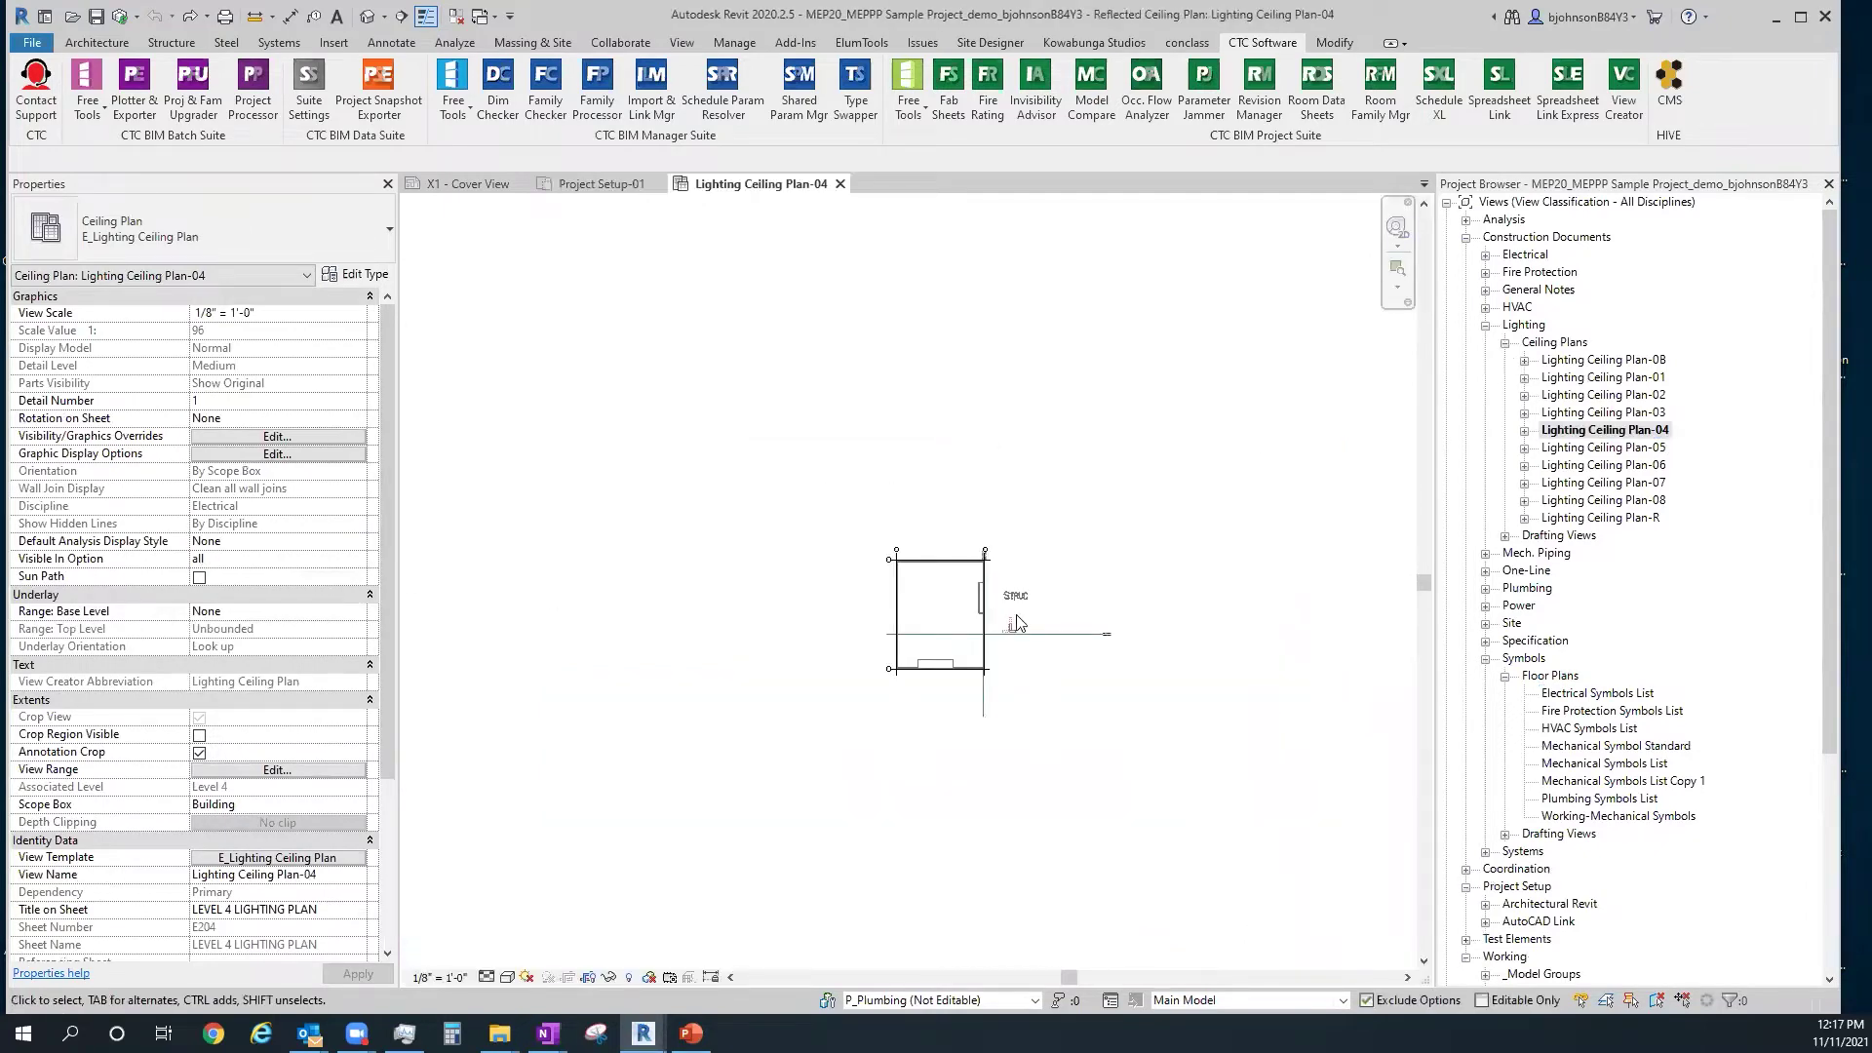
{"action": "scroll", "coordinate": [291, 770], "scroll_direction": "down", "scroll_amount": 3}
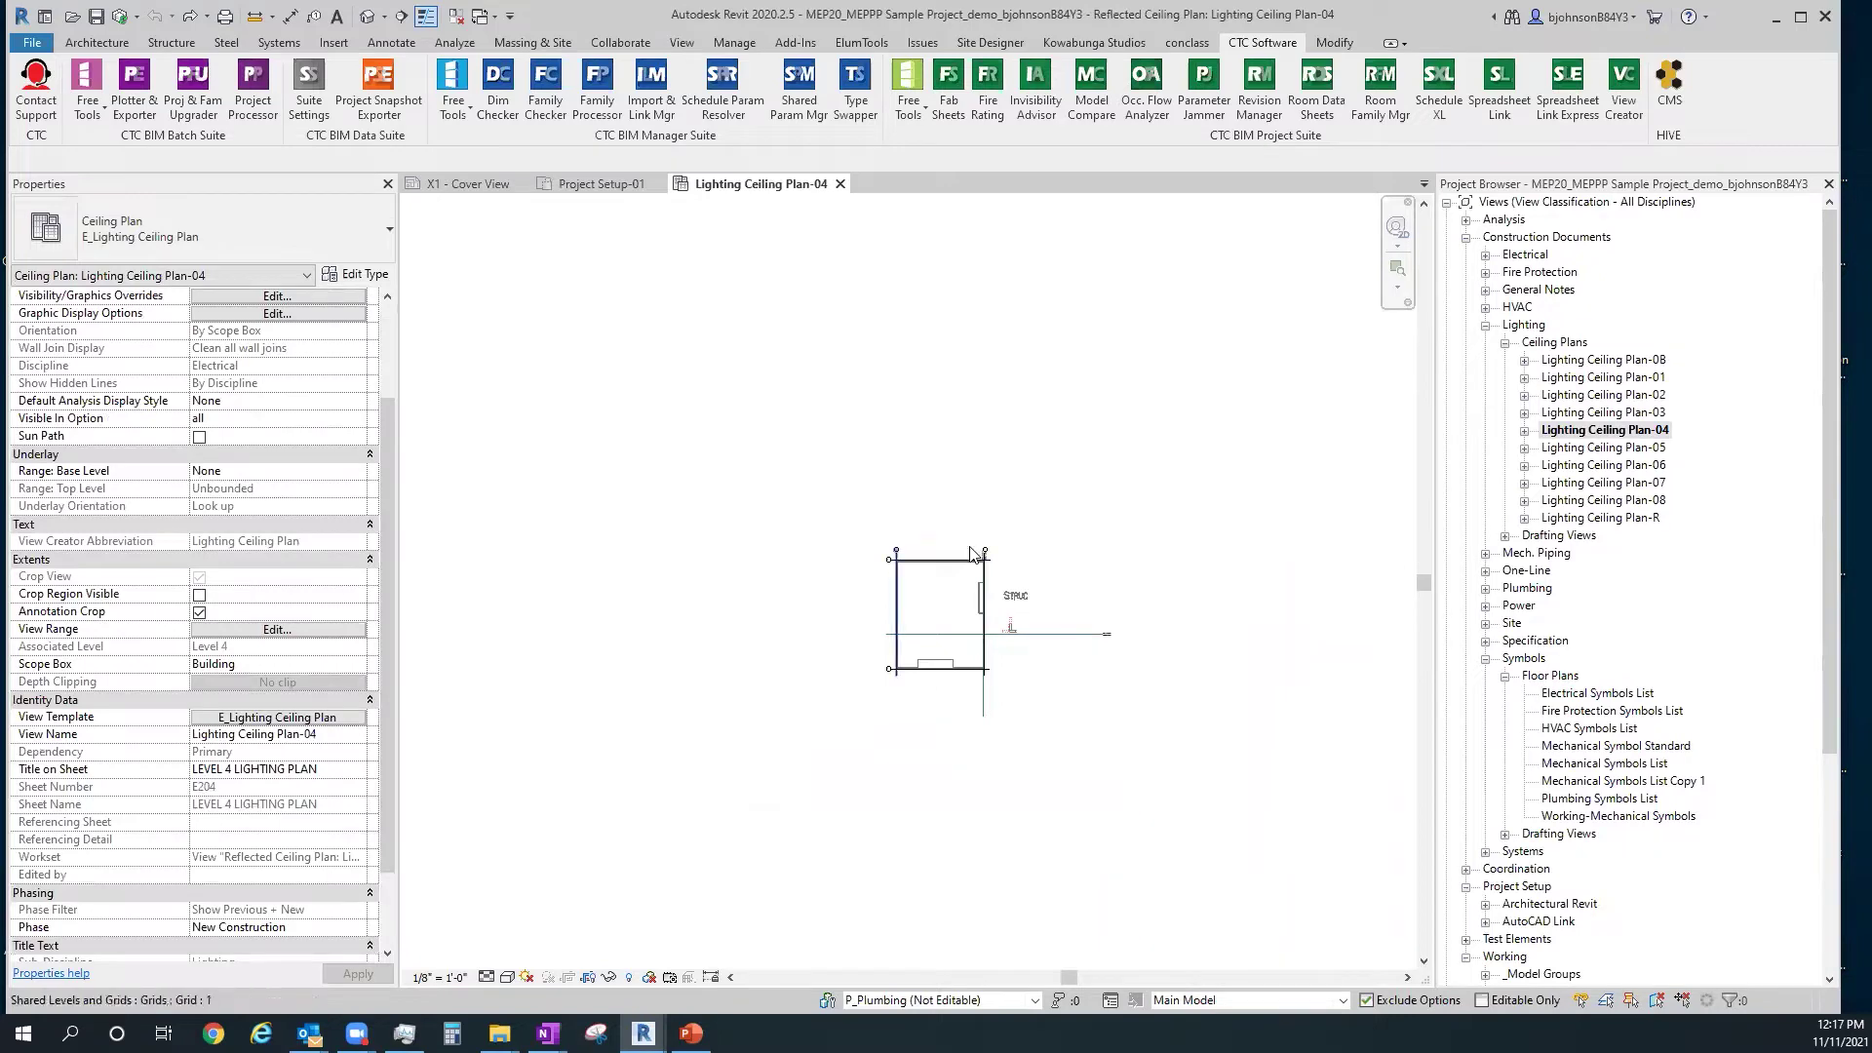
{"action": "left_click", "coordinate": [1485, 659]}
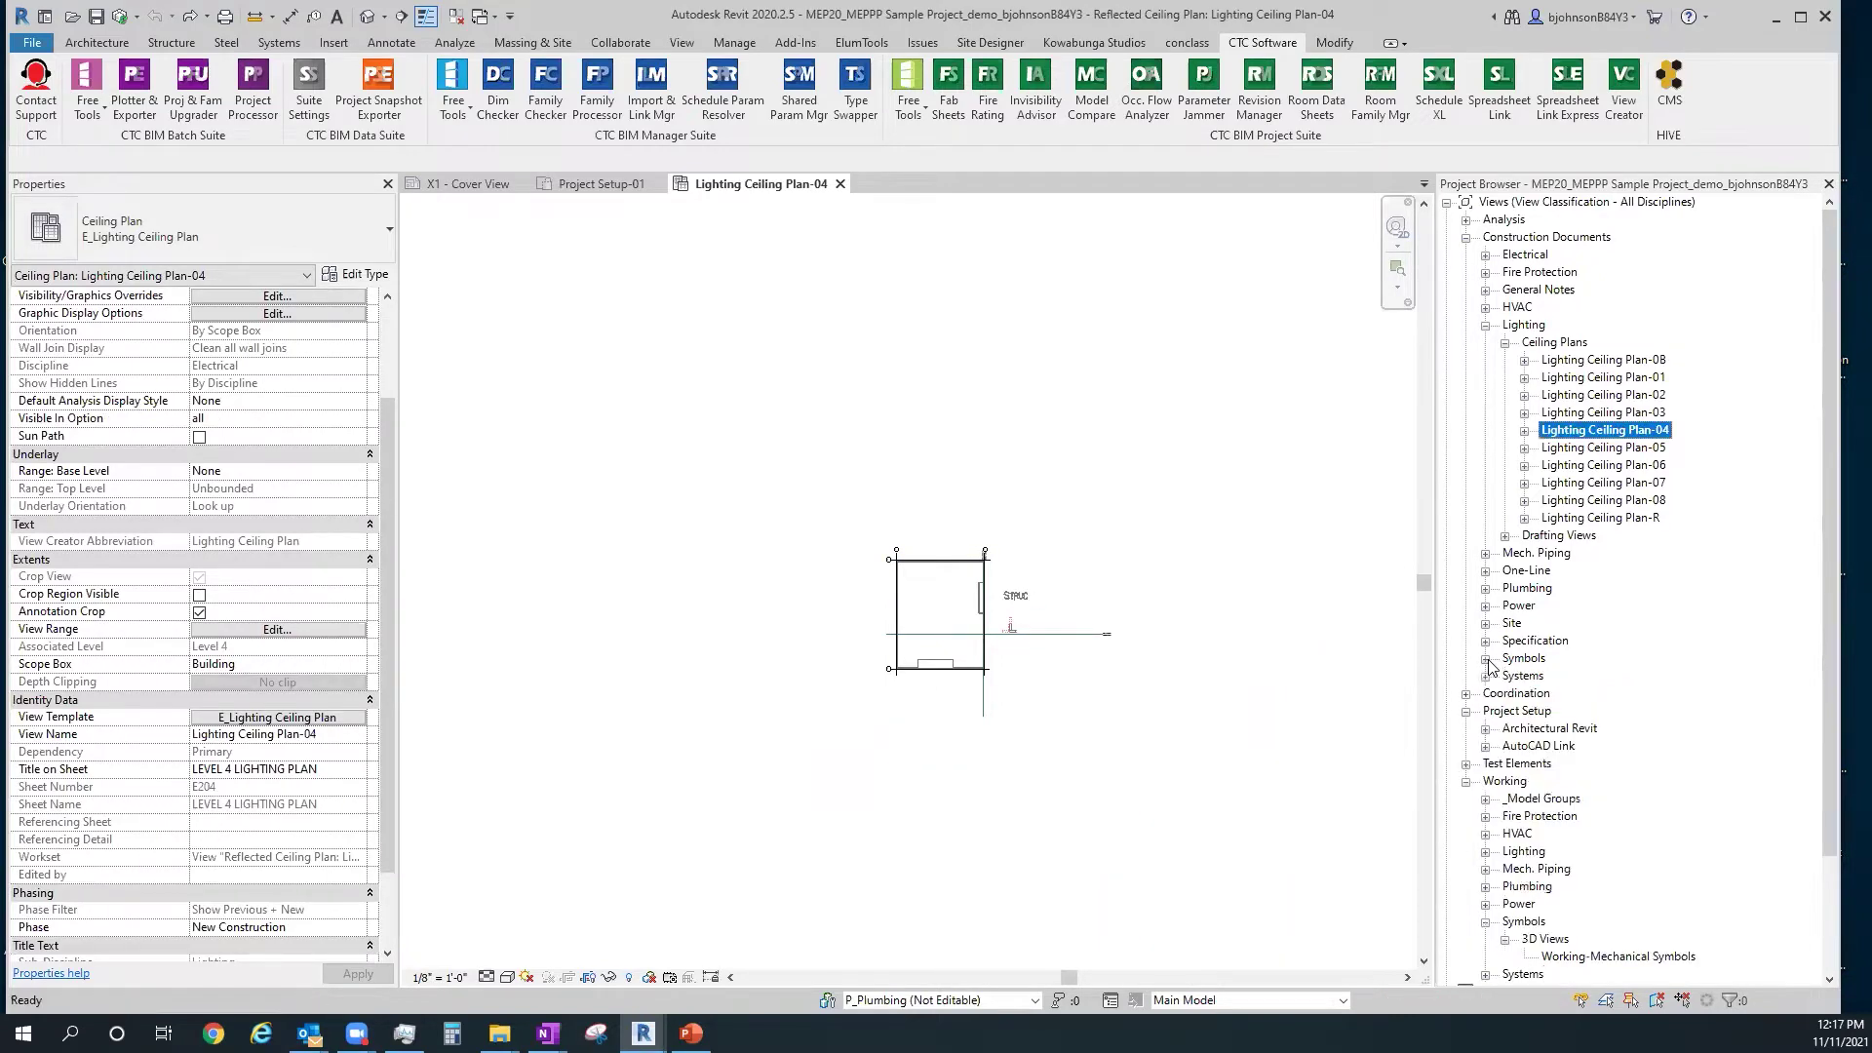
{"action": "left_click", "coordinate": [1485, 328]}
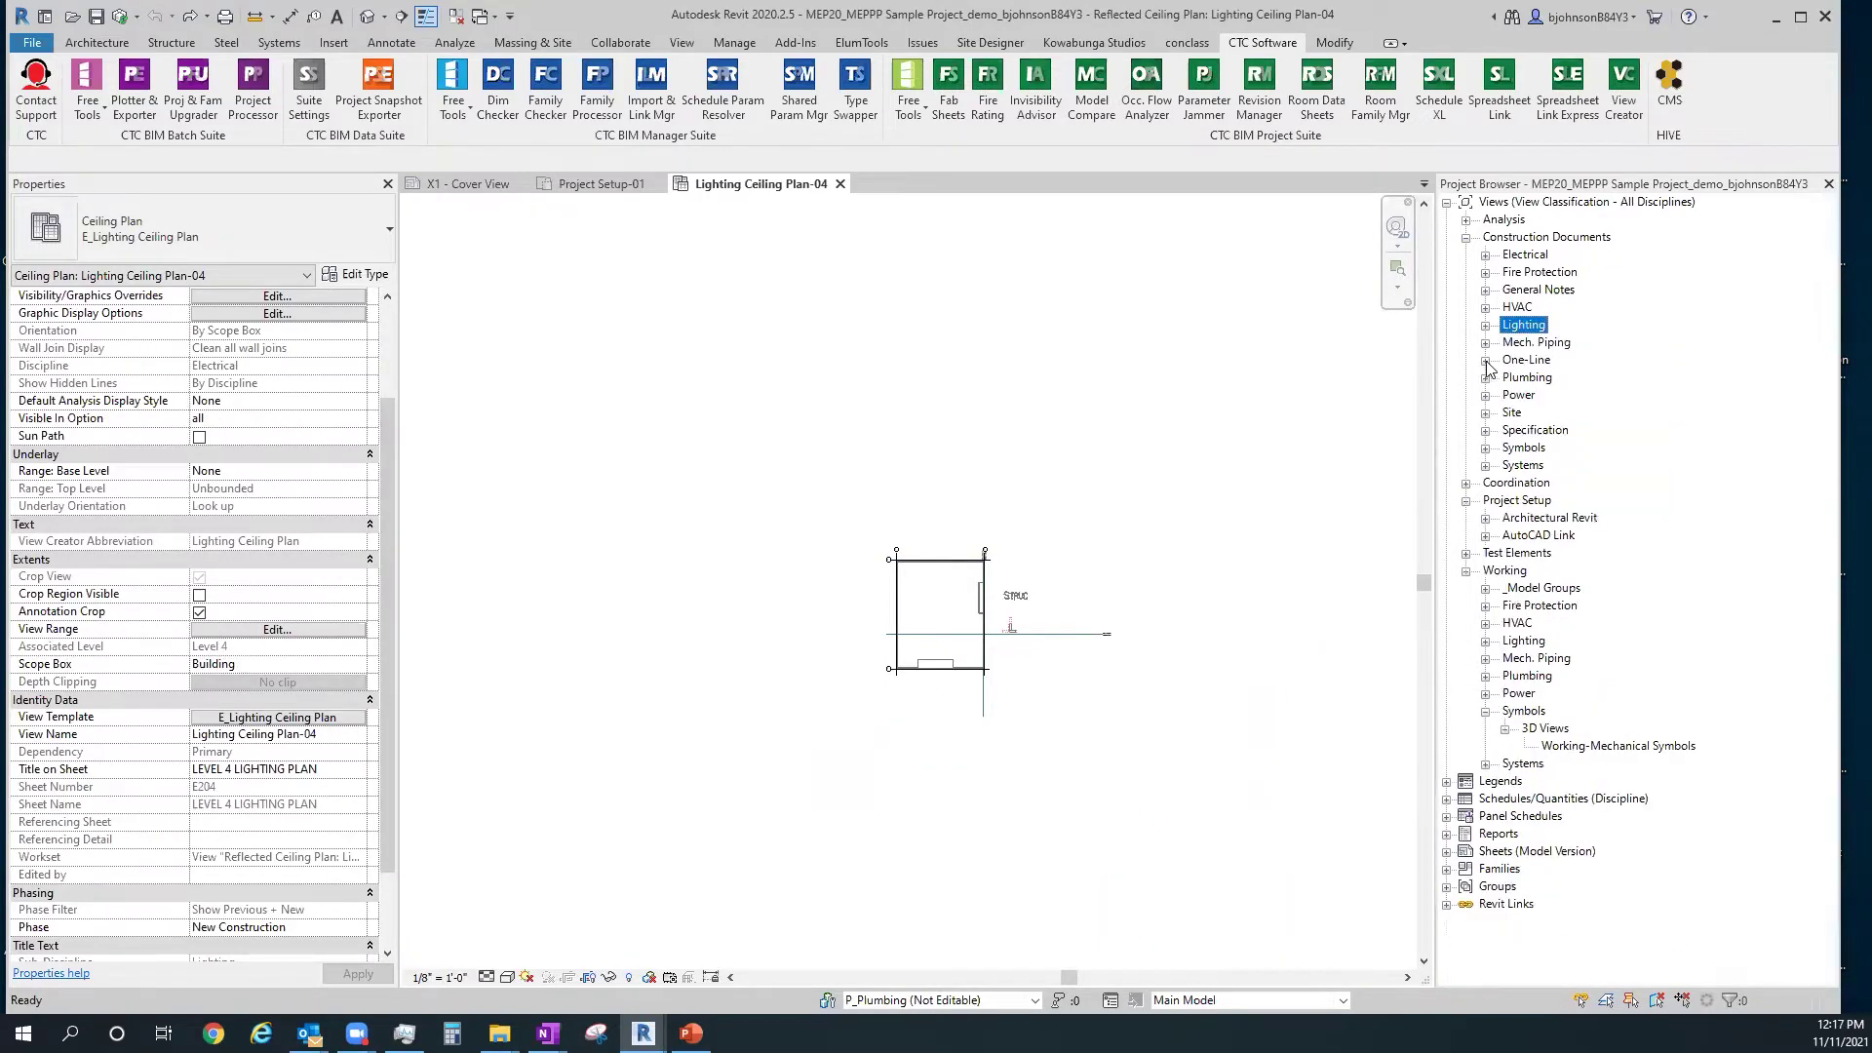
Collapse the Construction Documents and Working view groups, and close the Lighting Ceiling Plan-04 view
{"action": "left_click", "coordinate": [1467, 238]}
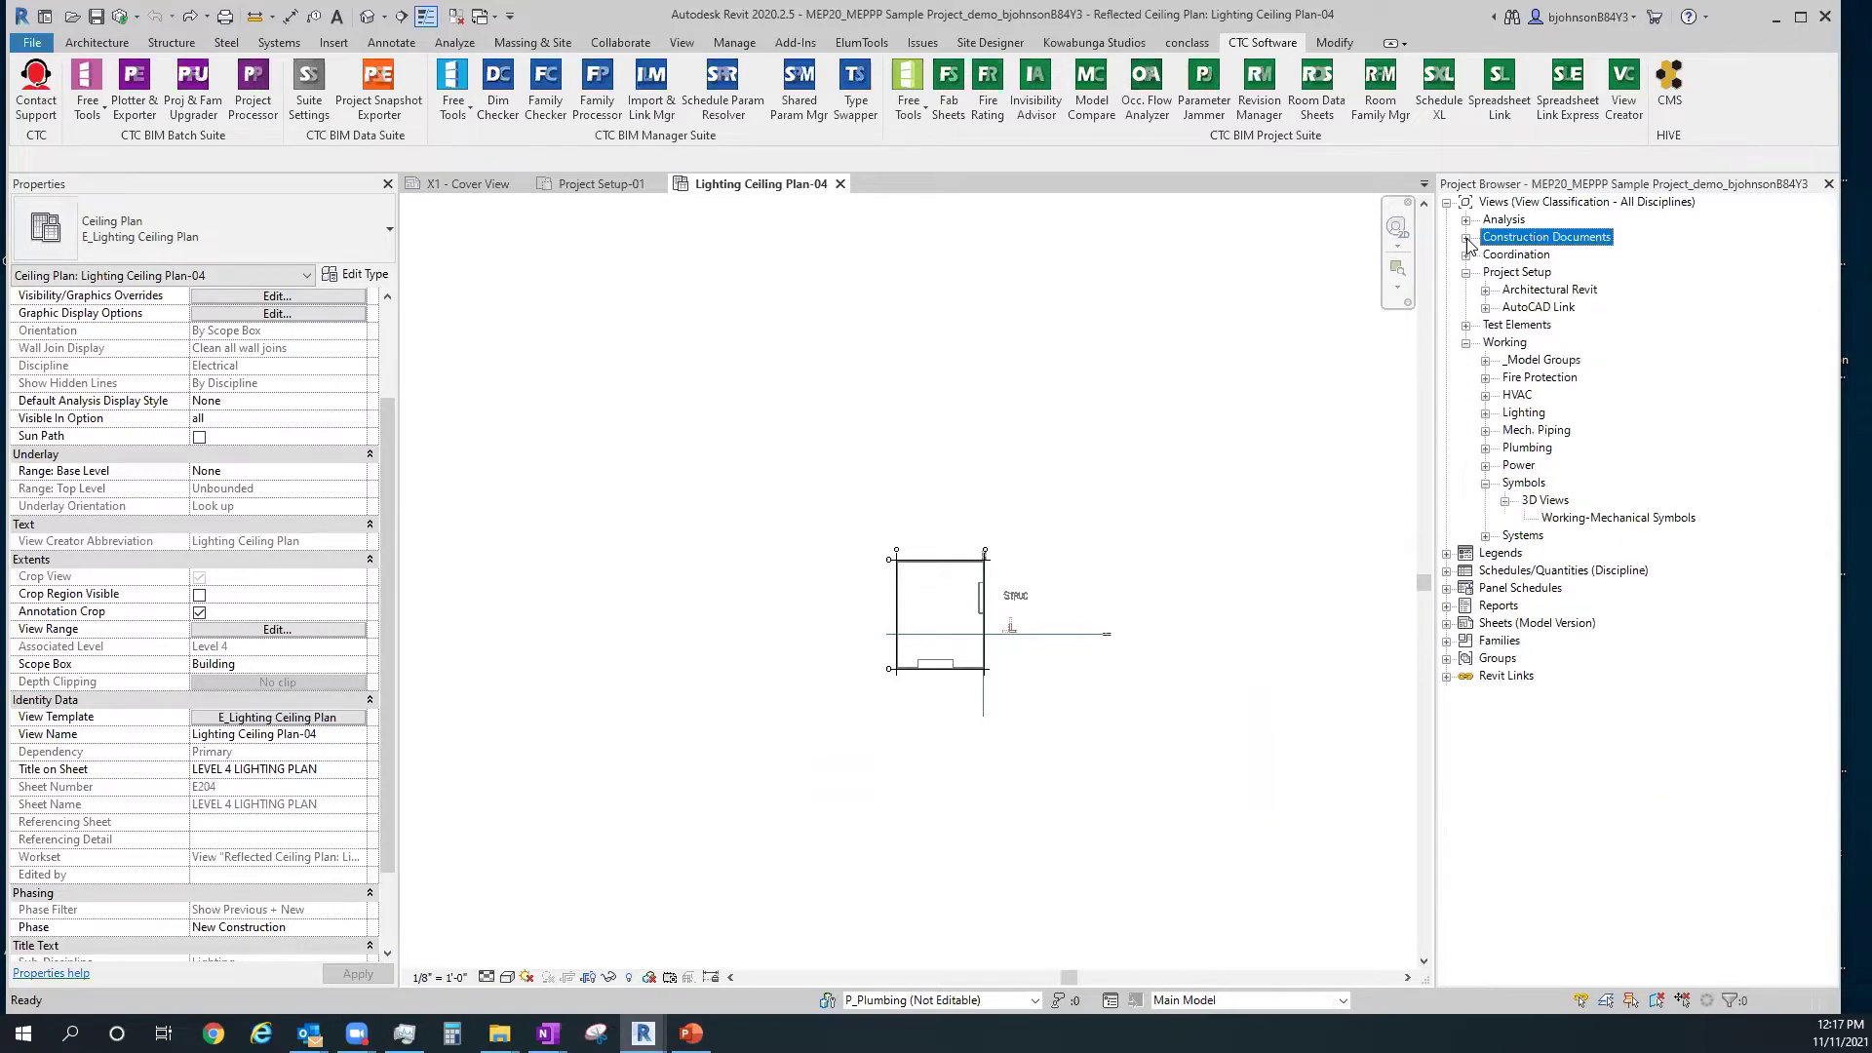
{"action": "left_click", "coordinate": [1466, 342]}
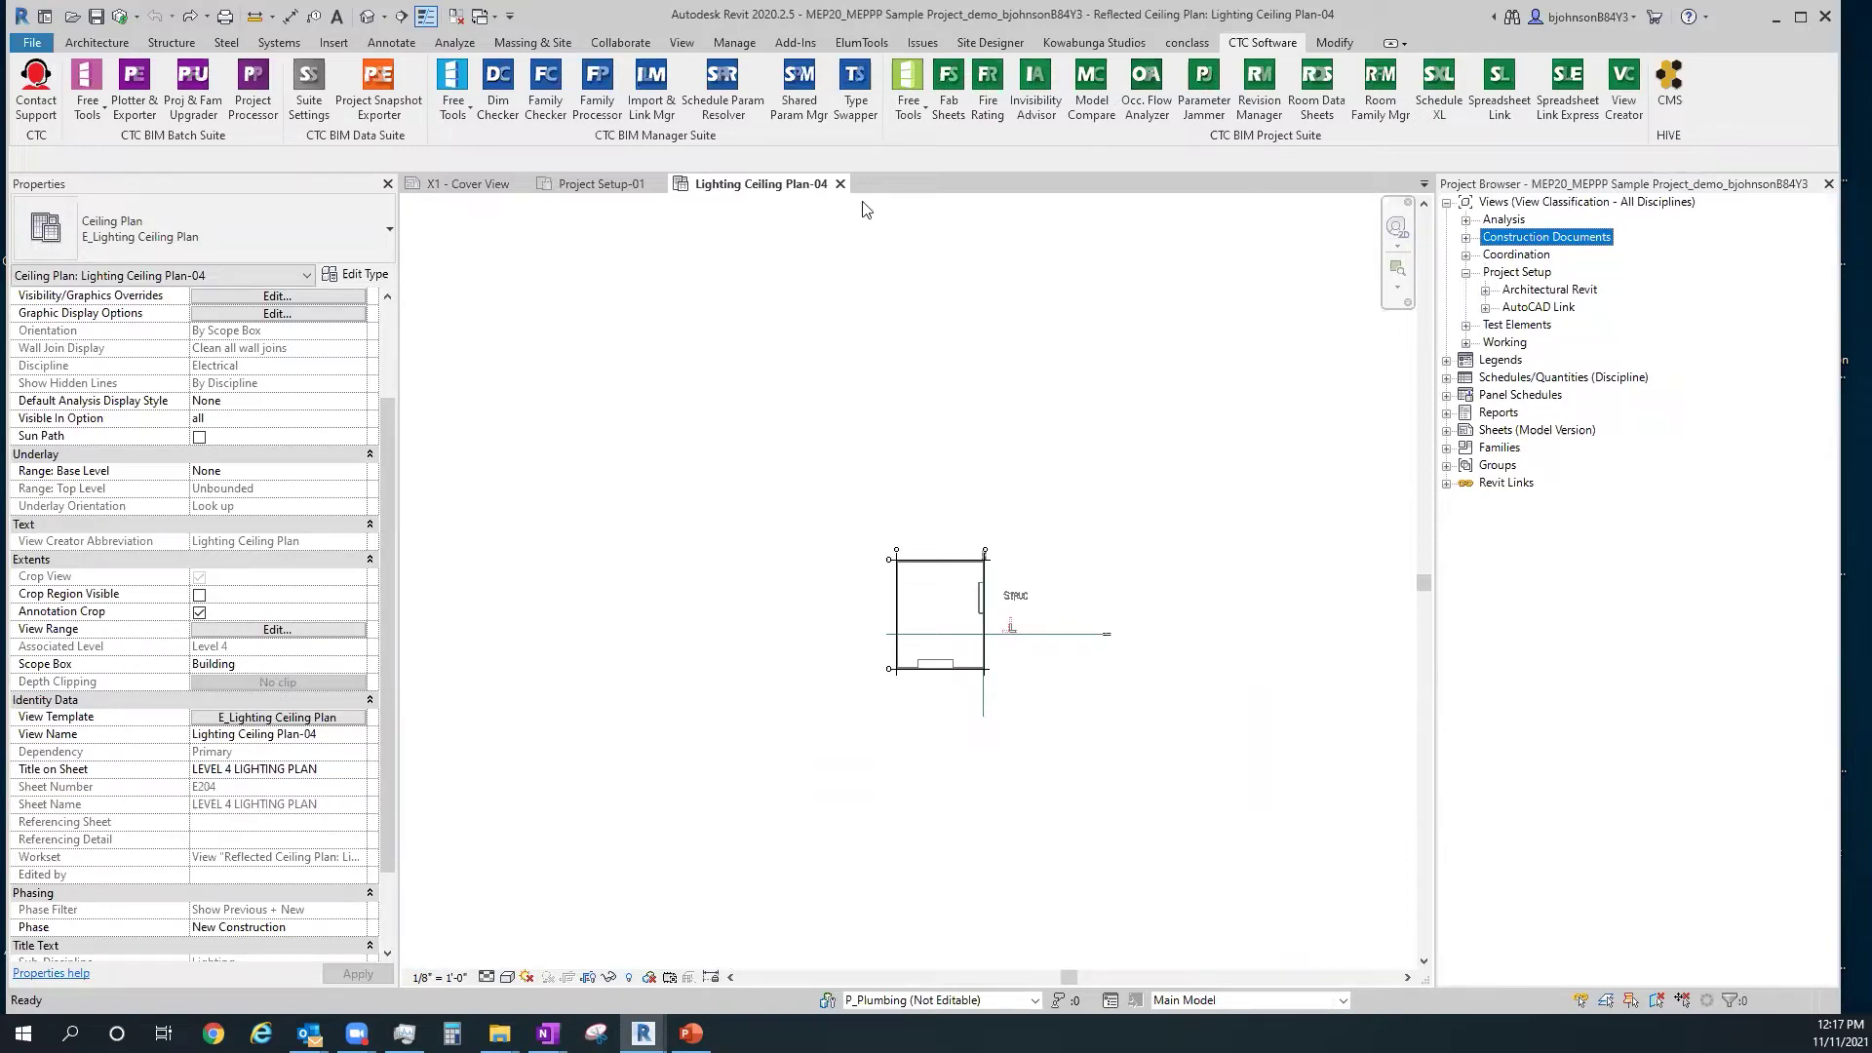
{"action": "left_click", "coordinate": [839, 184]}
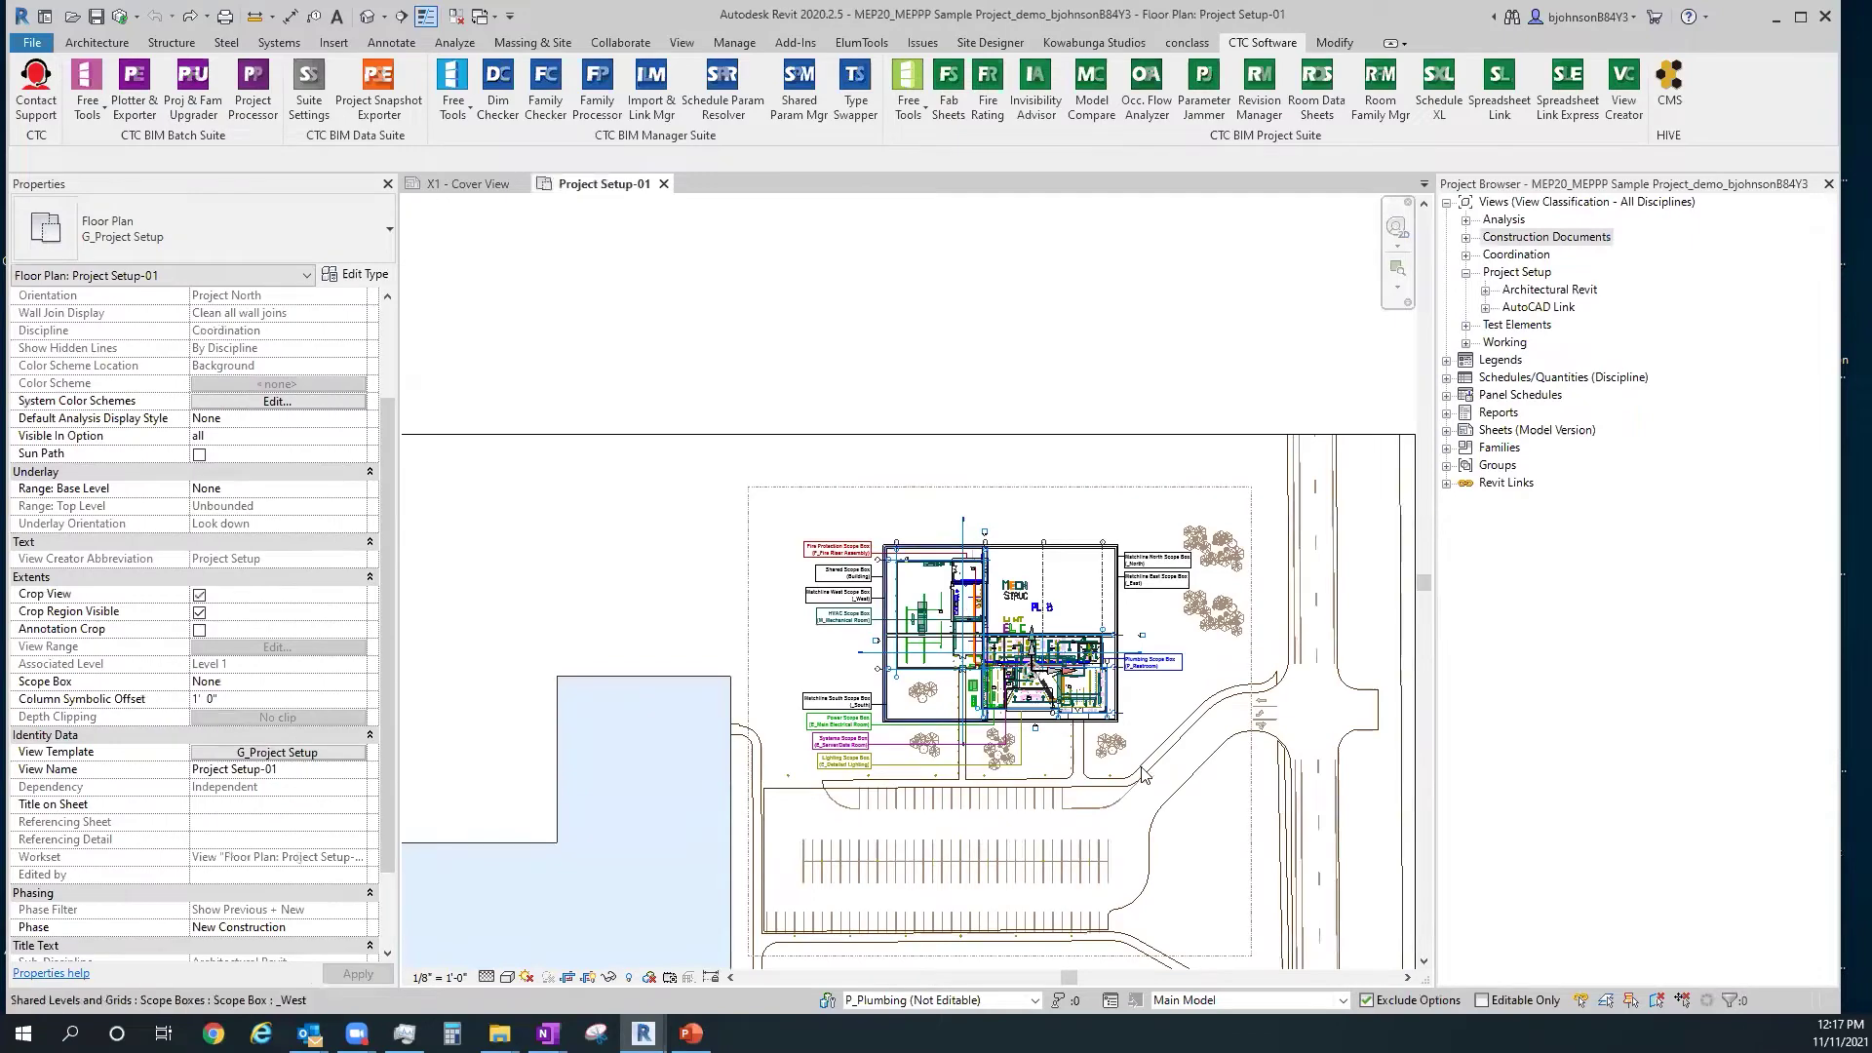
Select the square cone ceiling diffuser at the centre of Conference 116 in Project Setup-01 and review its constraint properties
{"action": "scroll", "coordinate": [1045, 732], "scroll_direction": "up", "scroll_amount": 5}
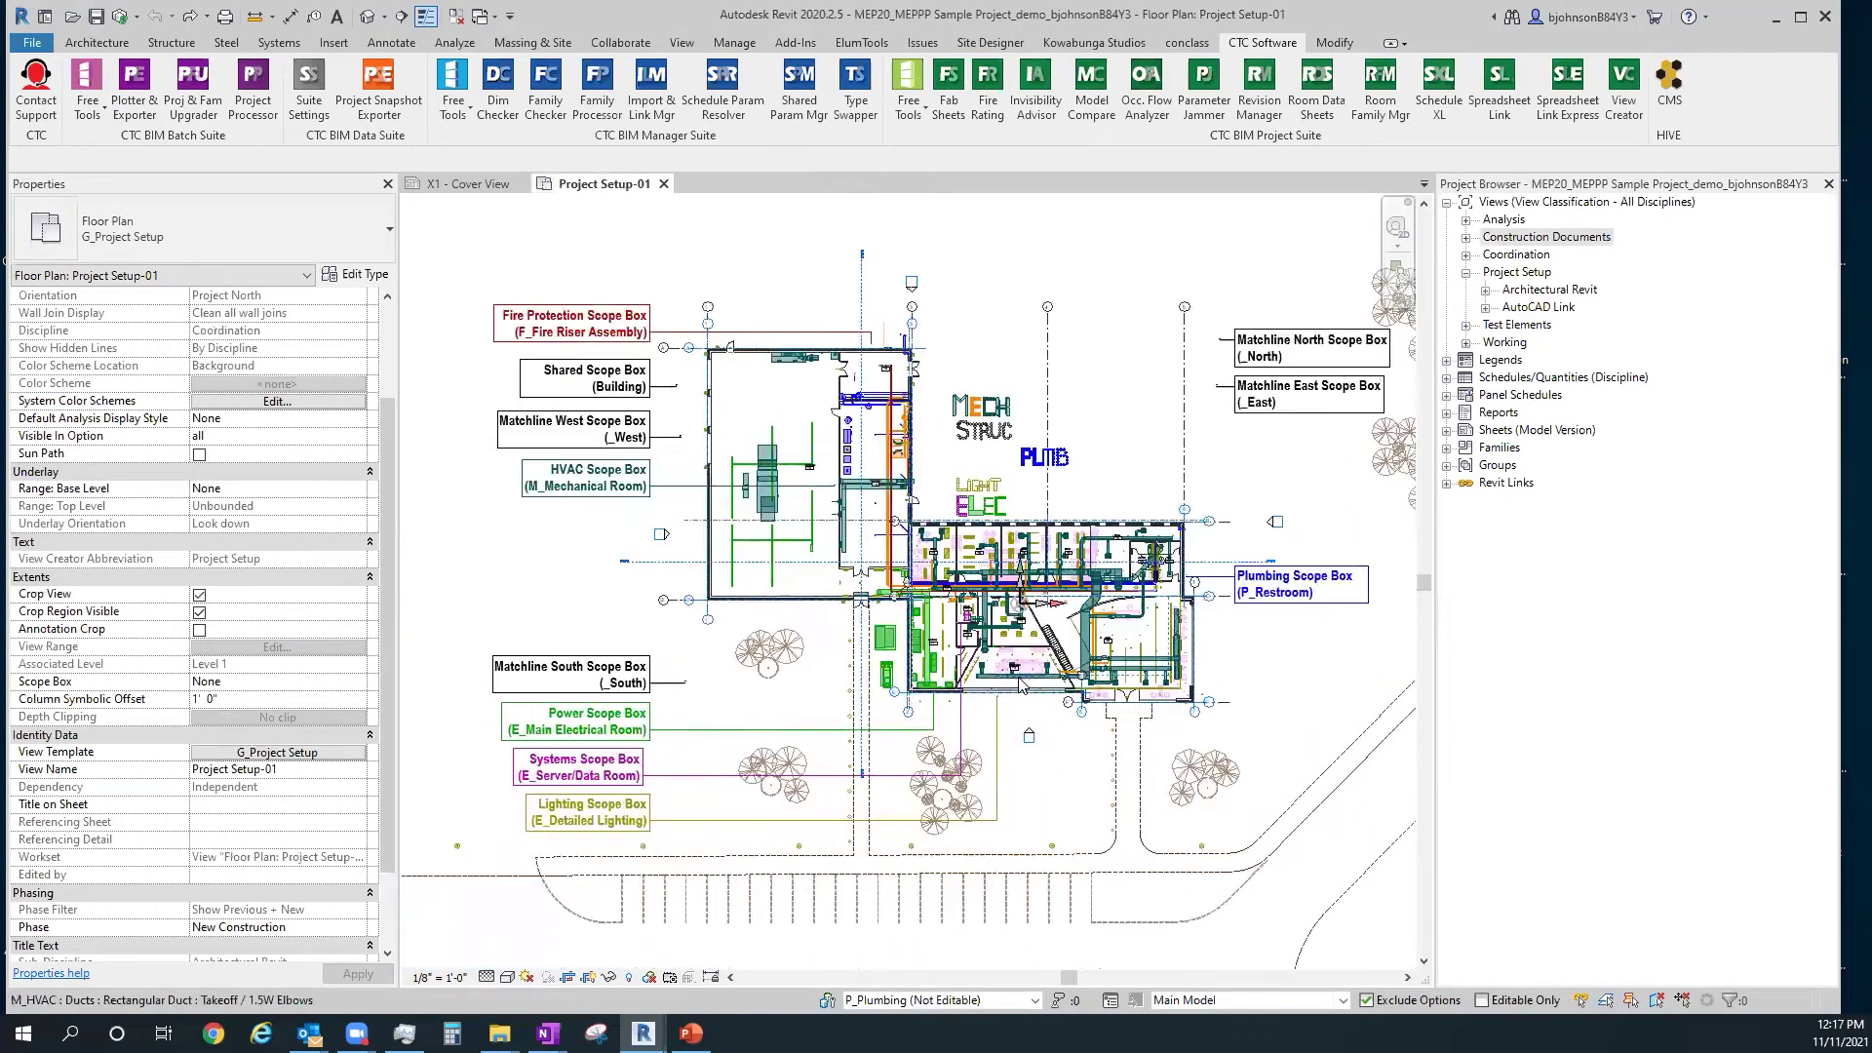
{"action": "scroll", "coordinate": [1019, 685], "scroll_direction": "up", "scroll_amount": 5}
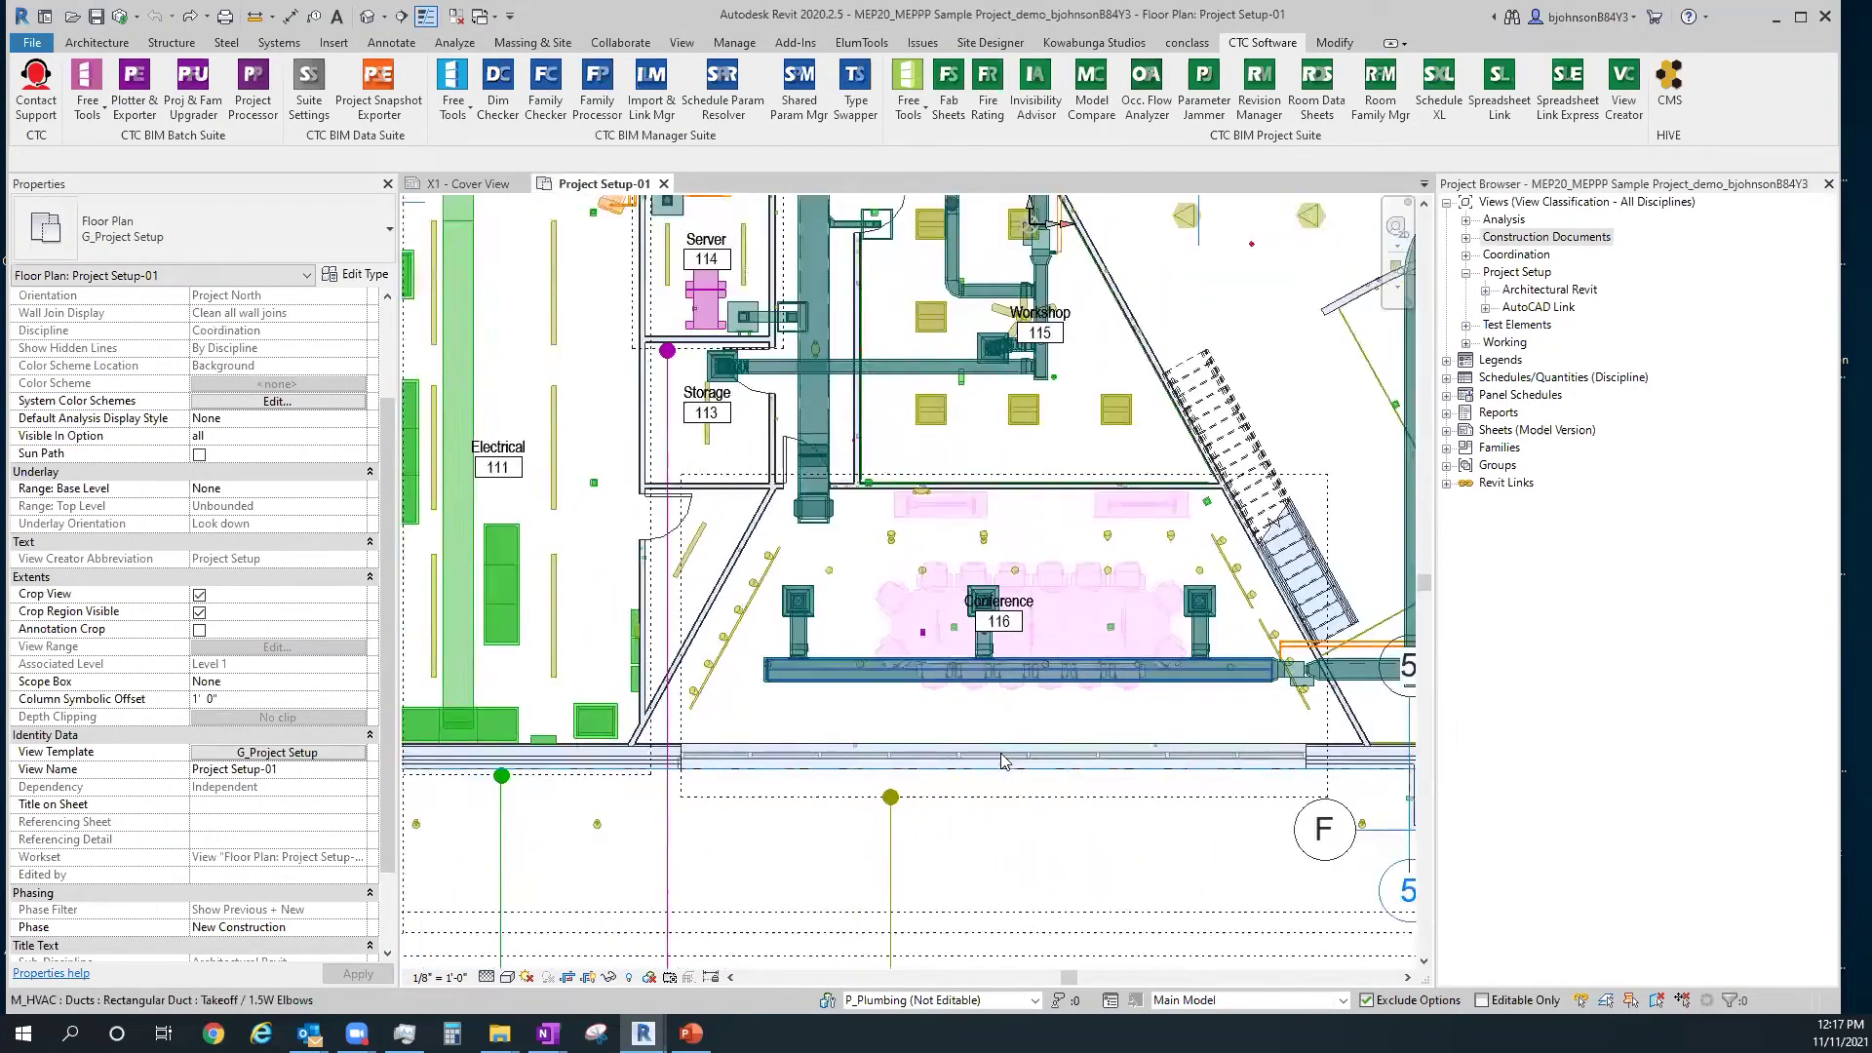
{"action": "scroll", "coordinate": [1002, 748], "scroll_direction": "up", "scroll_amount": 2}
{"action": "scroll", "coordinate": [761, 702], "scroll_direction": "up", "scroll_amount": 2}
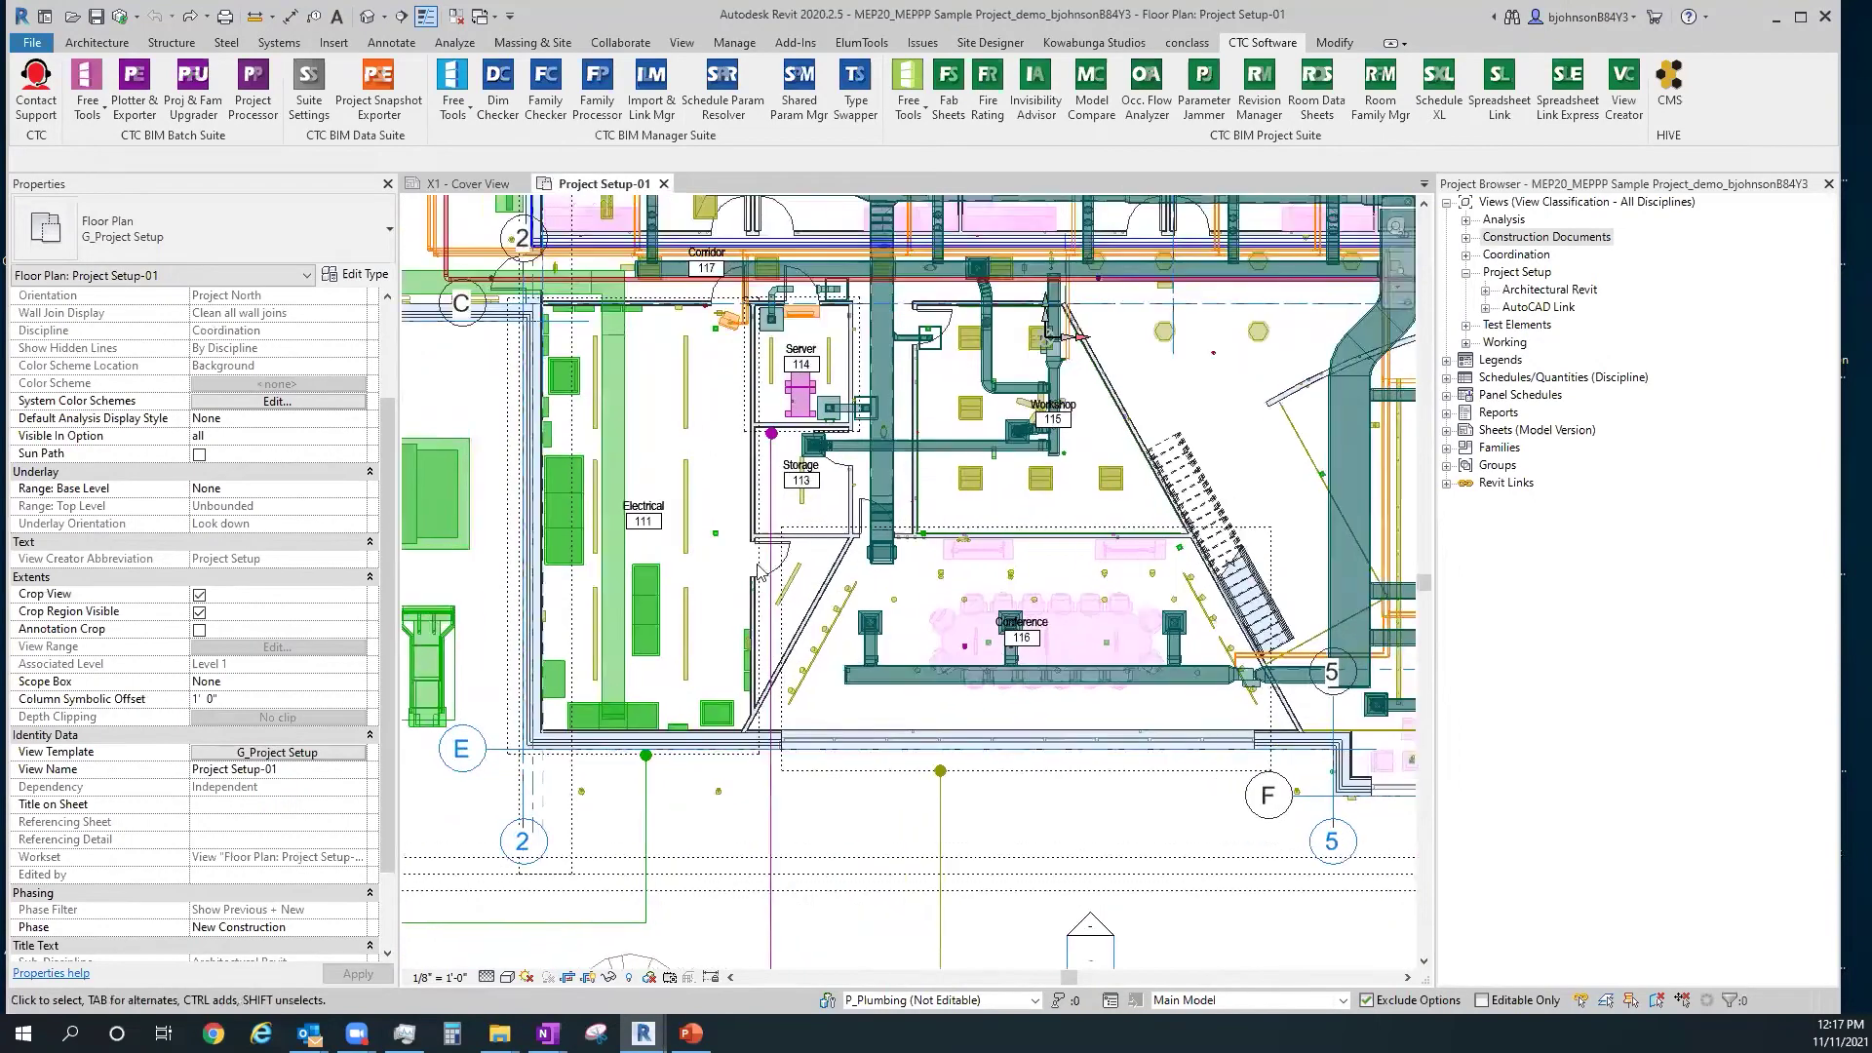
{"action": "scroll", "coordinate": [761, 702], "scroll_direction": "down", "scroll_amount": 3}
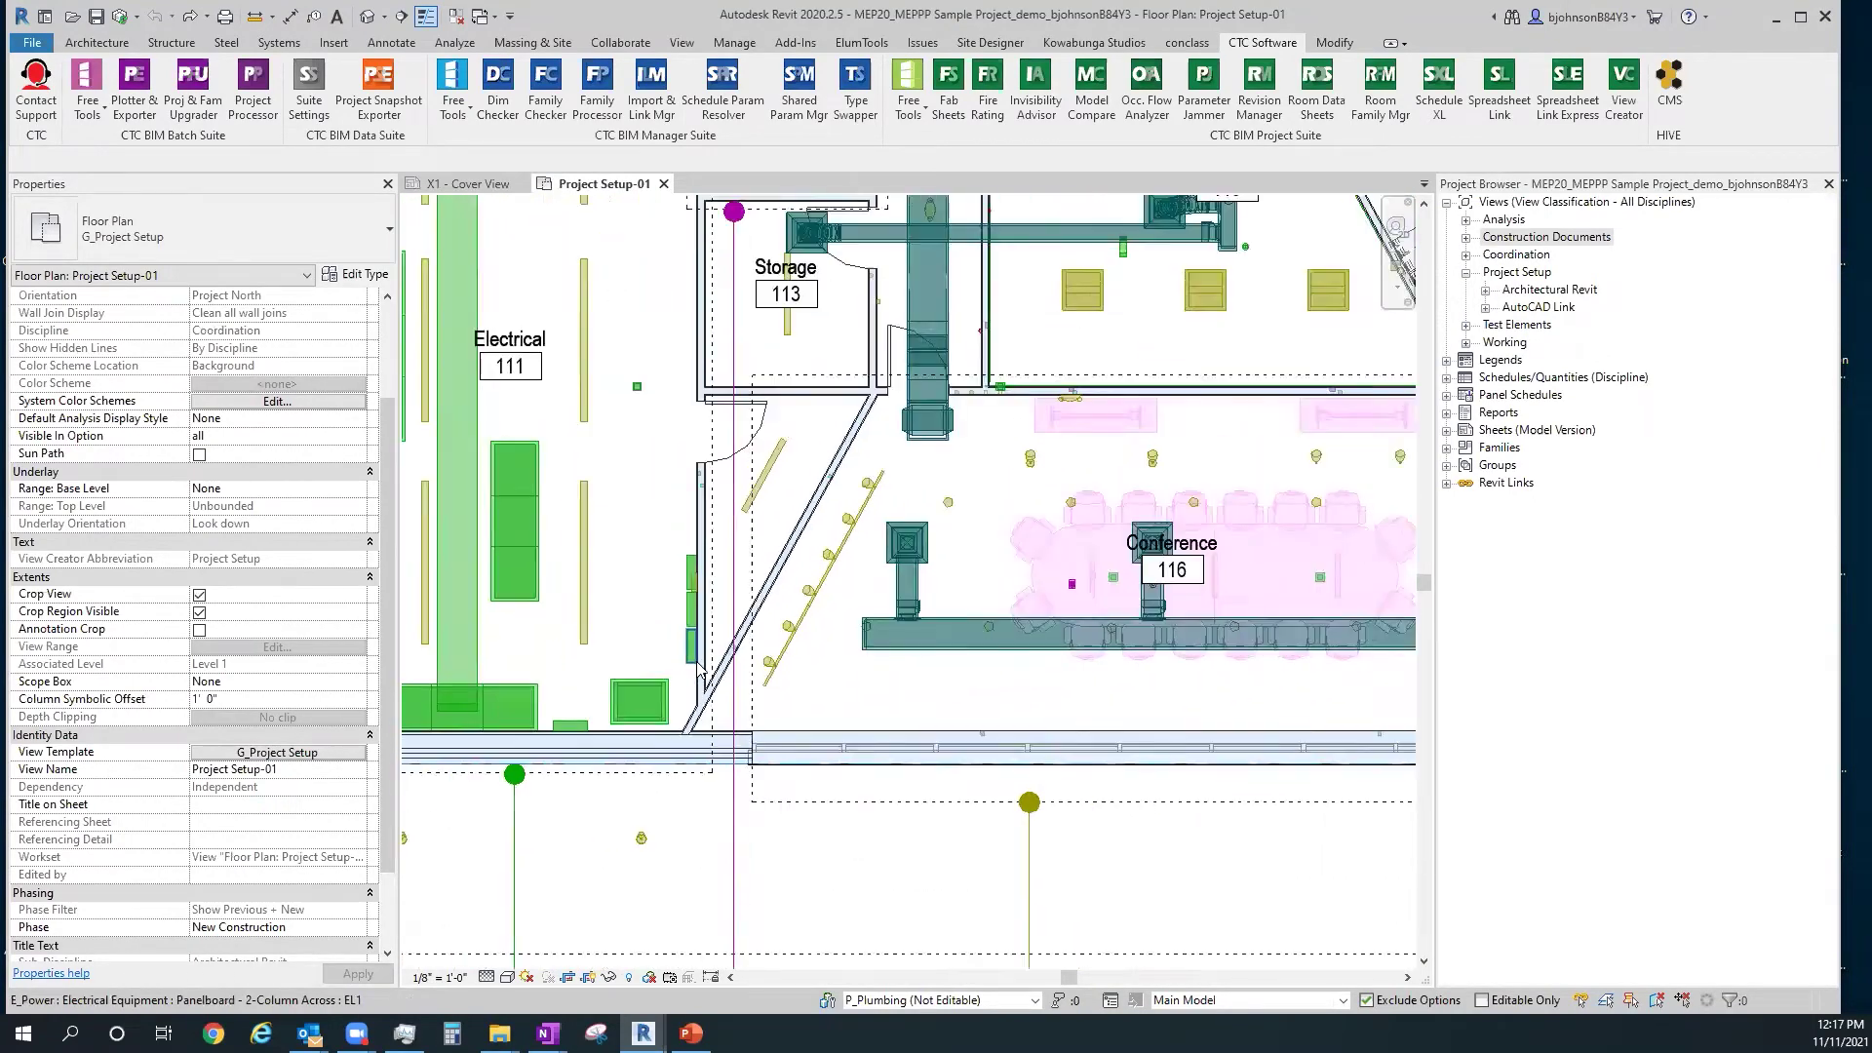
{"action": "scroll", "coordinate": [1037, 592], "scroll_direction": "up", "scroll_amount": 2}
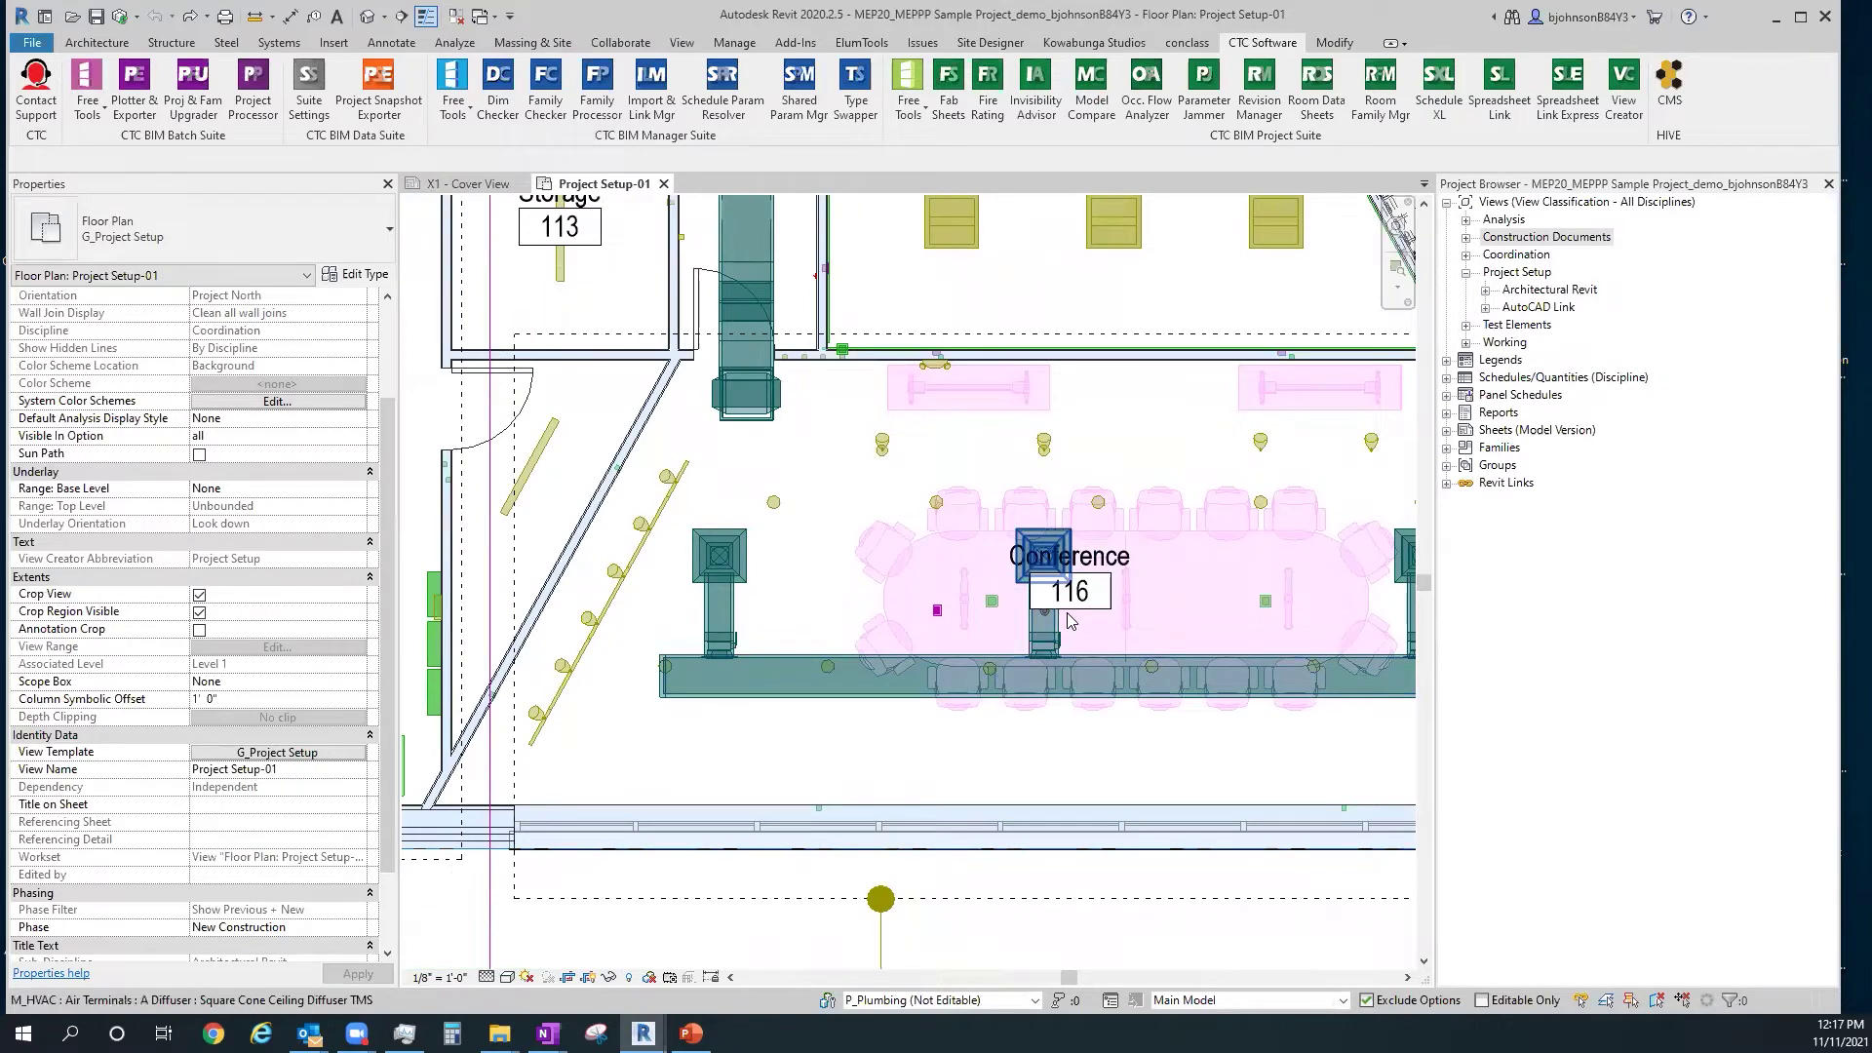
{"action": "left_click", "coordinate": [1036, 556]}
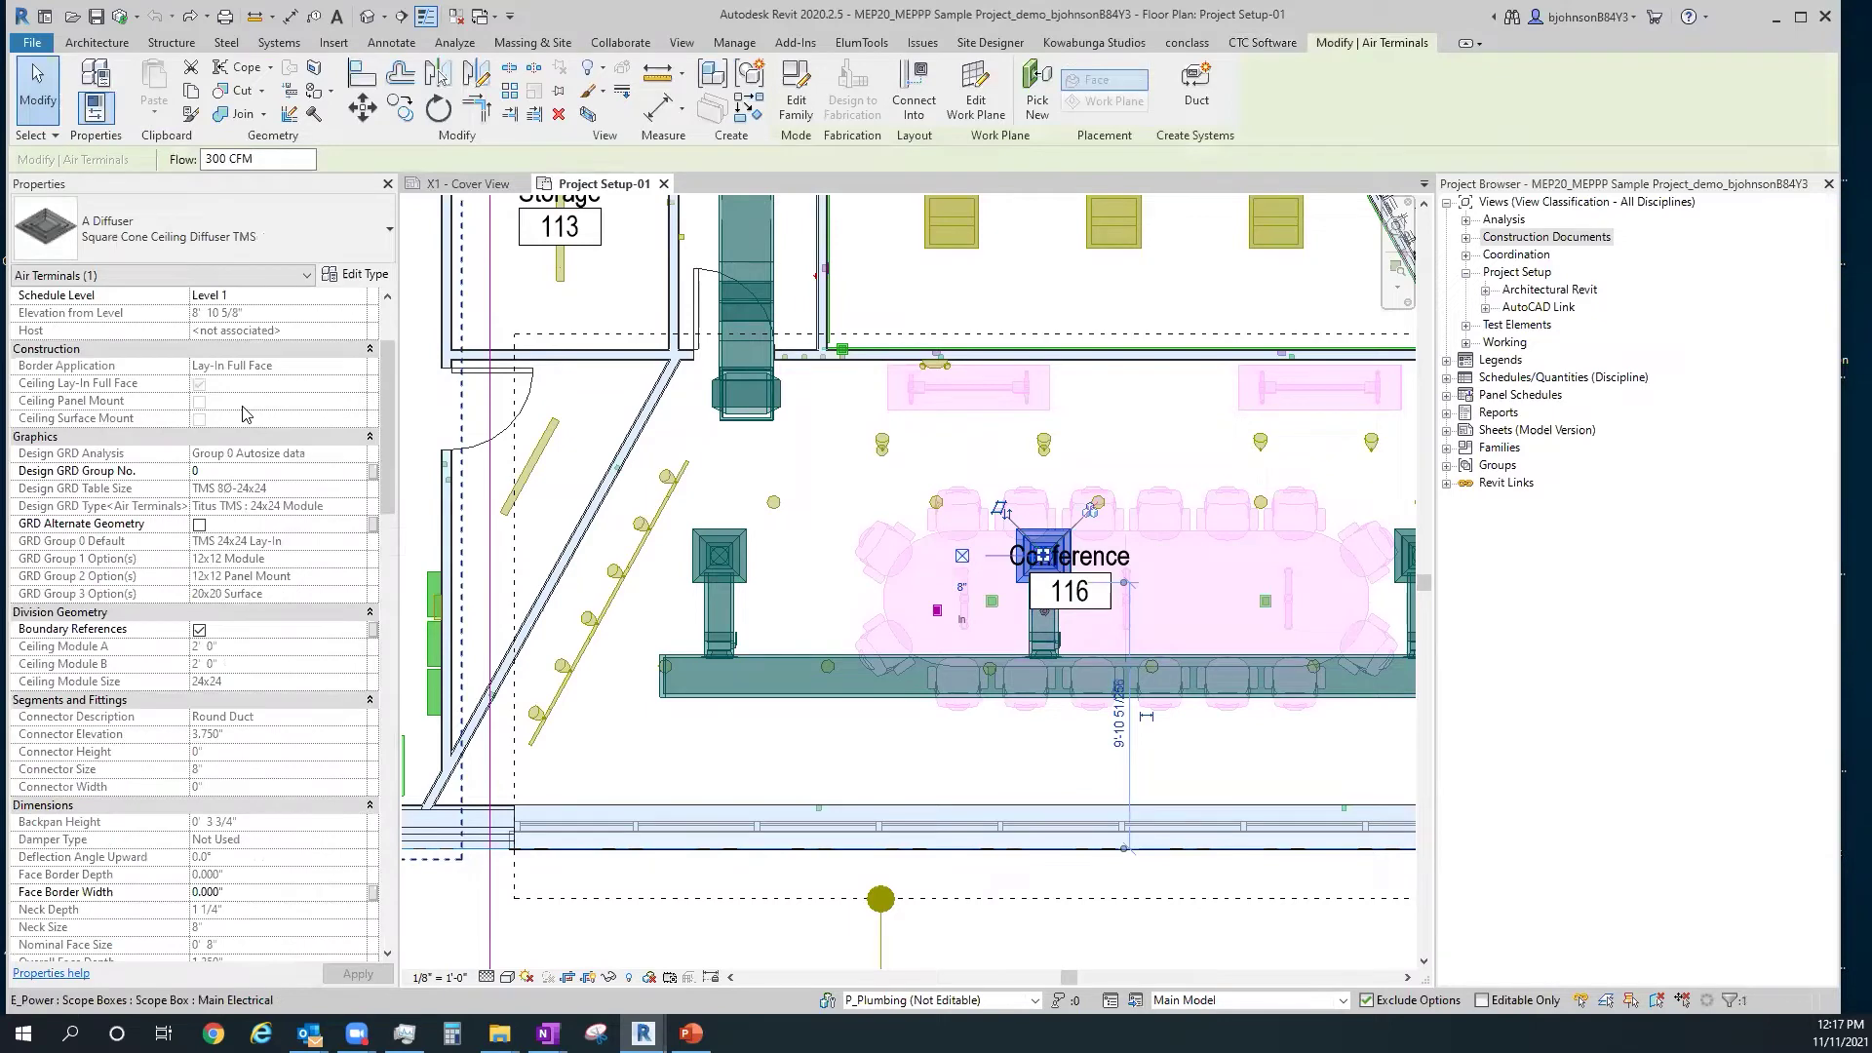
{"action": "scroll", "coordinate": [247, 413], "scroll_direction": "up", "scroll_amount": 3}
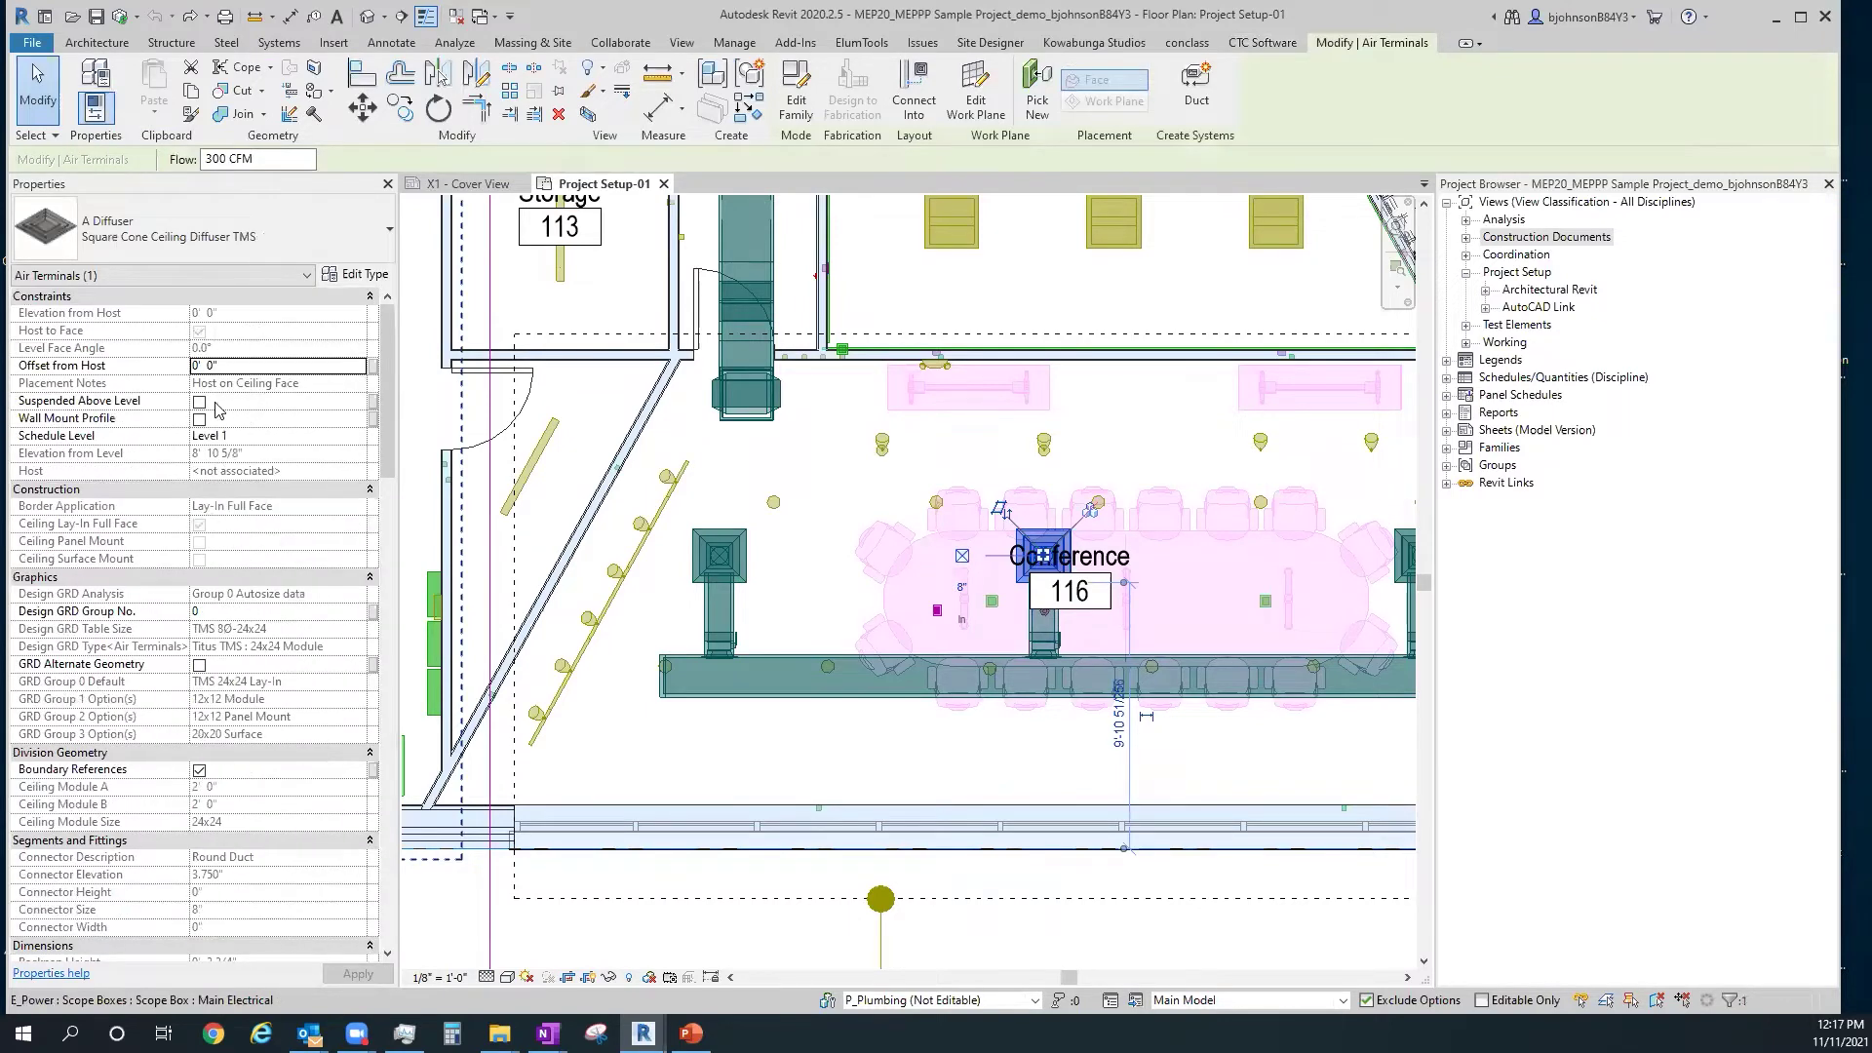
{"action": "mouse_move", "coordinate": [92, 405]}
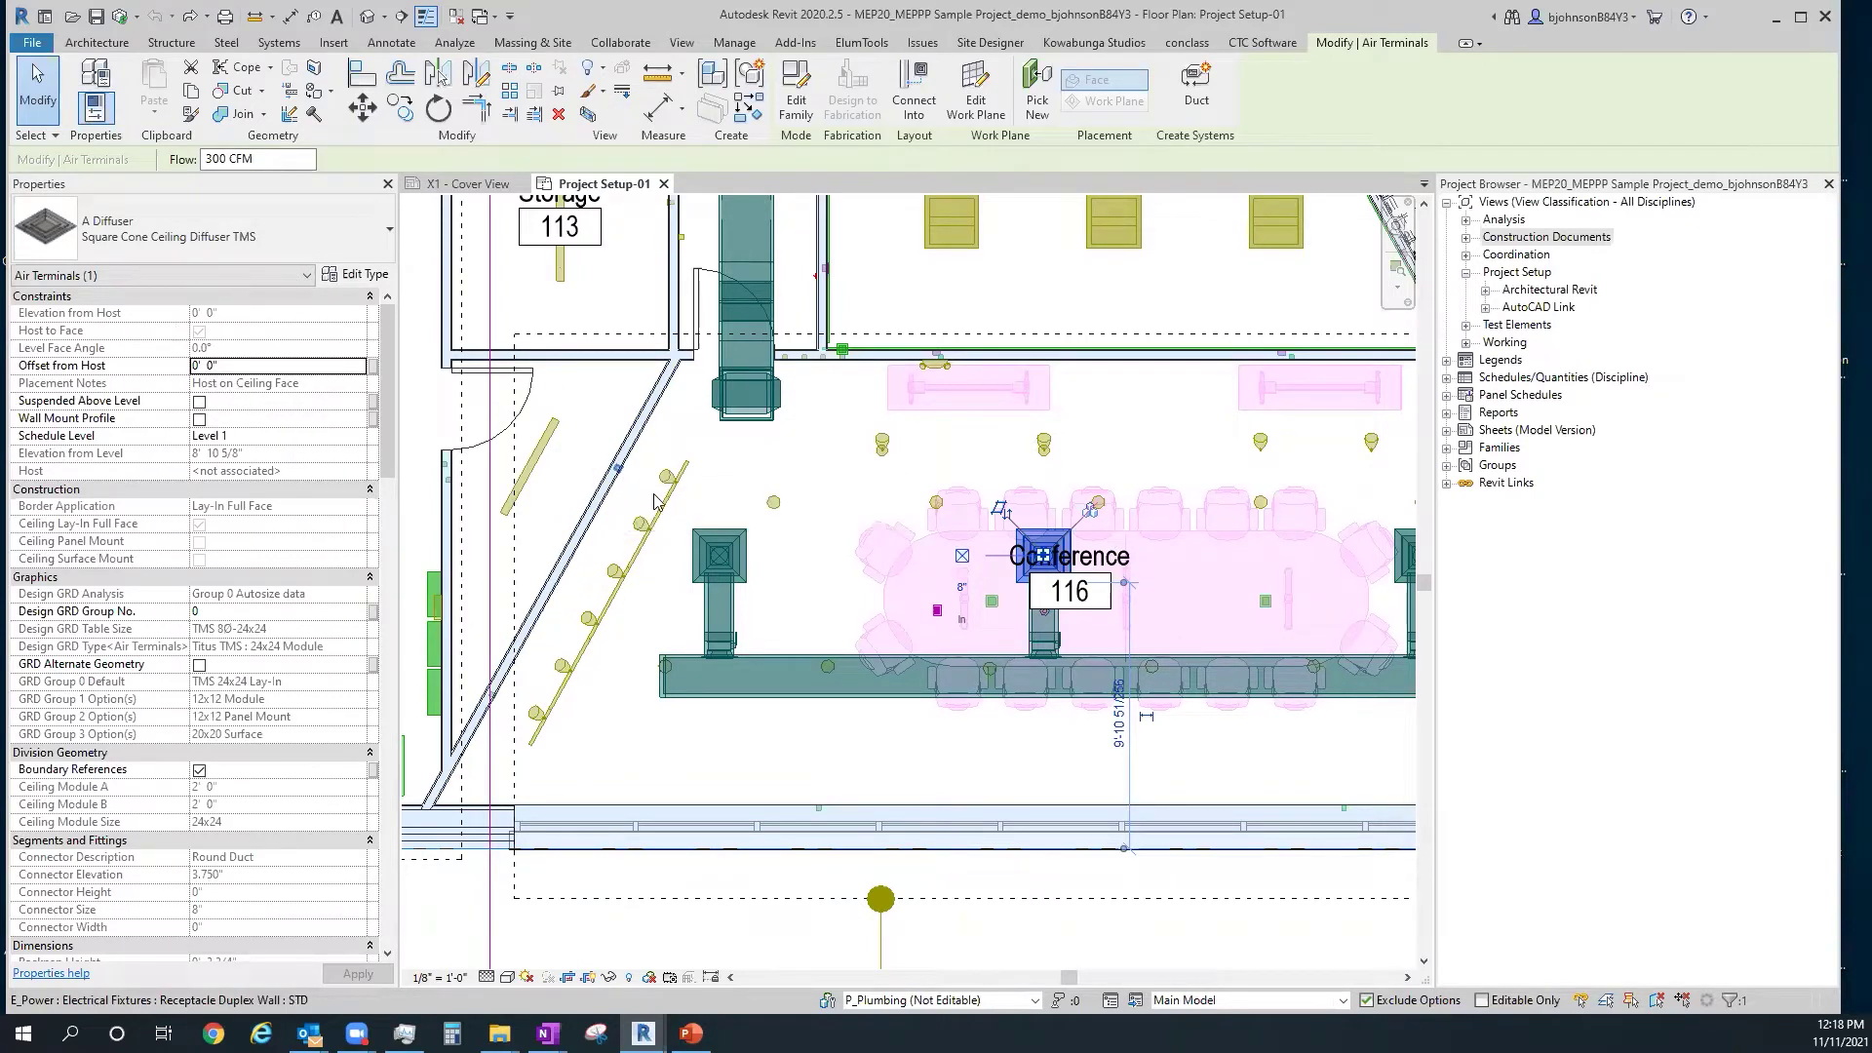
Review the linked Revit placeholder models in Manage Links, highlighting A20_Architectural Widget Holder.rvt, and close the list
{"action": "scroll", "coordinate": [714, 700], "scroll_direction": "down", "scroll_amount": 2}
{"action": "scroll", "coordinate": [715, 700], "scroll_direction": "down", "scroll_amount": 5}
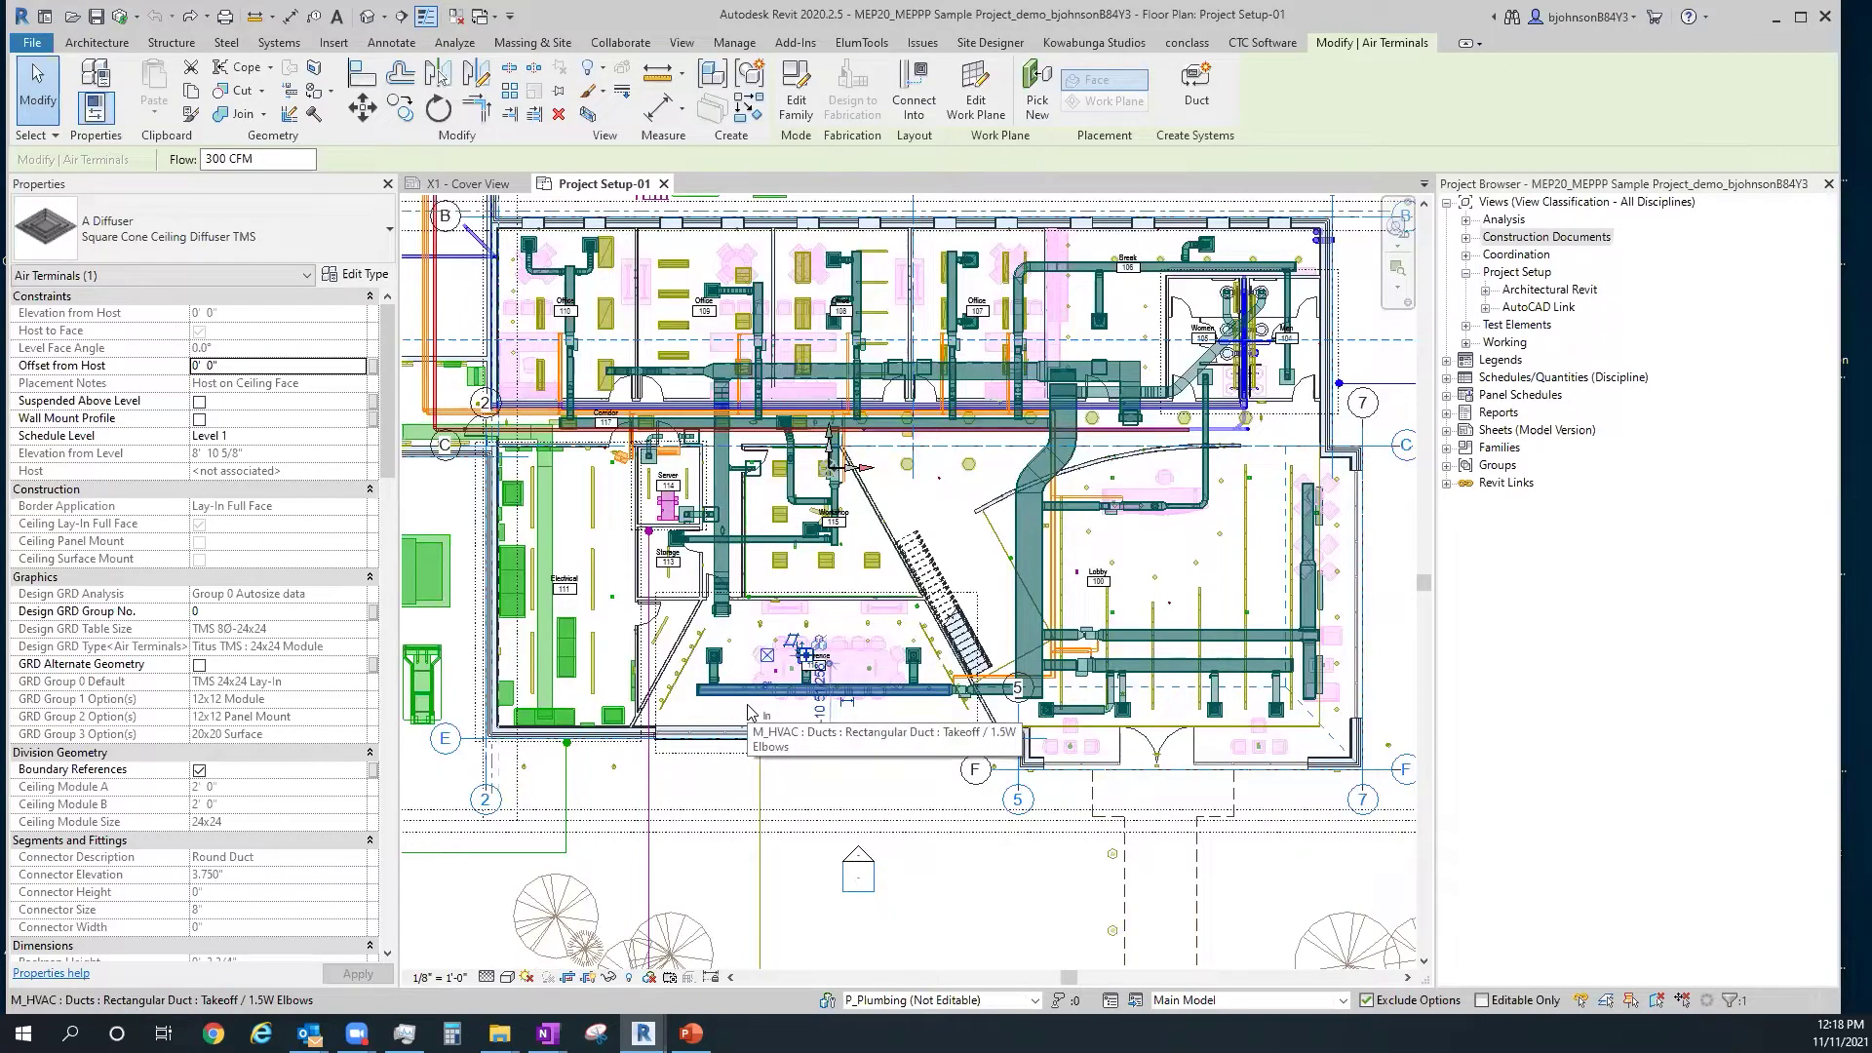
{"action": "scroll", "coordinate": [1077, 956], "scroll_direction": "down", "scroll_amount": 1}
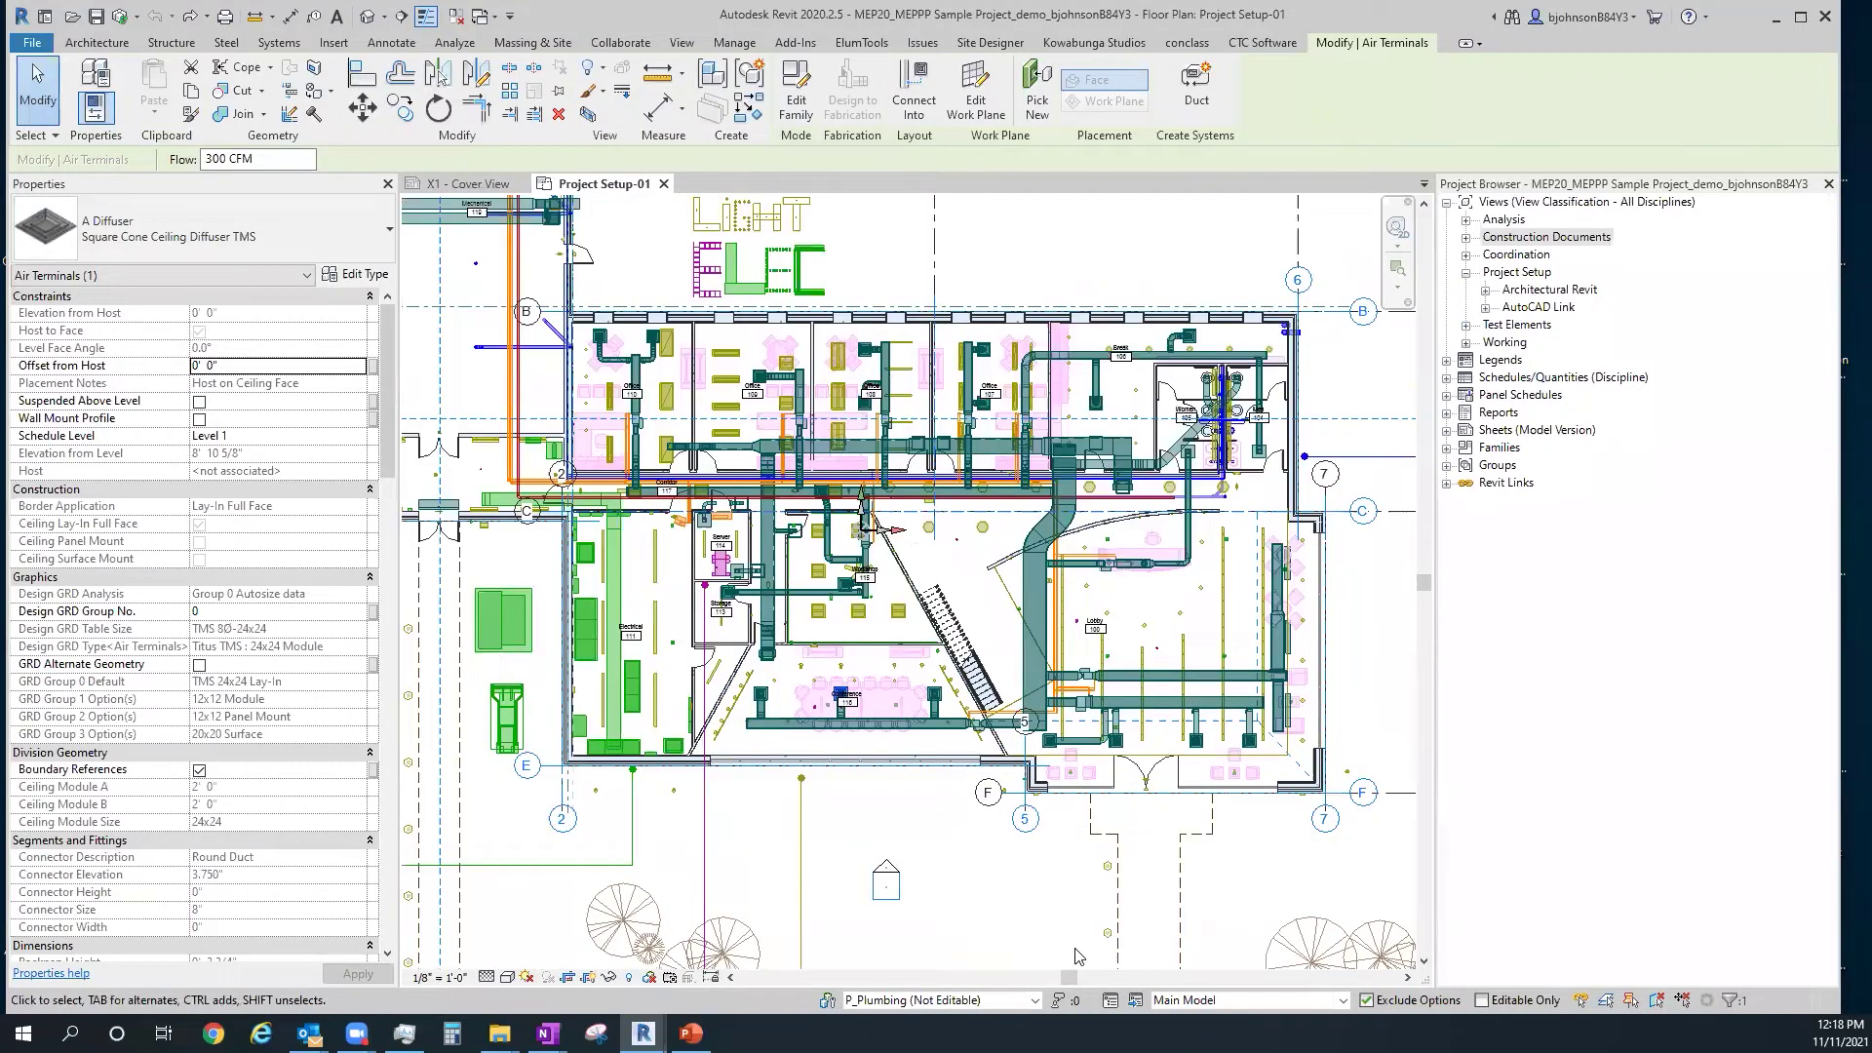
{"action": "scroll", "coordinate": [1078, 955], "scroll_direction": "down", "scroll_amount": 1}
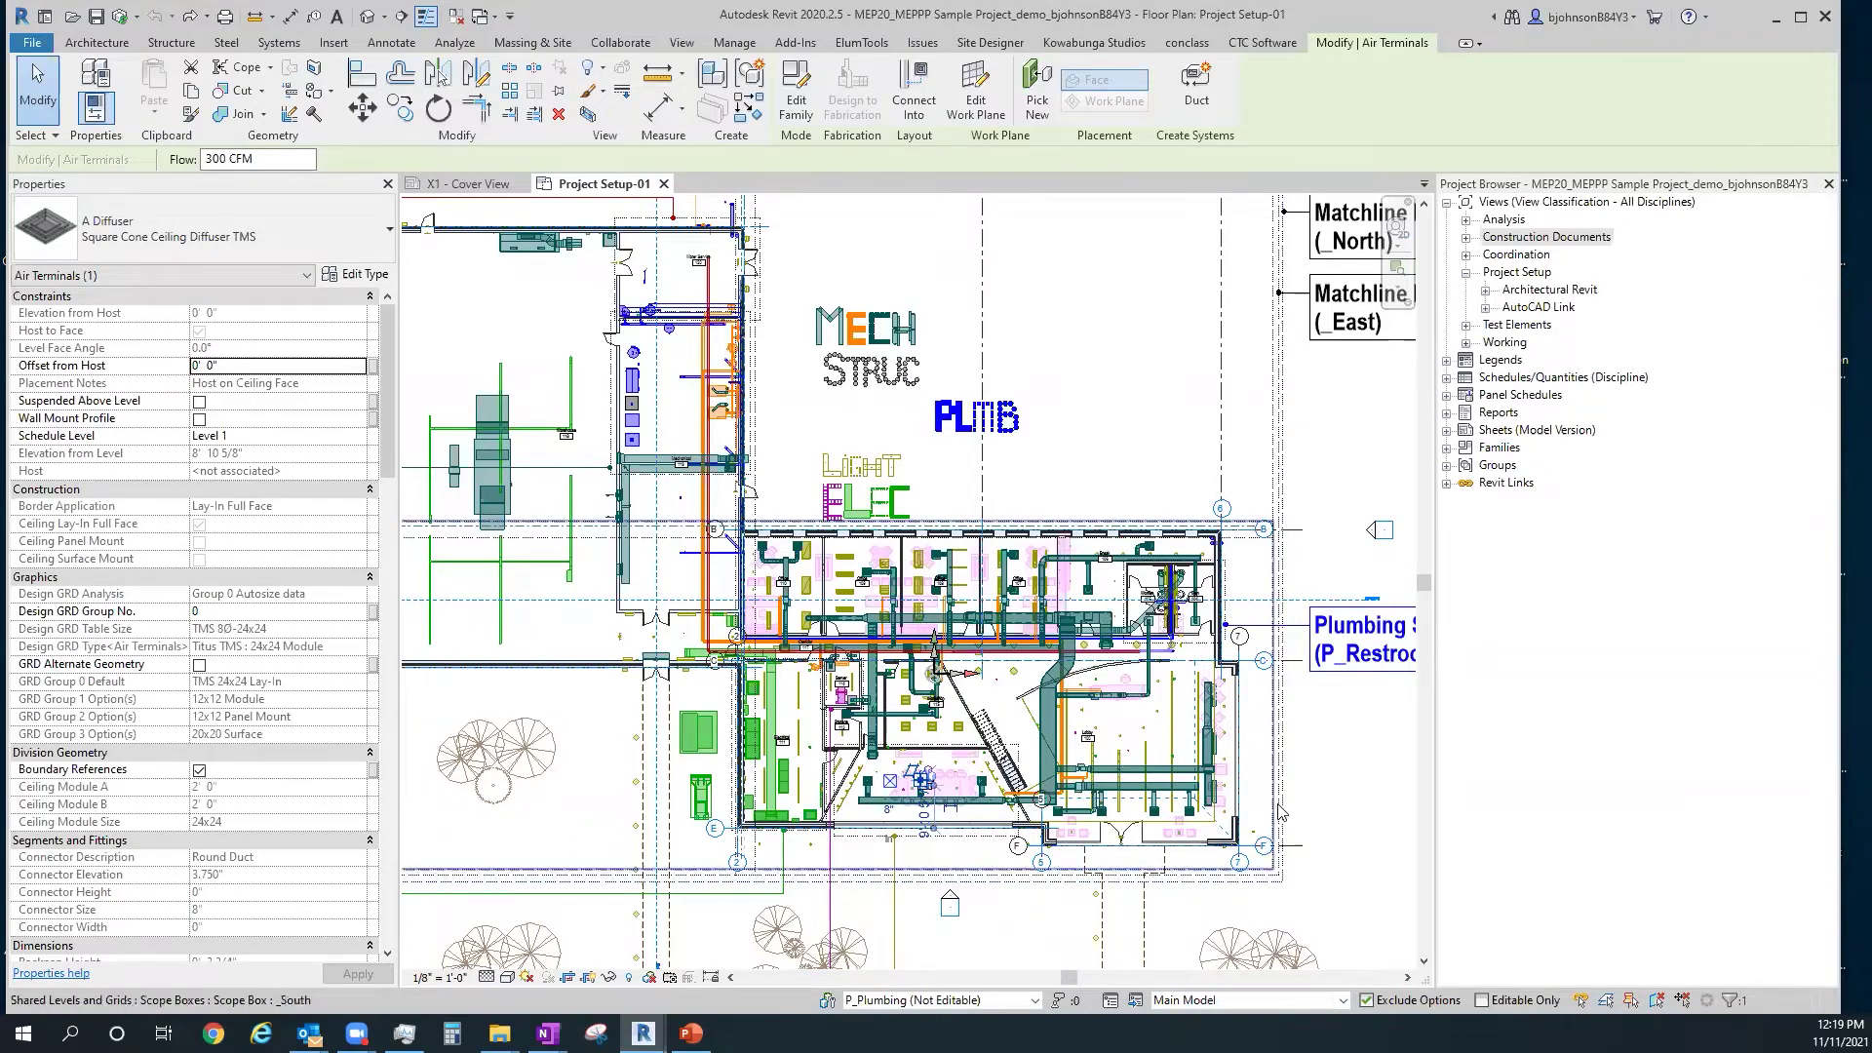
{"action": "scroll", "coordinate": [1322, 826], "scroll_direction": "down", "scroll_amount": 2}
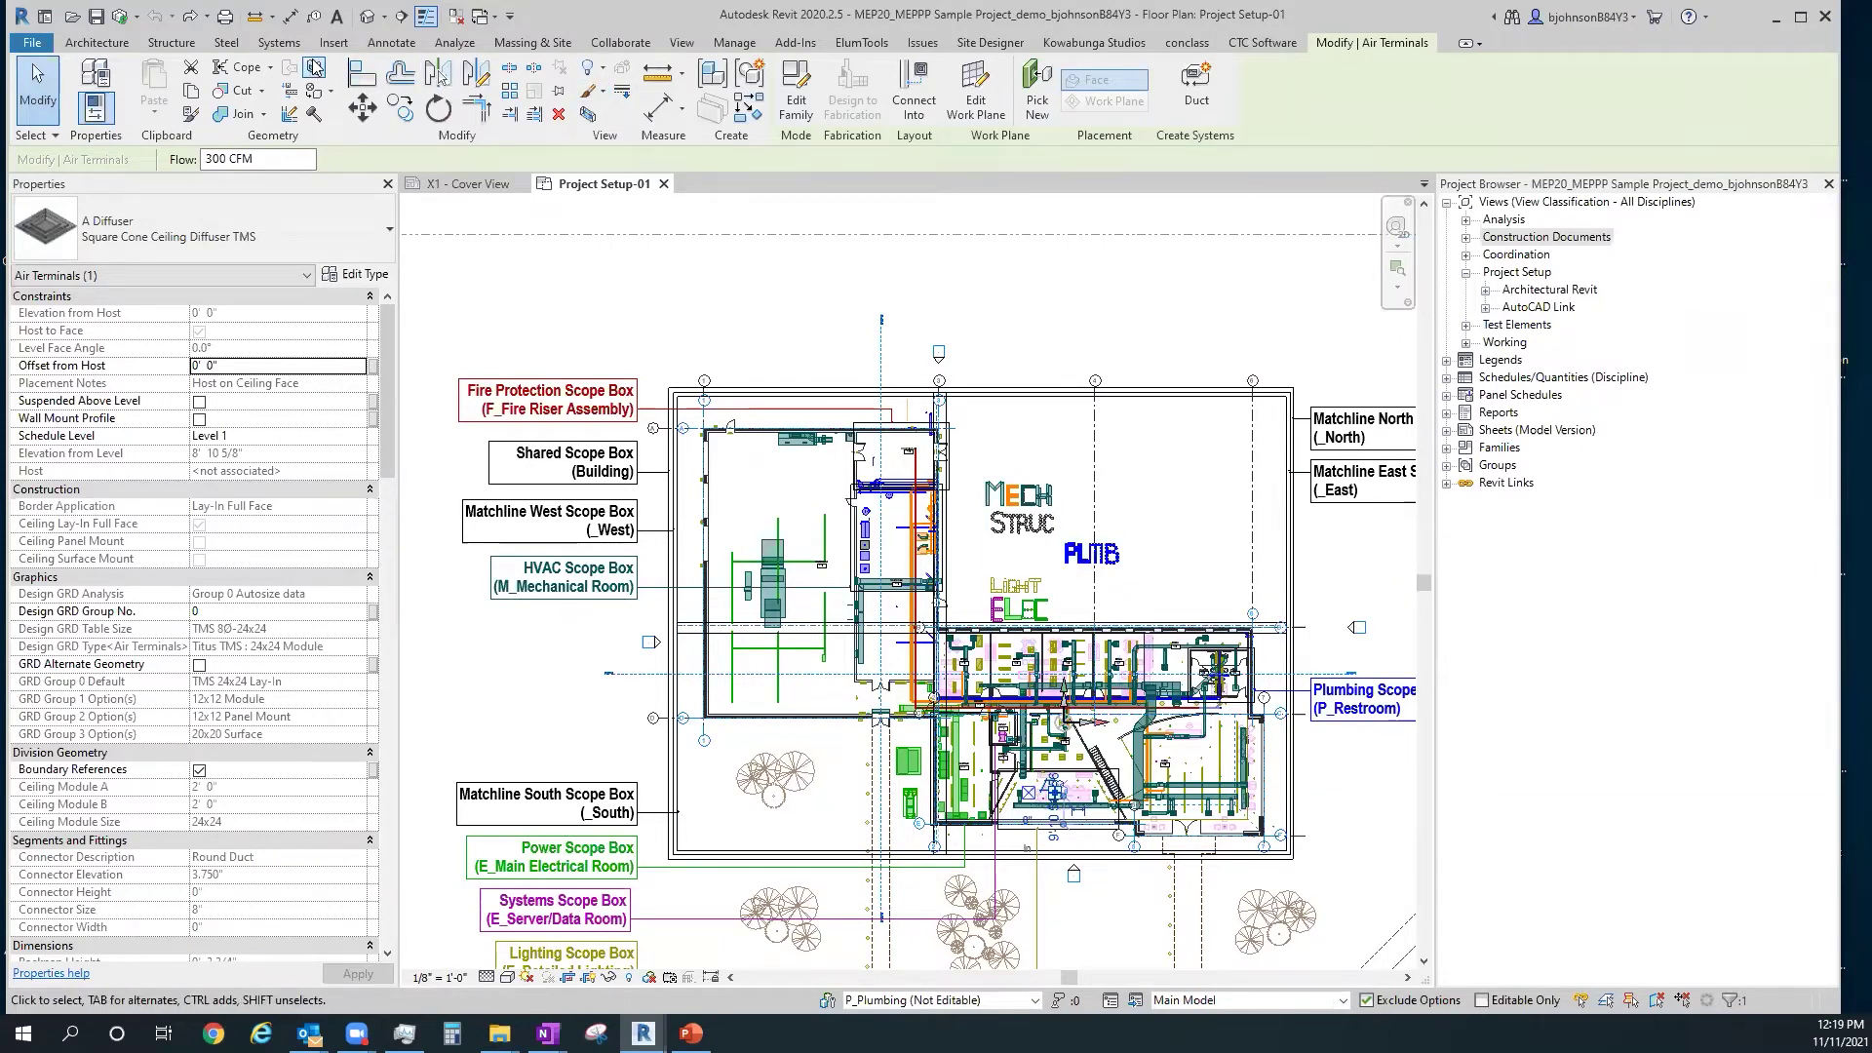
{"action": "left_click", "coordinate": [334, 42]}
{"action": "left_click", "coordinate": [481, 90]}
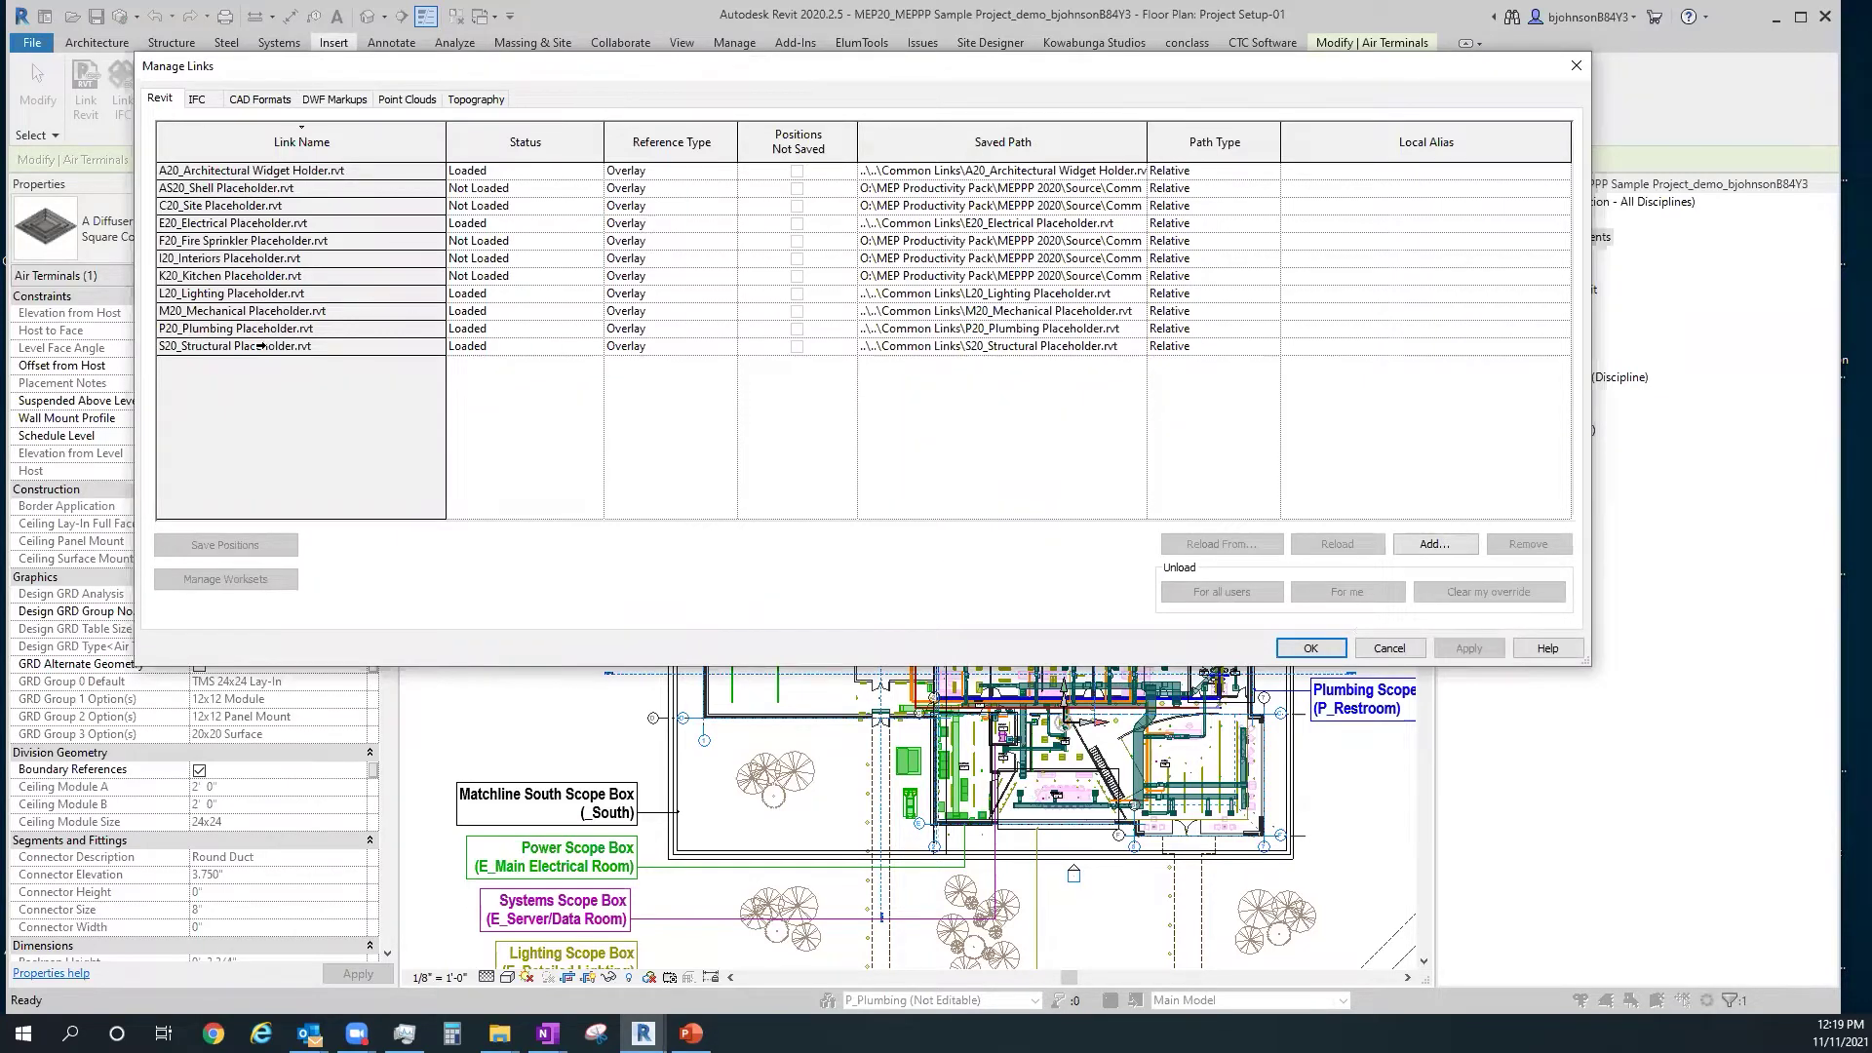
{"action": "left_click", "coordinate": [272, 173]}
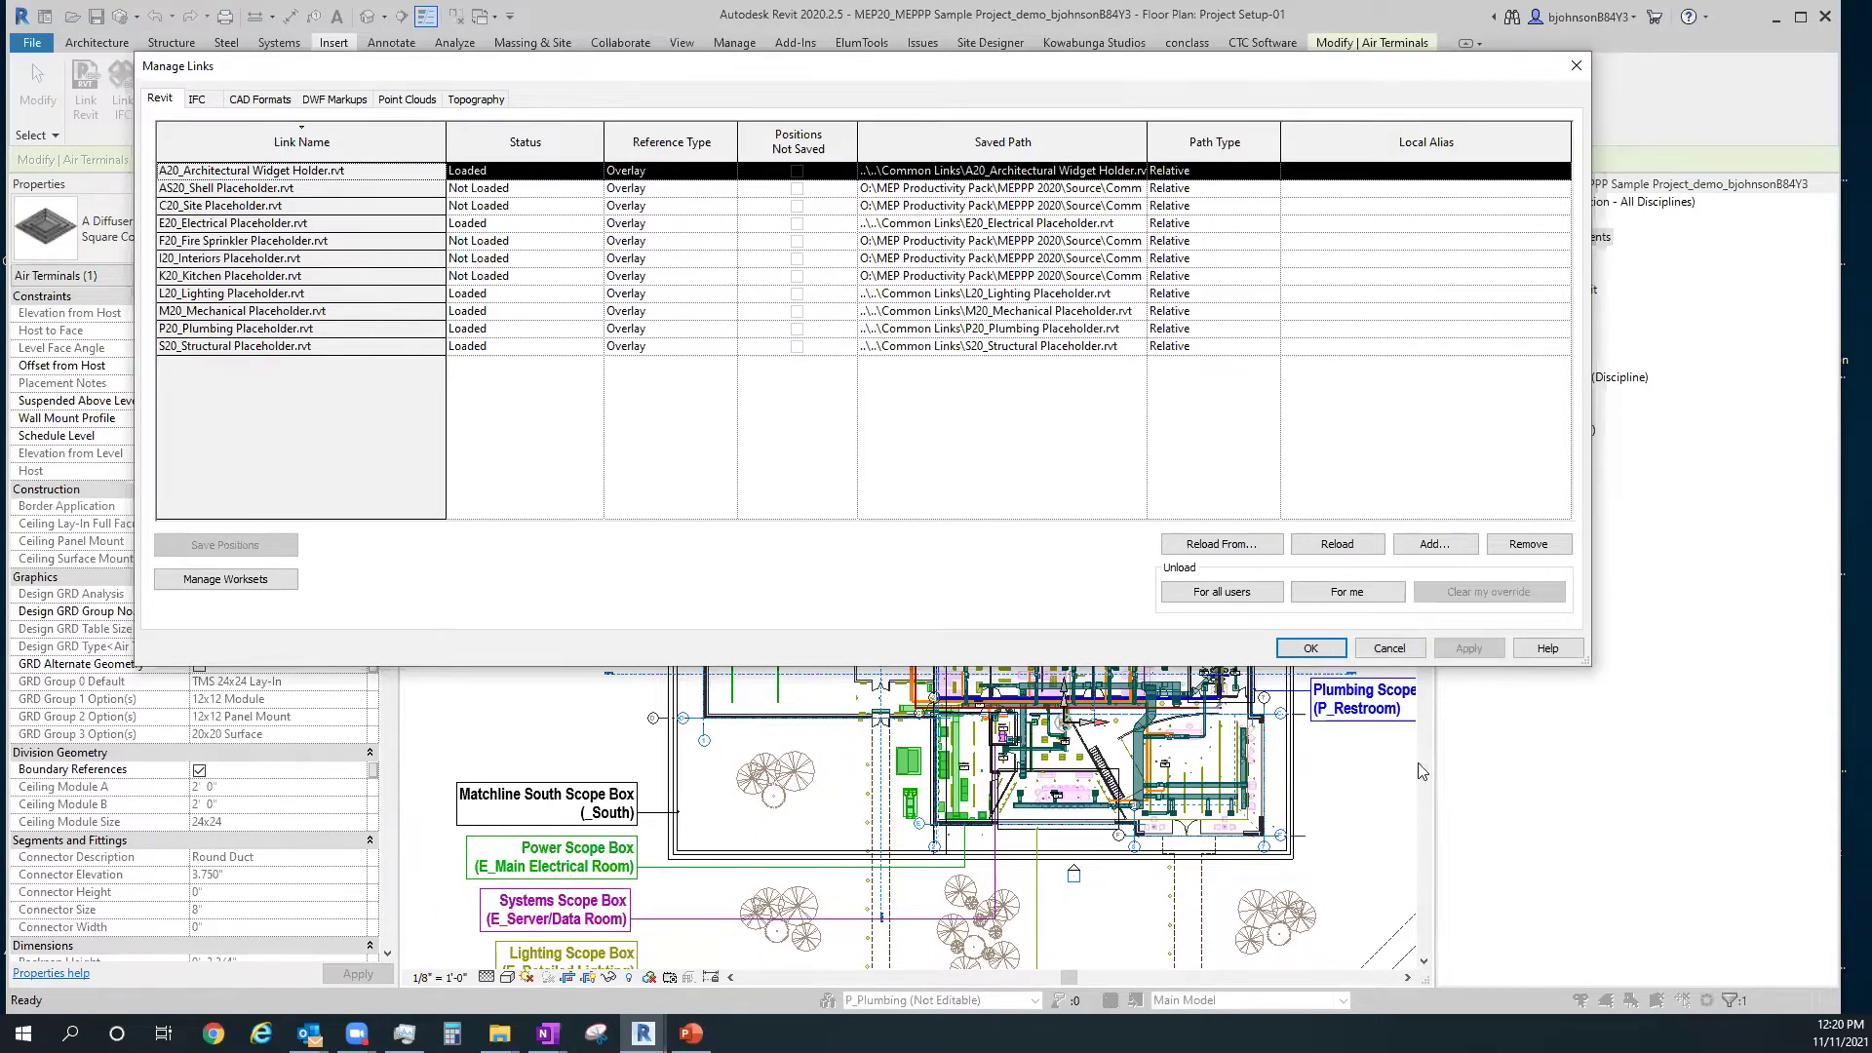
{"action": "left_click", "coordinate": [1297, 652]}
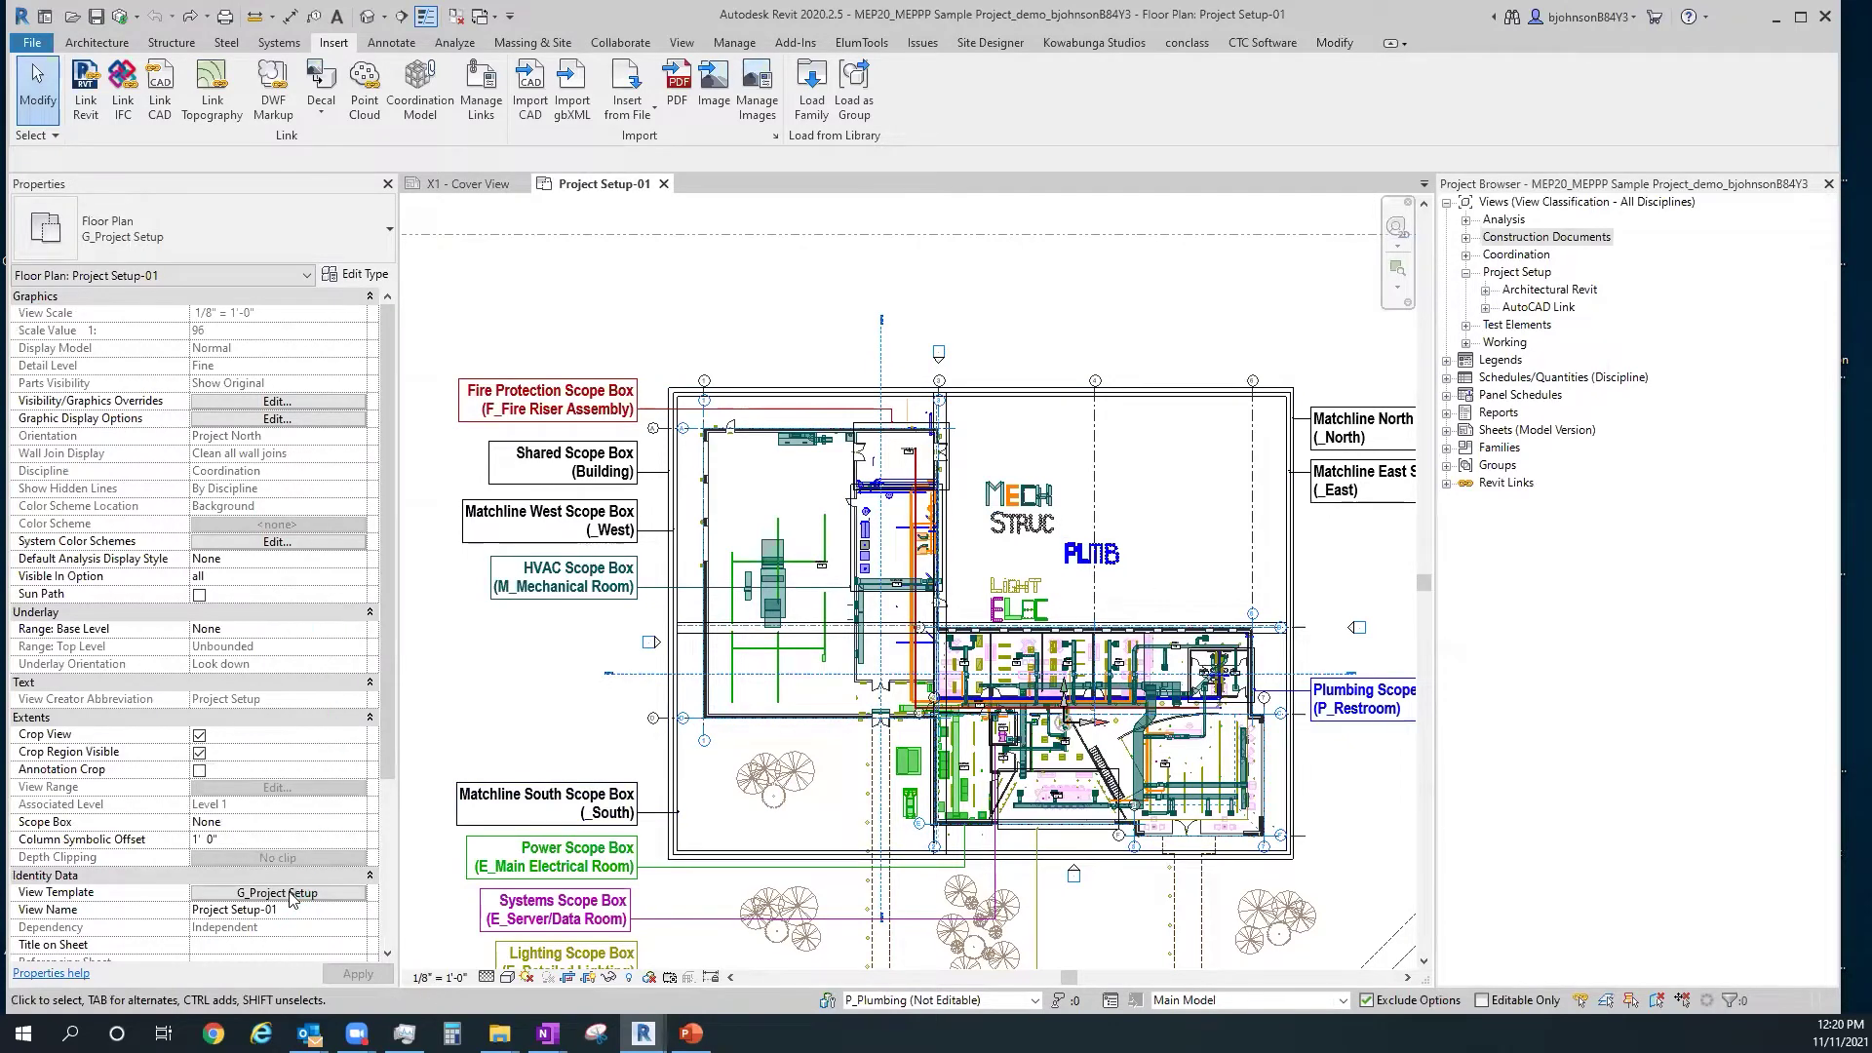
Open the G_Project Setup view template and examine its RVT Links overrides for the linked models
{"action": "left_click", "coordinate": [278, 892]}
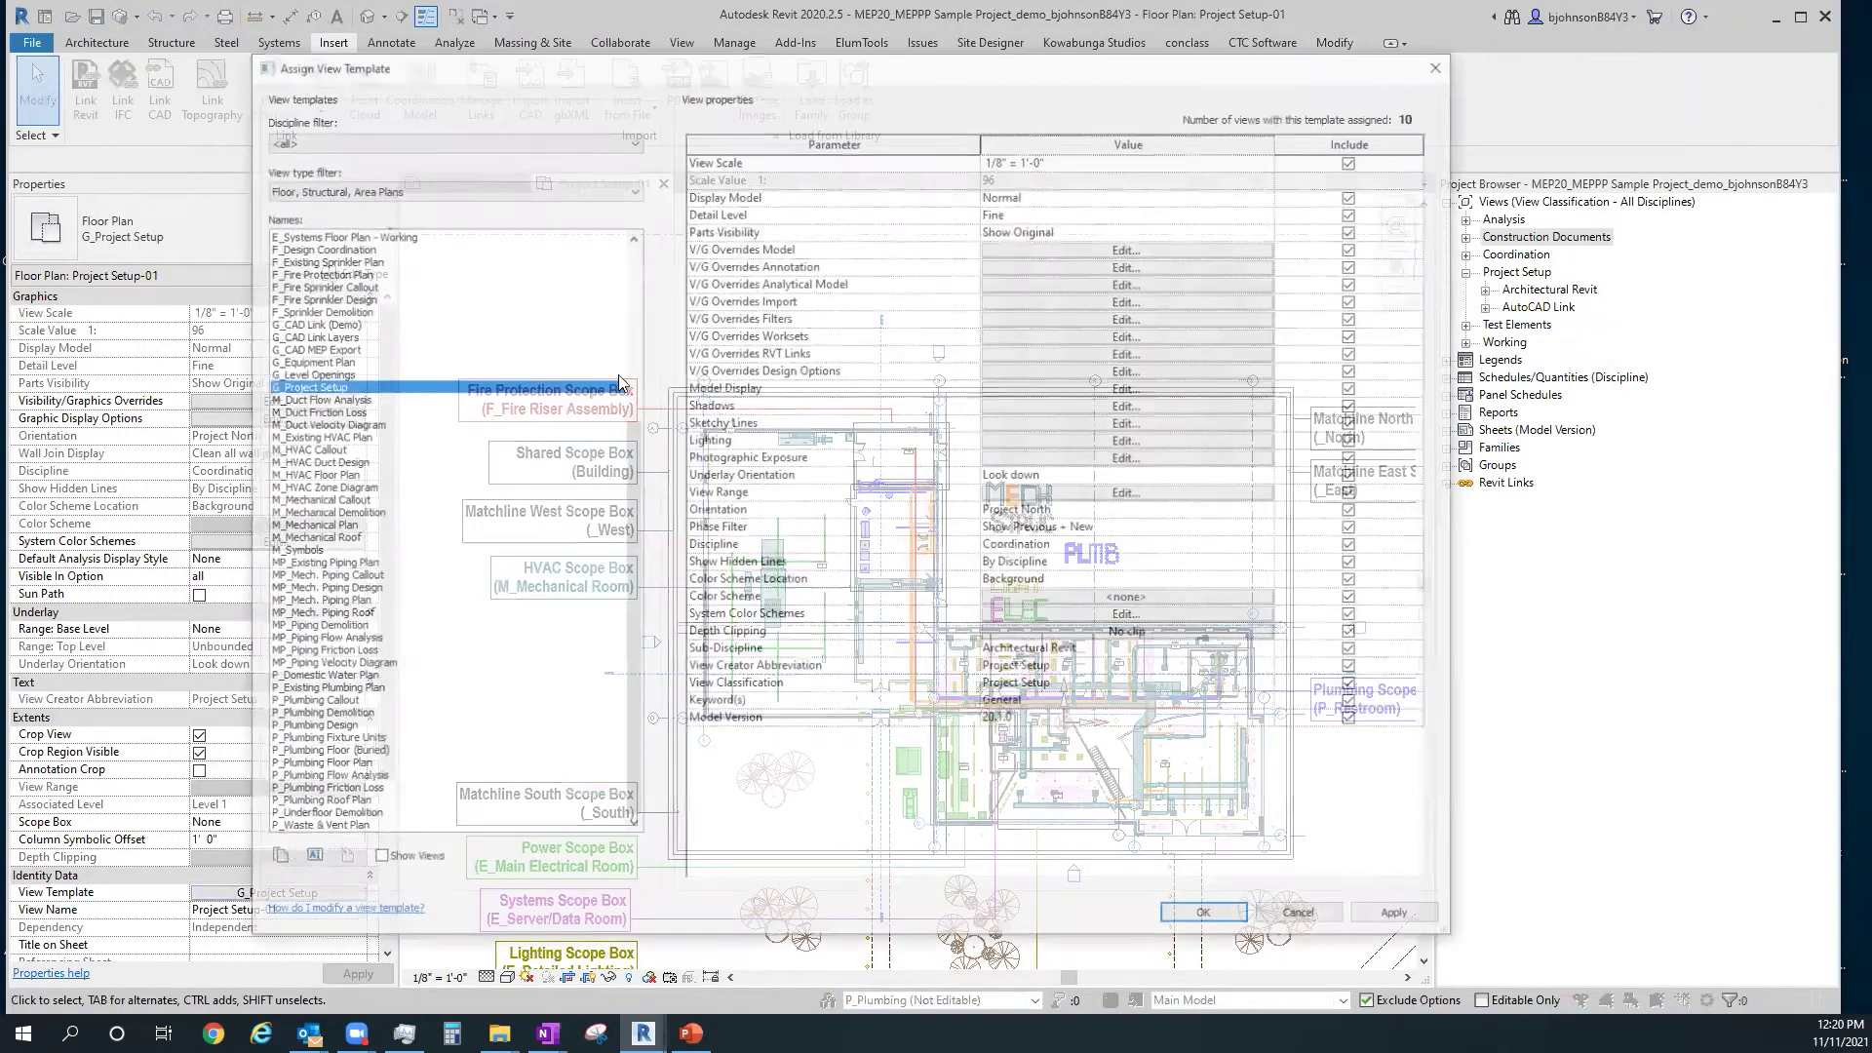
{"action": "left_click_drag", "start_coordinate": [626, 439], "coordinate": [669, 238]}
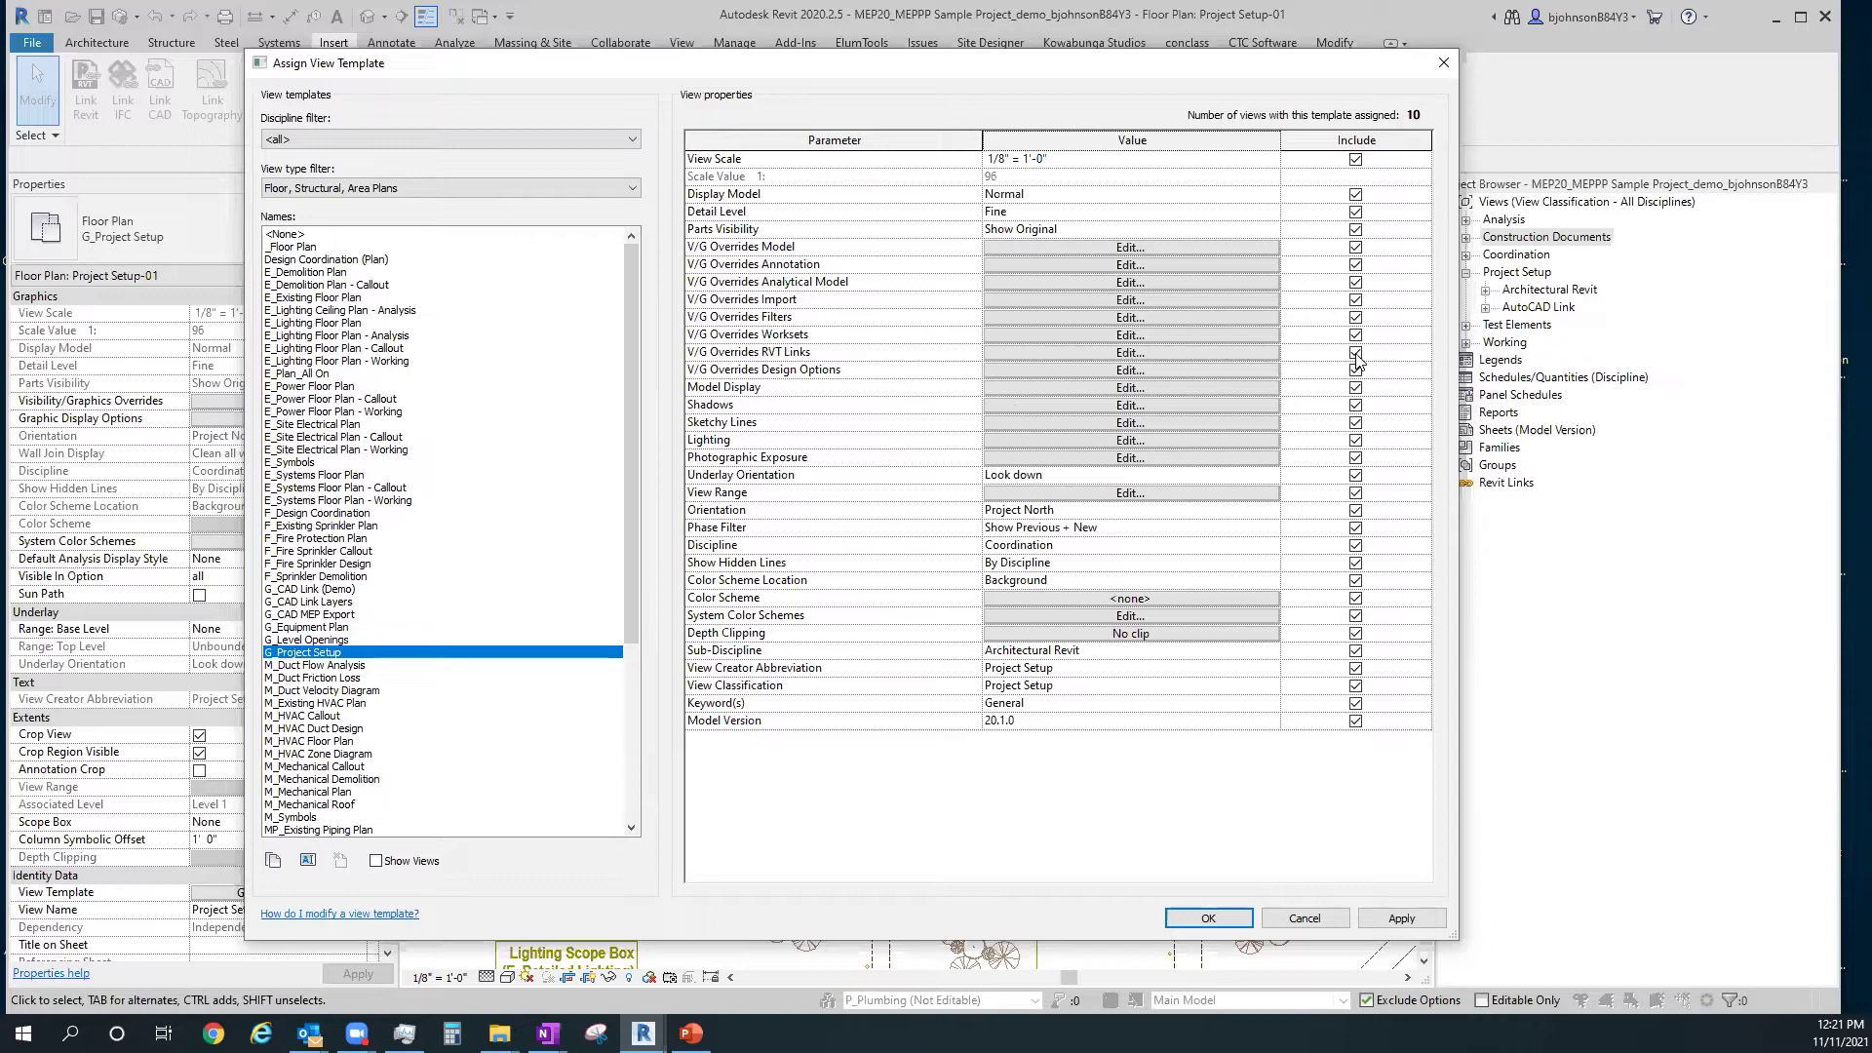
{"action": "left_click", "coordinate": [1010, 355]}
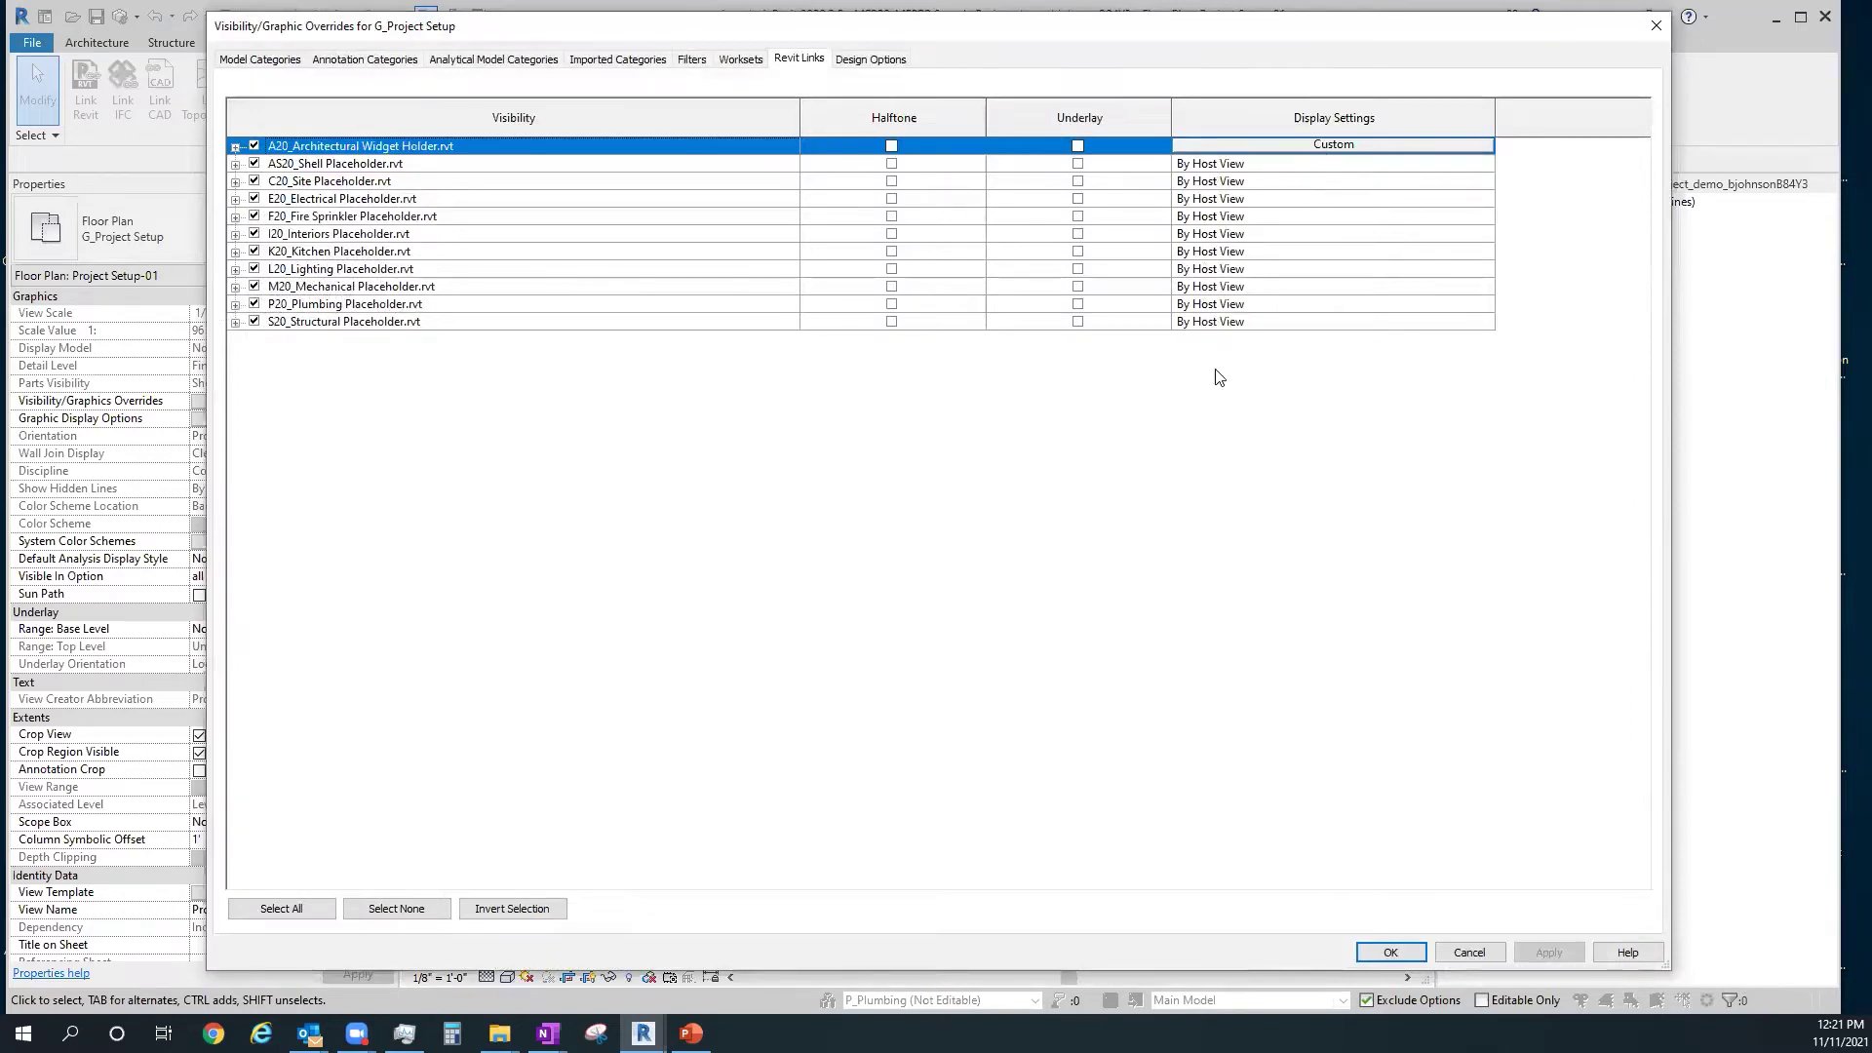
{"action": "left_click", "coordinate": [1468, 954]}
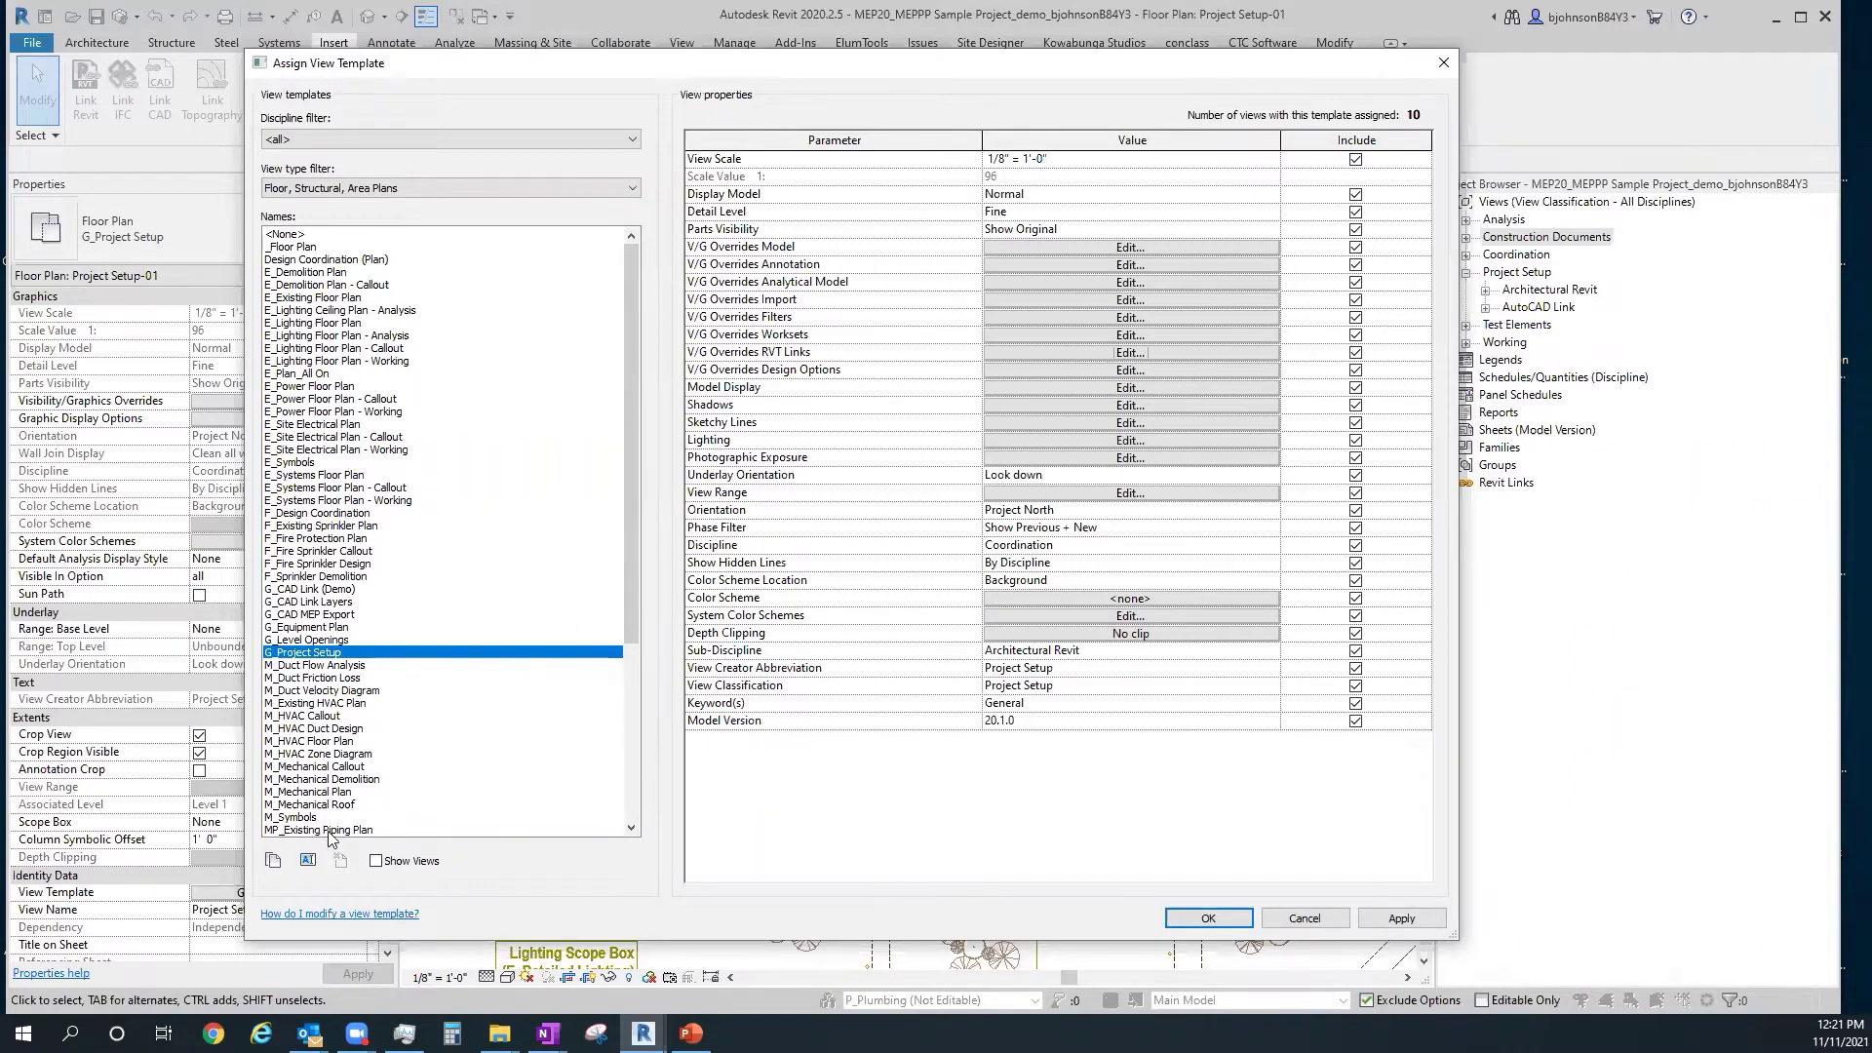
Browse the available plan view templates and leave the template assignment without changes
{"action": "scroll", "coordinate": [334, 838], "scroll_direction": "down", "scroll_amount": 7}
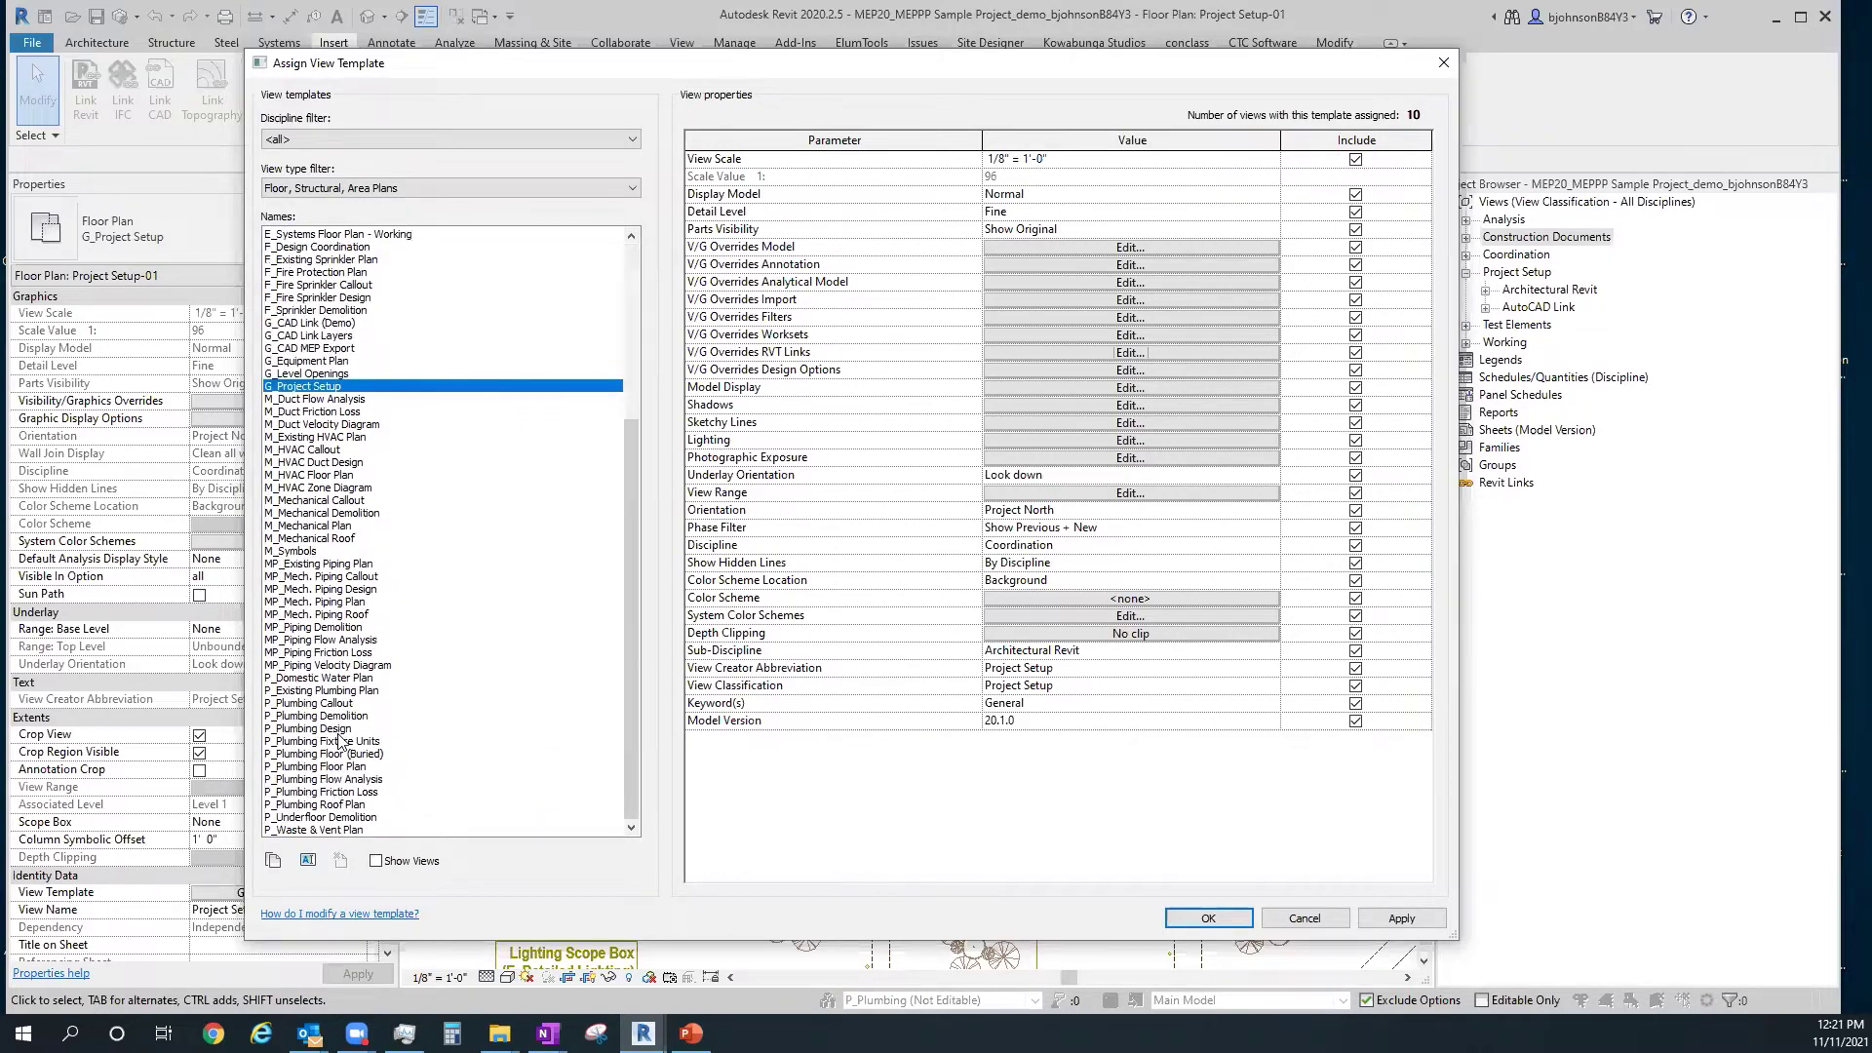
{"action": "scroll", "coordinate": [346, 736], "scroll_direction": "up", "scroll_amount": 7}
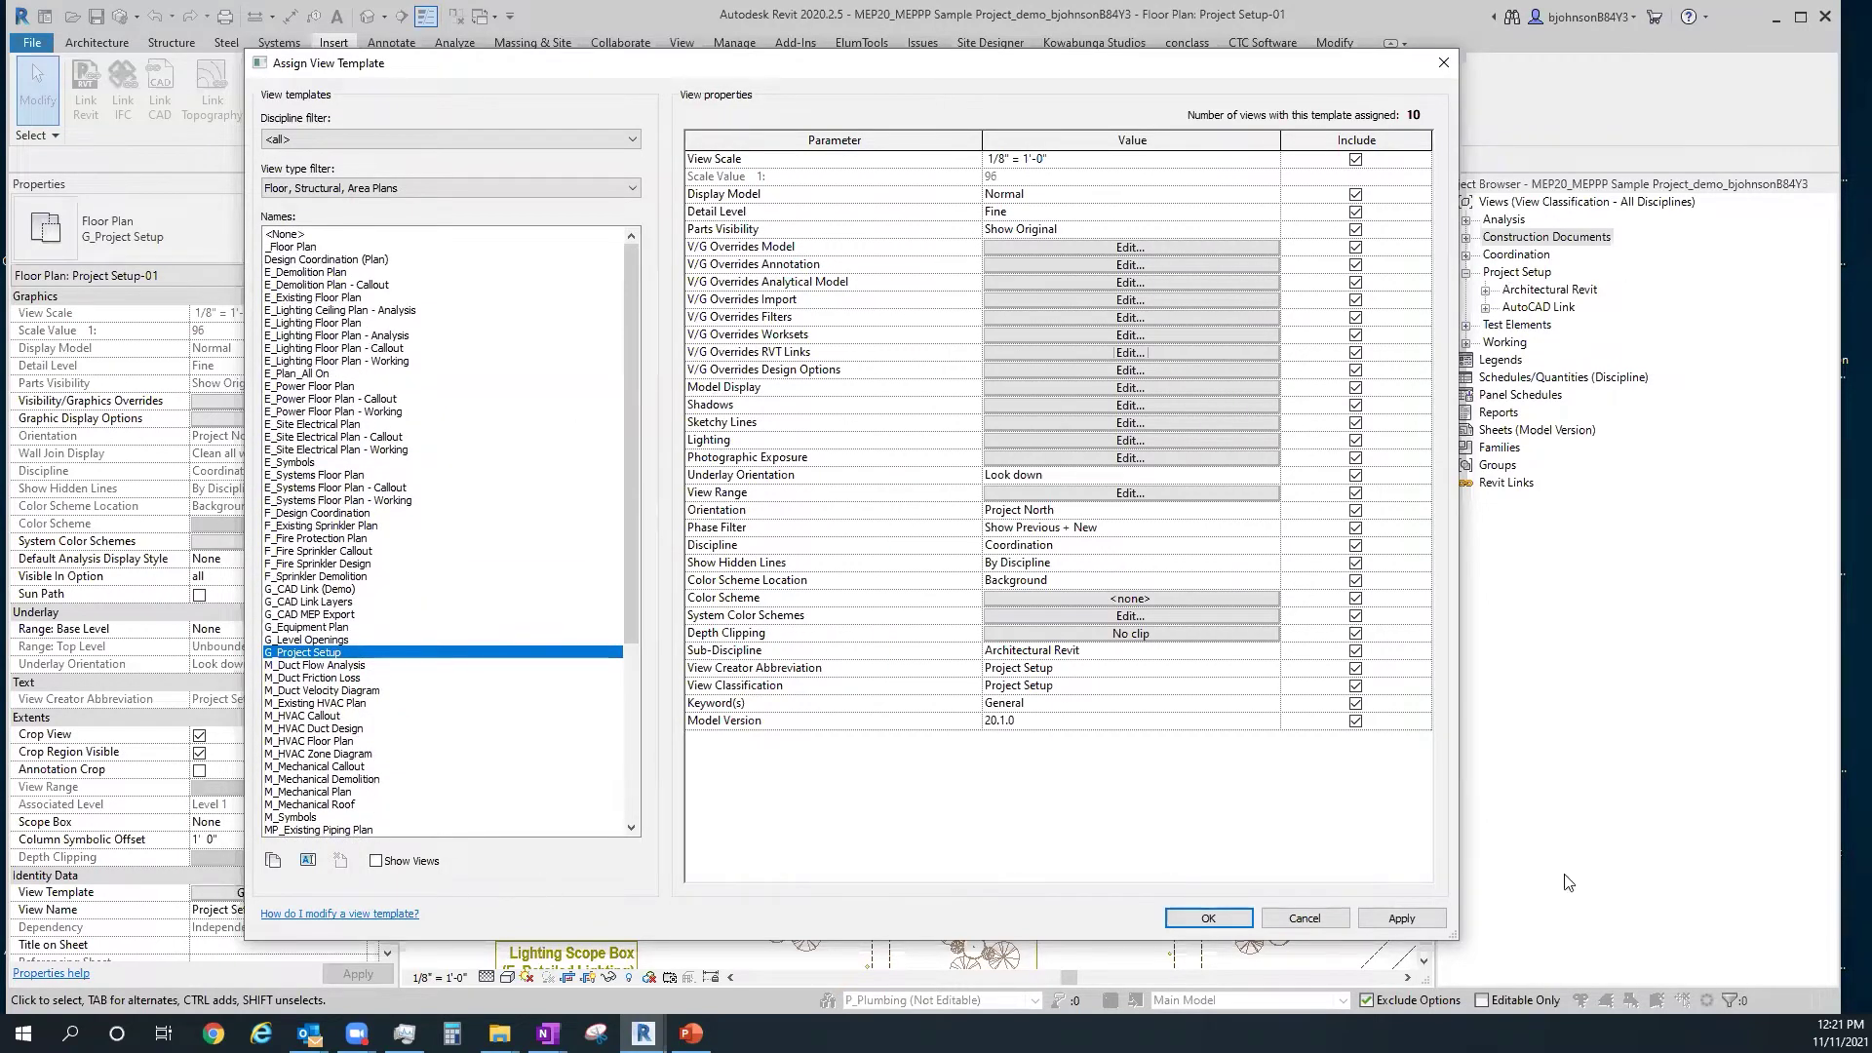
{"action": "left_click", "coordinate": [1328, 916]}
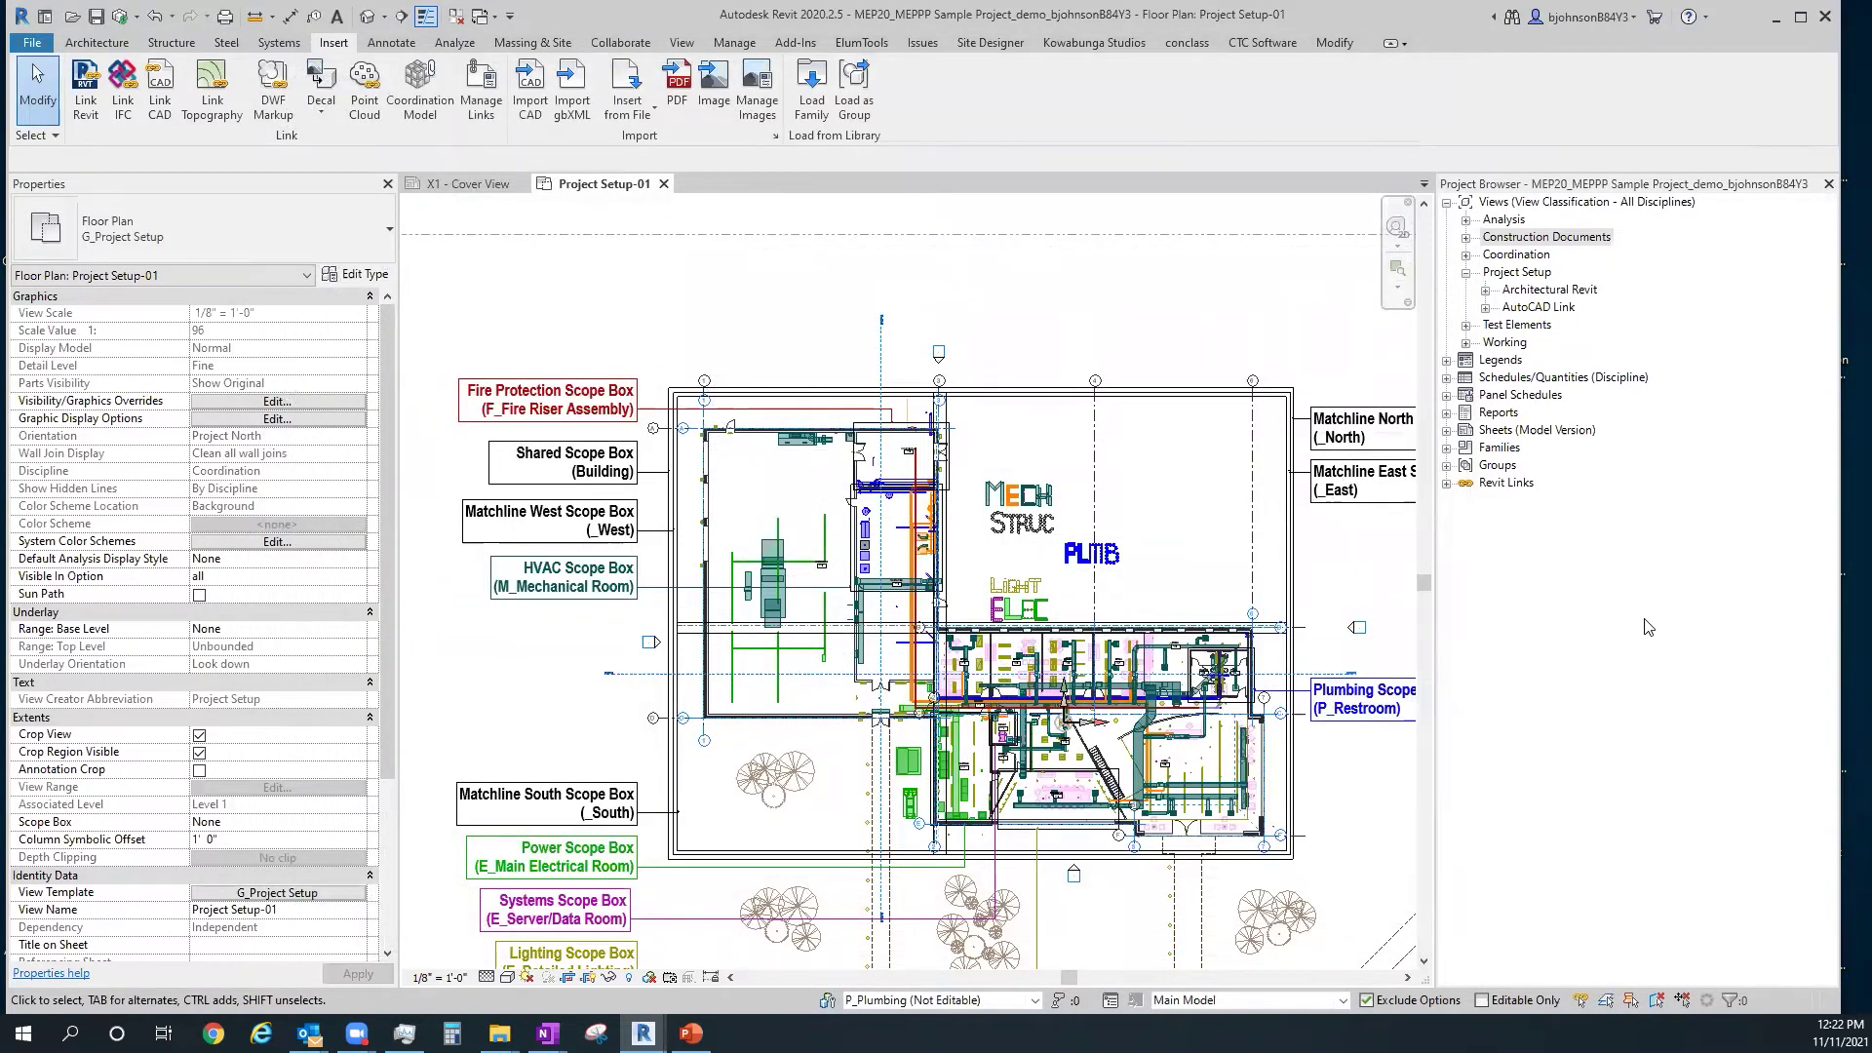
Display the CTC Software tools and bring the mechanical equipment in Warehouse 118 into close view
{"action": "scroll", "coordinate": [1023, 508], "scroll_direction": "down", "scroll_amount": 2}
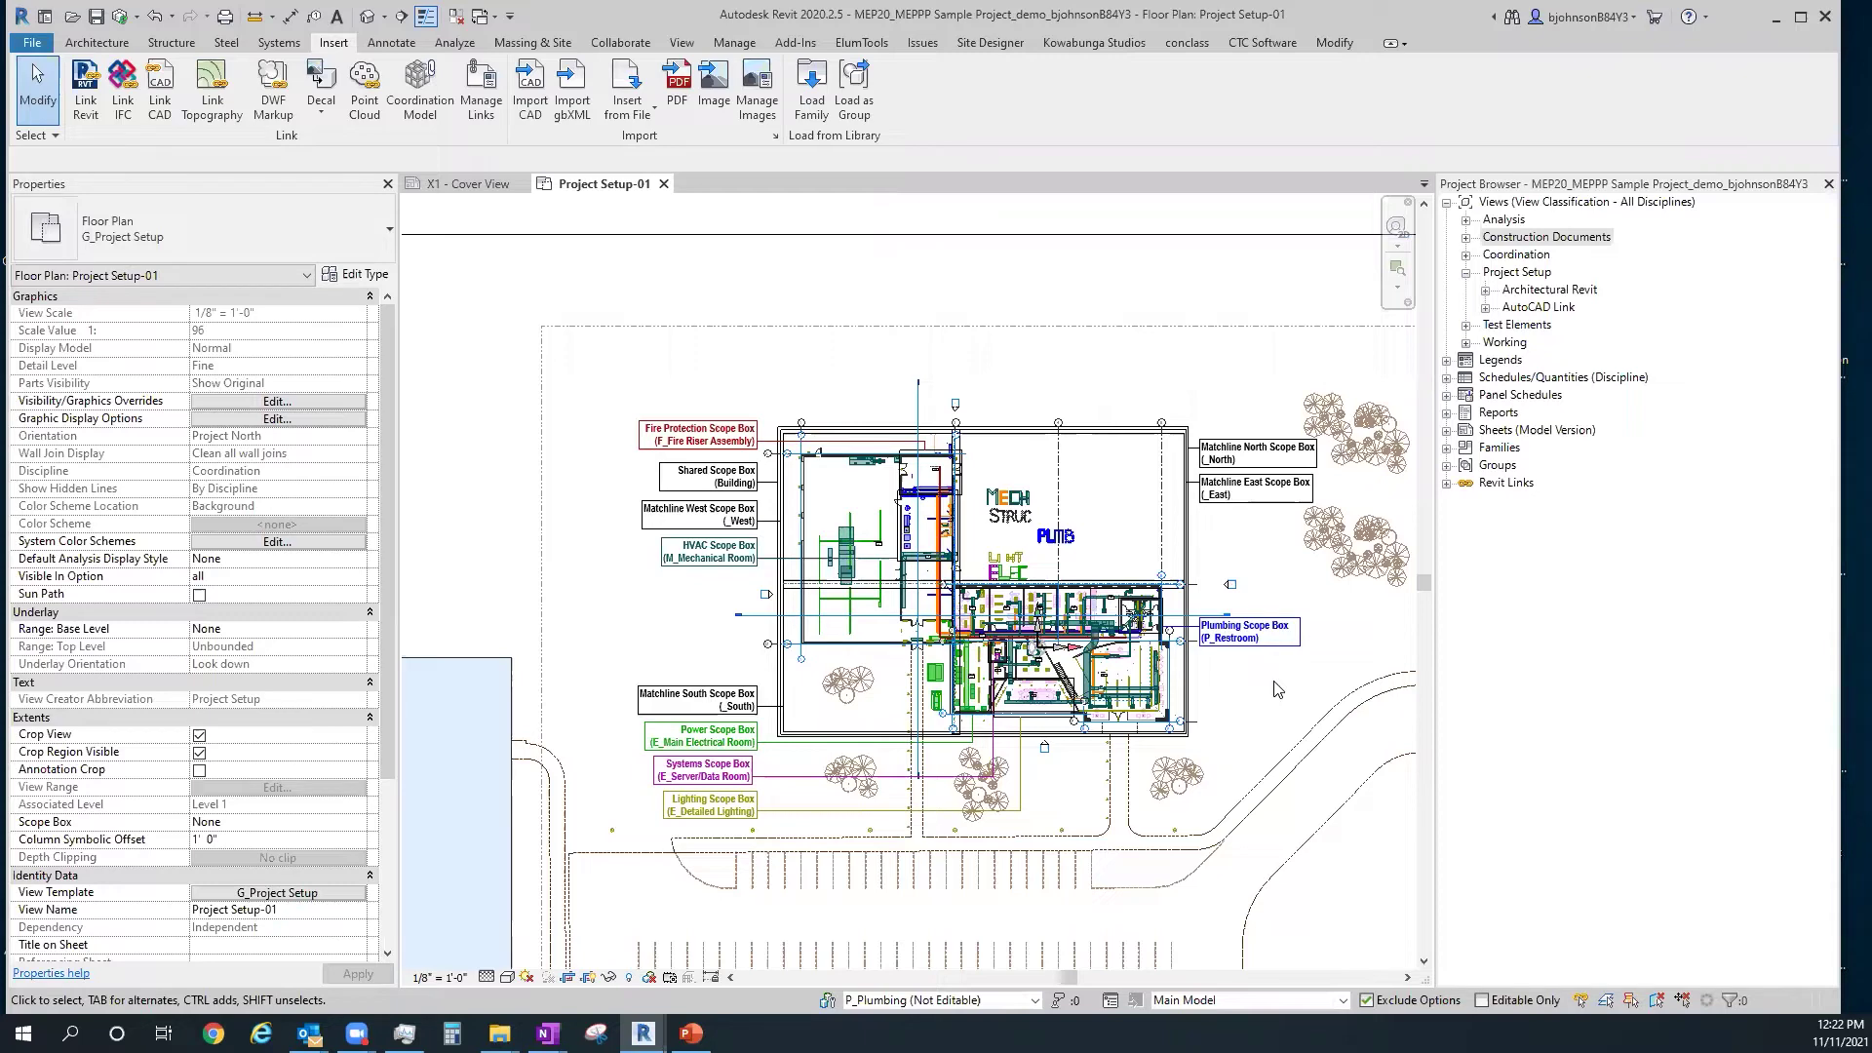
{"action": "left_click", "coordinate": [1262, 43]}
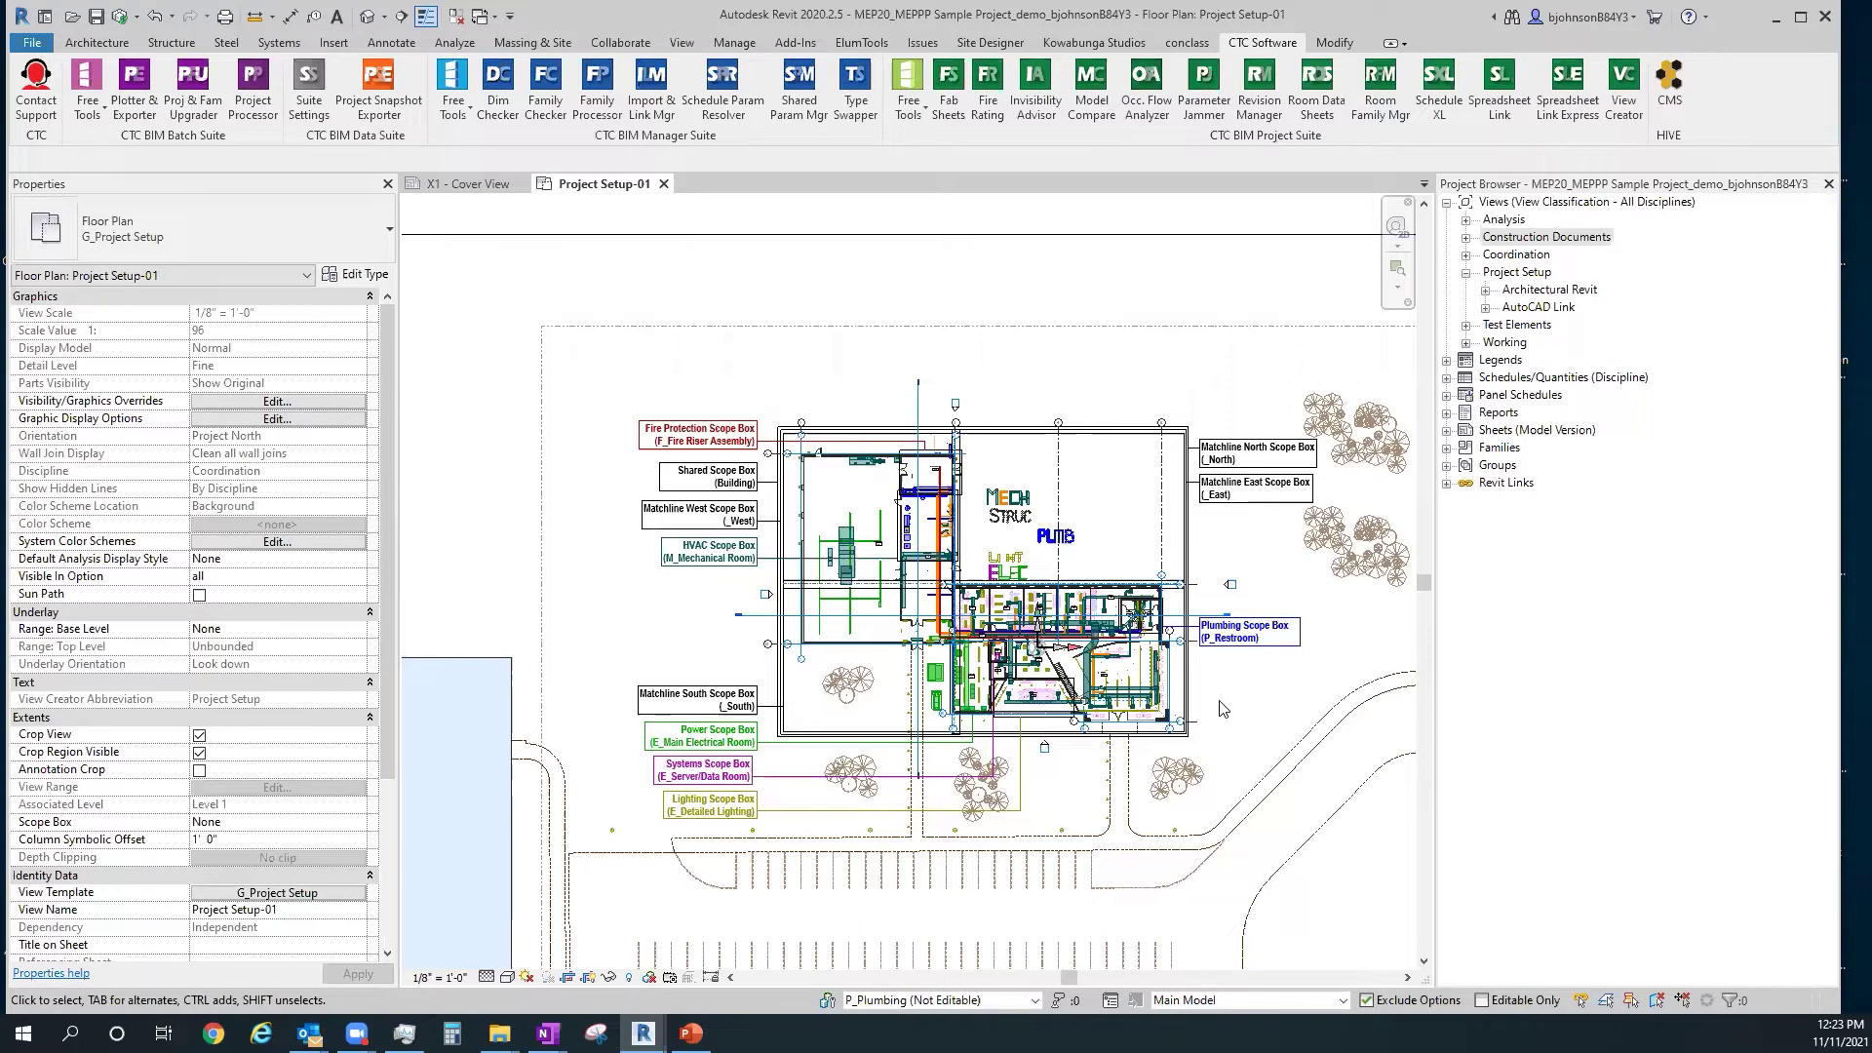
{"action": "scroll", "coordinate": [853, 577], "scroll_direction": "up", "scroll_amount": 3}
{"action": "scroll", "coordinate": [860, 372], "scroll_direction": "up", "scroll_amount": 5}
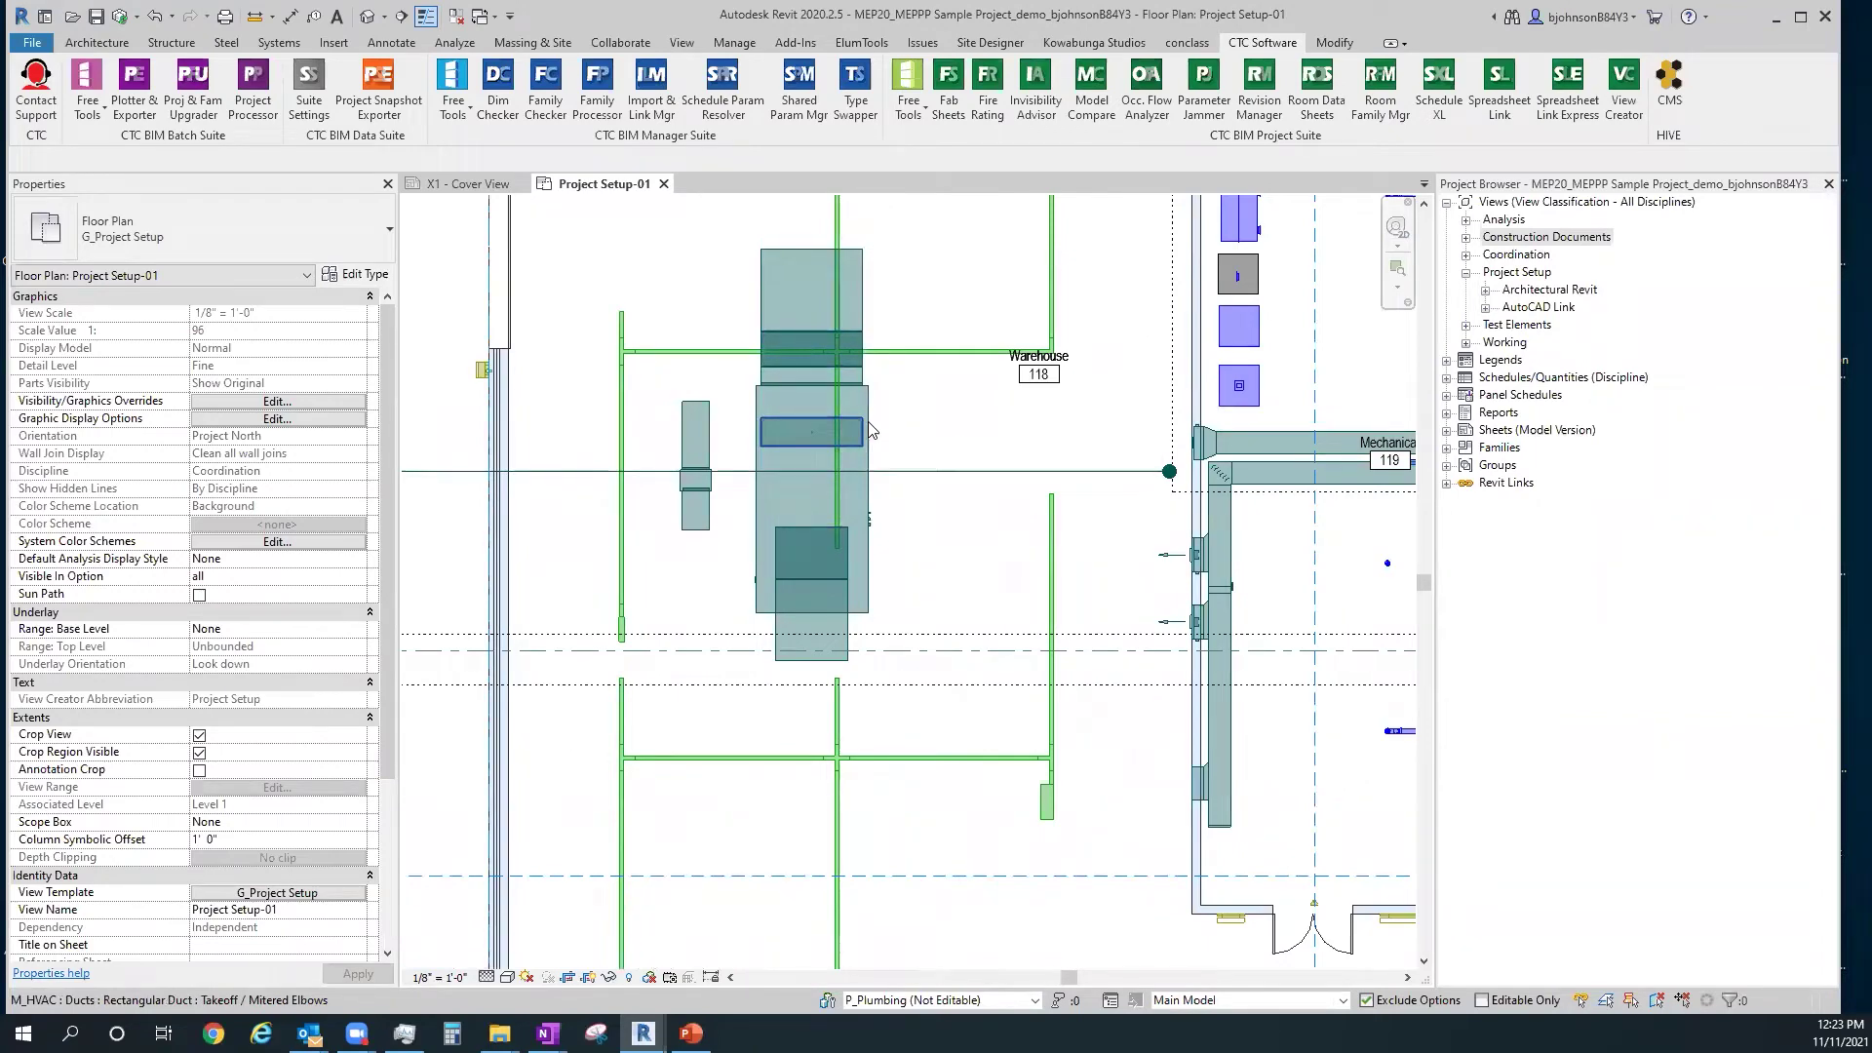
{"action": "left_click", "coordinate": [870, 430]}
{"action": "right_click", "coordinate": [869, 427]}
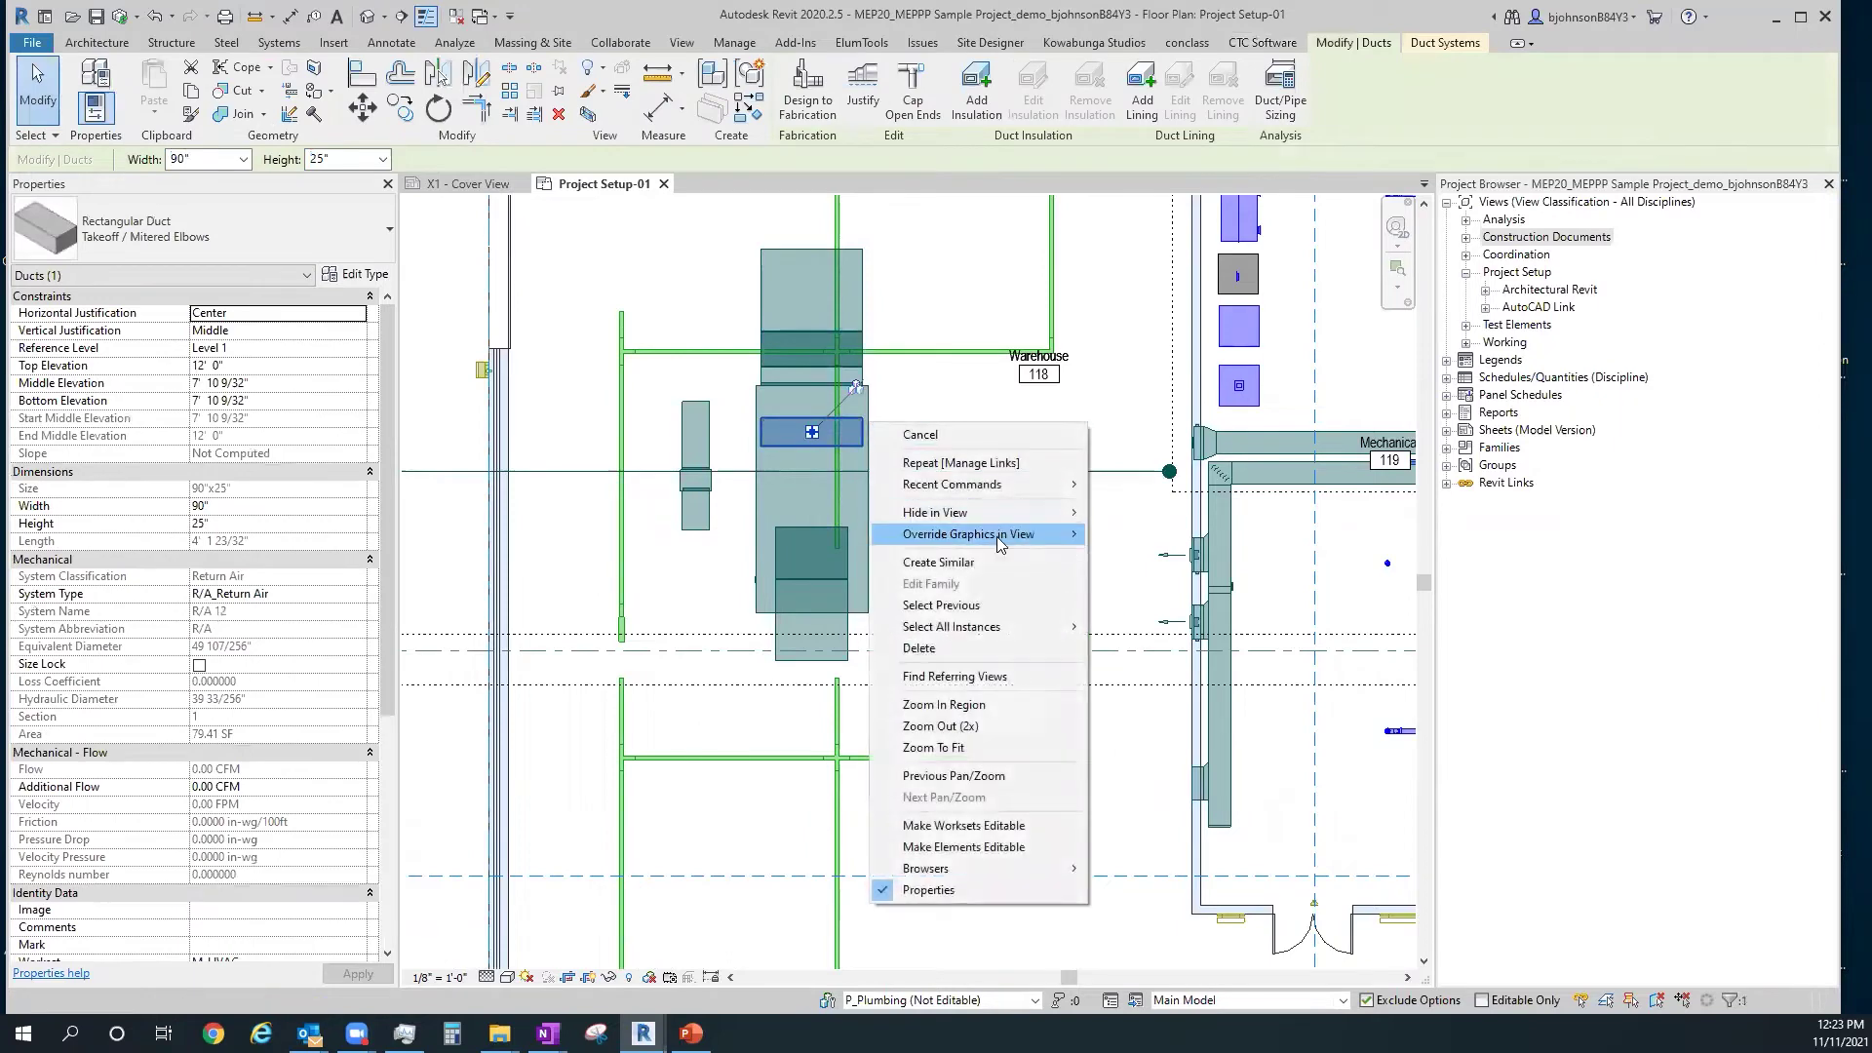
{"action": "left_click", "coordinate": [801, 525]}
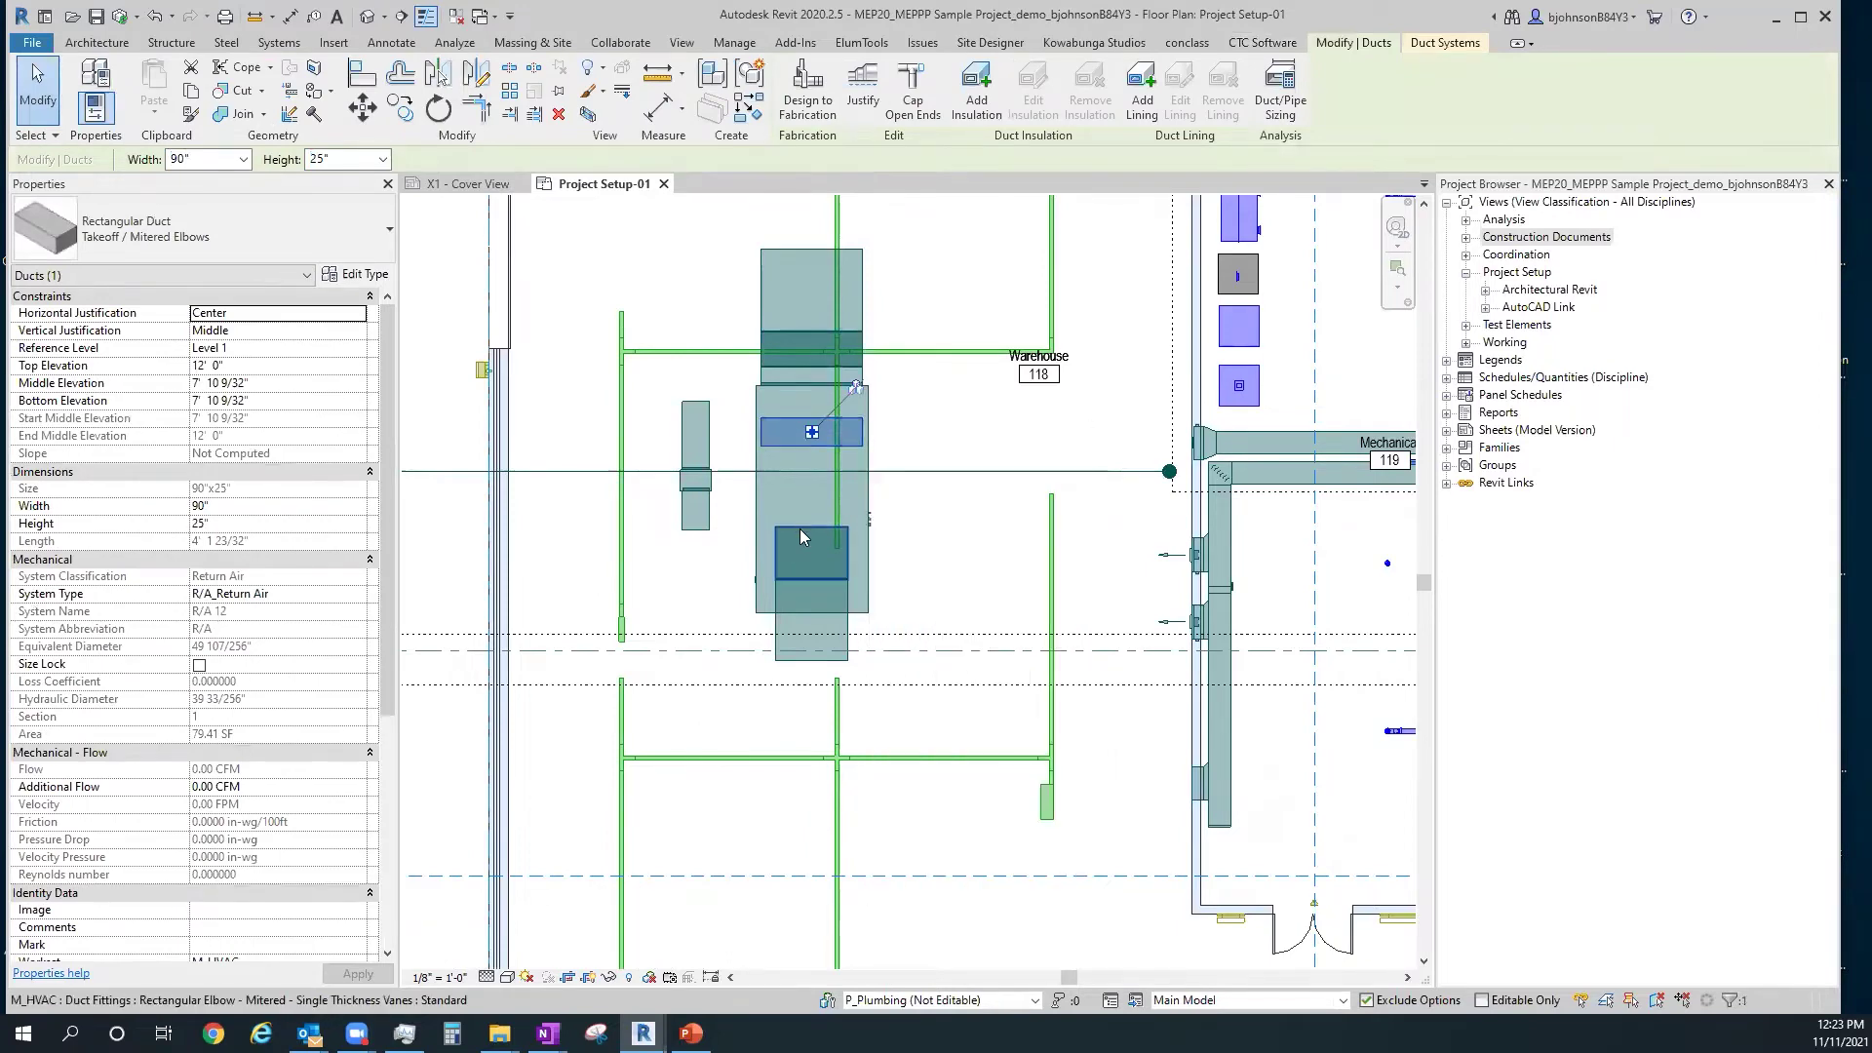
Select the custom air handling unit in Warehouse 118 and open its family for editing
{"action": "left_click", "coordinate": [757, 520]}
{"action": "right_click", "coordinate": [757, 520]}
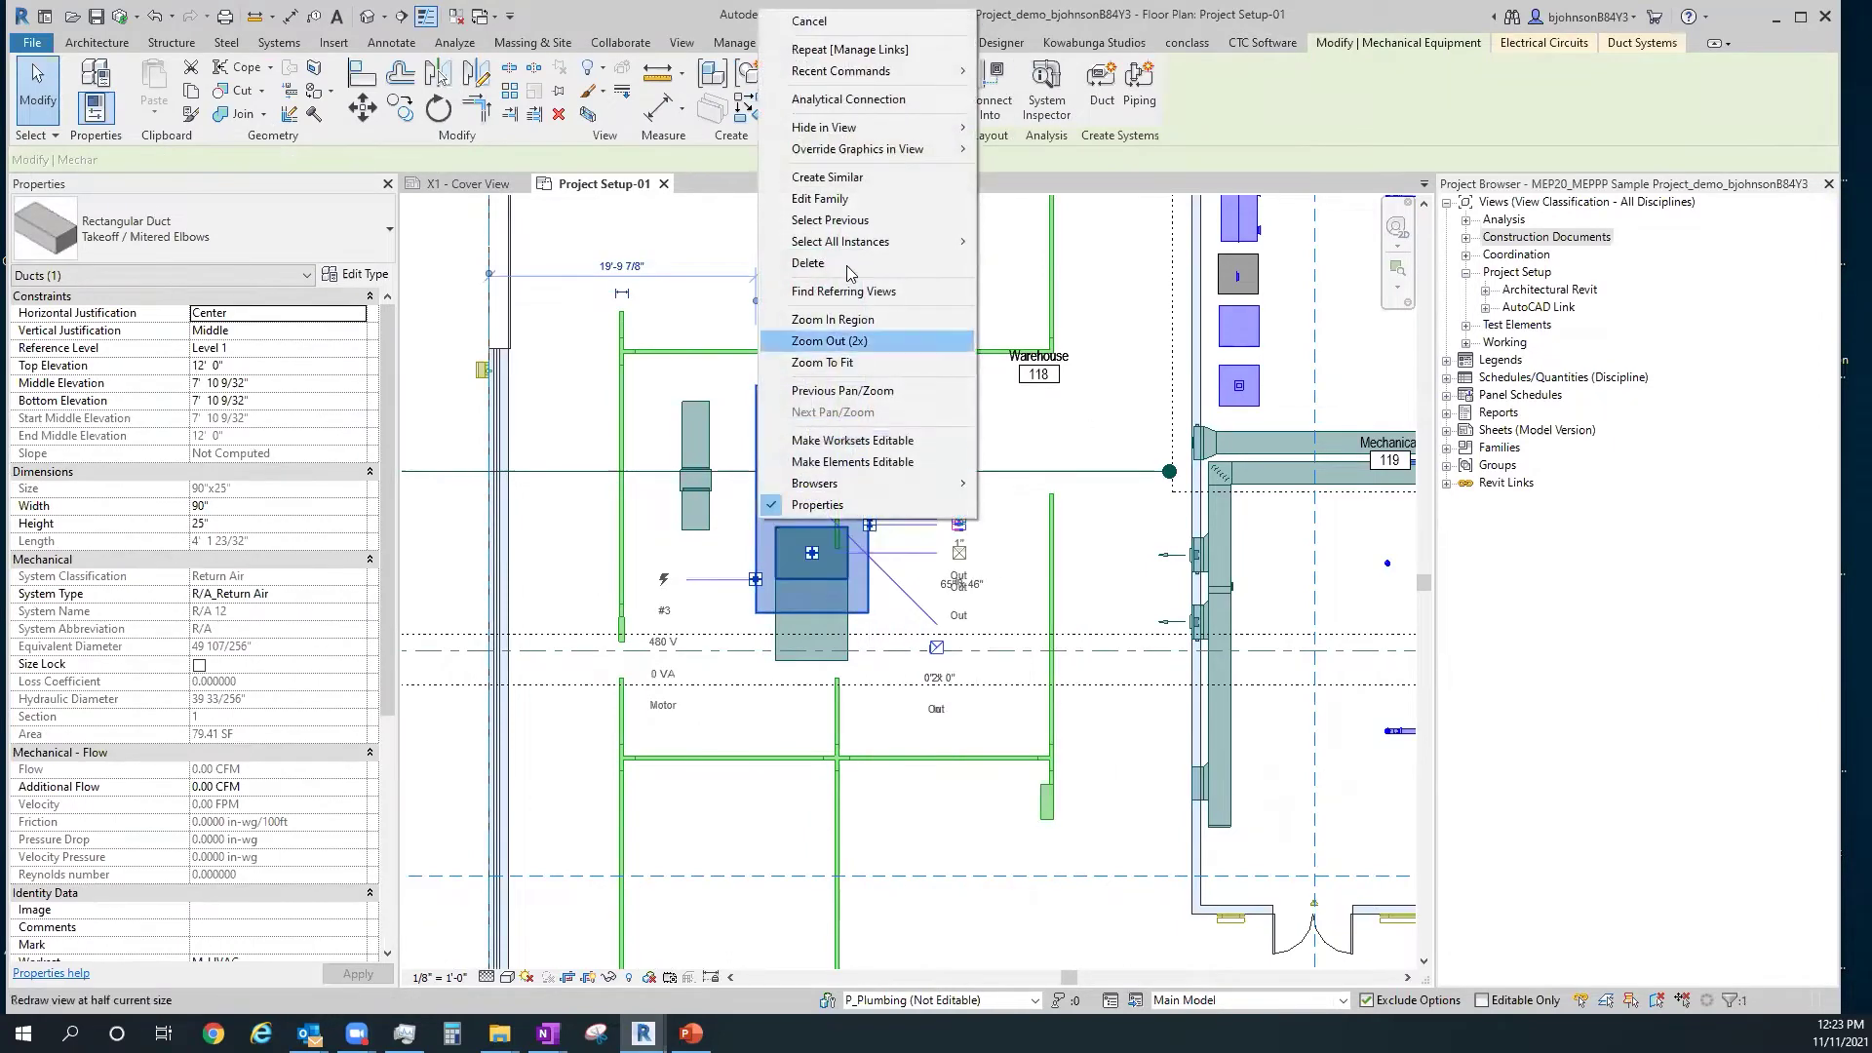
{"action": "left_click", "coordinate": [847, 221]}
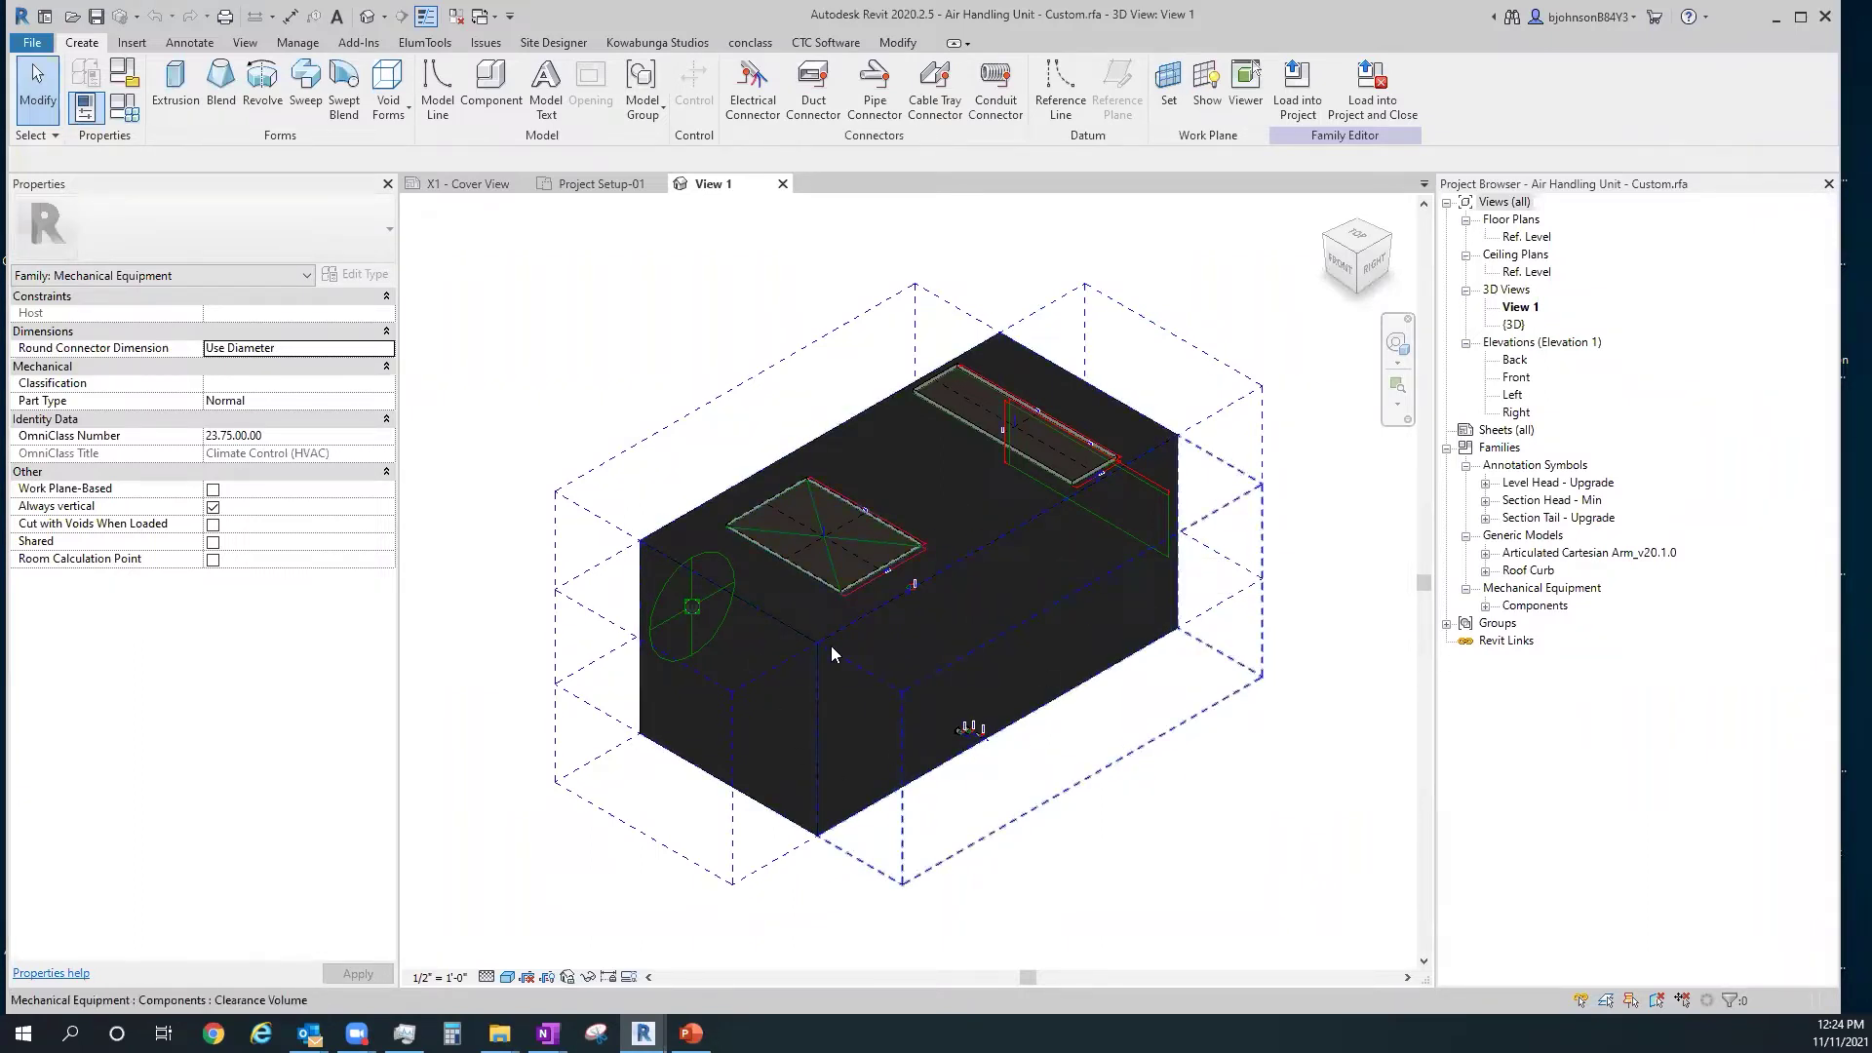
Inspect the air handling unit's main body extrusion and its visibility properties, and close the family to return to Project Setup-01
{"action": "left_click", "coordinate": [847, 433]}
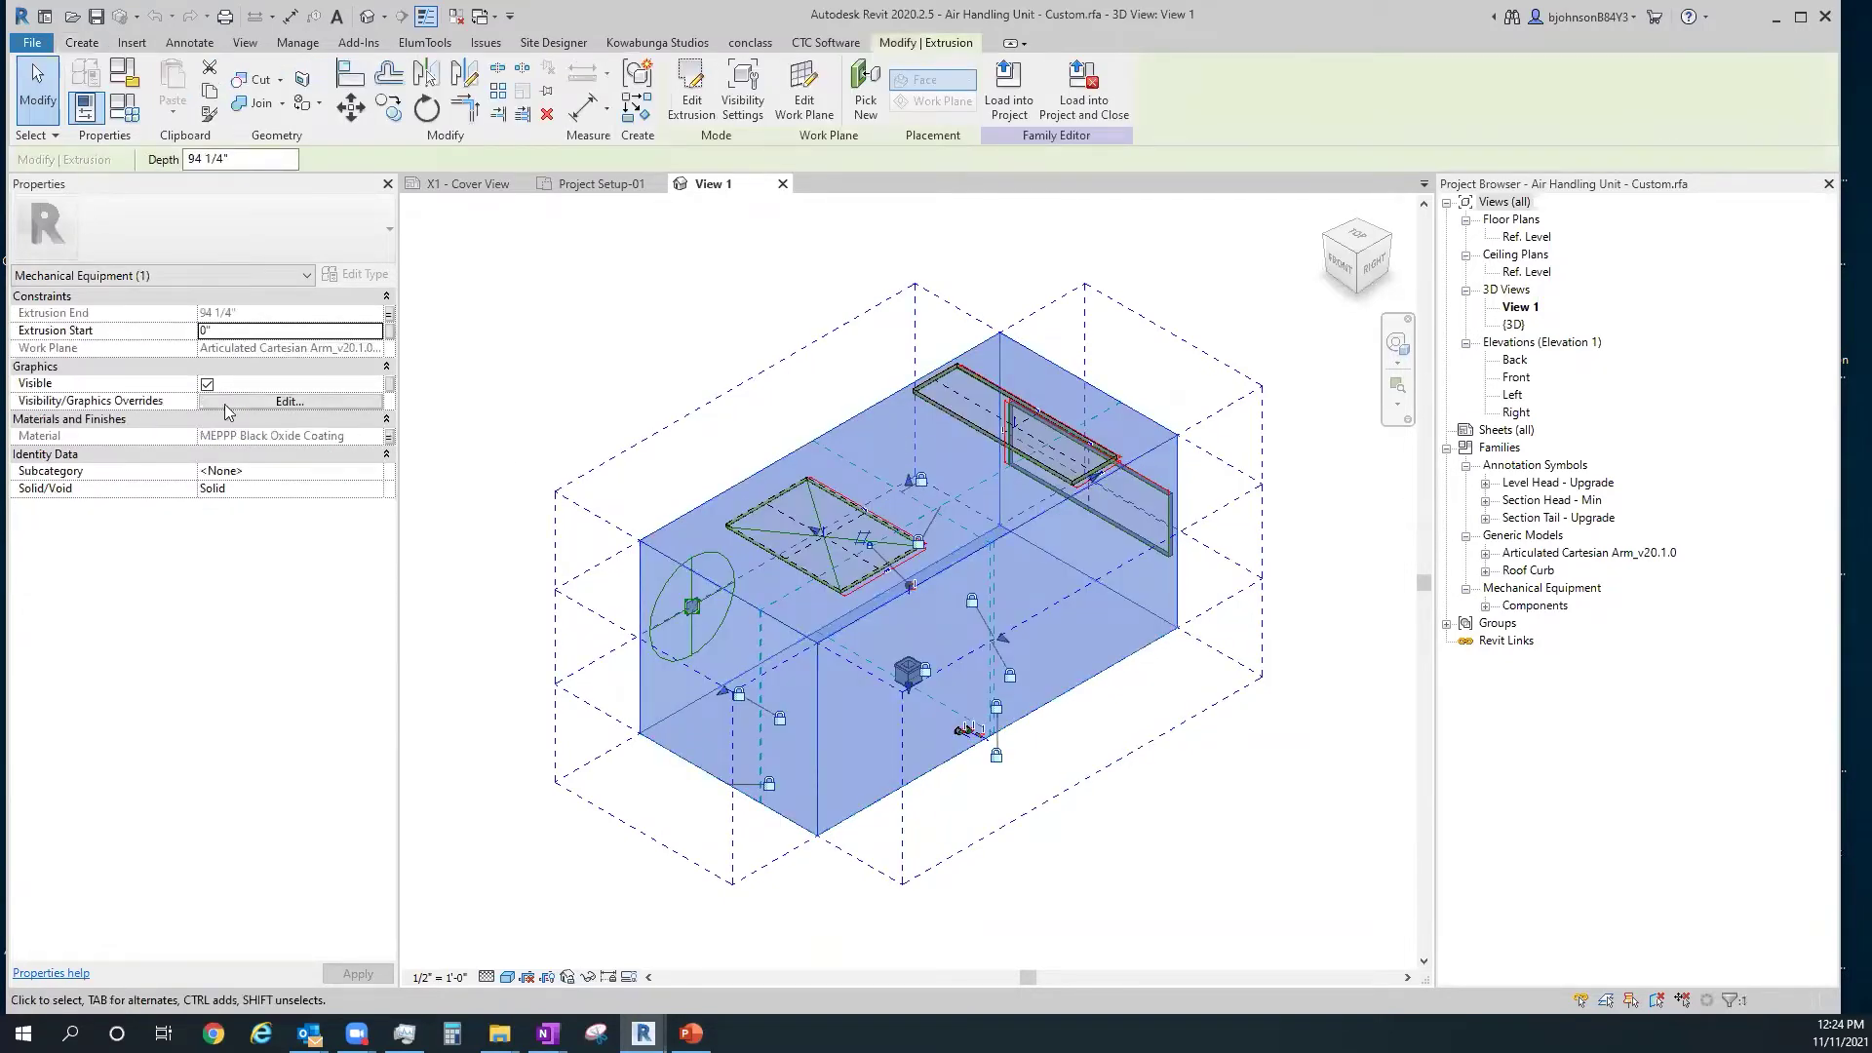
{"action": "left_click", "coordinate": [207, 385]}
{"action": "left_click", "coordinate": [582, 456]}
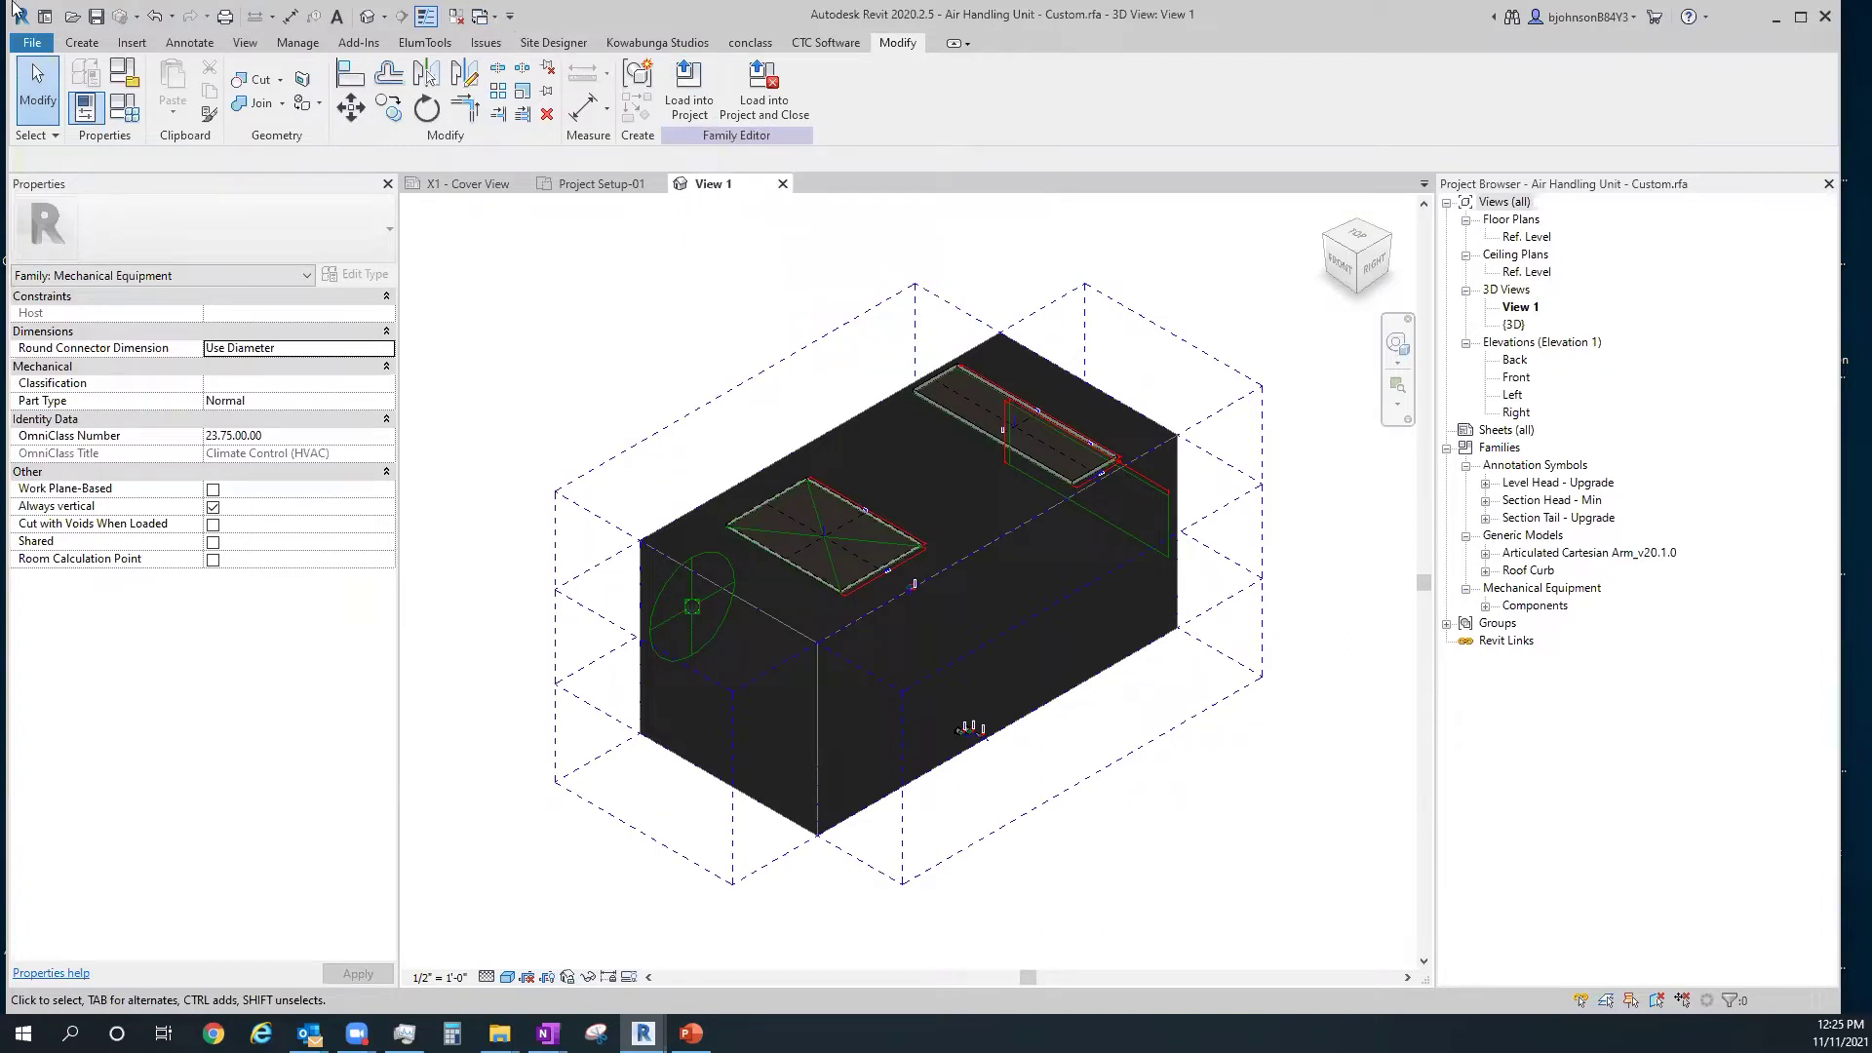
{"action": "left_click", "coordinate": [788, 187]}
{"action": "left_click", "coordinate": [992, 528]}
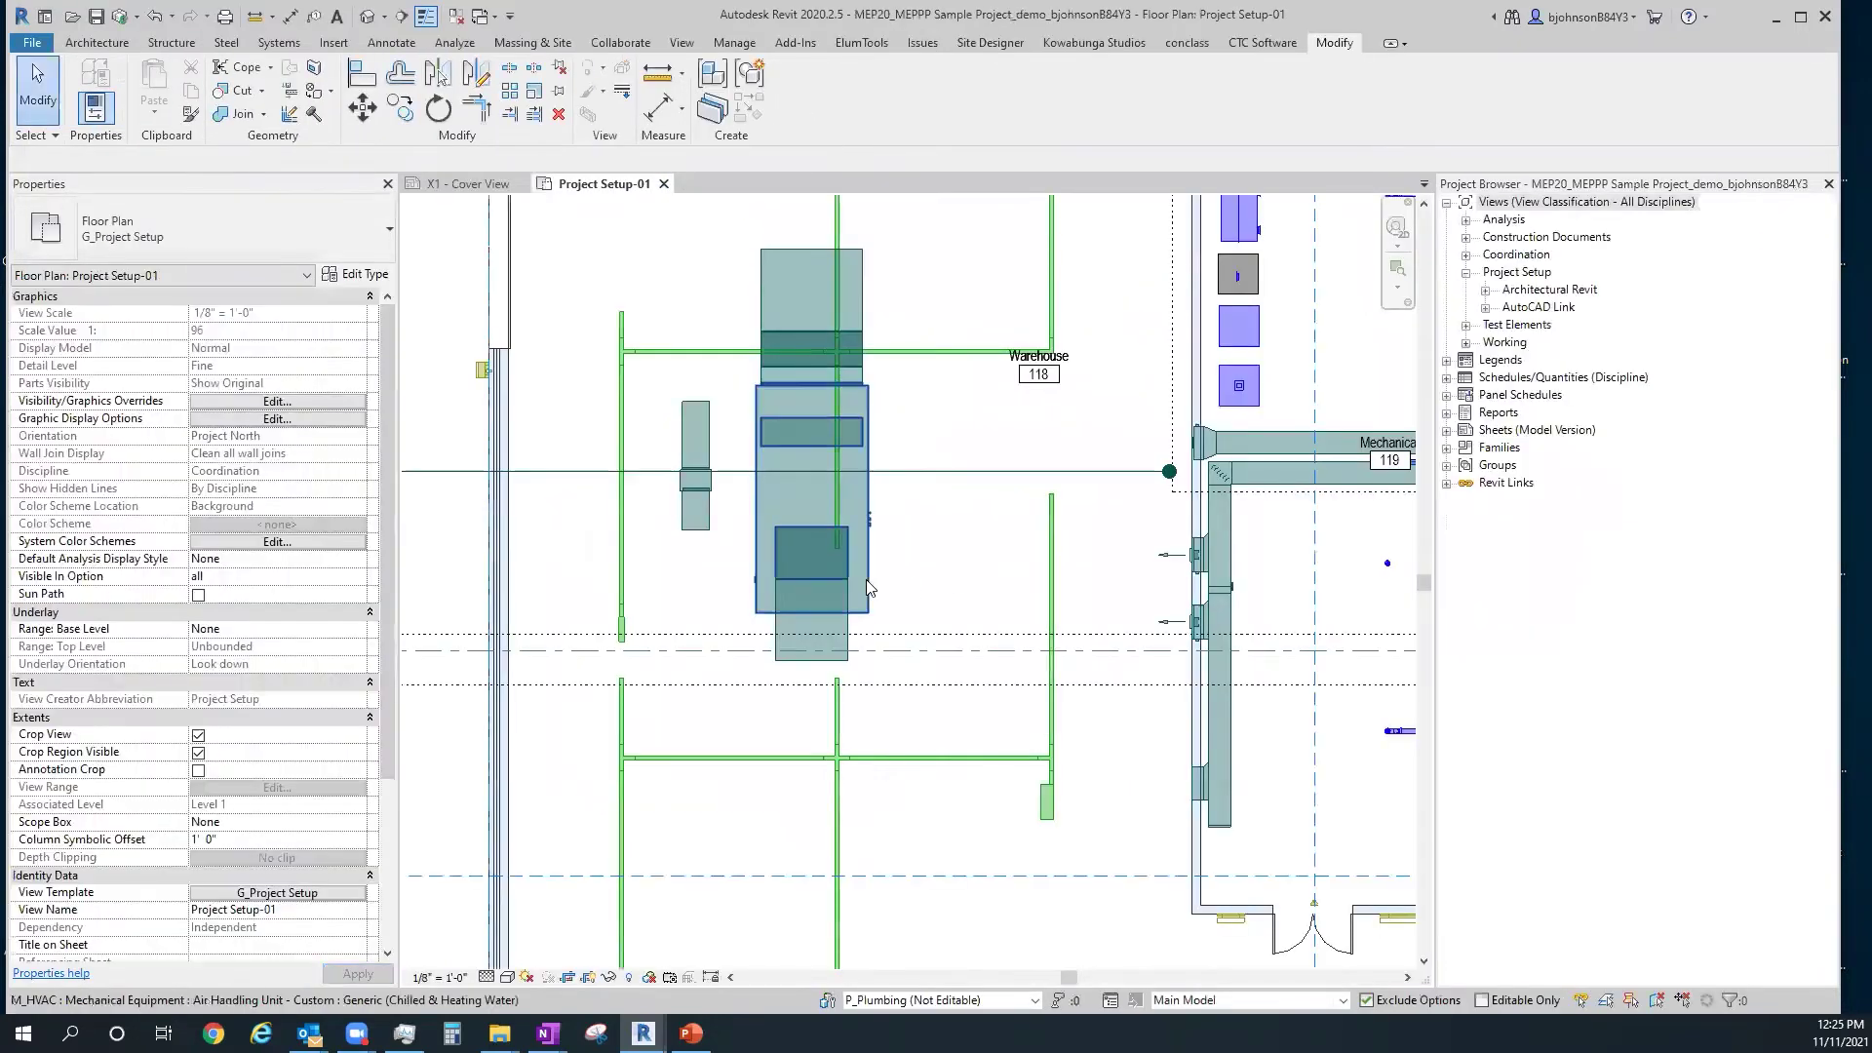
Open the Plumbing Pipe Design-01 floor plan from the Working plumbing views
{"action": "scroll", "coordinate": [866, 579], "scroll_direction": "down", "scroll_amount": 5}
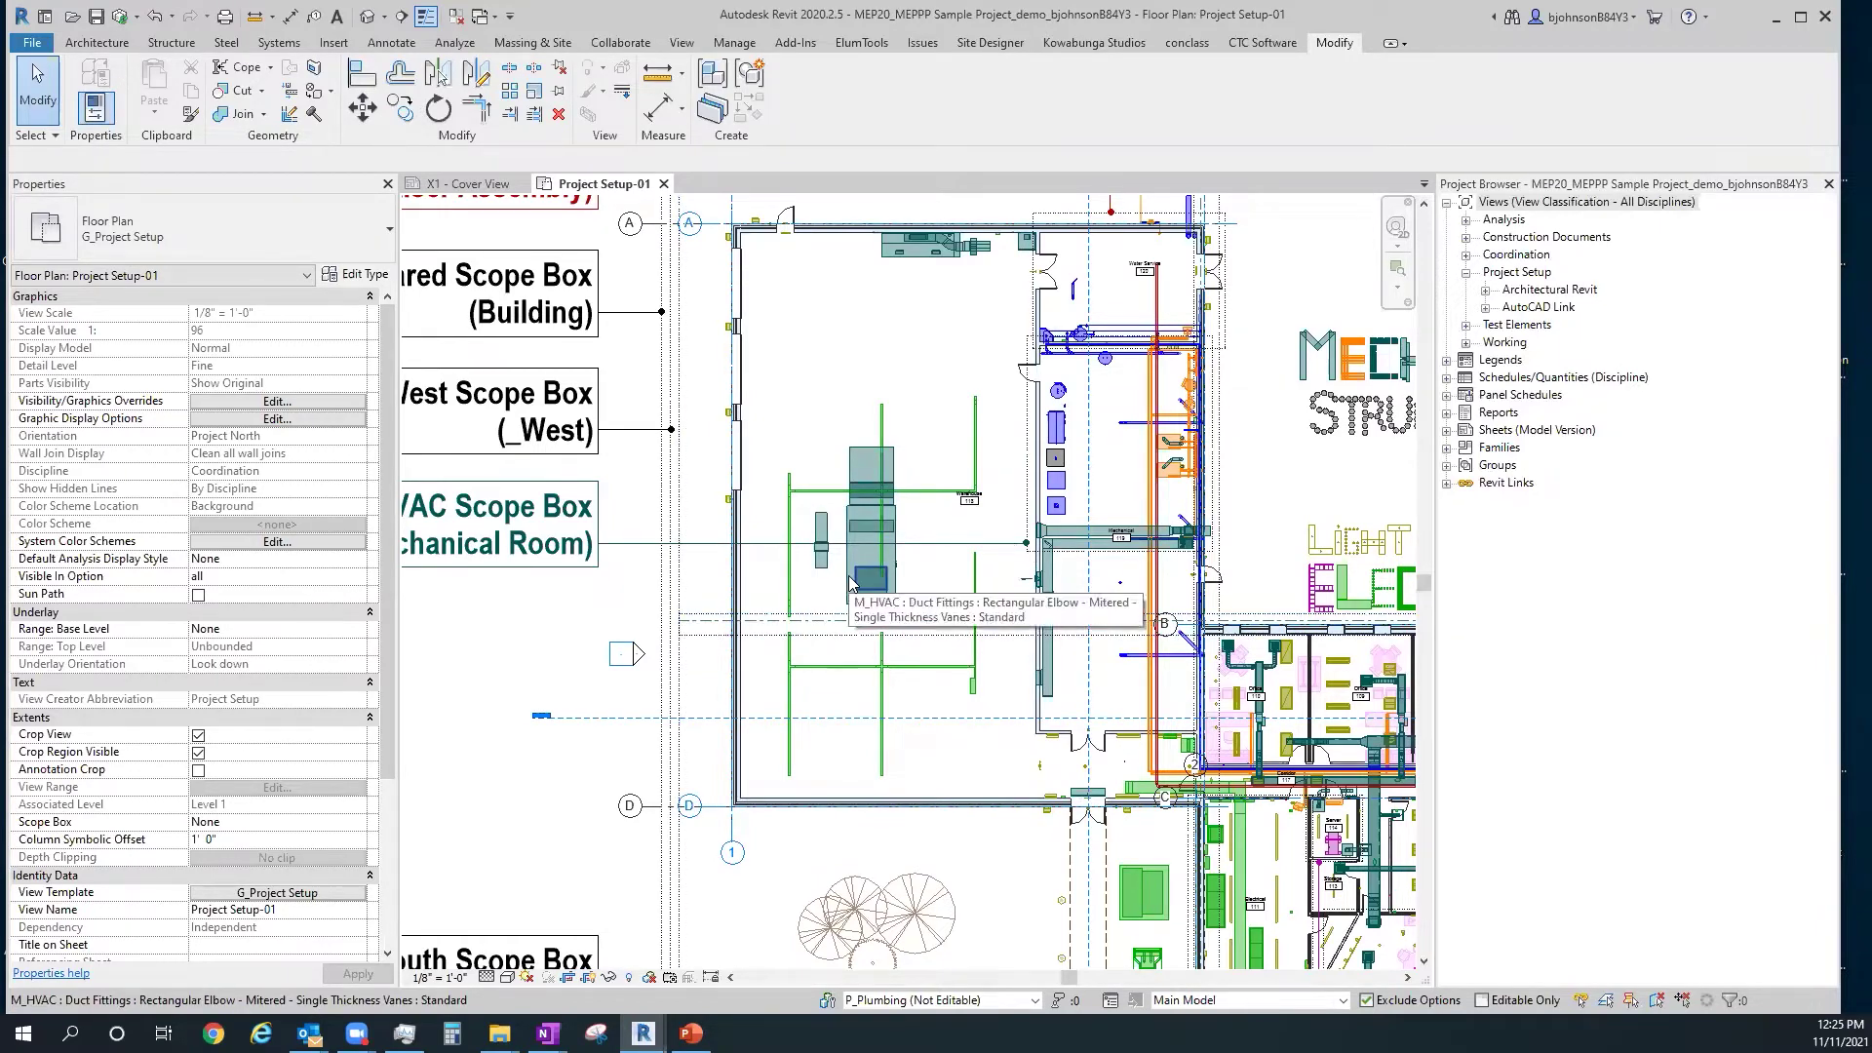
{"action": "scroll", "coordinate": [775, 607], "scroll_direction": "down", "scroll_amount": 3}
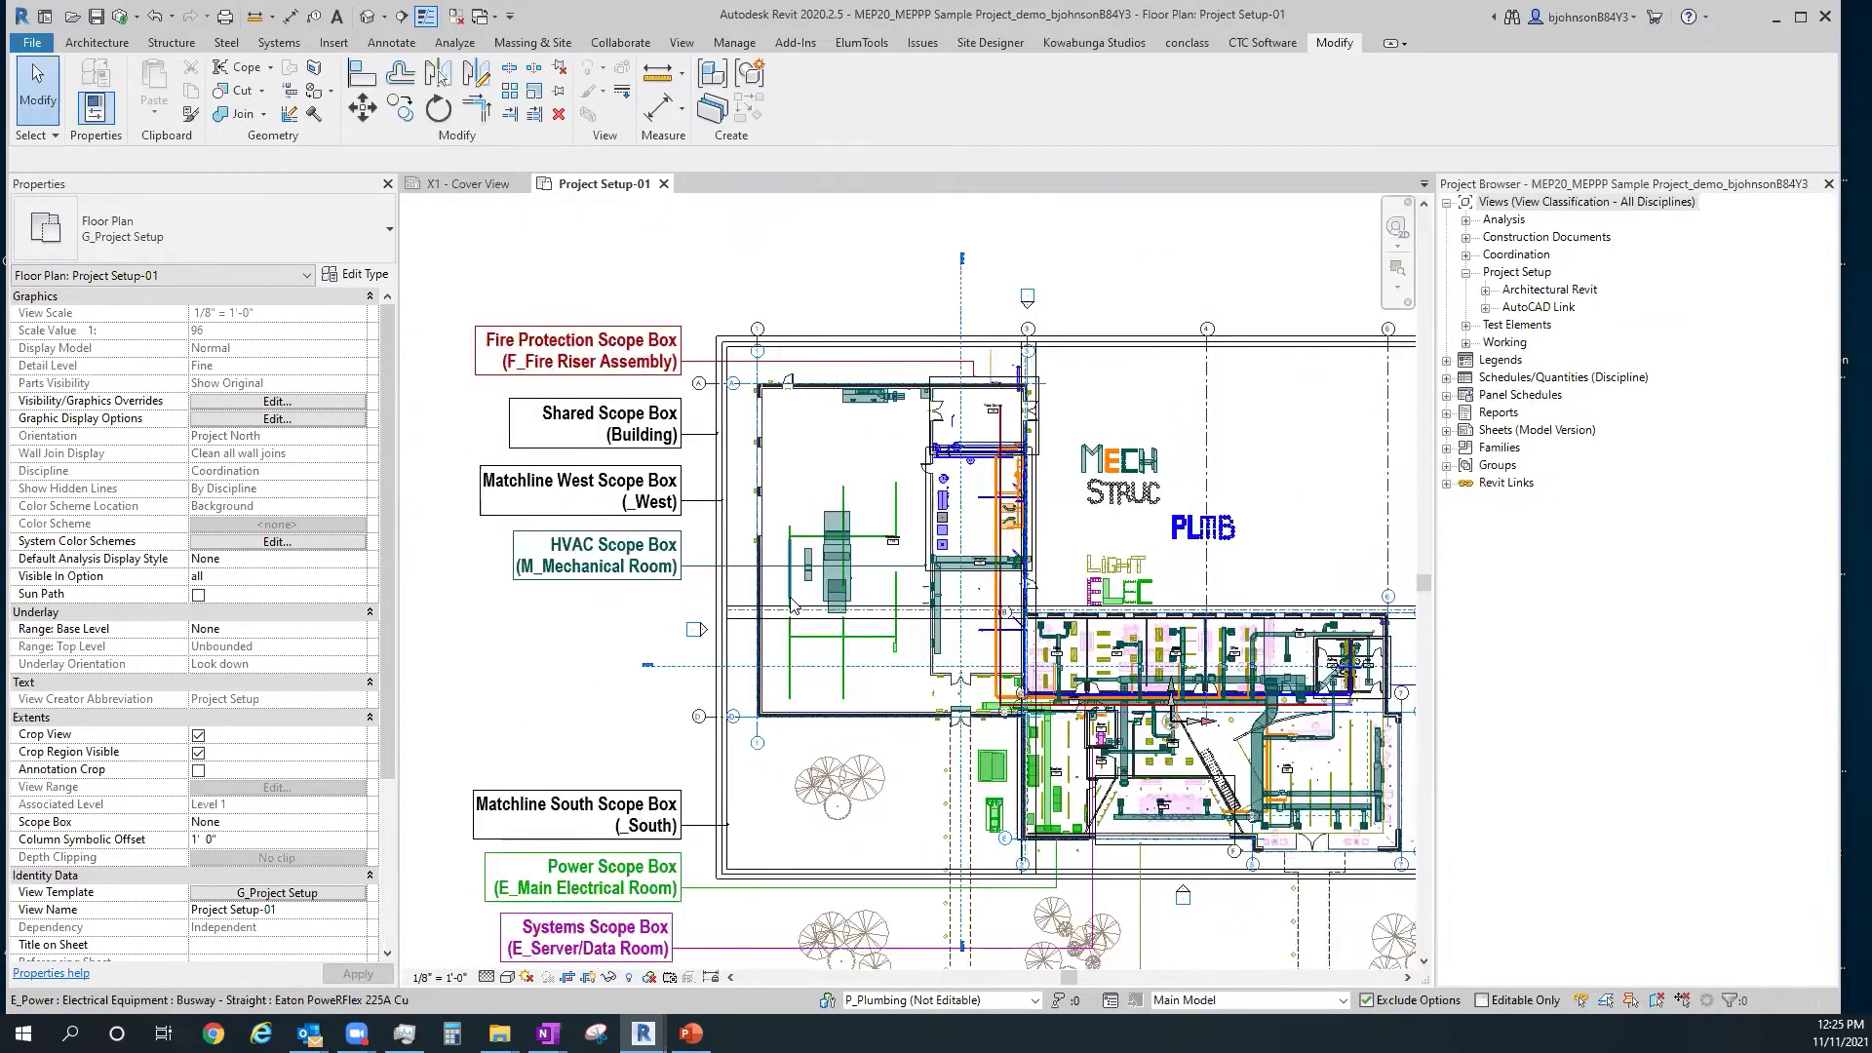
{"action": "scroll", "coordinate": [775, 606], "scroll_direction": "down", "scroll_amount": 1}
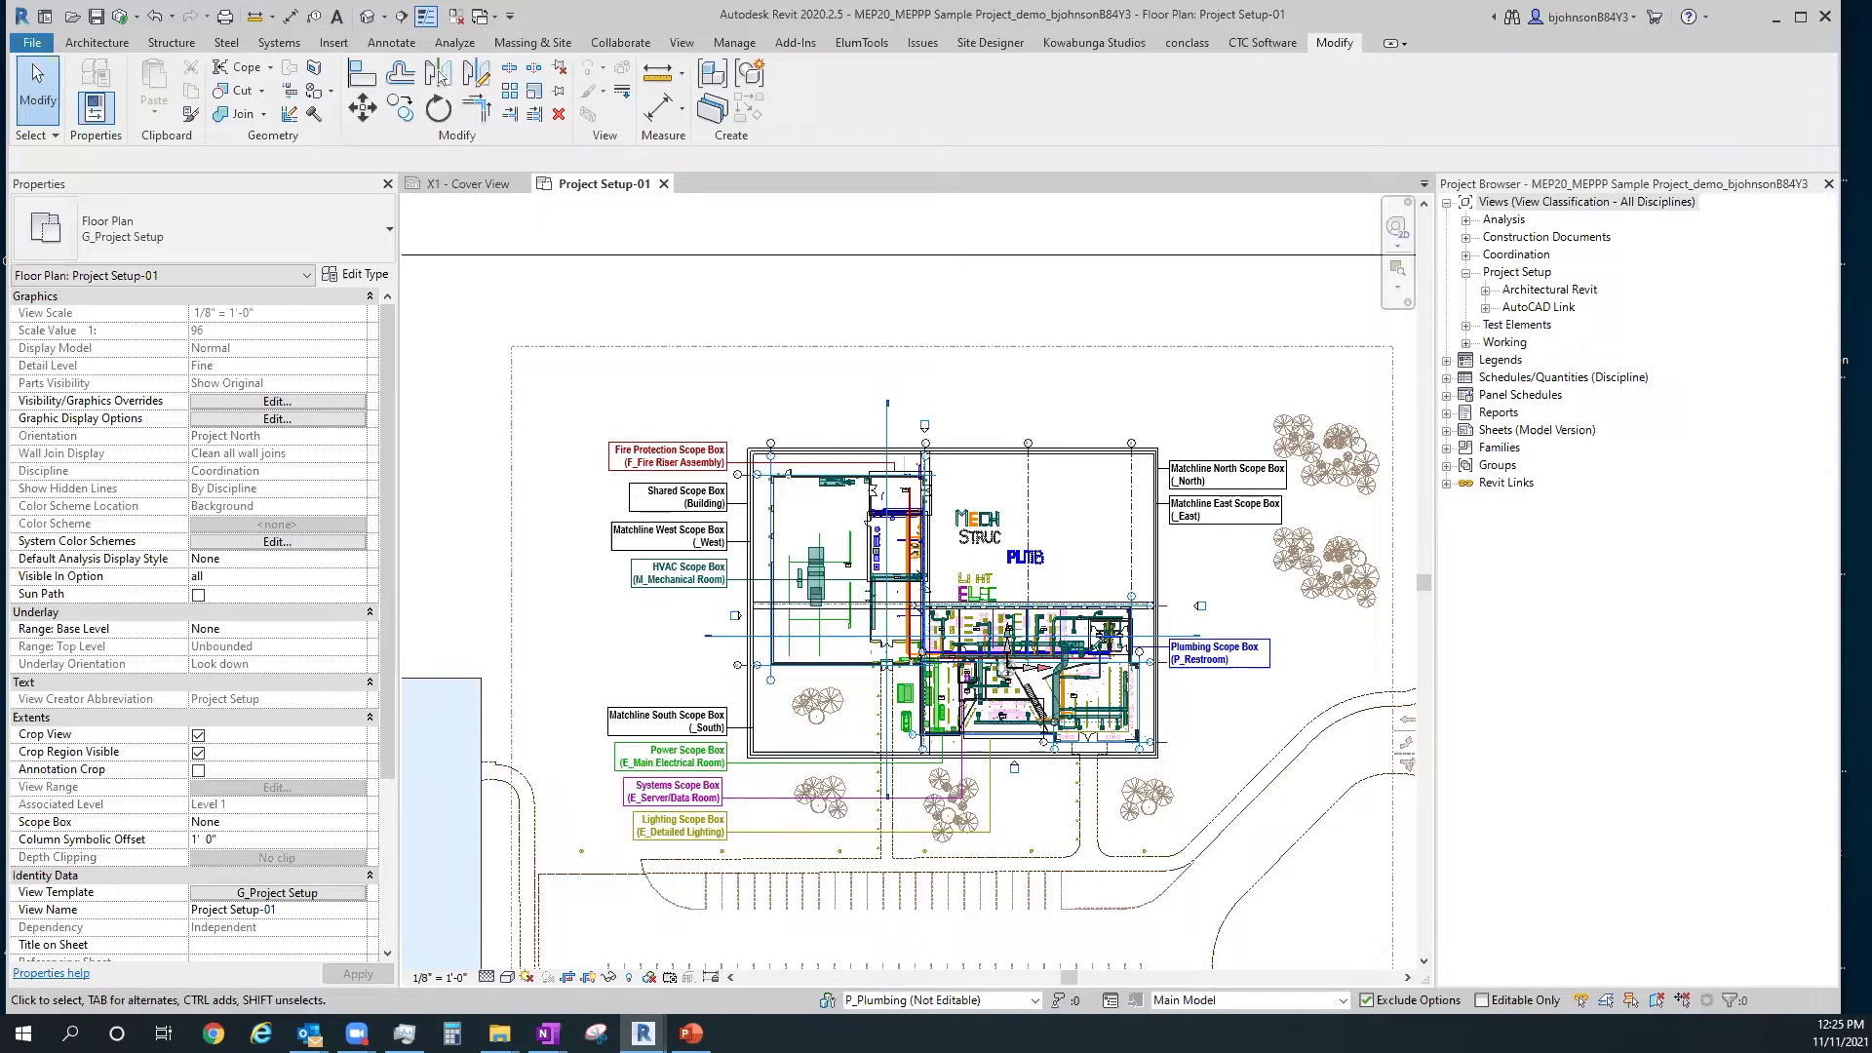
{"action": "left_click", "coordinate": [1466, 342]}
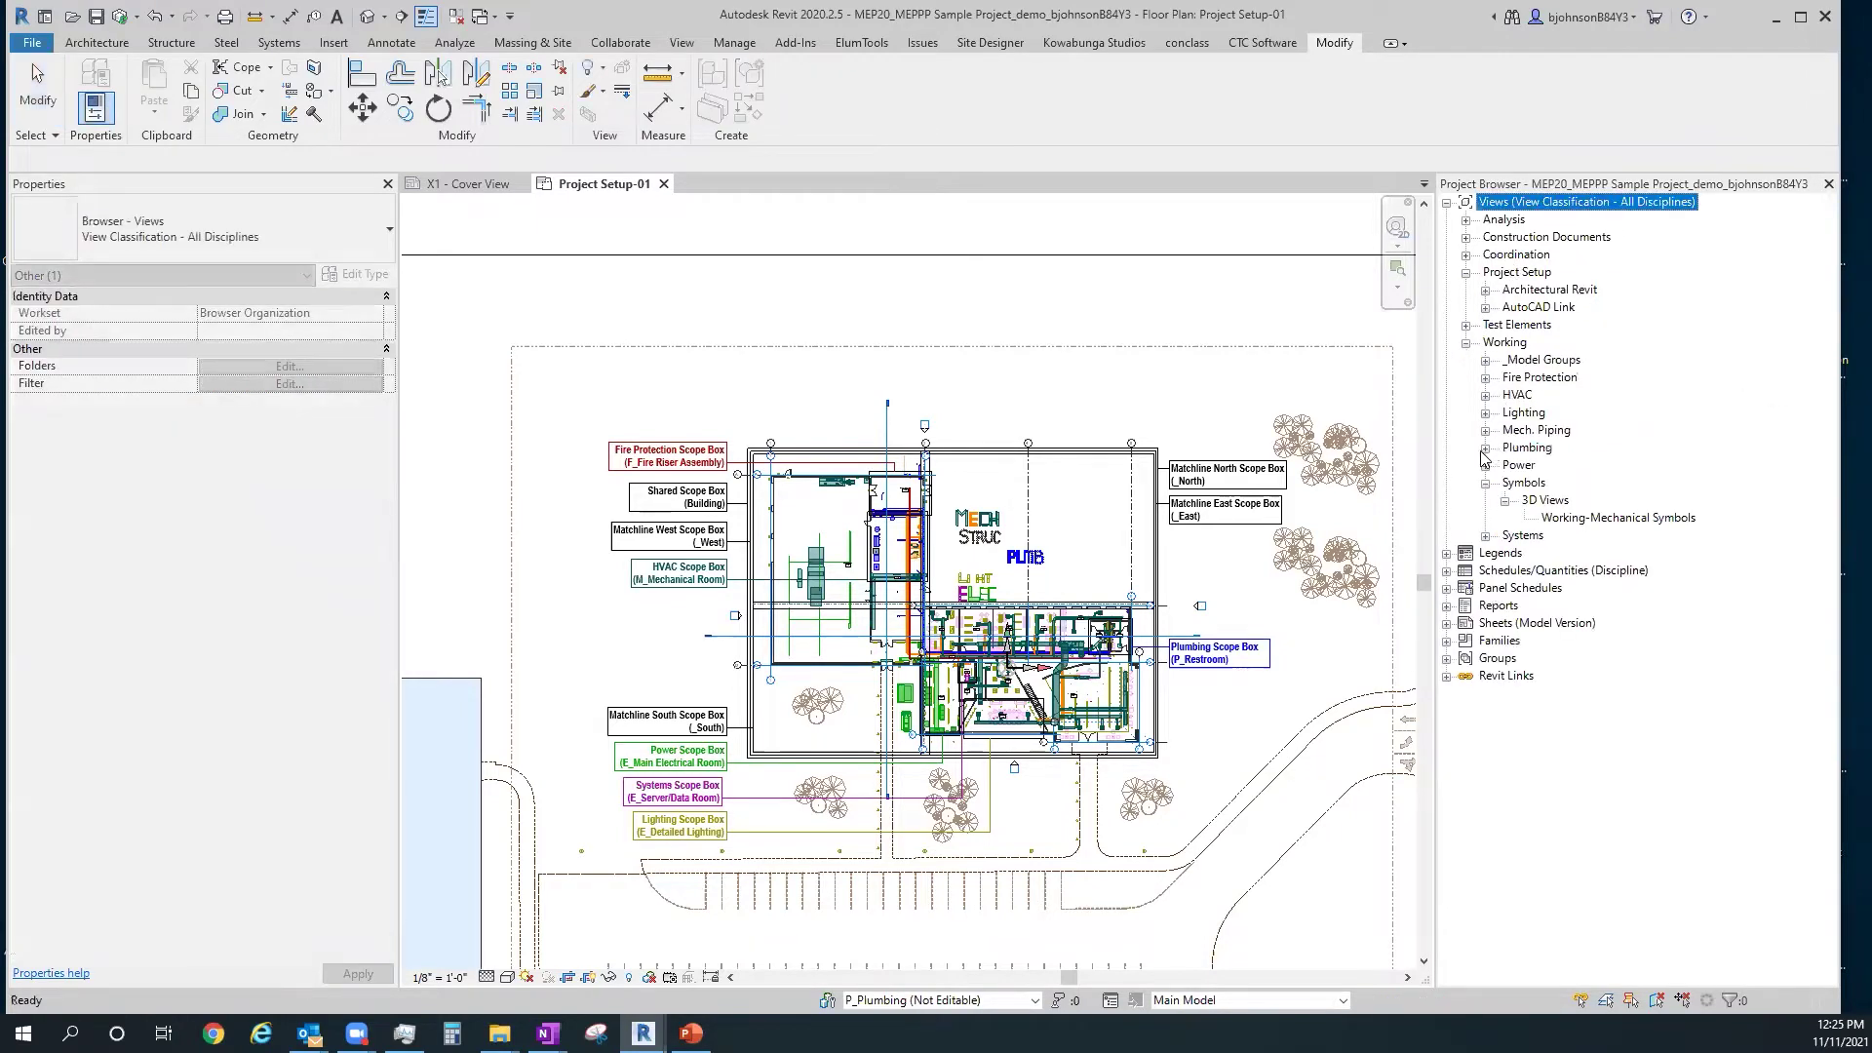
{"action": "left_click", "coordinate": [1485, 448]}
{"action": "left_click", "coordinate": [1618, 675]}
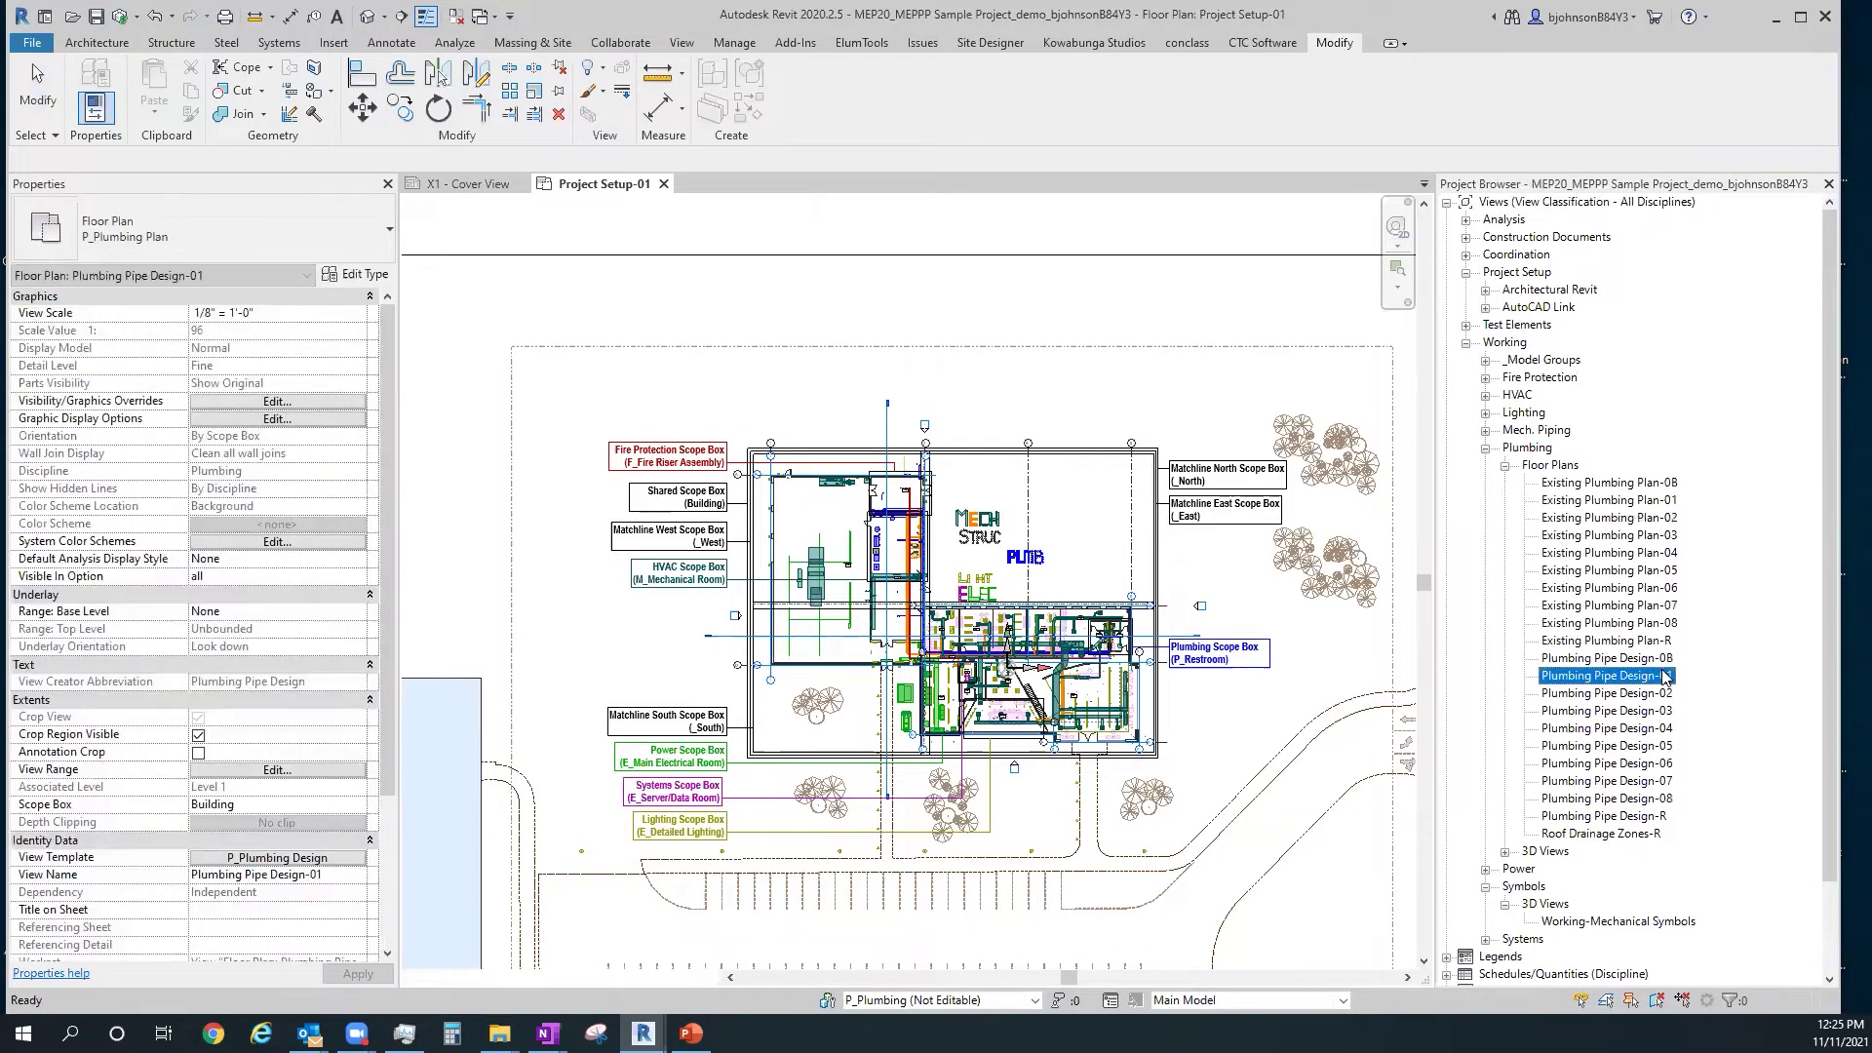
Select the double ADA water closet fixture carrier in the restroom chase and examine its properties
{"action": "scroll", "coordinate": [1118, 635], "scroll_direction": "up", "scroll_amount": 6}
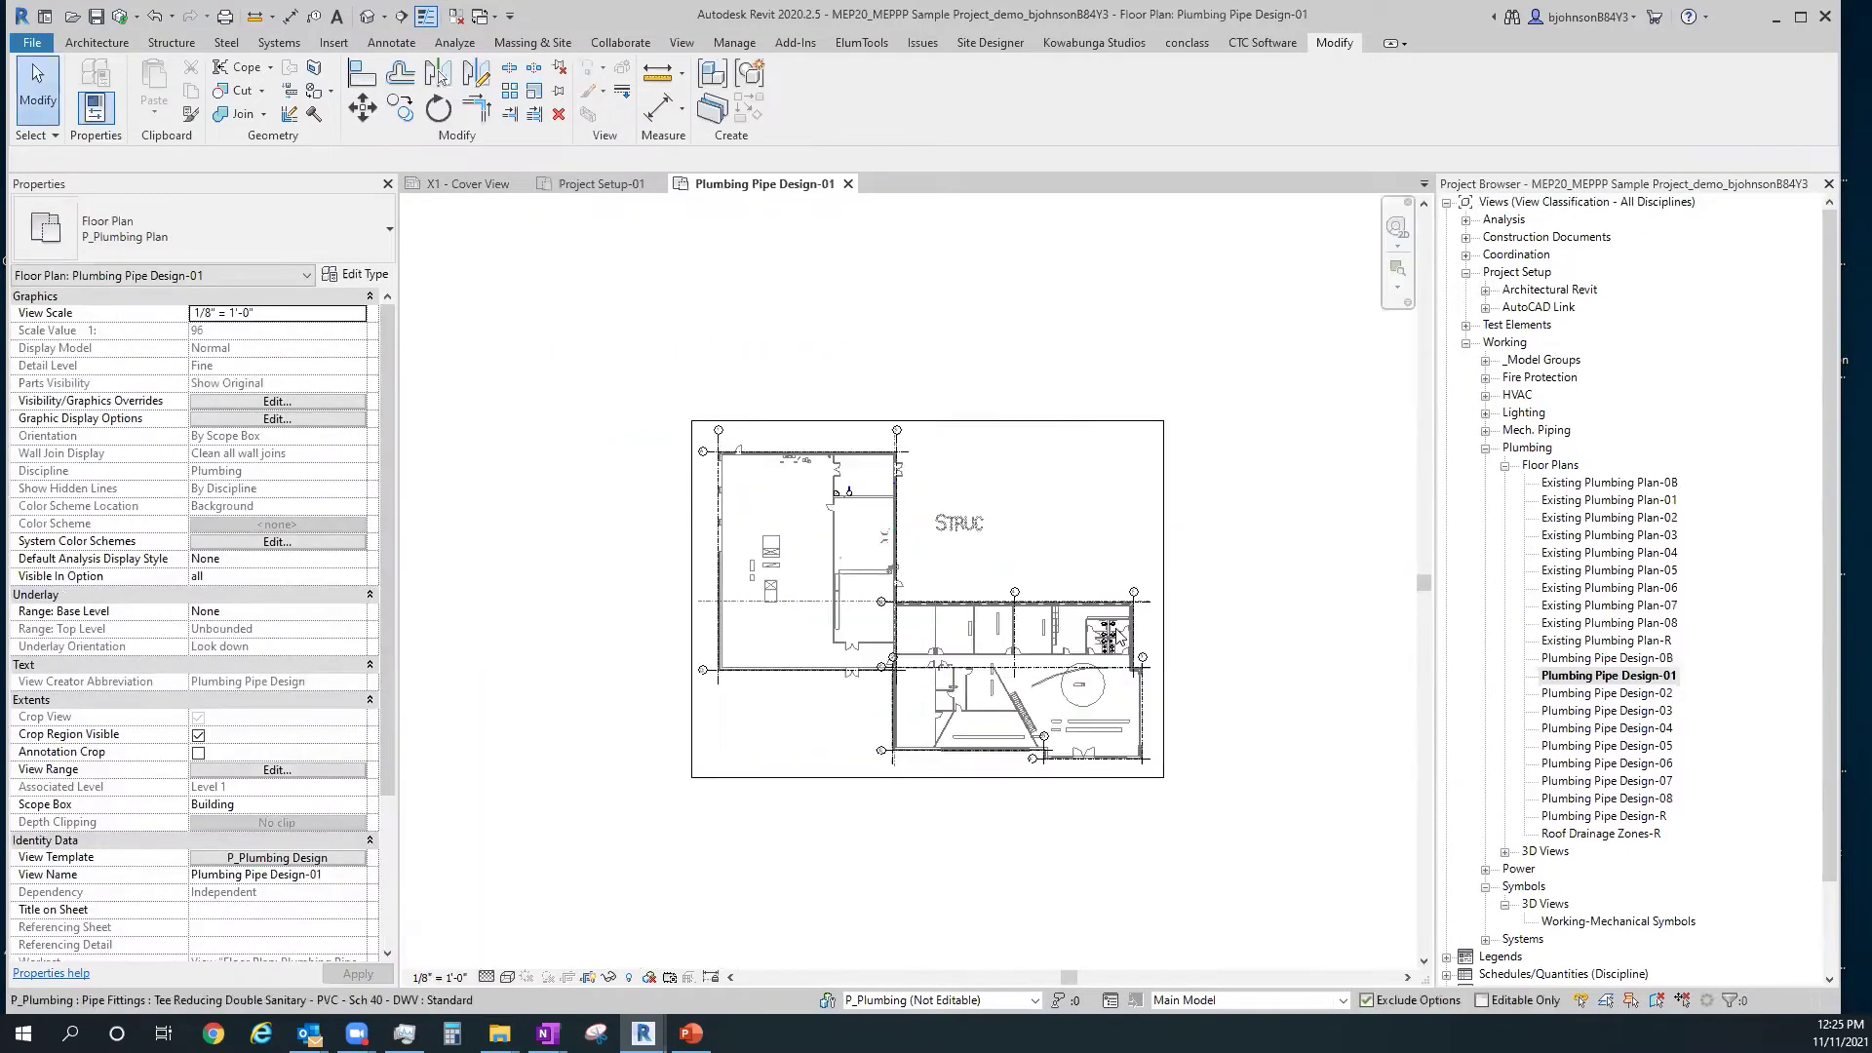
{"action": "scroll", "coordinate": [1117, 636], "scroll_direction": "up", "scroll_amount": 6}
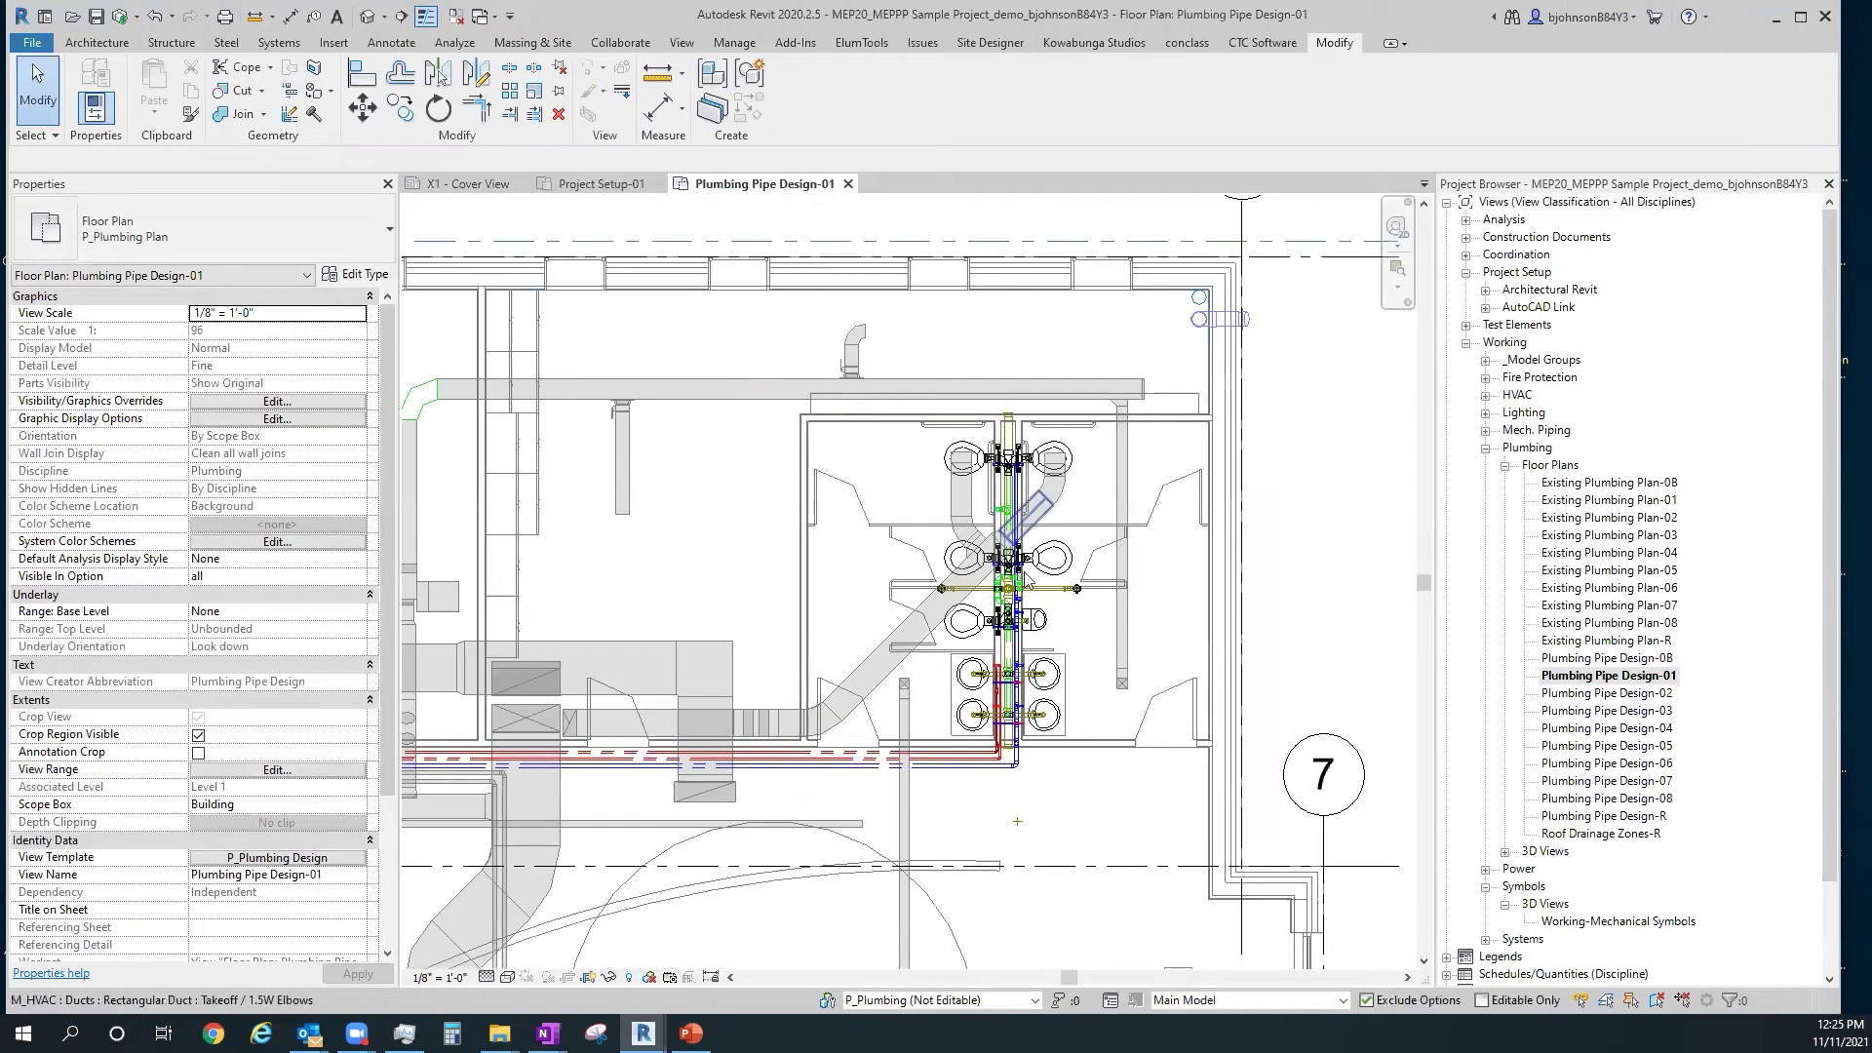
{"action": "scroll", "coordinate": [1019, 563], "scroll_direction": "up", "scroll_amount": 2}
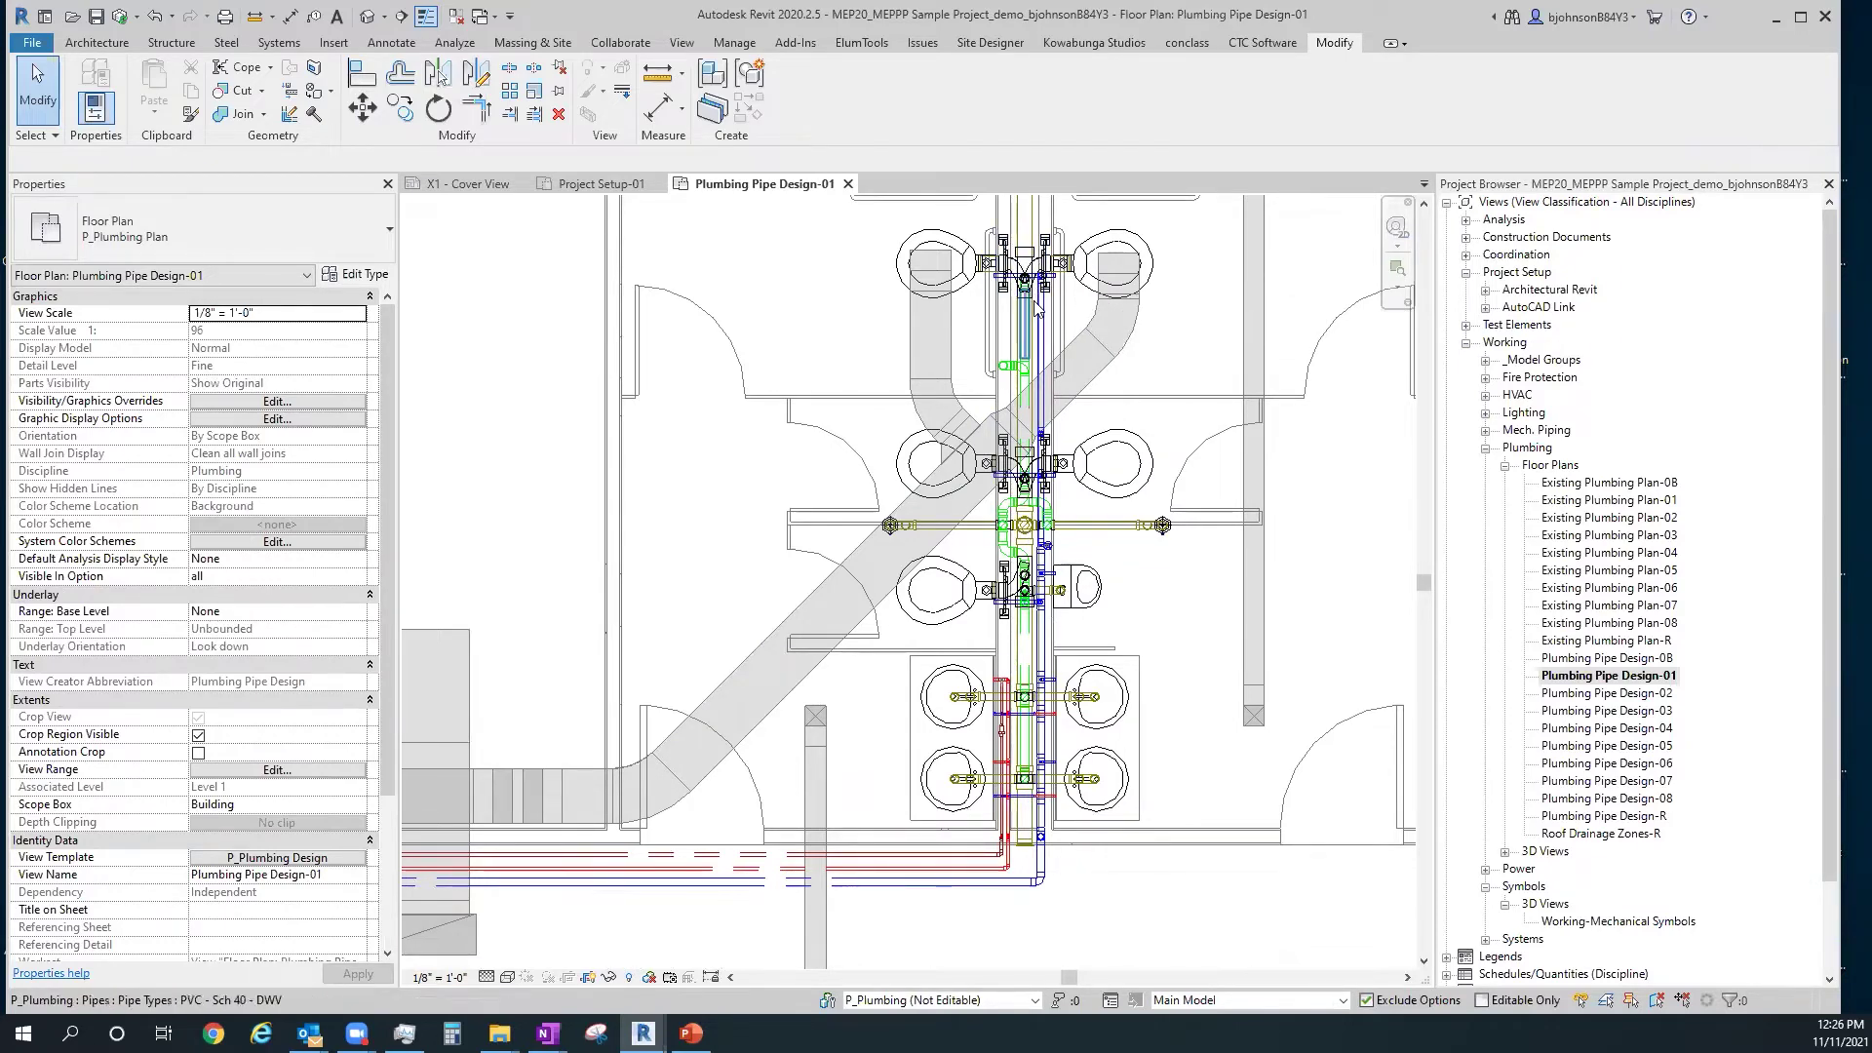
{"action": "left_click", "coordinate": [1033, 263]}
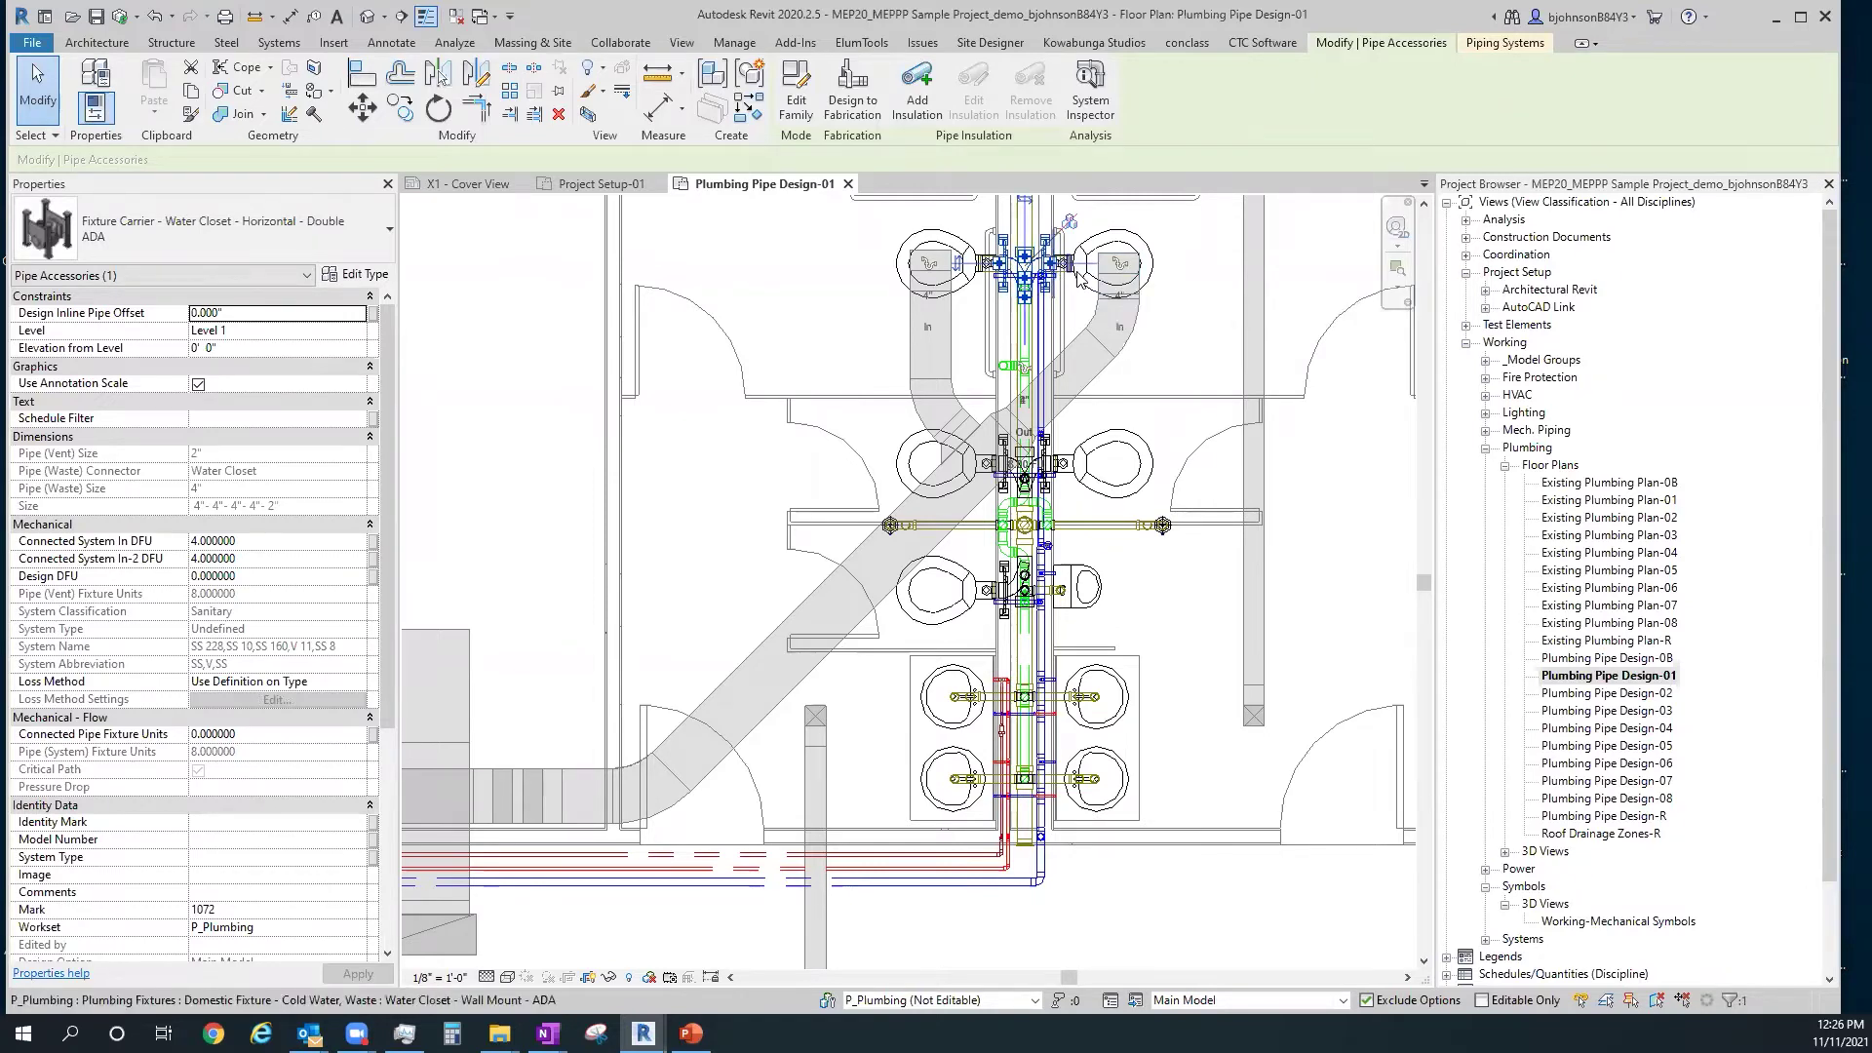
{"action": "left_click_drag", "start_coordinate": [1032, 265], "coordinate": [1055, 284]}
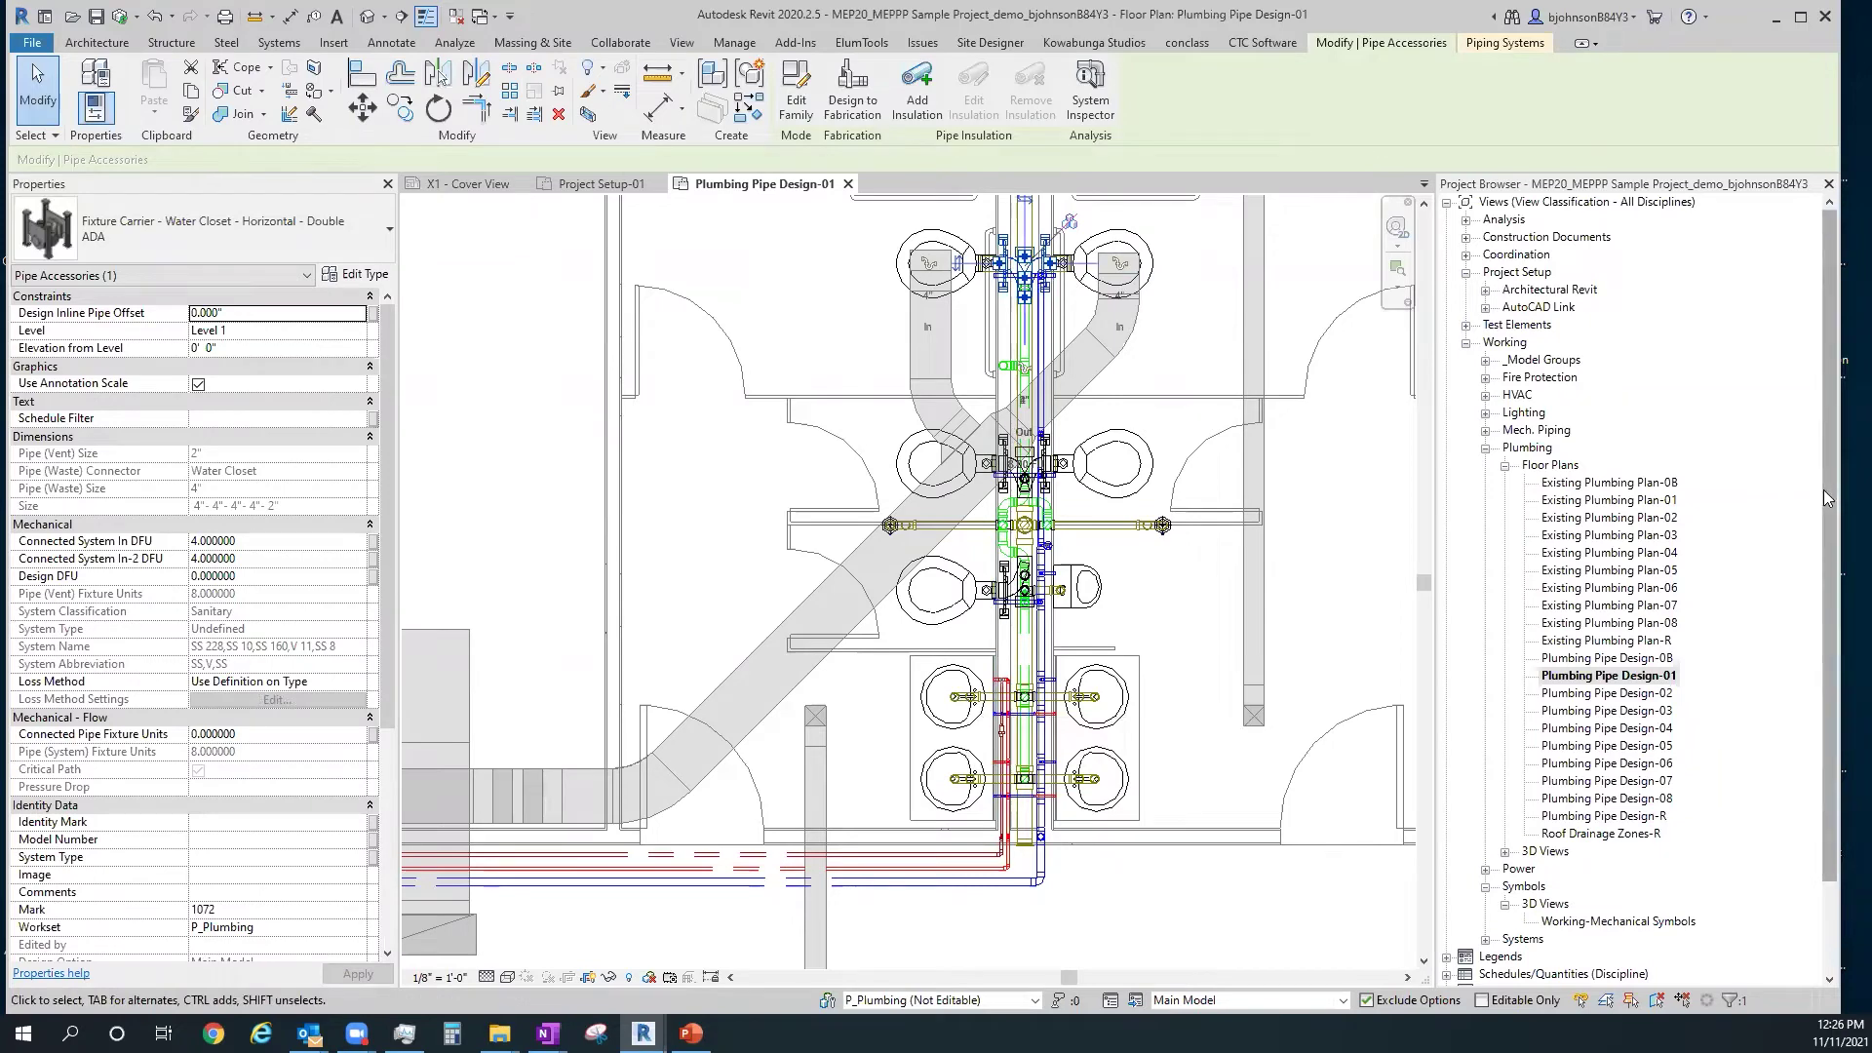
Expand the project's model groups and review the preassembled plumbing chase layouts and fixtures
{"action": "left_click_drag", "start_coordinate": [1826, 491], "coordinate": [1826, 642]}
{"action": "left_click", "coordinate": [1448, 956]}
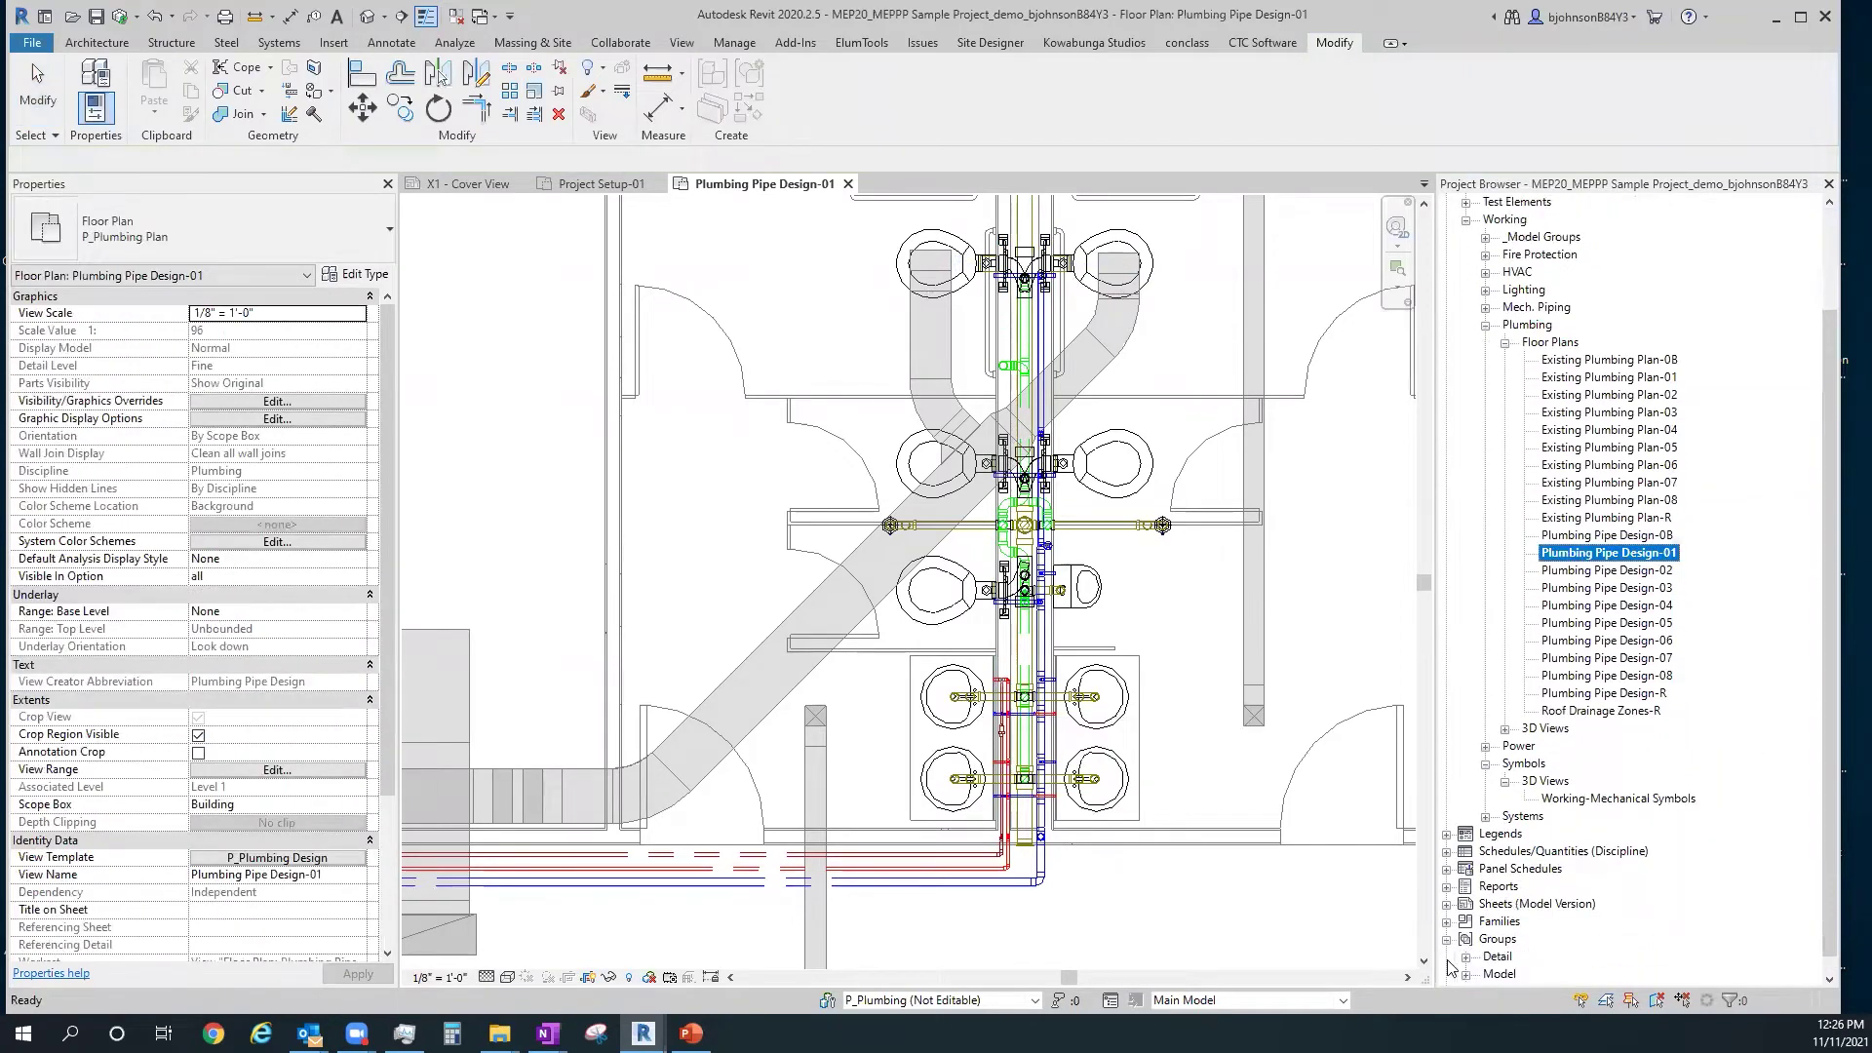
{"action": "left_click", "coordinate": [1467, 975]}
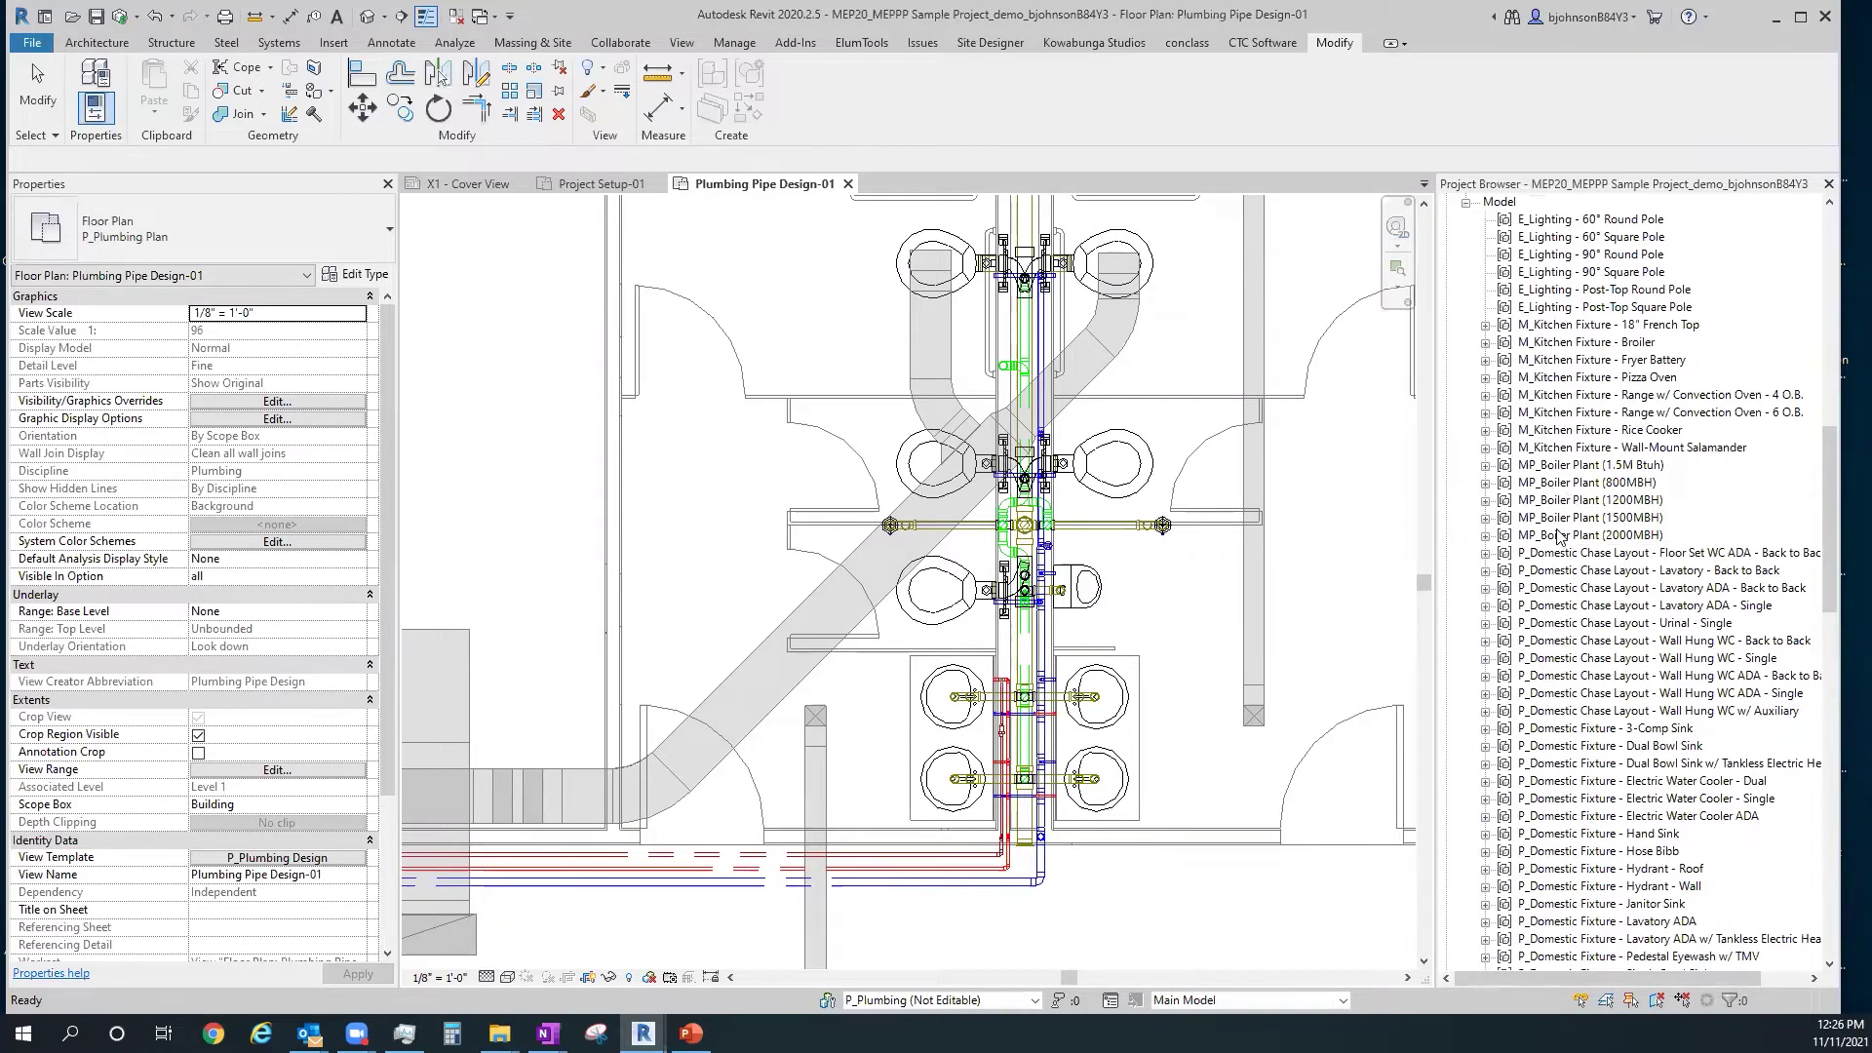
{"action": "scroll", "coordinate": [1560, 536], "scroll_direction": "down", "scroll_amount": 3}
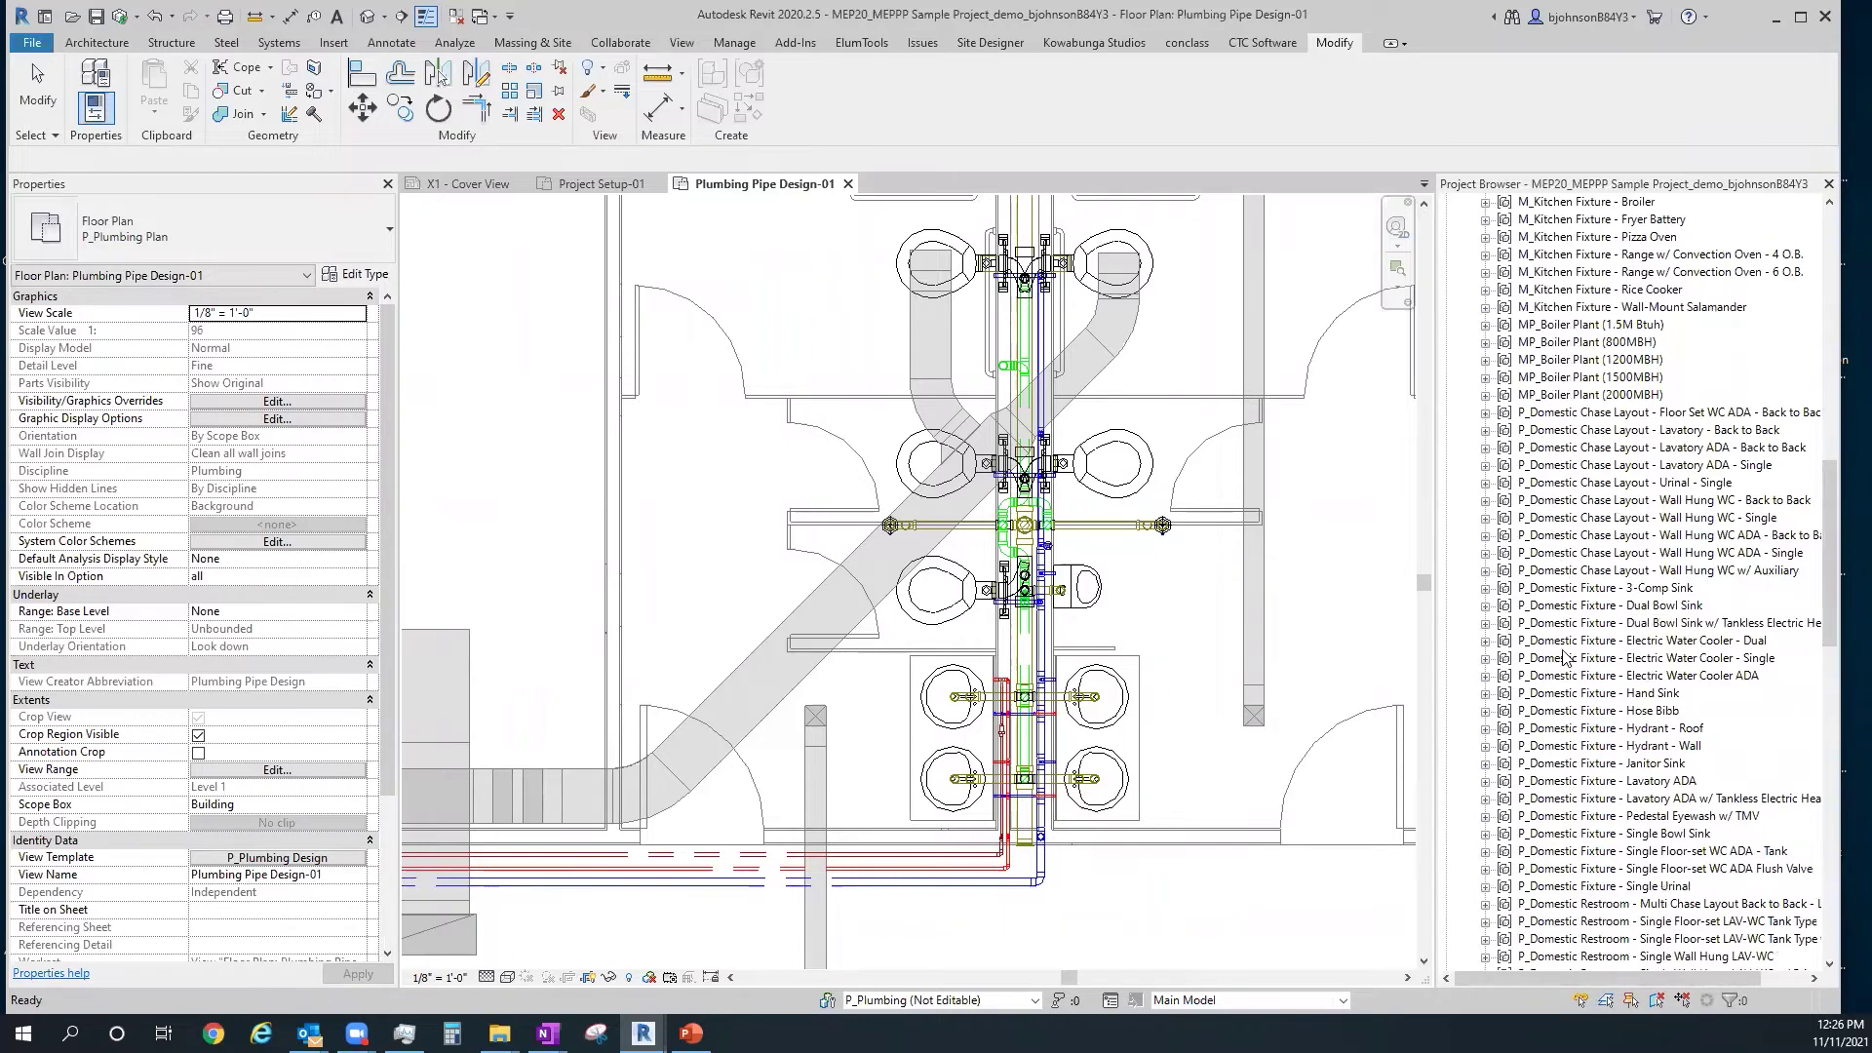
{"action": "scroll", "coordinate": [1071, 573], "scroll_direction": "down", "scroll_amount": 1}
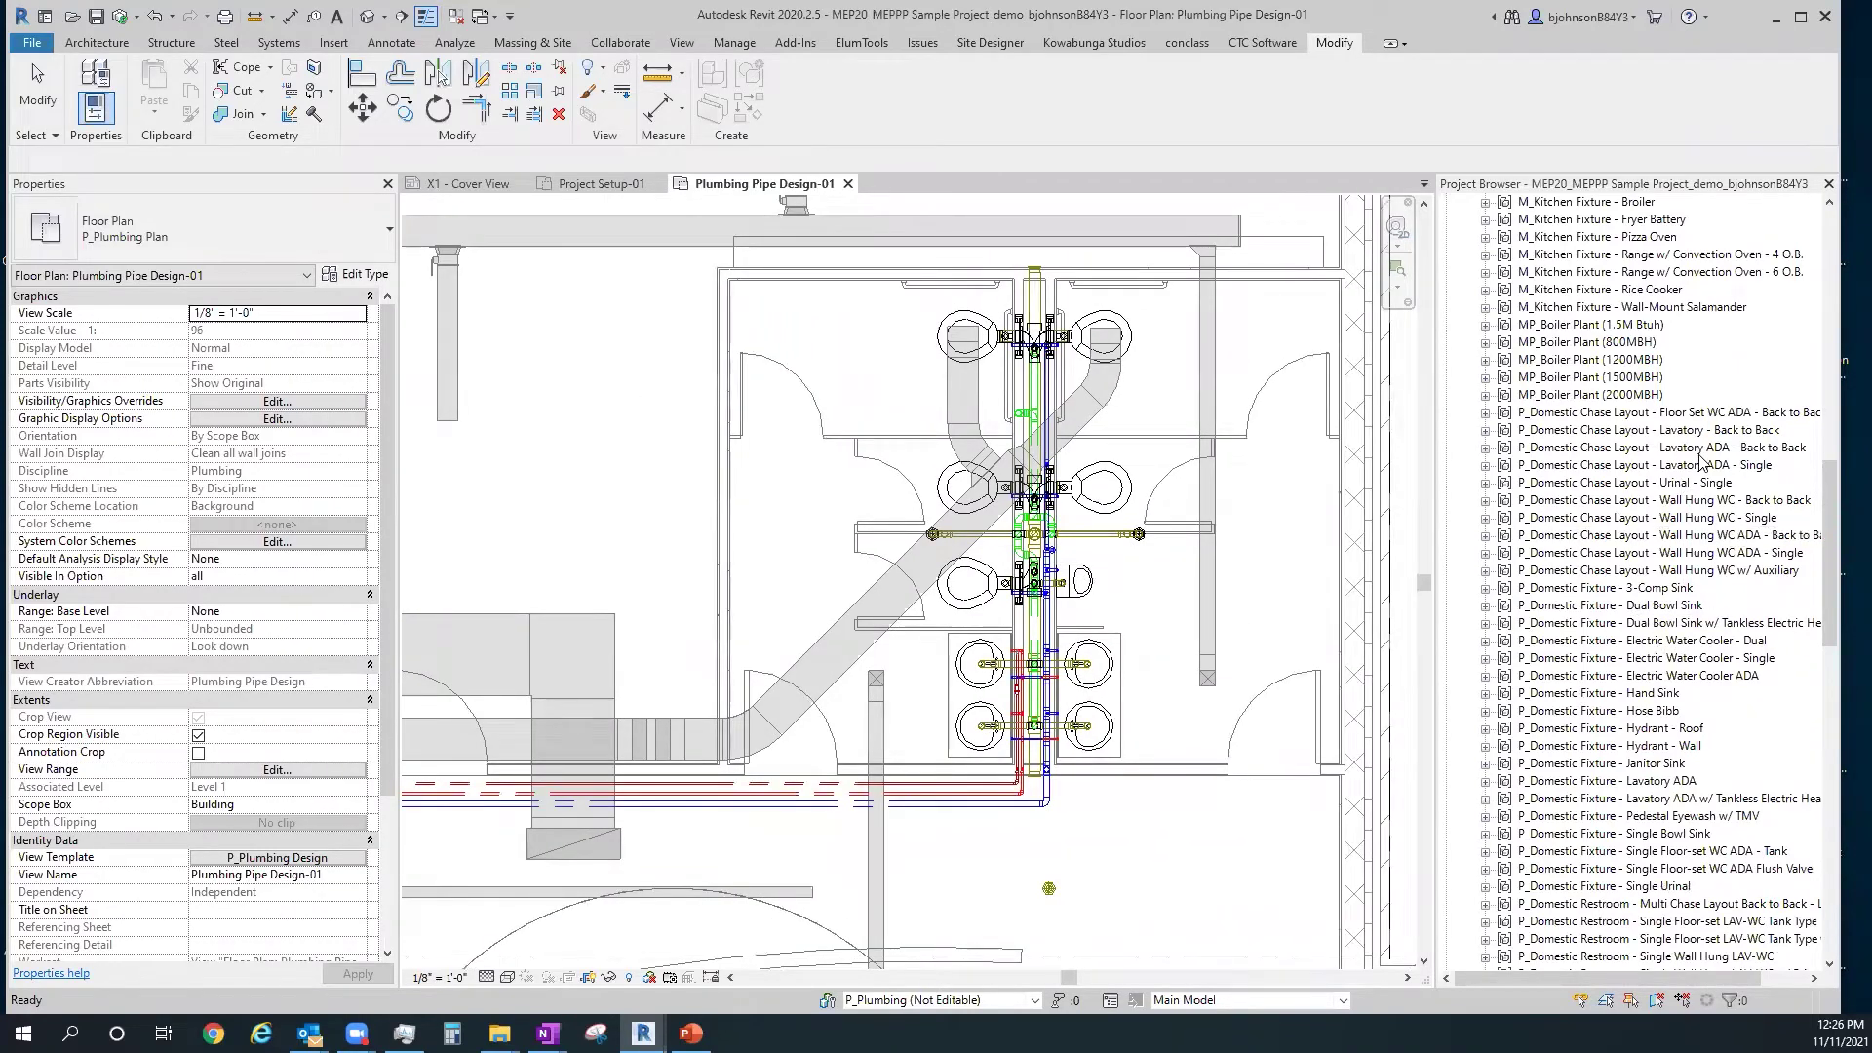
Place the model group P_Domestic Chase Layout - Wall Hung WC ADA - Back to Back in the restroom's upper right area
{"action": "left_click", "coordinate": [1704, 535]}
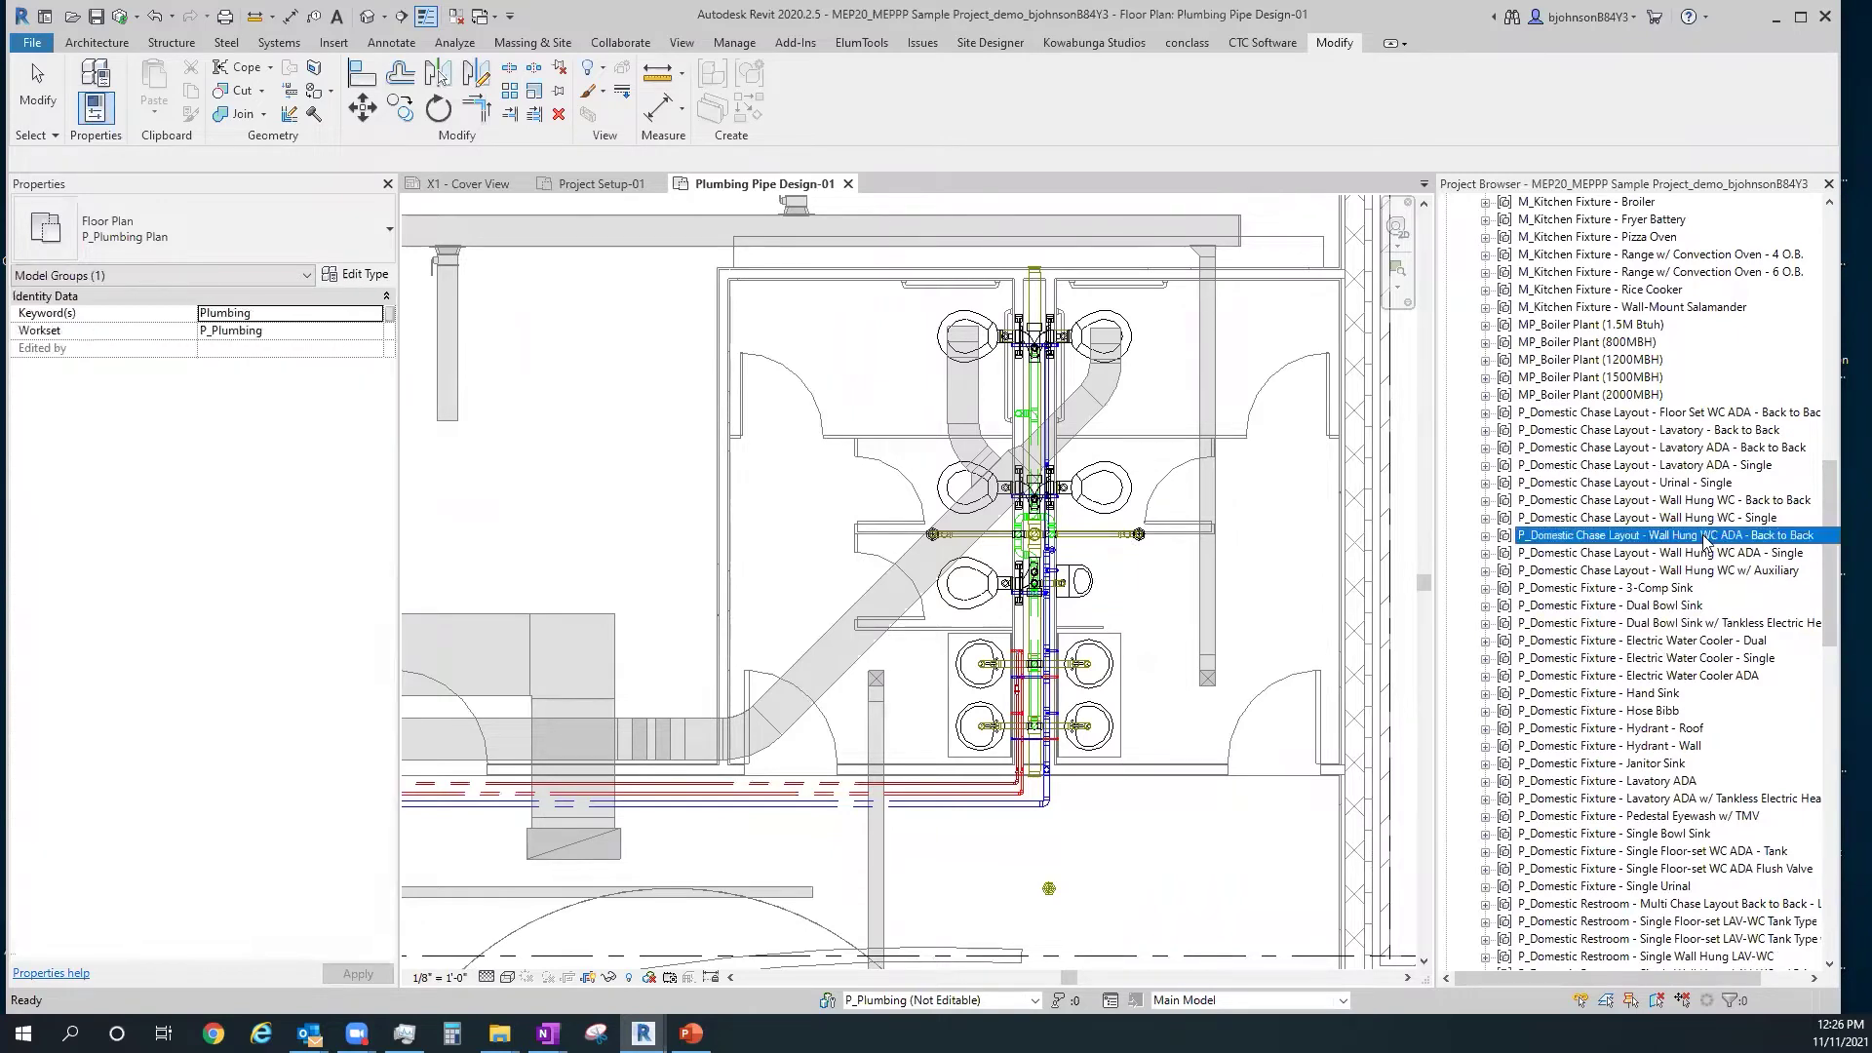
{"action": "left_click_drag", "start_coordinate": [1728, 536], "coordinate": [1263, 351]}
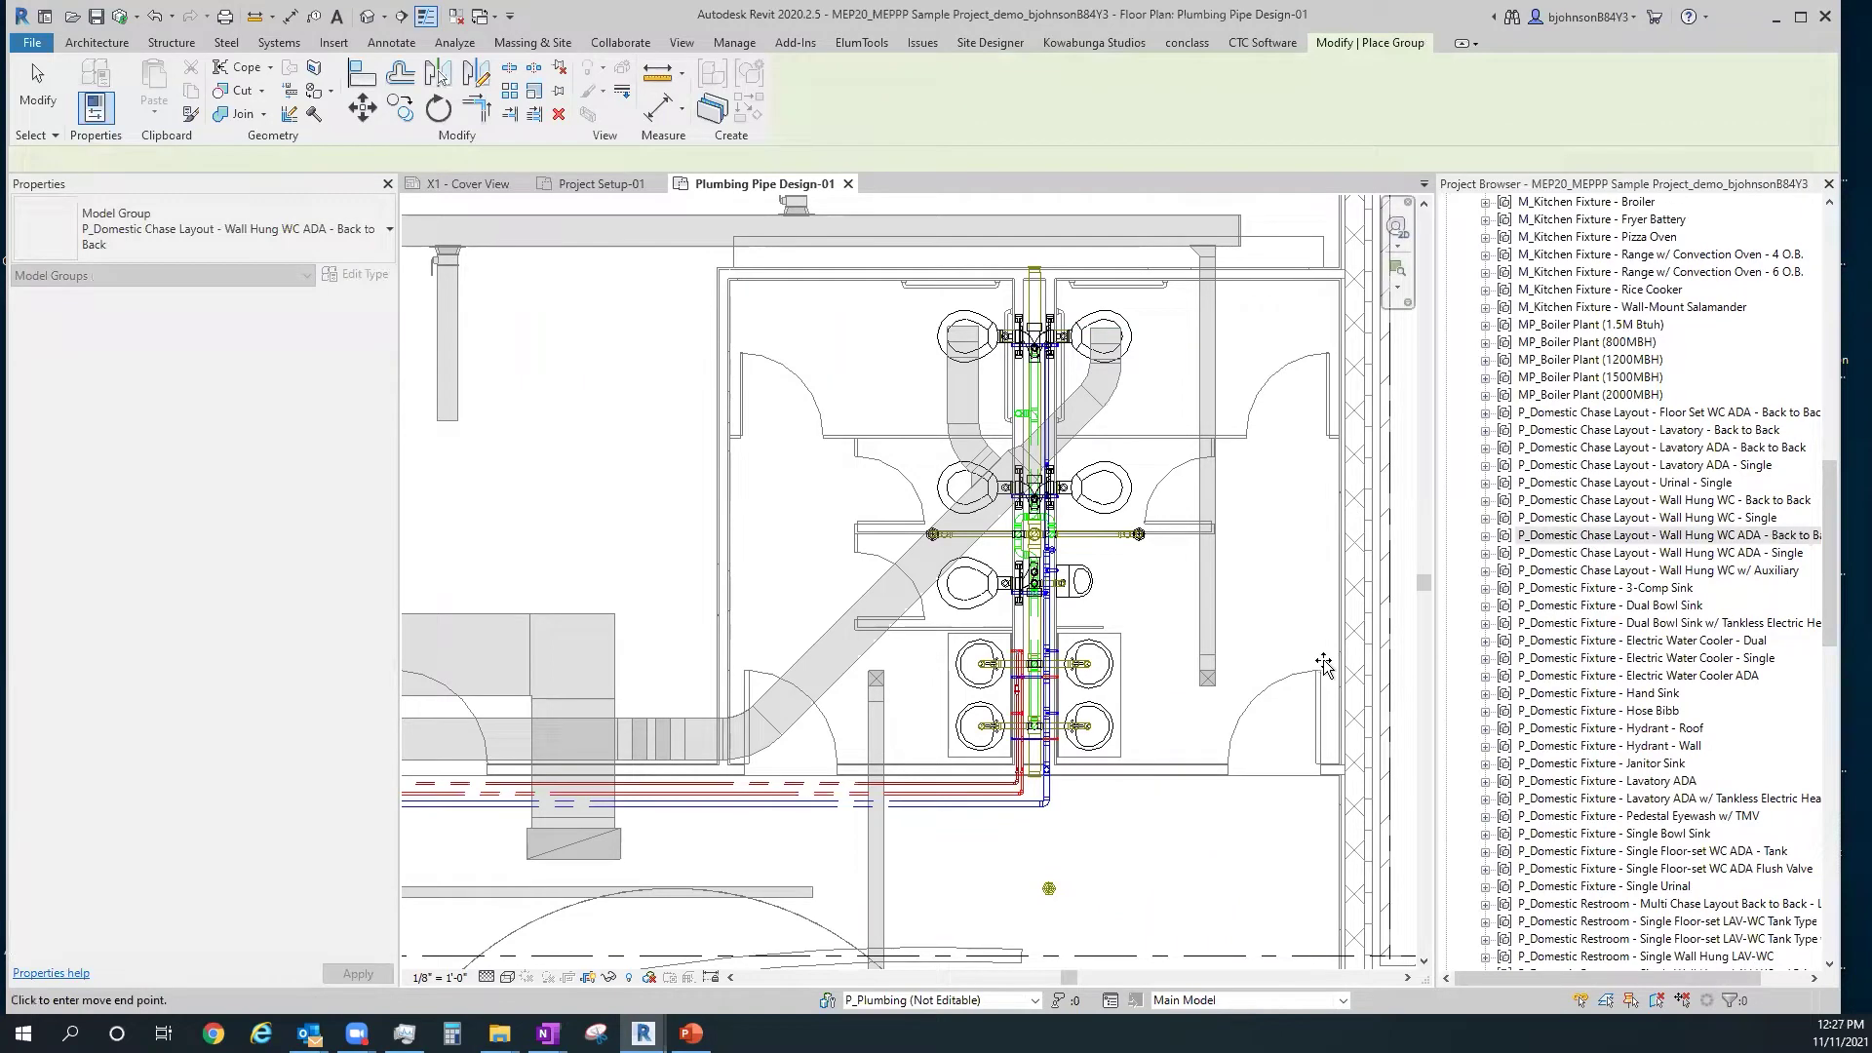
{"action": "left_click", "coordinate": [1250, 341]}
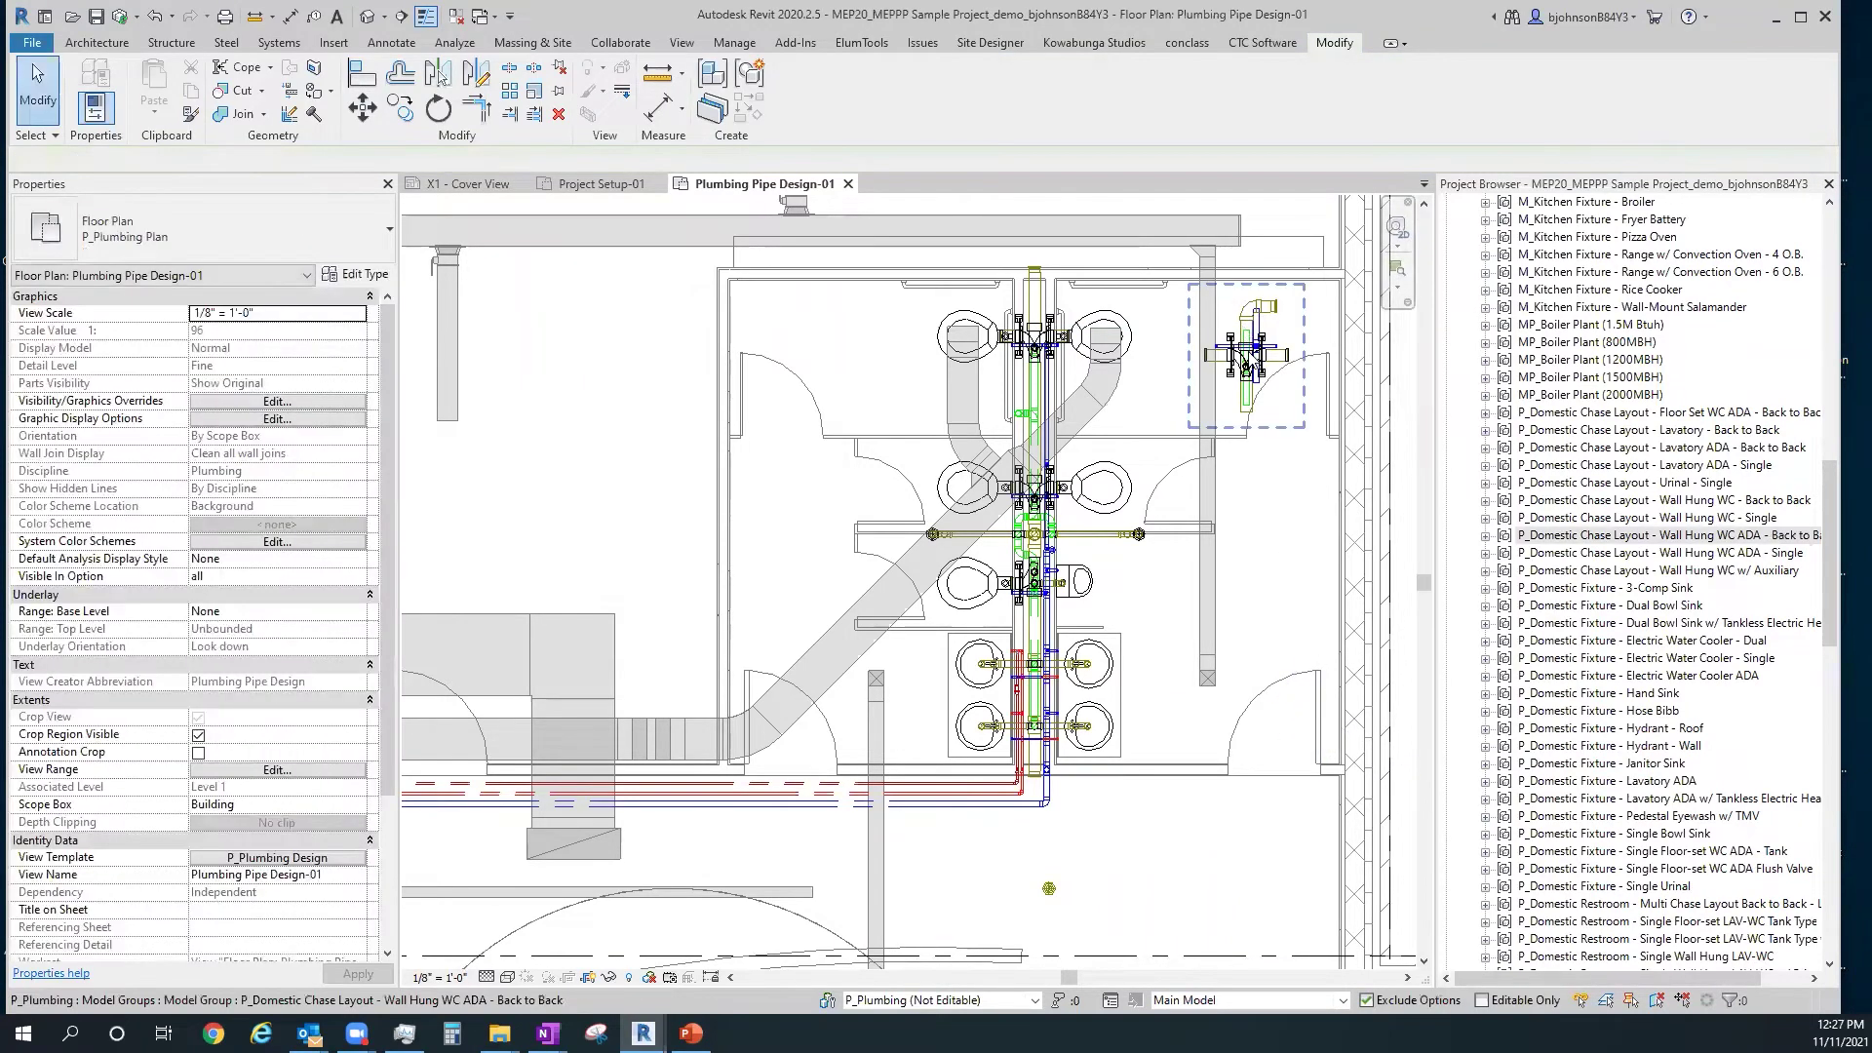
Ungroup the placed Wall Hung WC ADA - Back to Back chase layout into separate elements
{"action": "scroll", "coordinate": [1257, 341], "scroll_direction": "up", "scroll_amount": 4}
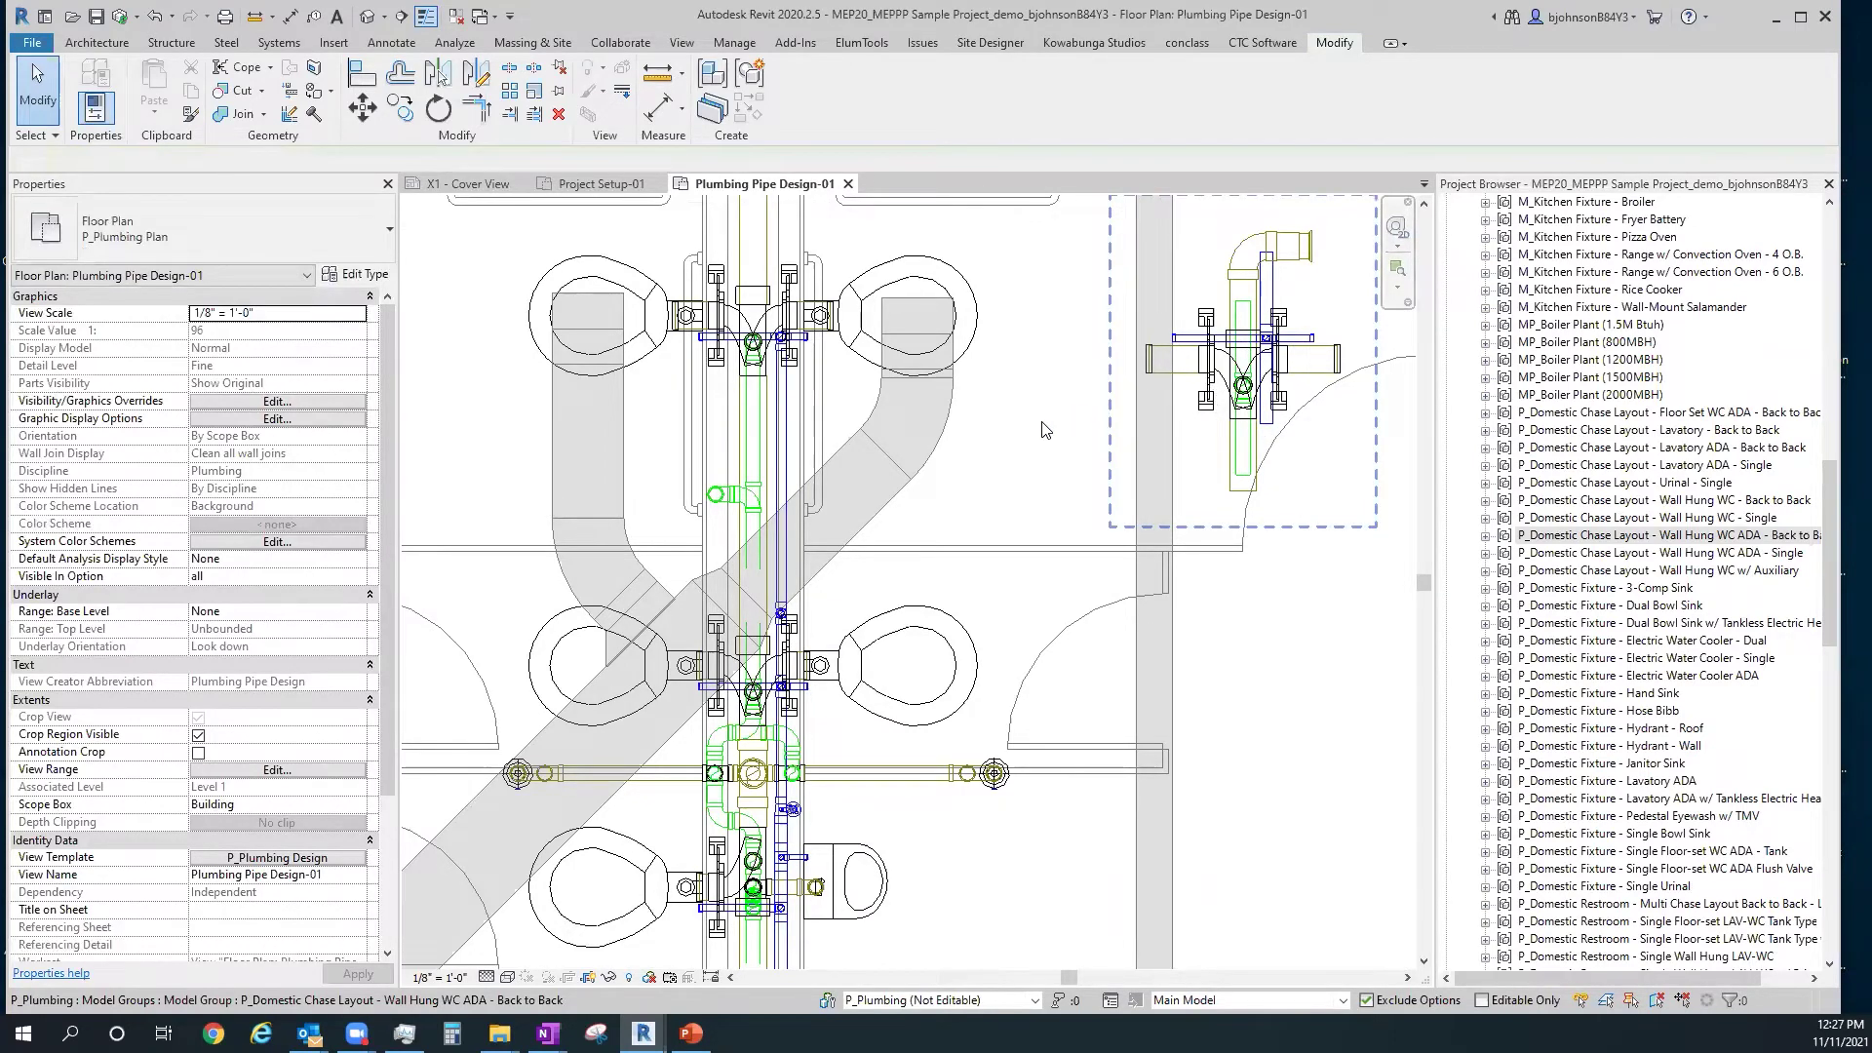
{"action": "scroll", "coordinate": [1045, 431], "scroll_direction": "down", "scroll_amount": 3}
{"action": "left_click", "coordinate": [1160, 390]}
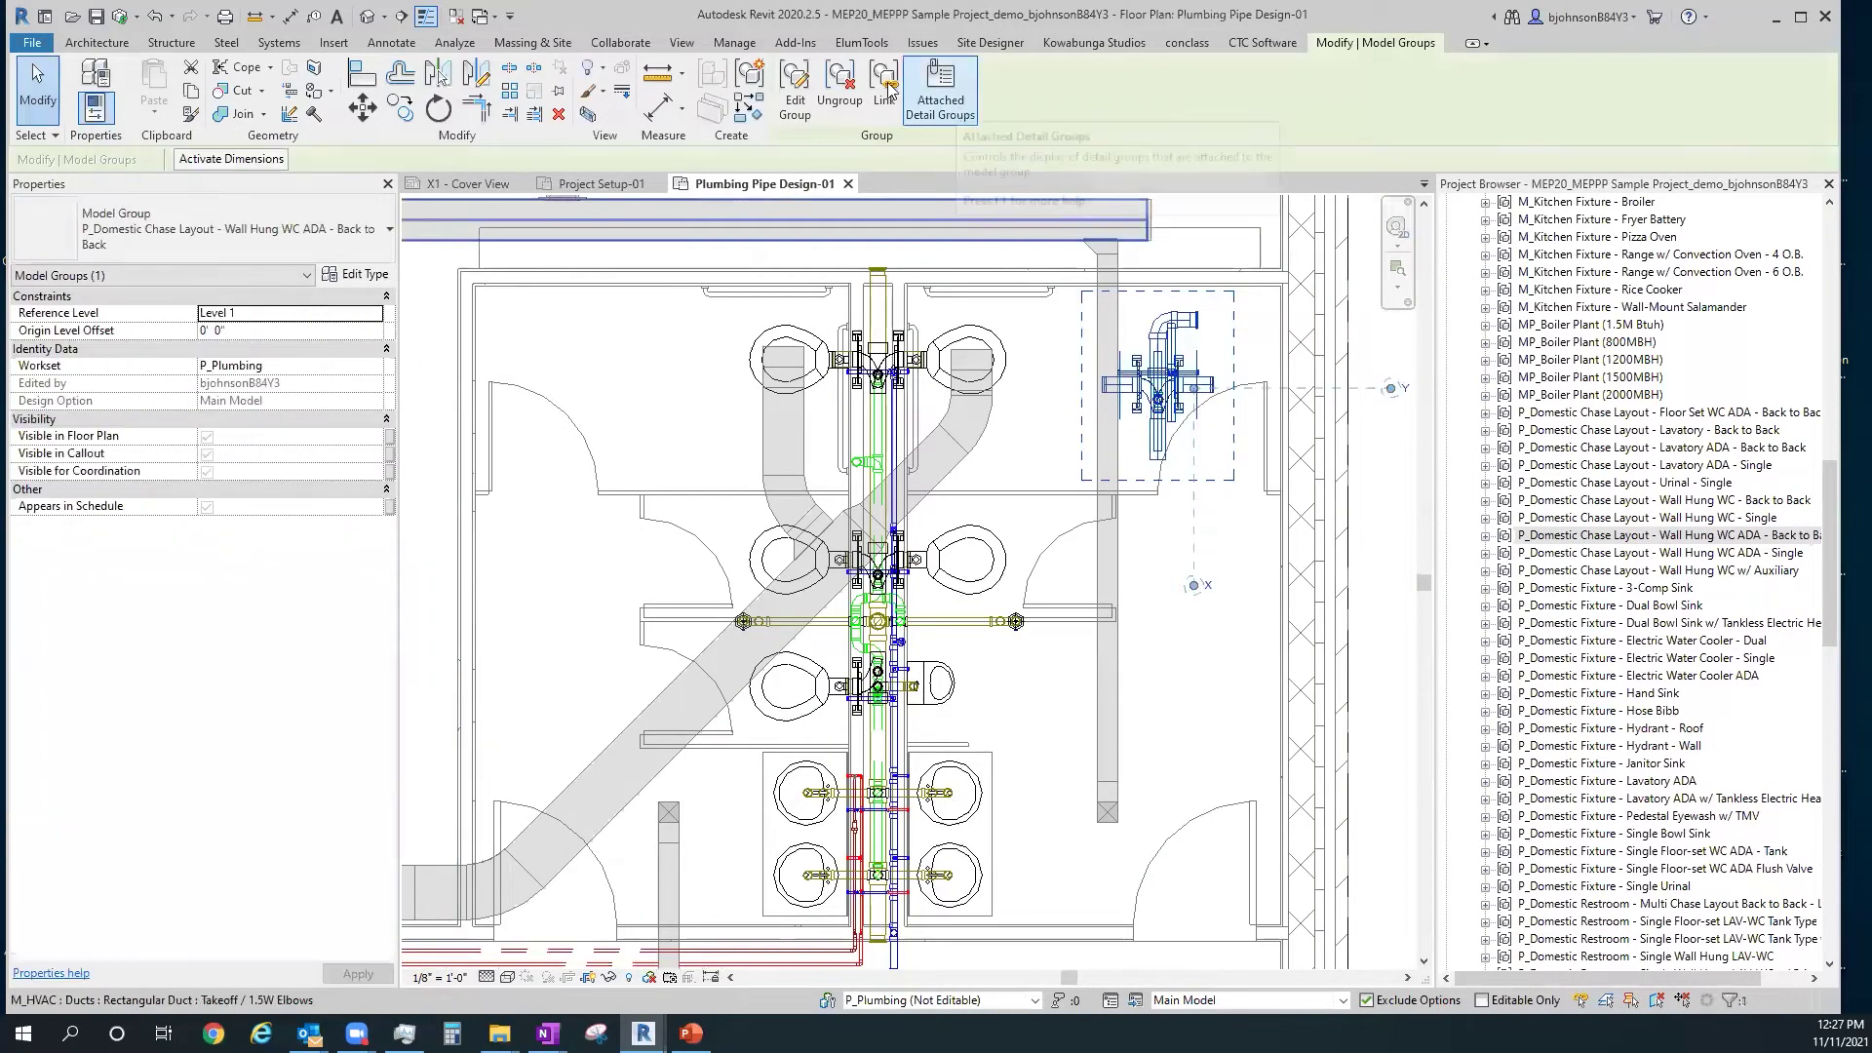
{"action": "left_click", "coordinate": [839, 88]}
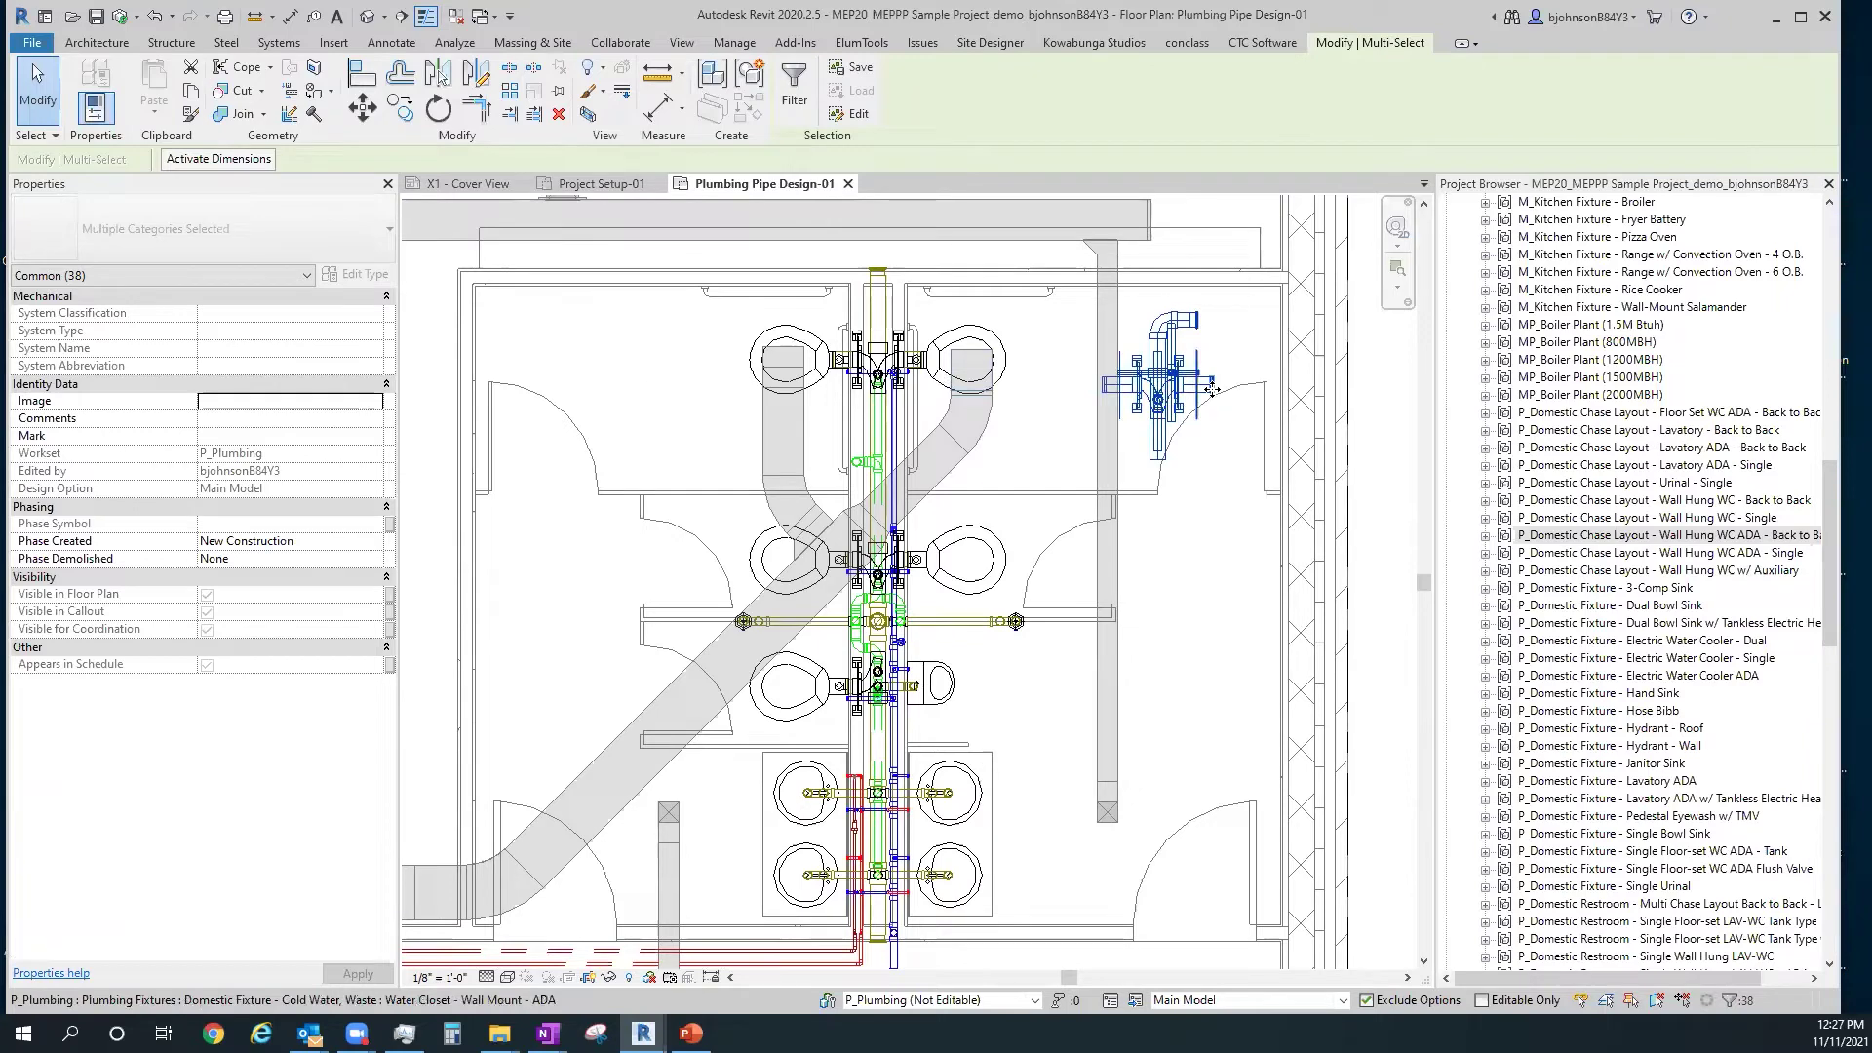
{"action": "key", "text": "a"}
{"action": "key", "text": "l"}
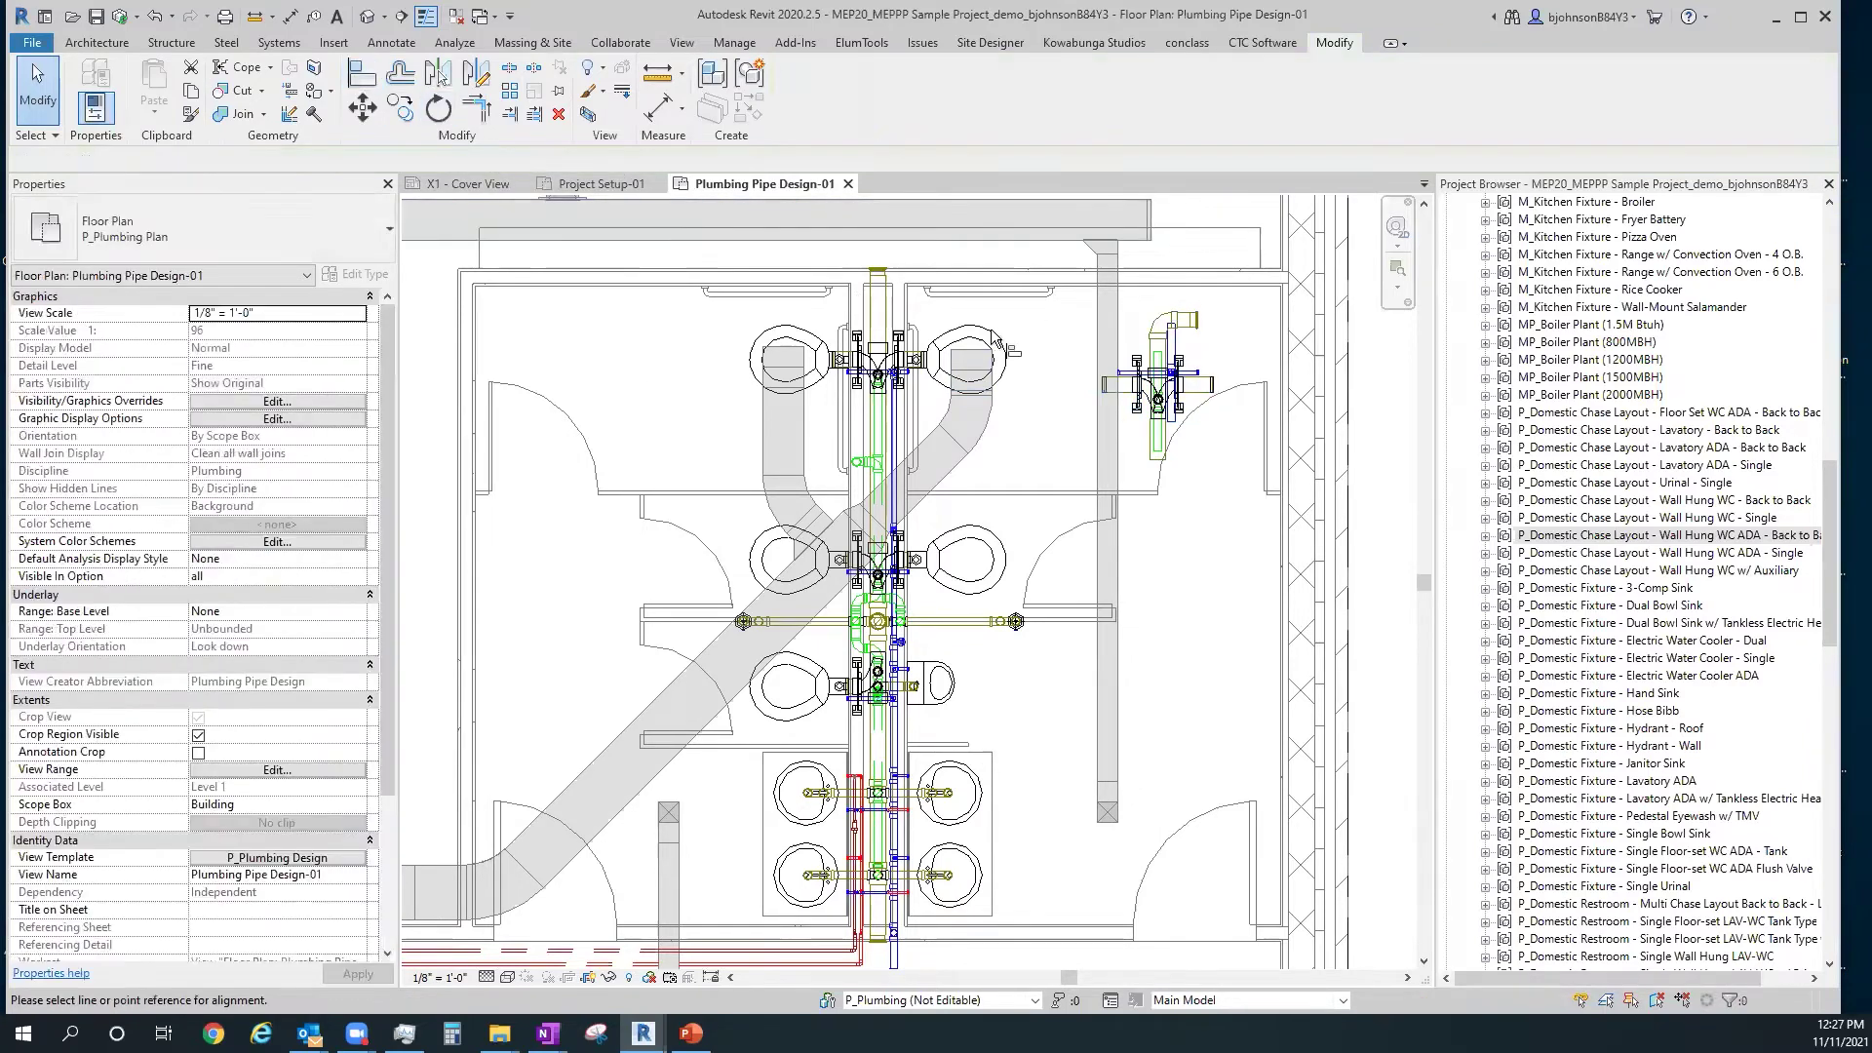
{"action": "left_click", "coordinate": [1295, 349]}
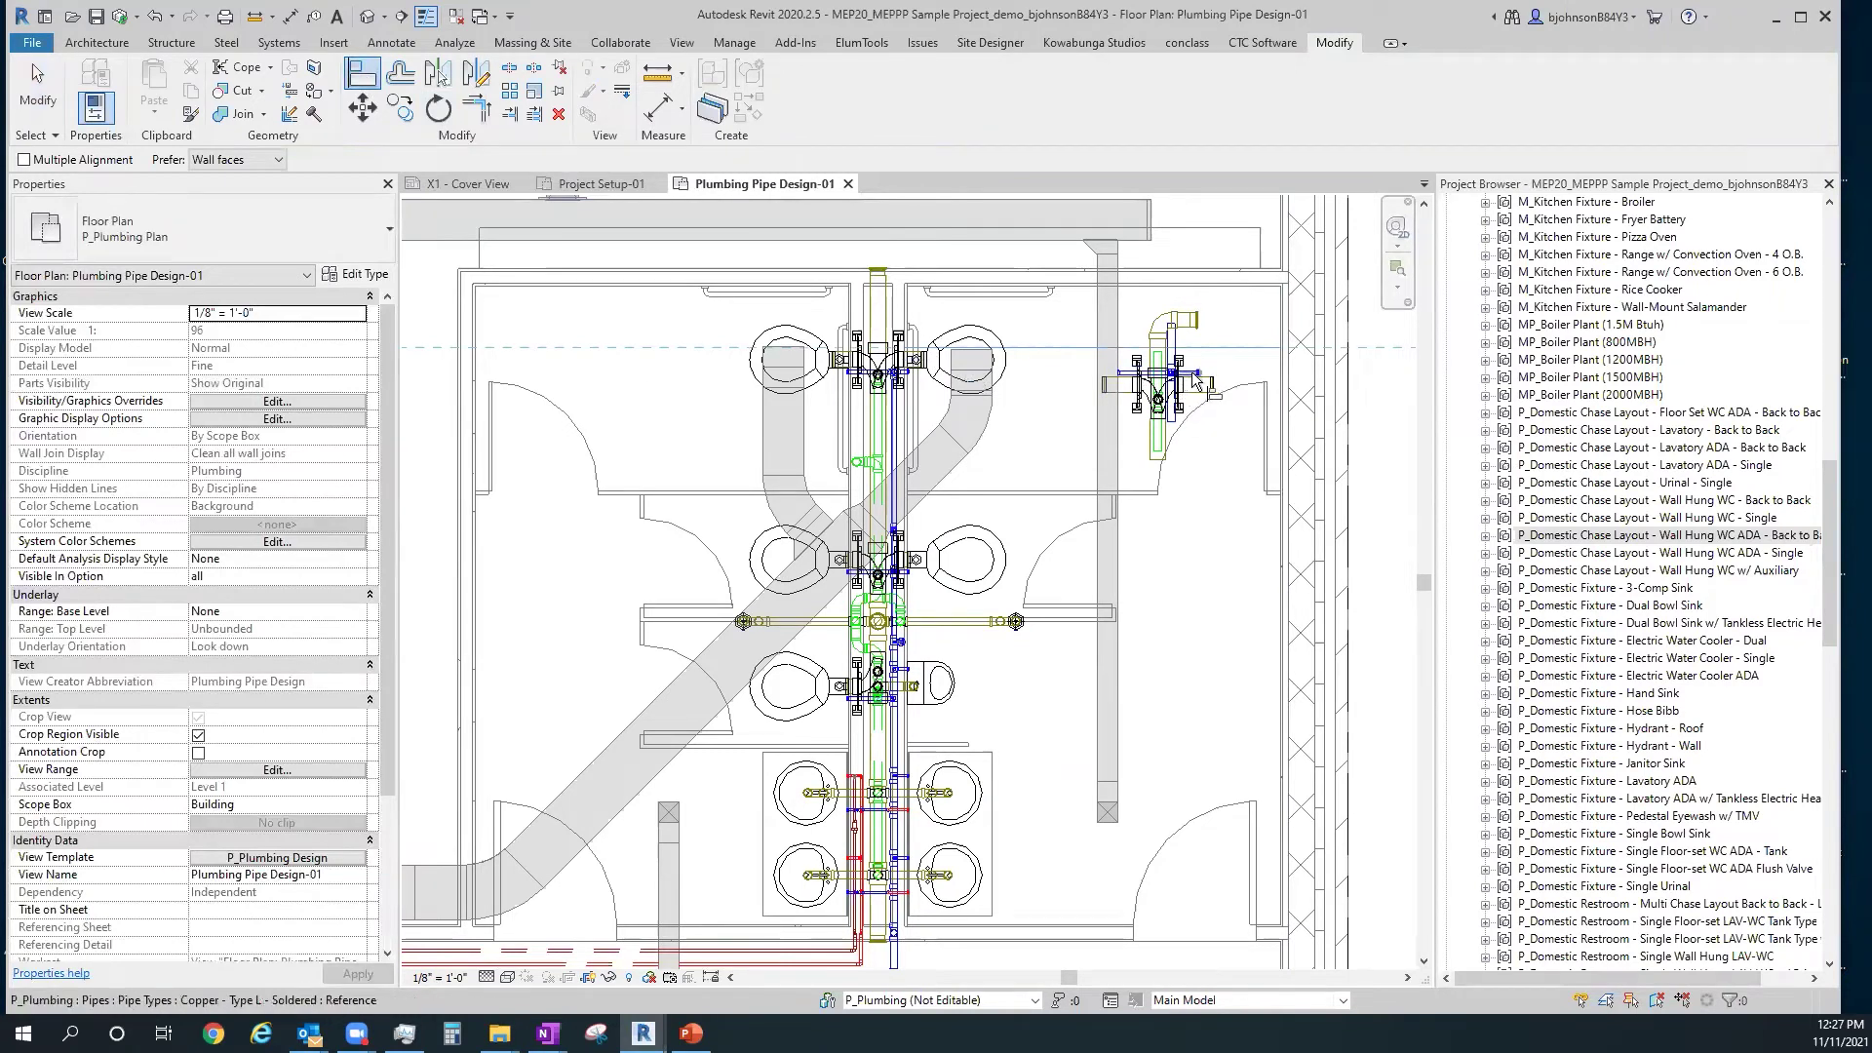
{"action": "scroll", "coordinate": [1129, 506], "scroll_direction": "up", "scroll_amount": 2}
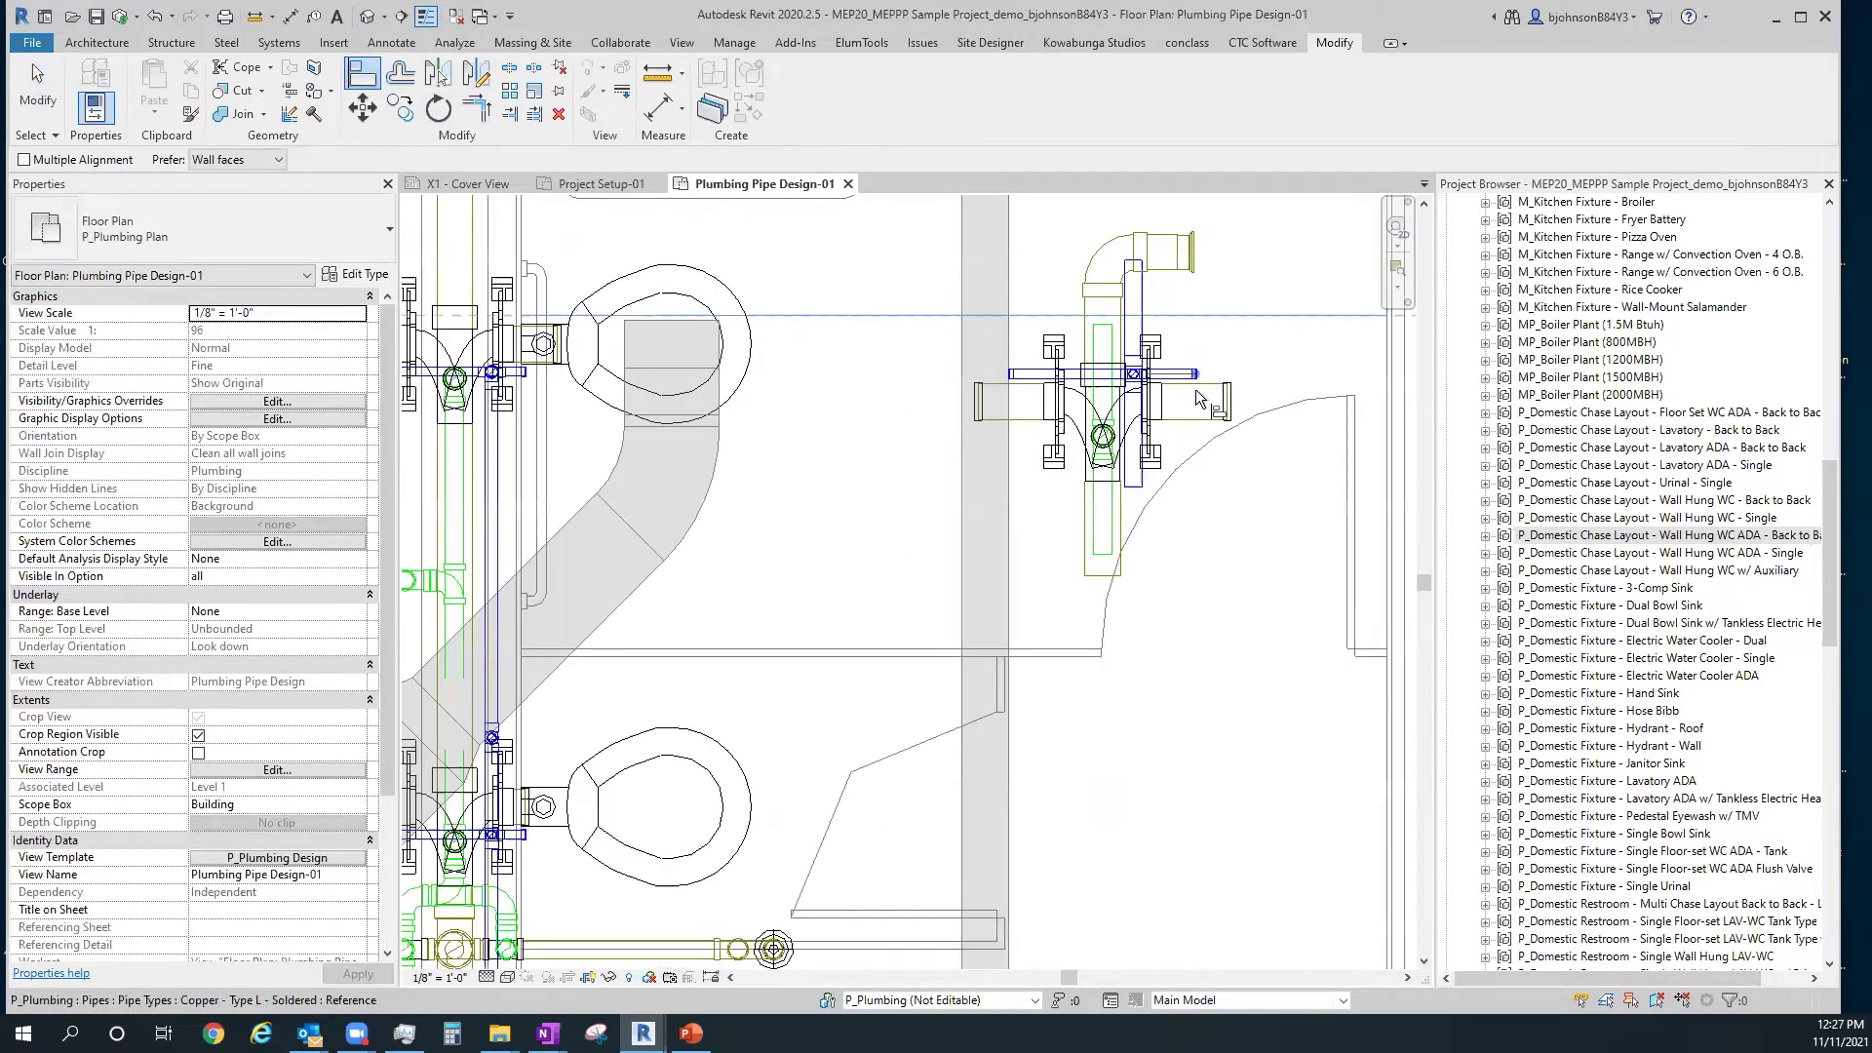
{"action": "scroll", "coordinate": [1151, 491], "scroll_direction": "up", "scroll_amount": 2}
{"action": "key", "text": "Escape"}
{"action": "key", "text": "Escape"}
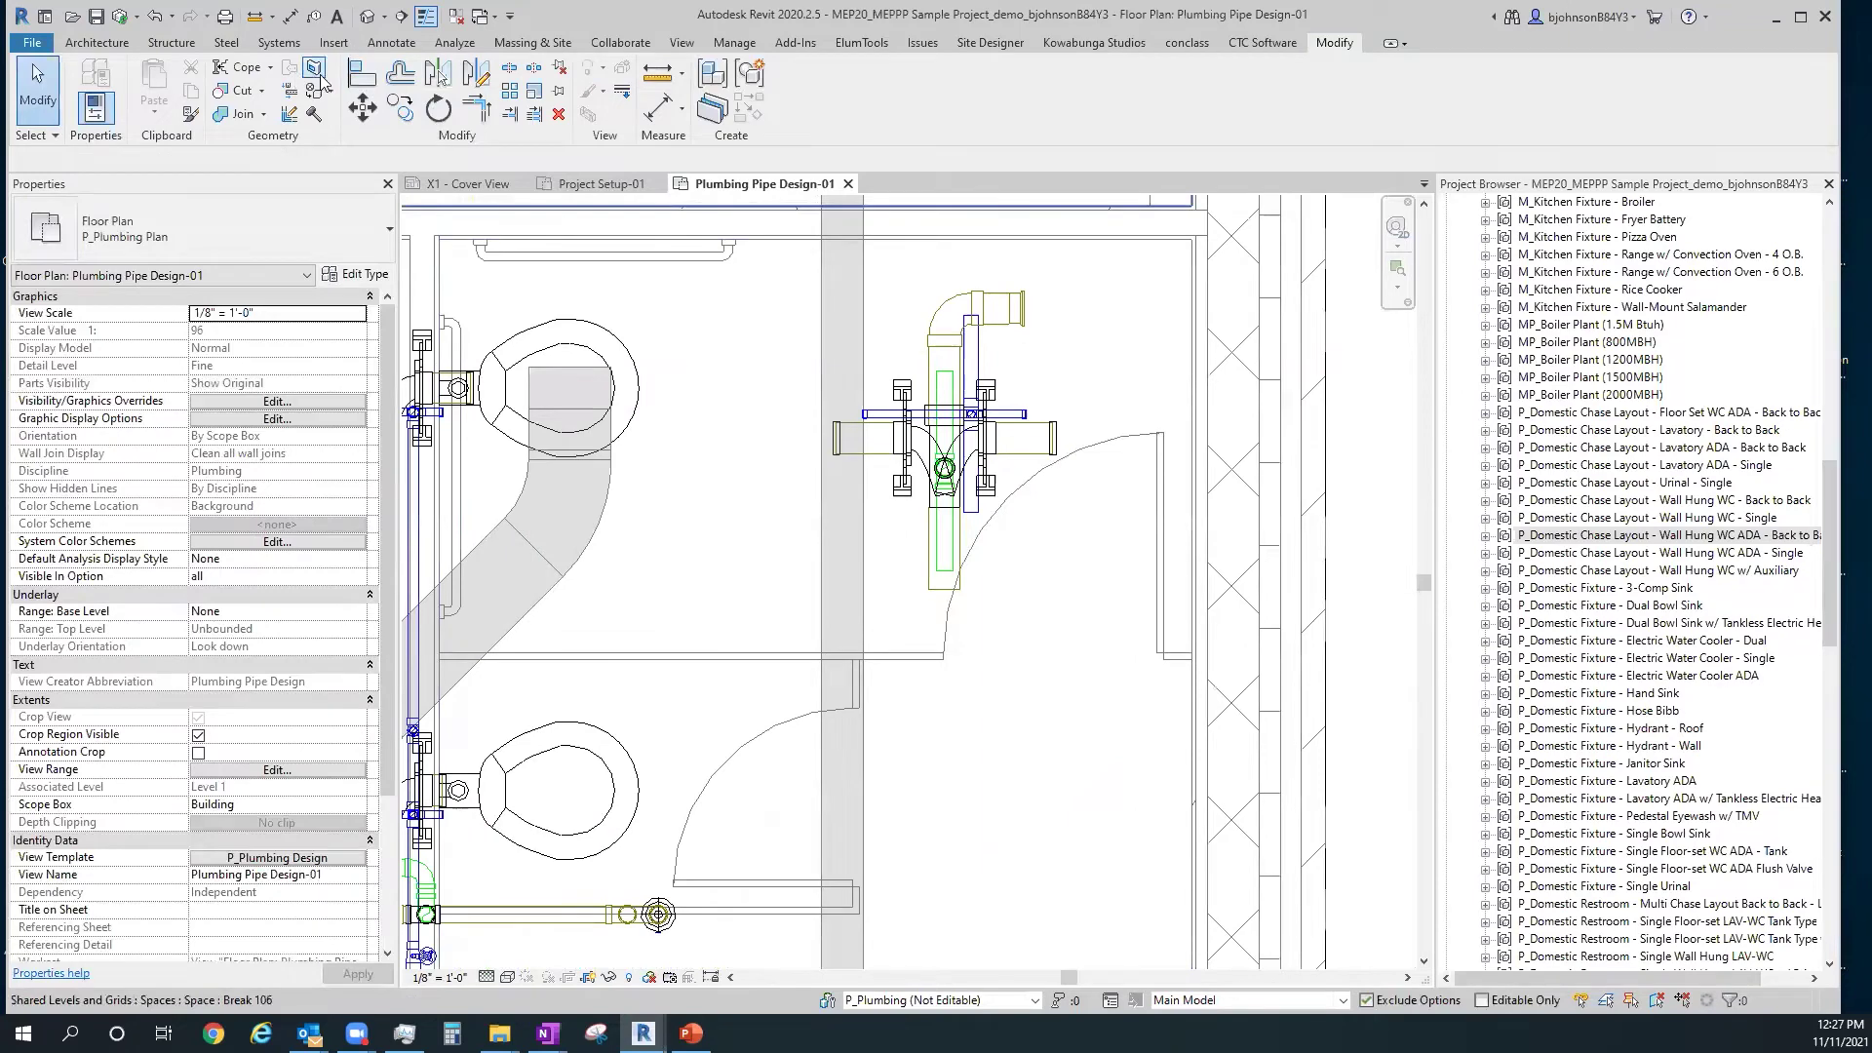
Align the ungrouped carrier's stub-out pipes to the exterior wall's inner face, and the carrier to the upper water closet's centreline
{"action": "left_click", "coordinate": [358, 83]}
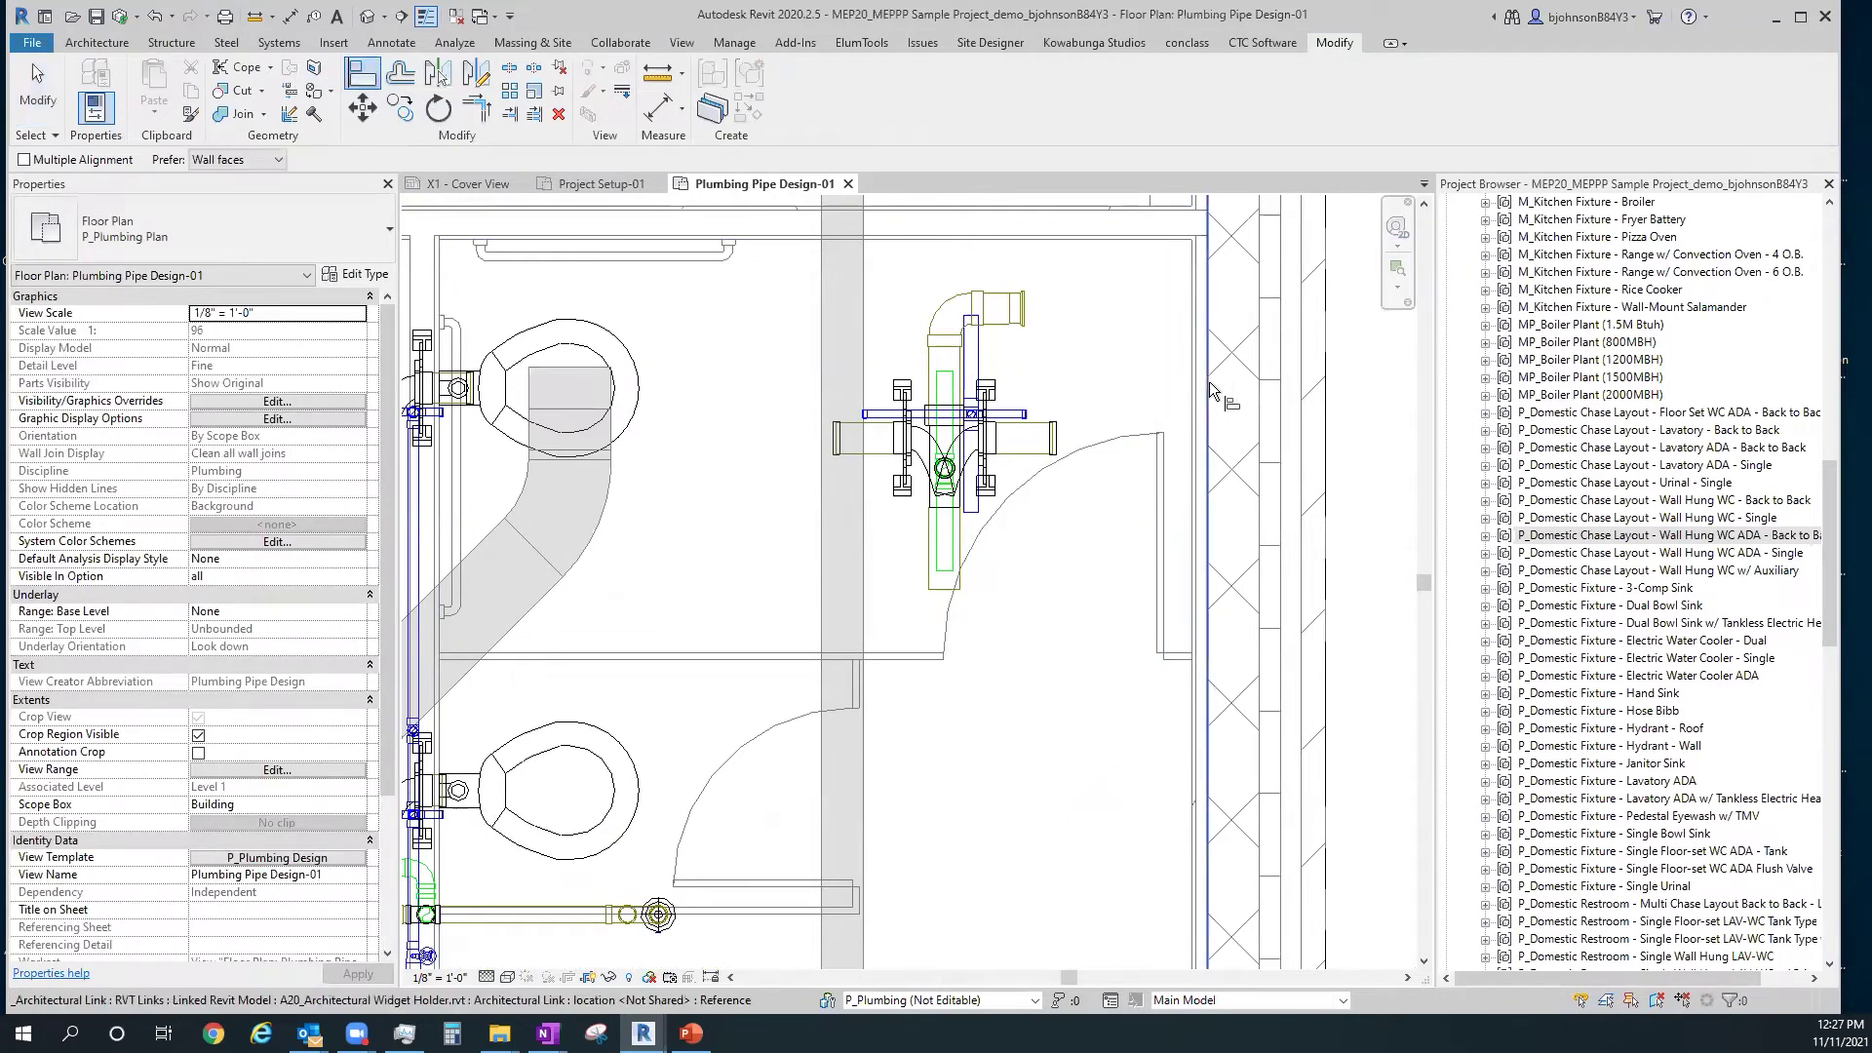
{"action": "left_click", "coordinate": [1021, 388]}
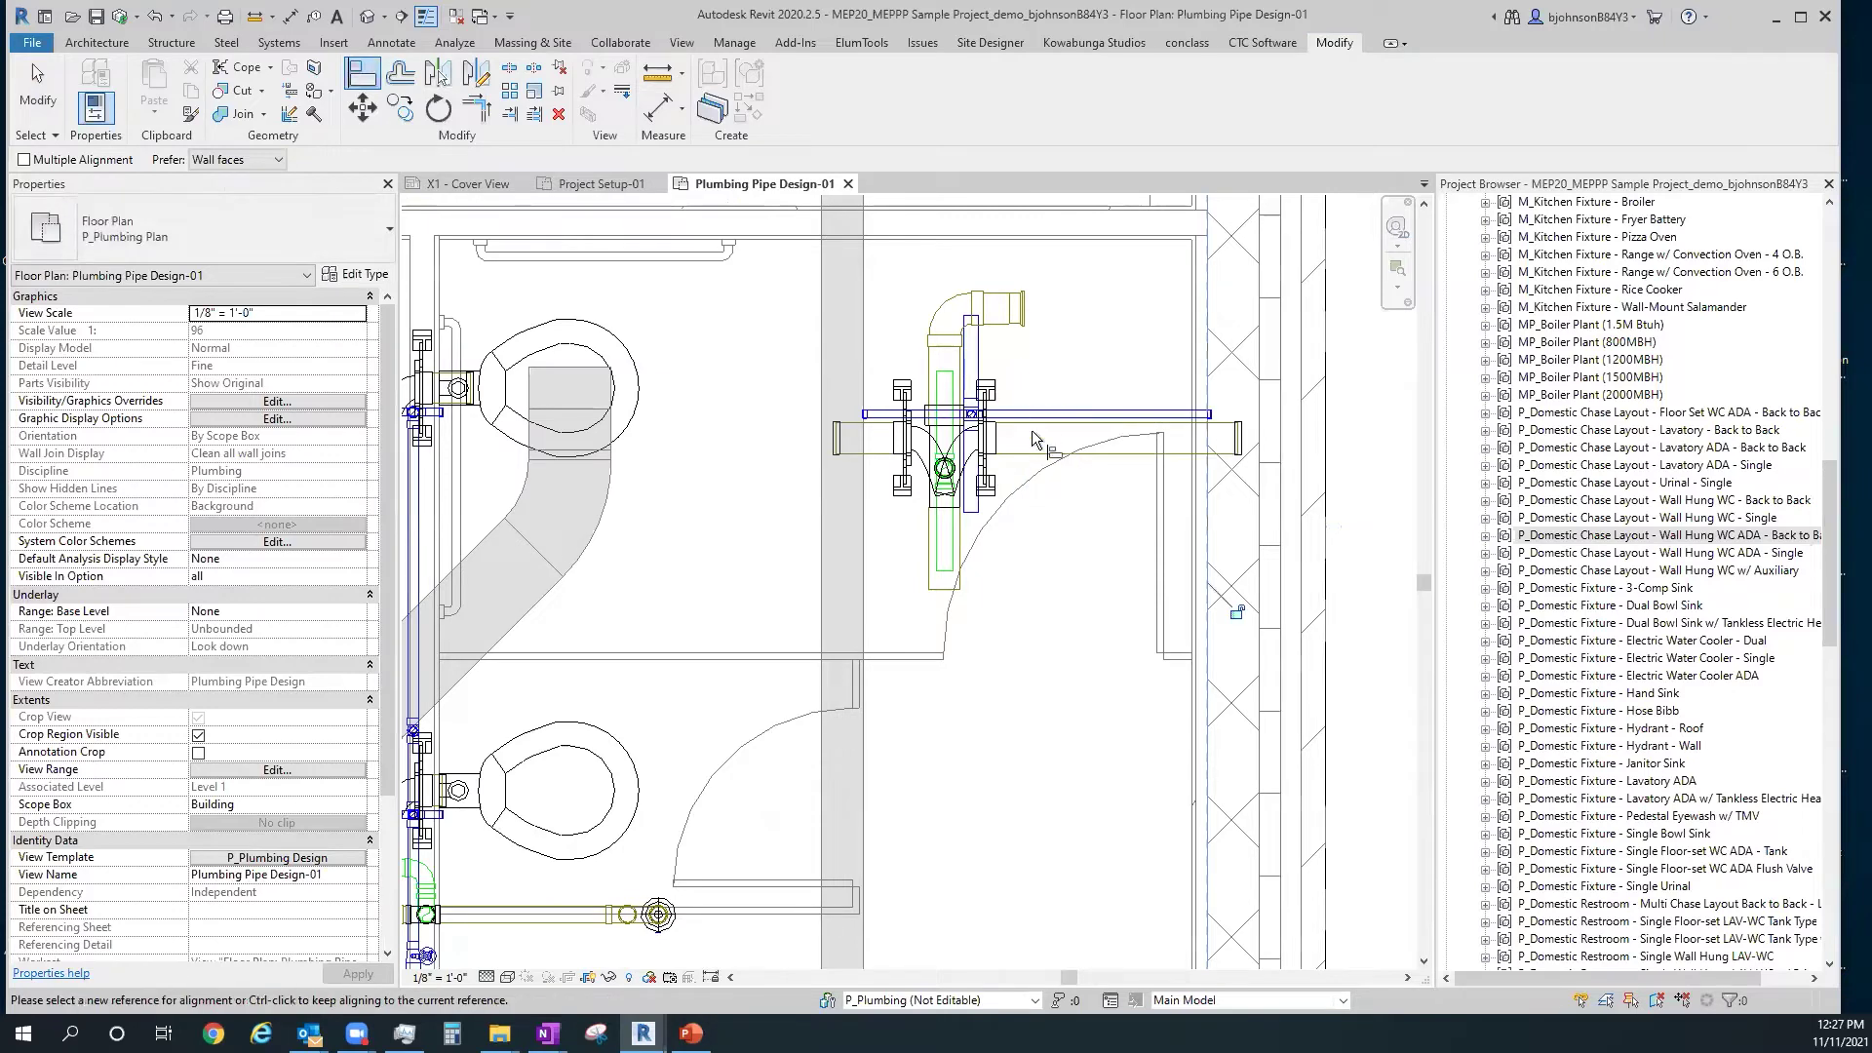
{"action": "left_click", "coordinate": [515, 389]}
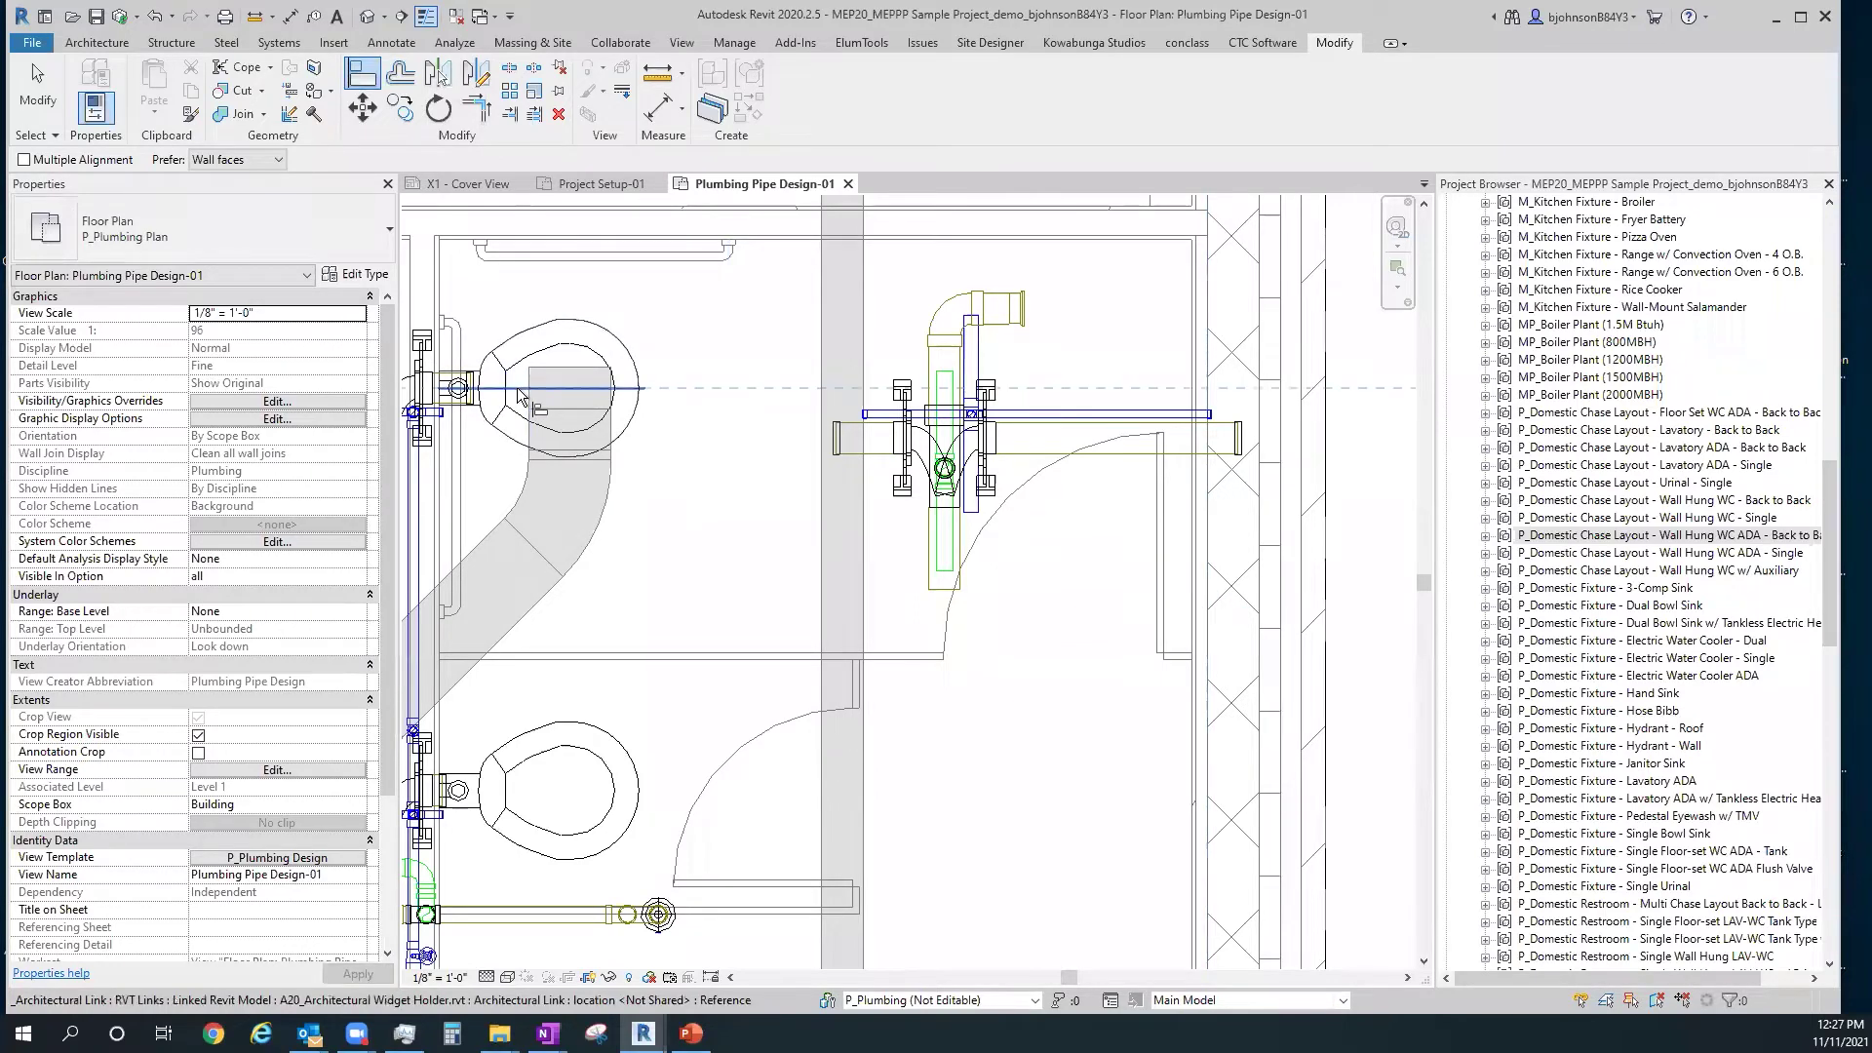
{"action": "left_click", "coordinate": [1043, 441]}
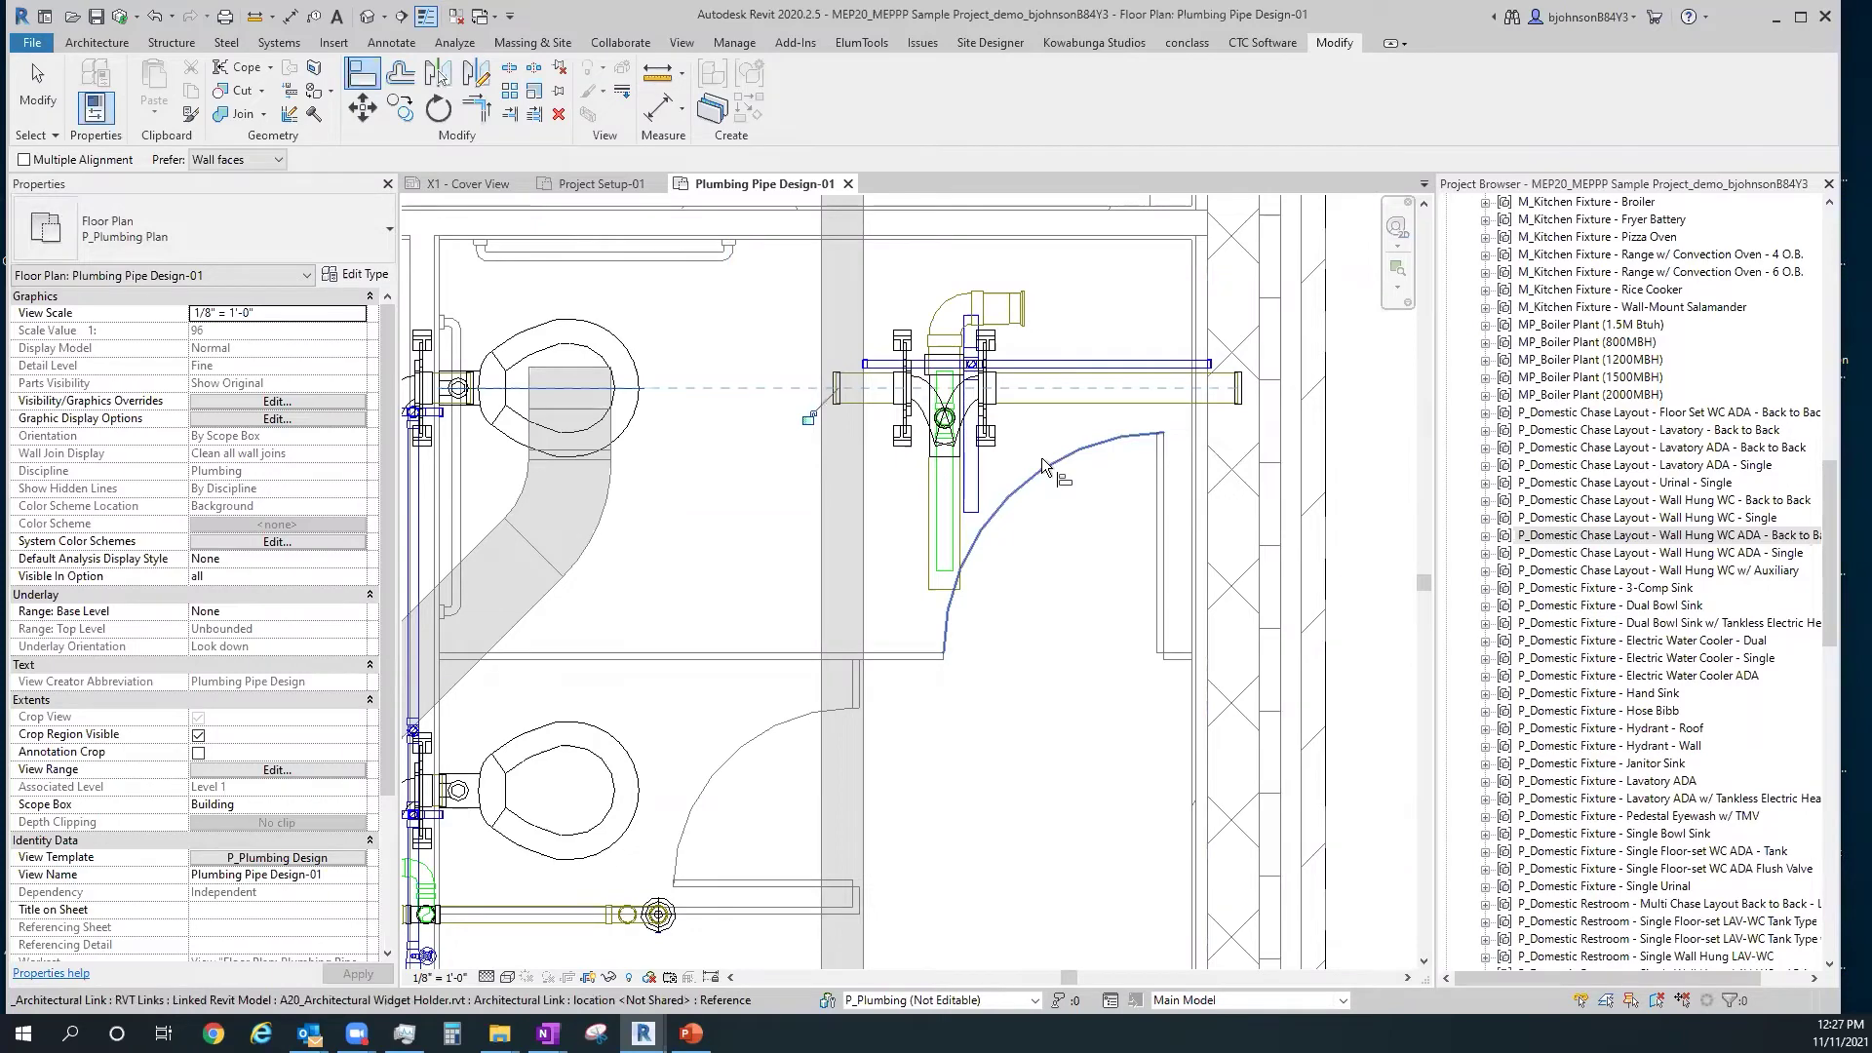
{"action": "key", "text": "Escape"}
{"action": "key", "text": "Escape"}
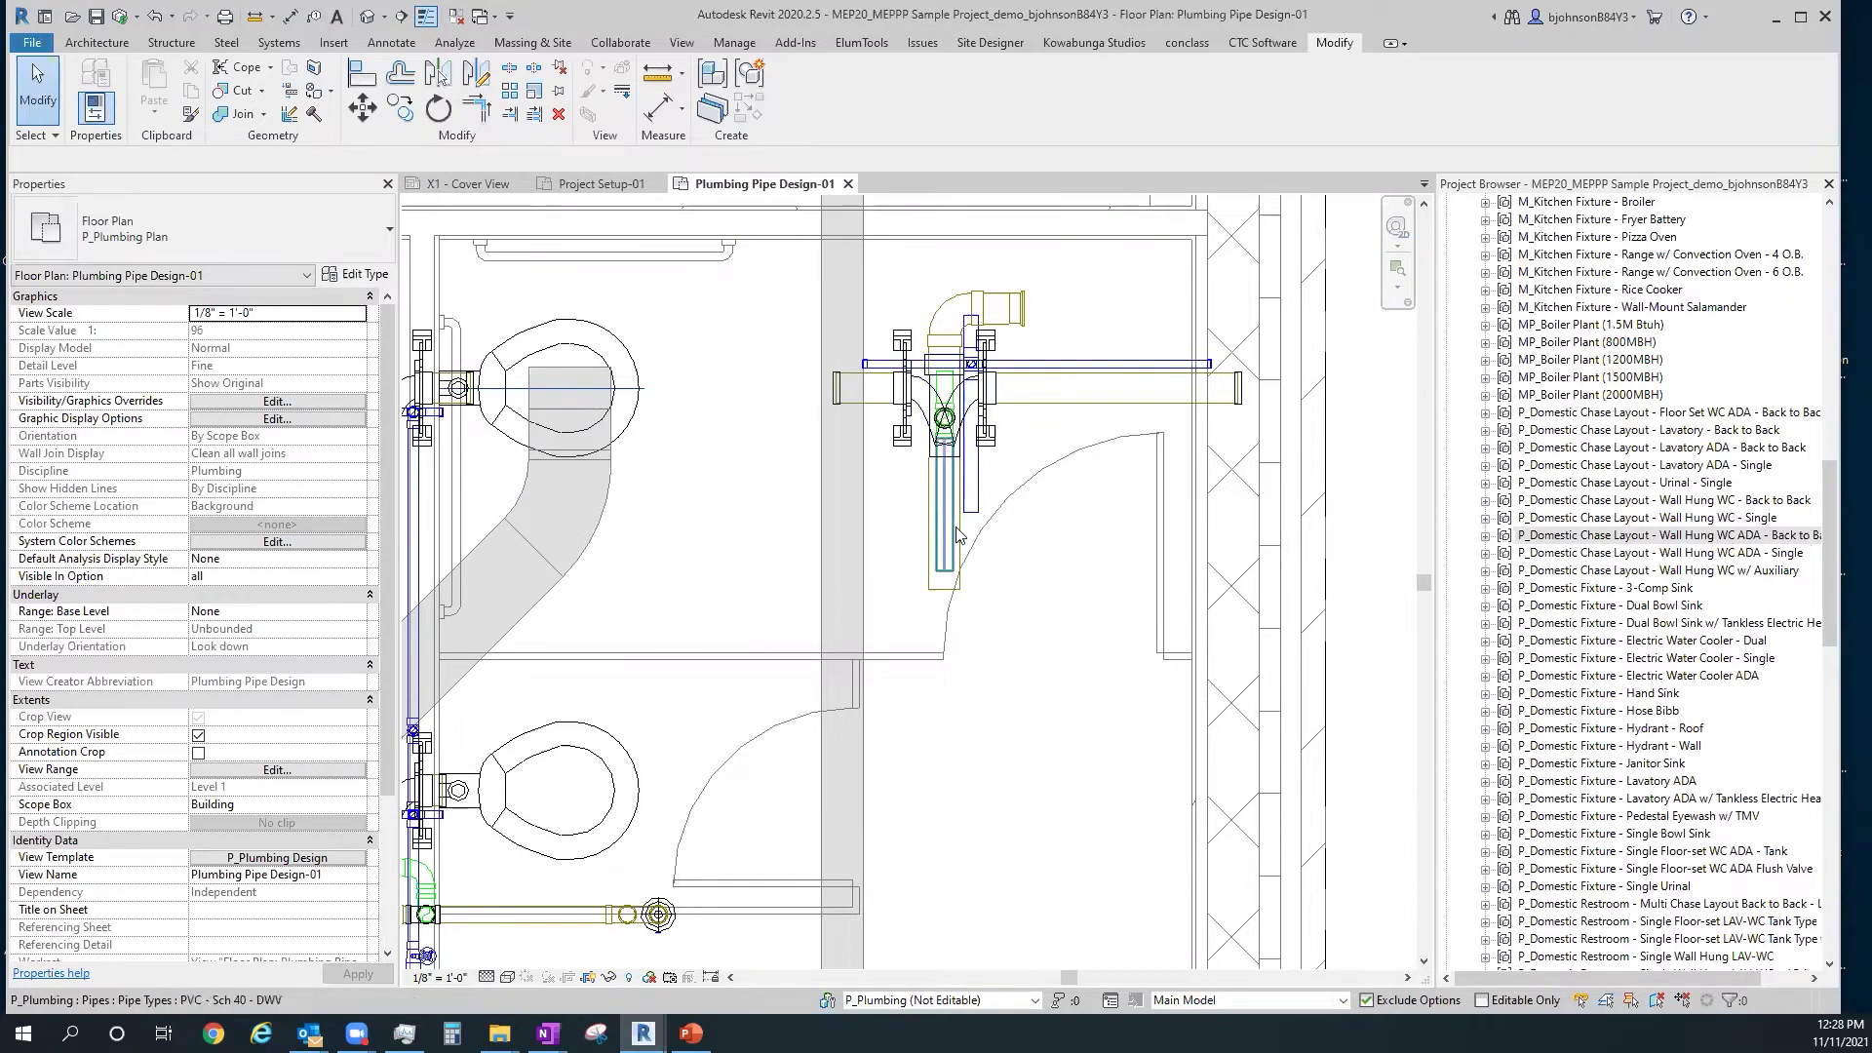
Place the model group P_Domestic Chase Layout - Wall Hung WC - Back to Back just below the first chase assembly
{"action": "scroll", "coordinate": [965, 546], "scroll_direction": "down", "scroll_amount": 2}
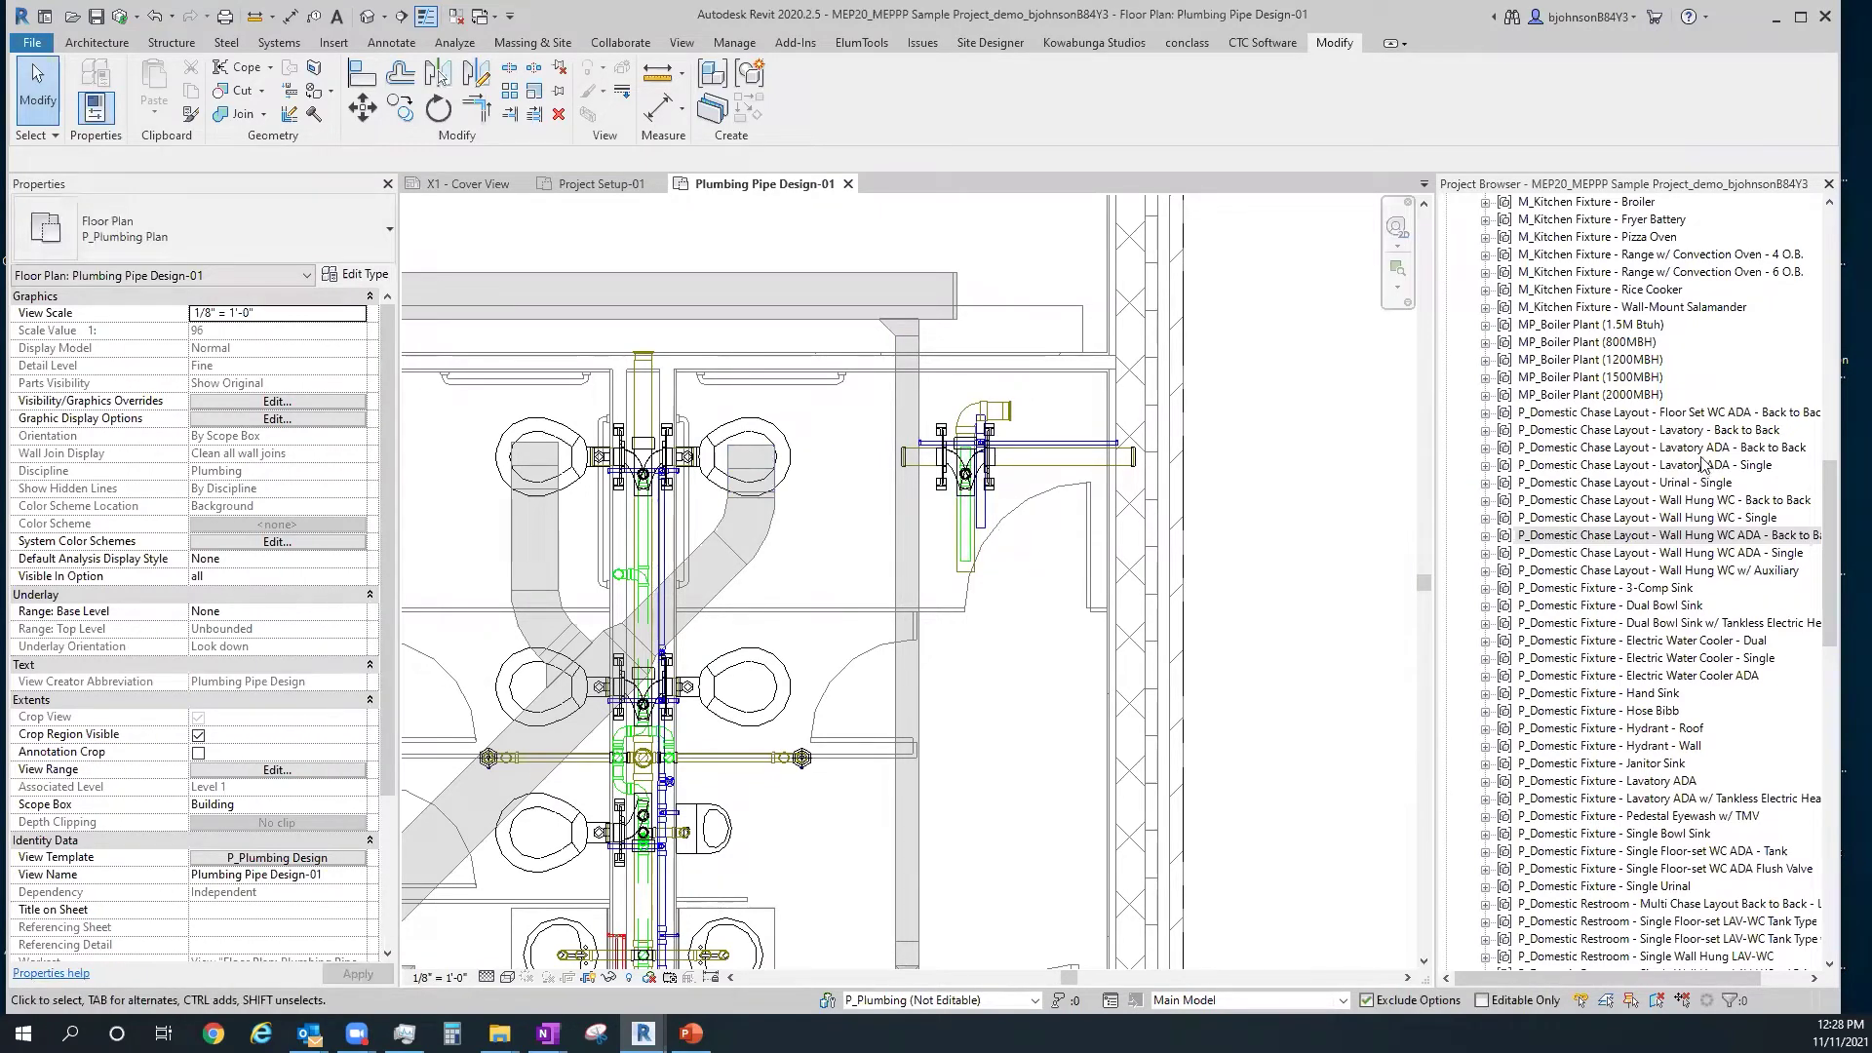
{"action": "left_click", "coordinate": [1727, 501]}
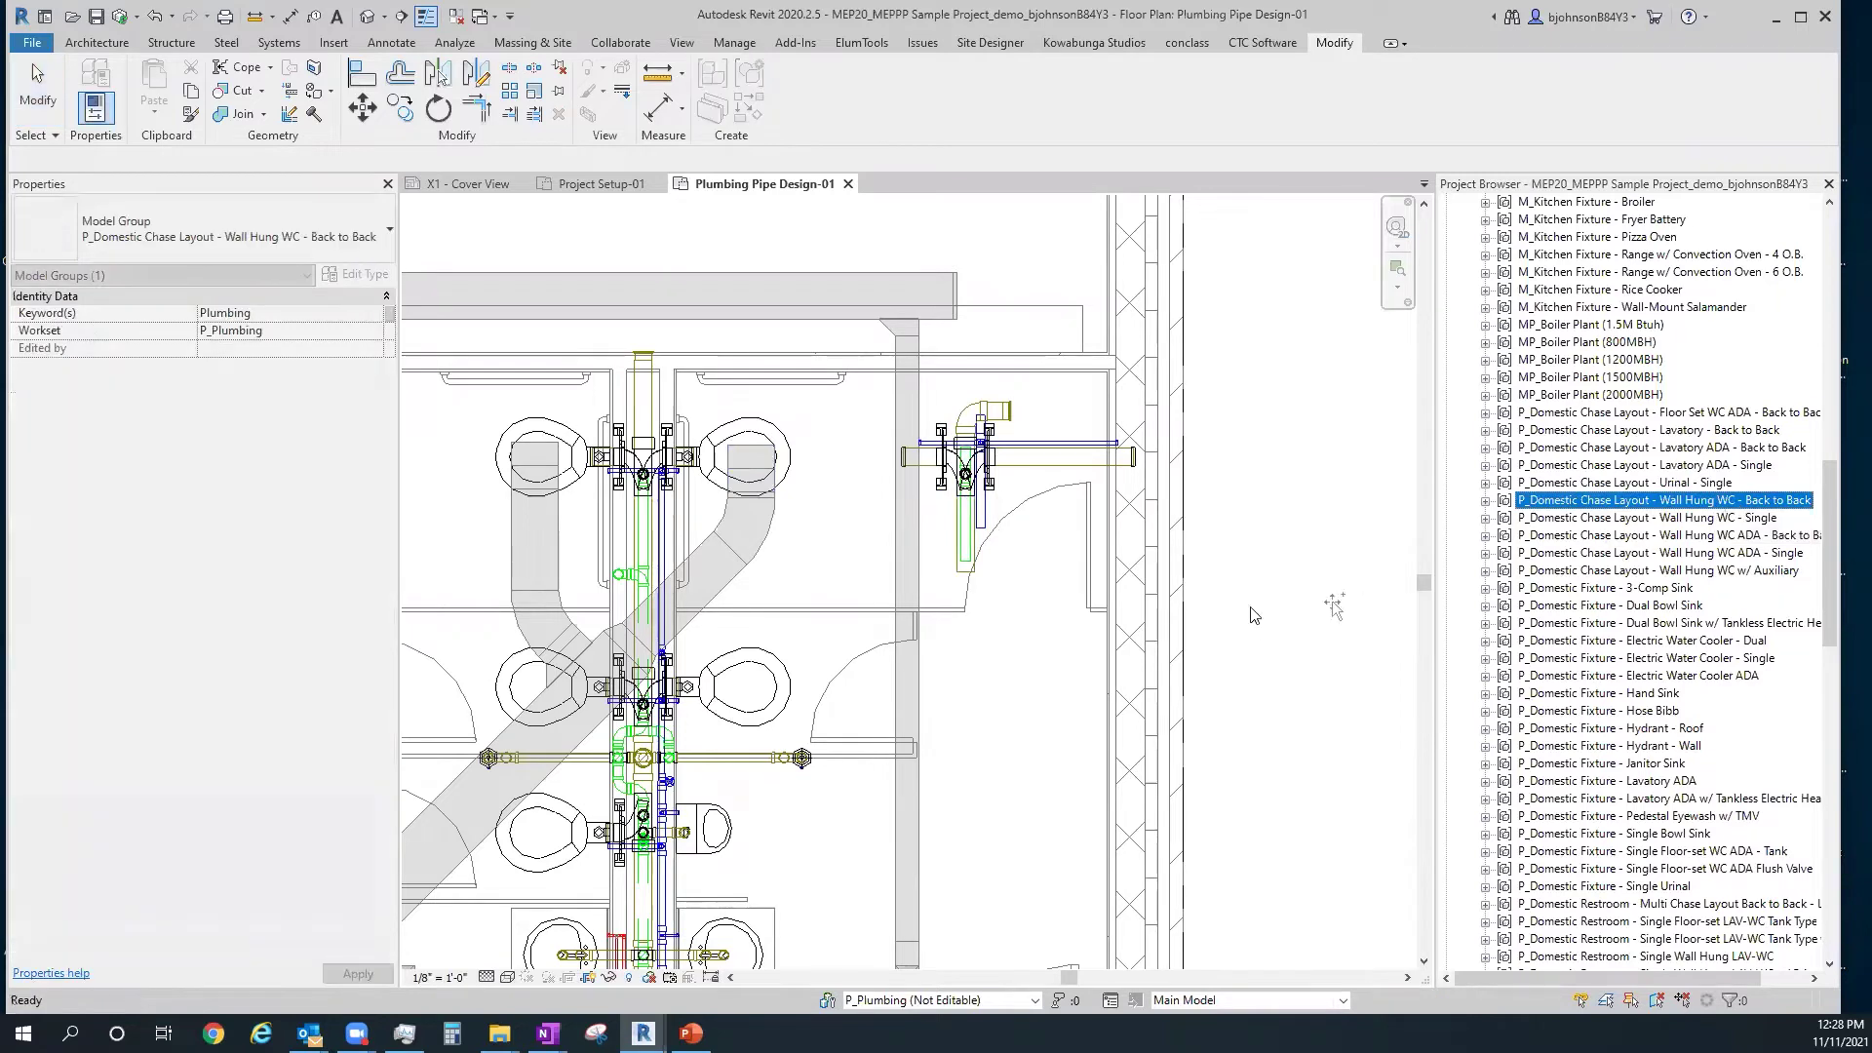
{"action": "left_click_drag", "start_coordinate": [1002, 757], "coordinate": [985, 685]}
{"action": "left_click", "coordinate": [961, 682]}
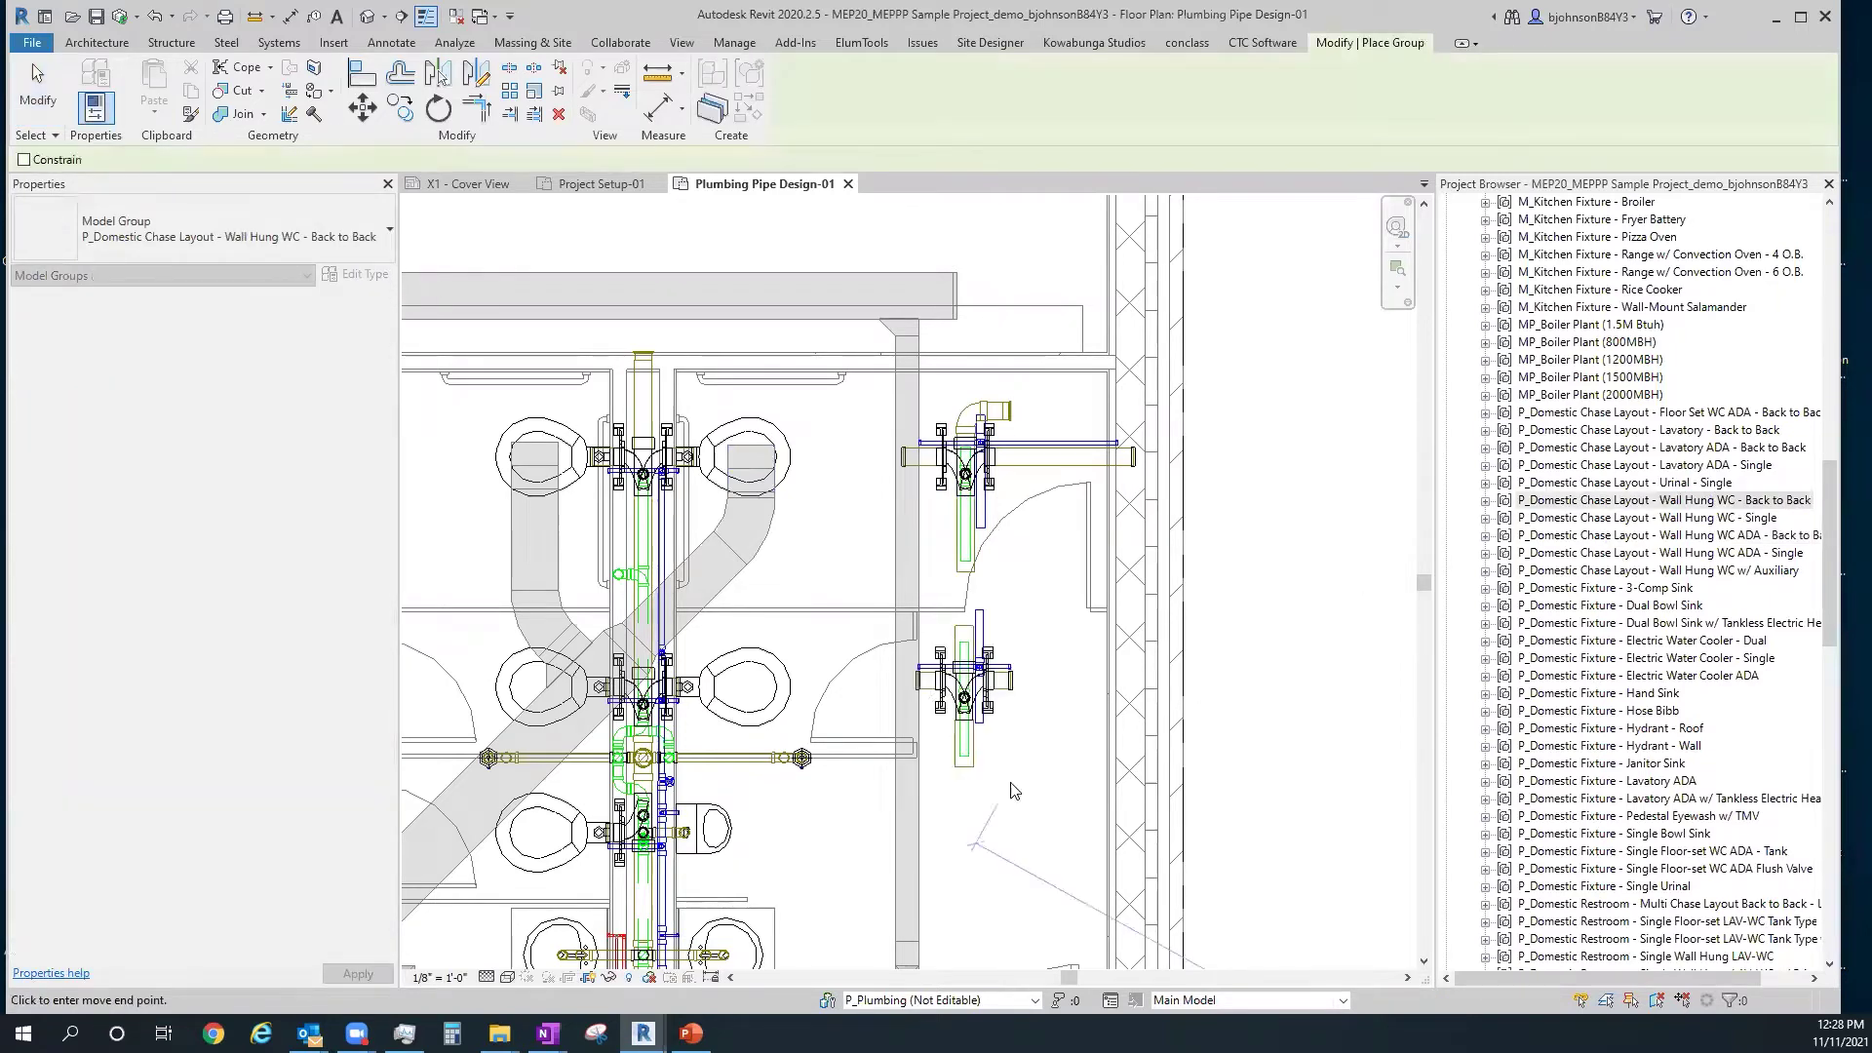
{"action": "left_click_drag", "start_coordinate": [1006, 670], "coordinate": [1052, 667]}
{"action": "key", "text": "Escape"}
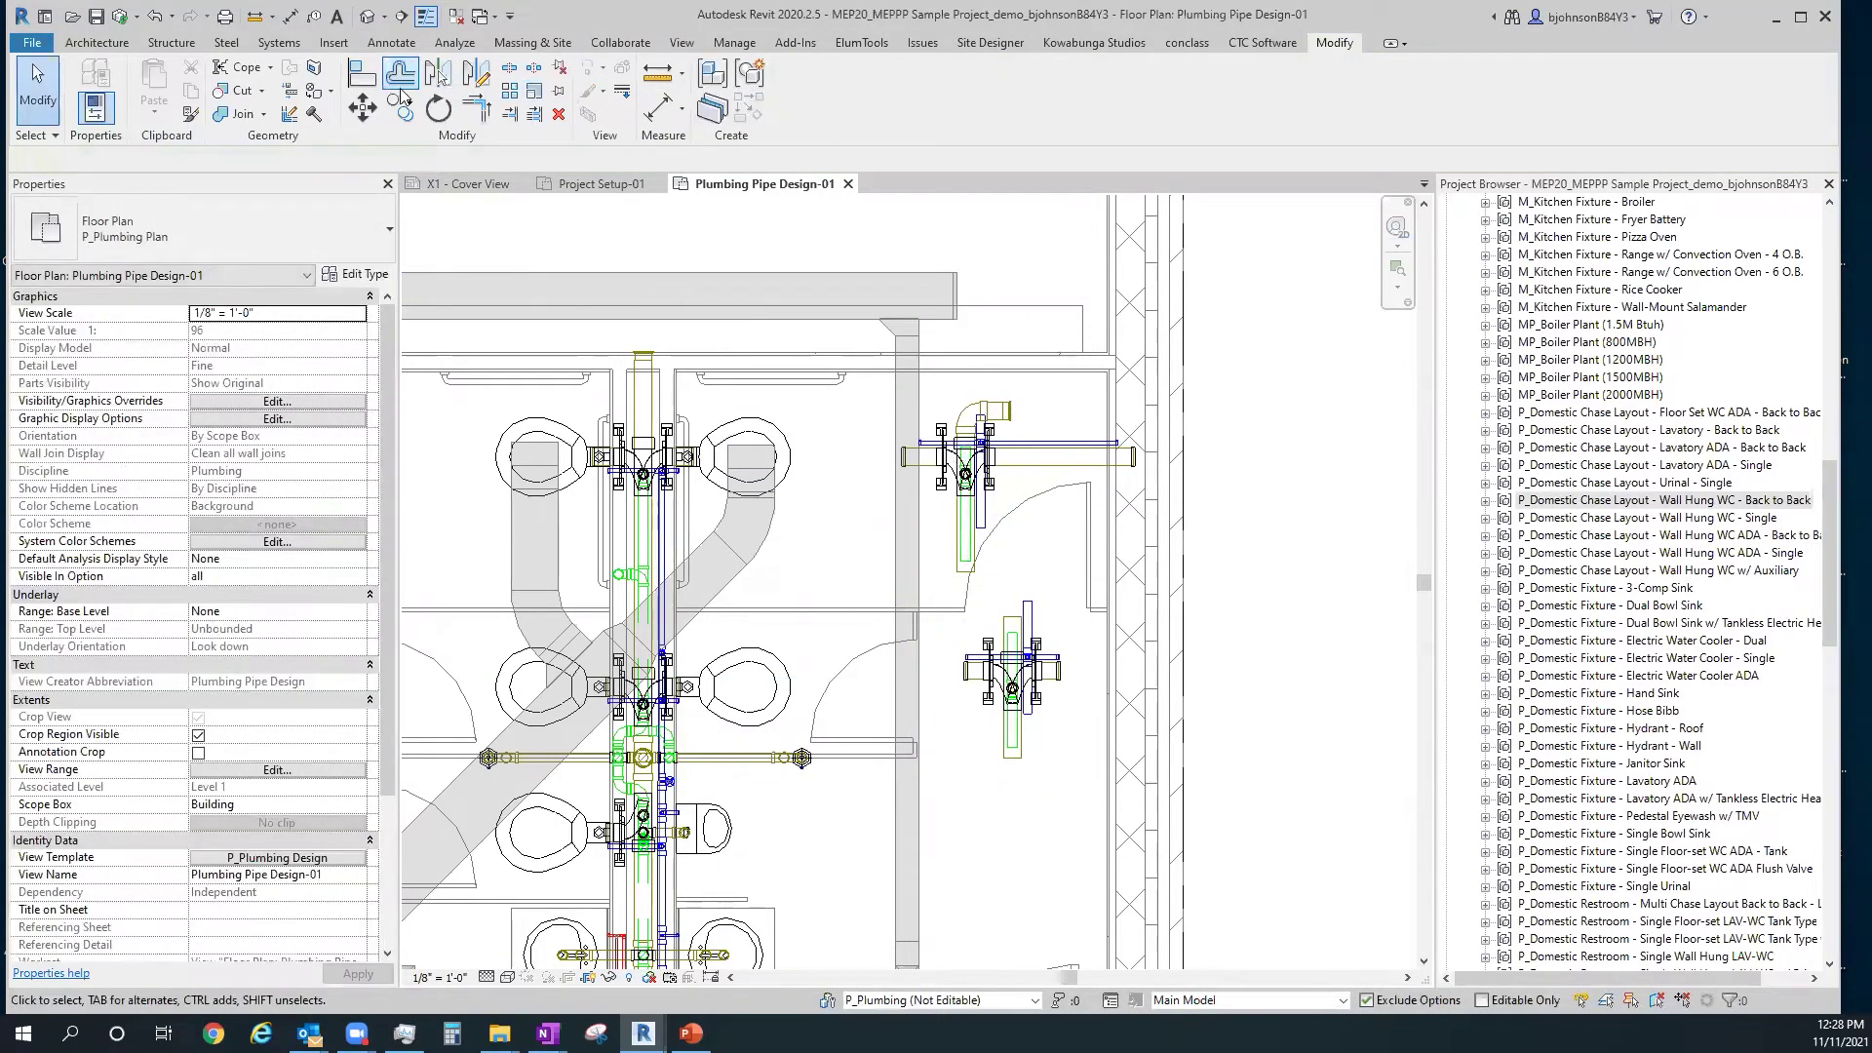
Align the lower Wall Hung WC - Back to Back chase group with the centreline of the upper assembly's drain pipe
{"action": "left_click", "coordinate": [369, 78]}
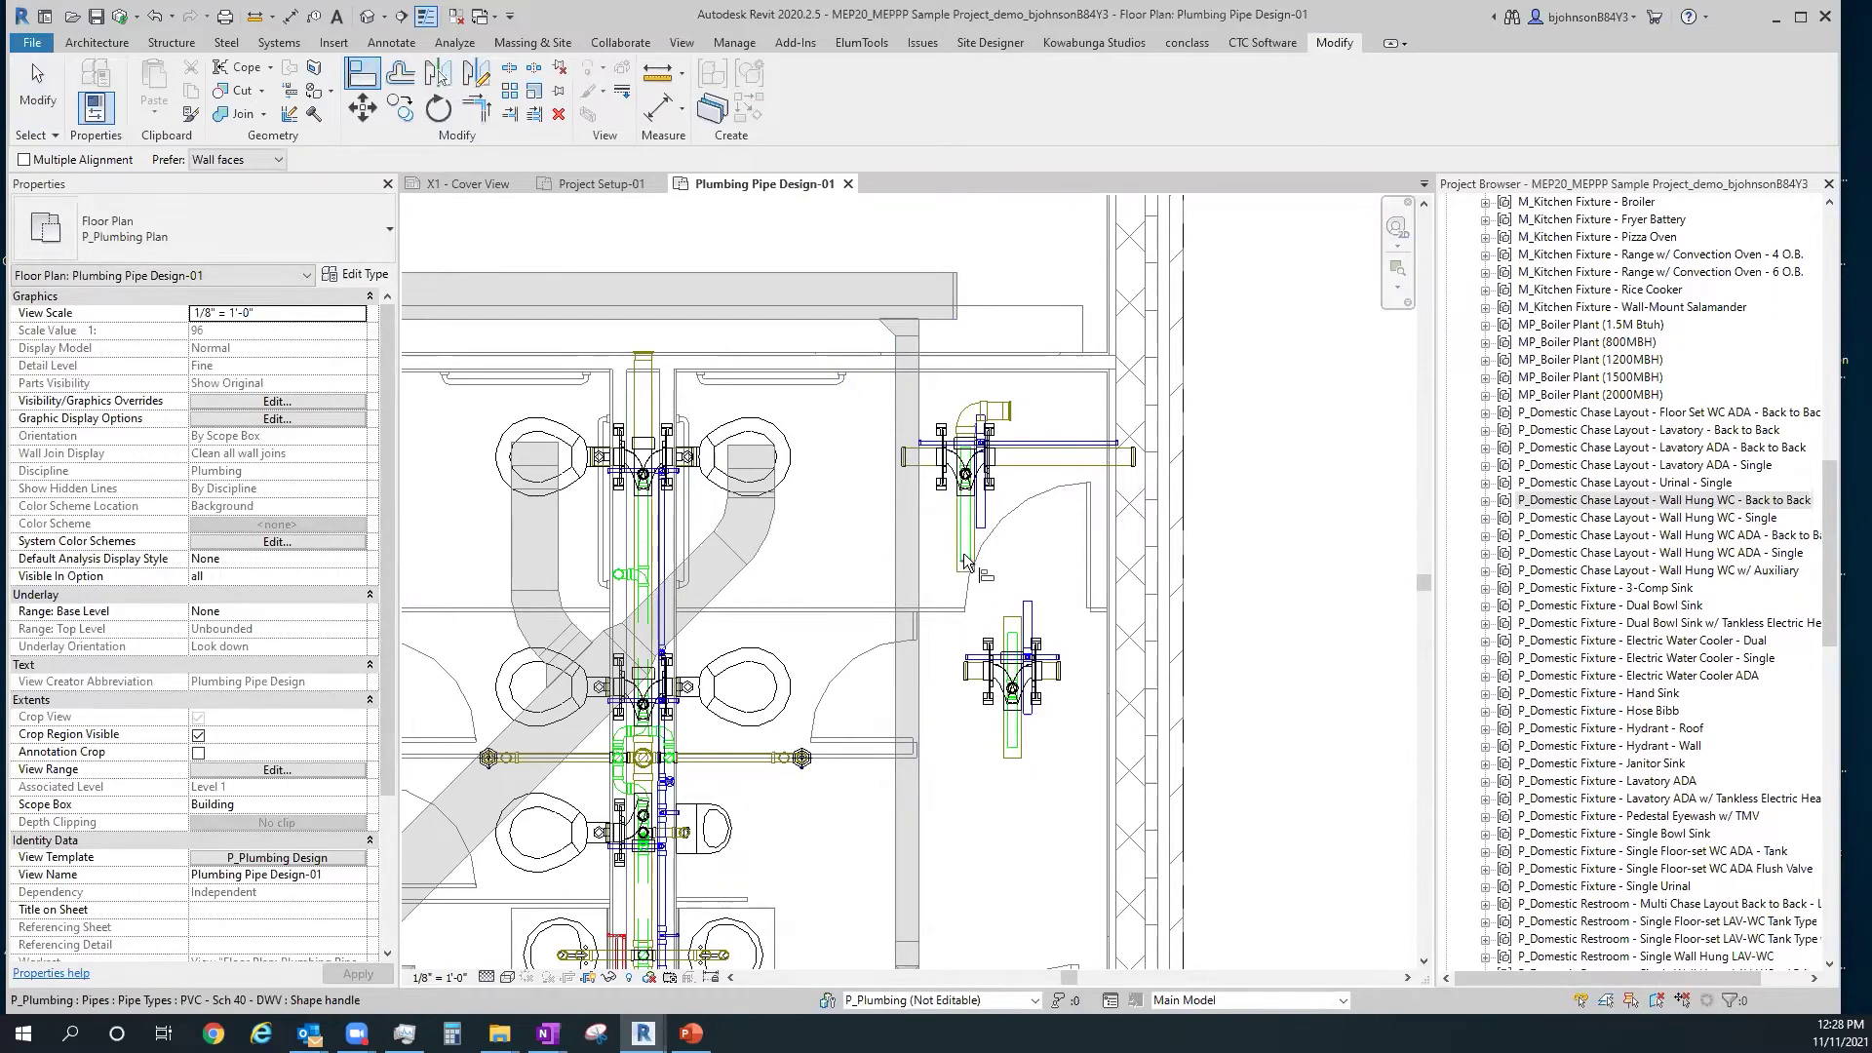
{"action": "scroll", "coordinate": [965, 556], "scroll_direction": "up", "scroll_amount": 3}
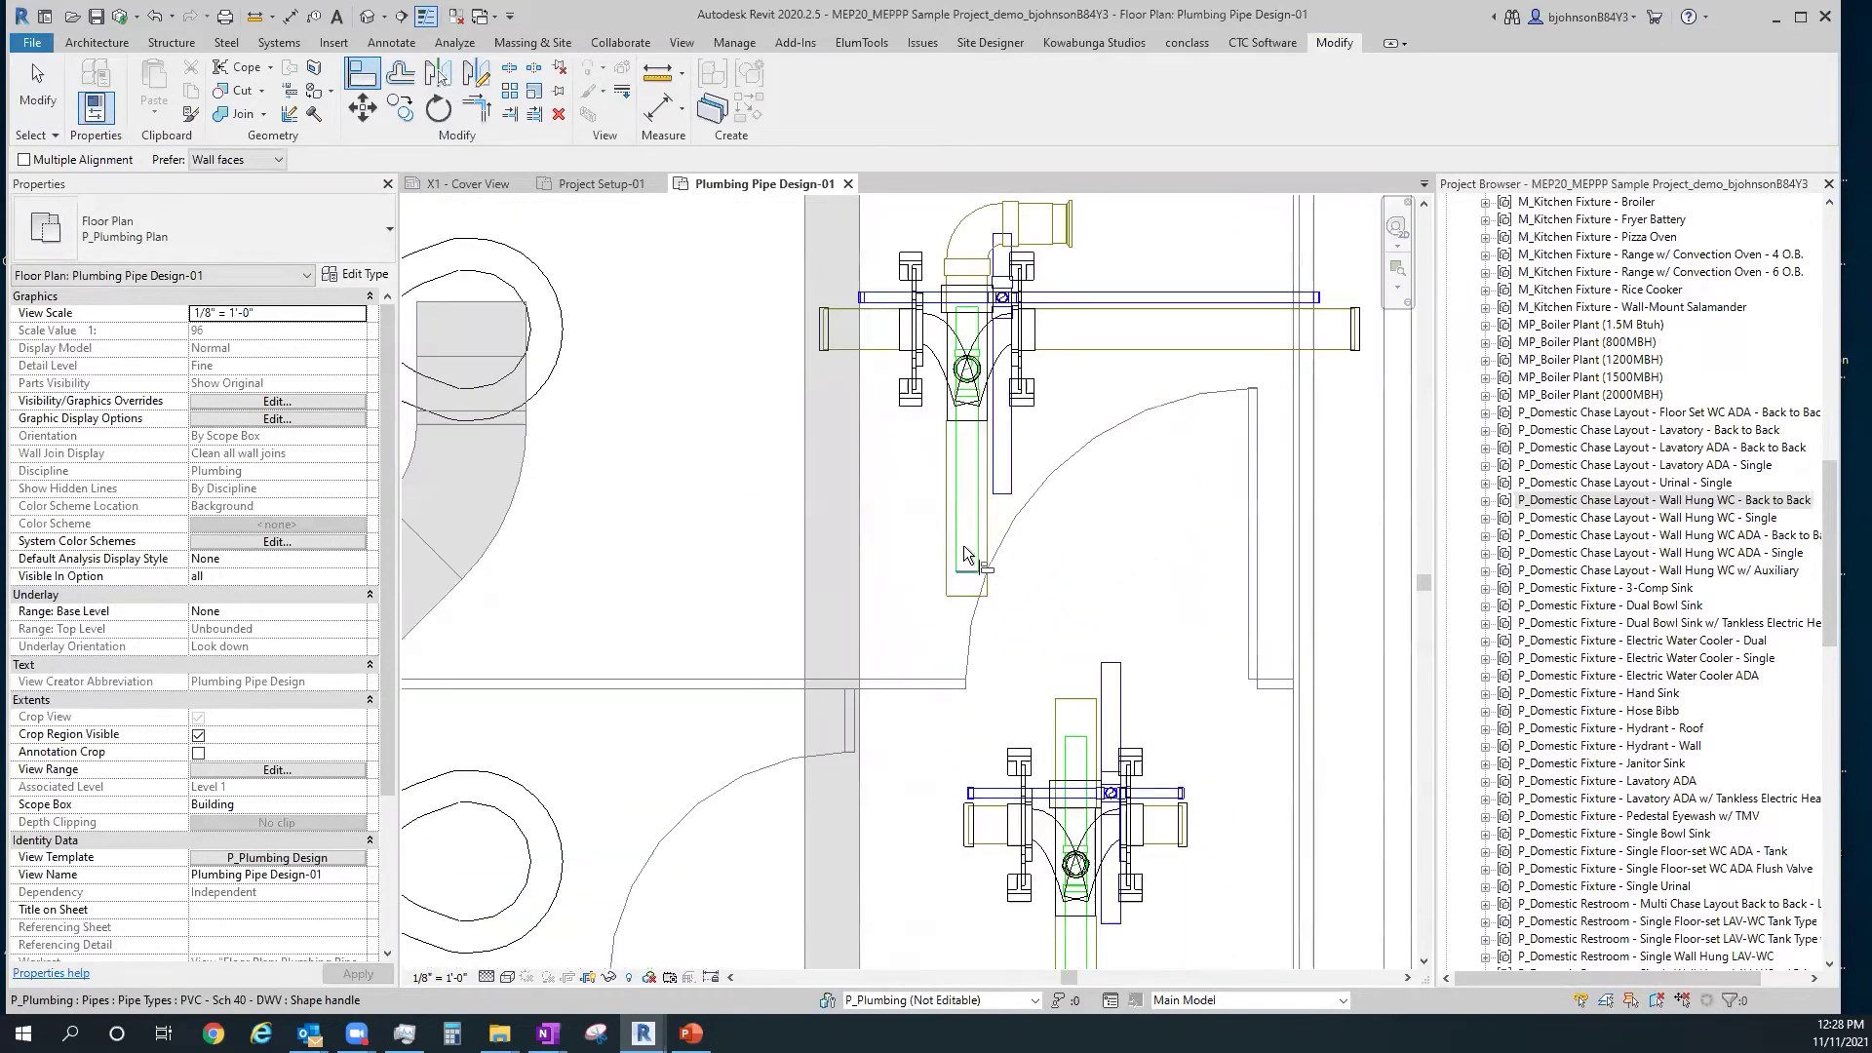
{"action": "left_click", "coordinate": [1078, 724]}
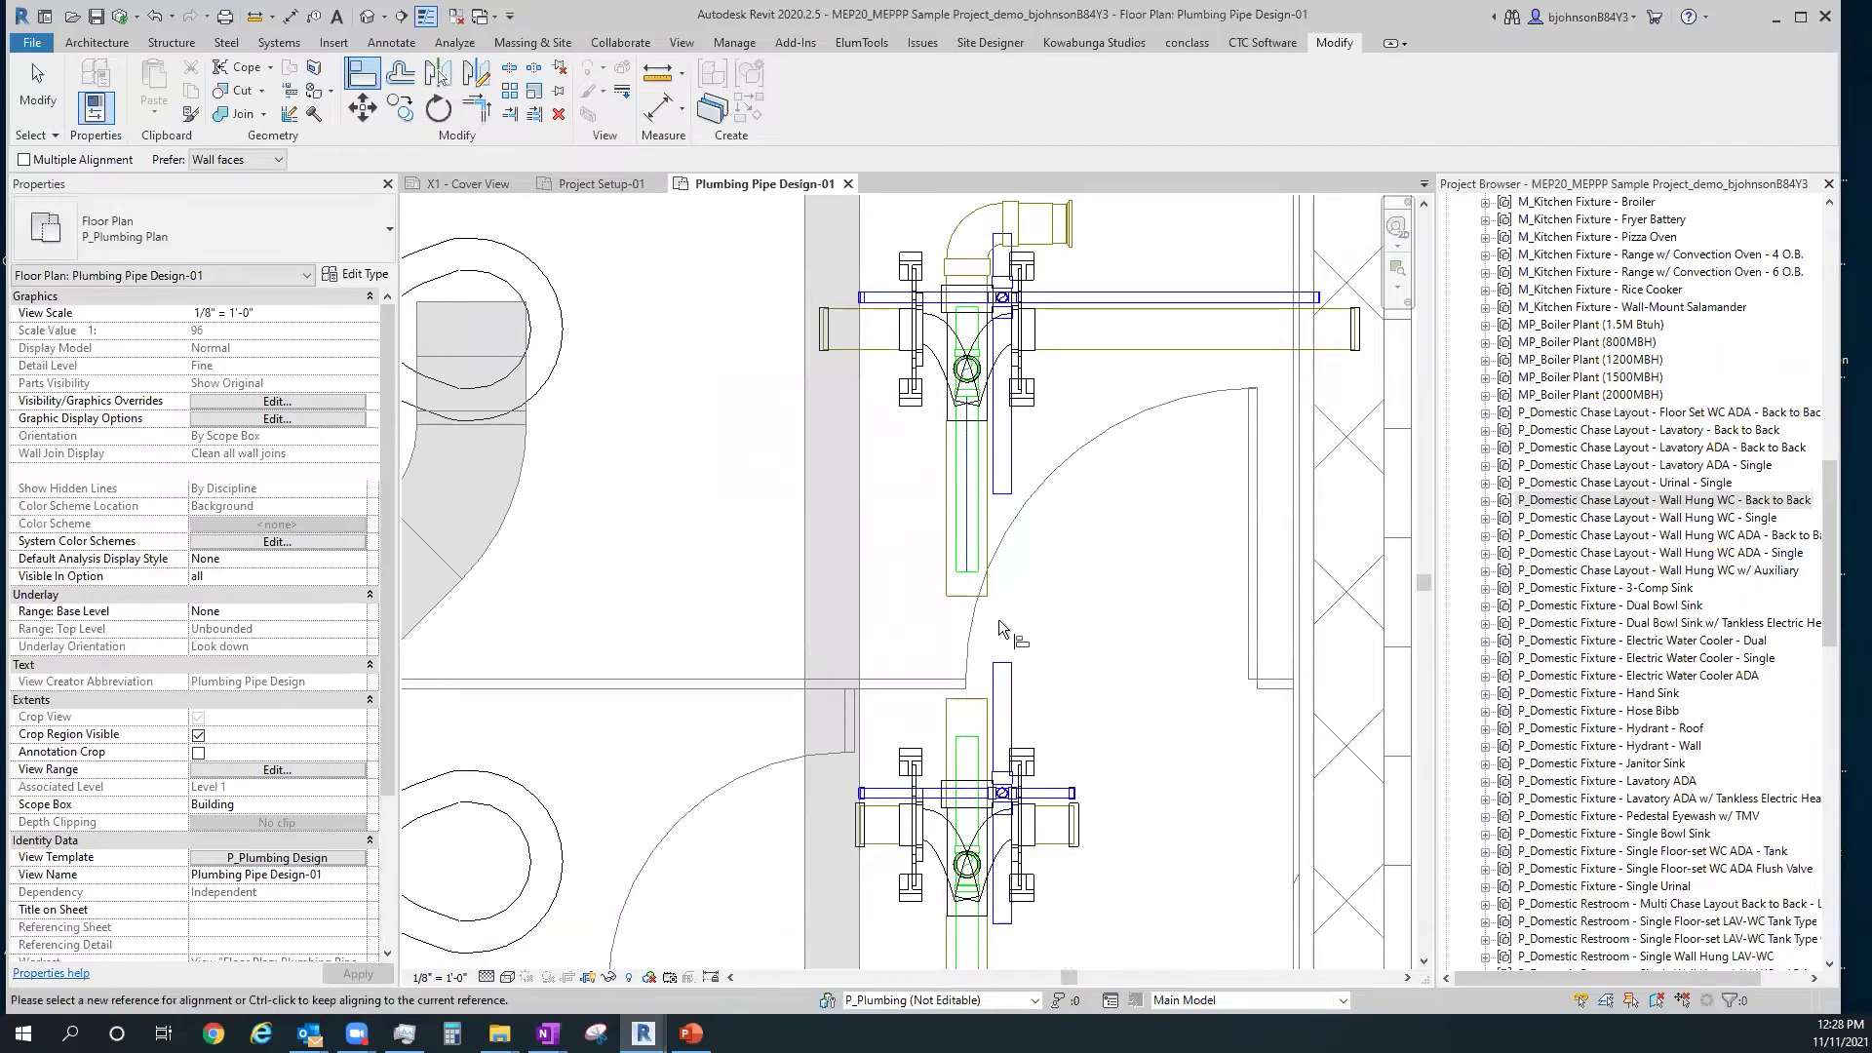
{"action": "key", "text": "Escape"}
{"action": "key", "text": "Escape"}
{"action": "scroll", "coordinate": [1068, 614], "scroll_direction": "down", "scroll_amount": 3}
Show the lower chase group's attached detail group Floor Plan: Default and set the view scale to 1/4" = 1'-0"
{"action": "left_click", "coordinate": [1062, 738]}
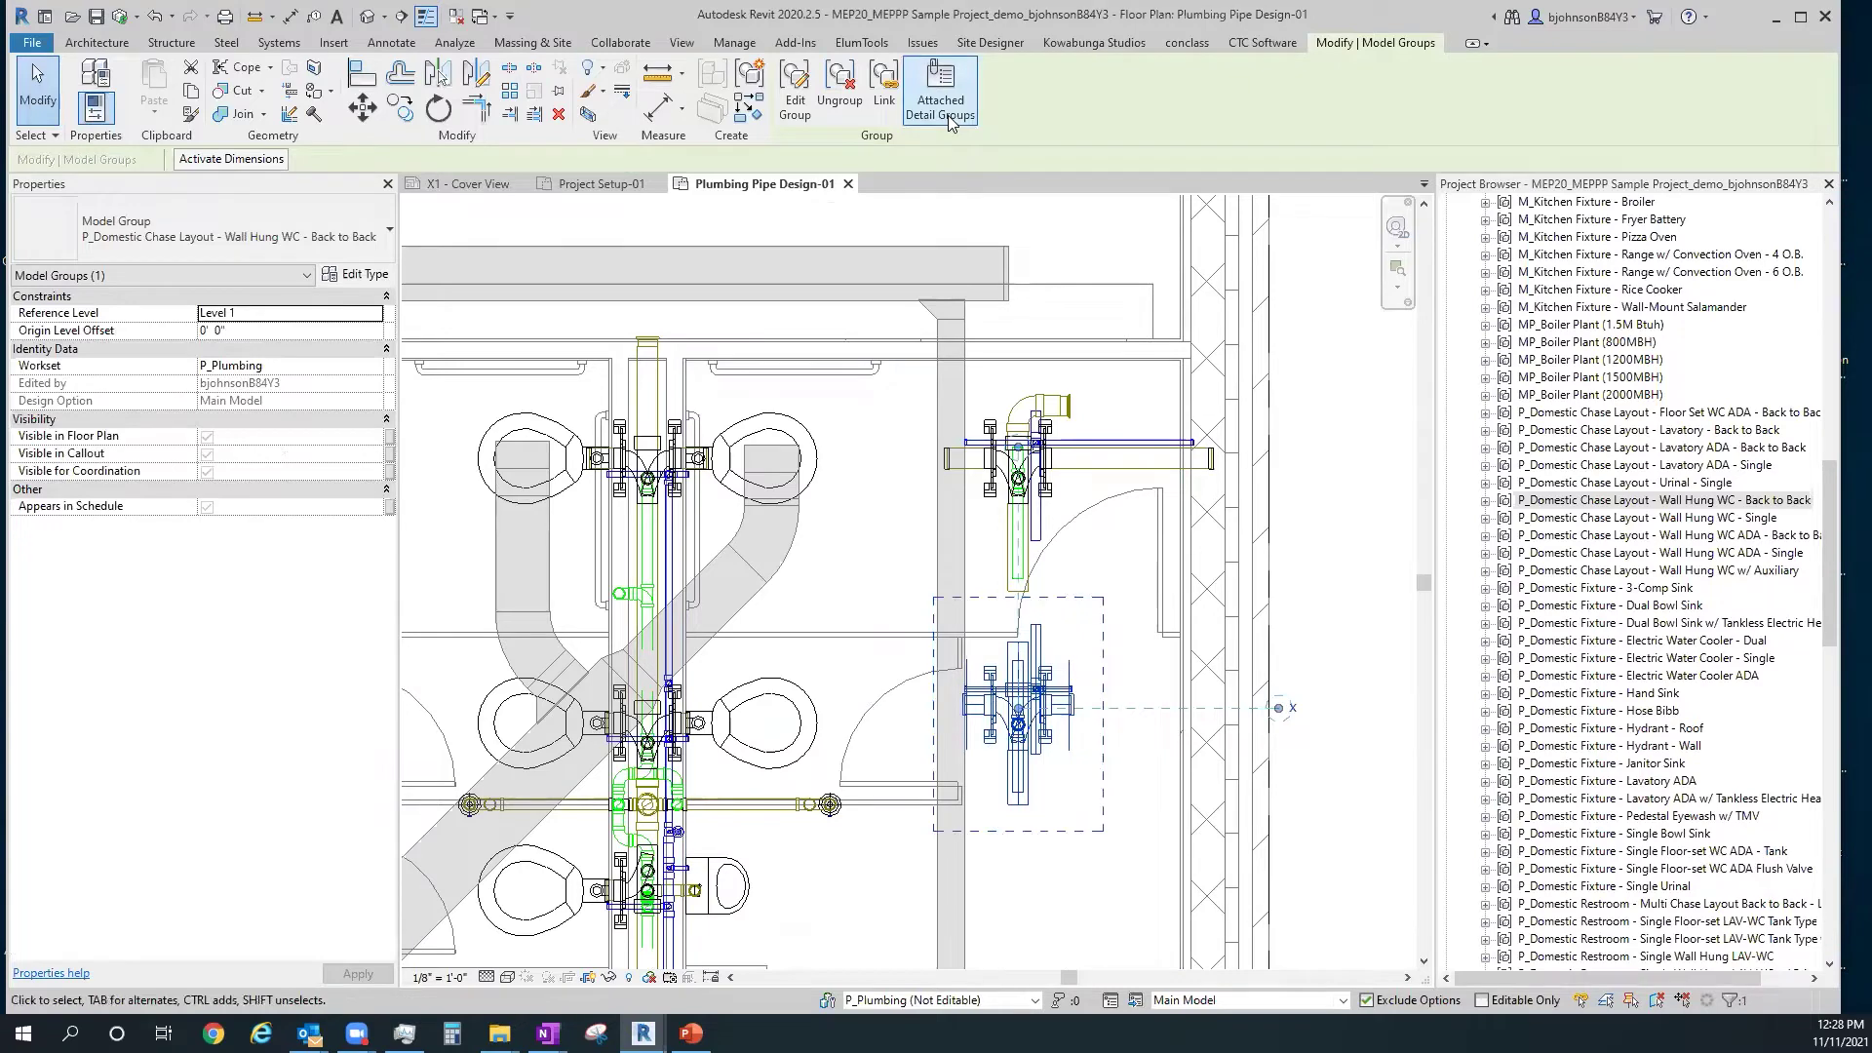
{"action": "left_click", "coordinate": [939, 82]}
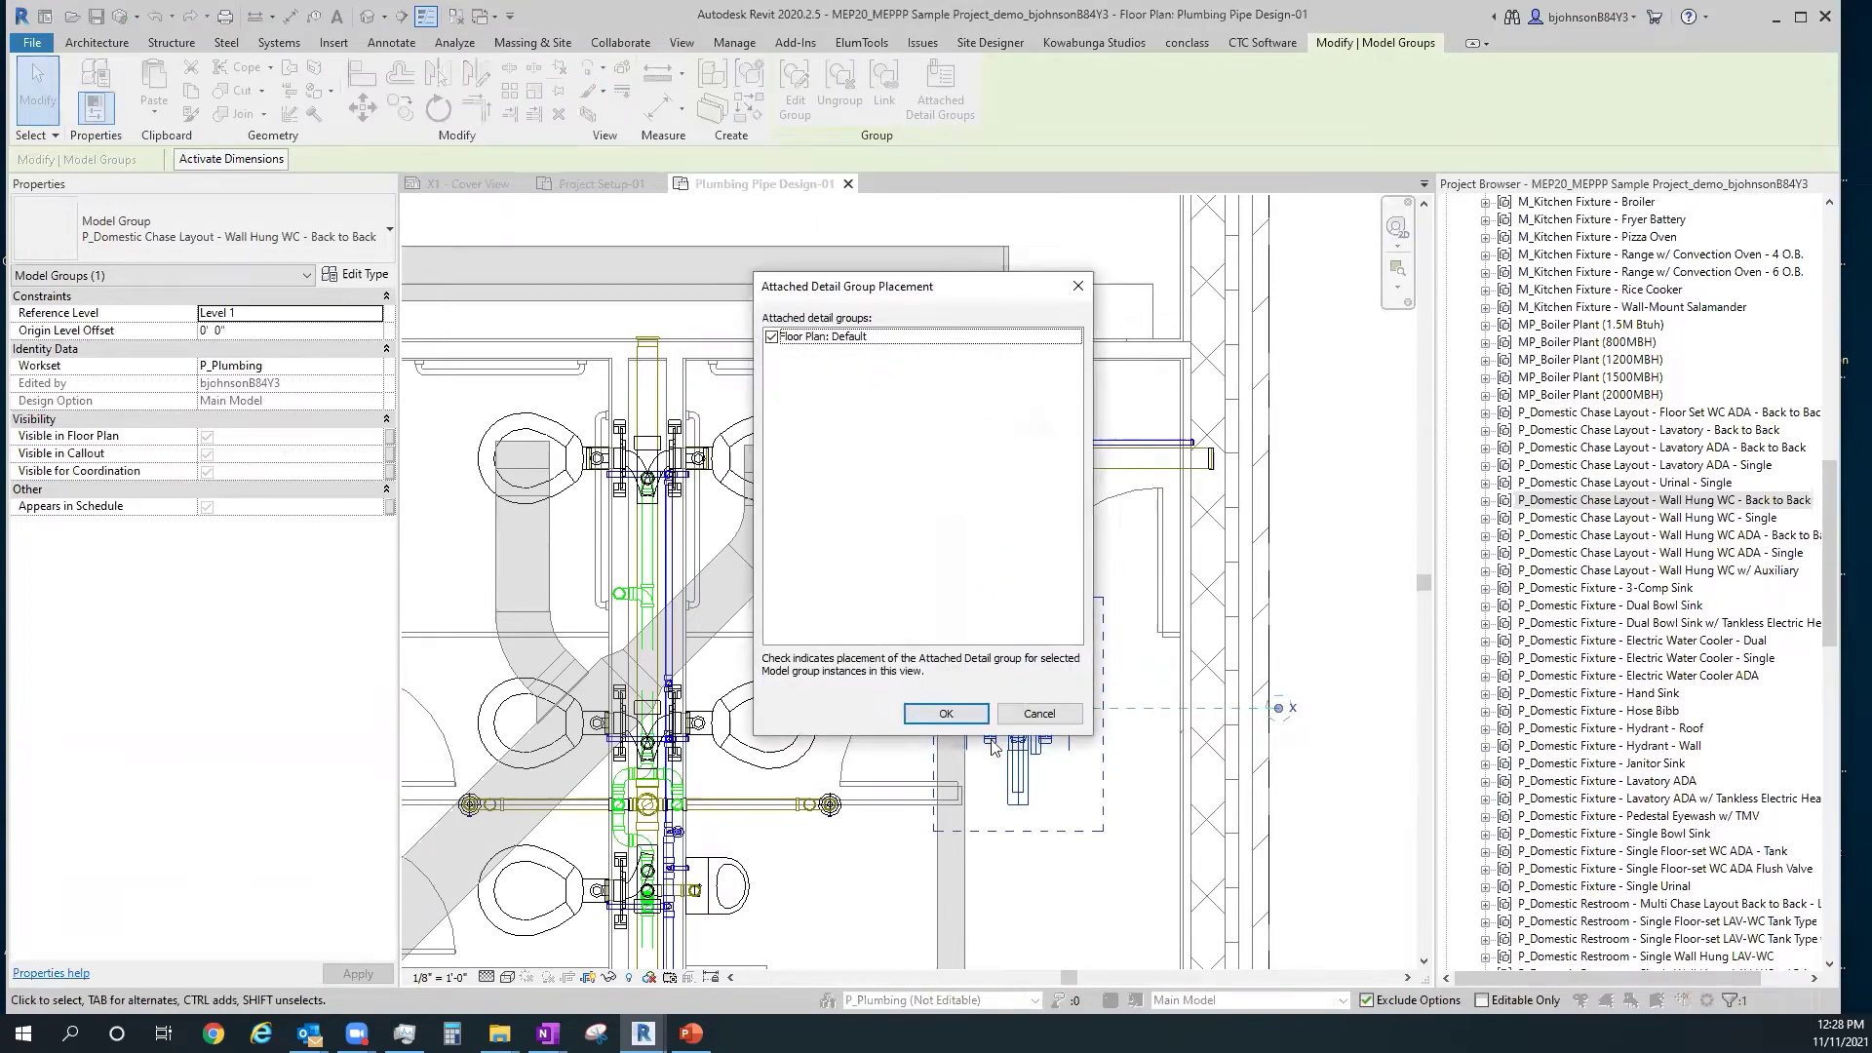
{"action": "left_click", "coordinate": [945, 713]}
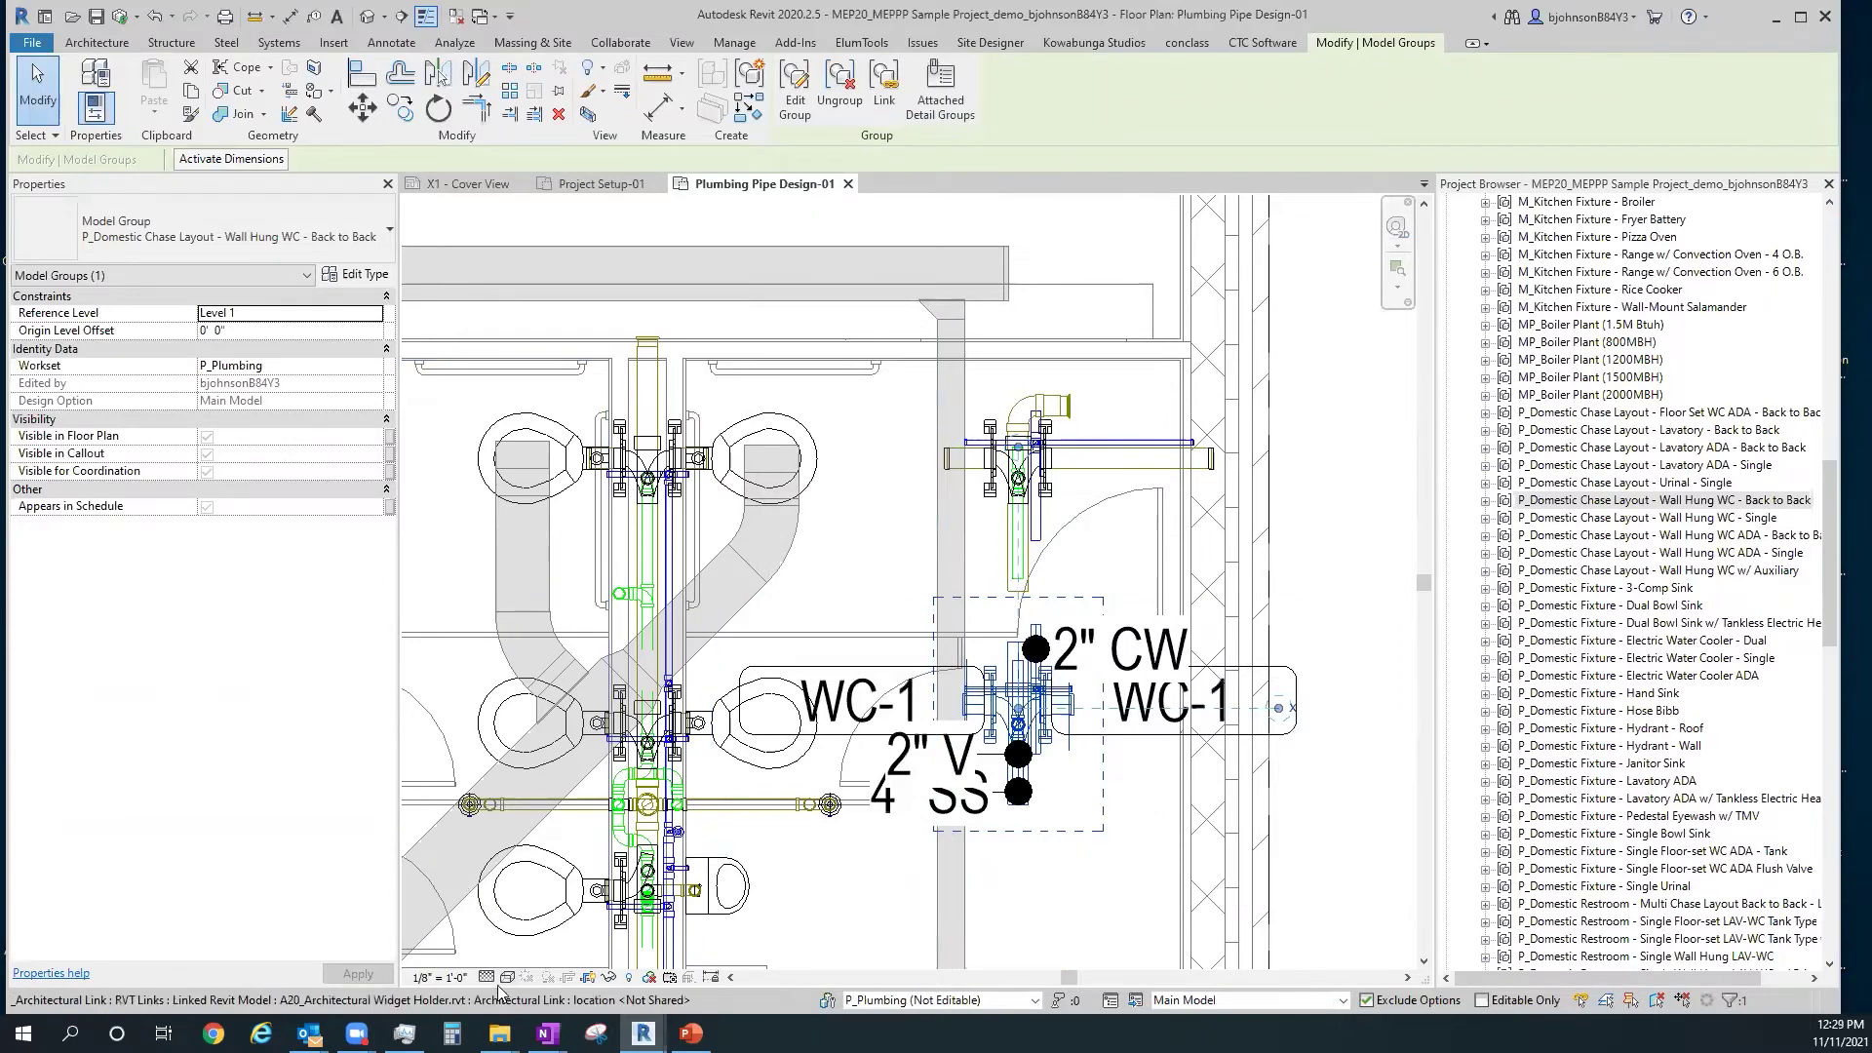
{"action": "left_click", "coordinate": [446, 977]}
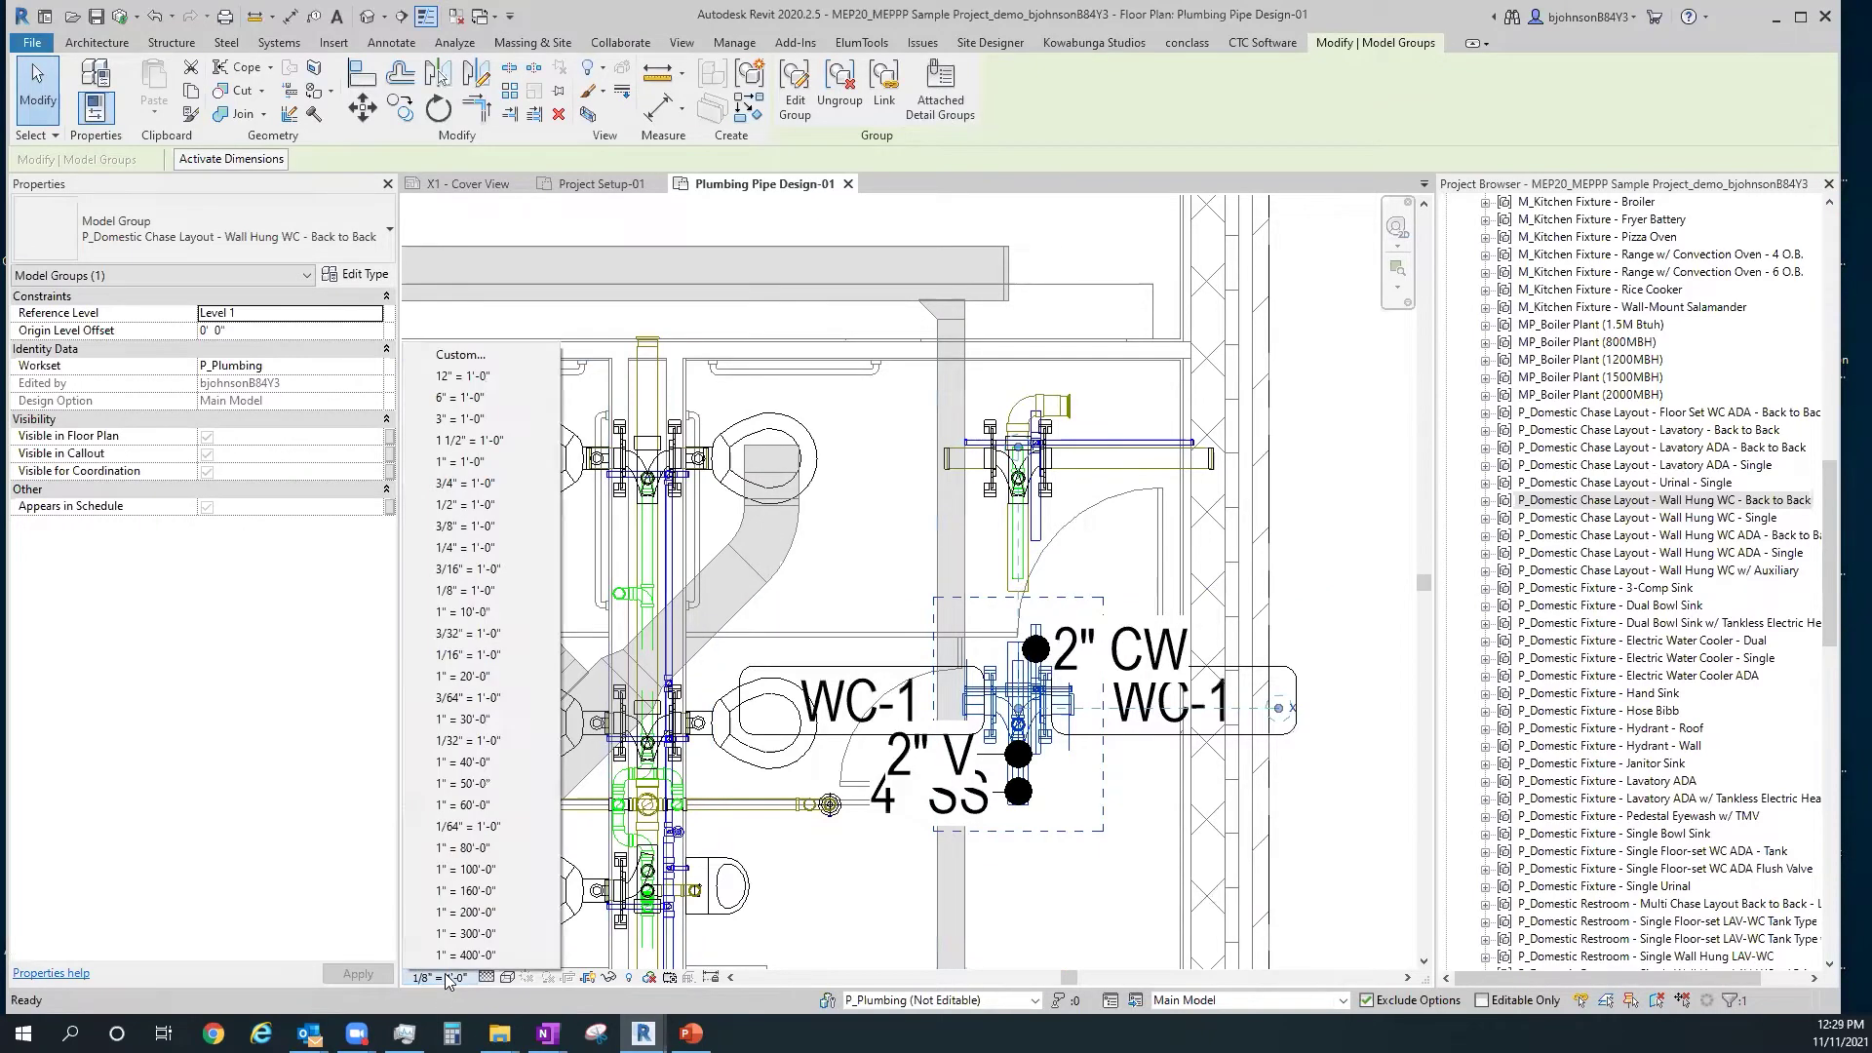
{"action": "left_click", "coordinate": [476, 548]}
{"action": "left_click", "coordinate": [1104, 909]}
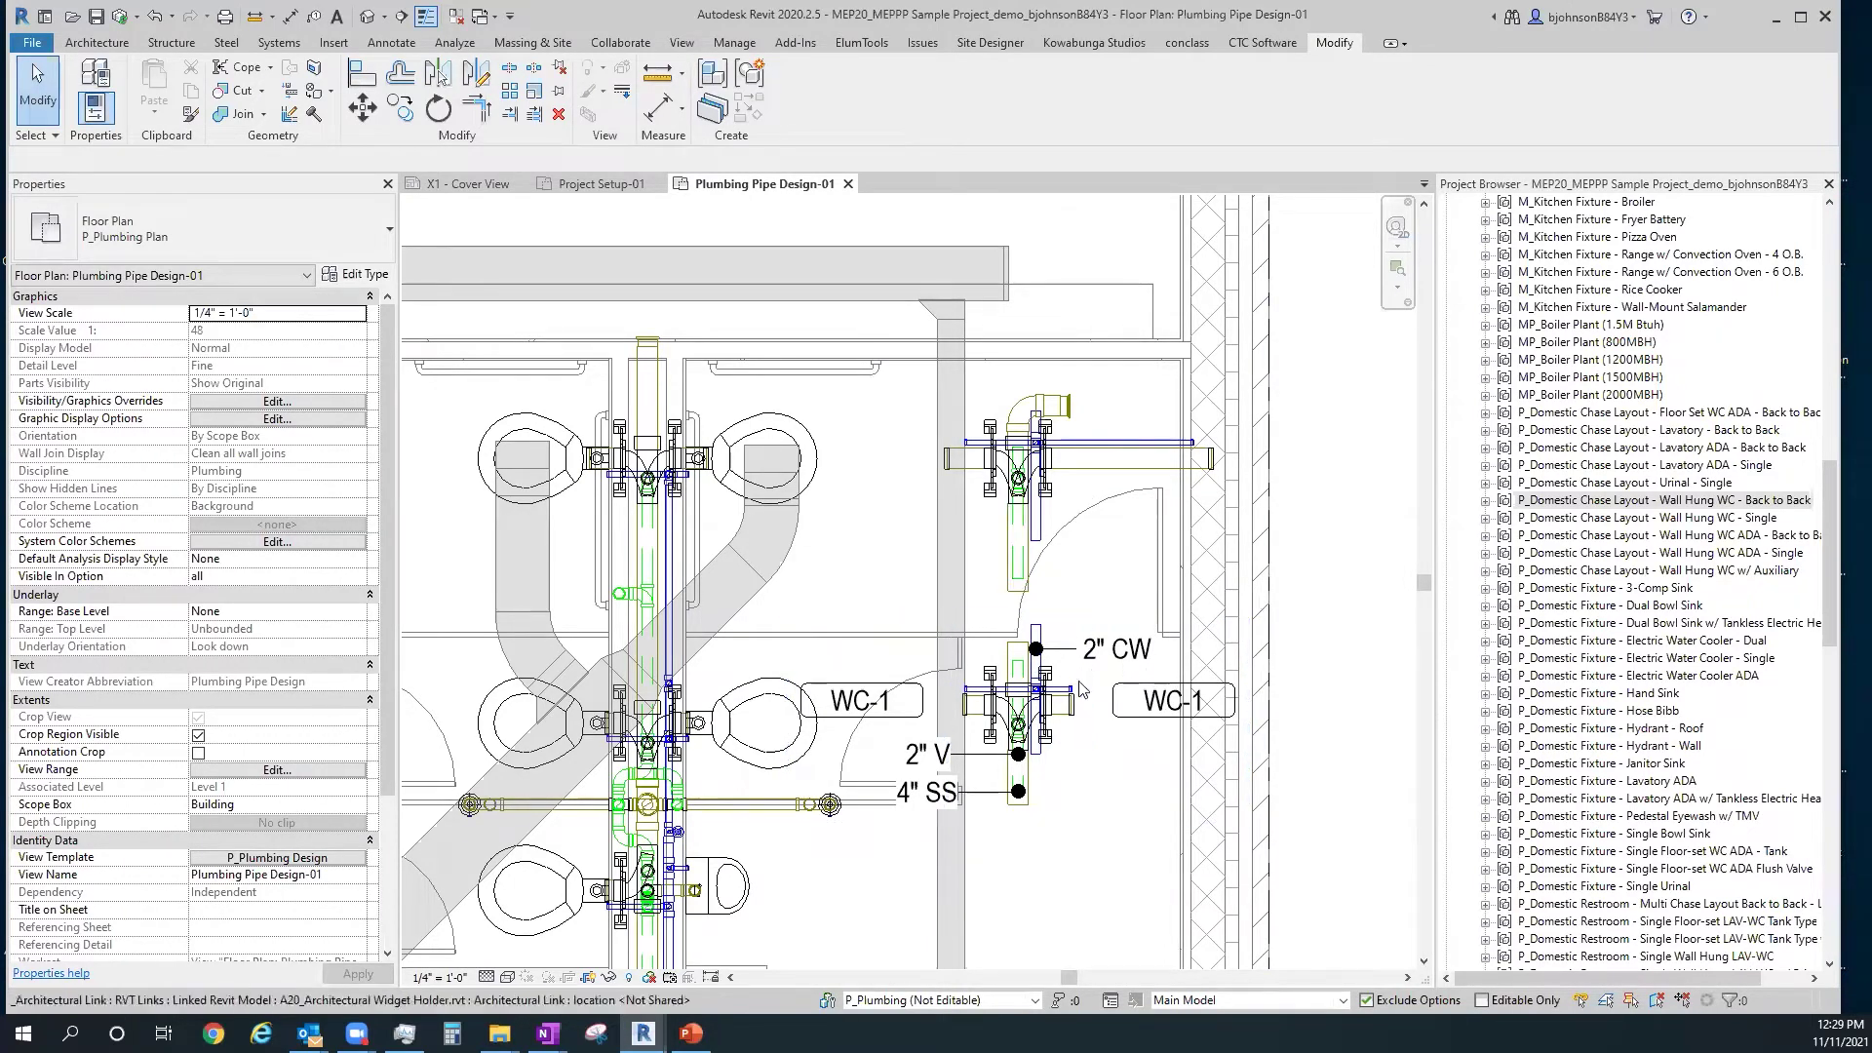
Undo the view scale change and the placement of the attached detail group
{"action": "key", "text": "ctrl+z"}
{"action": "key", "text": "ctrl+z"}
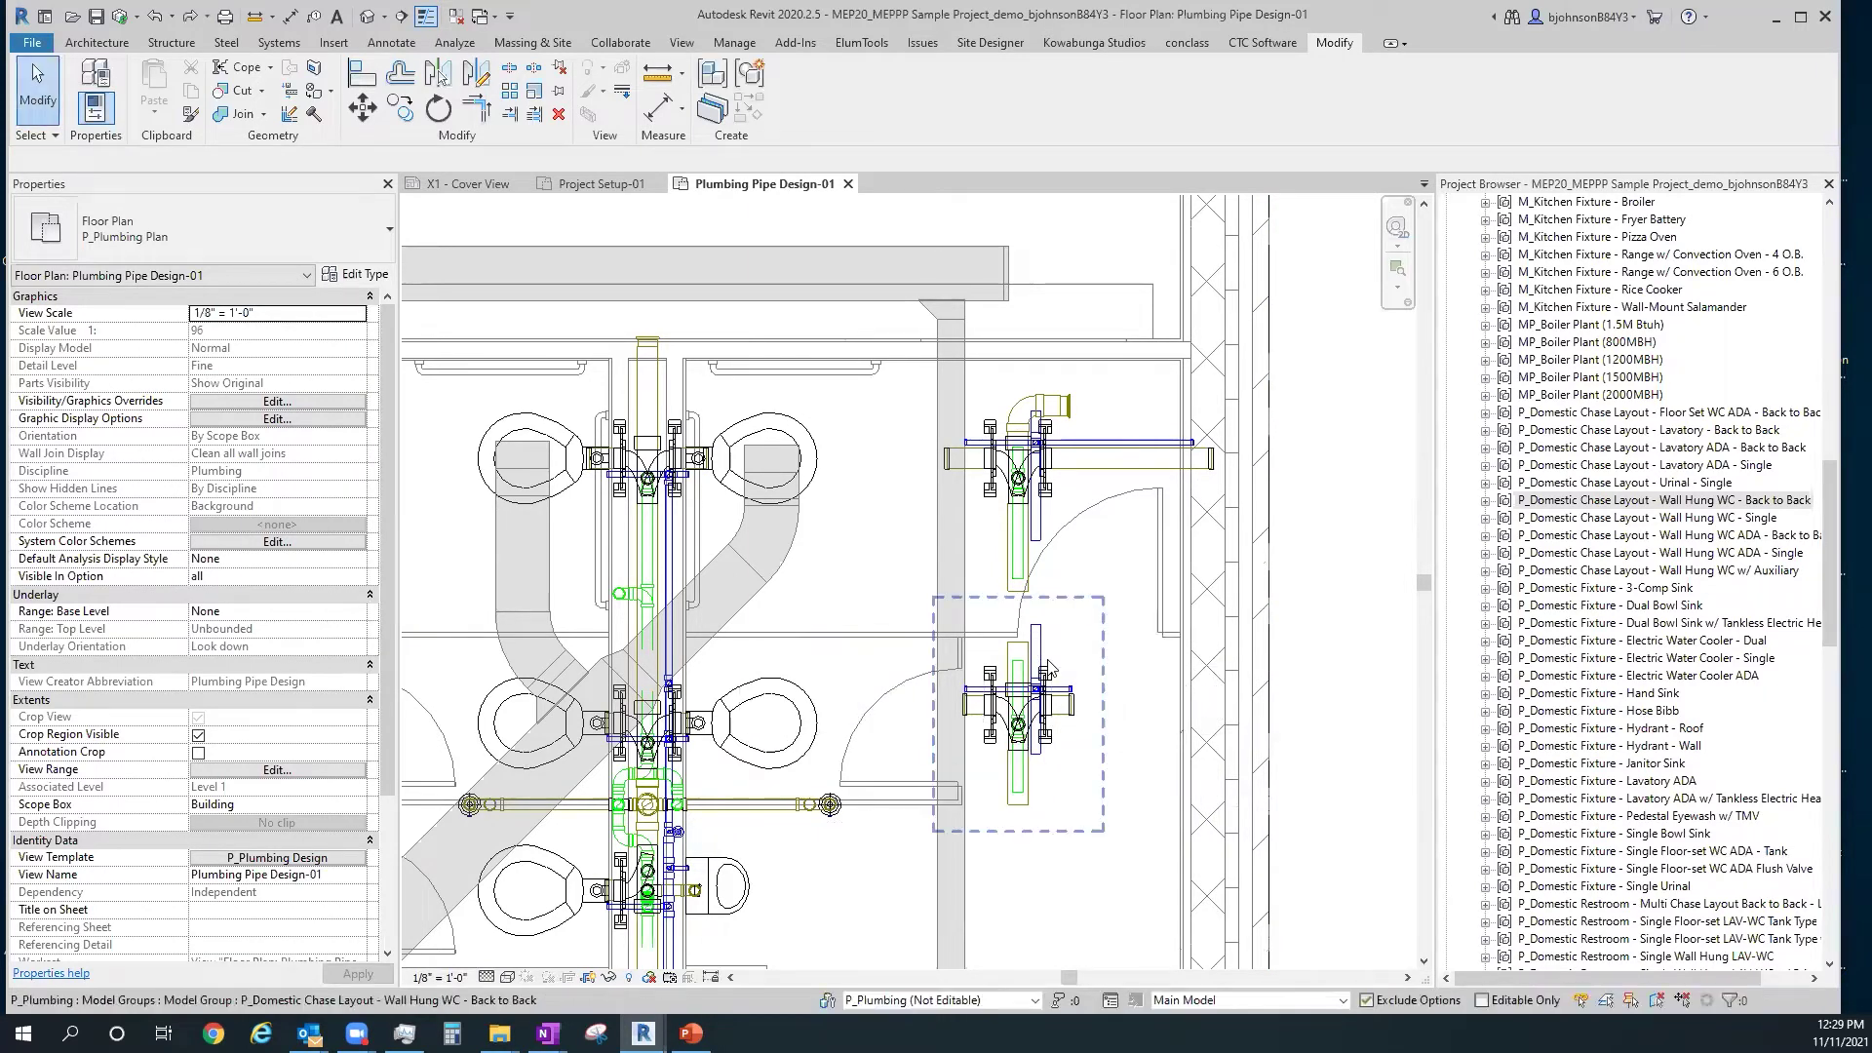
Ungroup the lower Wall Hung WC - Back to Back chase layout into separate elements
{"action": "left_click", "coordinate": [1073, 704]}
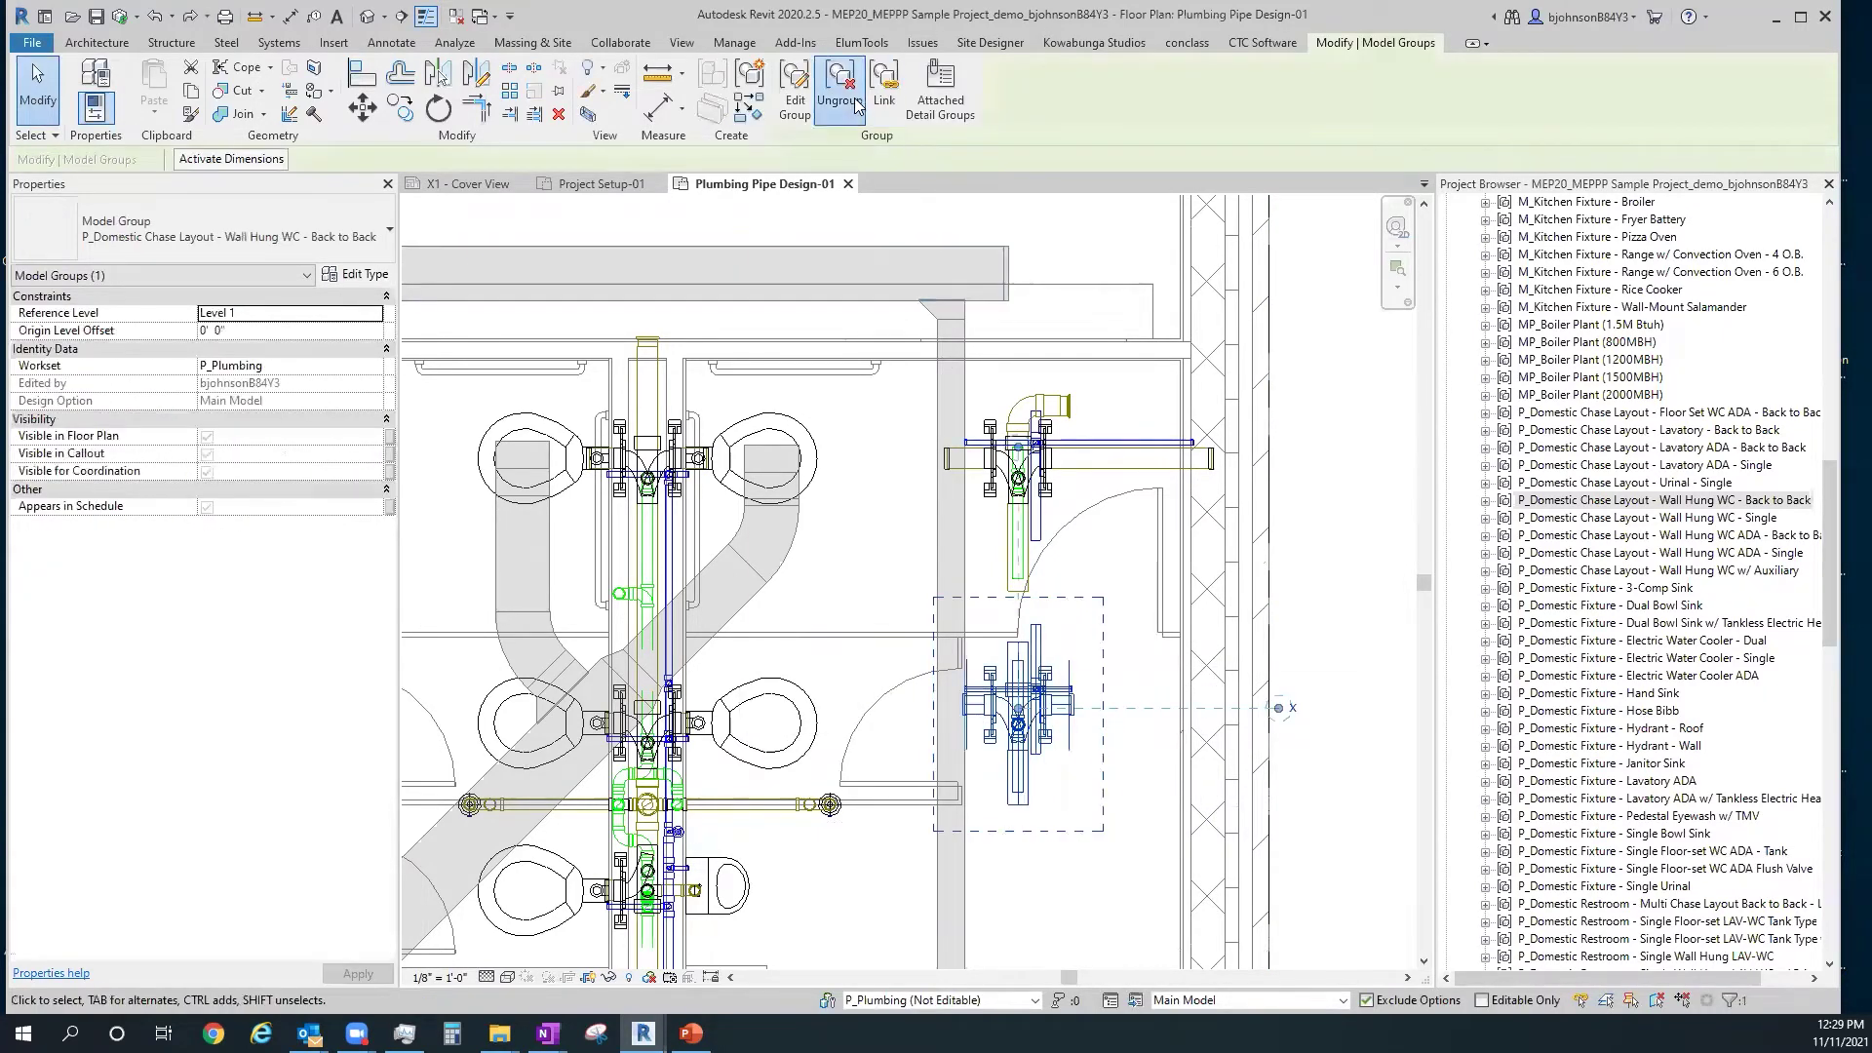
{"action": "key", "text": "Escape"}
Extend the lower assembly's sanitary and vent pipes up to the matching pipe ends of the upper assembly
{"action": "scroll", "coordinate": [1012, 700], "scroll_direction": "up", "scroll_amount": 3}
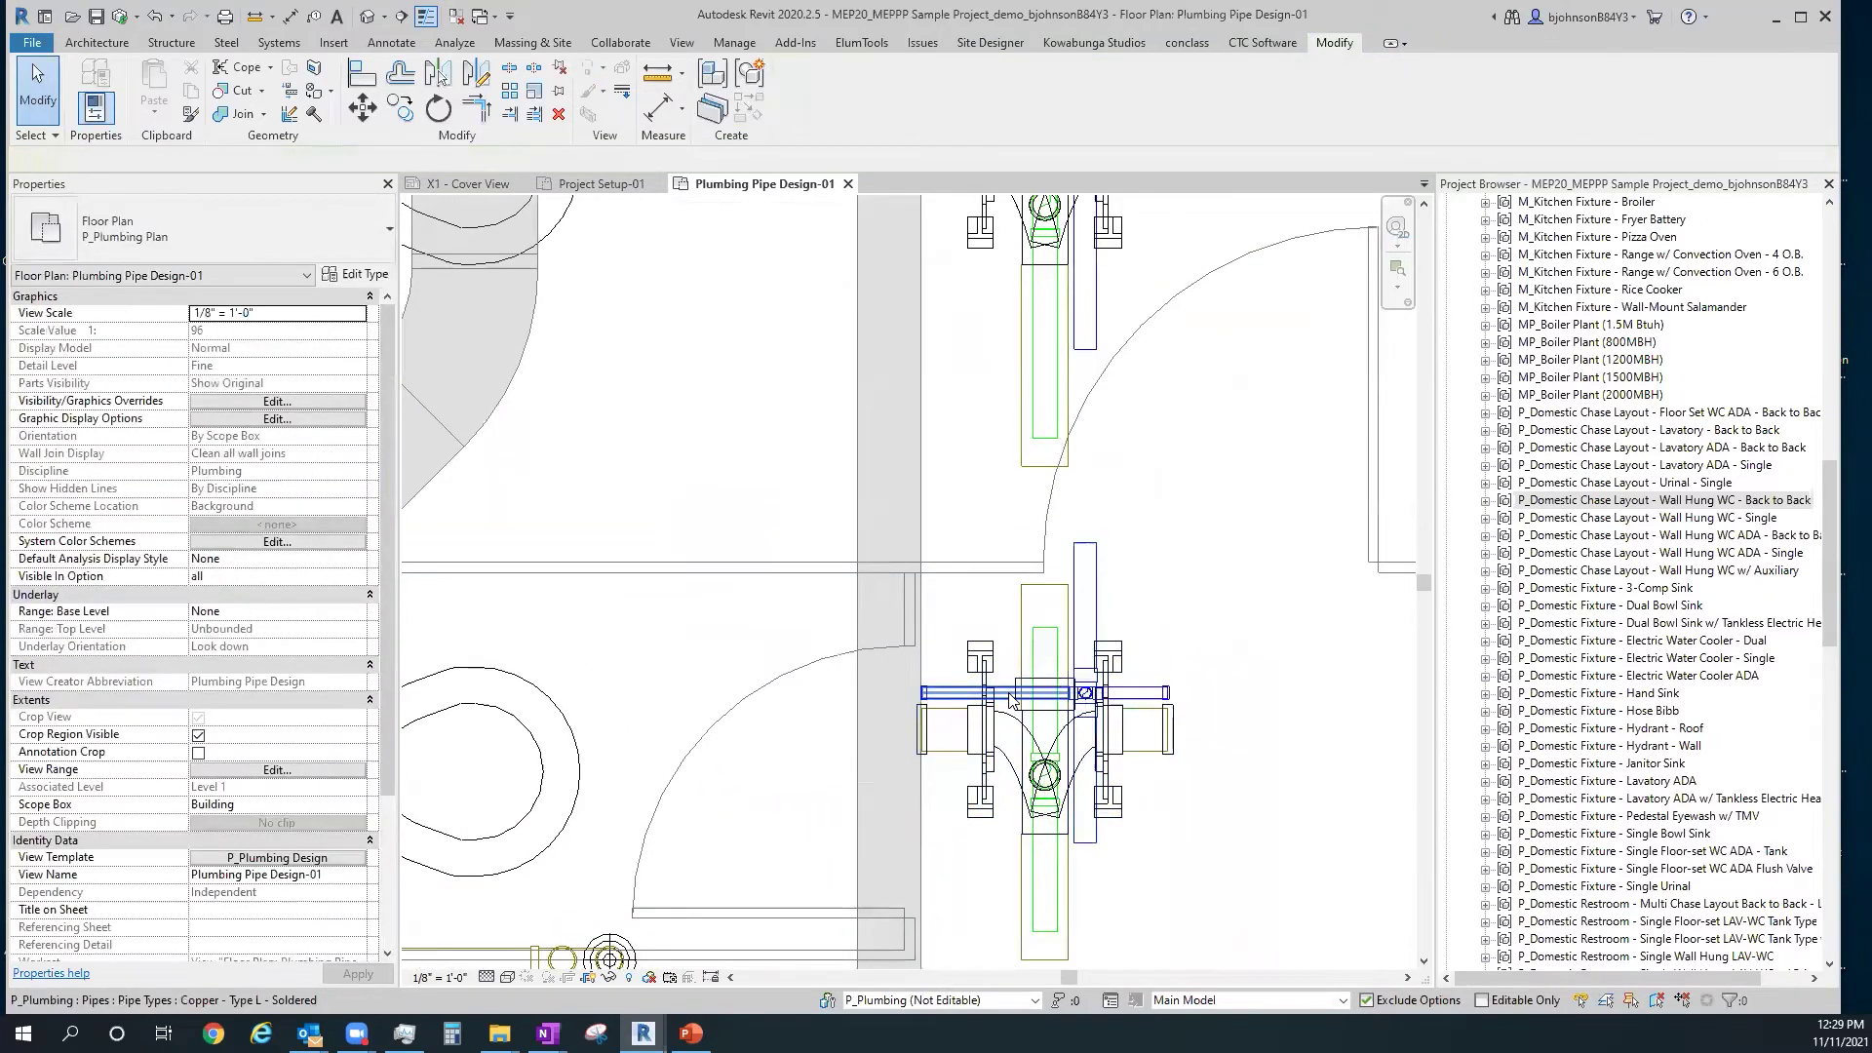
{"action": "left_click", "coordinate": [1051, 585]}
{"action": "left_click_drag", "start_coordinate": [1044, 585], "coordinate": [1043, 471]}
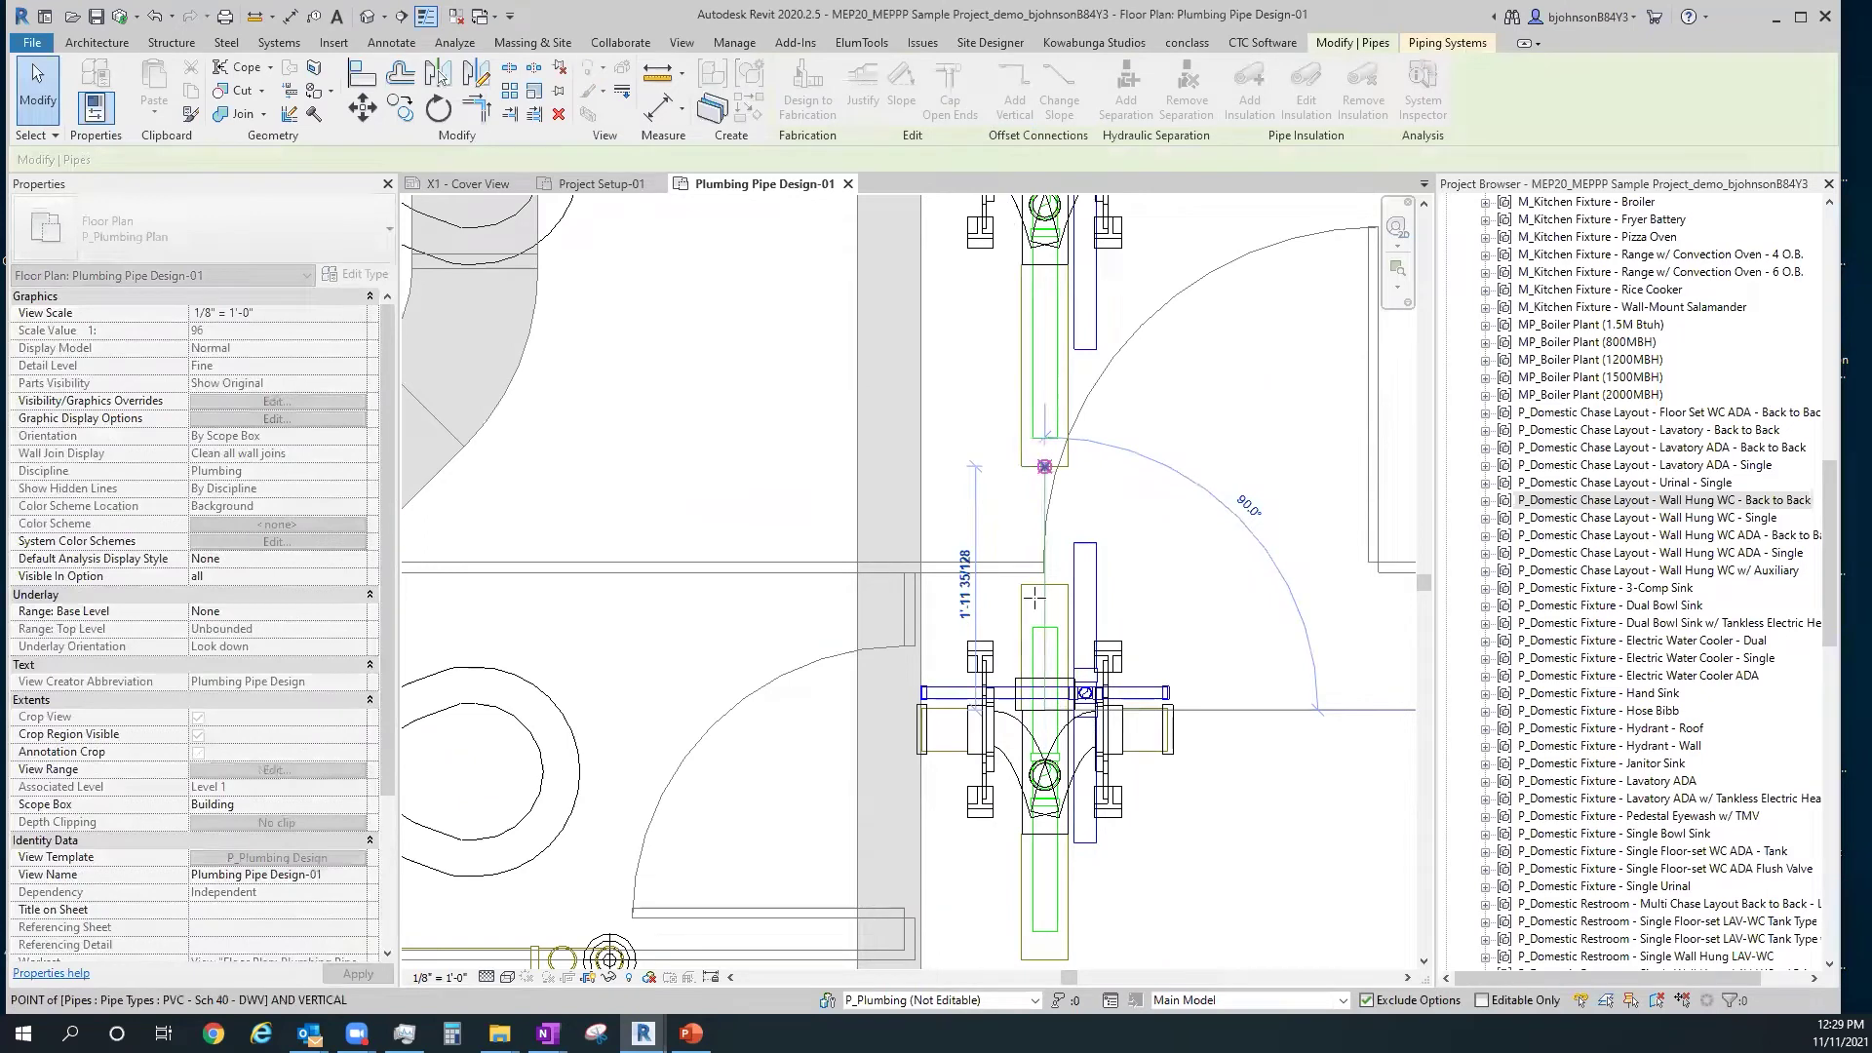
{"action": "key", "text": "Escape"}
{"action": "left_click", "coordinate": [1056, 648]}
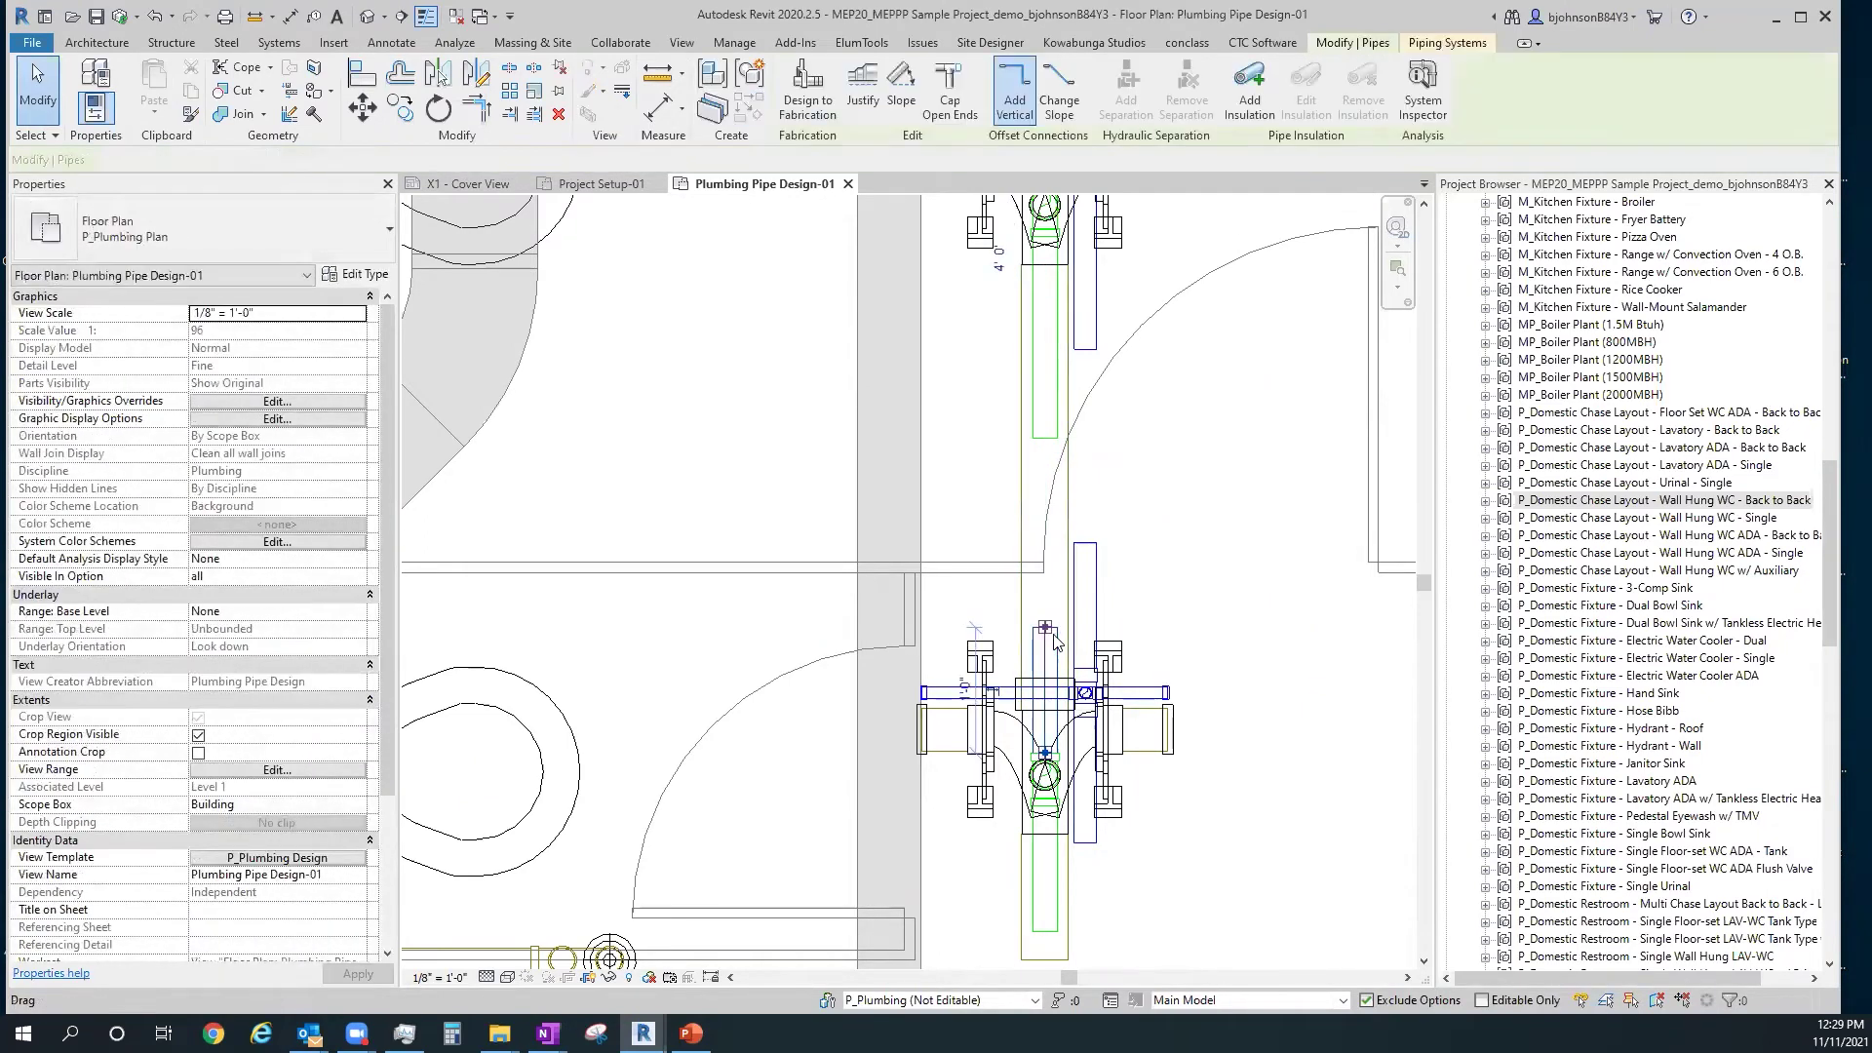
{"action": "left_click_drag", "start_coordinate": [1046, 630], "coordinate": [1043, 437]}
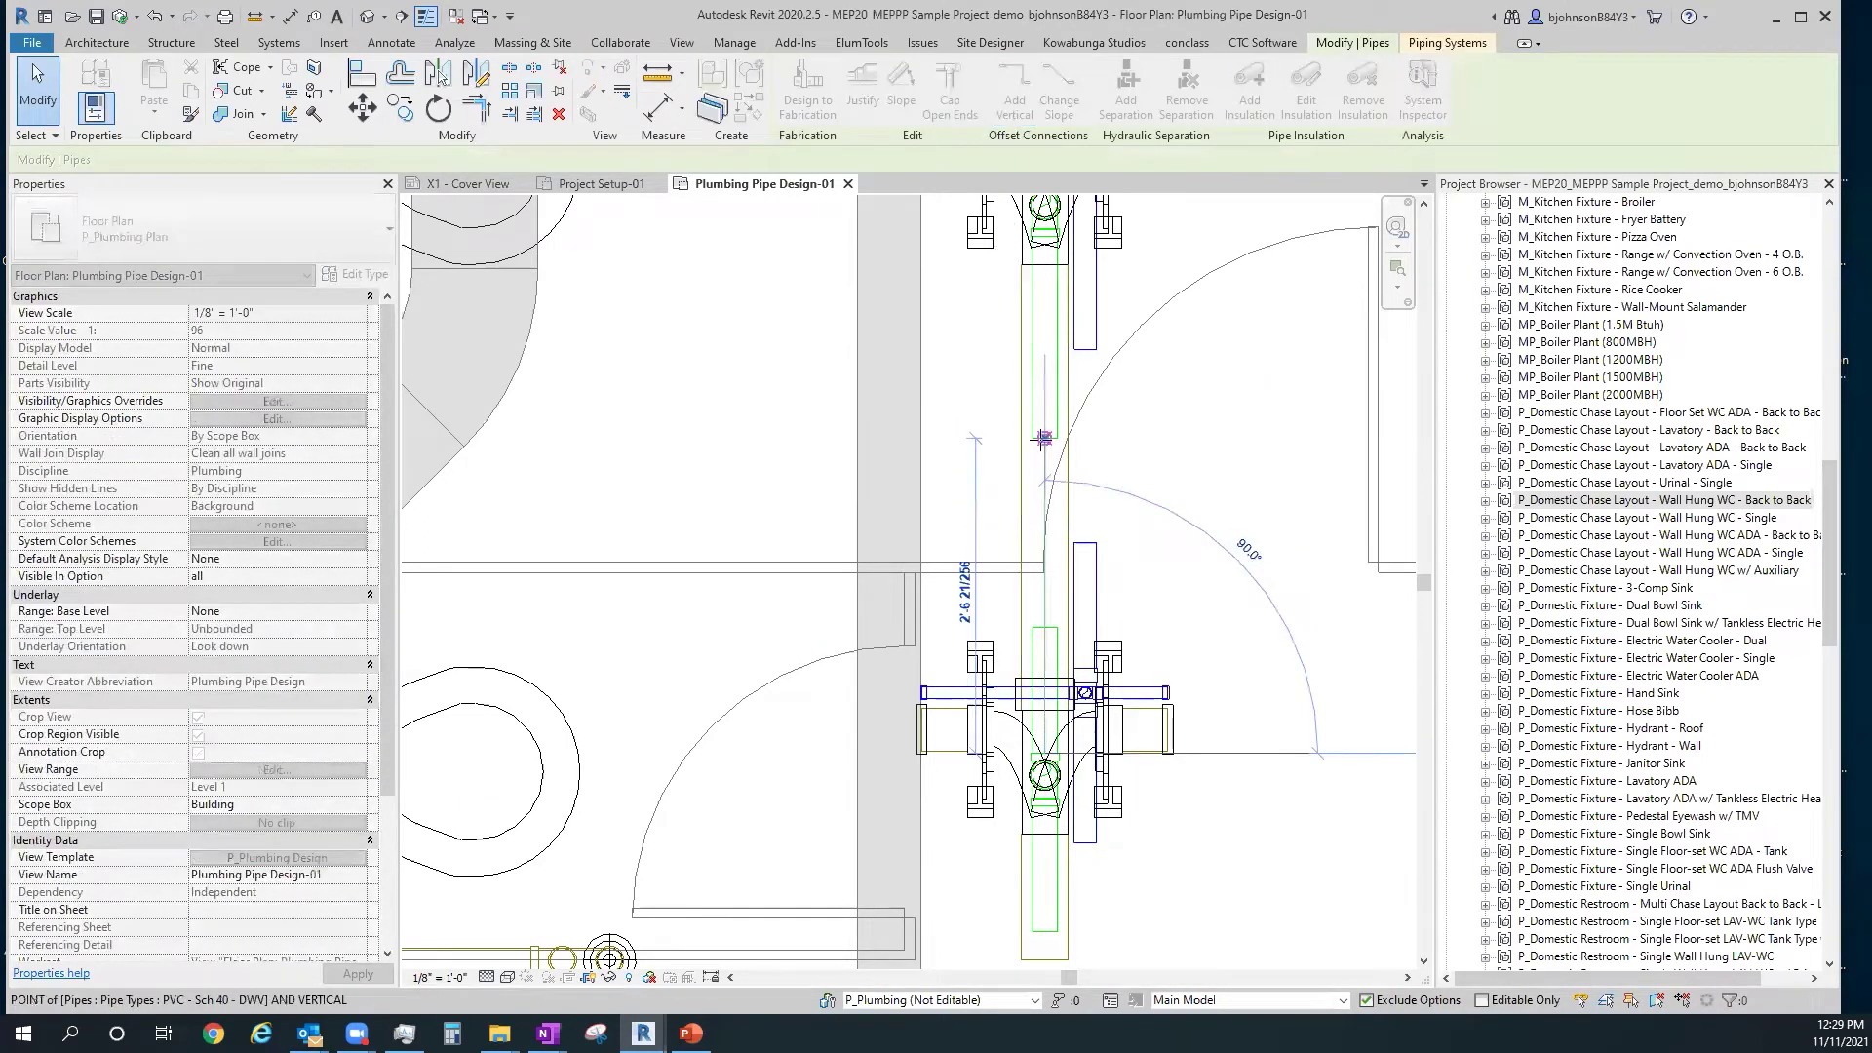
{"action": "key", "text": "Escape"}
Extend the lower assembly's cold water pipe up to the open end of the upper assembly's cold water pipe
{"action": "left_click", "coordinate": [1090, 552]}
{"action": "left_click_drag", "start_coordinate": [1085, 546], "coordinate": [1092, 337]}
{"action": "scroll", "coordinate": [1099, 583], "scroll_direction": "down", "scroll_amount": 1}
{"action": "scroll", "coordinate": [1105, 780], "scroll_direction": "down", "scroll_amount": 3}
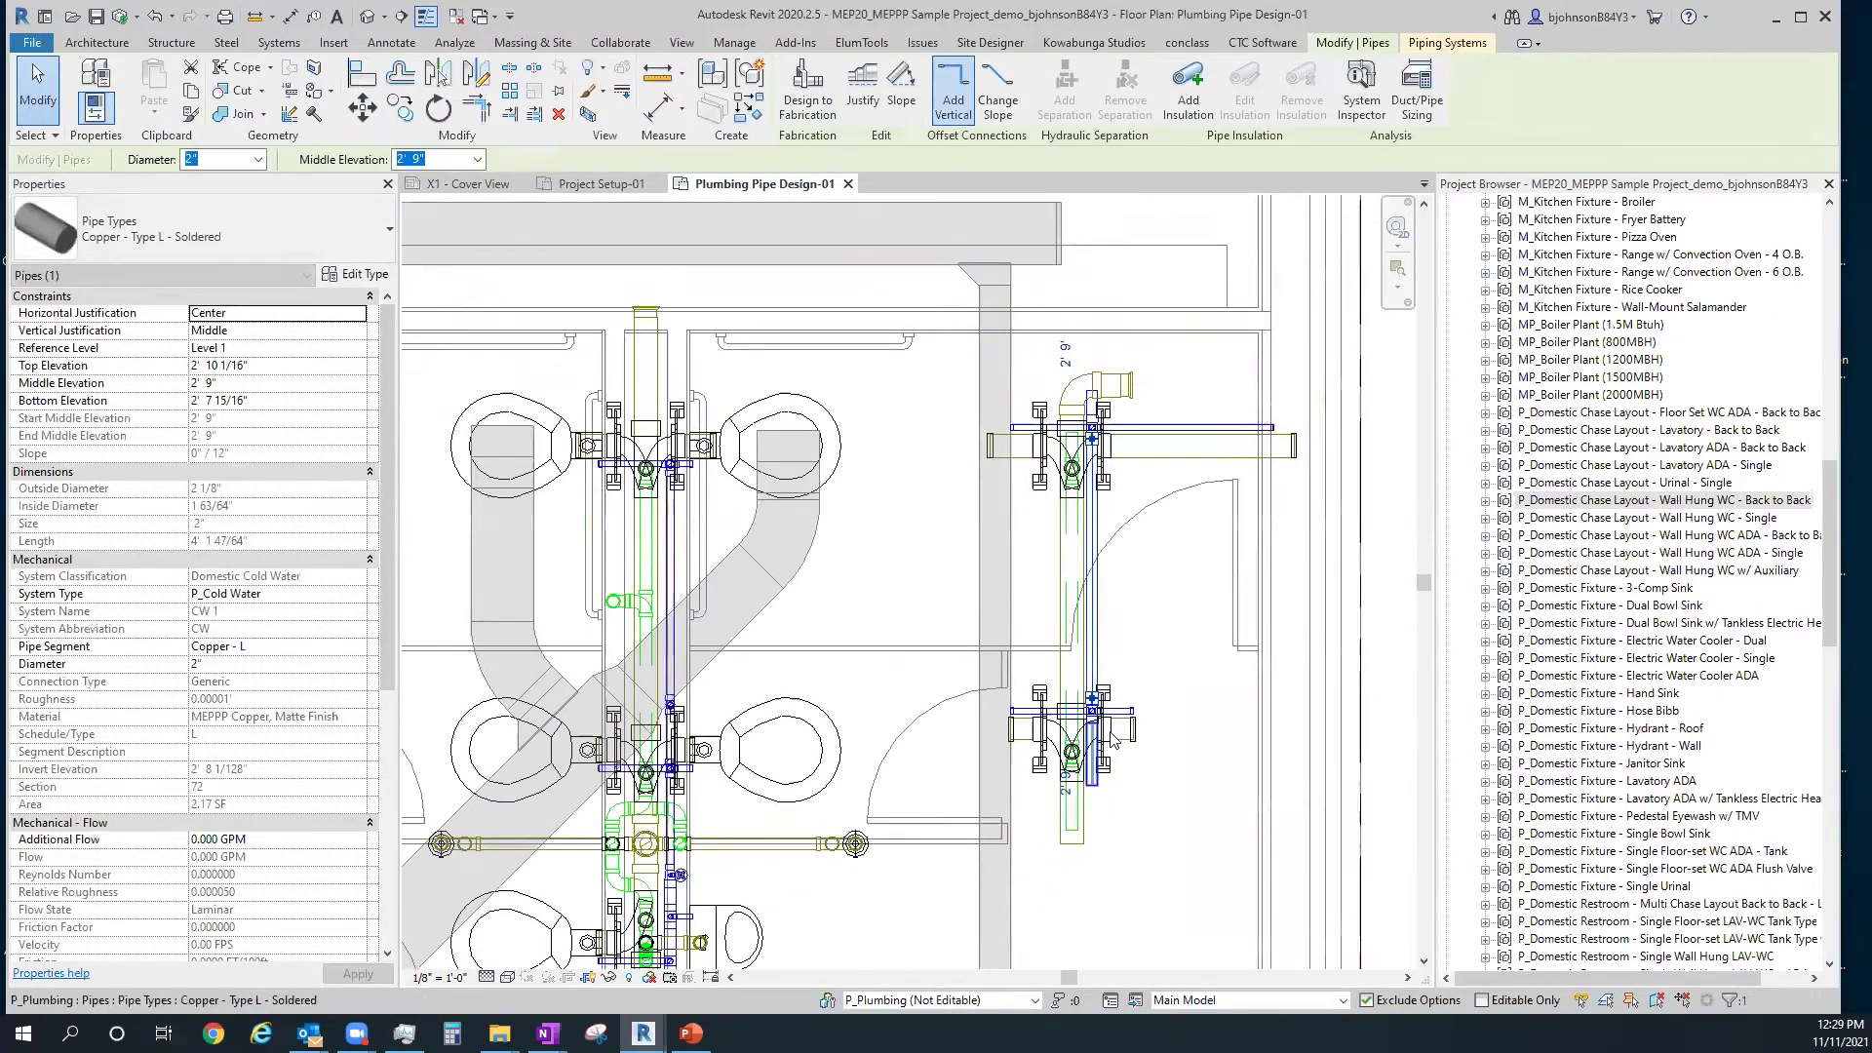
Delete the cold water piping beyond the upper carrier's tee and convert that tee into an elbow
{"action": "scroll", "coordinate": [1037, 480], "scroll_direction": "up", "scroll_amount": 5}
{"action": "left_click", "coordinate": [1035, 474]}
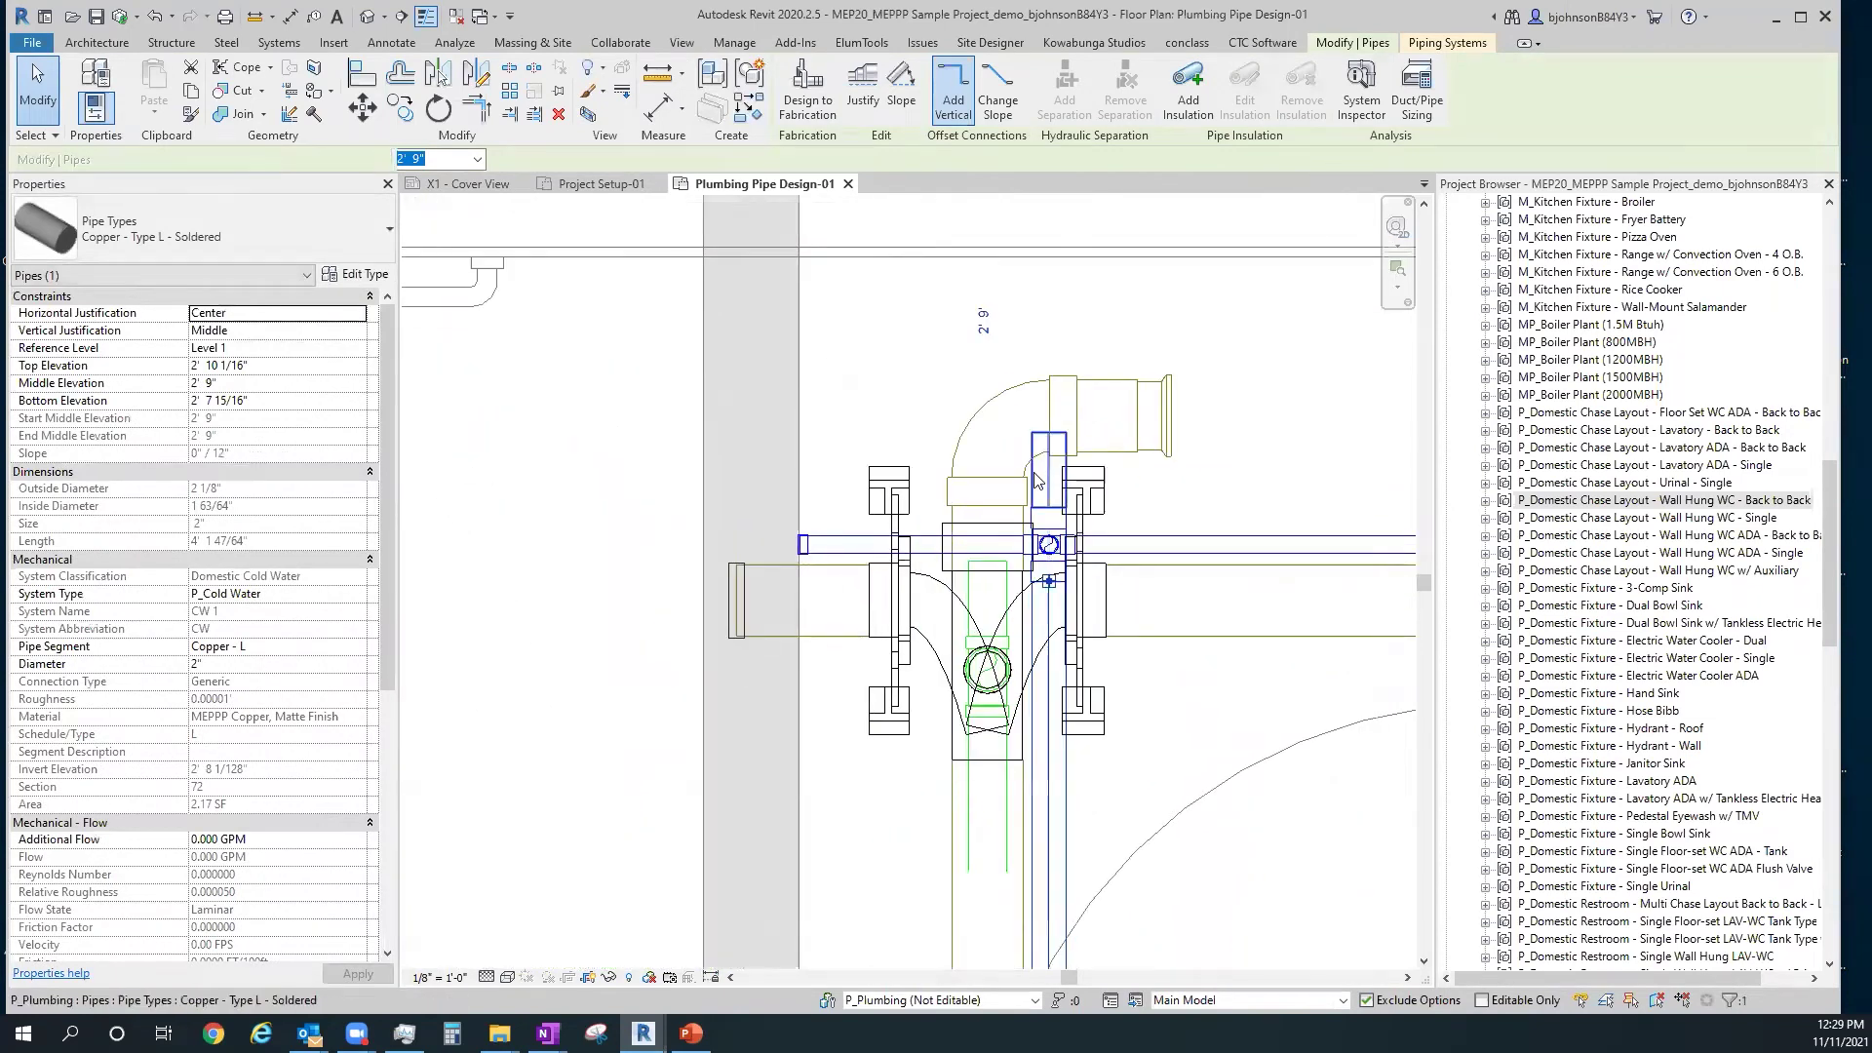
{"action": "key", "text": "Delete"}
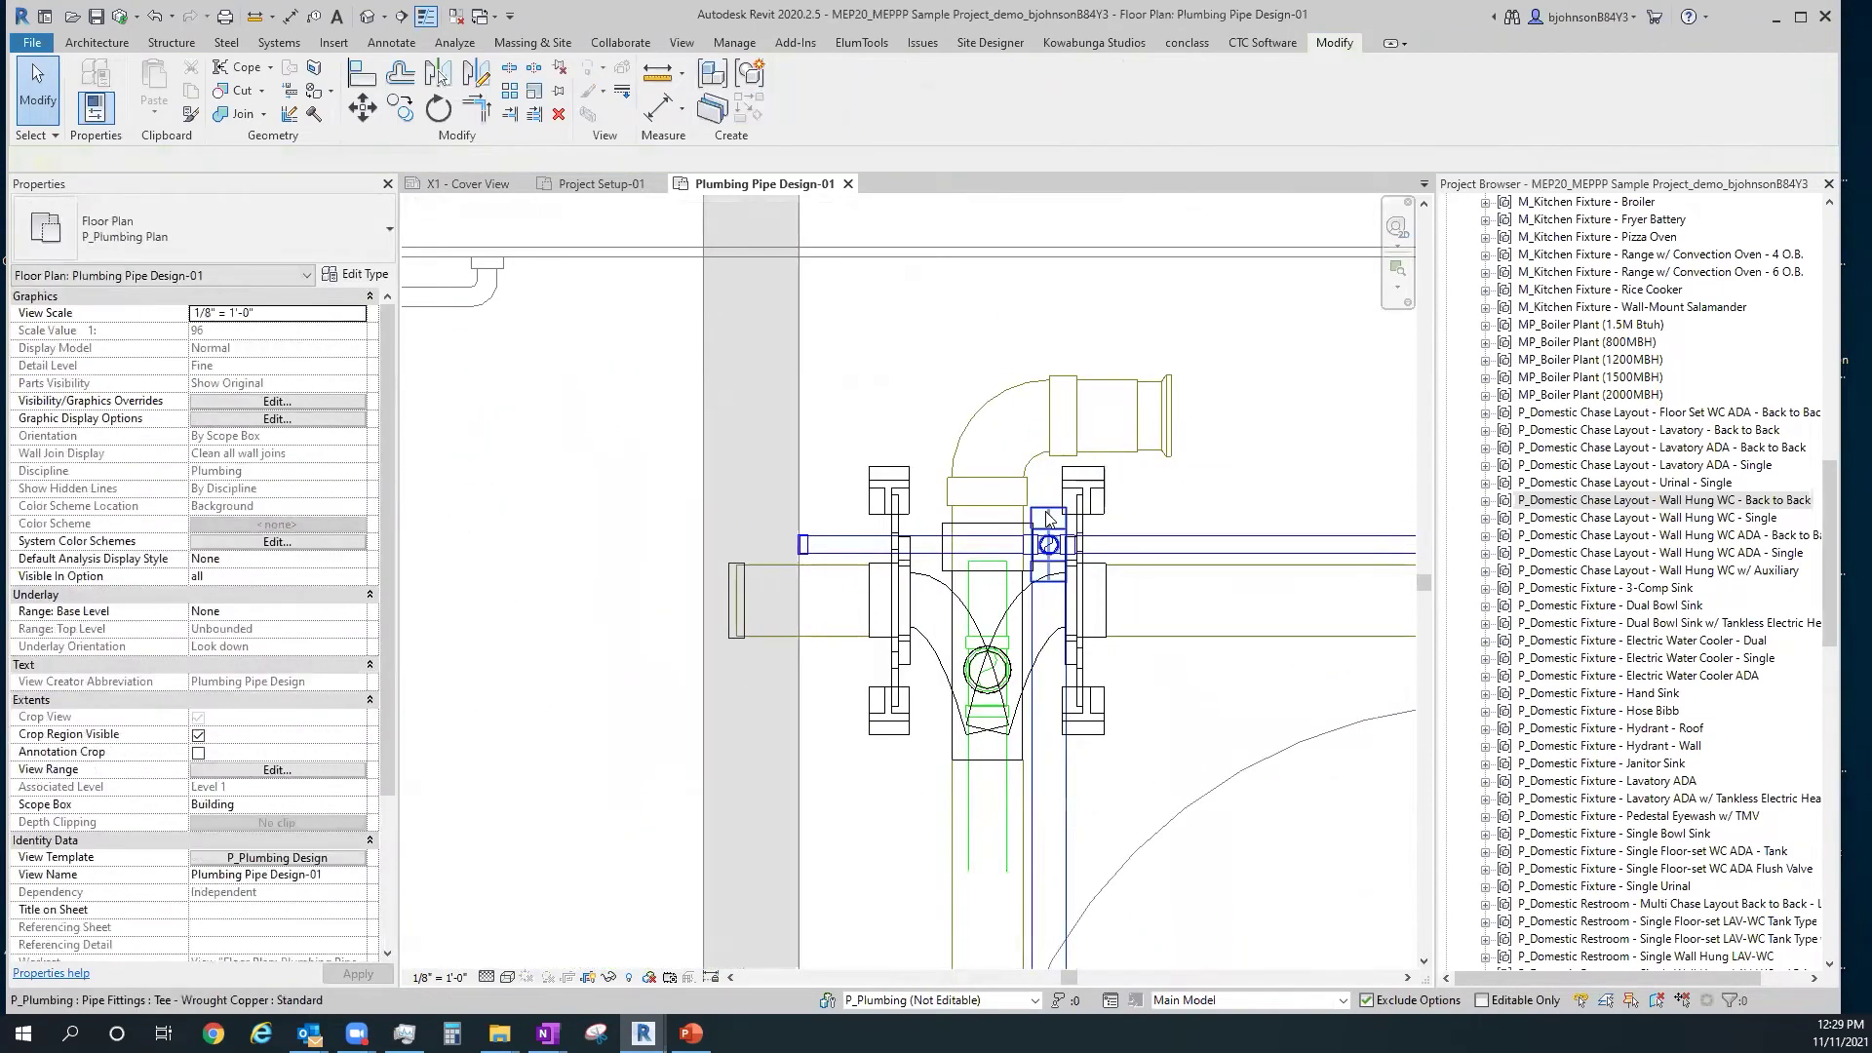
{"action": "left_click", "coordinate": [1047, 522]}
{"action": "left_click", "coordinate": [1049, 371]}
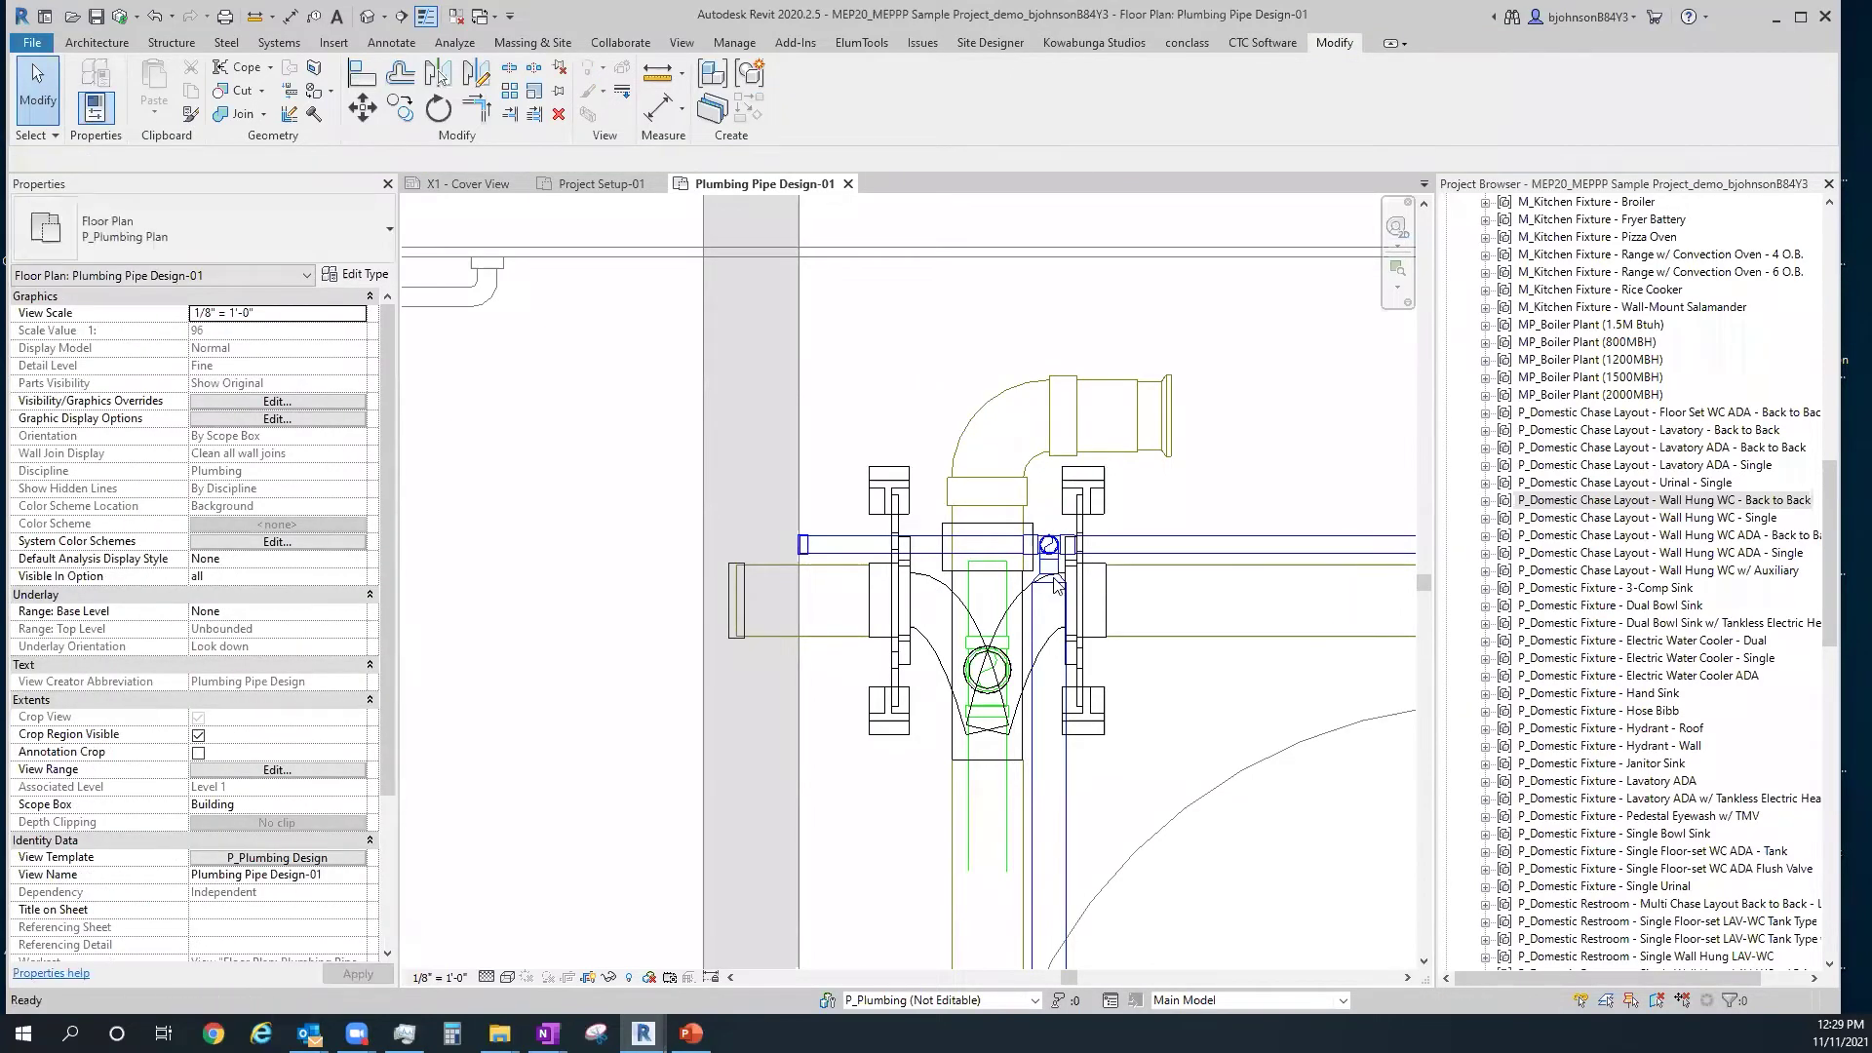
Examine the flow, pressure drop and fixture unit properties of the short cold water pipe below the lower carrier
{"action": "scroll", "coordinate": [1050, 561], "scroll_direction": "down", "scroll_amount": 3}
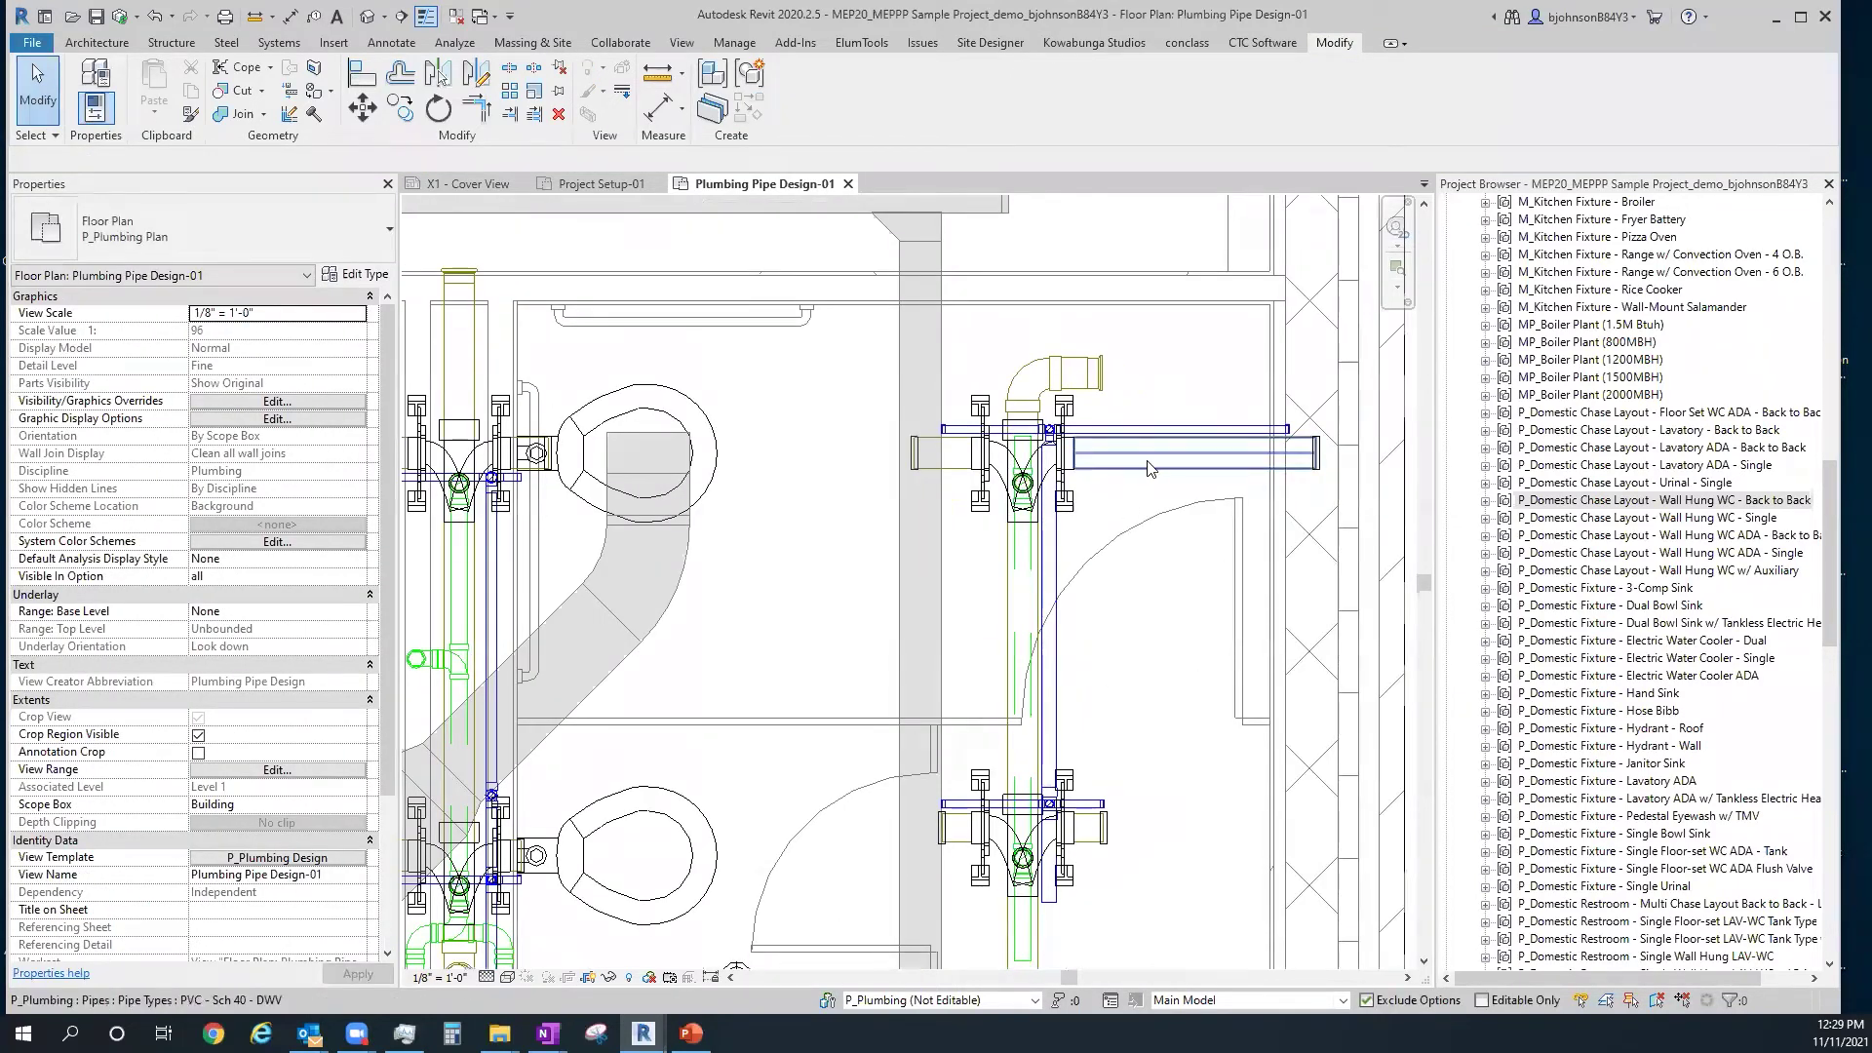
{"action": "left_click", "coordinate": [1060, 916]}
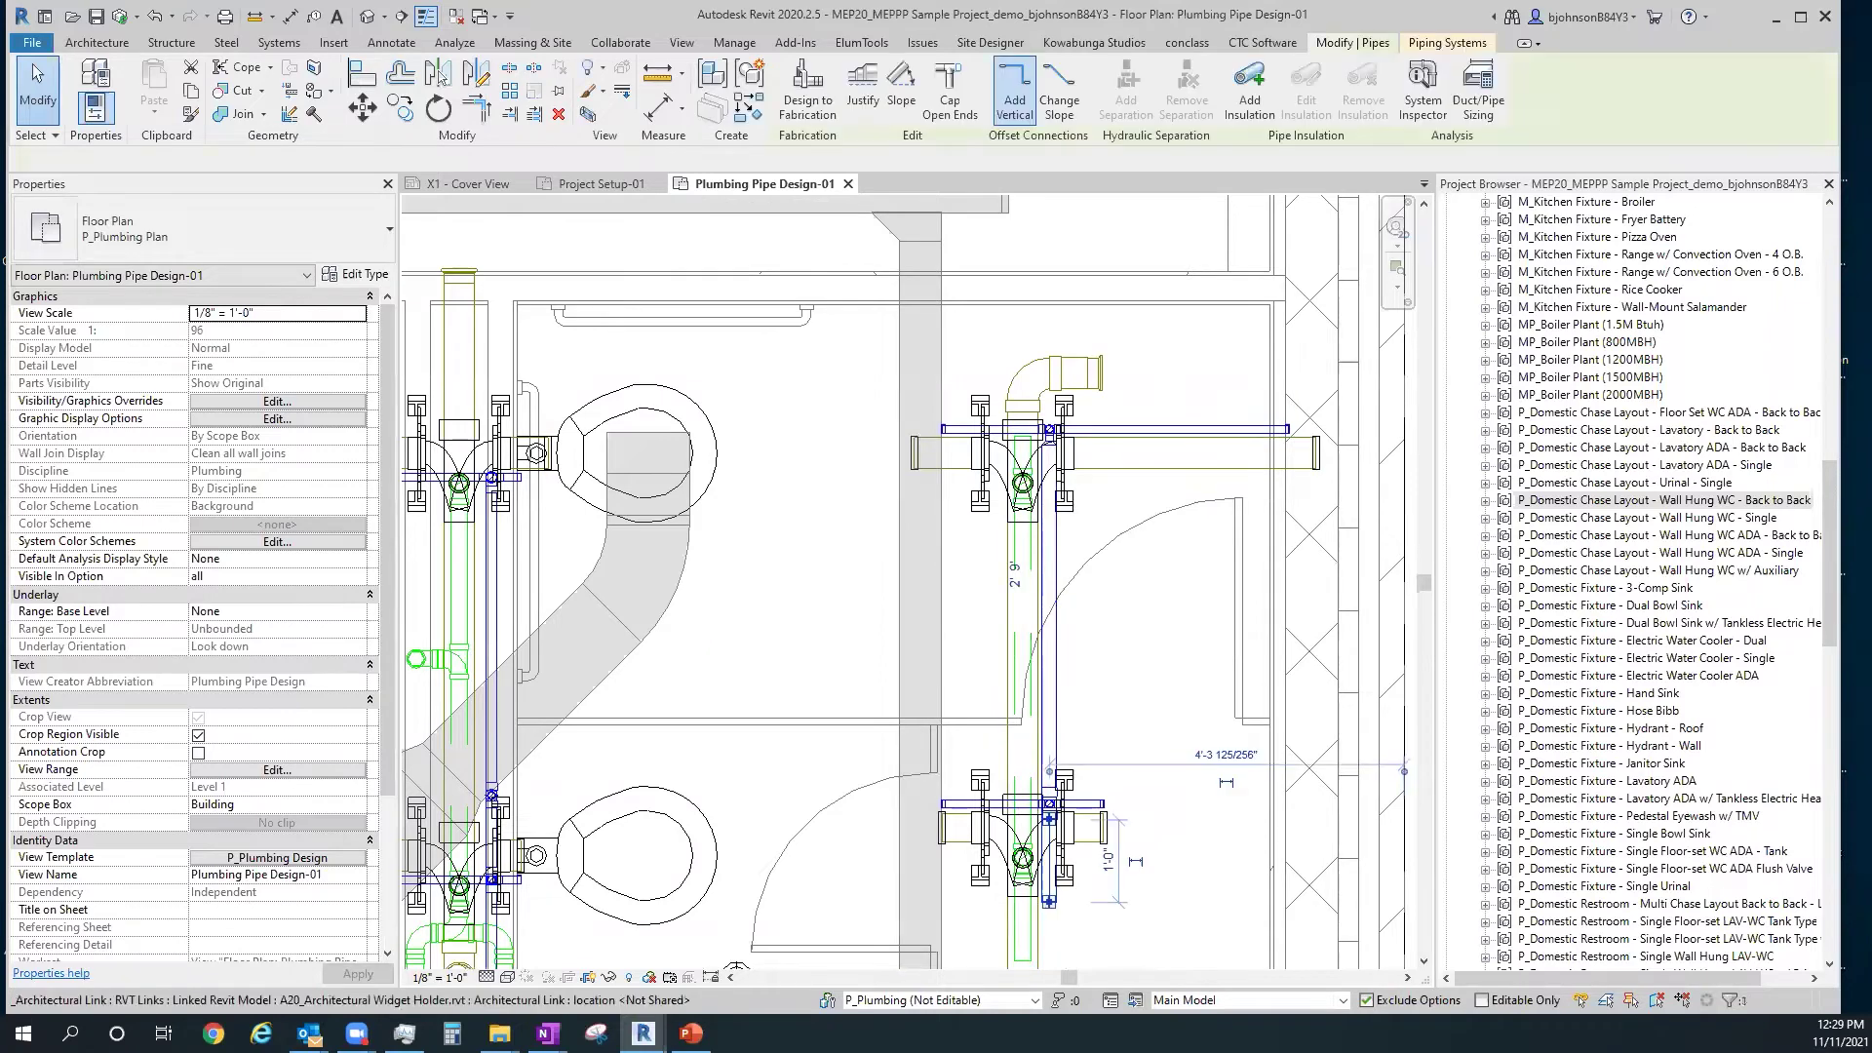
{"action": "scroll", "coordinate": [216, 874], "scroll_direction": "down", "scroll_amount": 5}
{"action": "scroll", "coordinate": [216, 874], "scroll_direction": "down", "scroll_amount": 2}
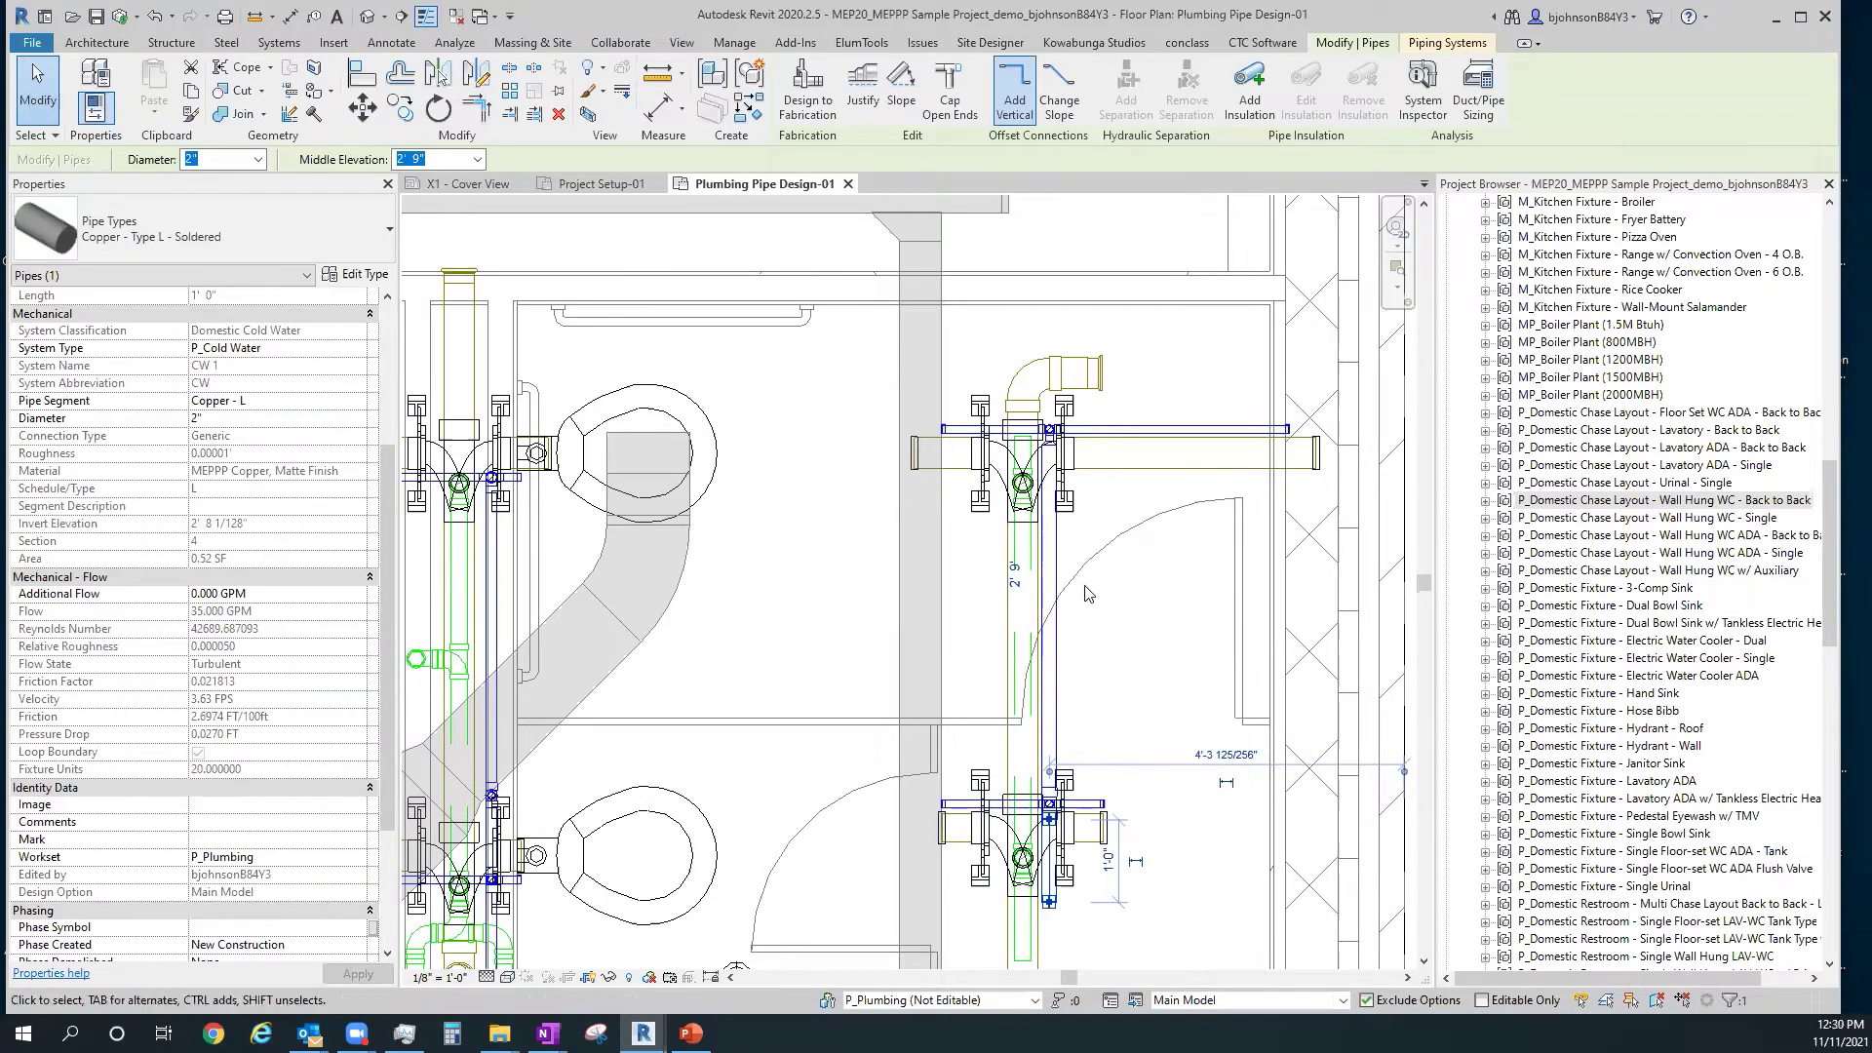
Delete all elements of the two connected chase assemblies beside the exterior wall
{"action": "scroll", "coordinate": [1071, 599], "scroll_direction": "down", "scroll_amount": 3}
{"action": "scroll", "coordinate": [1071, 600], "scroll_direction": "down", "scroll_amount": 1}
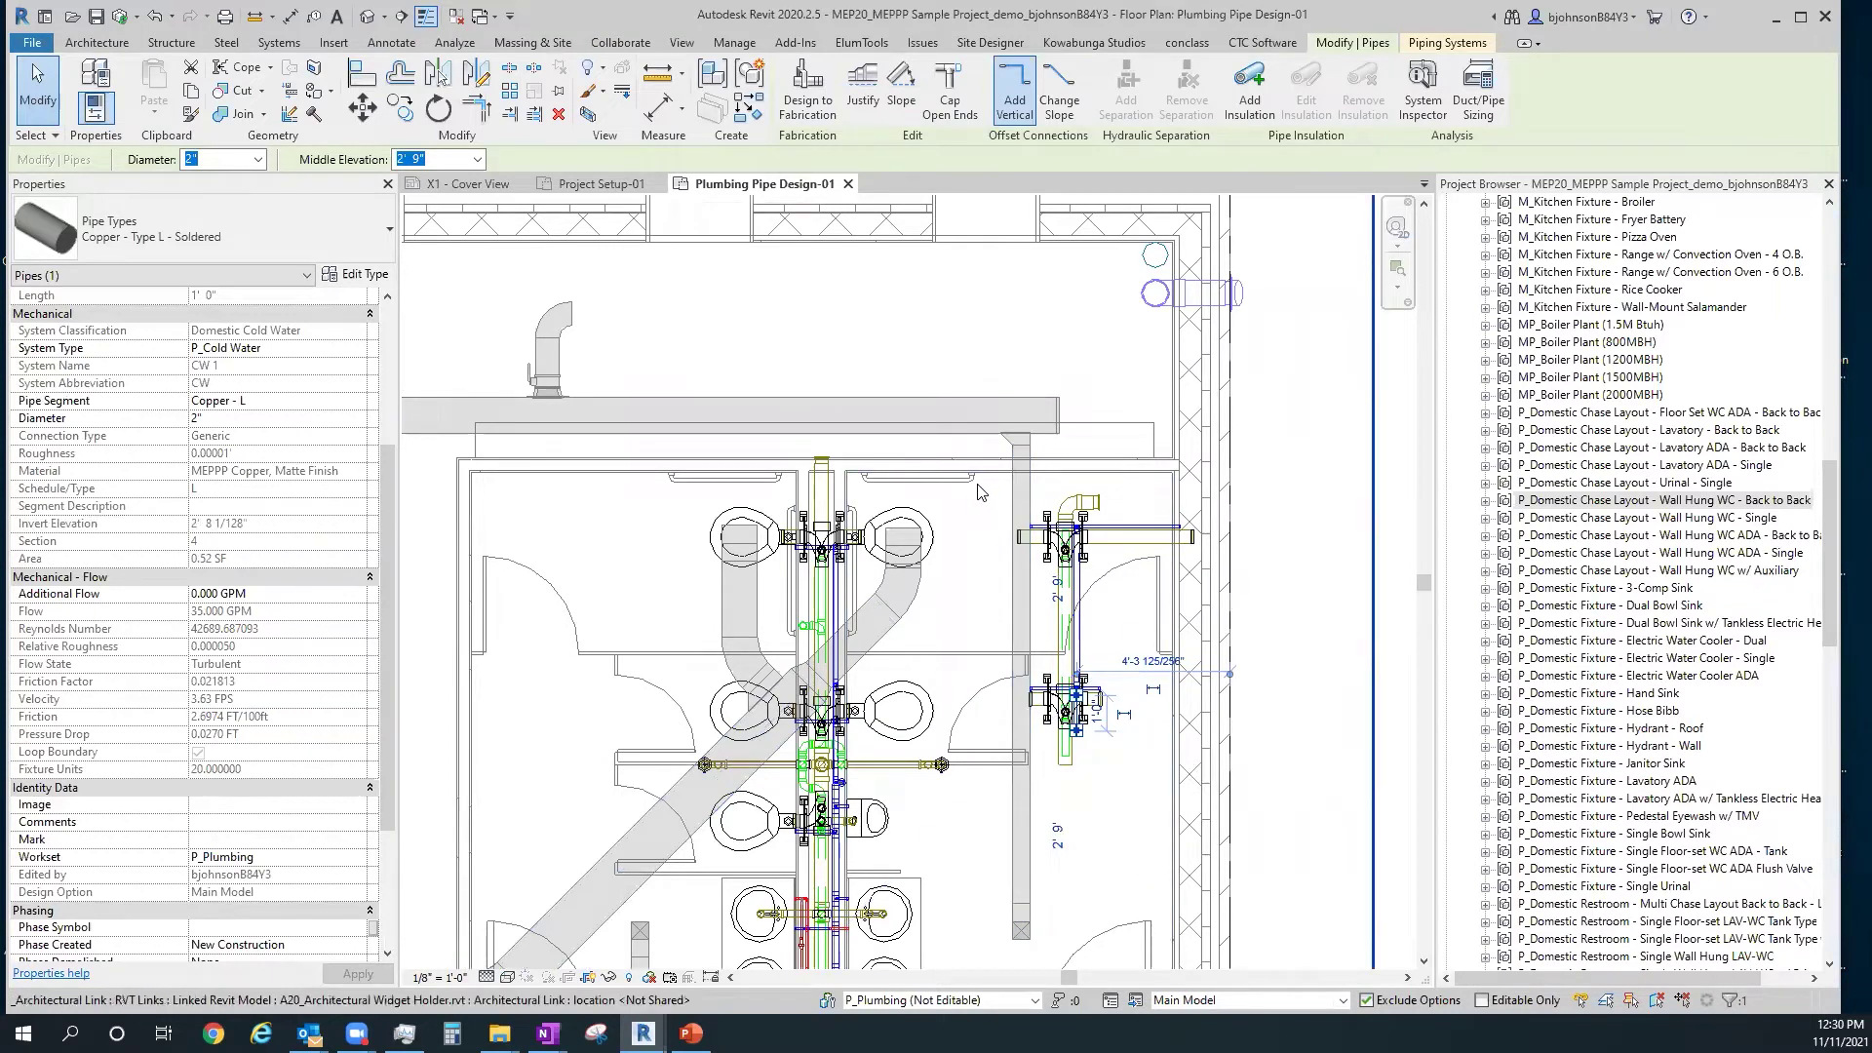
{"action": "left_click_drag", "start_coordinate": [977, 484], "coordinate": [1214, 839]}
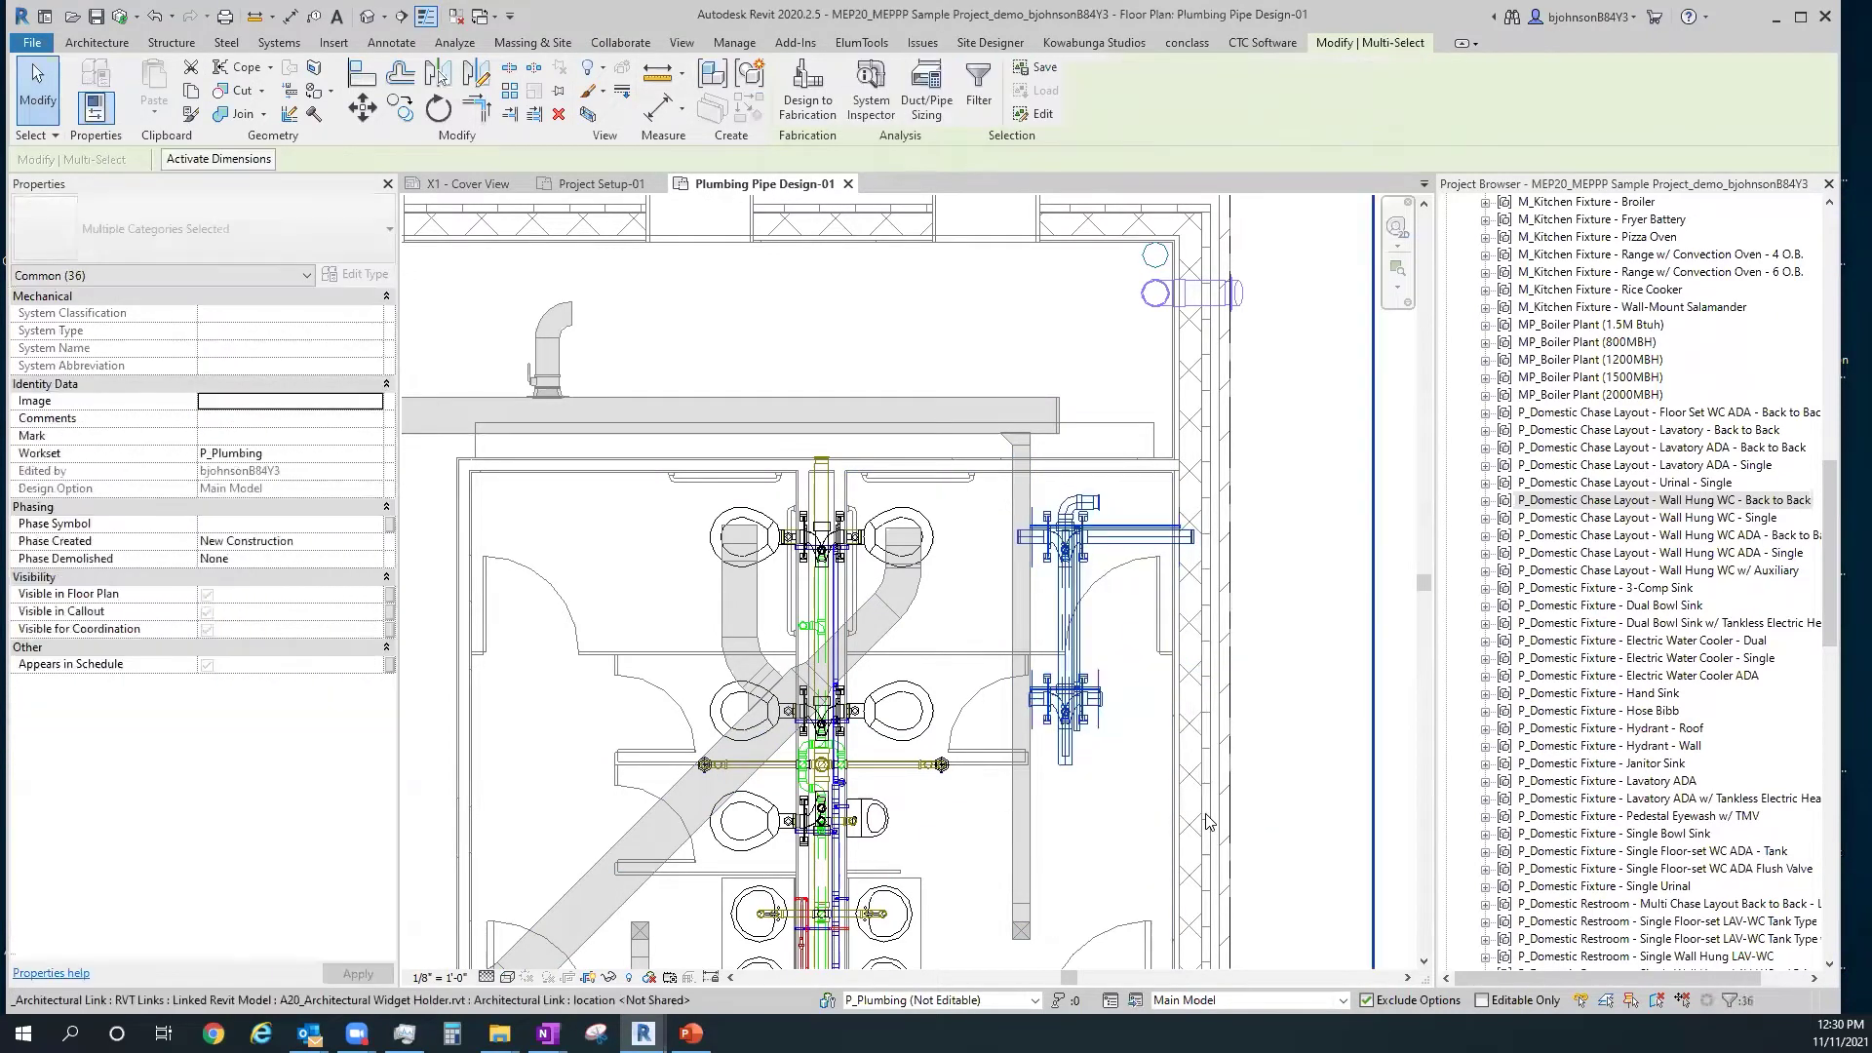
{"action": "key", "text": "Escape"}
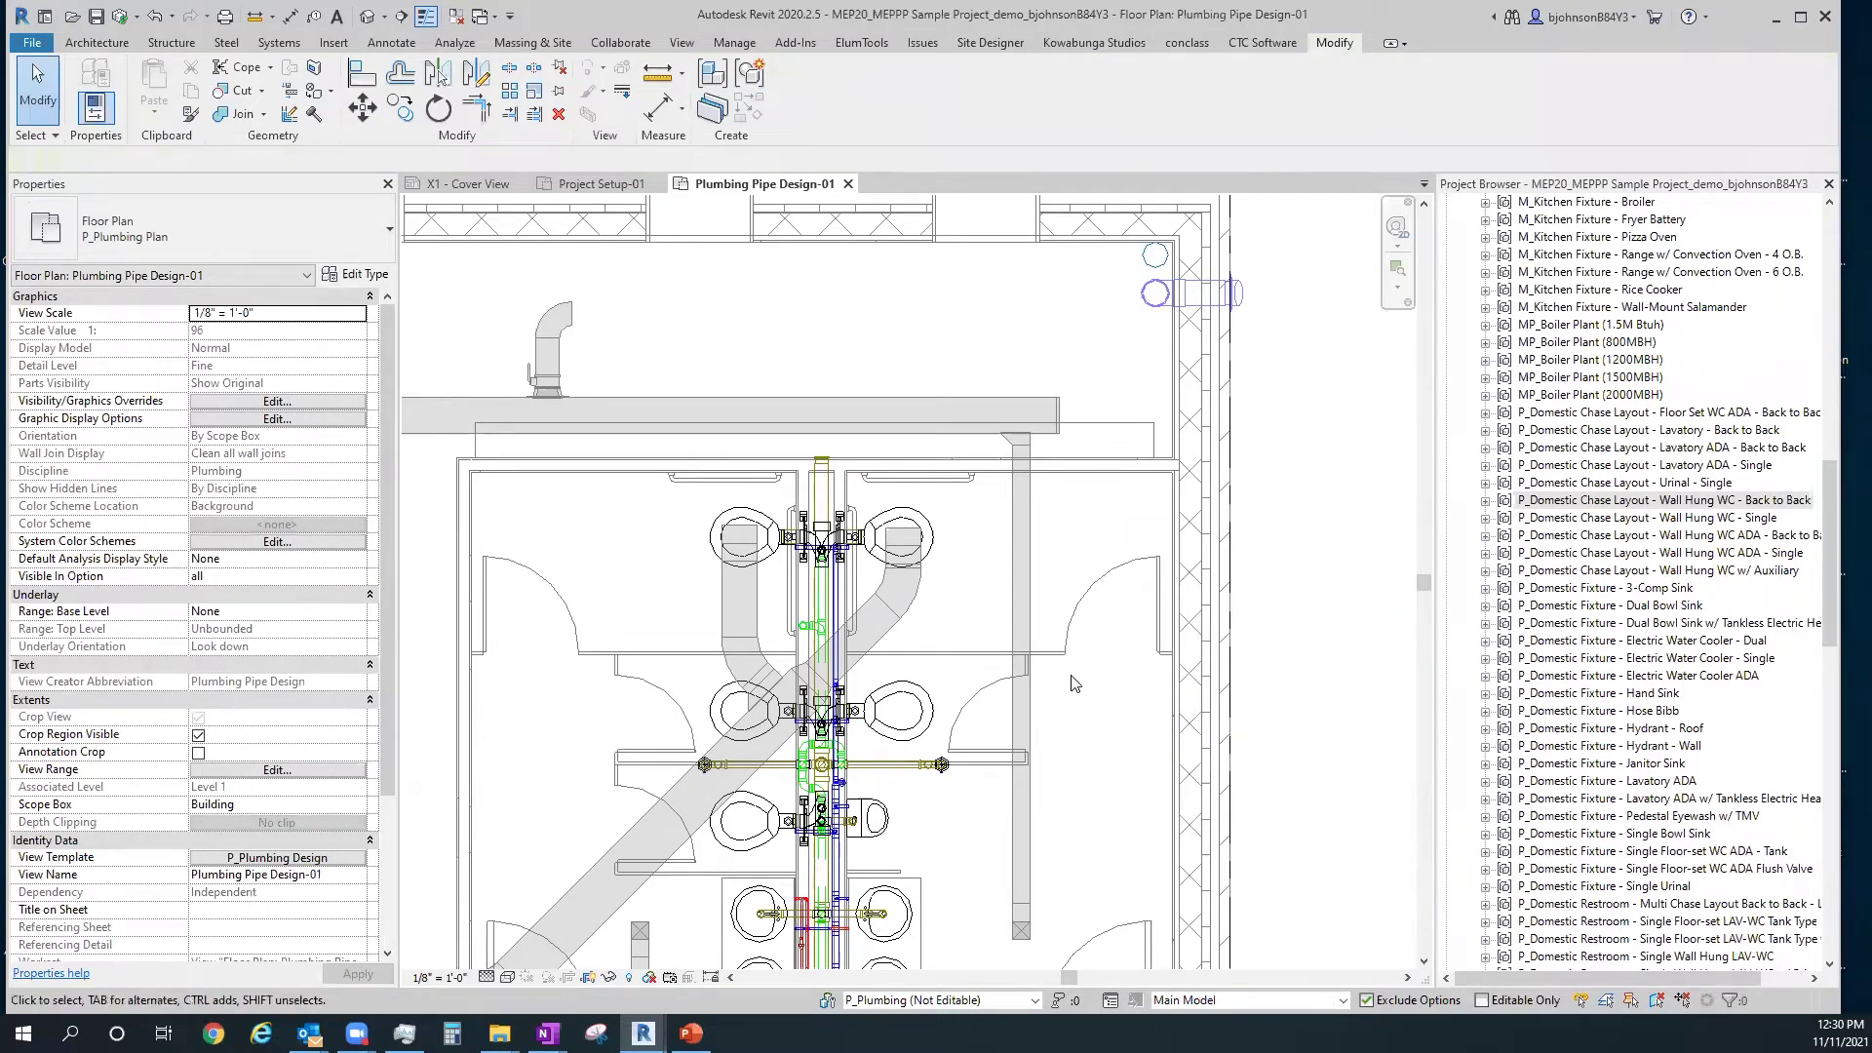
Examine the plumbing model groups in the project, from the chase layouts through the kitchen and residential fixtures
{"action": "scroll", "coordinate": [1074, 682], "scroll_direction": "down", "scroll_amount": 3}
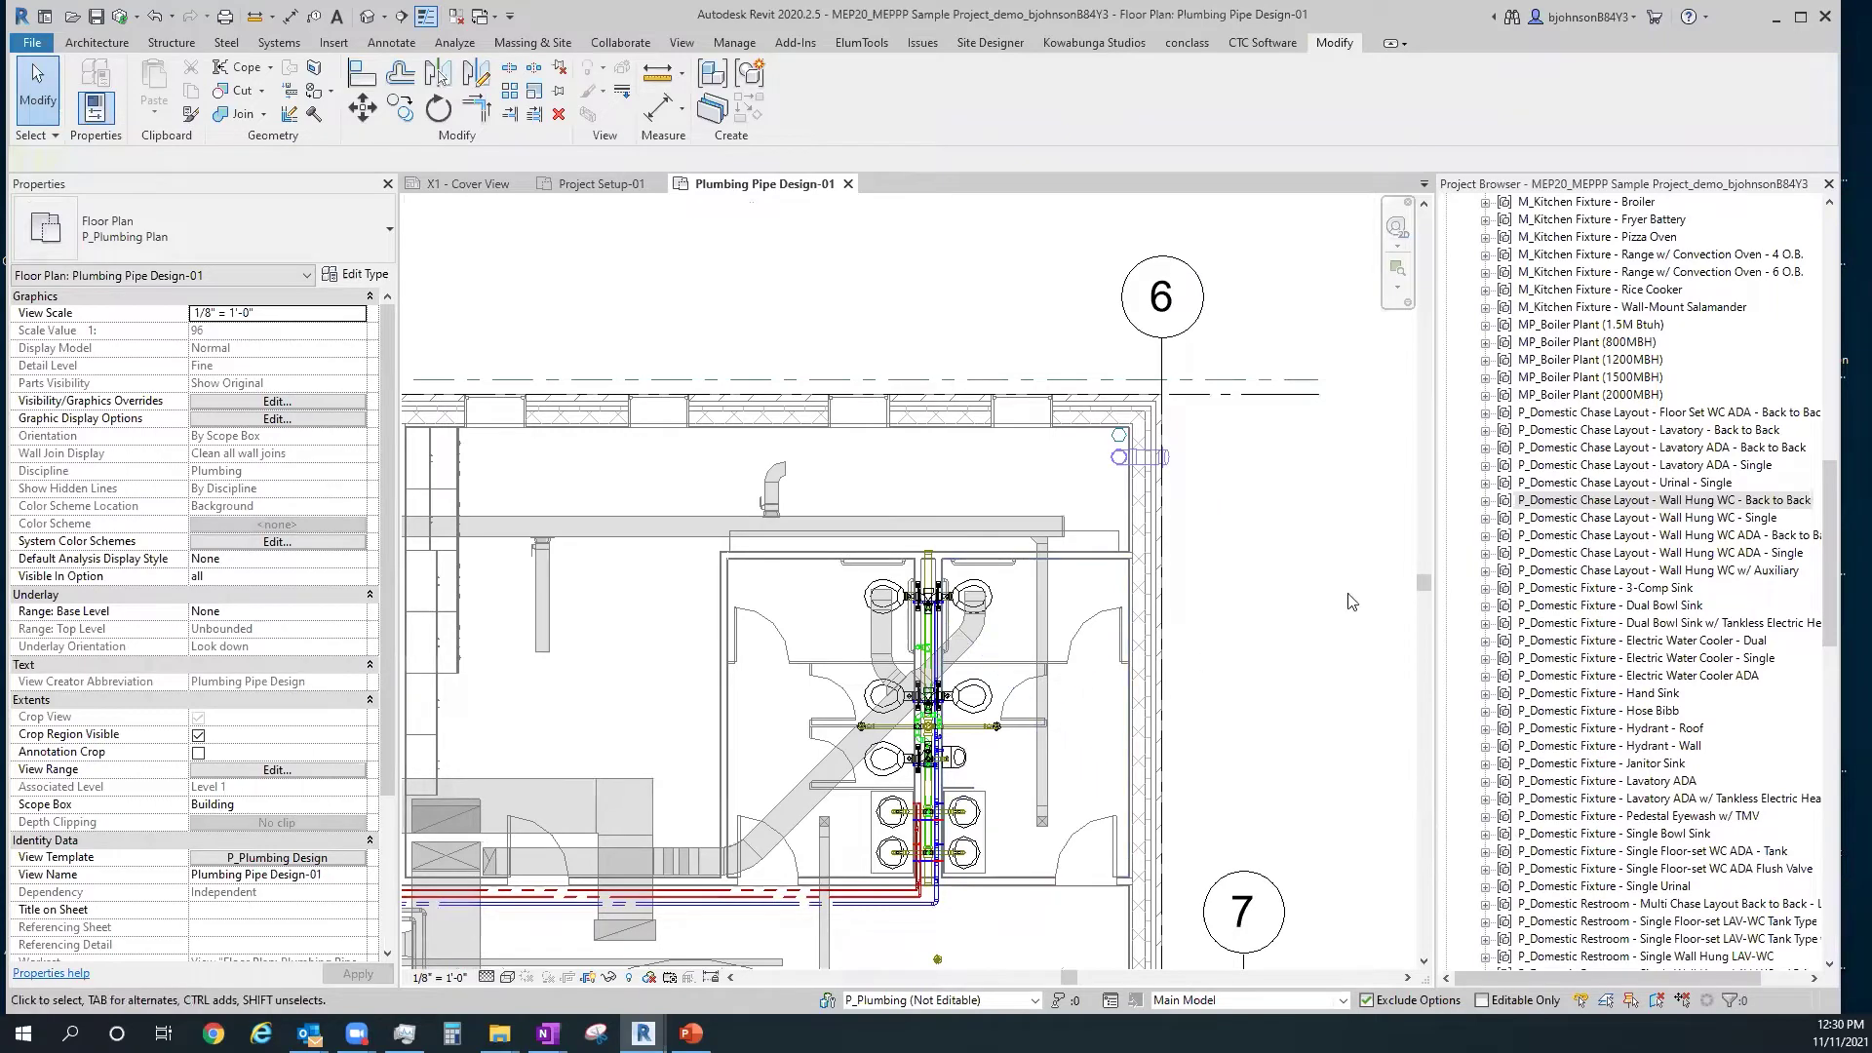
{"action": "scroll", "coordinate": [1604, 556], "scroll_direction": "down", "scroll_amount": 2}
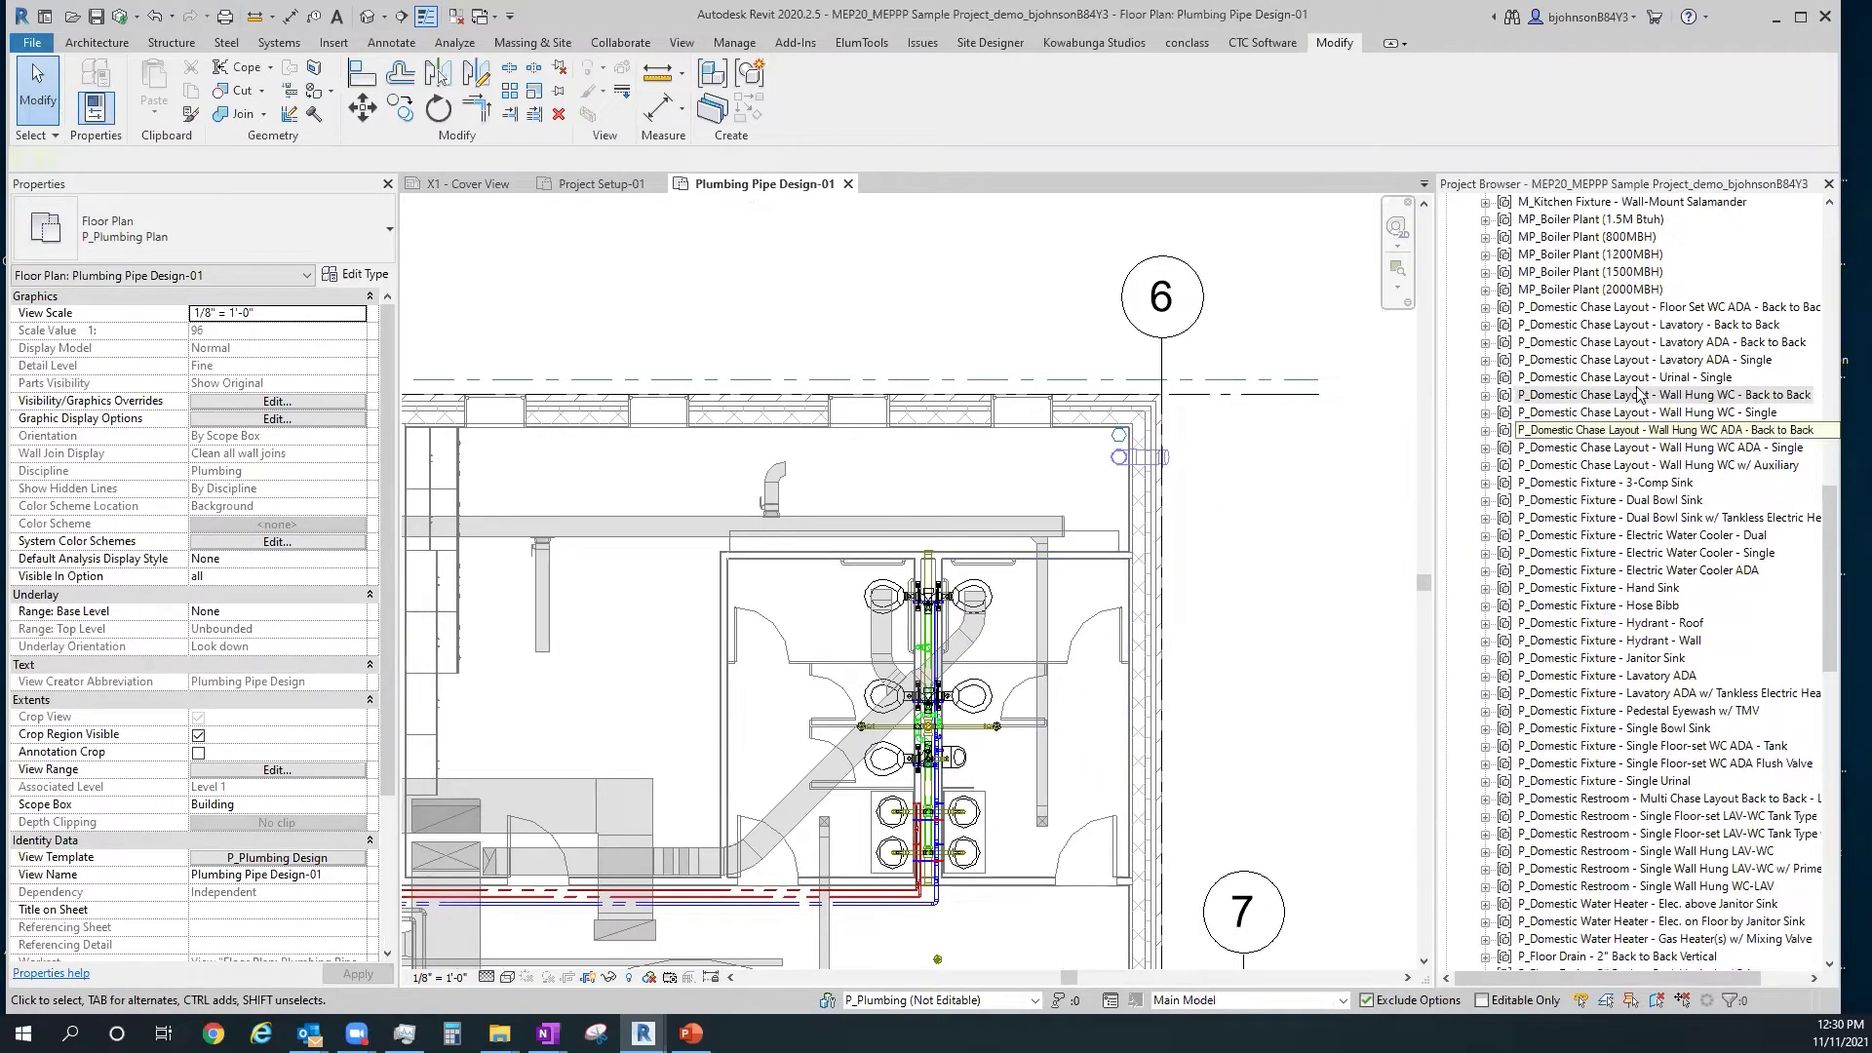
{"action": "scroll", "coordinate": [1672, 702], "scroll_direction": "down", "scroll_amount": 6}
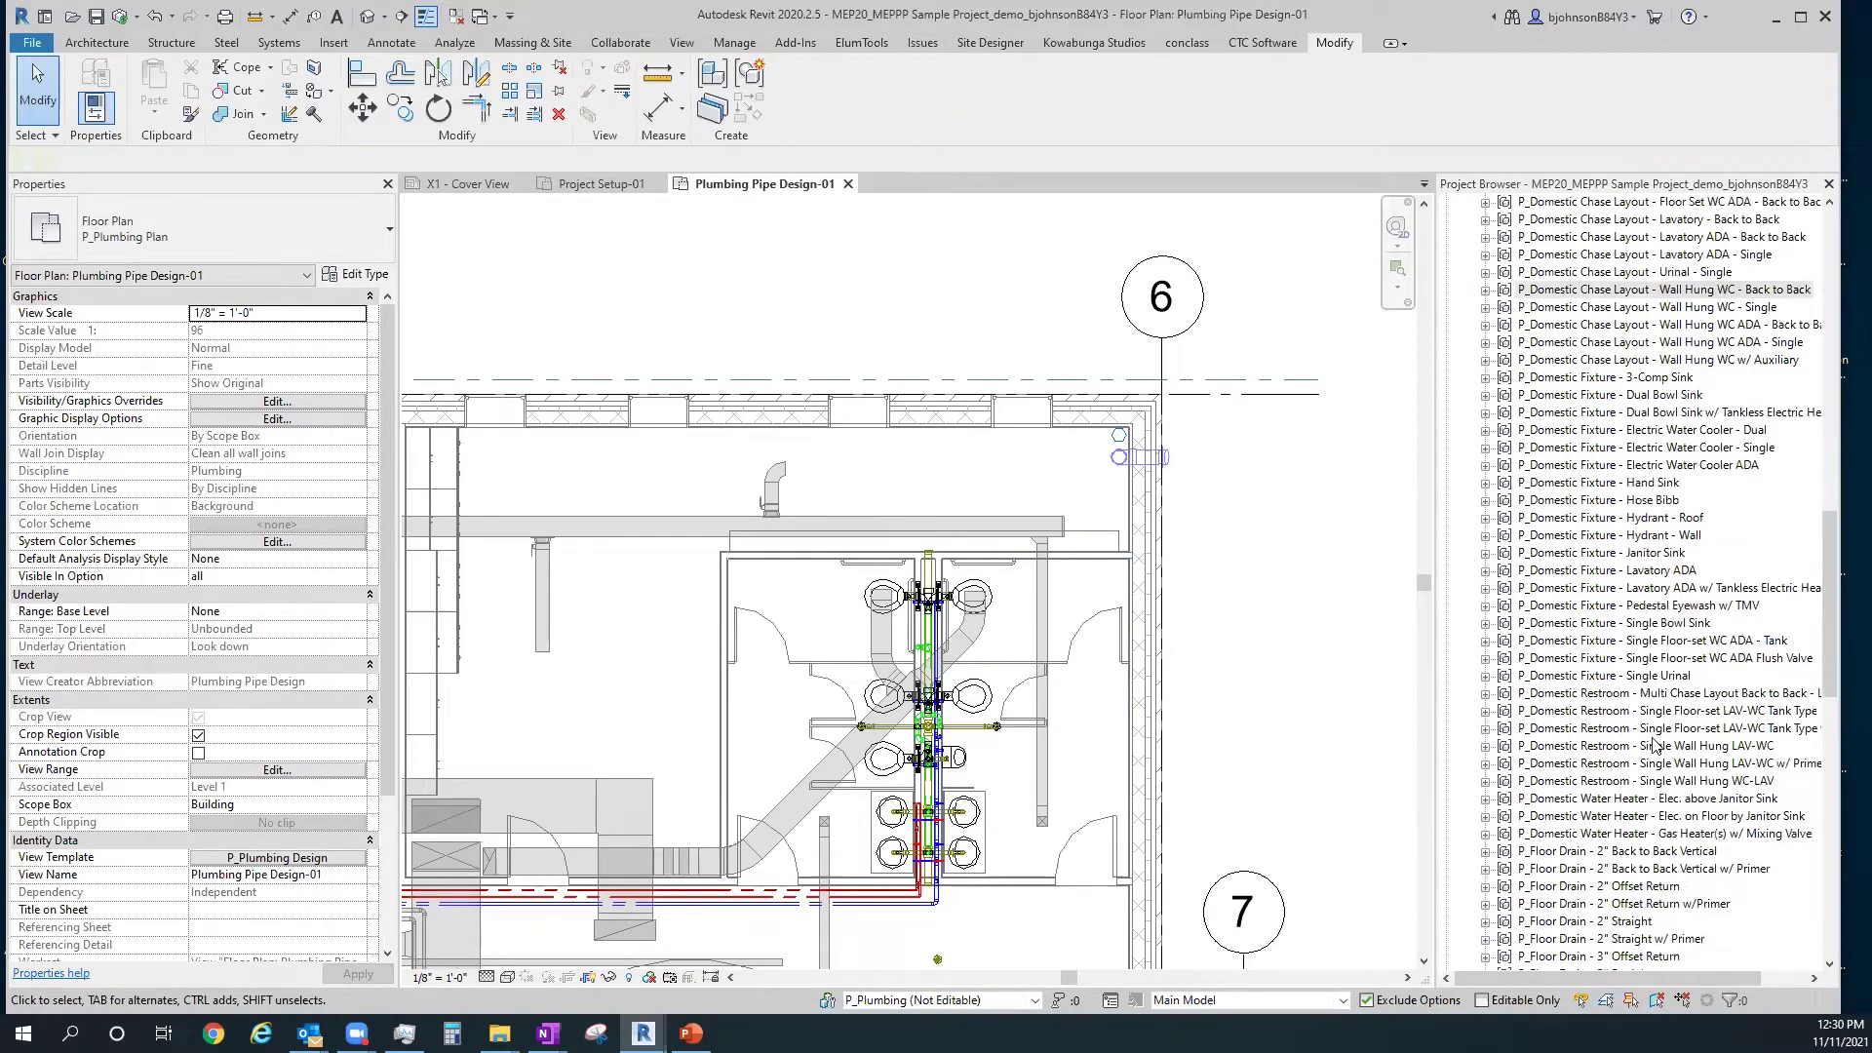
{"action": "scroll", "coordinate": [1648, 753], "scroll_direction": "down", "scroll_amount": 10}
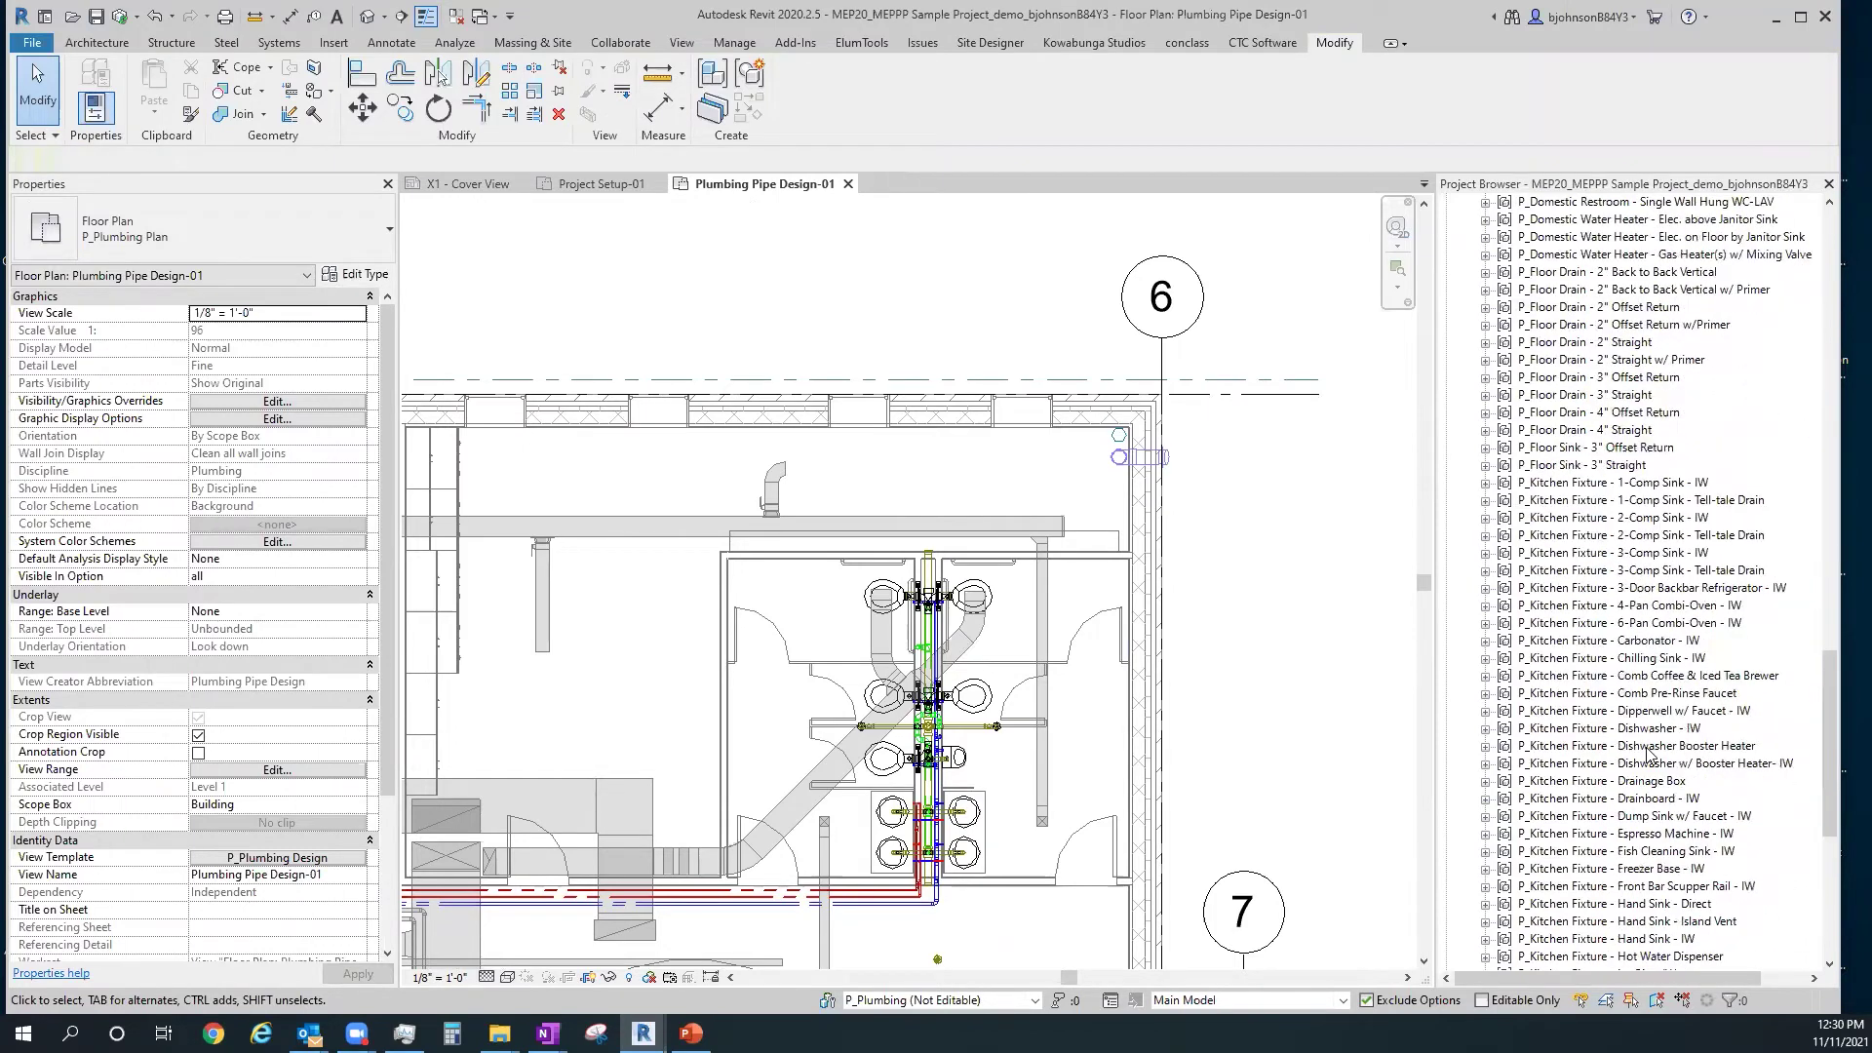
{"action": "scroll", "coordinate": [1647, 754], "scroll_direction": "down", "scroll_amount": 7}
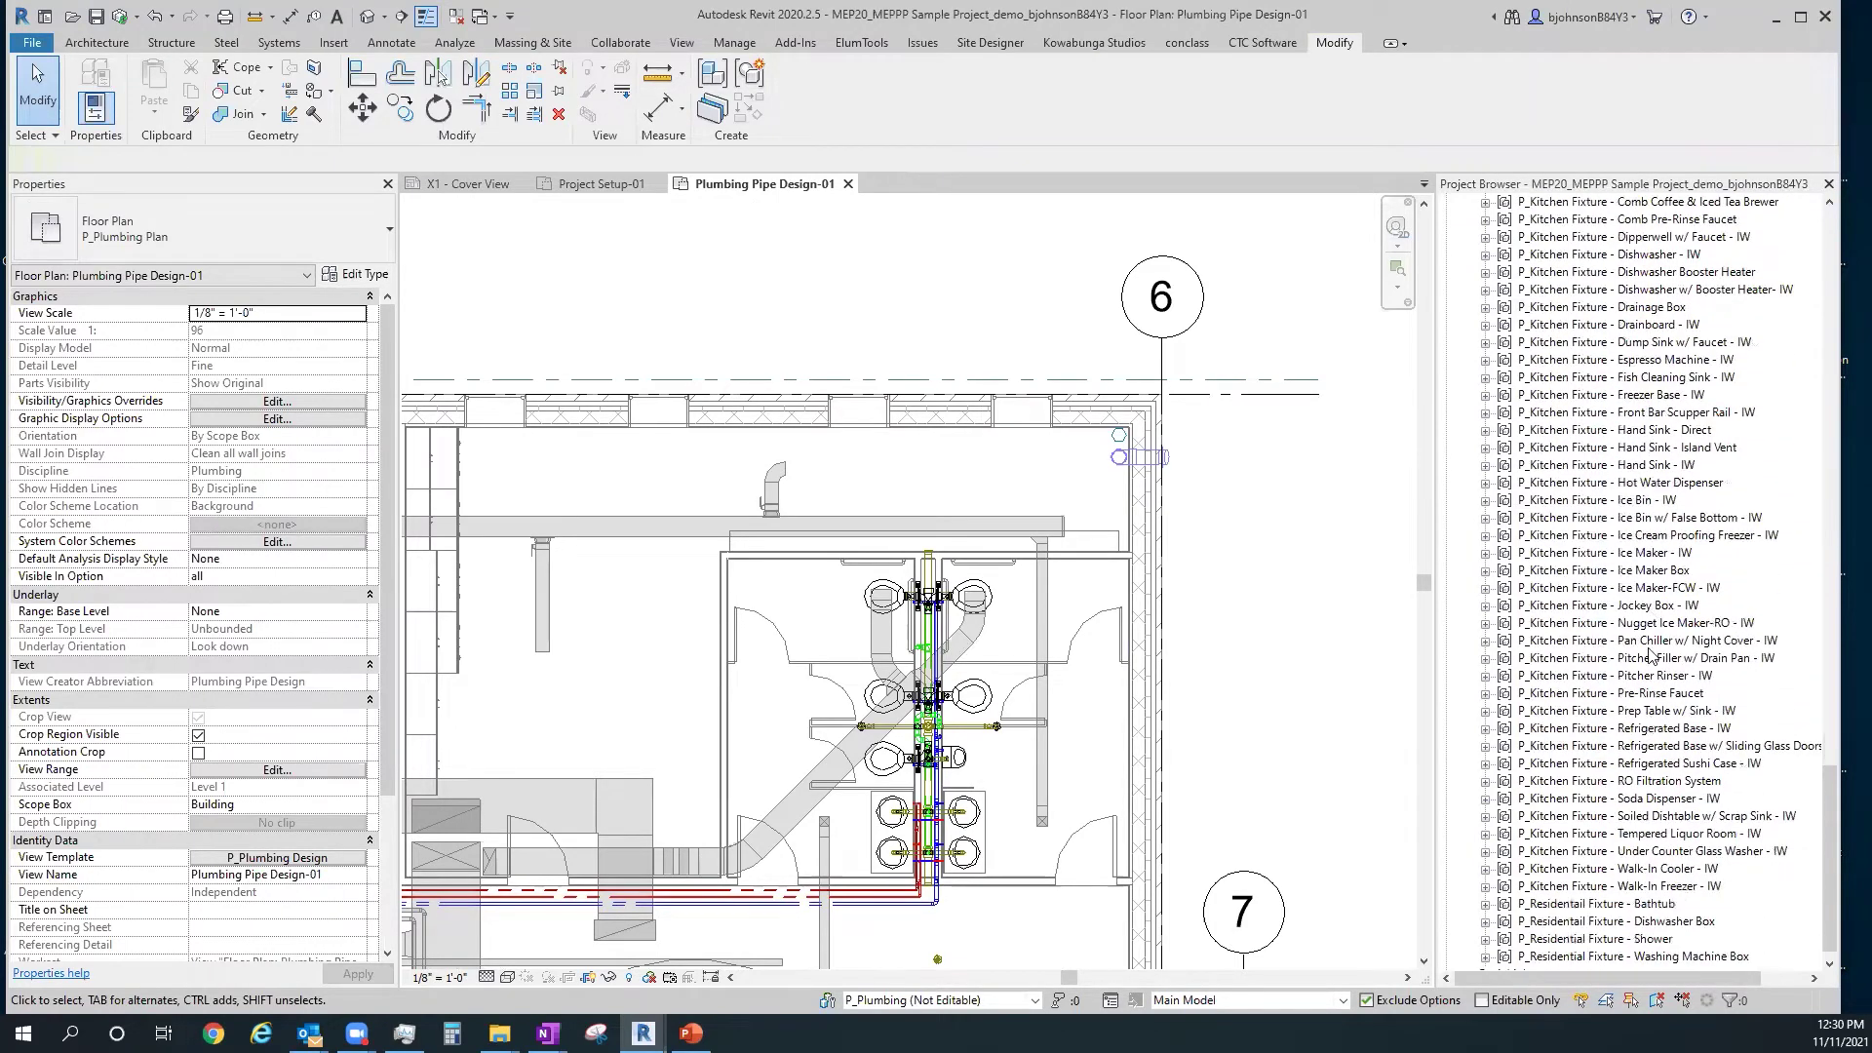
{"action": "scroll", "coordinate": [1692, 722], "scroll_direction": "down", "scroll_amount": 1}
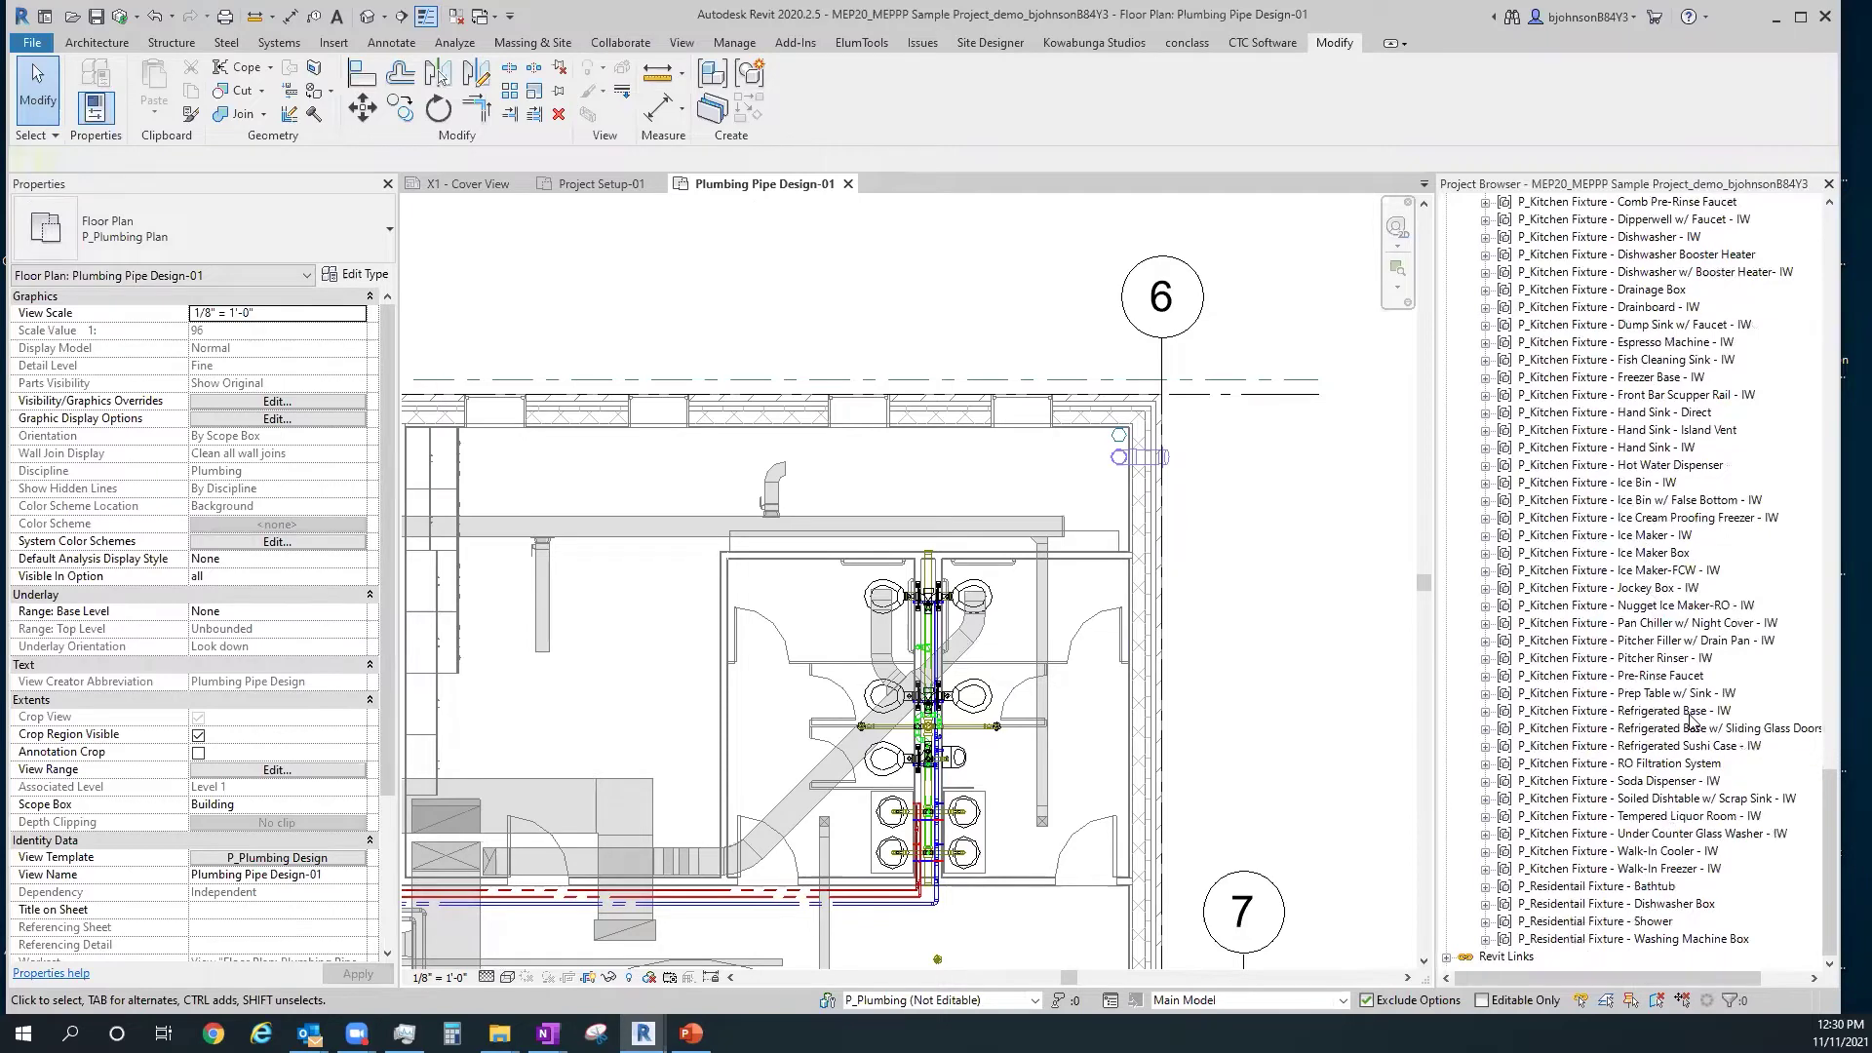
{"action": "scroll", "coordinate": [1679, 822], "scroll_direction": "up", "scroll_amount": 6}
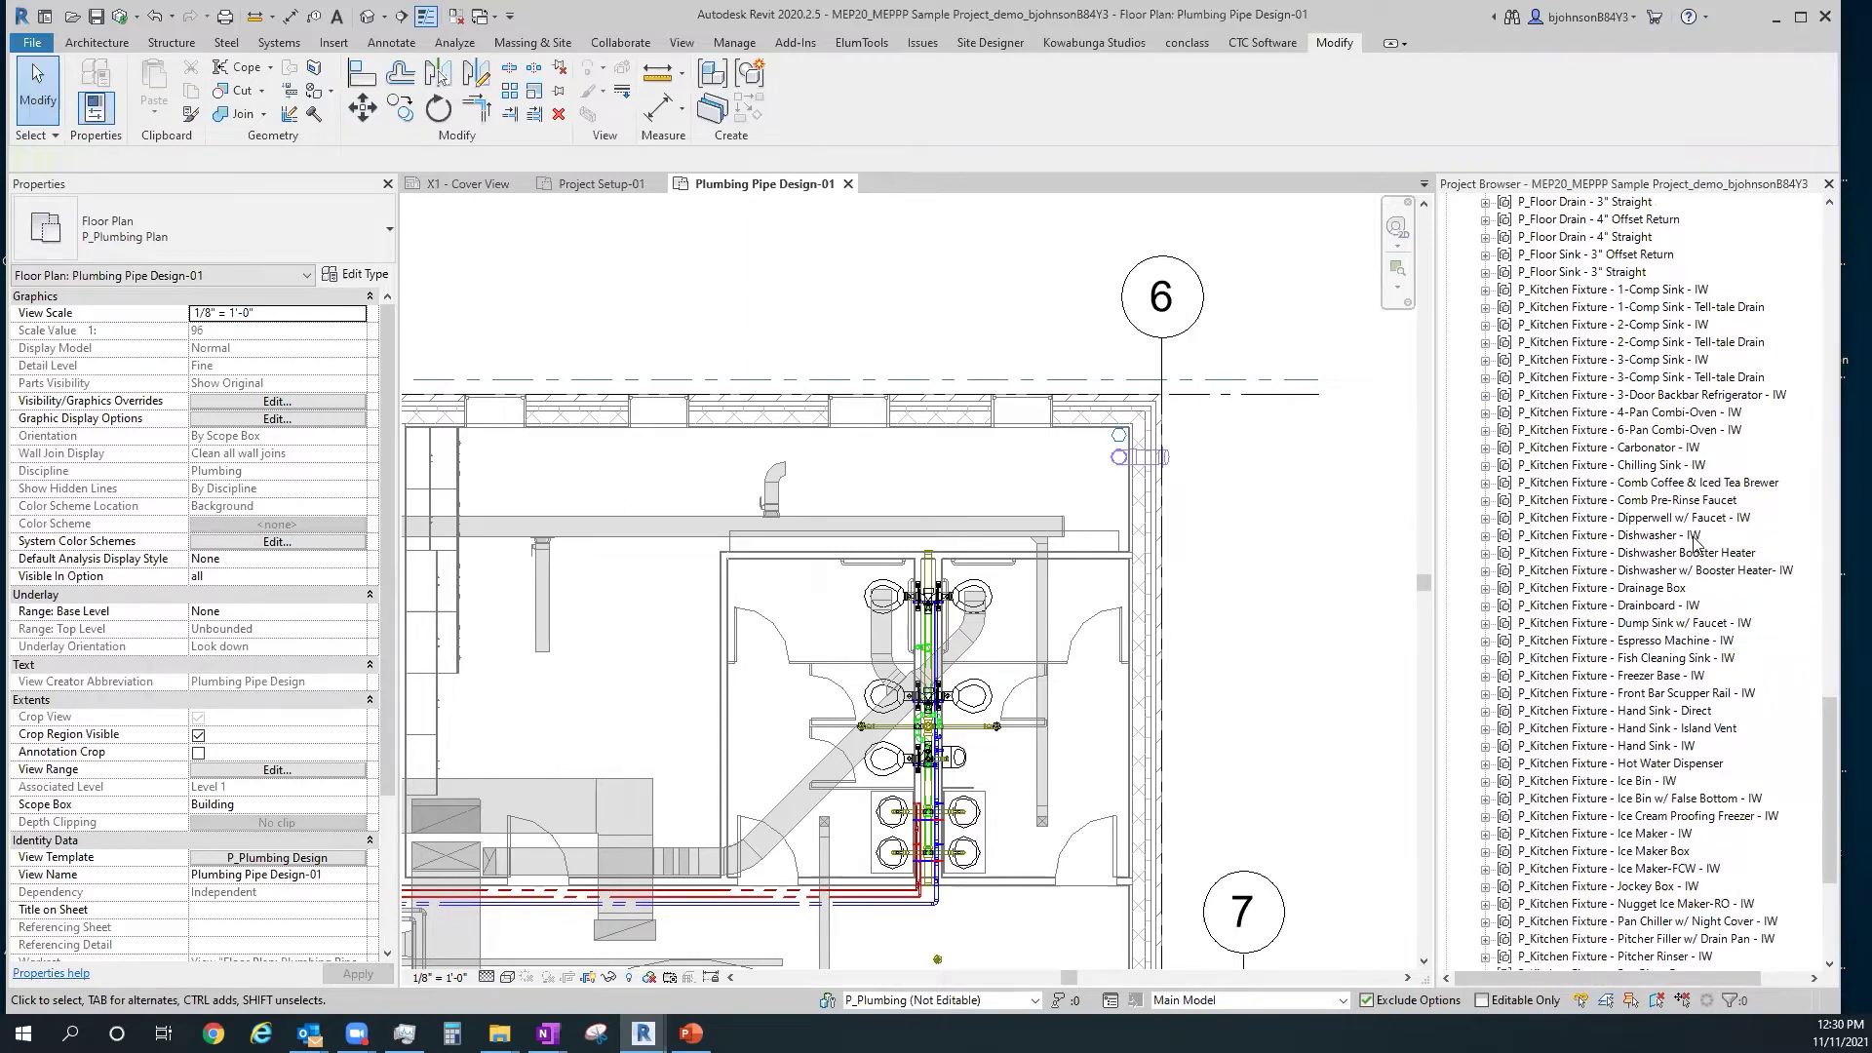
{"action": "scroll", "coordinate": [1646, 692], "scroll_direction": "down", "scroll_amount": 6}
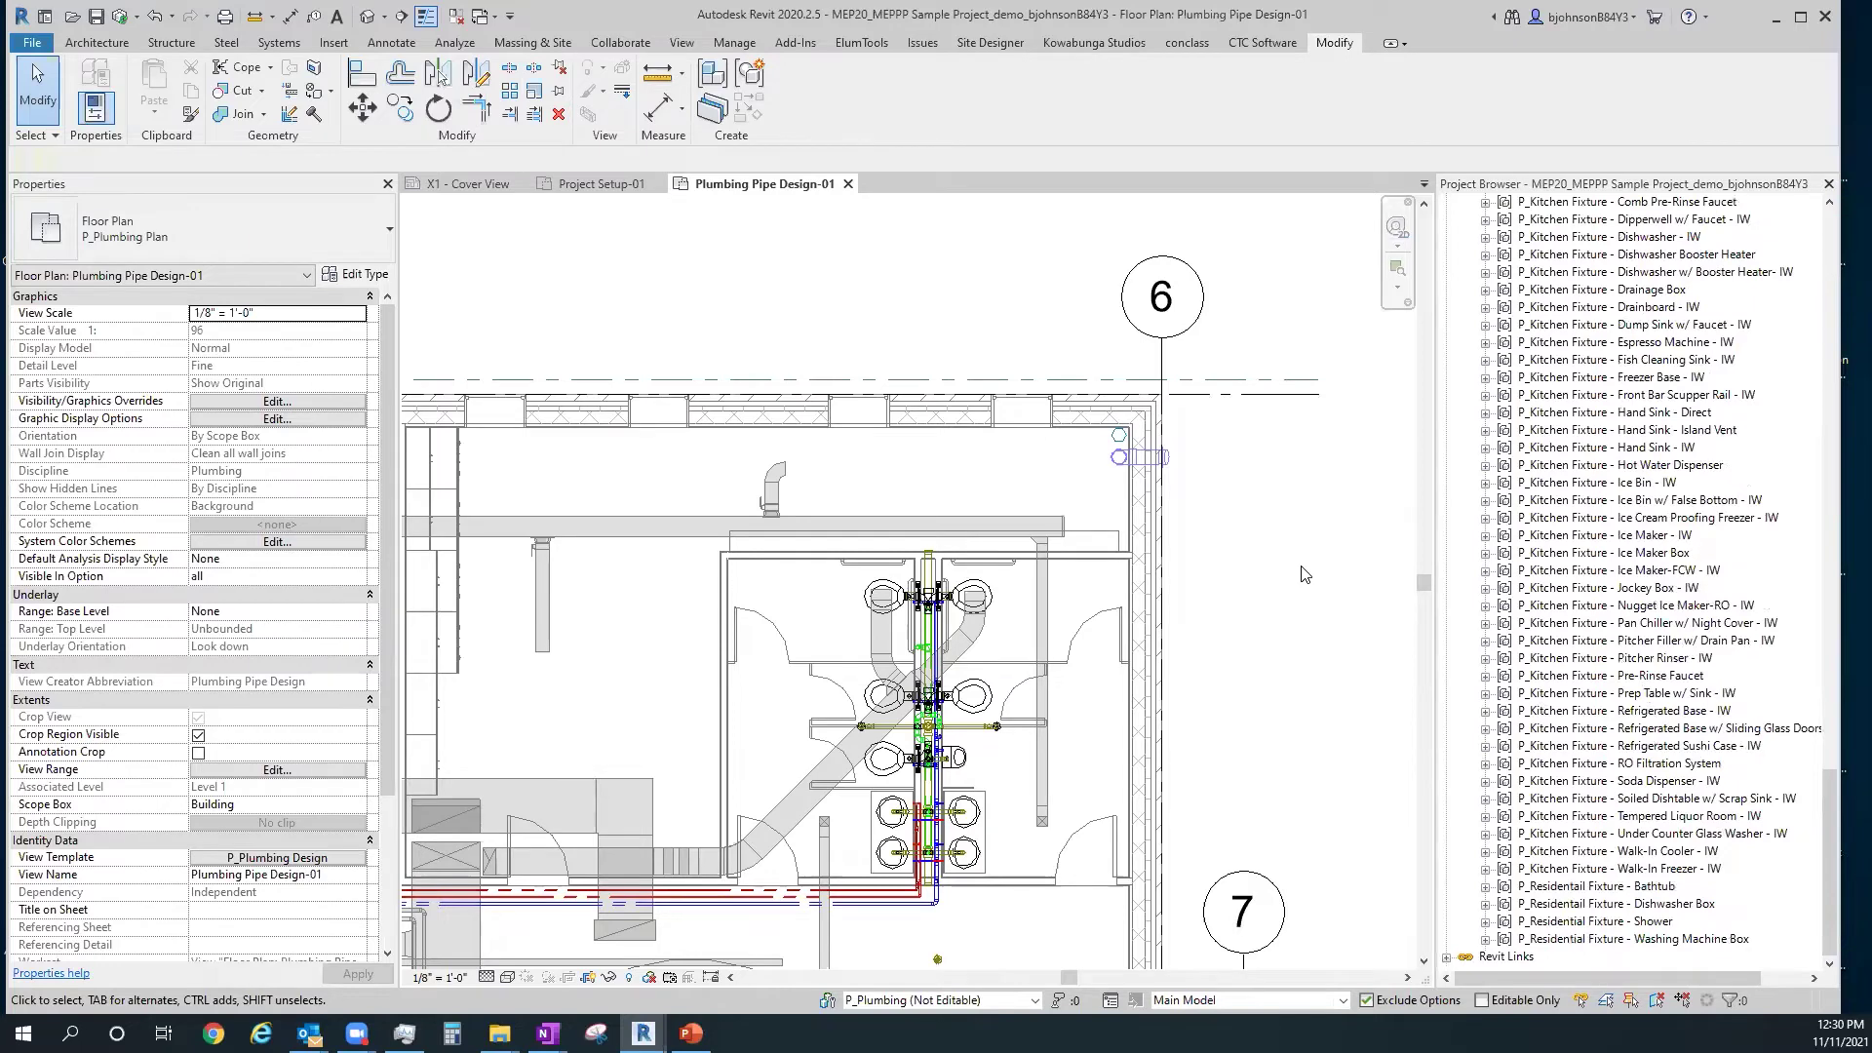
Return to the start of the project's model groups and collapse the Model category under Groups
{"action": "scroll", "coordinate": [1304, 573], "scroll_direction": "down", "scroll_amount": 3}
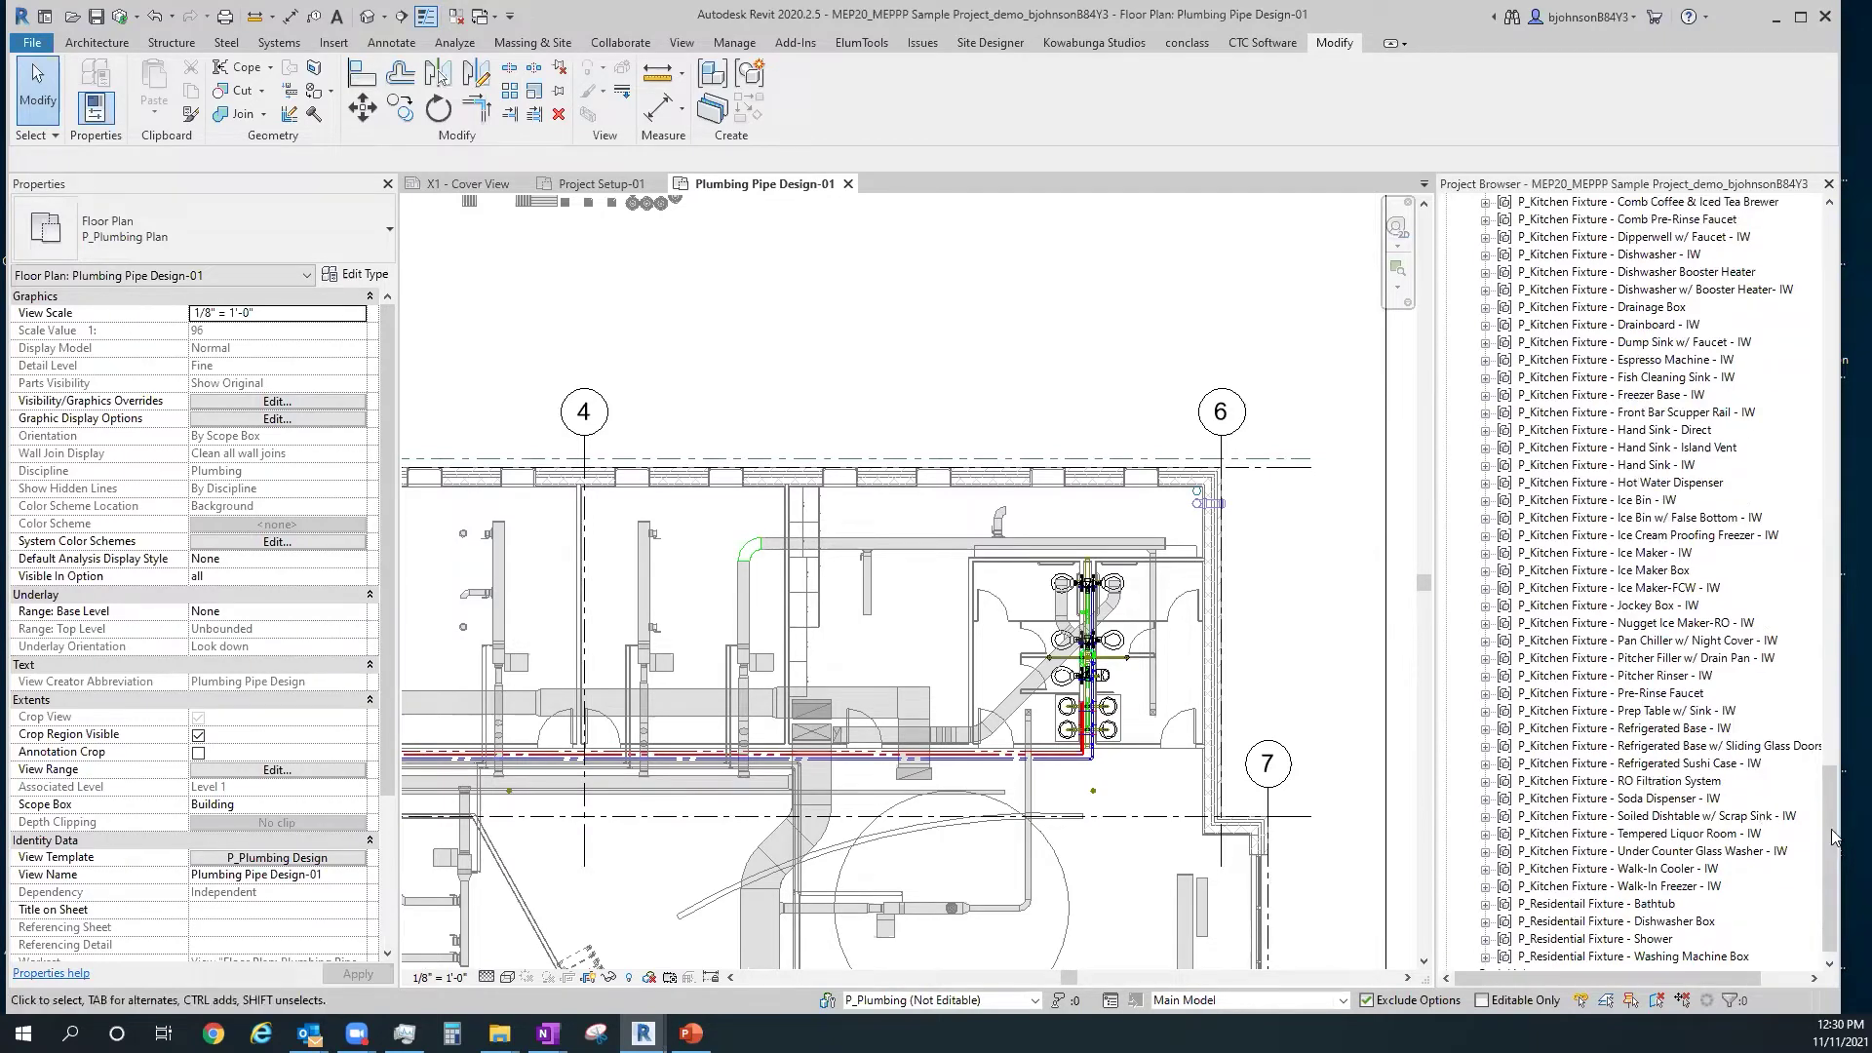
{"action": "left_click_drag", "start_coordinate": [1833, 780], "coordinate": [1840, 686]}
{"action": "left_click", "coordinate": [1638, 405]}
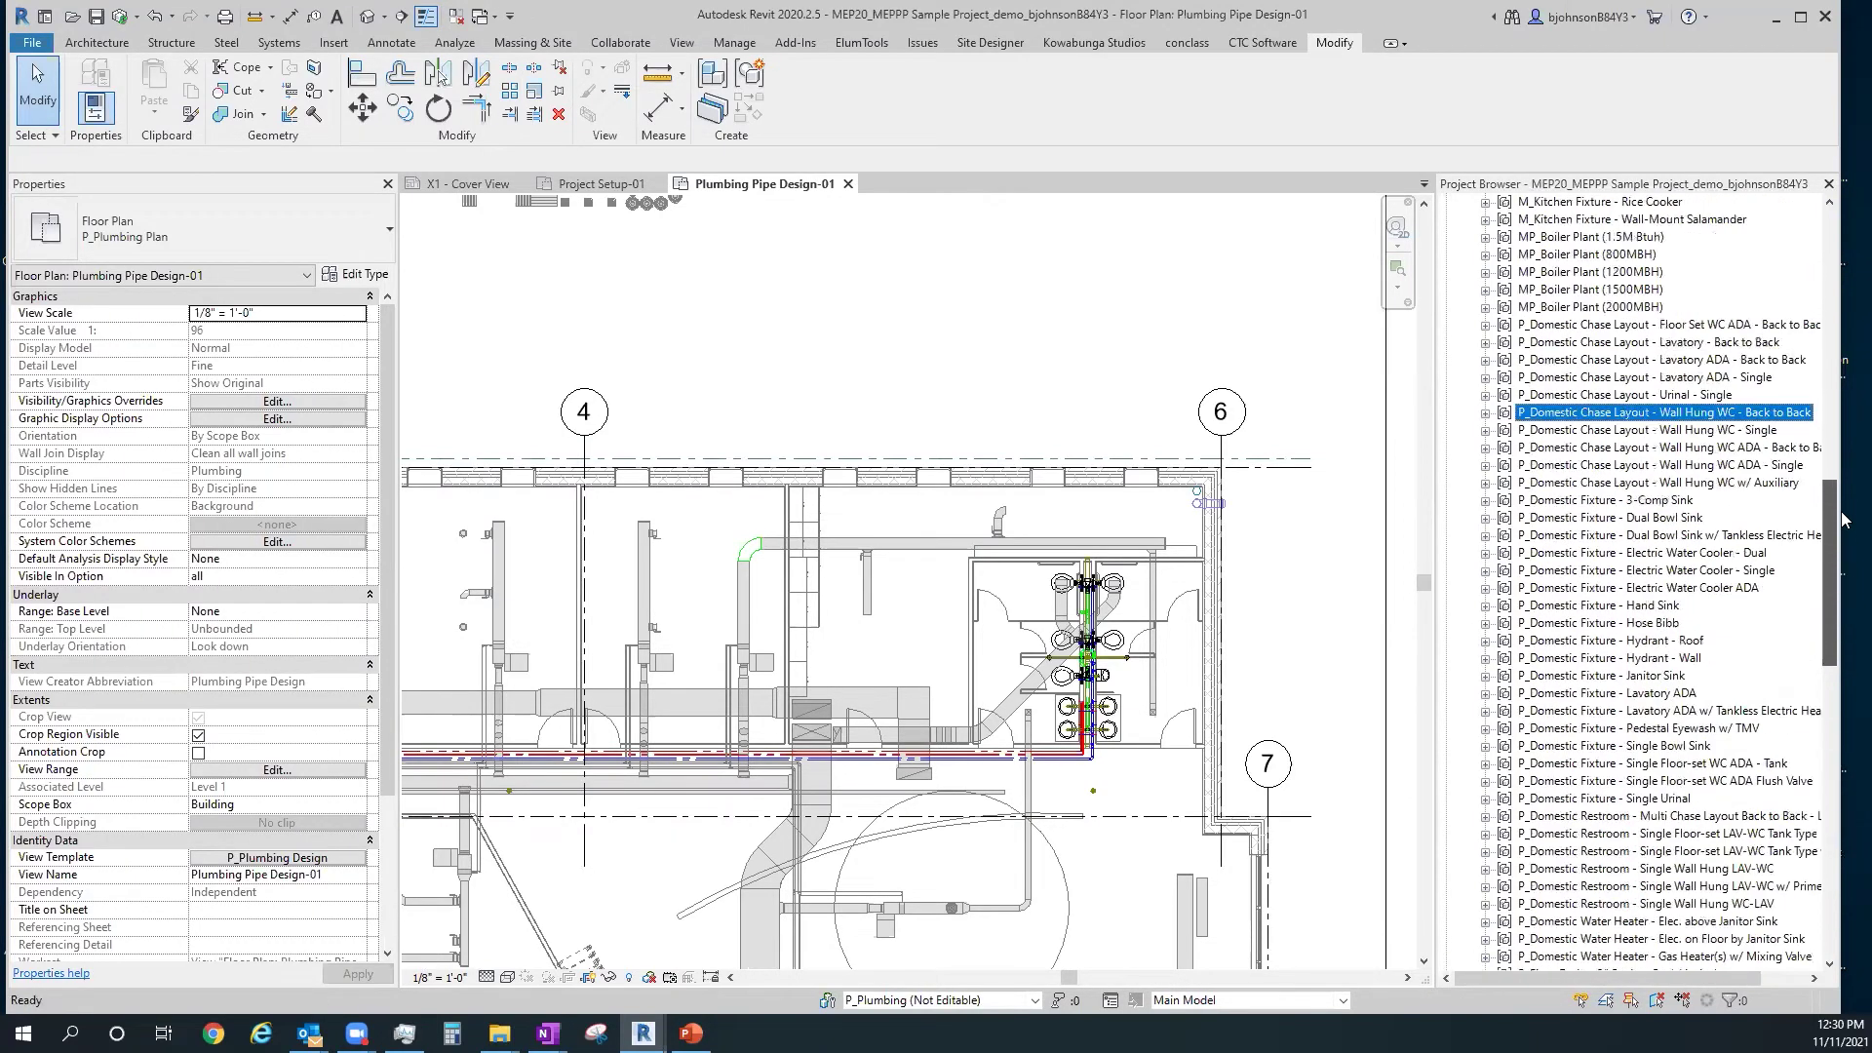
{"action": "scroll", "coordinate": [1468, 730], "scroll_direction": "up", "scroll_amount": 15}
{"action": "left_click", "coordinate": [1465, 710]}
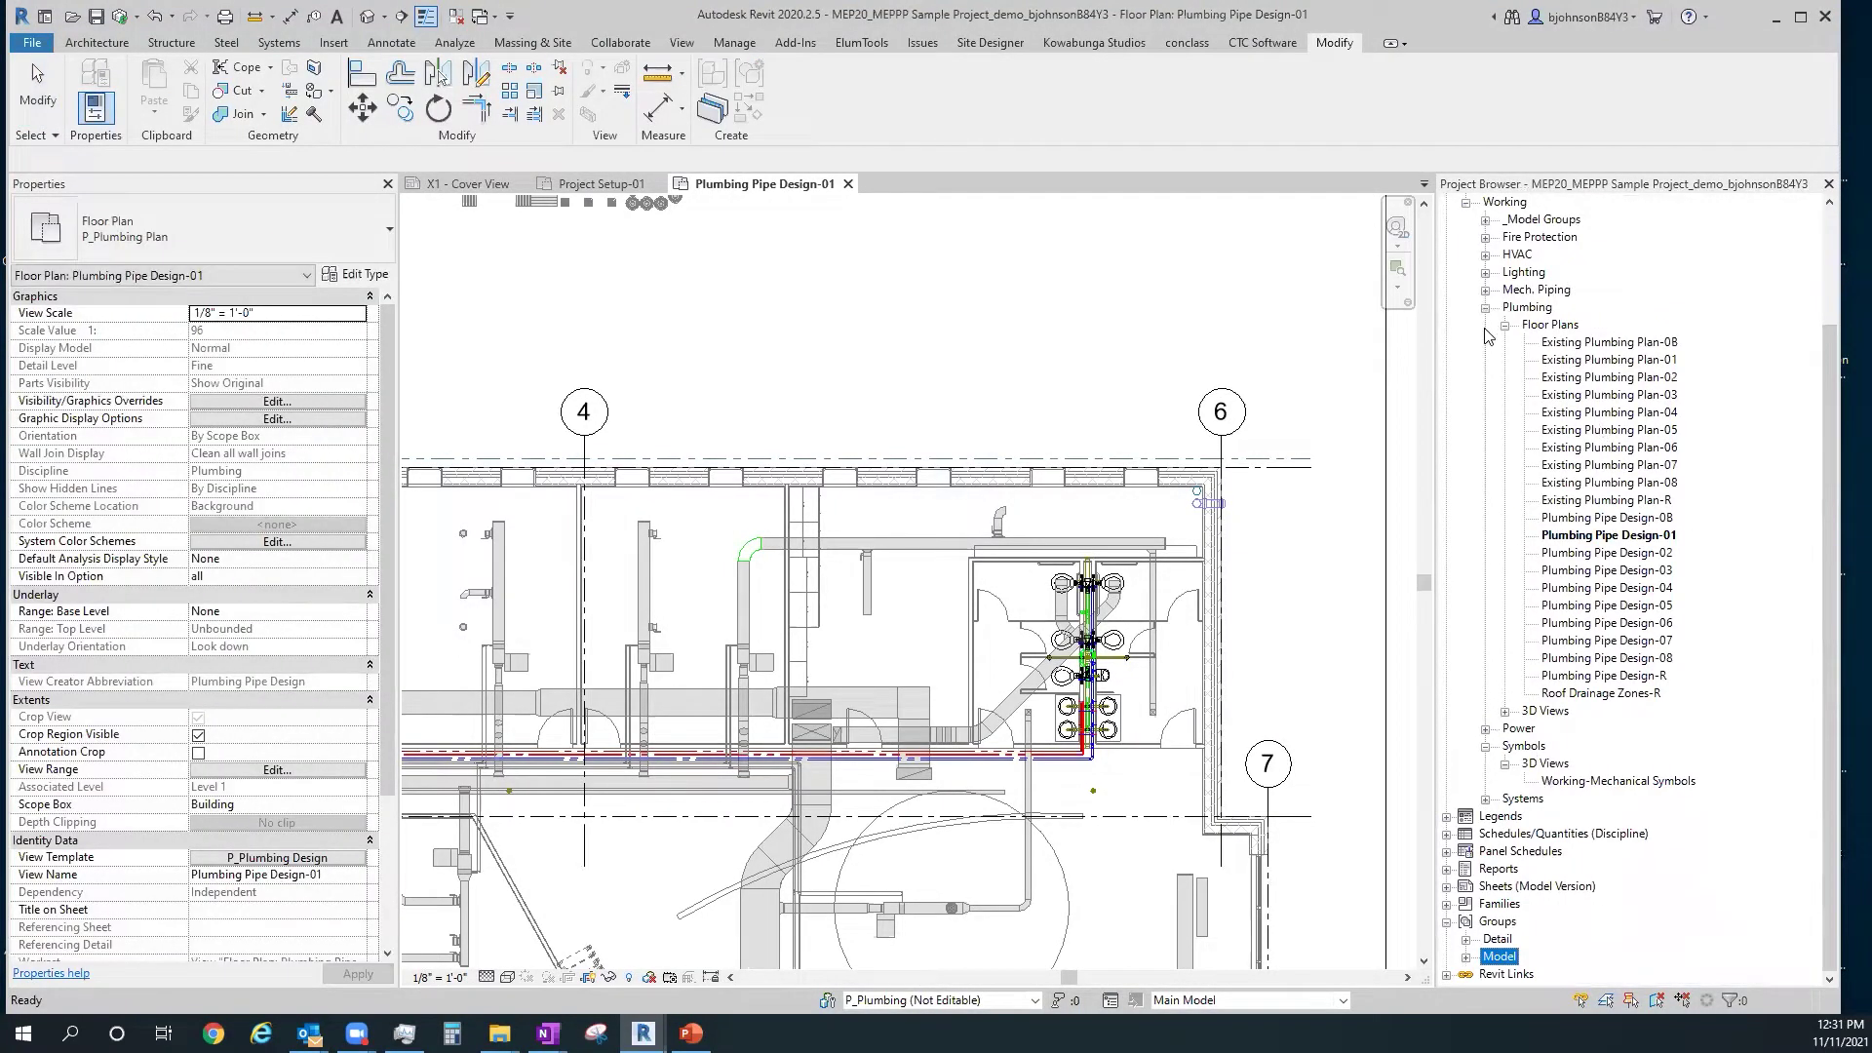
Open the Working-Lighting Ceiling Plan-01 view from the Working lighting ceiling plans
{"action": "left_click", "coordinate": [1485, 273]}
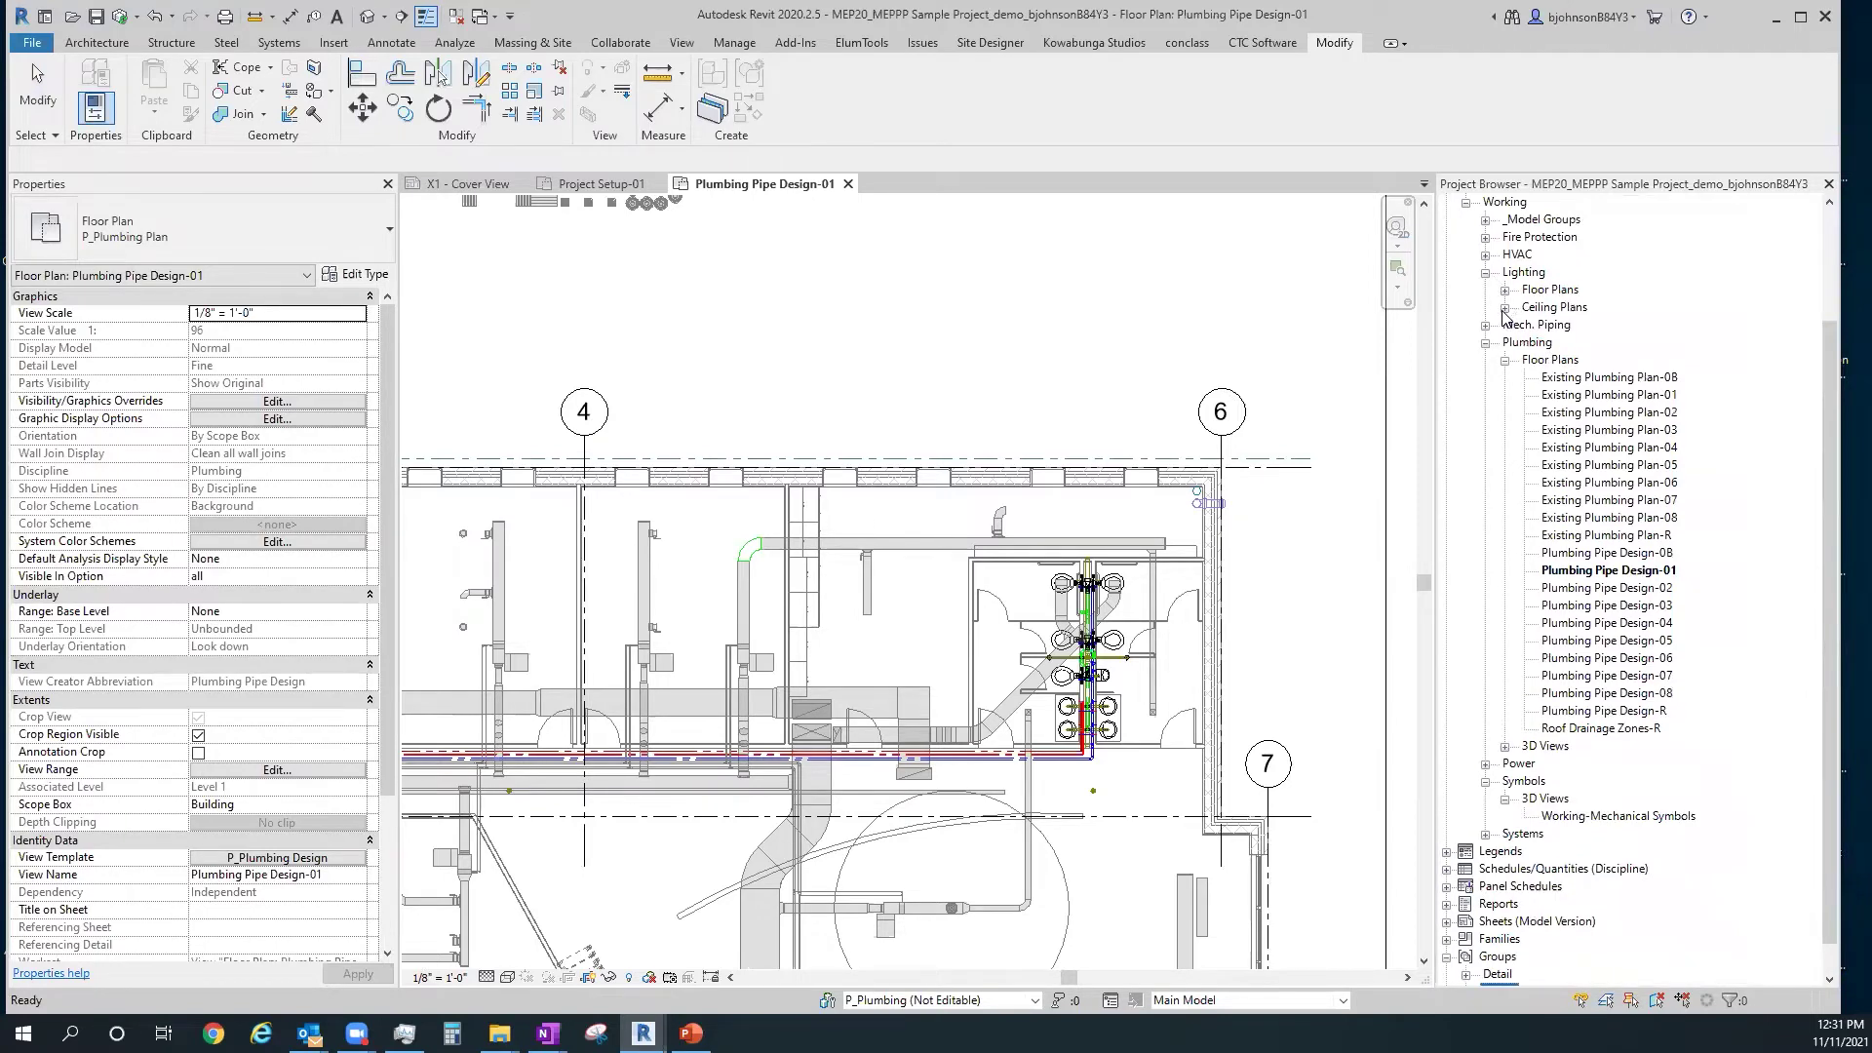
{"action": "left_click", "coordinate": [1505, 308]}
{"action": "double_click", "coordinate": [1657, 343]}
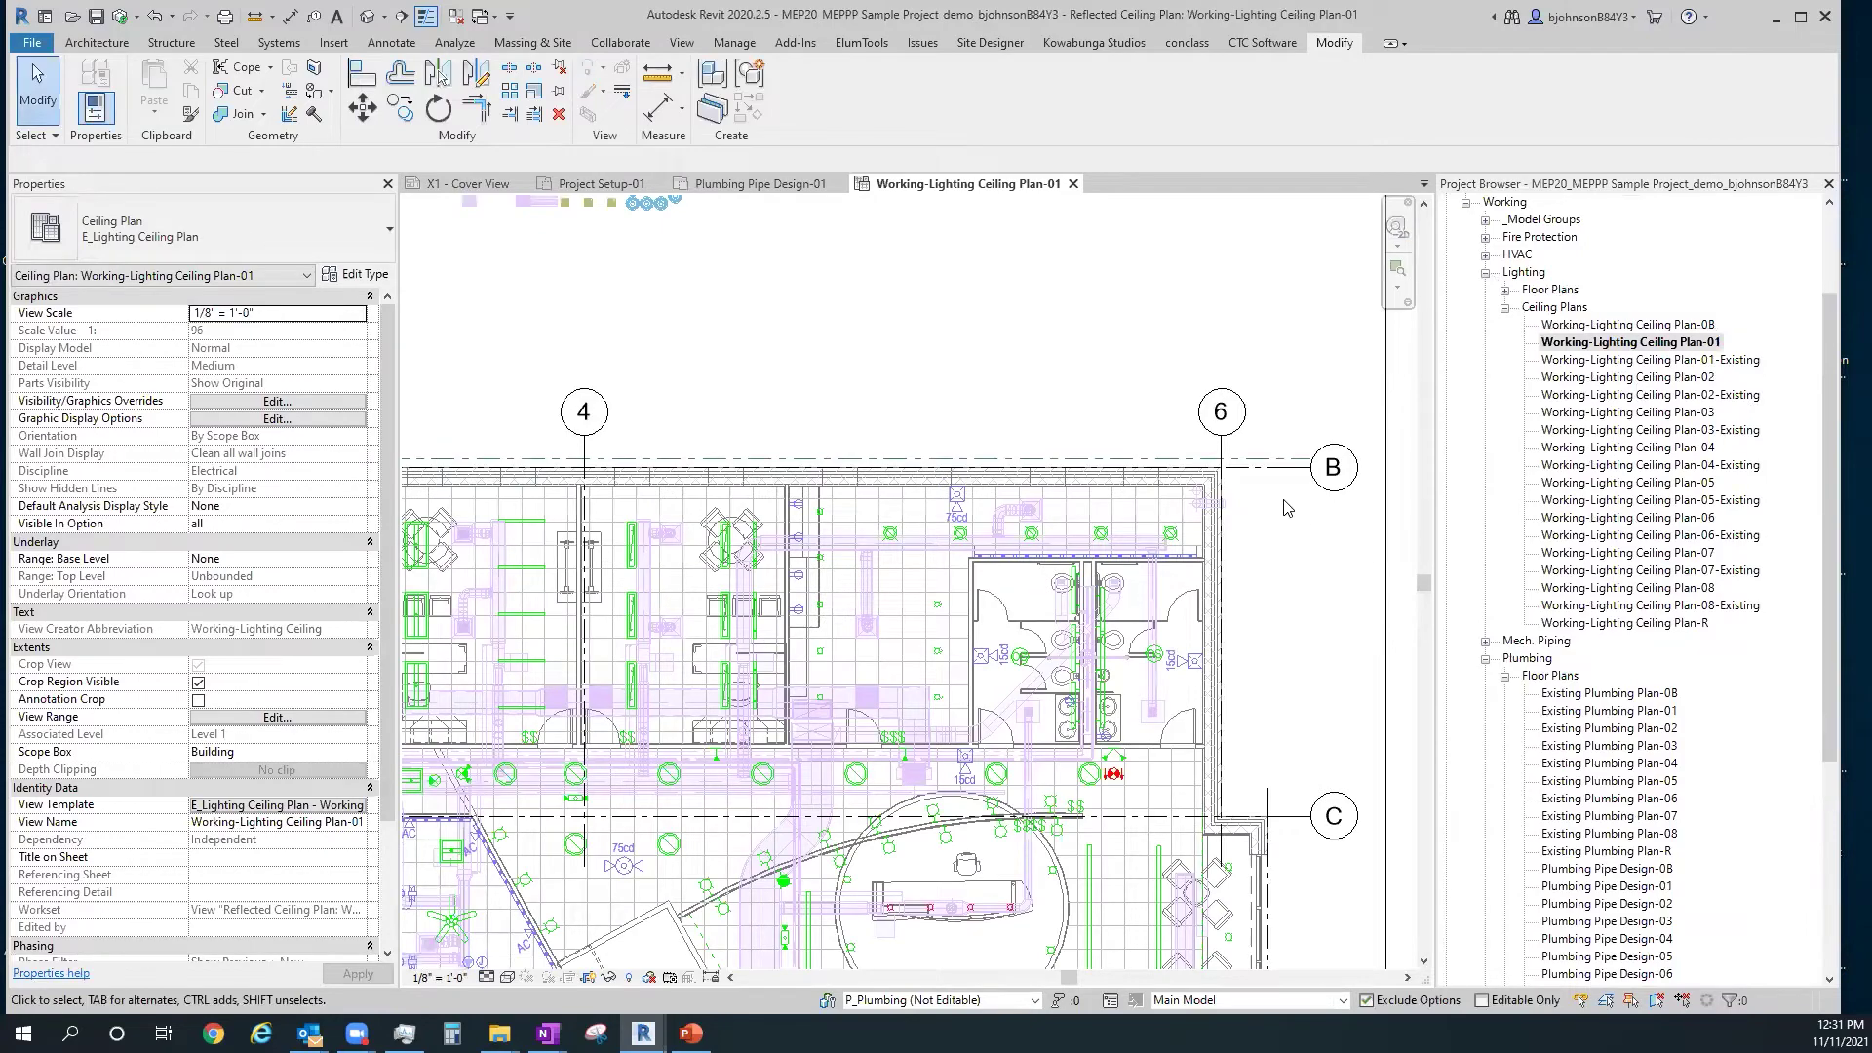
Examine the lighting fixtures on the level 1 ceiling plan, including the conference room's track lights and the offices' recessed and surface fixtures
{"action": "scroll", "coordinate": [1287, 506], "scroll_direction": "down", "scroll_amount": 4}
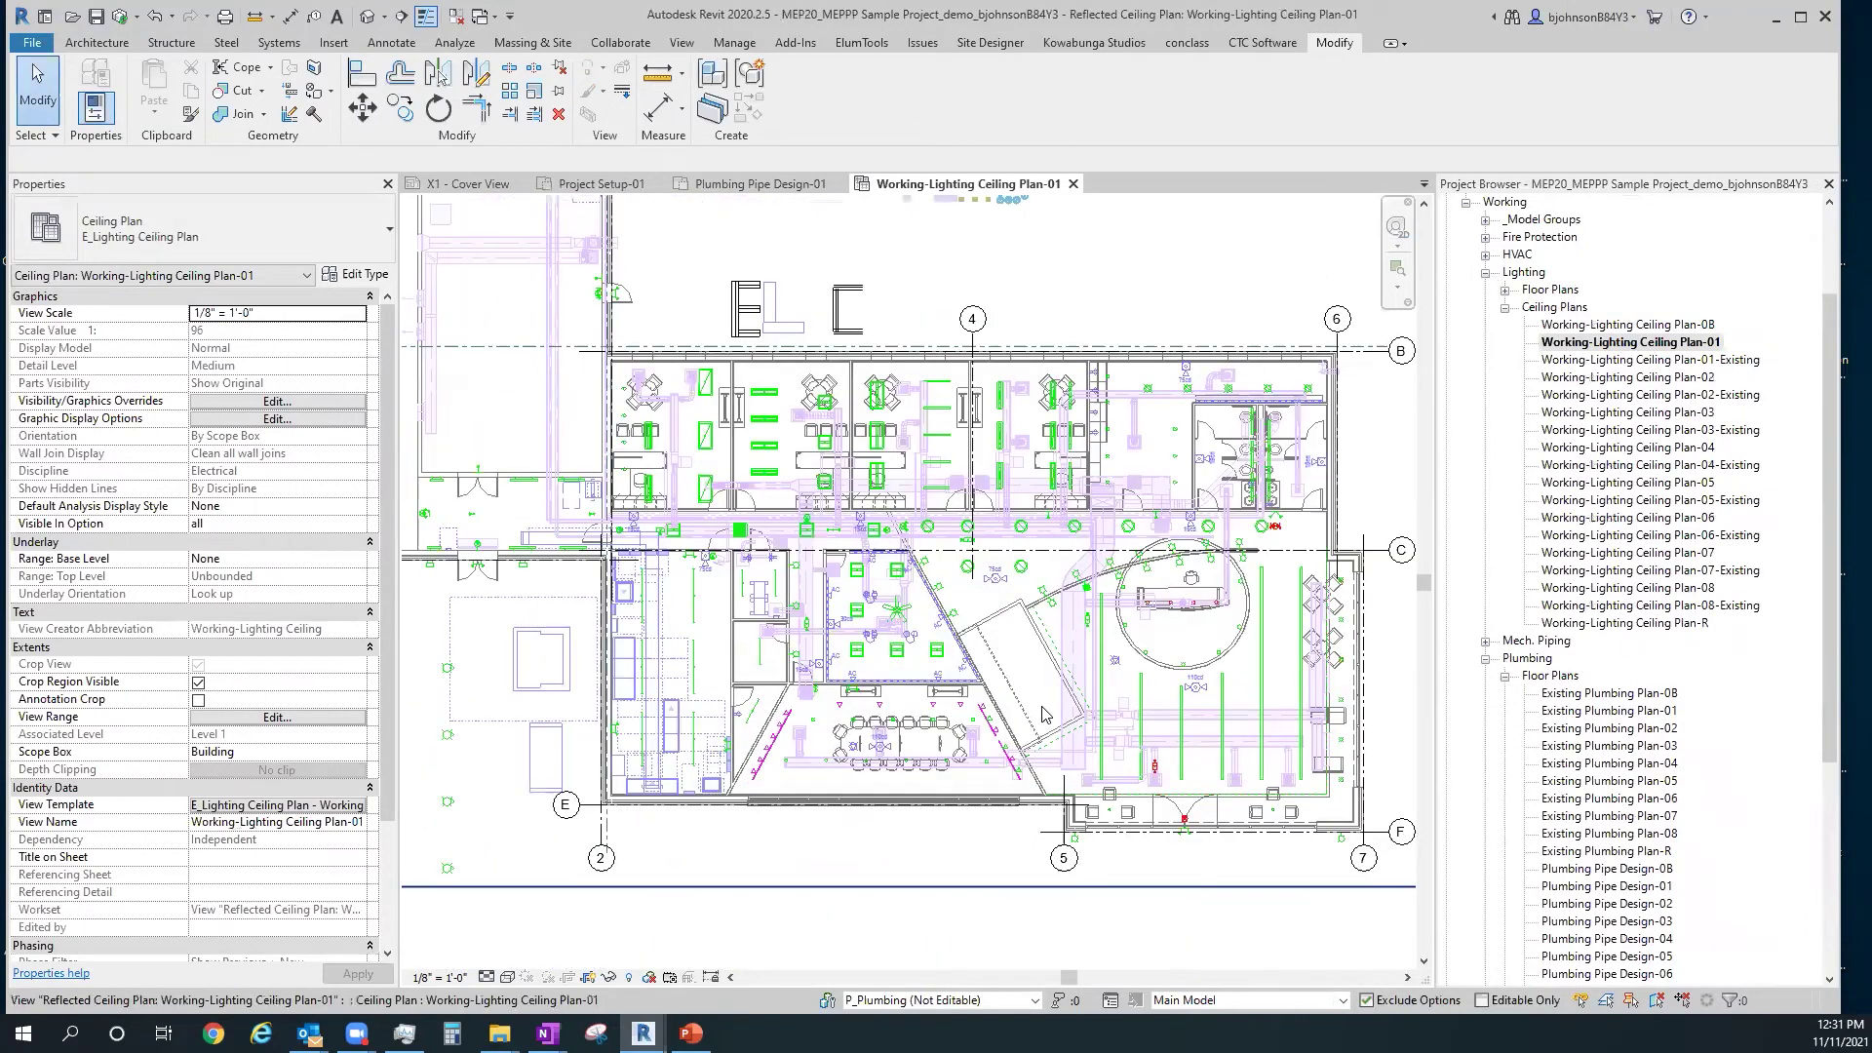
{"action": "scroll", "coordinate": [1042, 718], "scroll_direction": "up", "scroll_amount": 4}
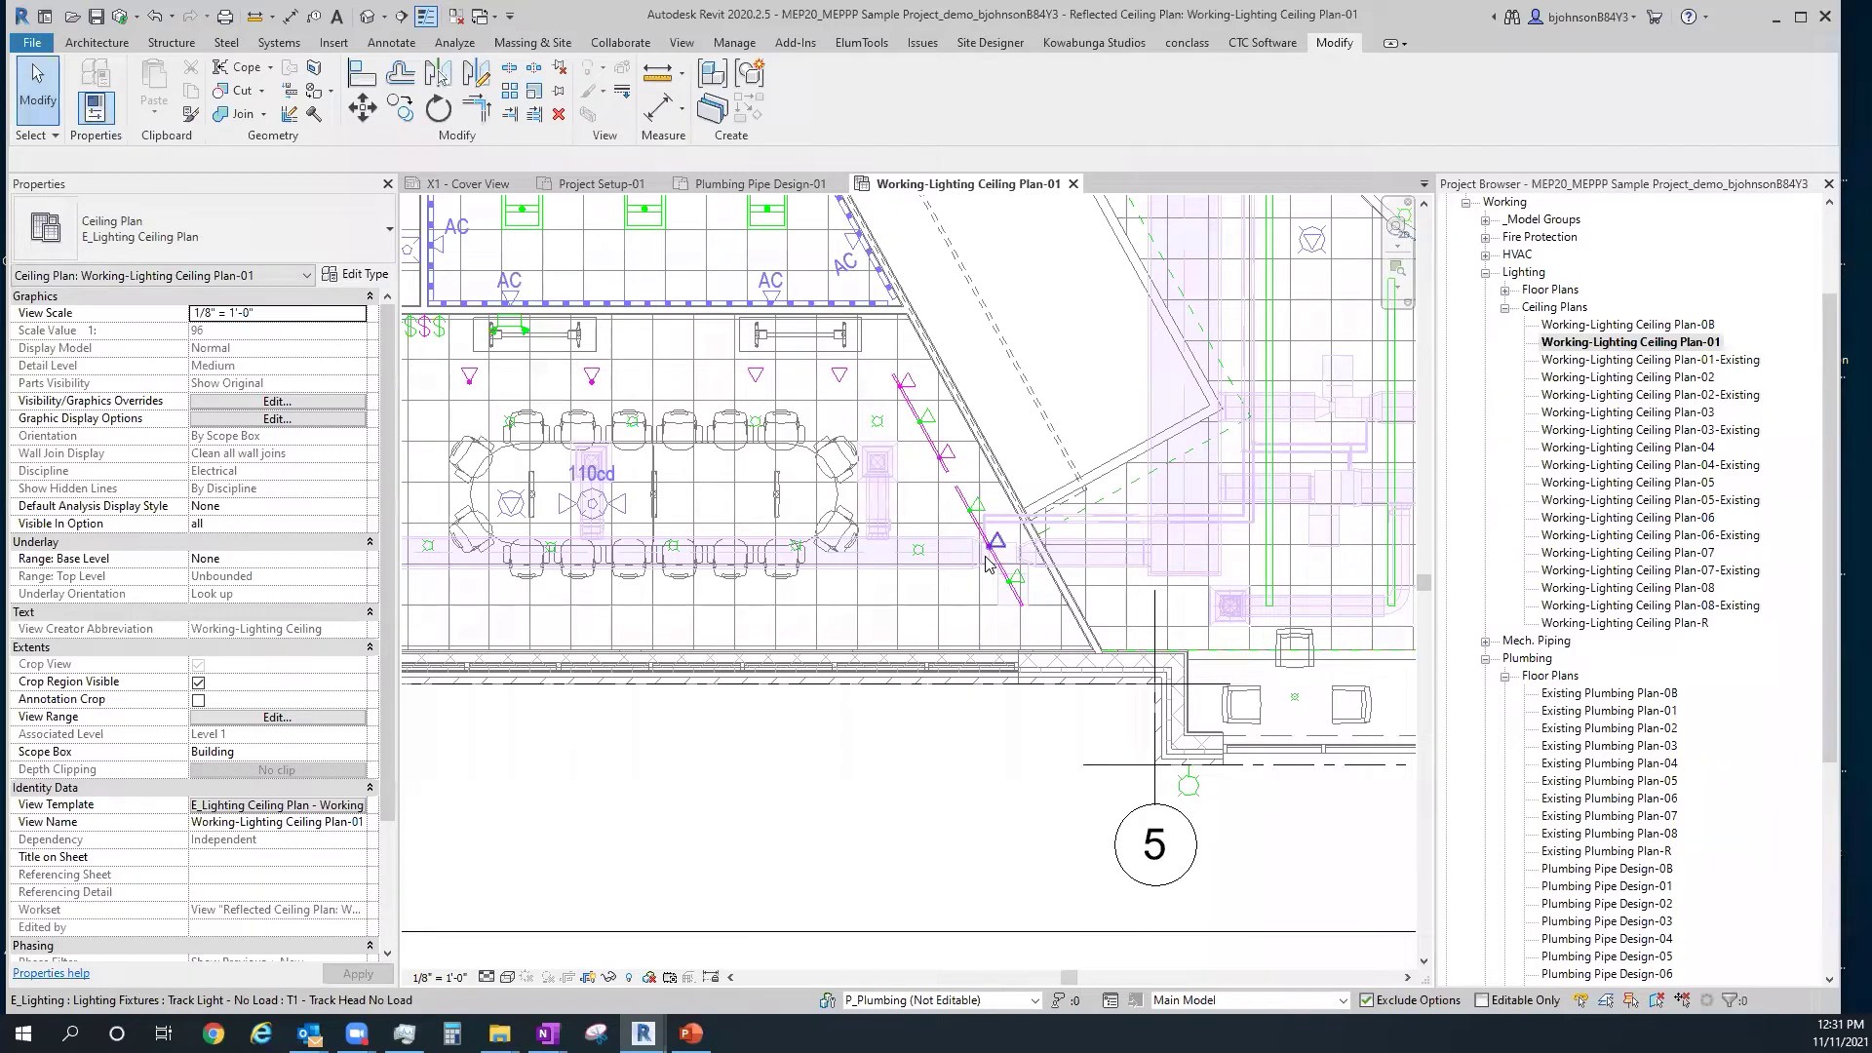
{"action": "scroll", "coordinate": [1131, 653], "scroll_direction": "down", "scroll_amount": 3}
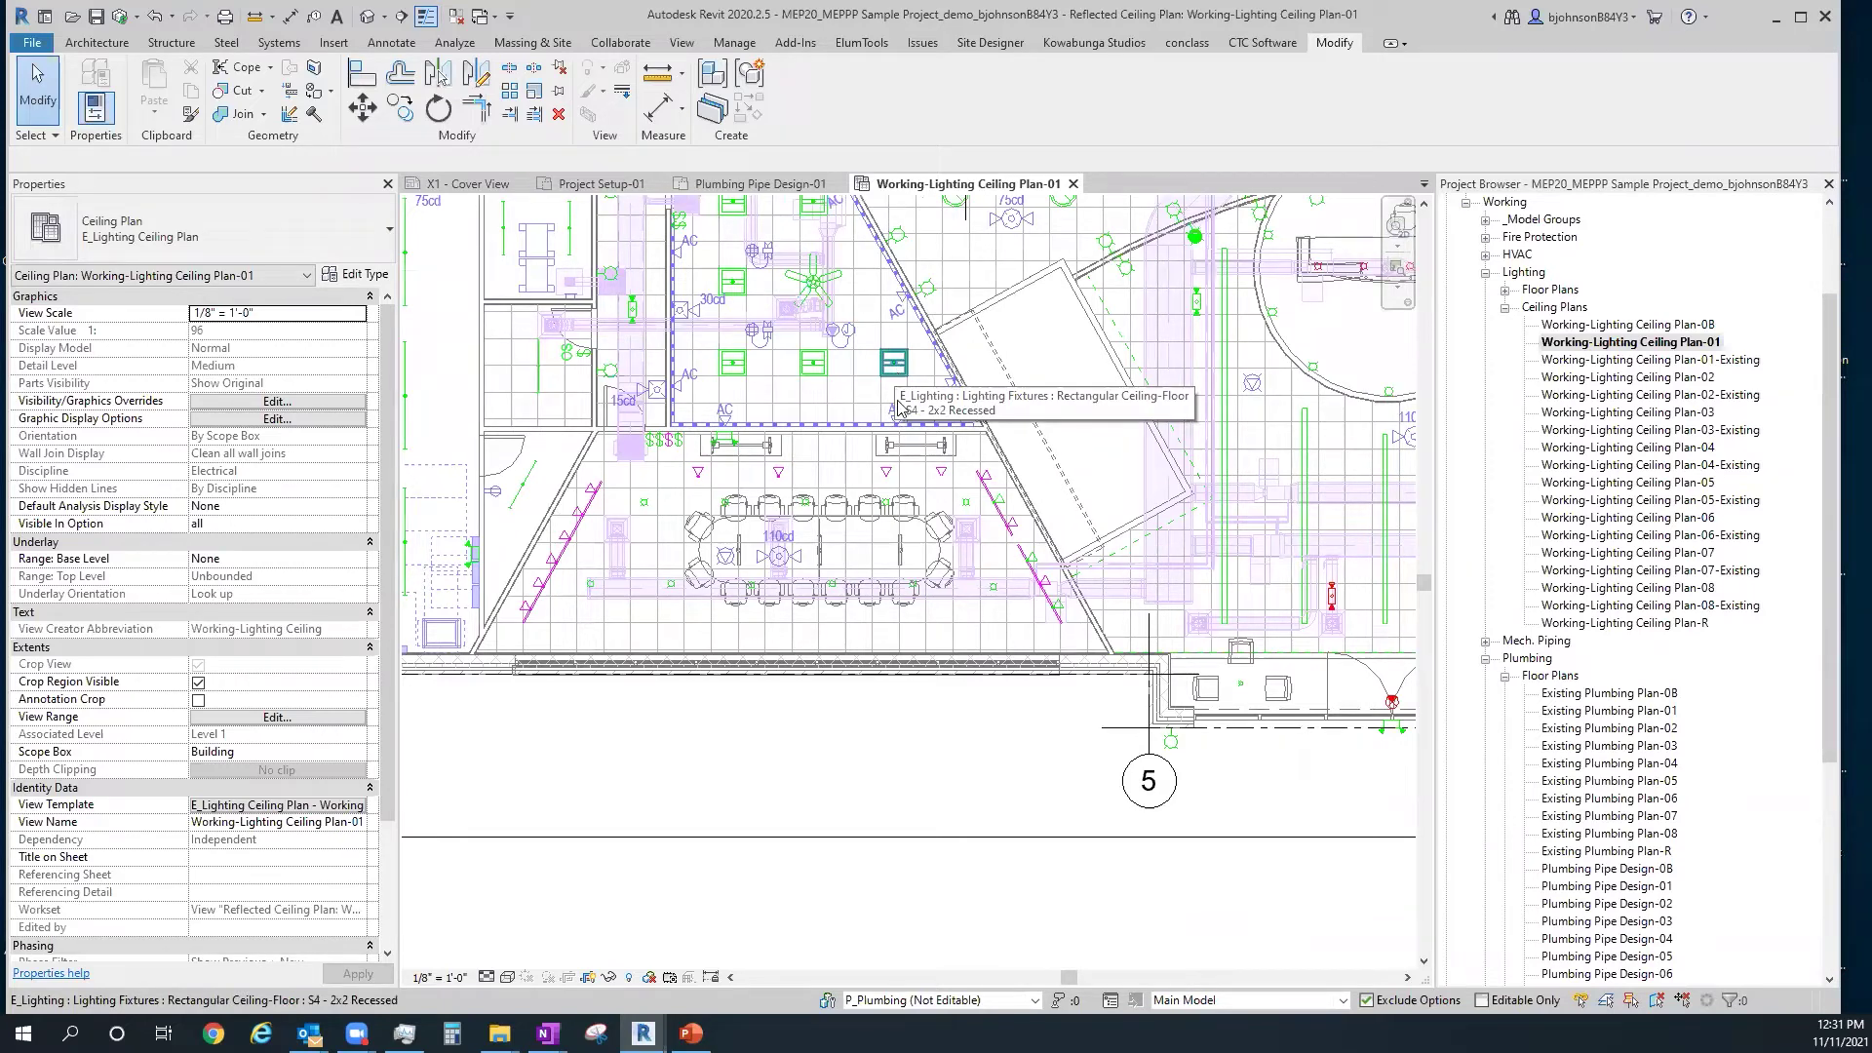
{"action": "scroll", "coordinate": [916, 560], "scroll_direction": "down", "scroll_amount": 3}
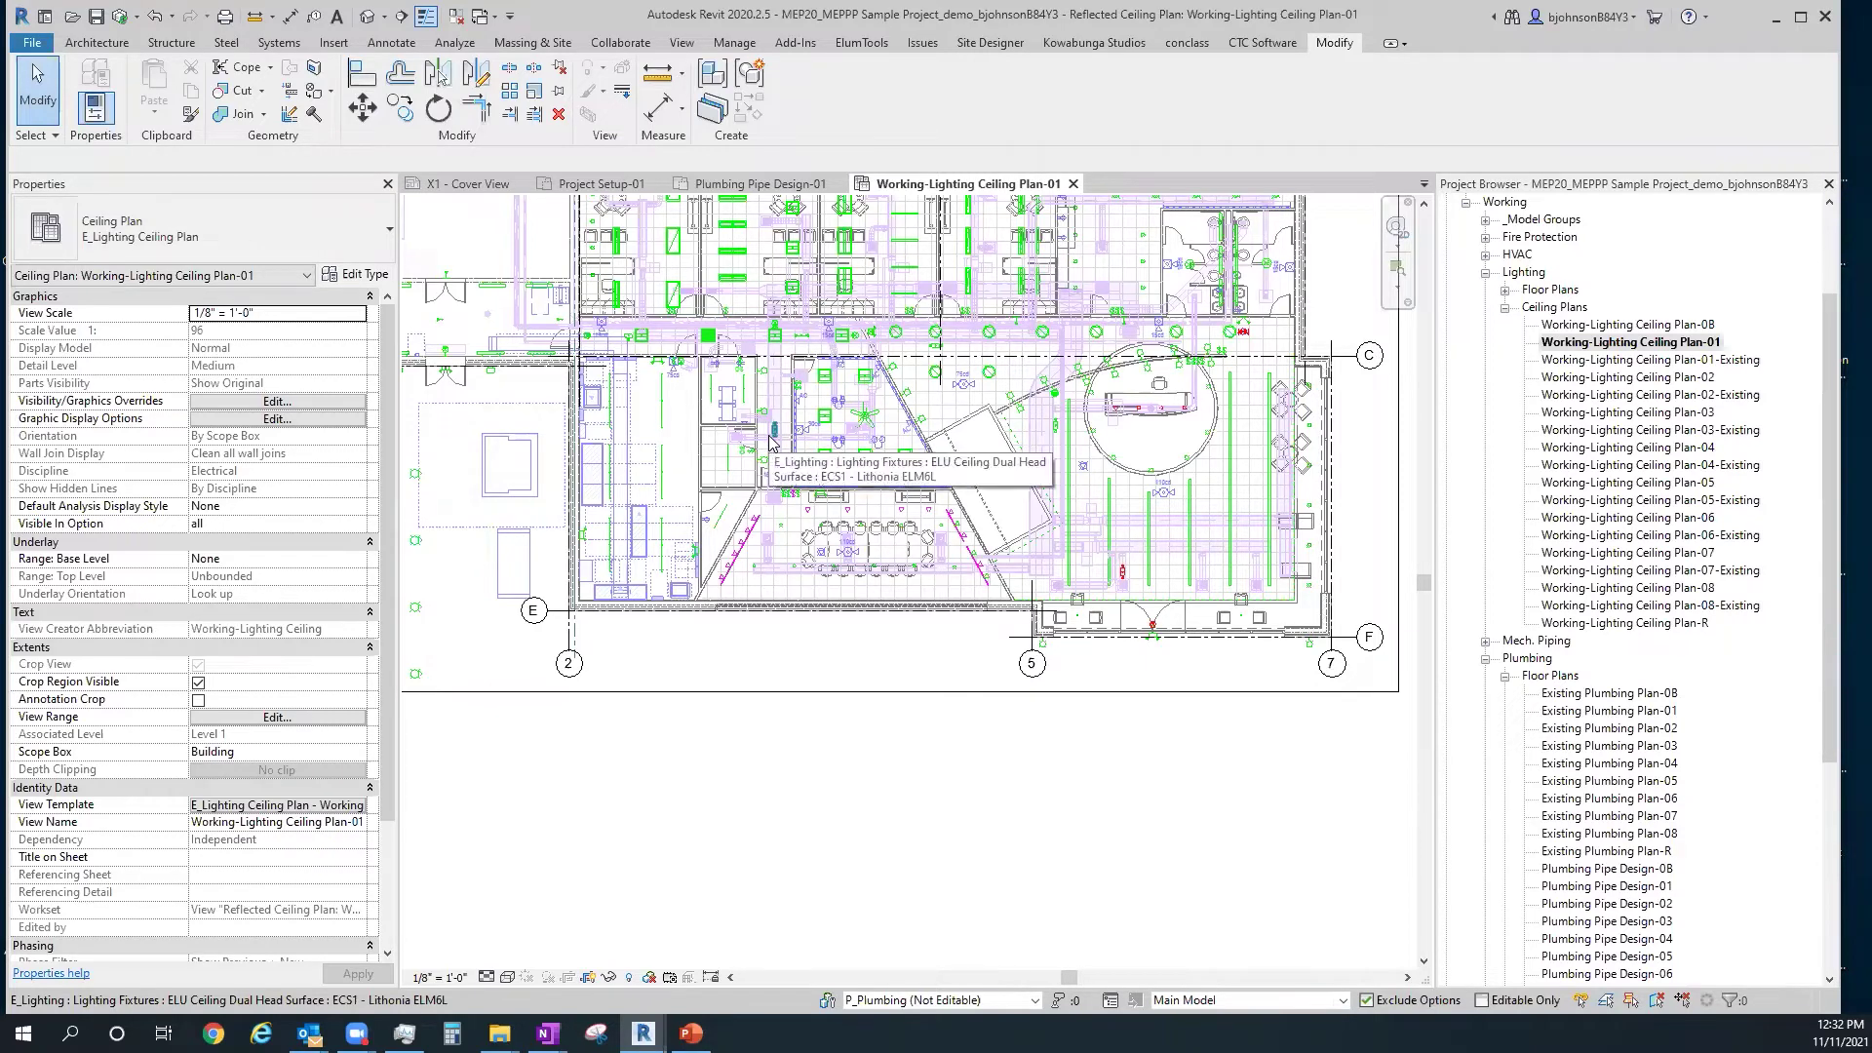
{"action": "scroll", "coordinate": [956, 770], "scroll_direction": "down", "scroll_amount": 2}
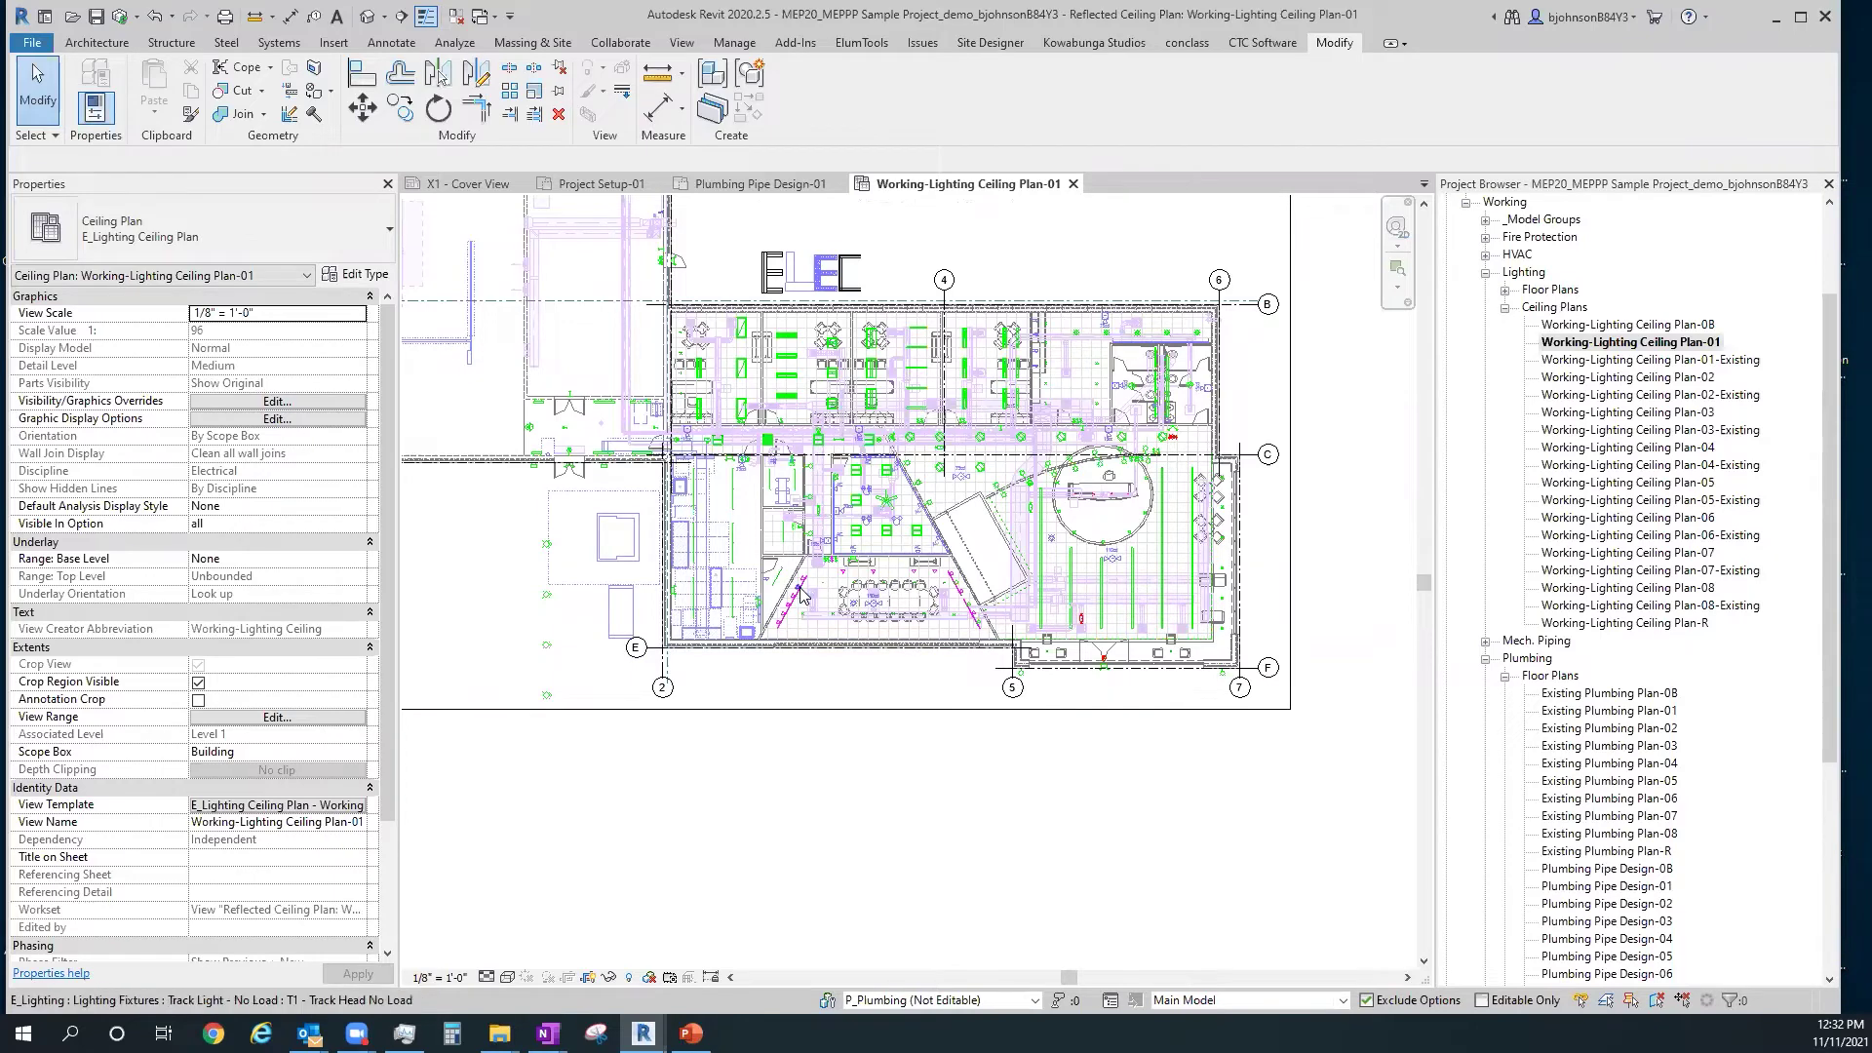
{"action": "scroll", "coordinate": [830, 444], "scroll_direction": "up", "scroll_amount": 2}
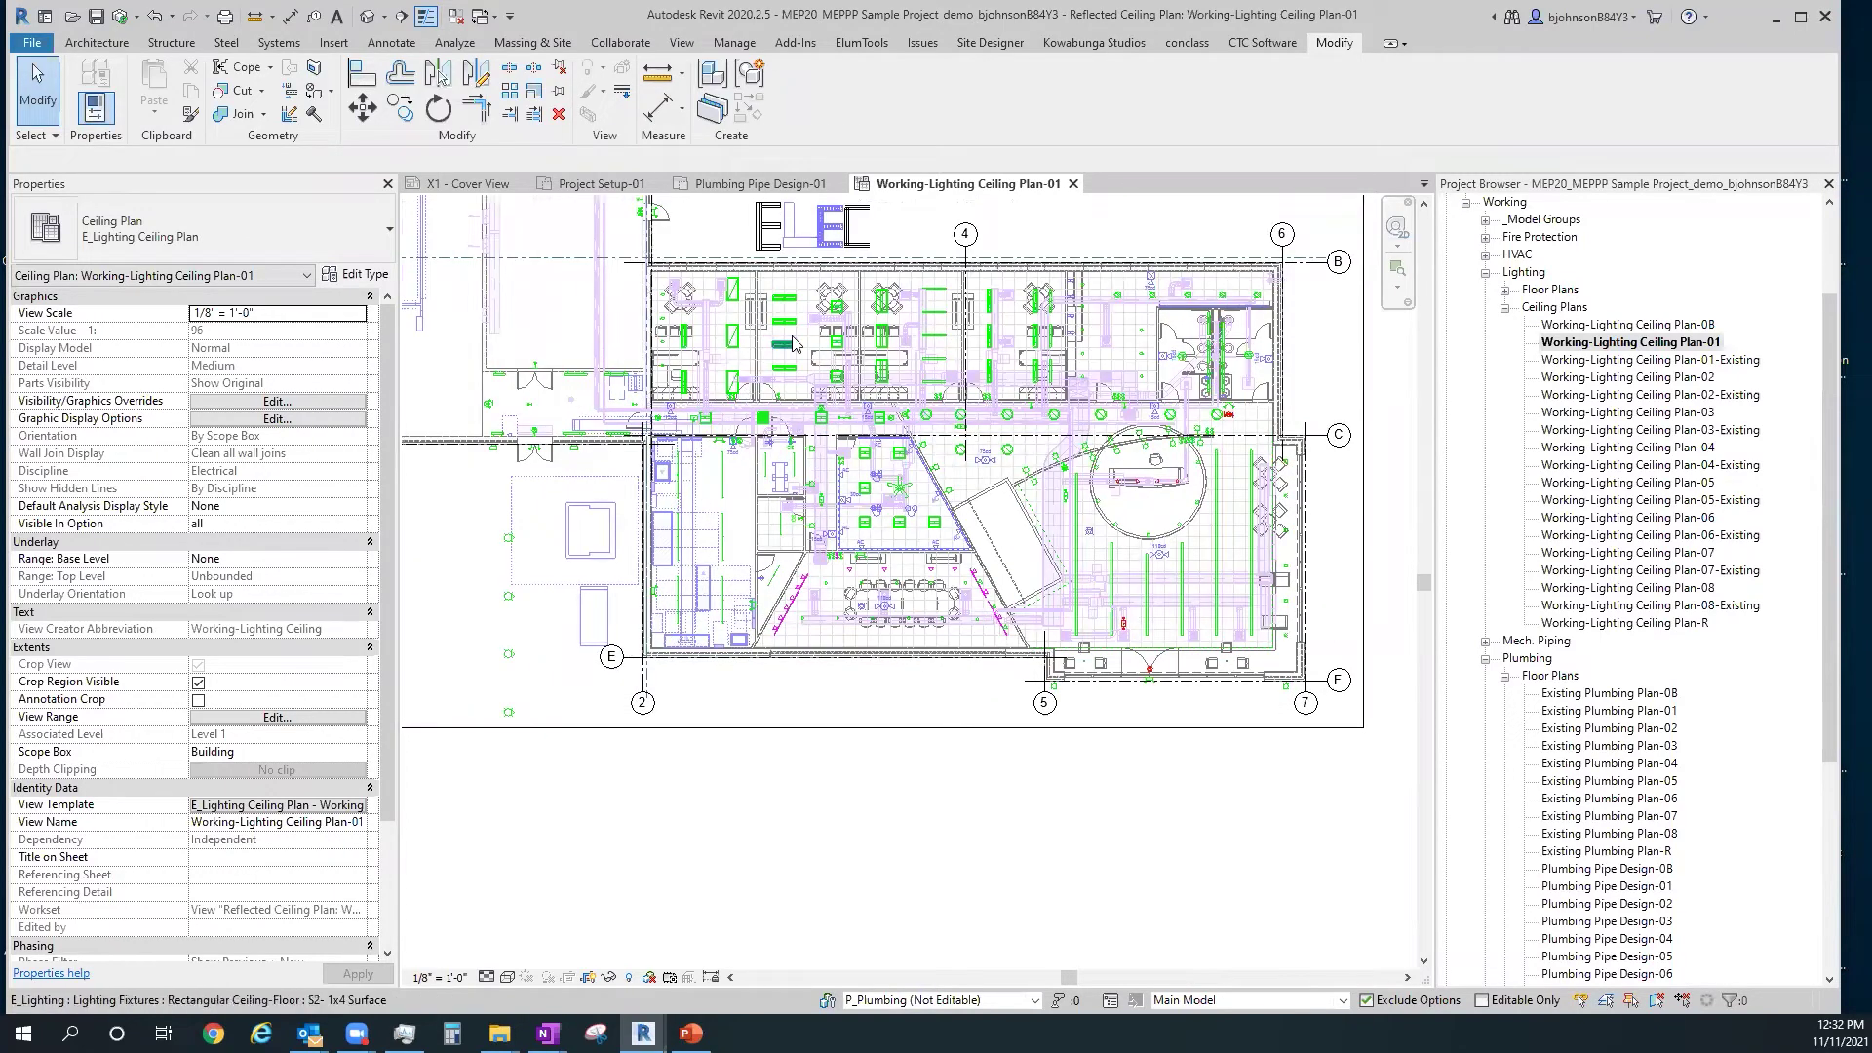
{"action": "scroll", "coordinate": [792, 343], "scroll_direction": "up", "scroll_amount": 3}
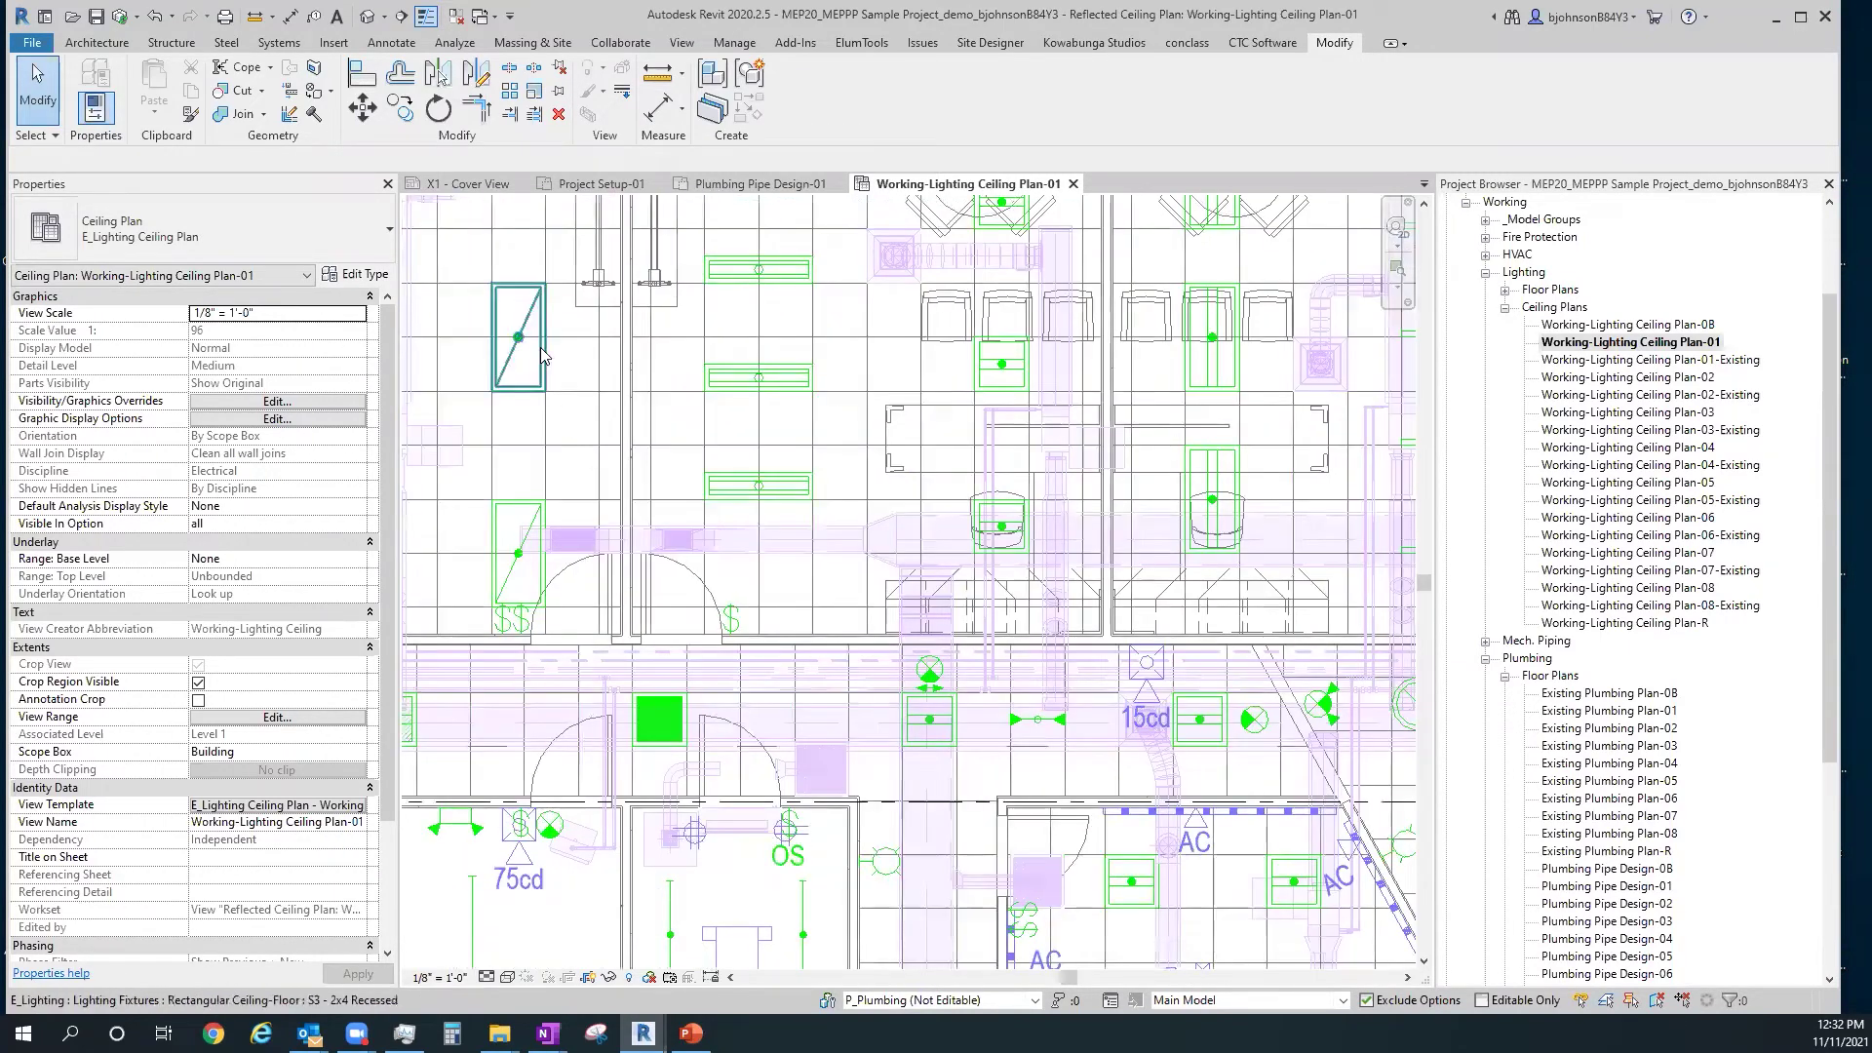
{"action": "scroll", "coordinate": [725, 361], "scroll_direction": "down", "scroll_amount": 4}
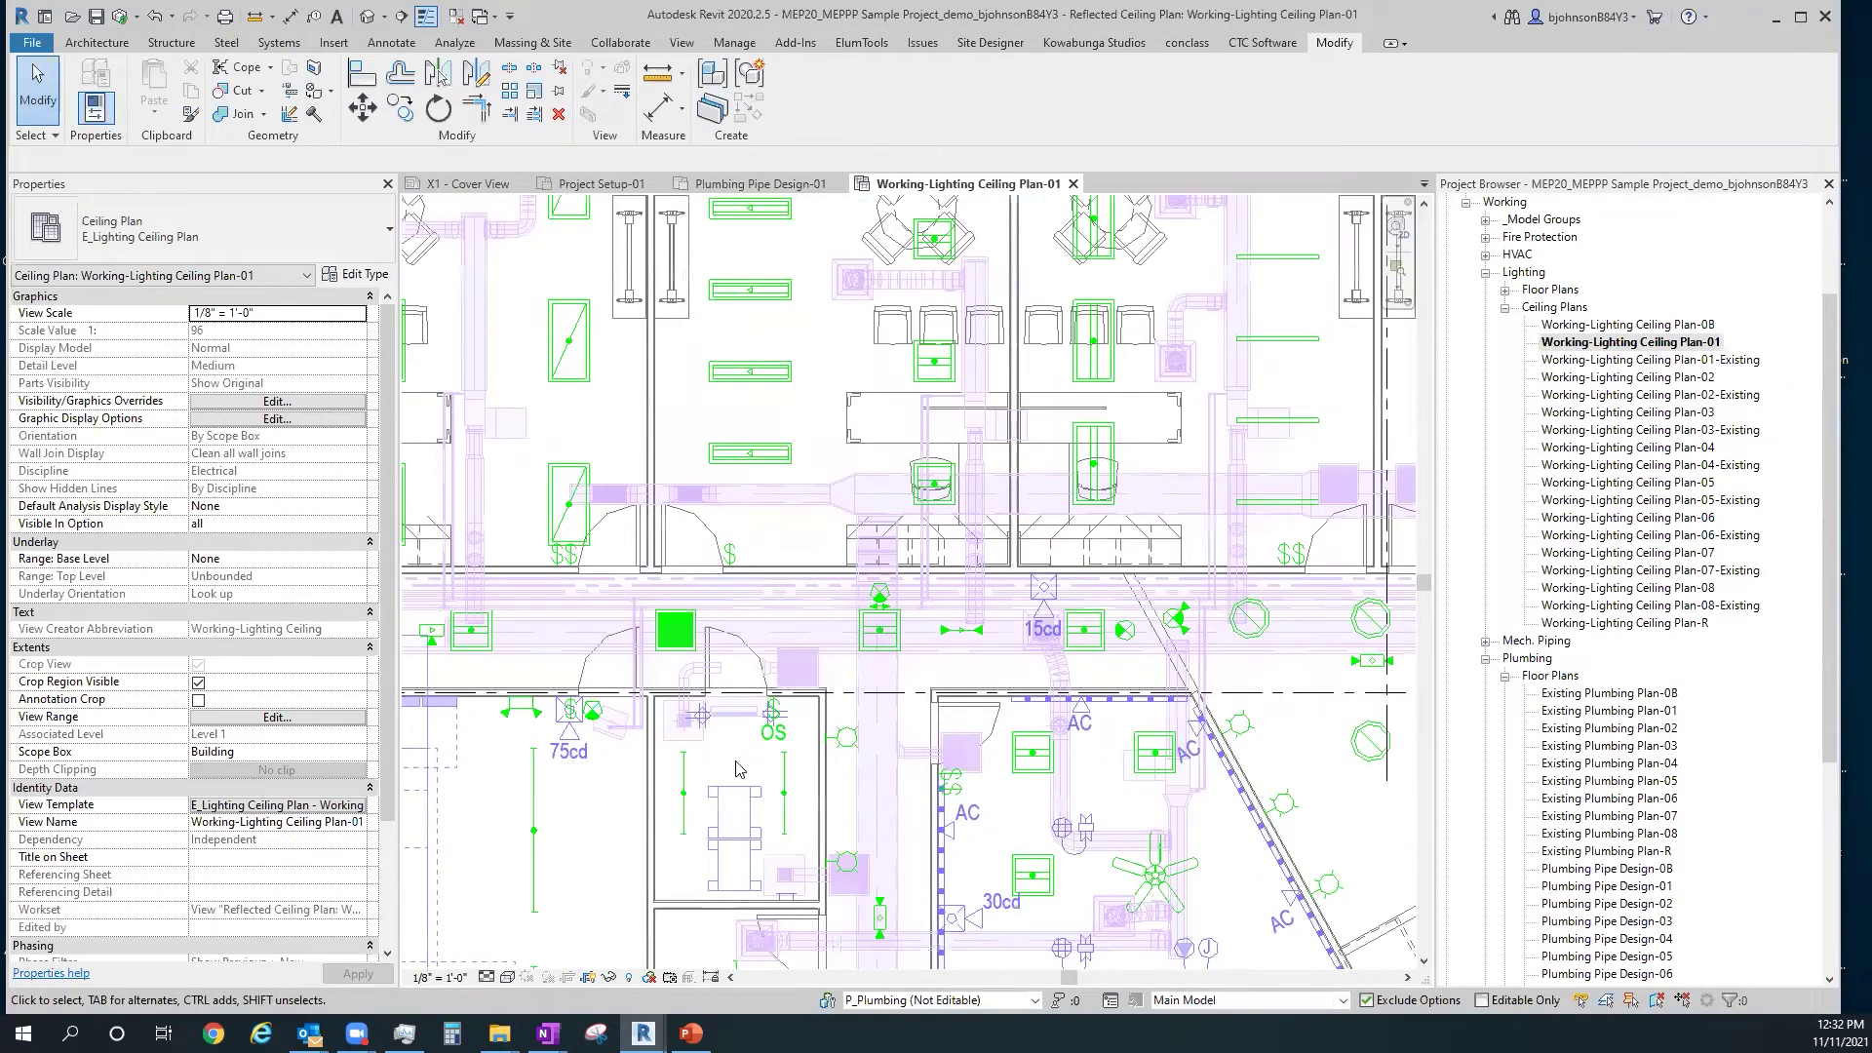
{"action": "scroll", "coordinate": [749, 671], "scroll_direction": "up", "scroll_amount": 5}
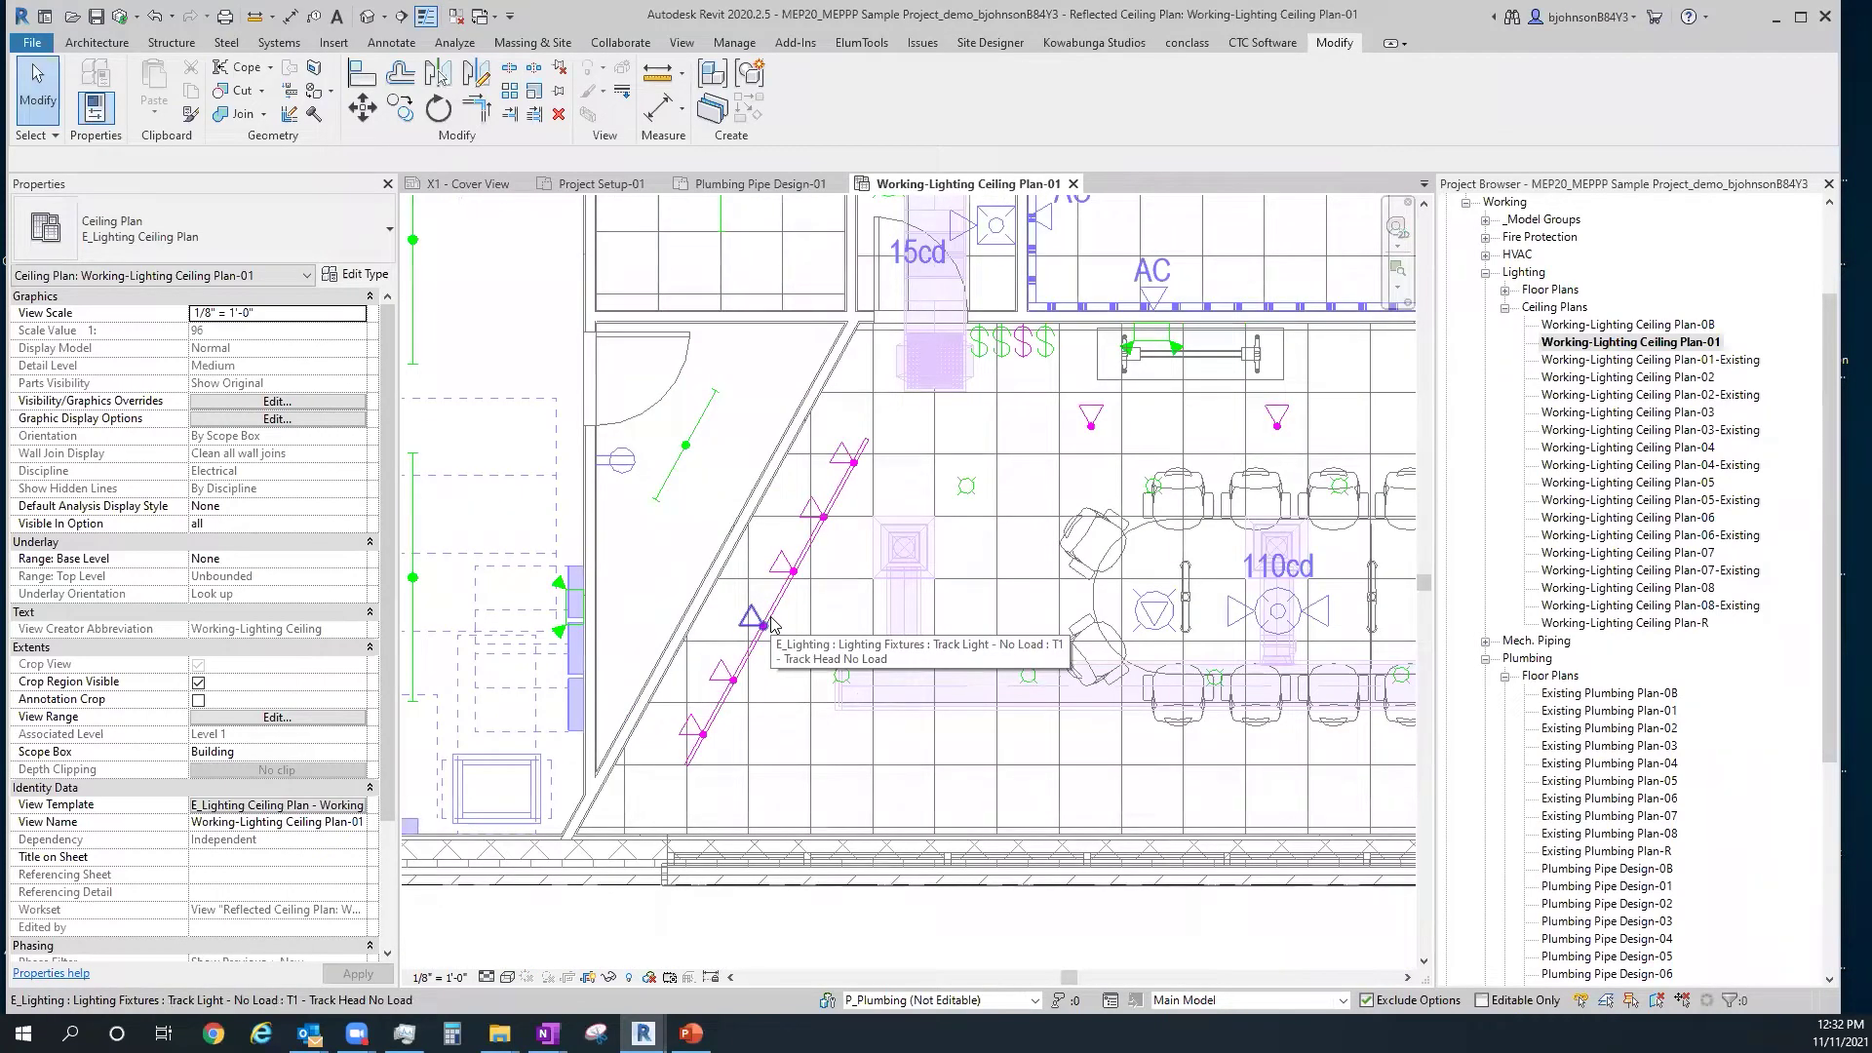
{"action": "scroll", "coordinate": [771, 624], "scroll_direction": "down", "scroll_amount": 3}
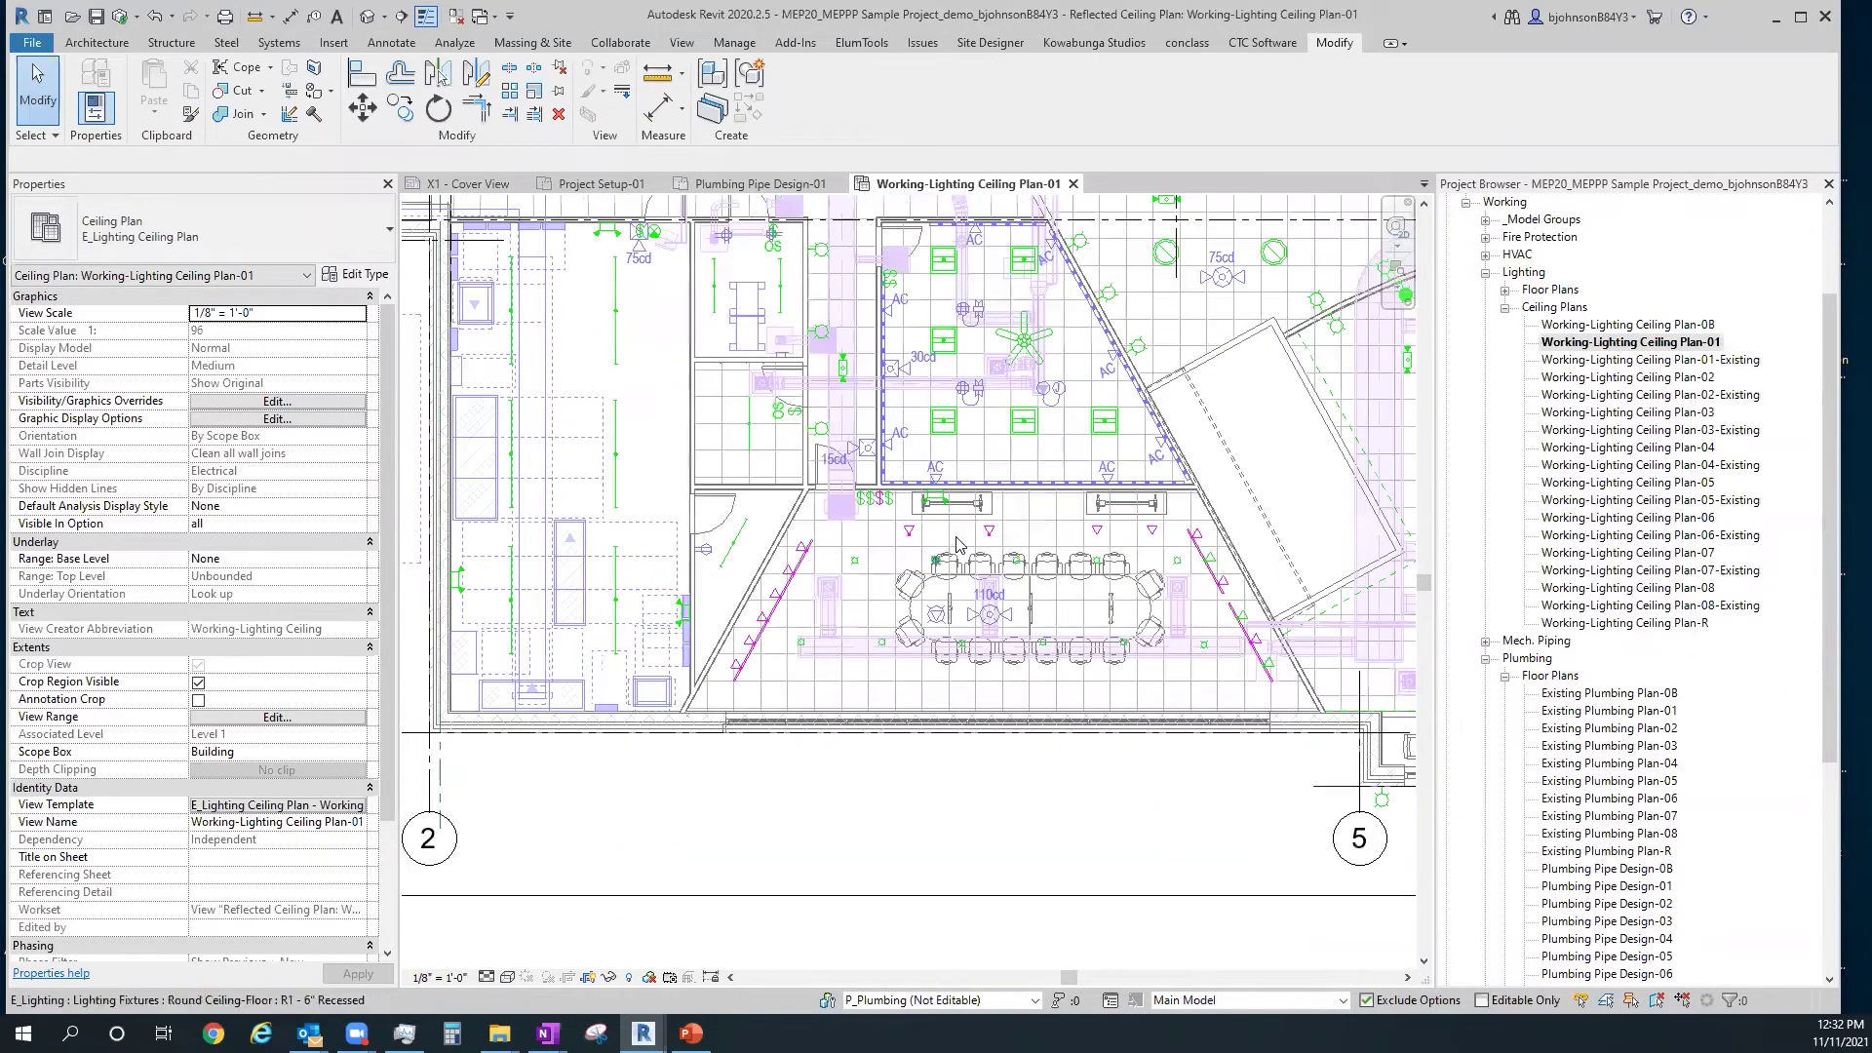
Place another S4 - 2x2 Recessed fixture on the workshop's ceiling face, one grid row below the existing fixtures, using Create Similar
{"action": "right_click", "coordinate": [1023, 437]}
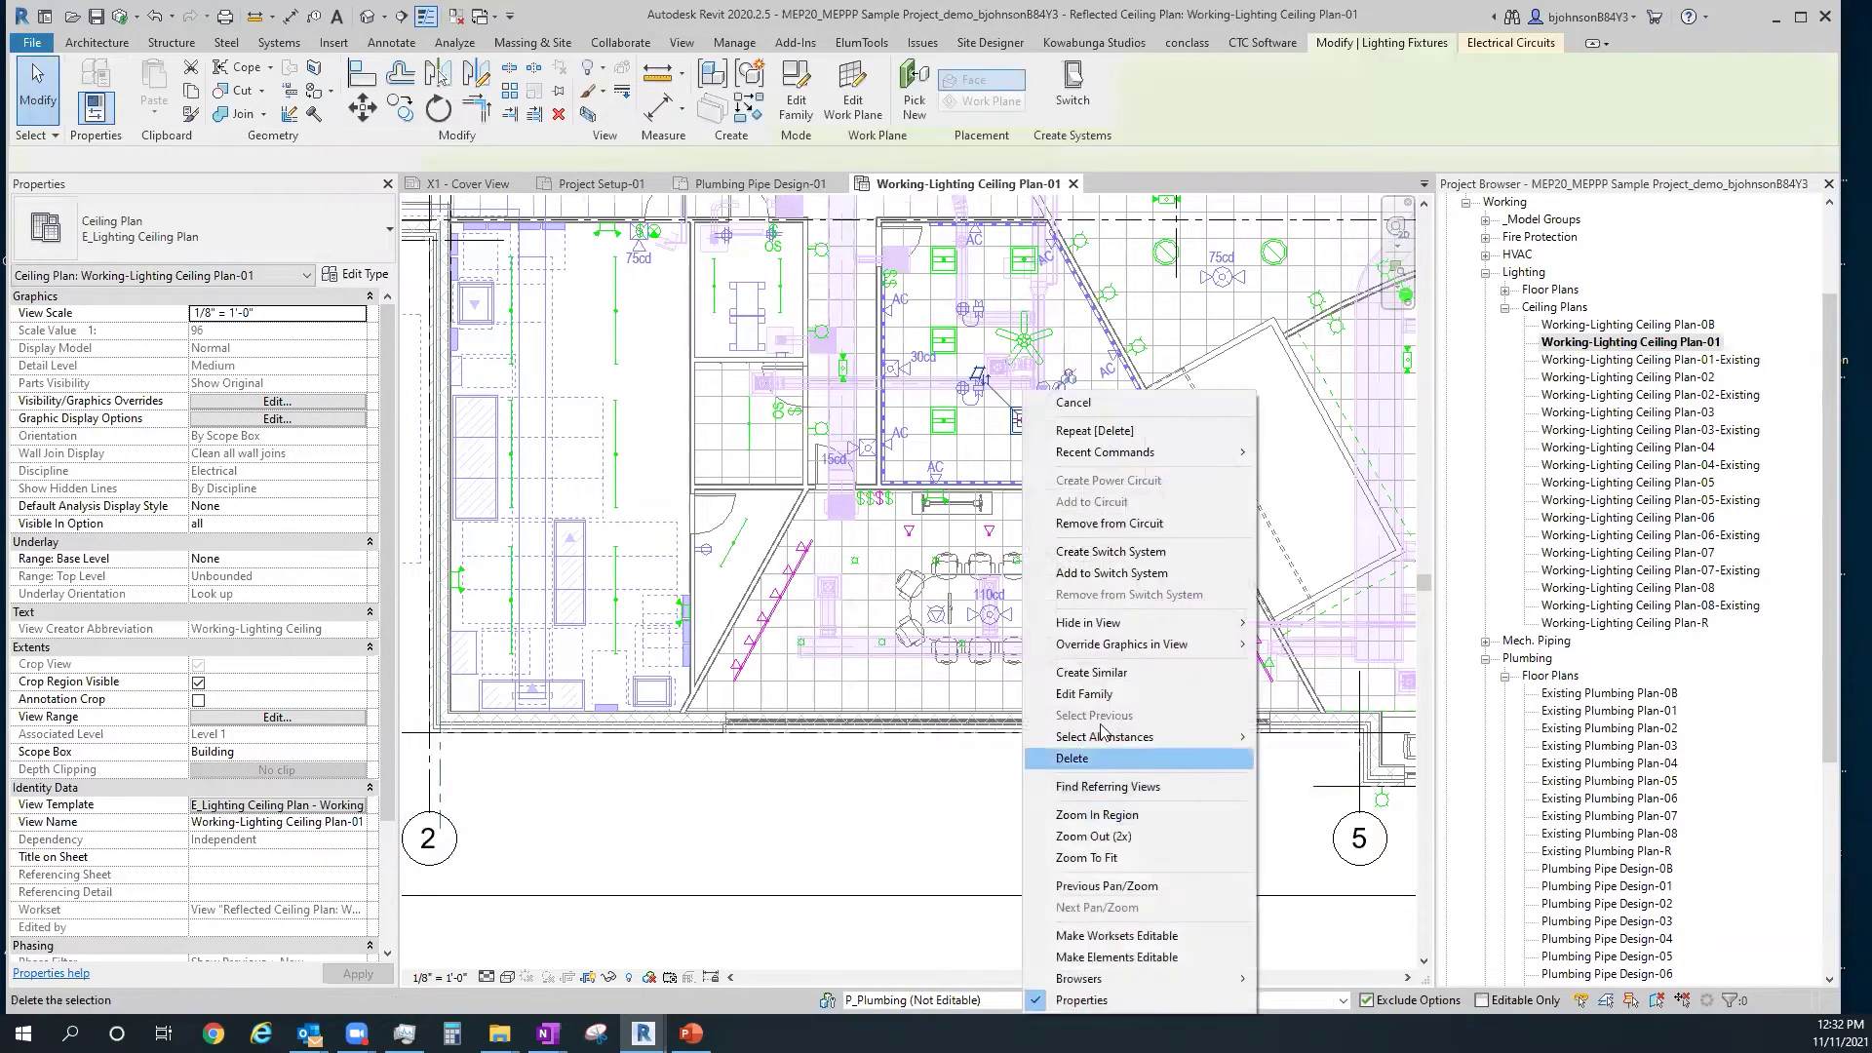
{"action": "left_click", "coordinate": [1092, 673]}
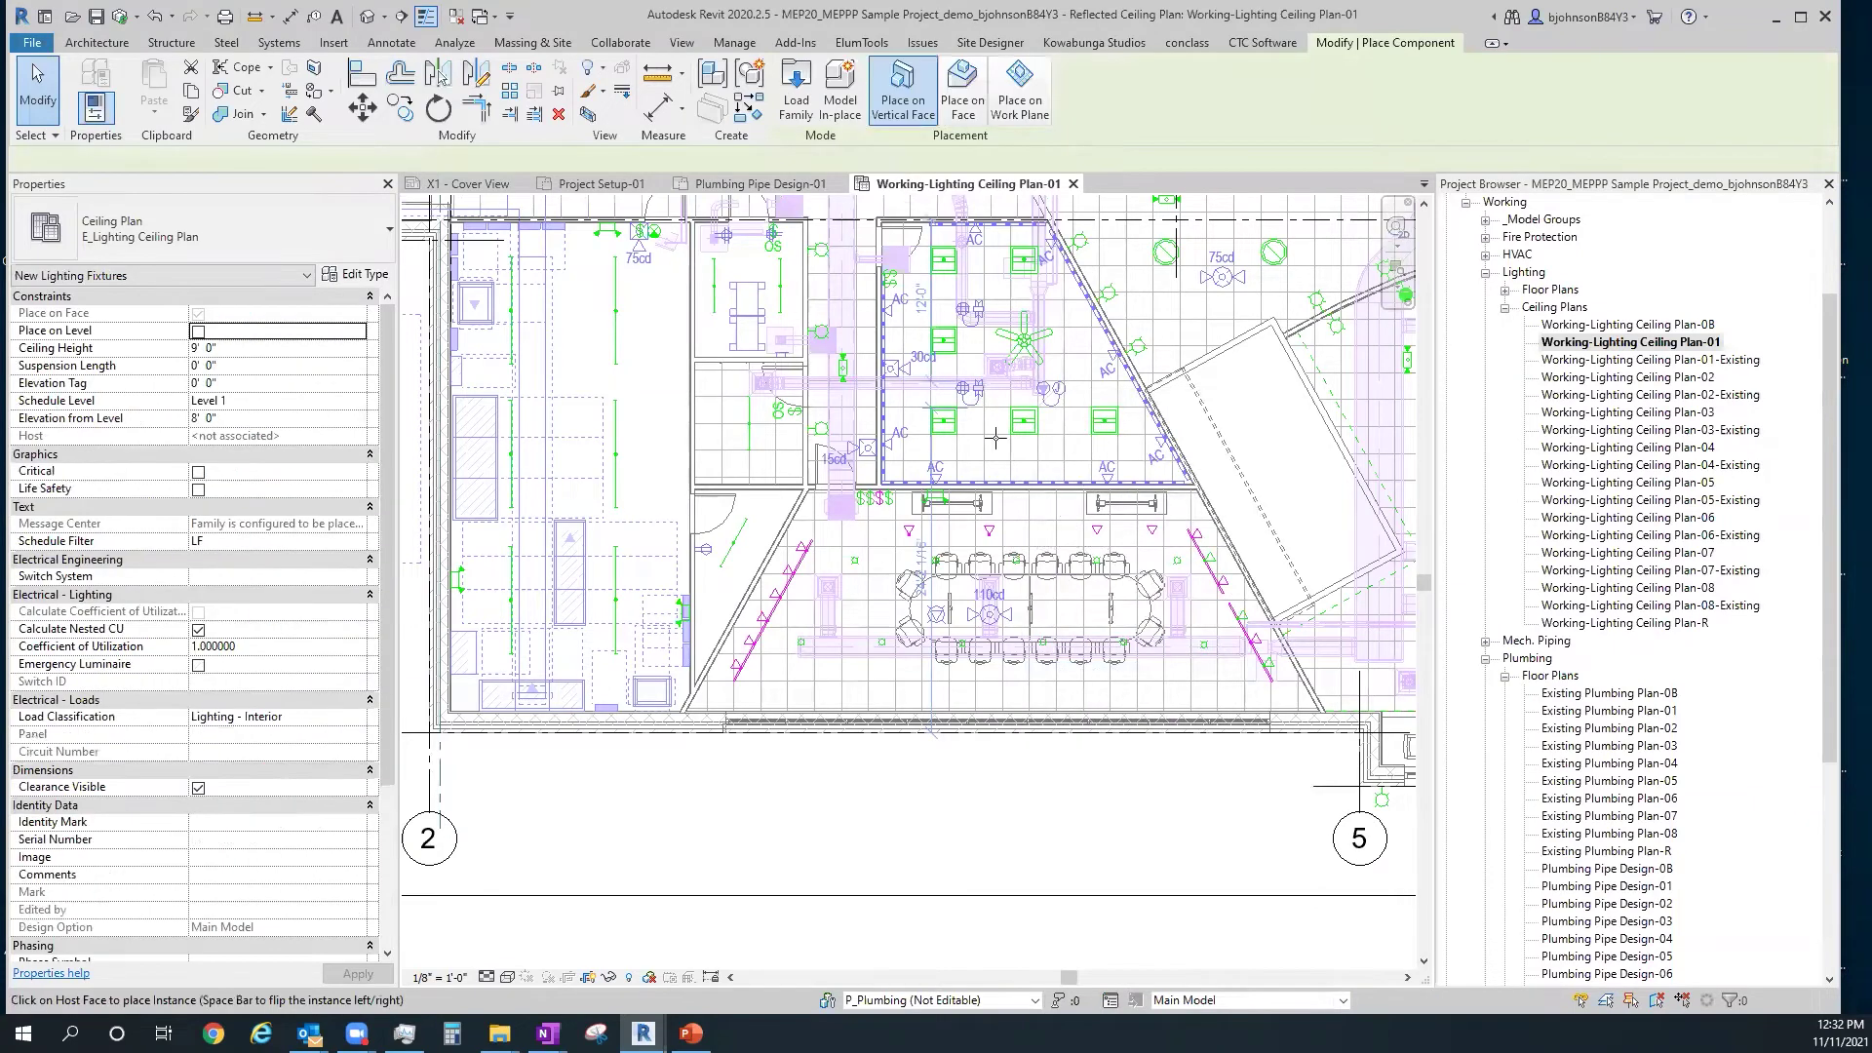
{"action": "scroll", "coordinate": [1001, 454], "scroll_direction": "up", "scroll_amount": 5}
{"action": "left_click", "coordinate": [962, 93]}
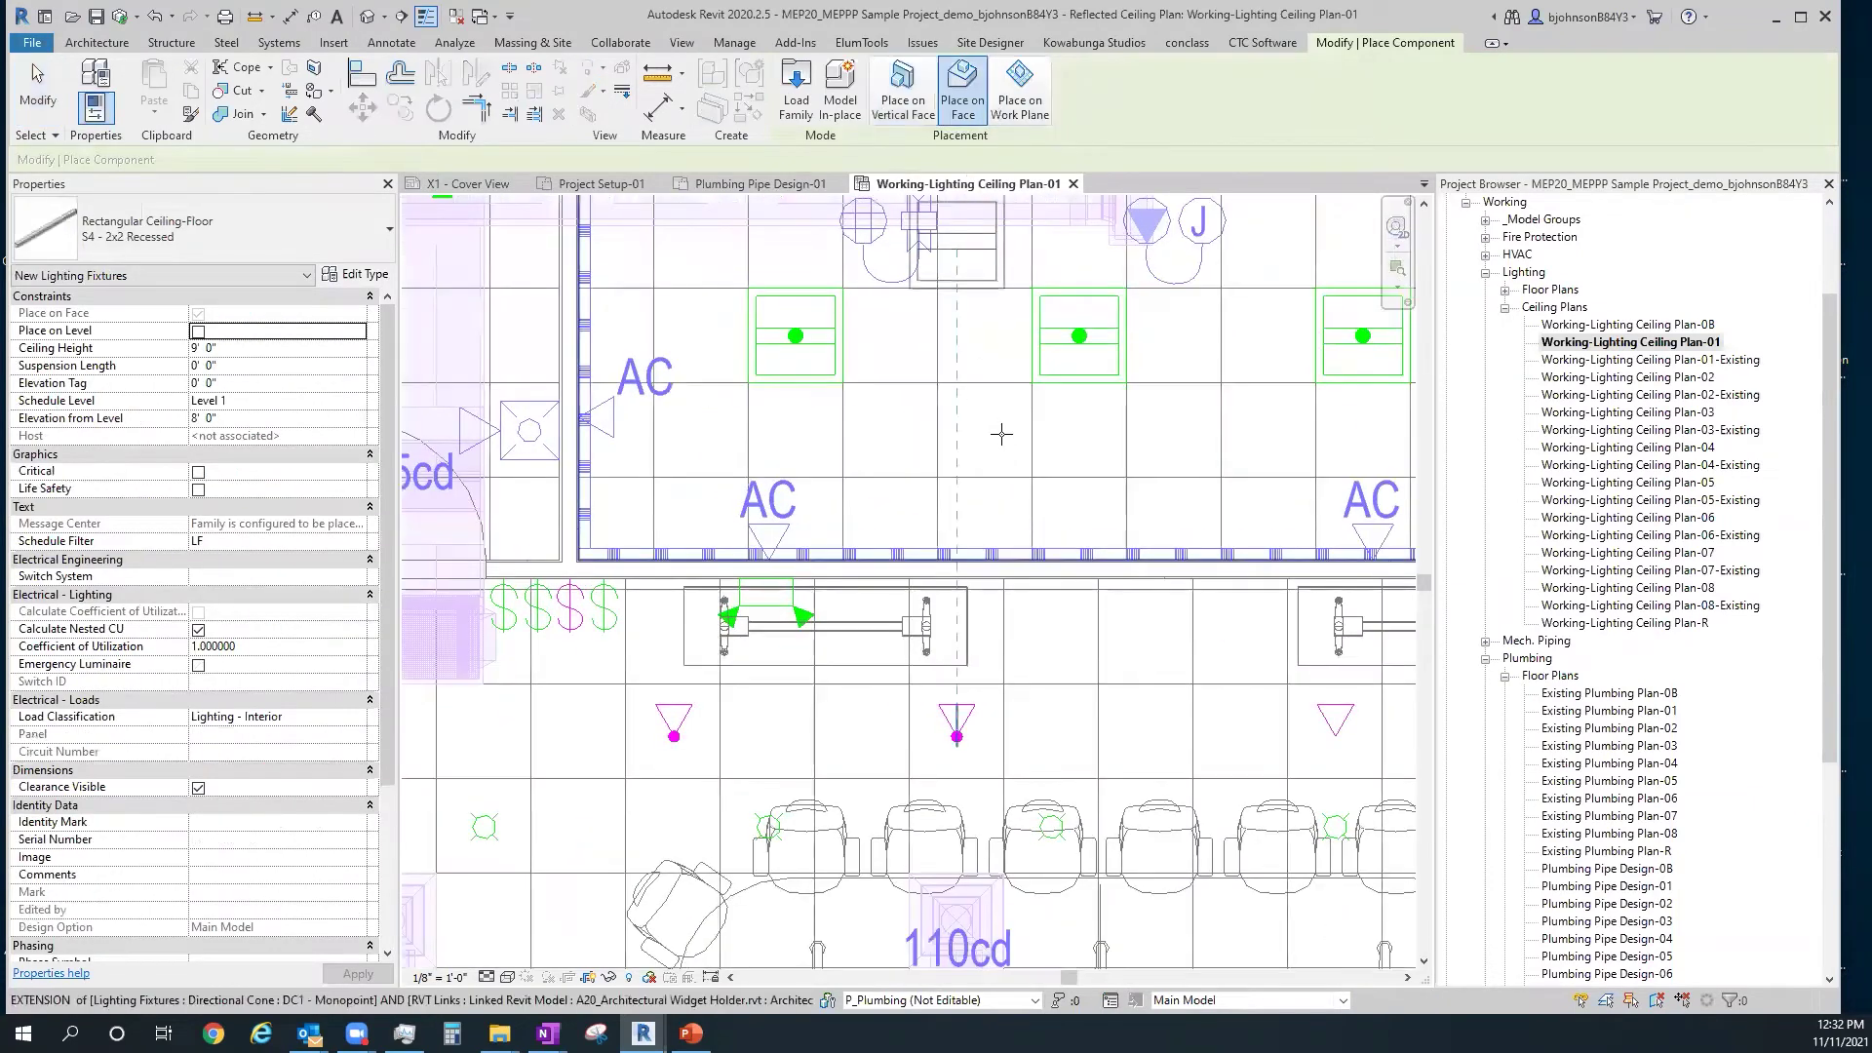
{"action": "left_click", "coordinate": [992, 454]}
{"action": "key", "text": "Escape"}
{"action": "key", "text": "Escape"}
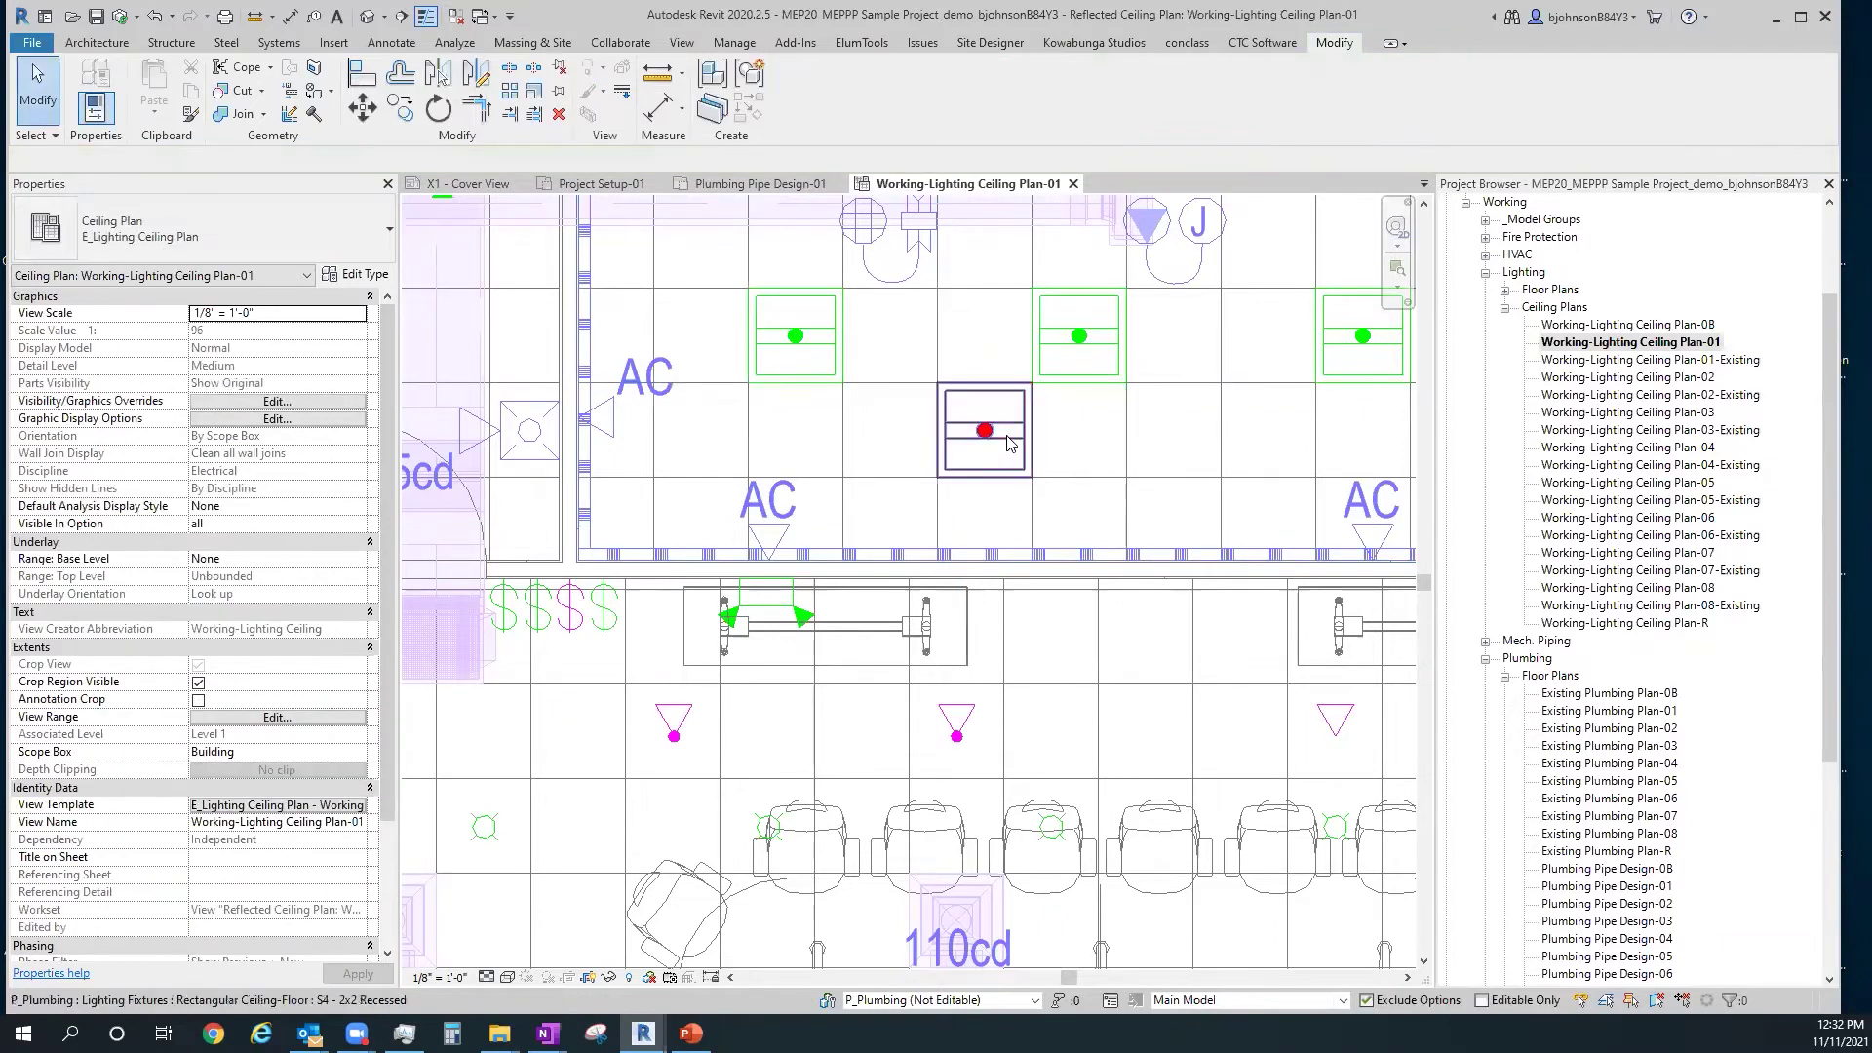
Turn off thin lines, then create a power circuit for the new 2x2 fixture and assign it to panel H2
{"action": "left_click", "coordinate": [425, 16]}
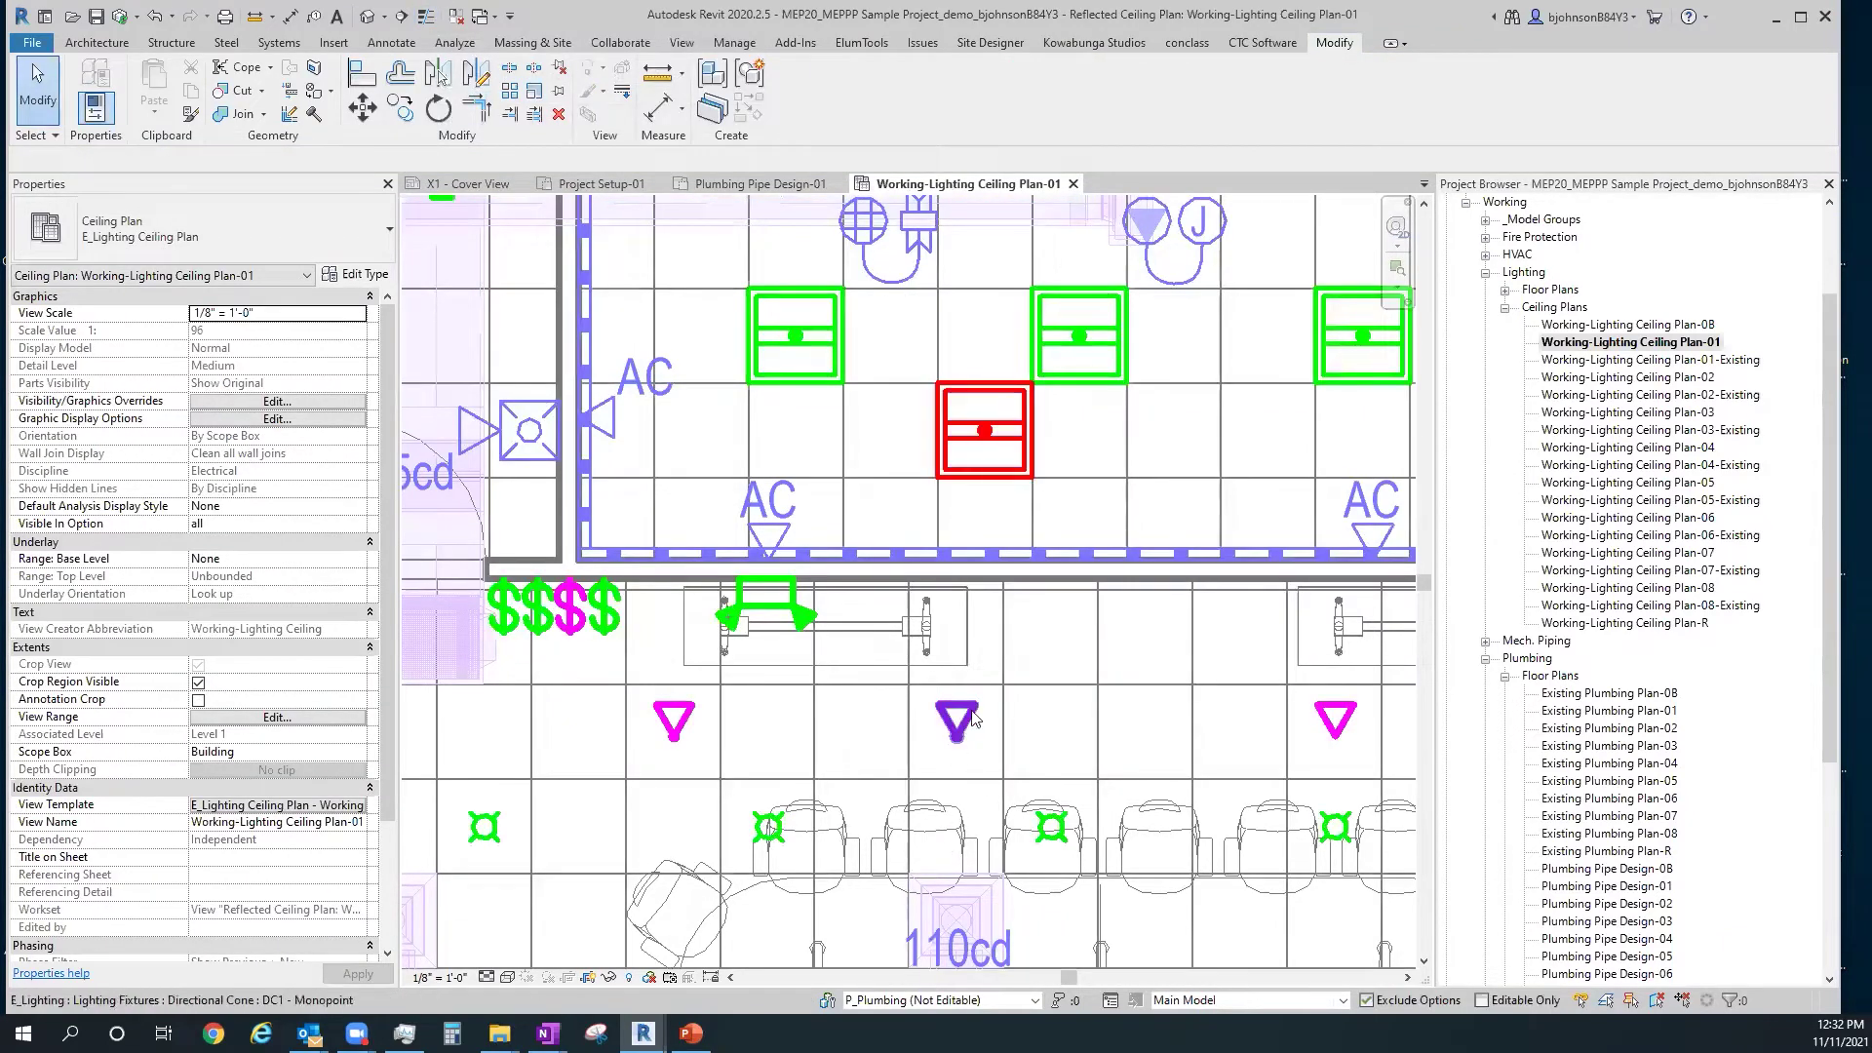
{"action": "left_click", "coordinate": [1000, 446]}
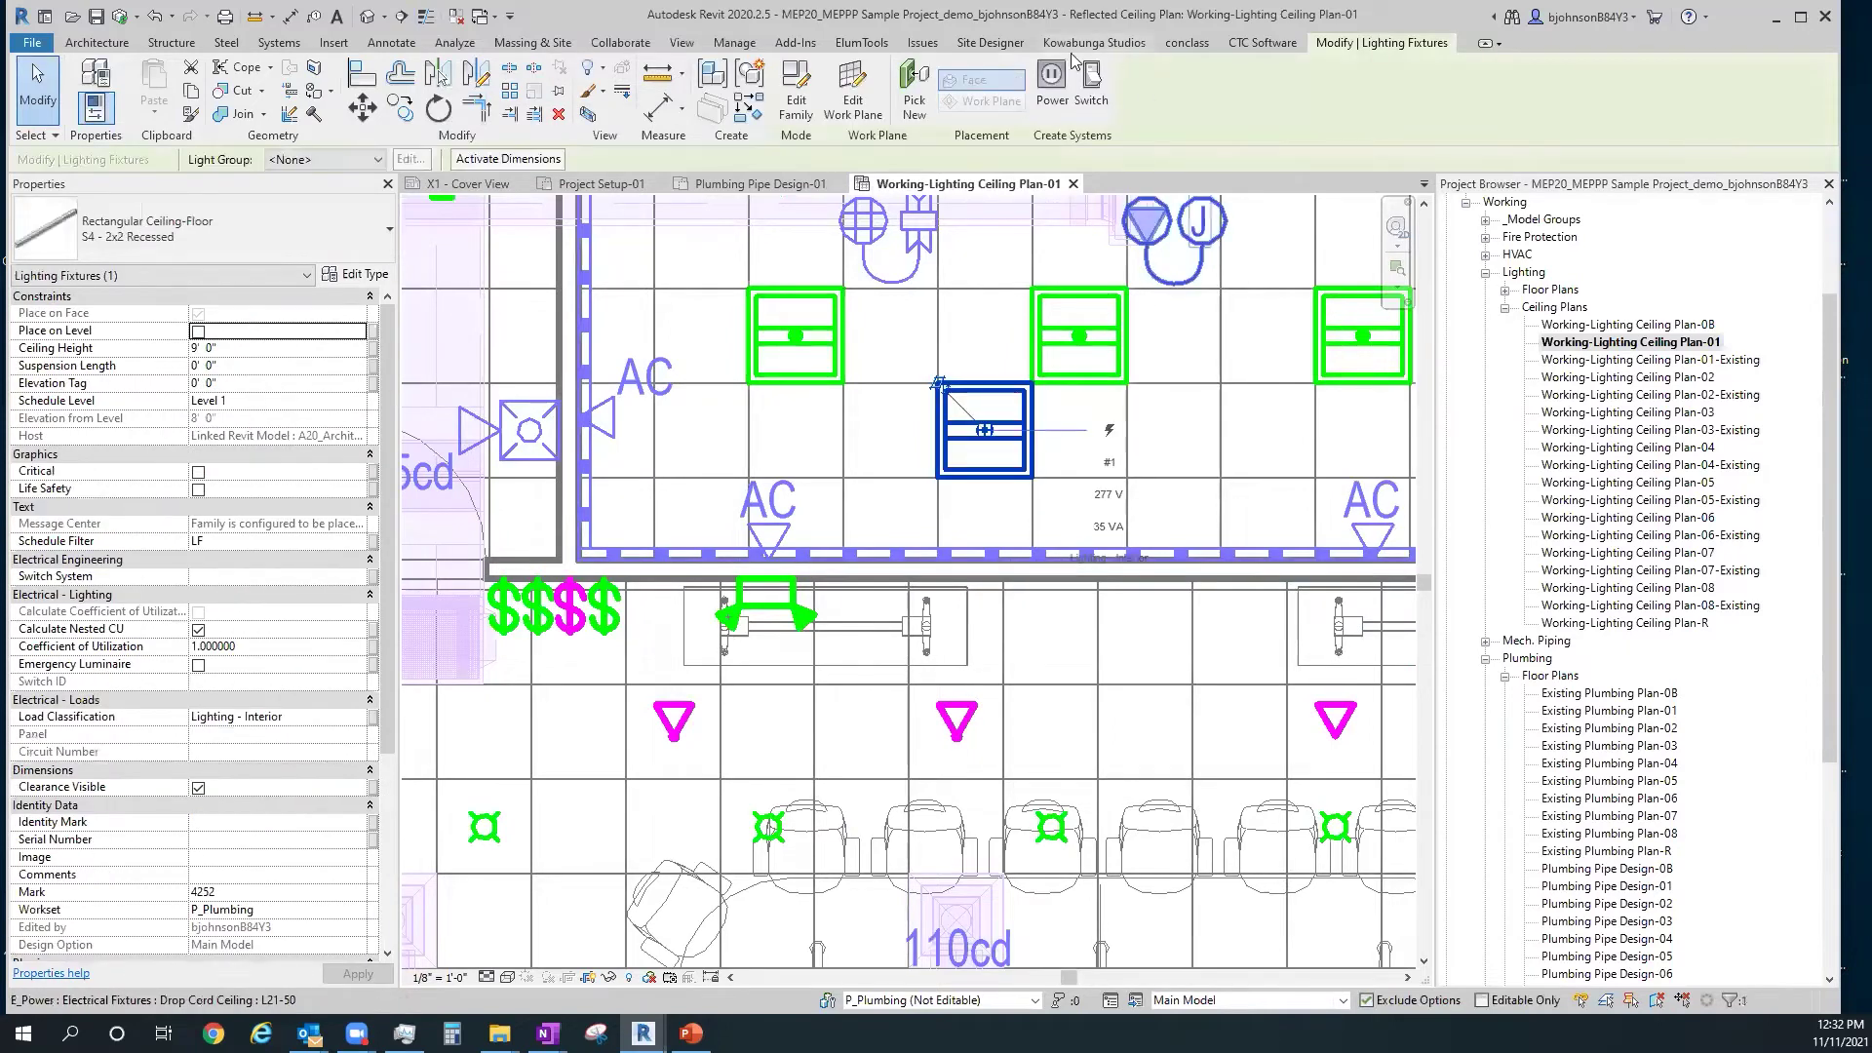
{"action": "left_click", "coordinate": [1051, 83]}
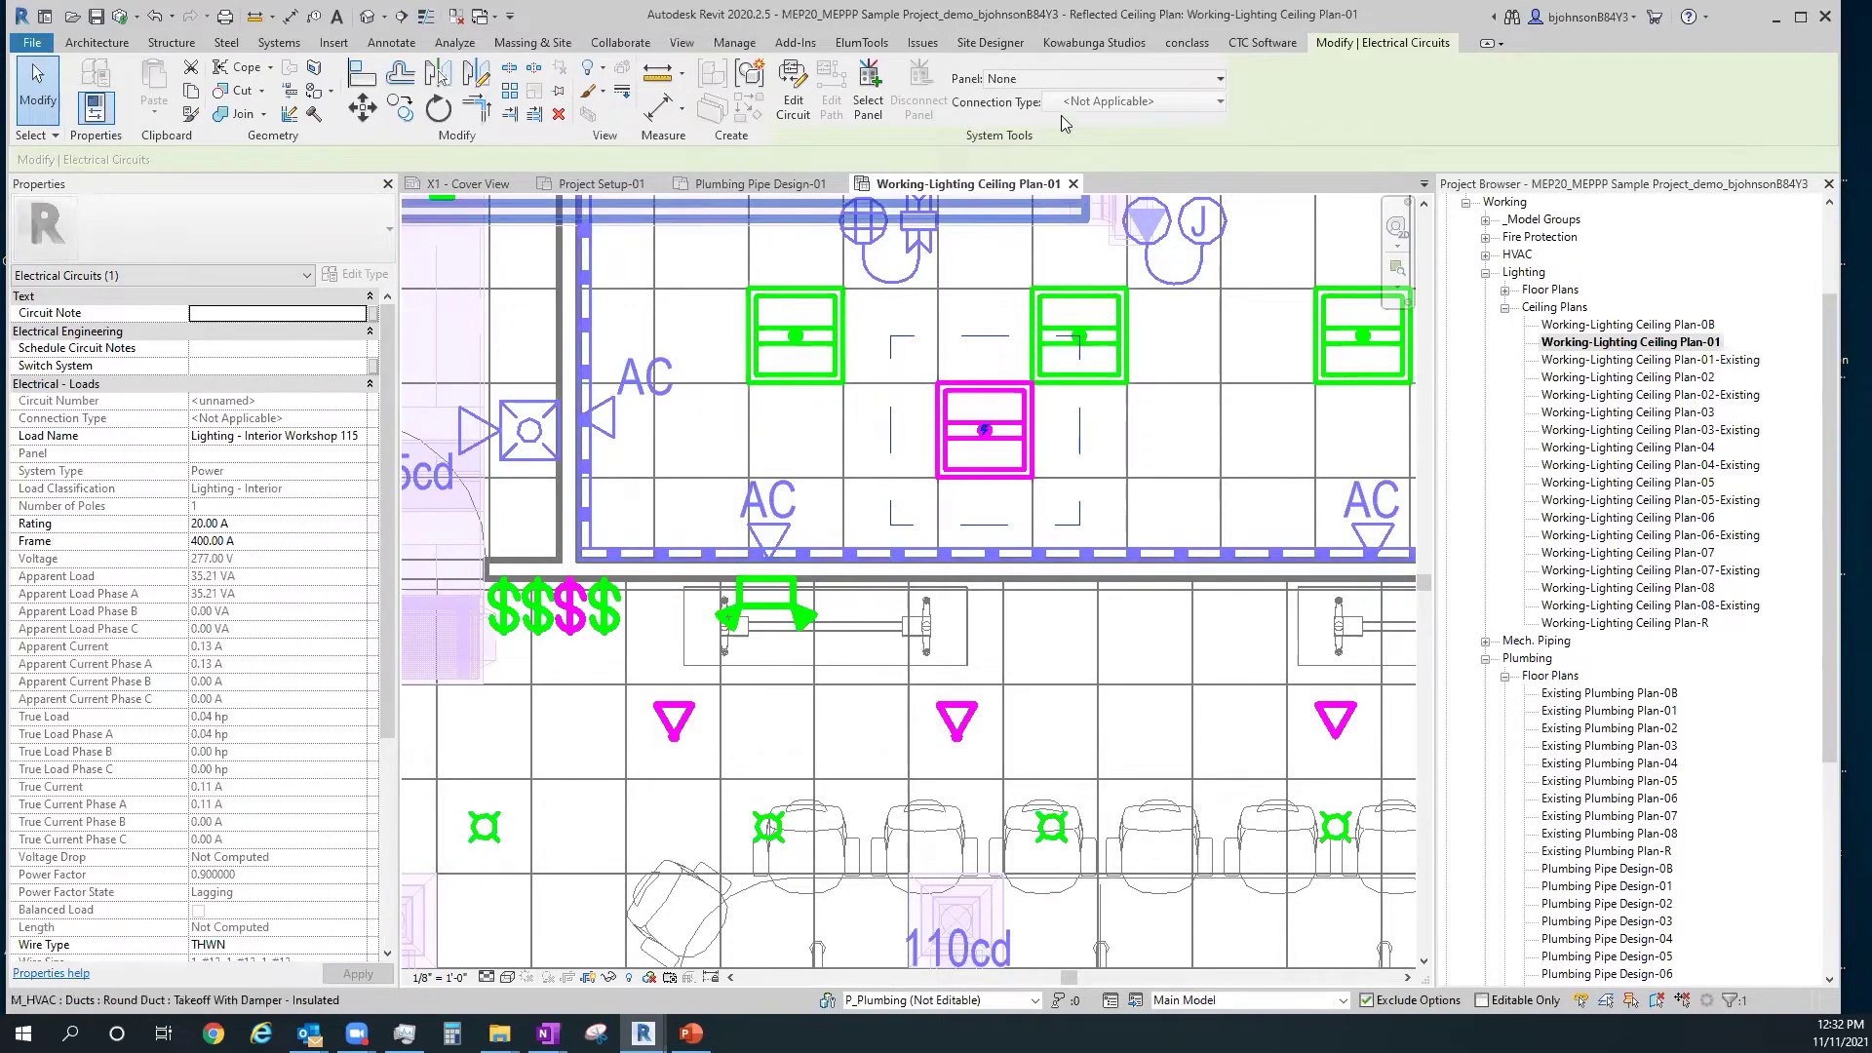
{"action": "left_click", "coordinate": [1031, 79]}
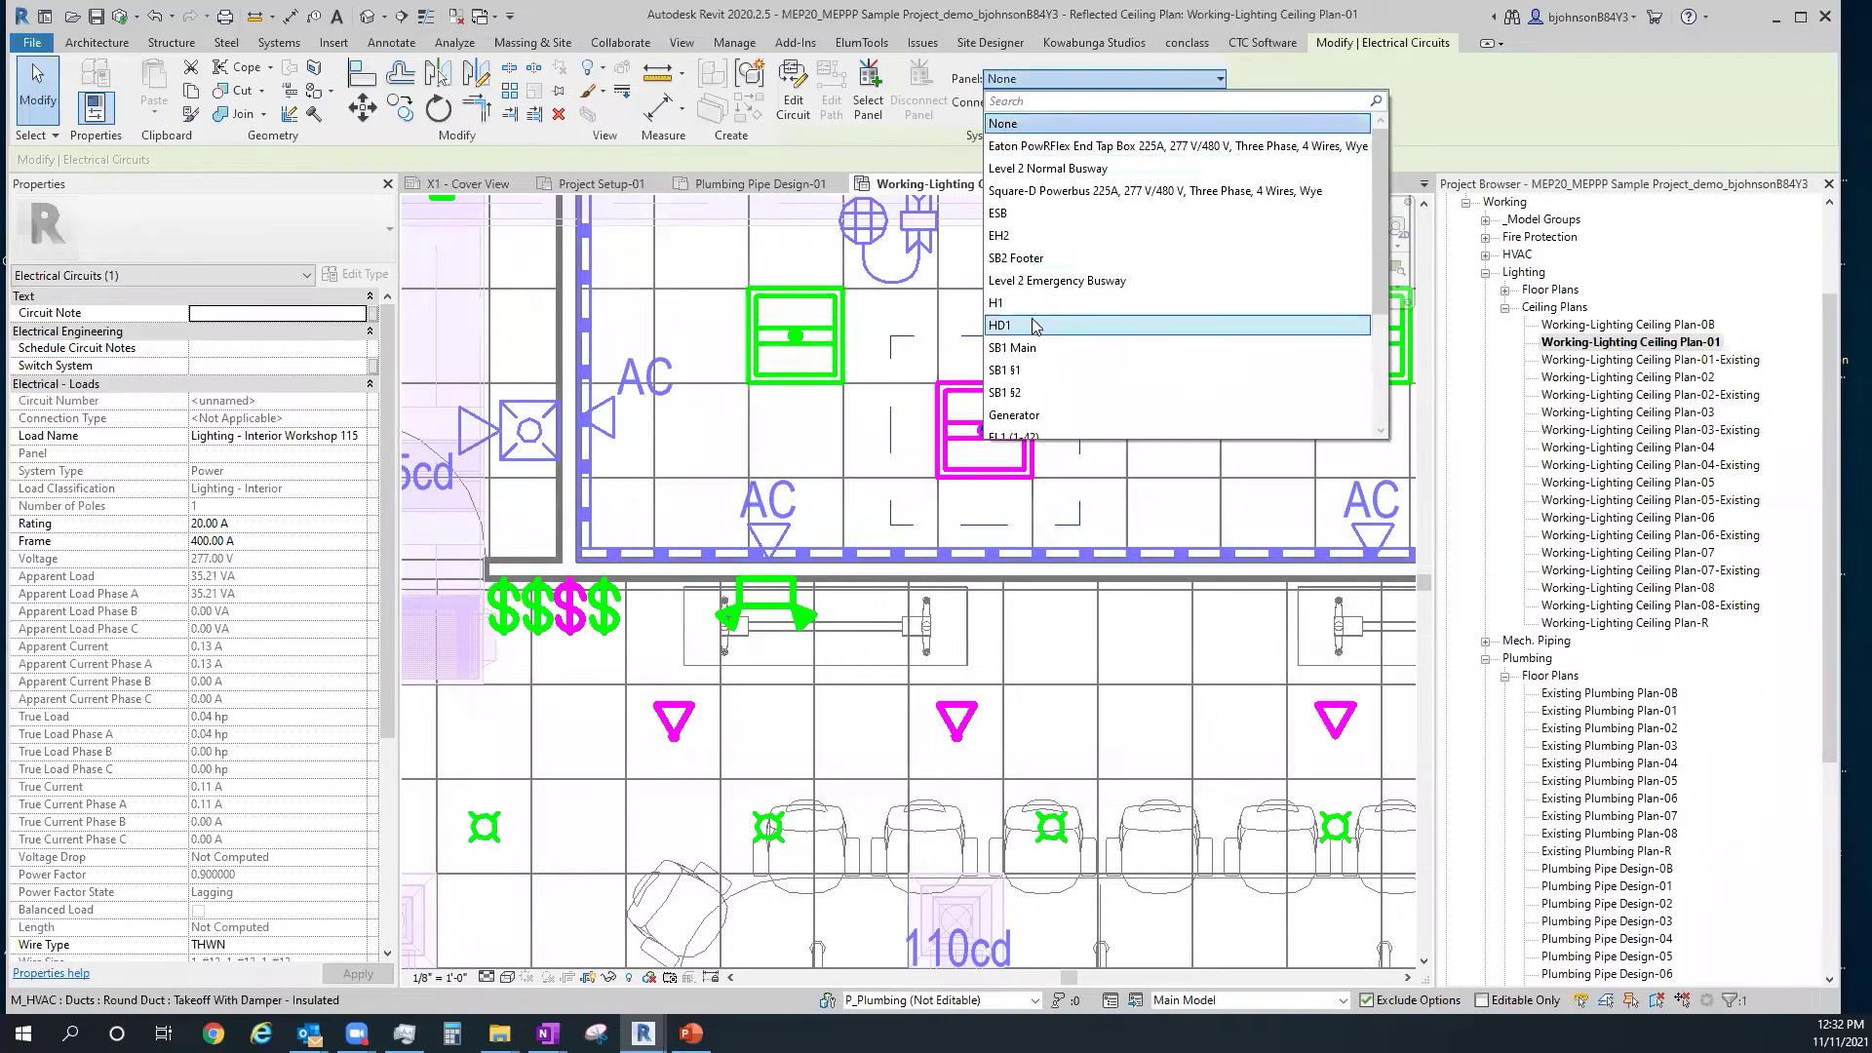
{"action": "scroll", "coordinate": [1045, 371], "scroll_direction": "down", "scroll_amount": 2}
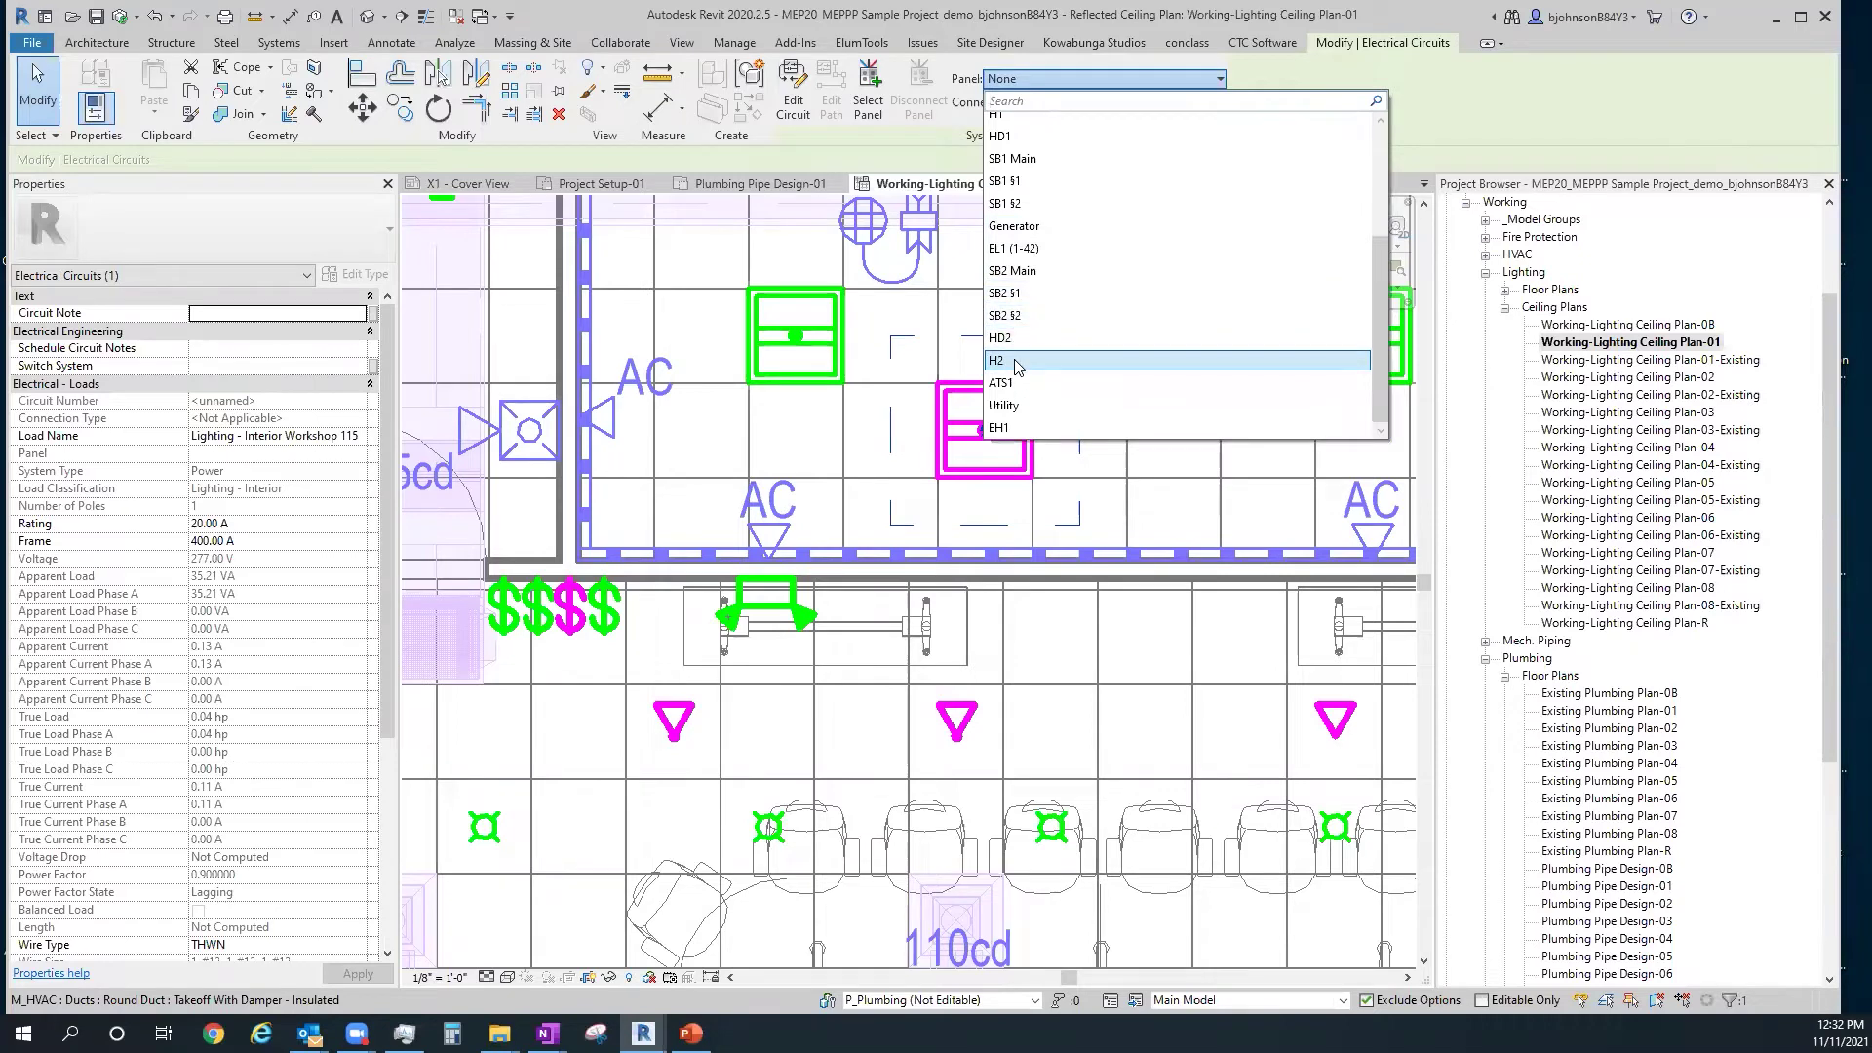
{"action": "left_click", "coordinate": [1017, 362]}
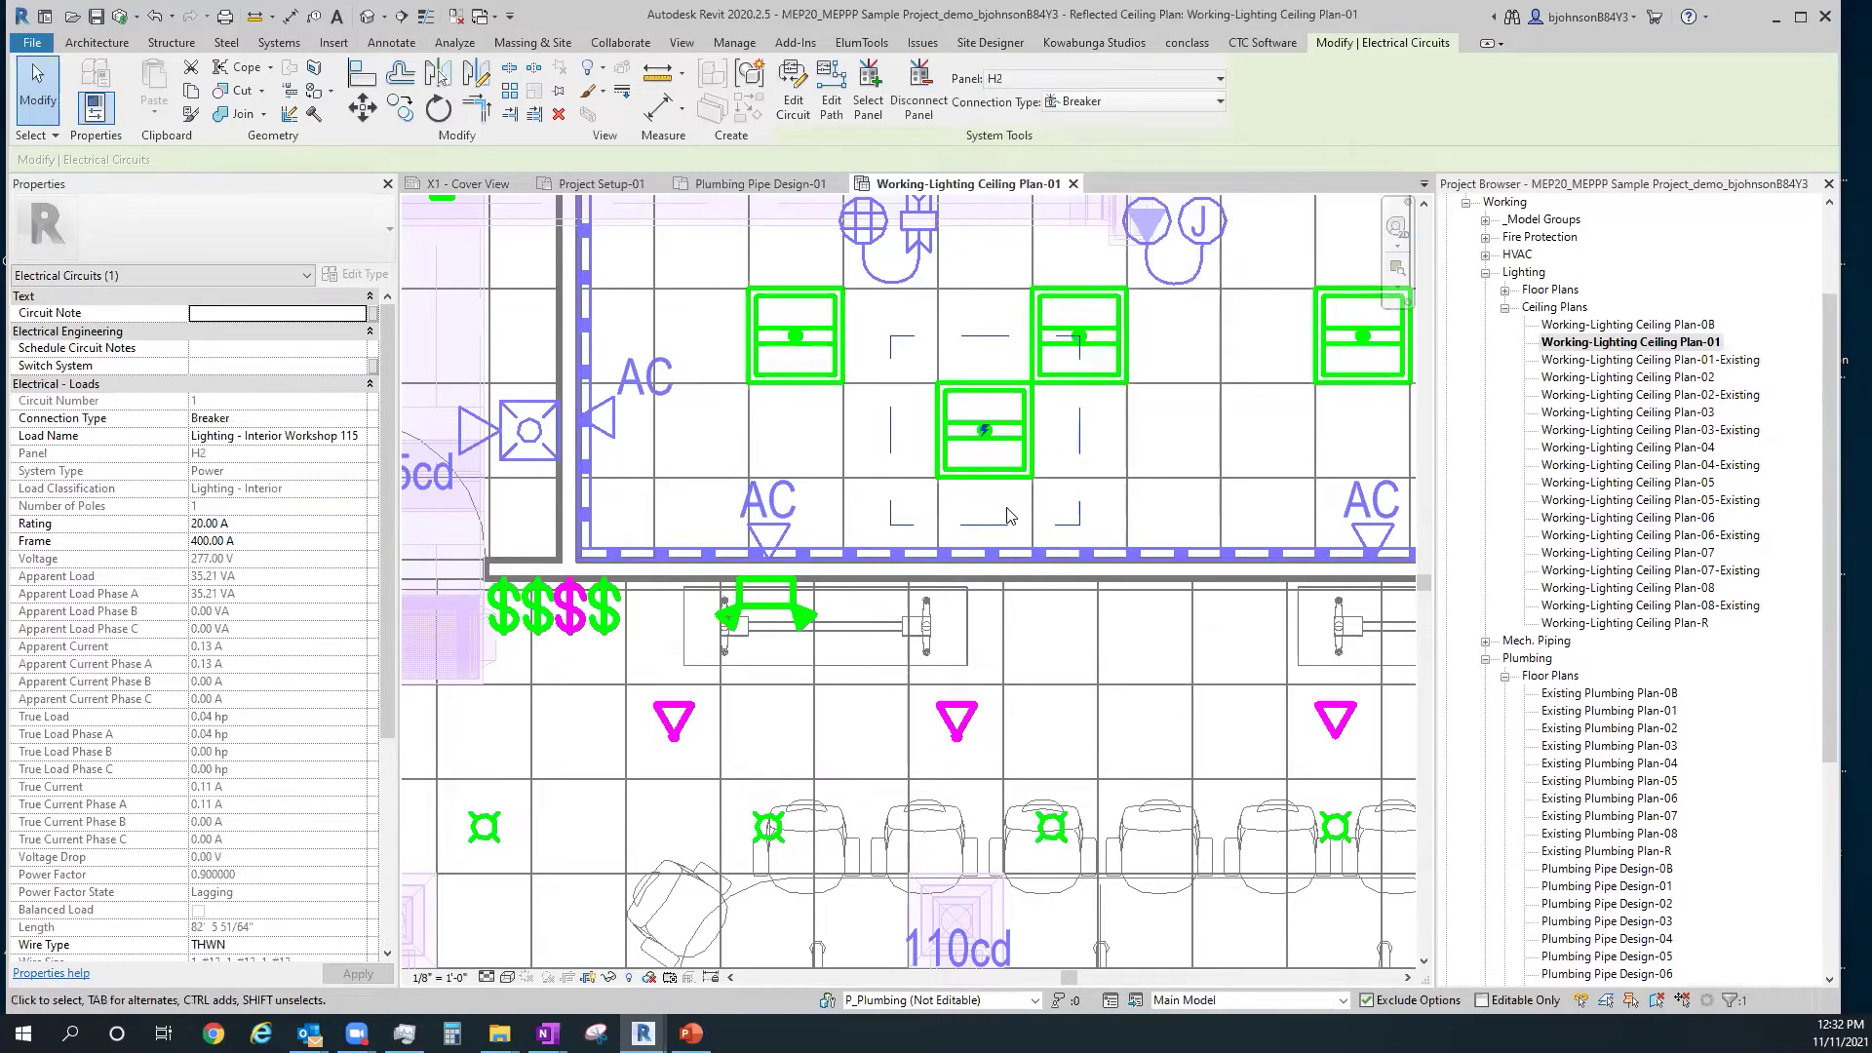
{"action": "scroll", "coordinate": [1010, 517], "scroll_direction": "down", "scroll_amount": 4}
{"action": "key", "text": "Escape"}
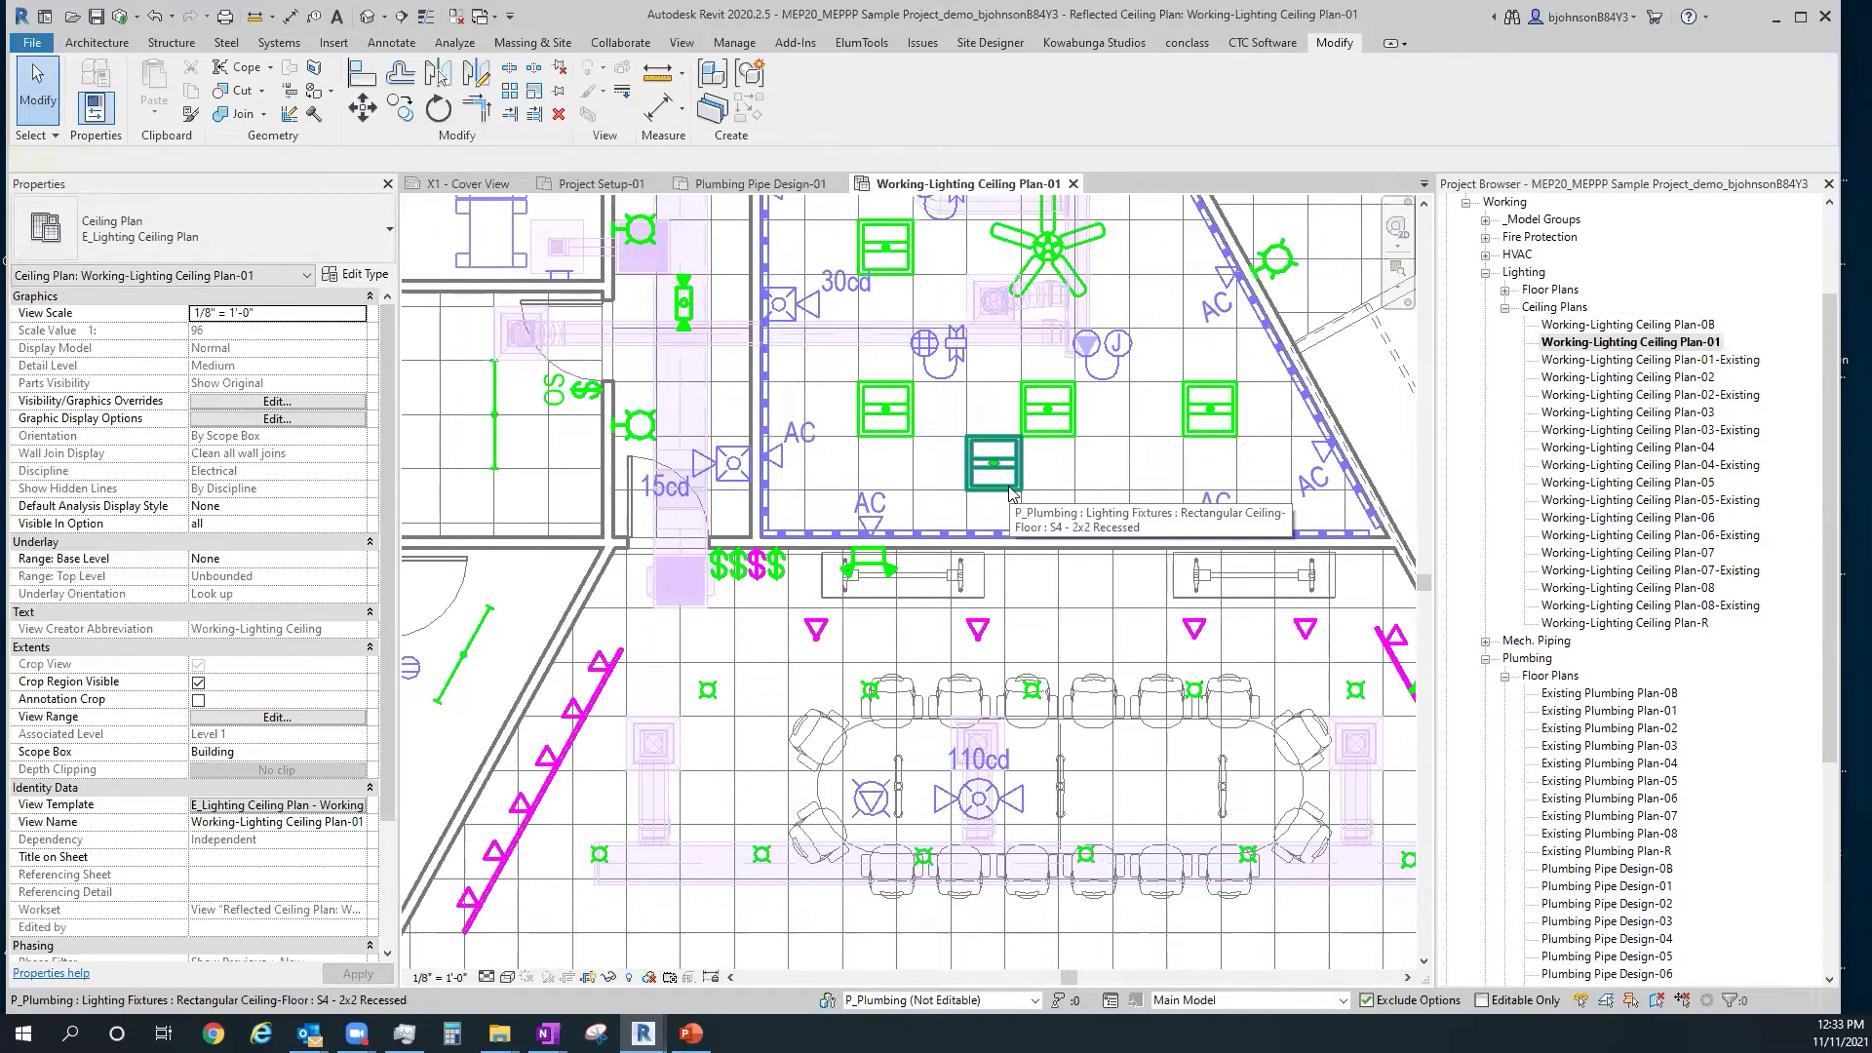
{"action": "scroll", "coordinate": [1053, 576], "scroll_direction": "down", "scroll_amount": 2}
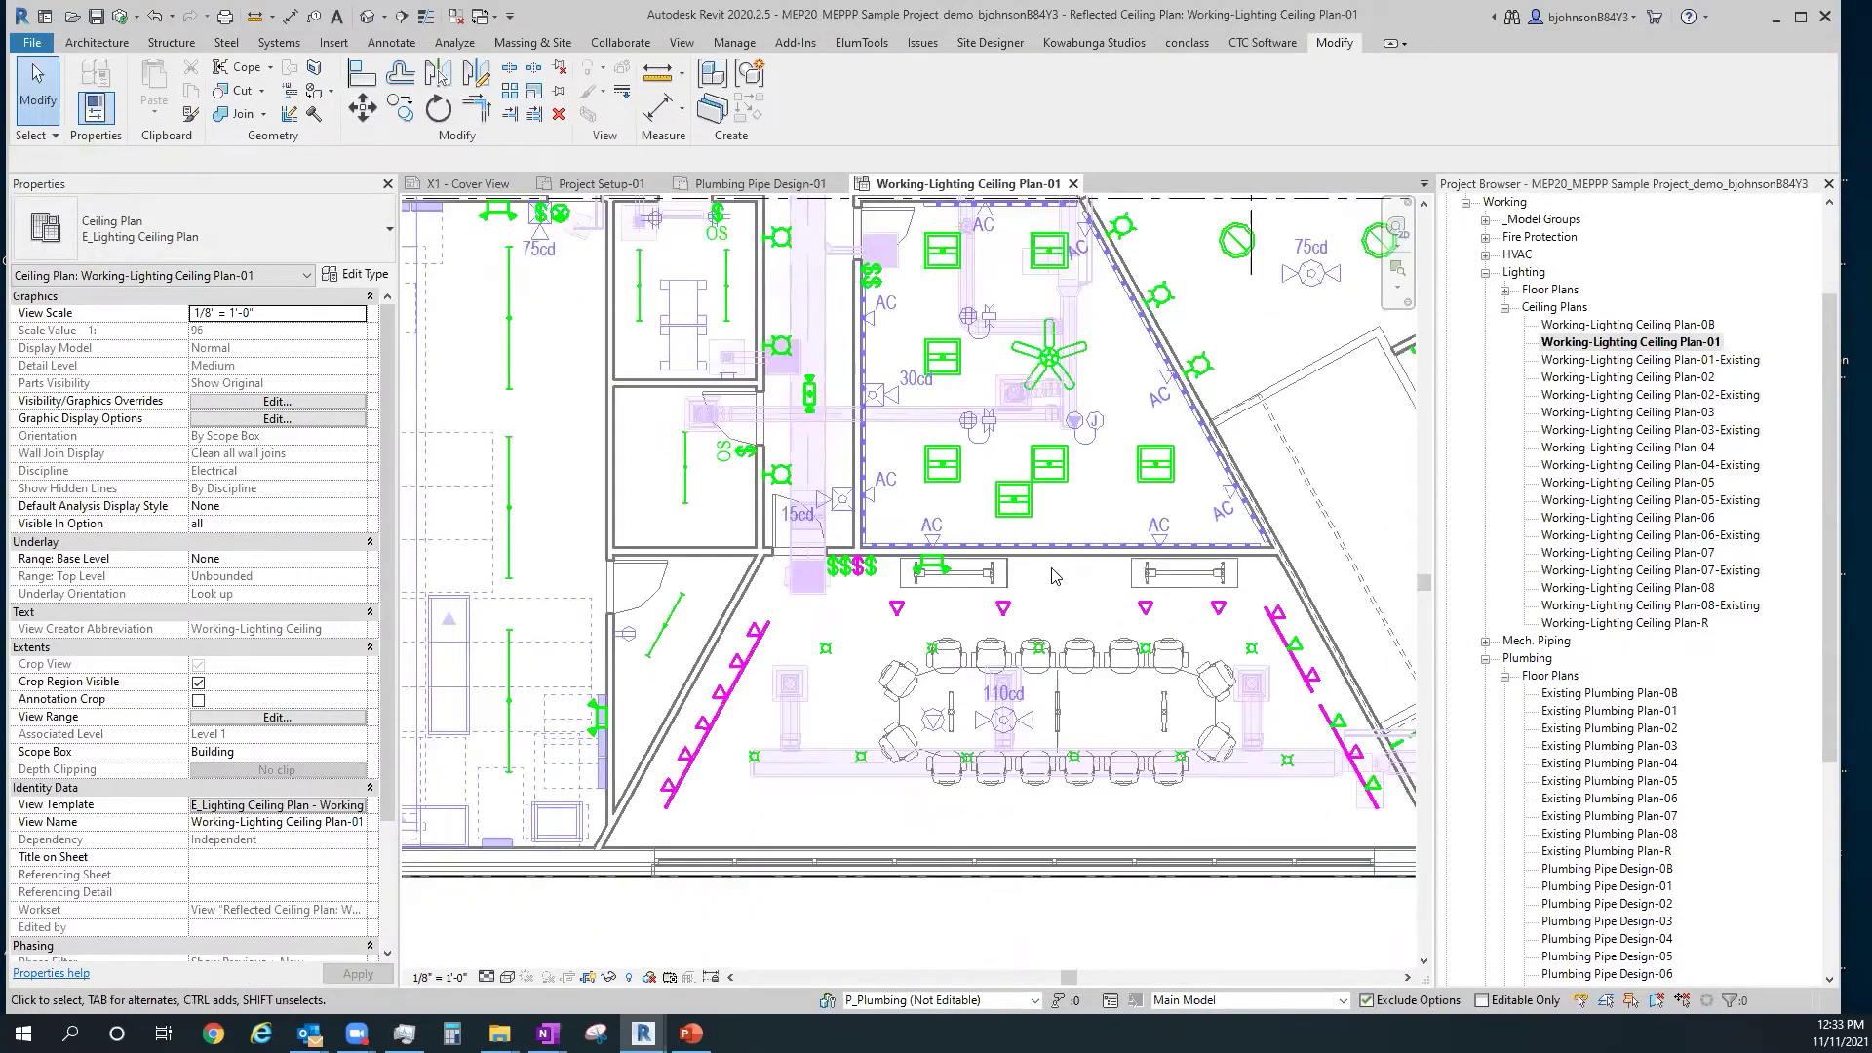
{"action": "scroll", "coordinate": [1053, 575], "scroll_direction": "down", "scroll_amount": 2}
{"action": "scroll", "coordinate": [858, 400], "scroll_direction": "down", "scroll_amount": 1}
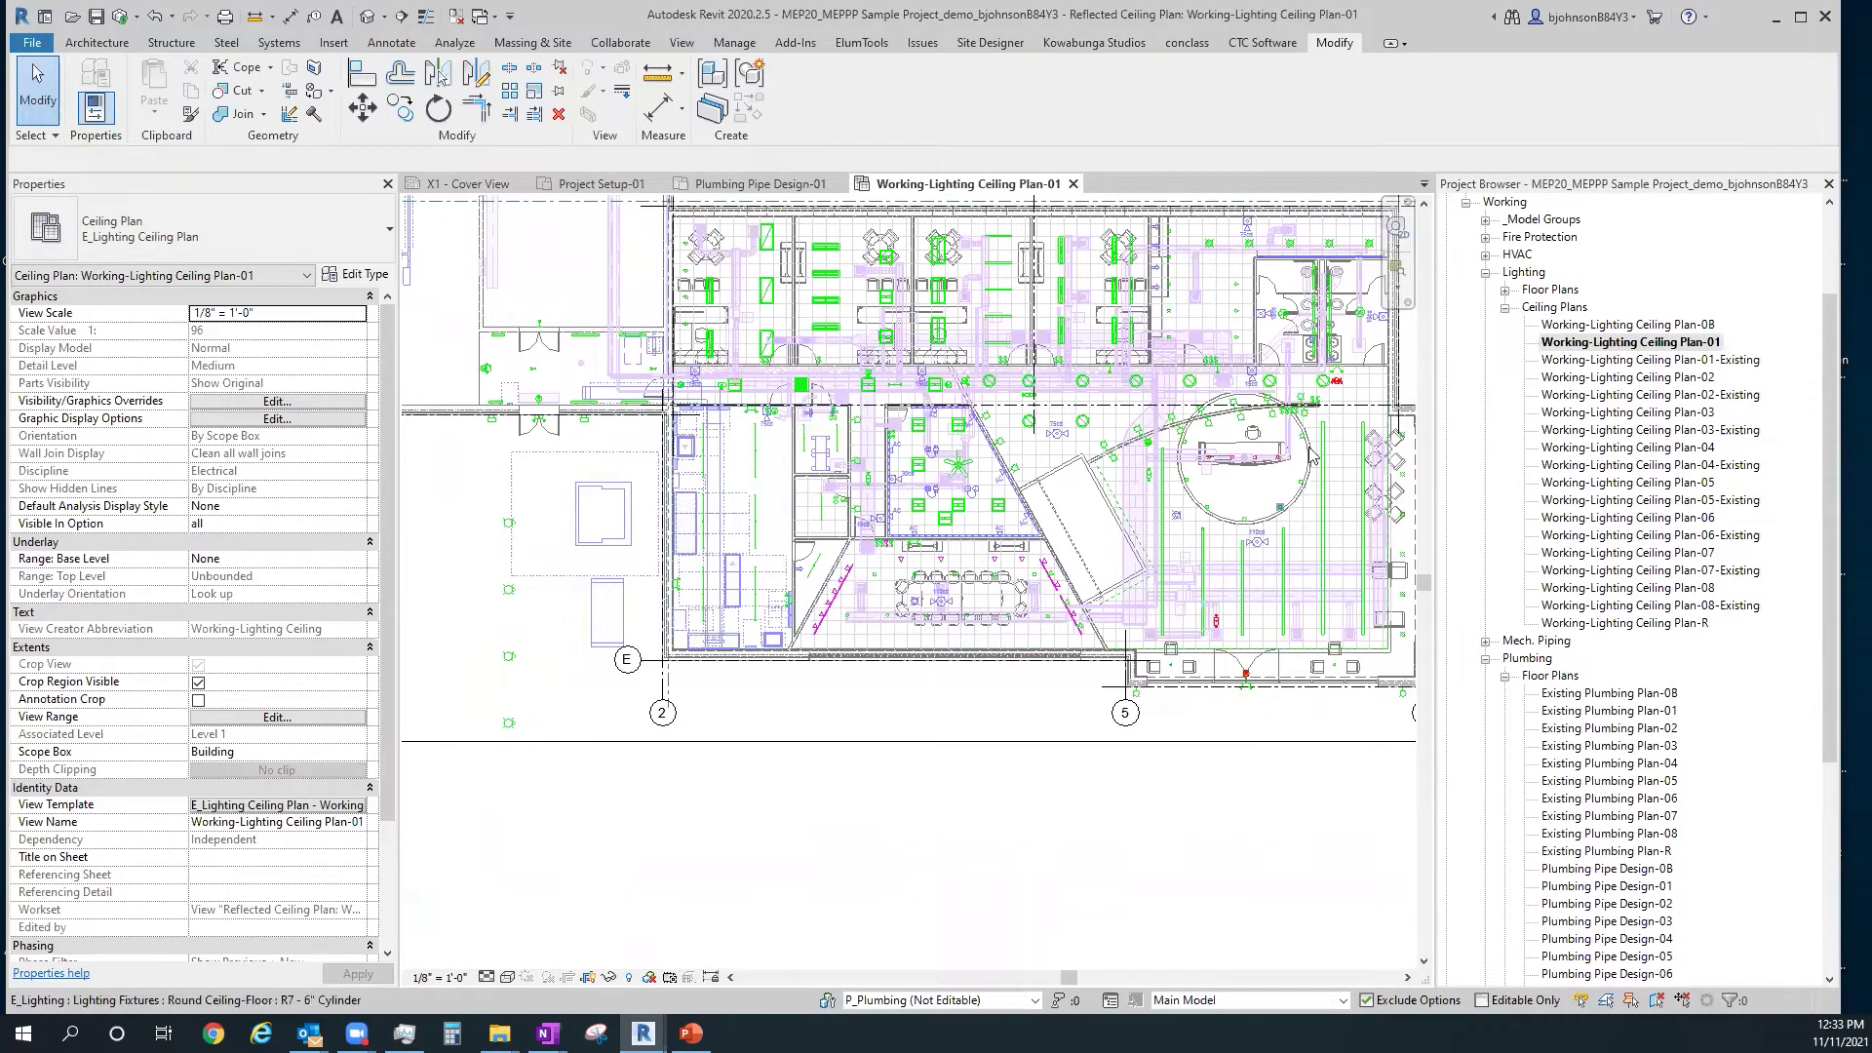
{"action": "scroll", "coordinate": [1311, 455], "scroll_direction": "up", "scroll_amount": 4}
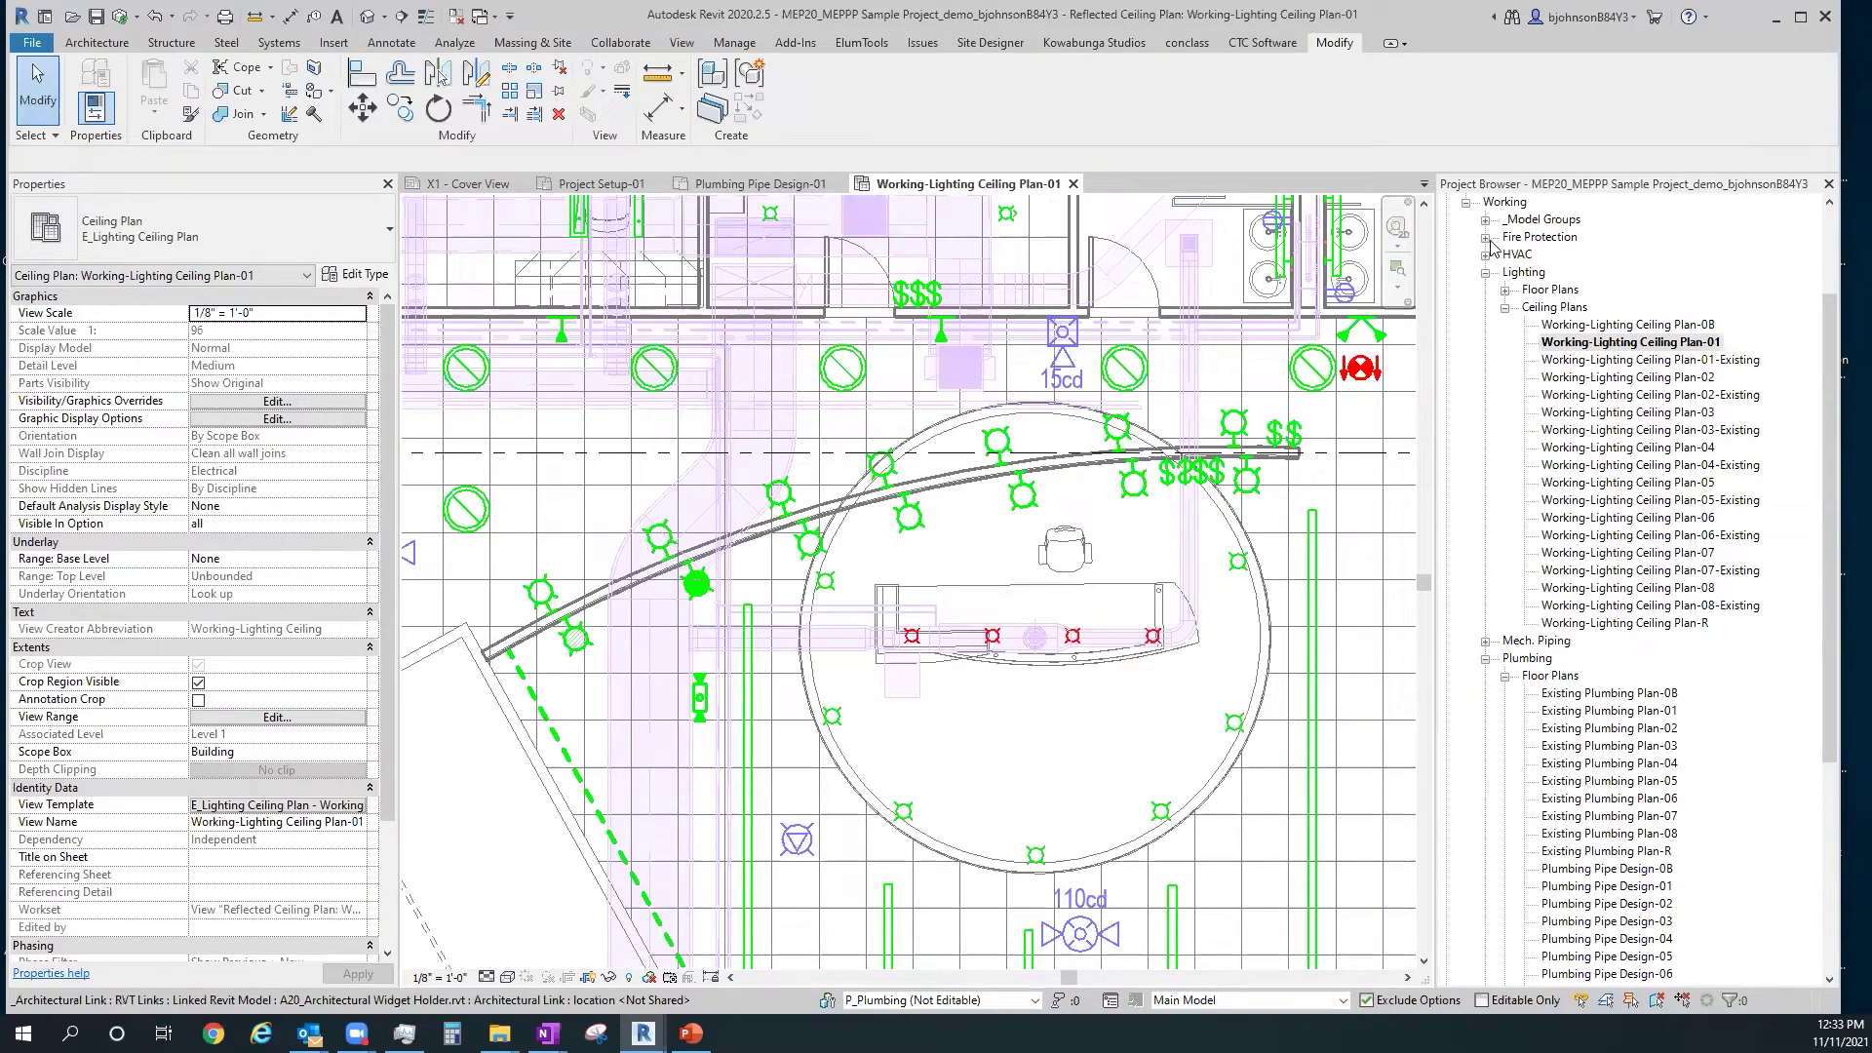
Open the Duct Flow Analysis-01 floor plan from the HVAC analysis views
{"action": "scroll", "coordinate": [1486, 223], "scroll_direction": "up", "scroll_amount": 3}
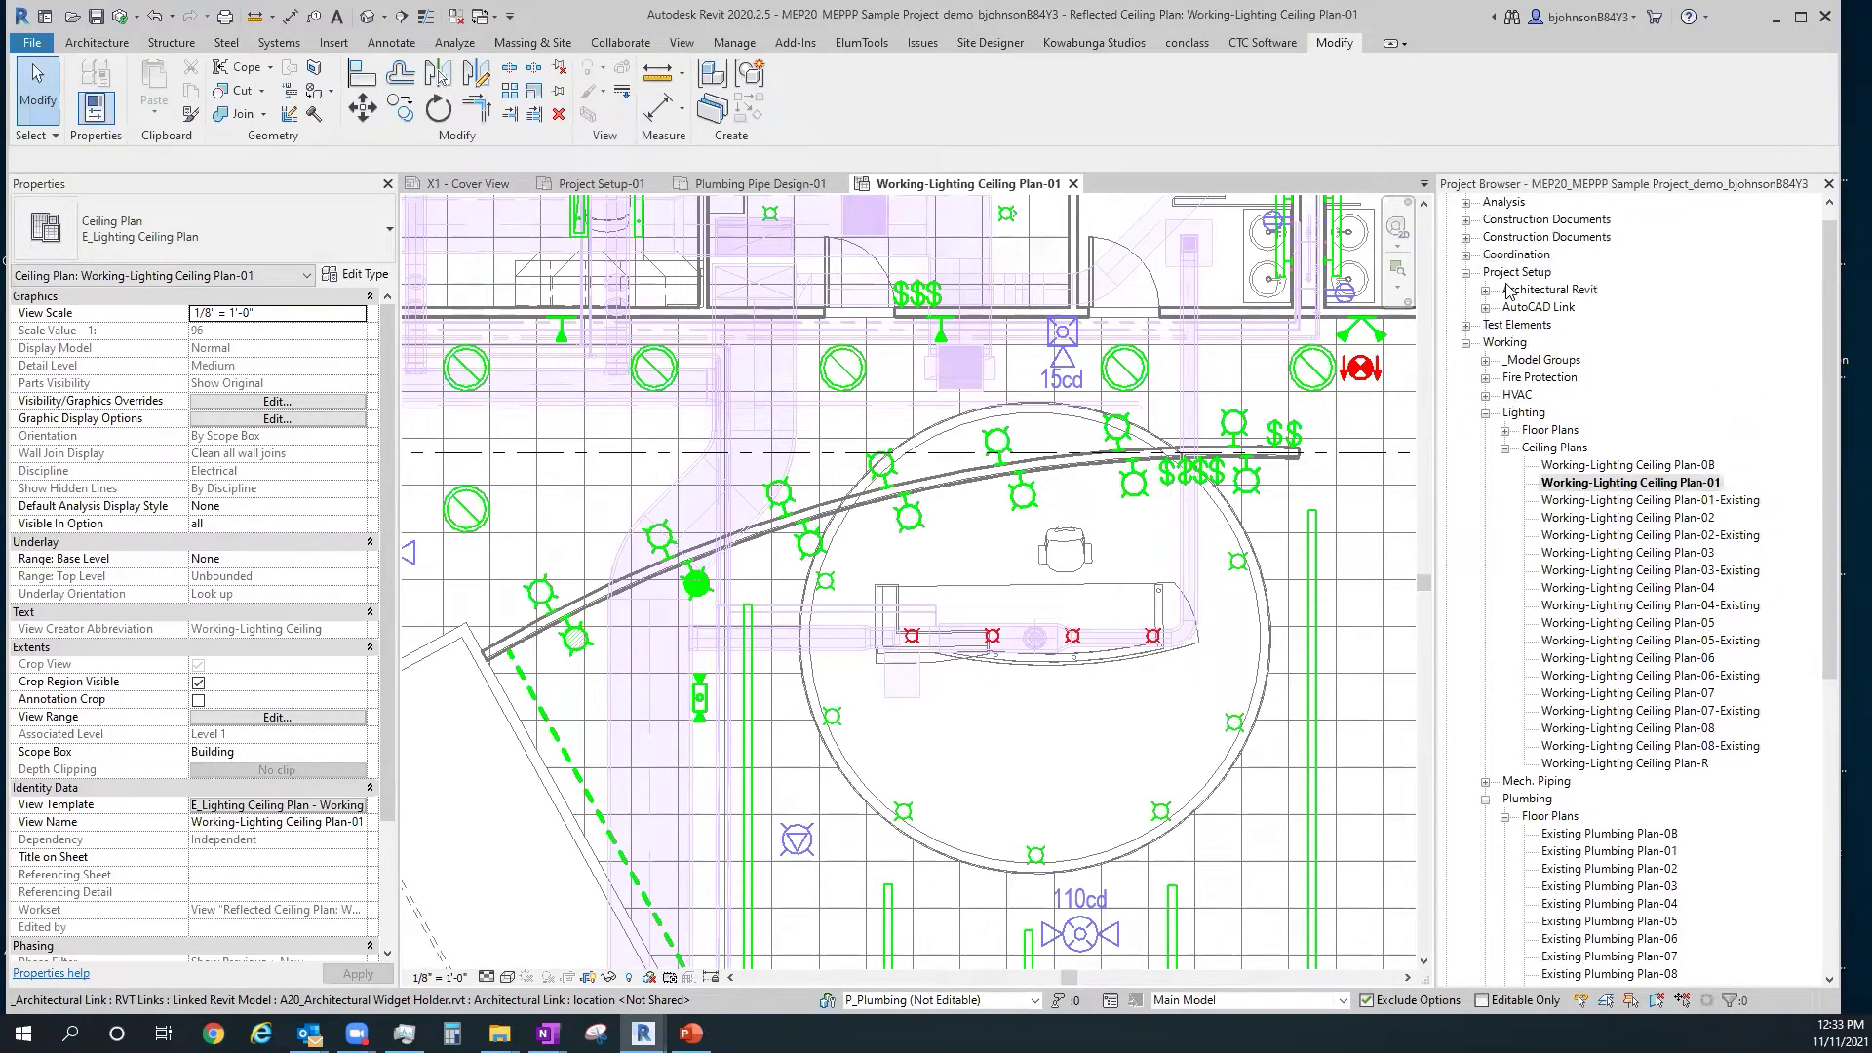
{"action": "left_click", "coordinate": [1466, 219]}
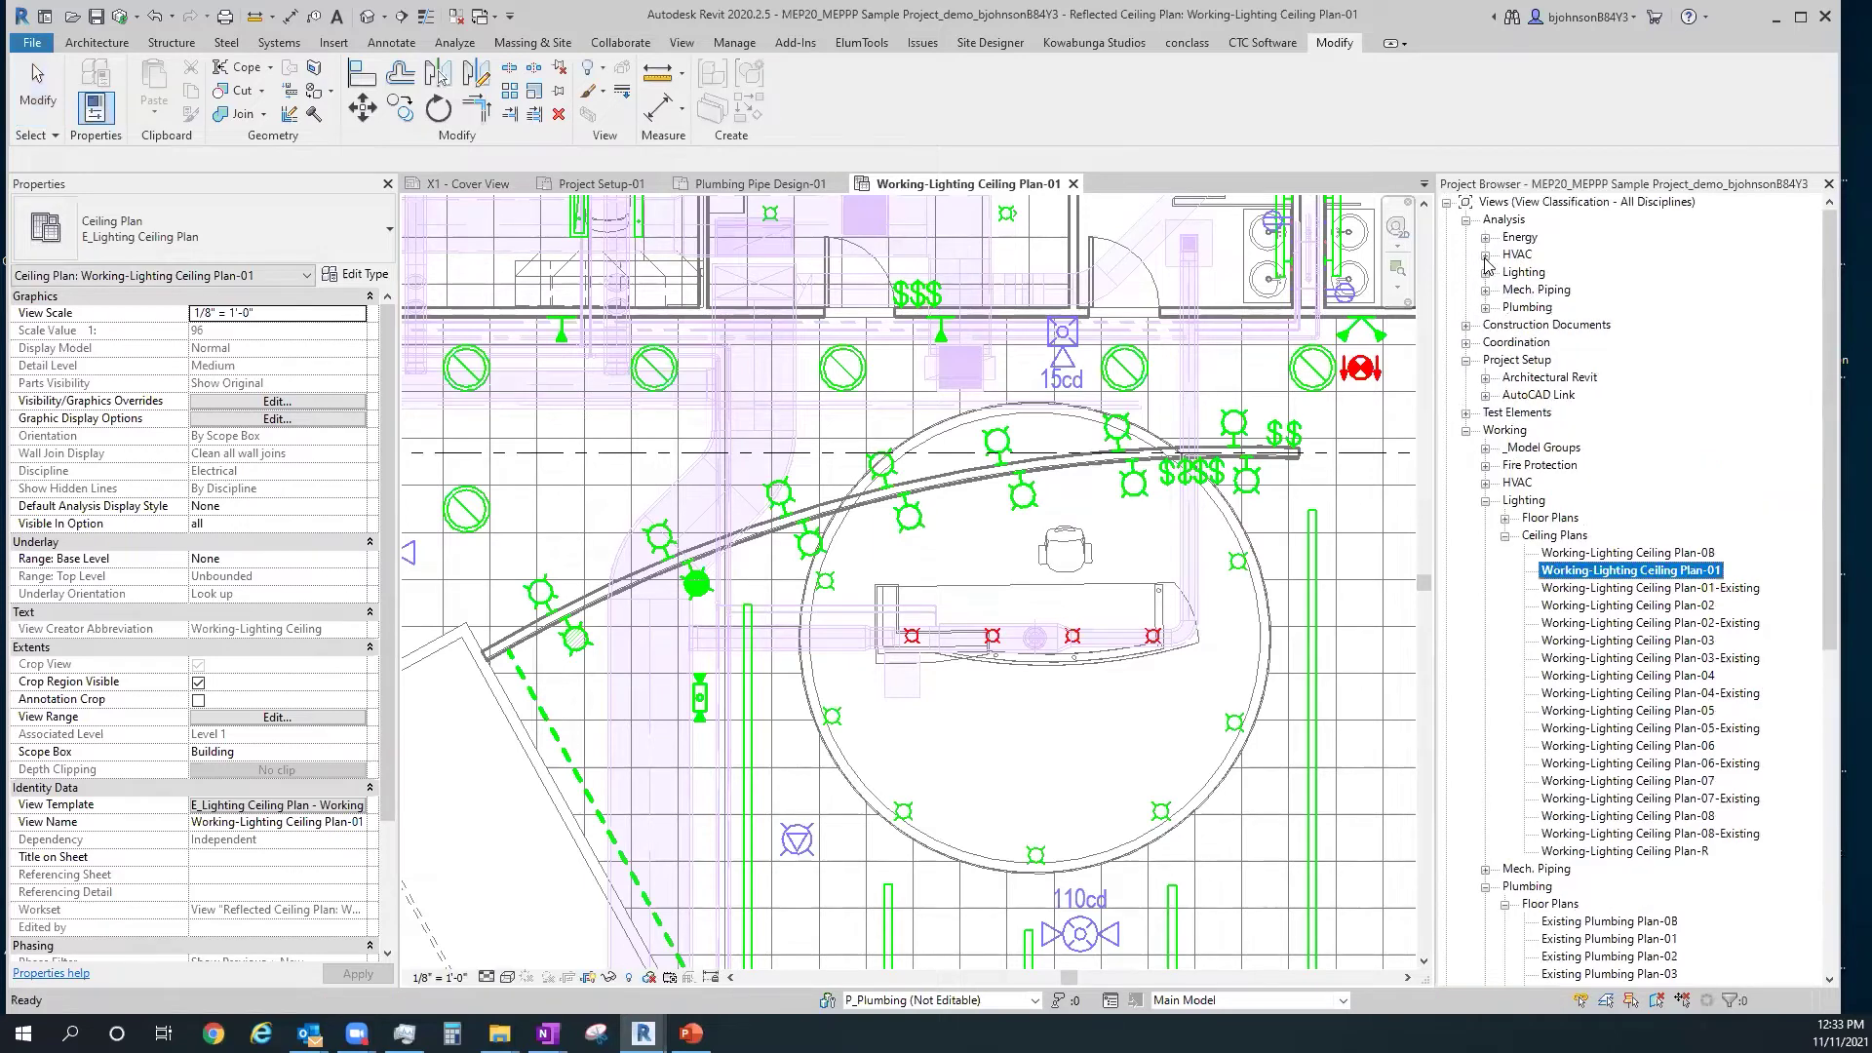
{"action": "left_click", "coordinate": [1485, 255]}
{"action": "left_click", "coordinate": [1505, 273]}
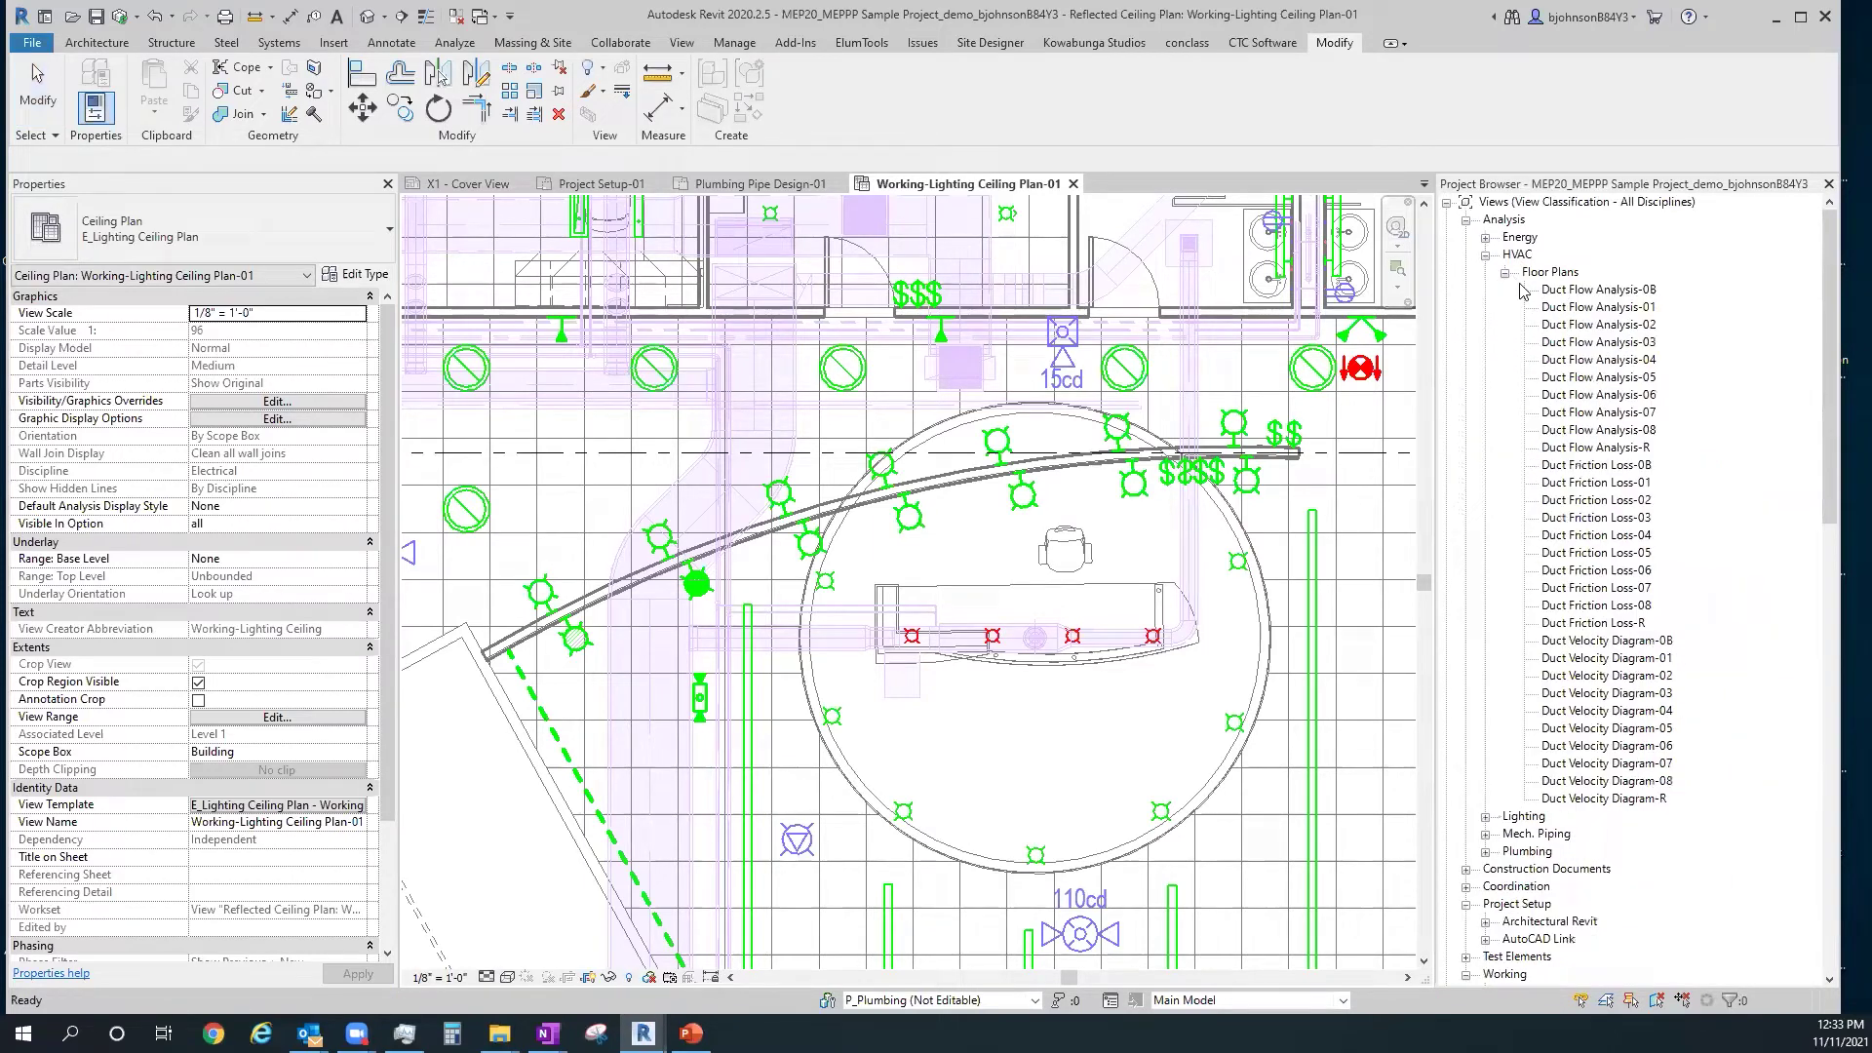
{"action": "double_click", "coordinate": [1630, 310]}
{"action": "scroll", "coordinate": [835, 706], "scroll_direction": "down", "scroll_amount": 5}
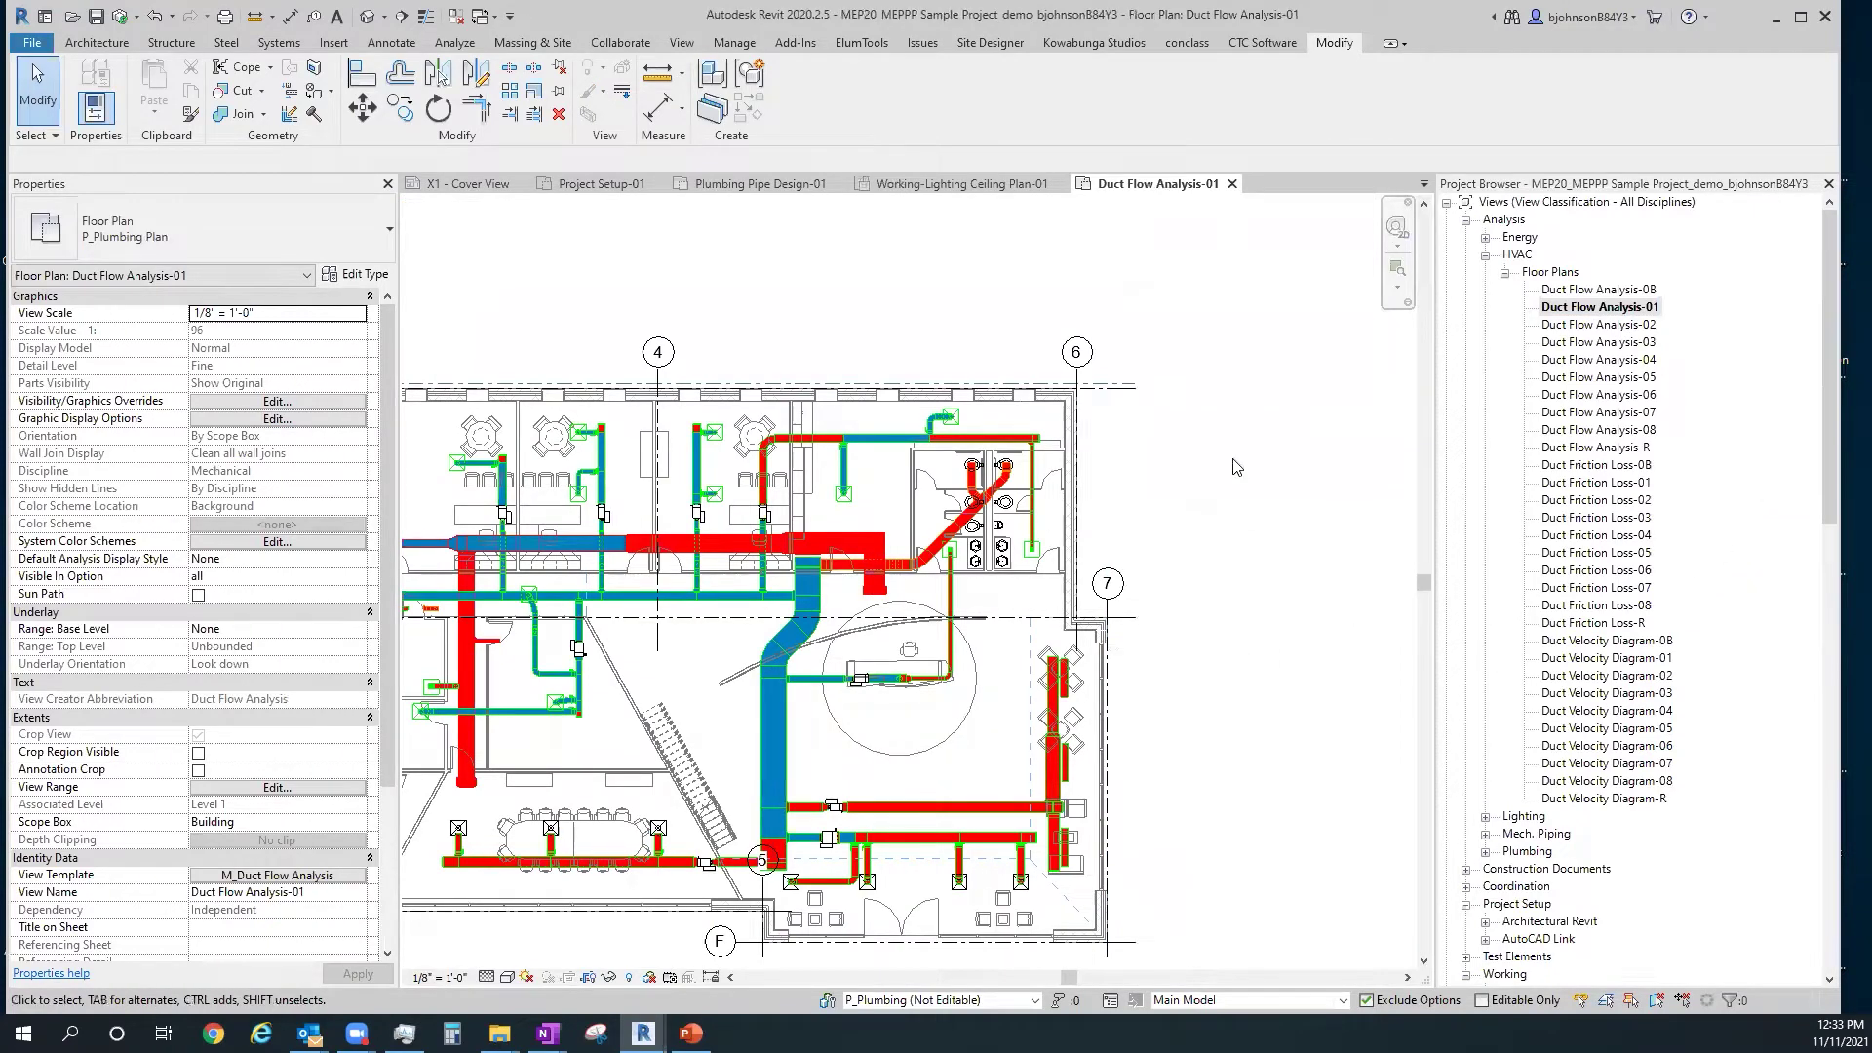
Place a duct color legend beside the building in the Duct Flow Analysis-01 view
{"action": "left_click", "coordinate": [455, 44]}
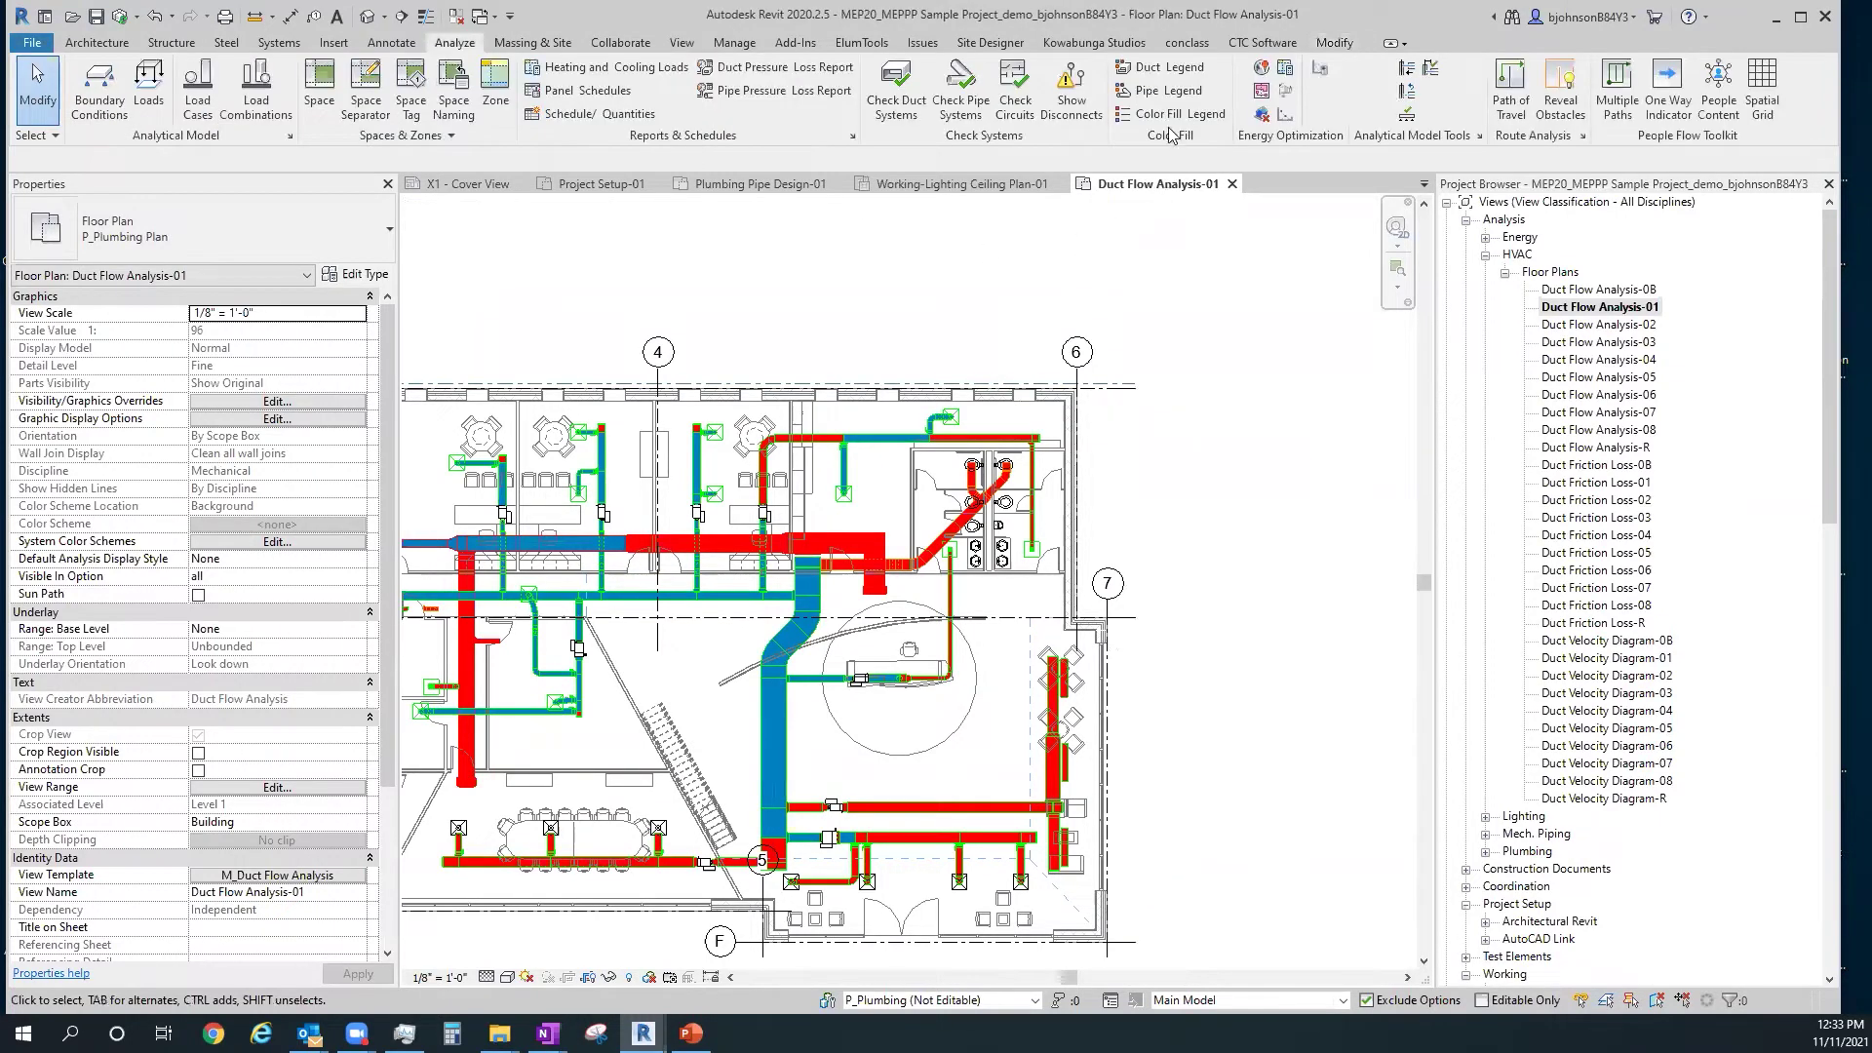
{"action": "left_click", "coordinate": [1168, 66]}
{"action": "left_click", "coordinate": [1150, 479]}
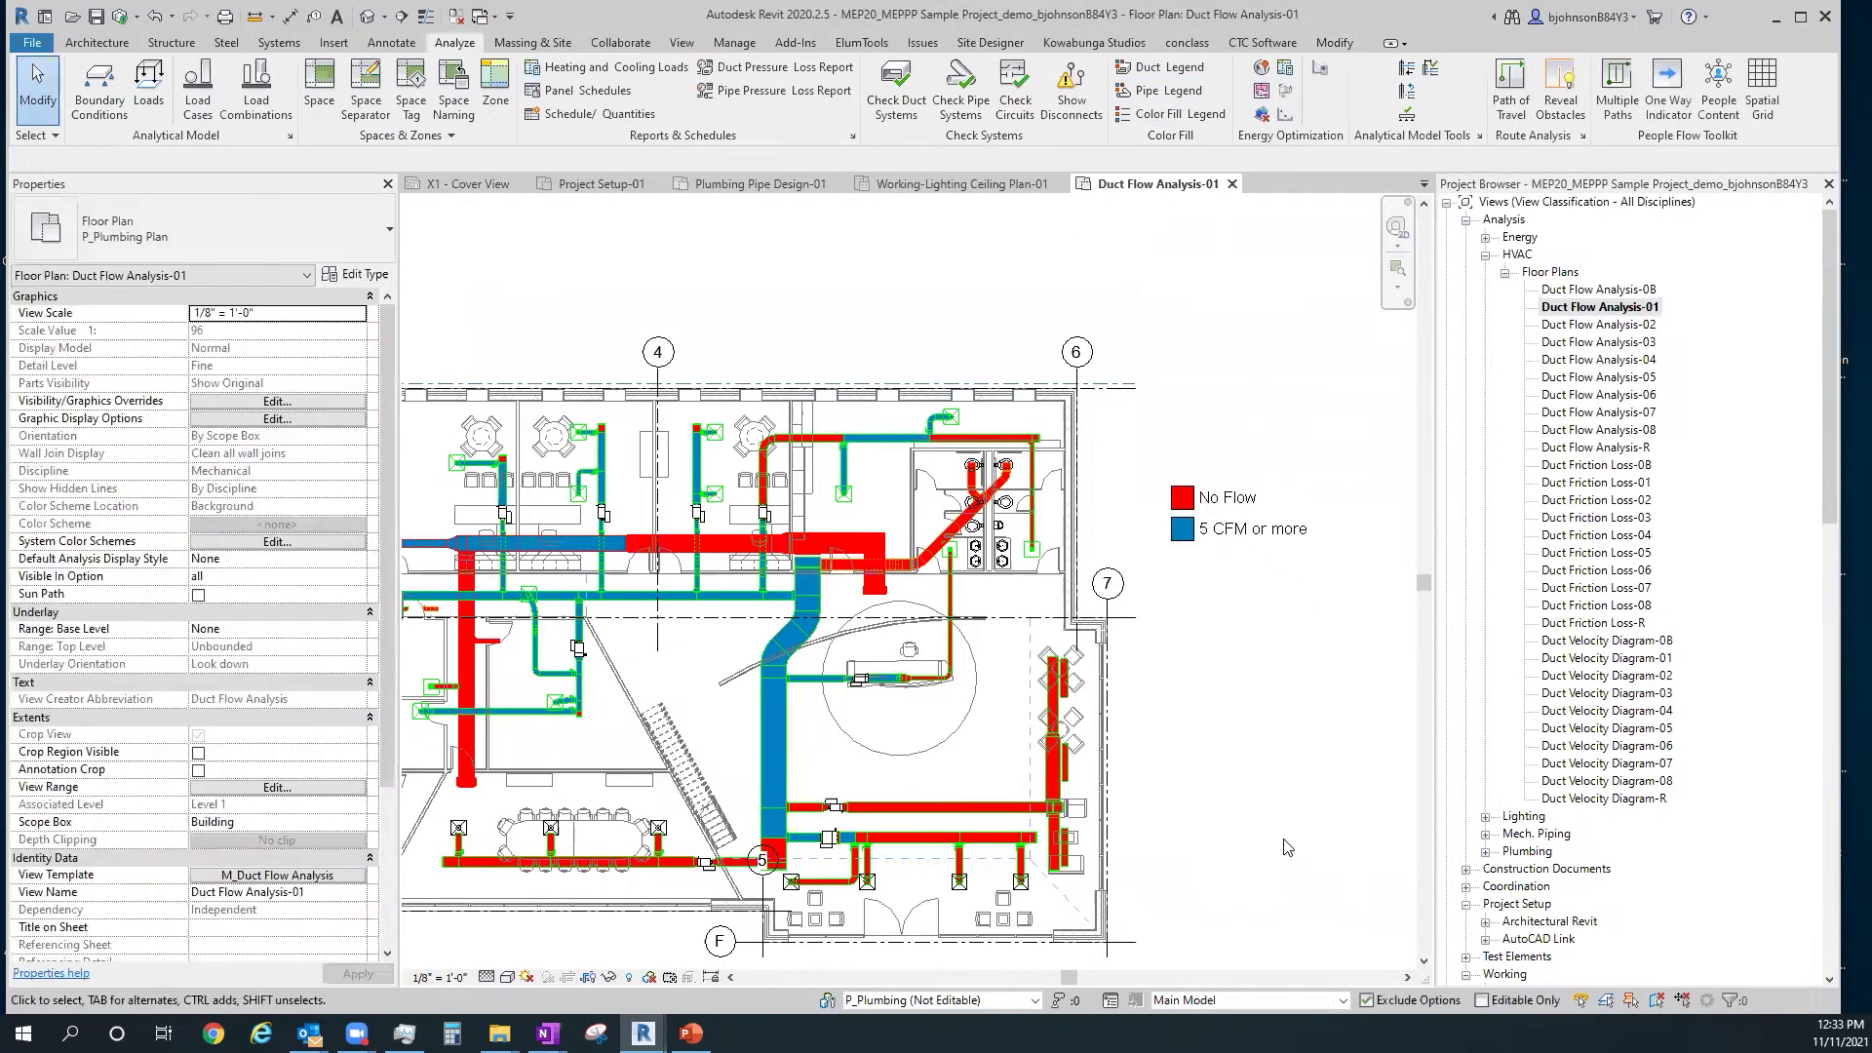
Open the Duct Friction Loss-01 floor plan and place a duct color legend beside the building
{"action": "double_click", "coordinate": [1623, 486]}
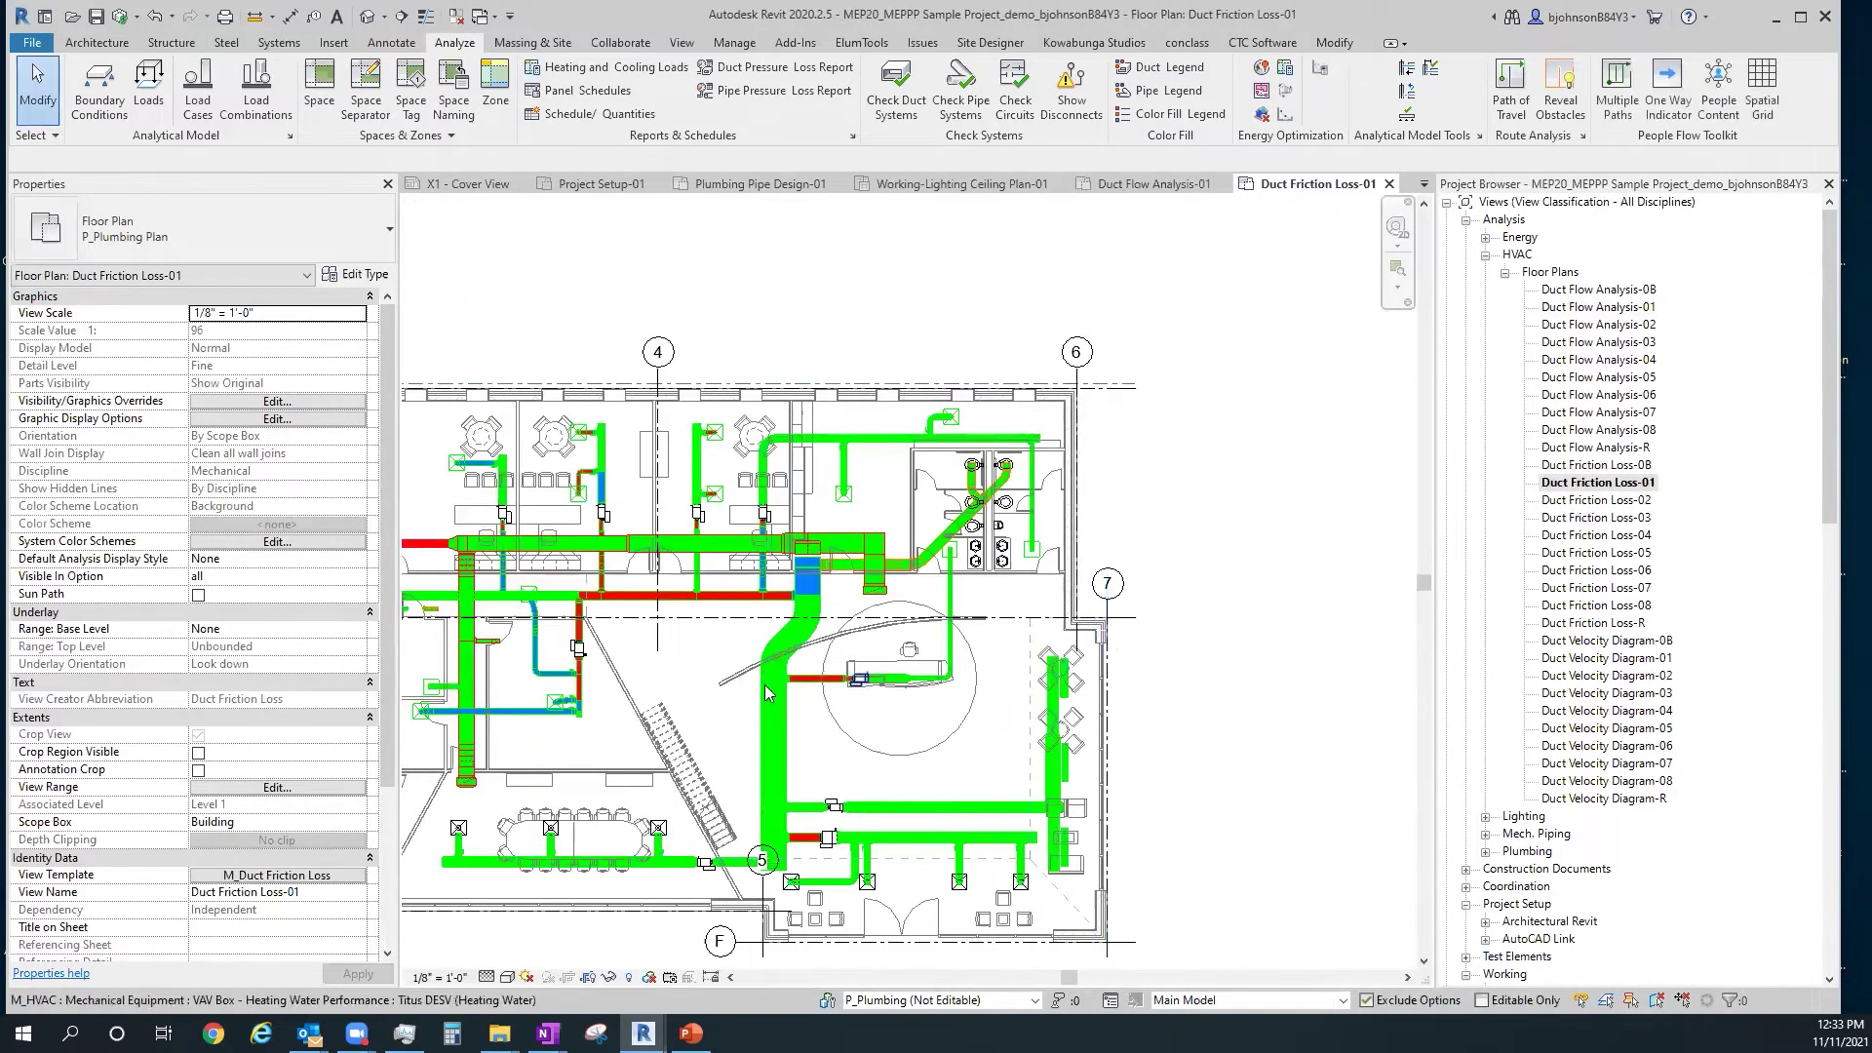
{"action": "left_click", "coordinate": [1170, 66]}
{"action": "left_click", "coordinate": [1142, 441]}
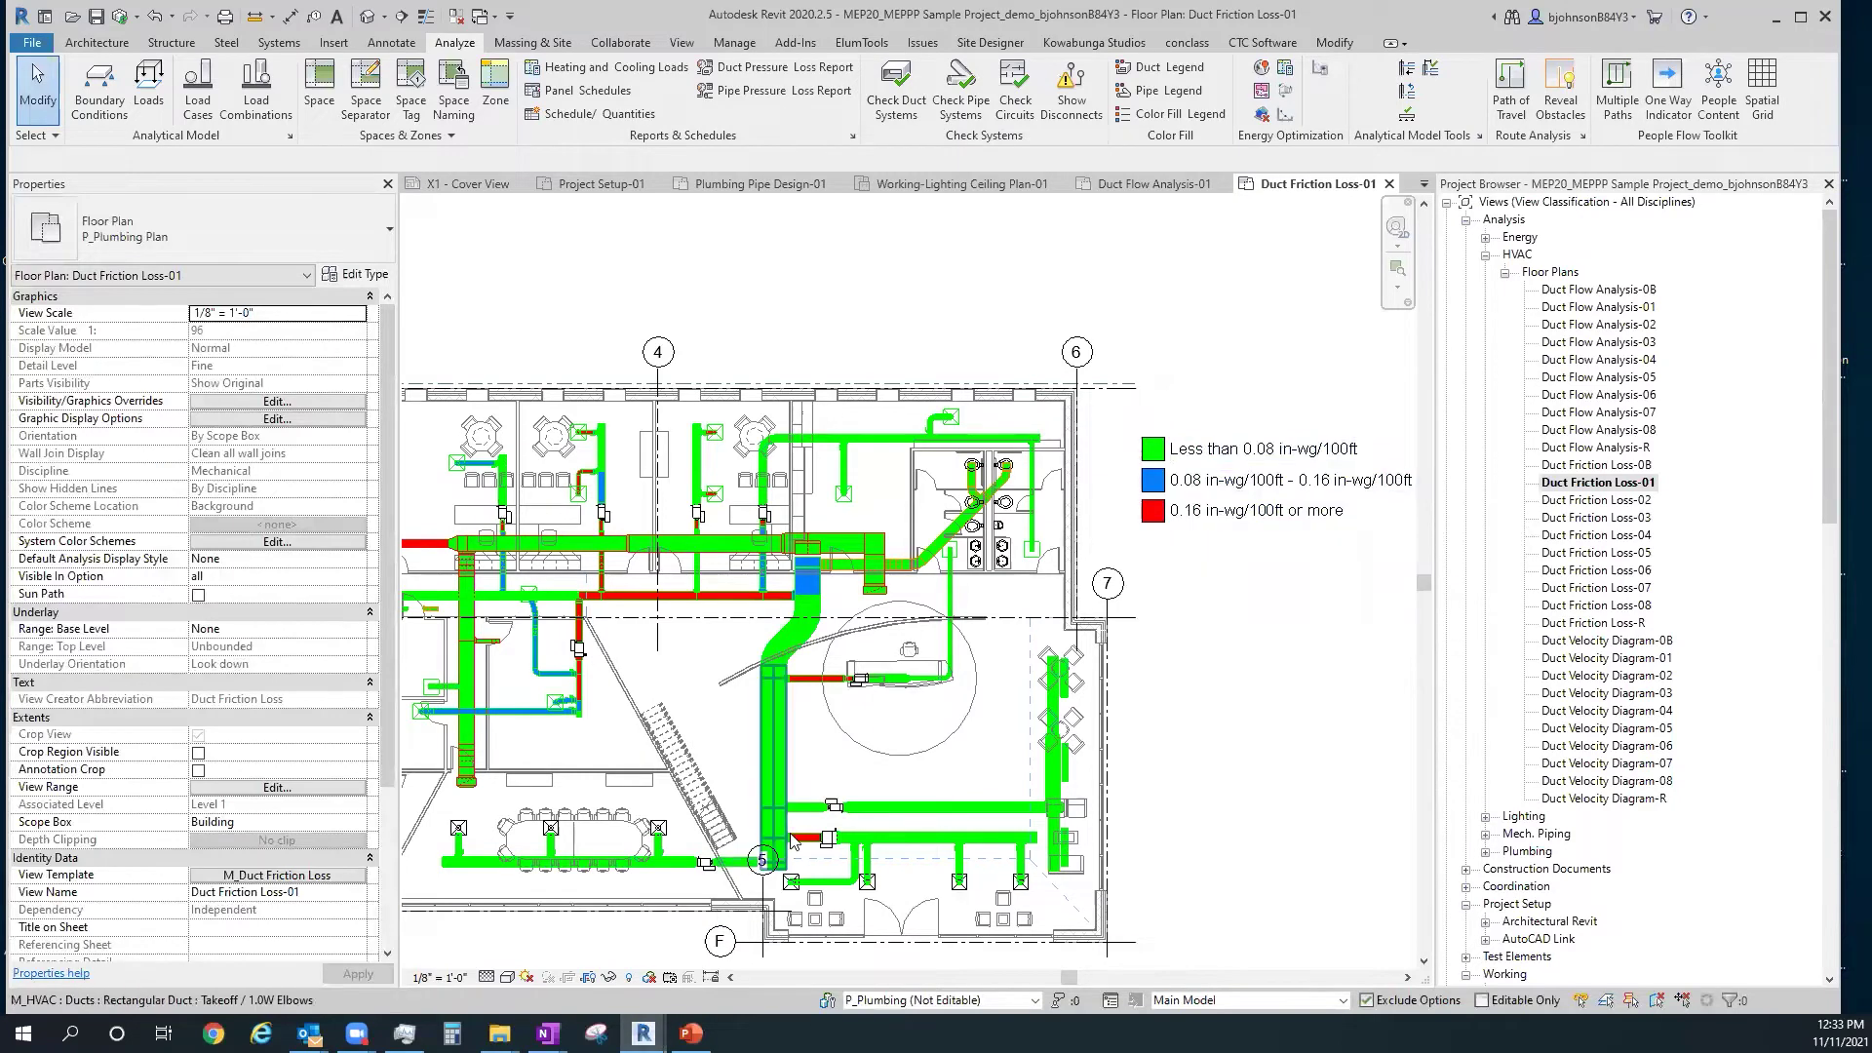
Set the diameter of the red round supply duct off the vertical main near grid 5 to 18"
{"action": "scroll", "coordinate": [825, 856], "scroll_direction": "up", "scroll_amount": 5}
{"action": "left_click", "coordinate": [825, 856]}
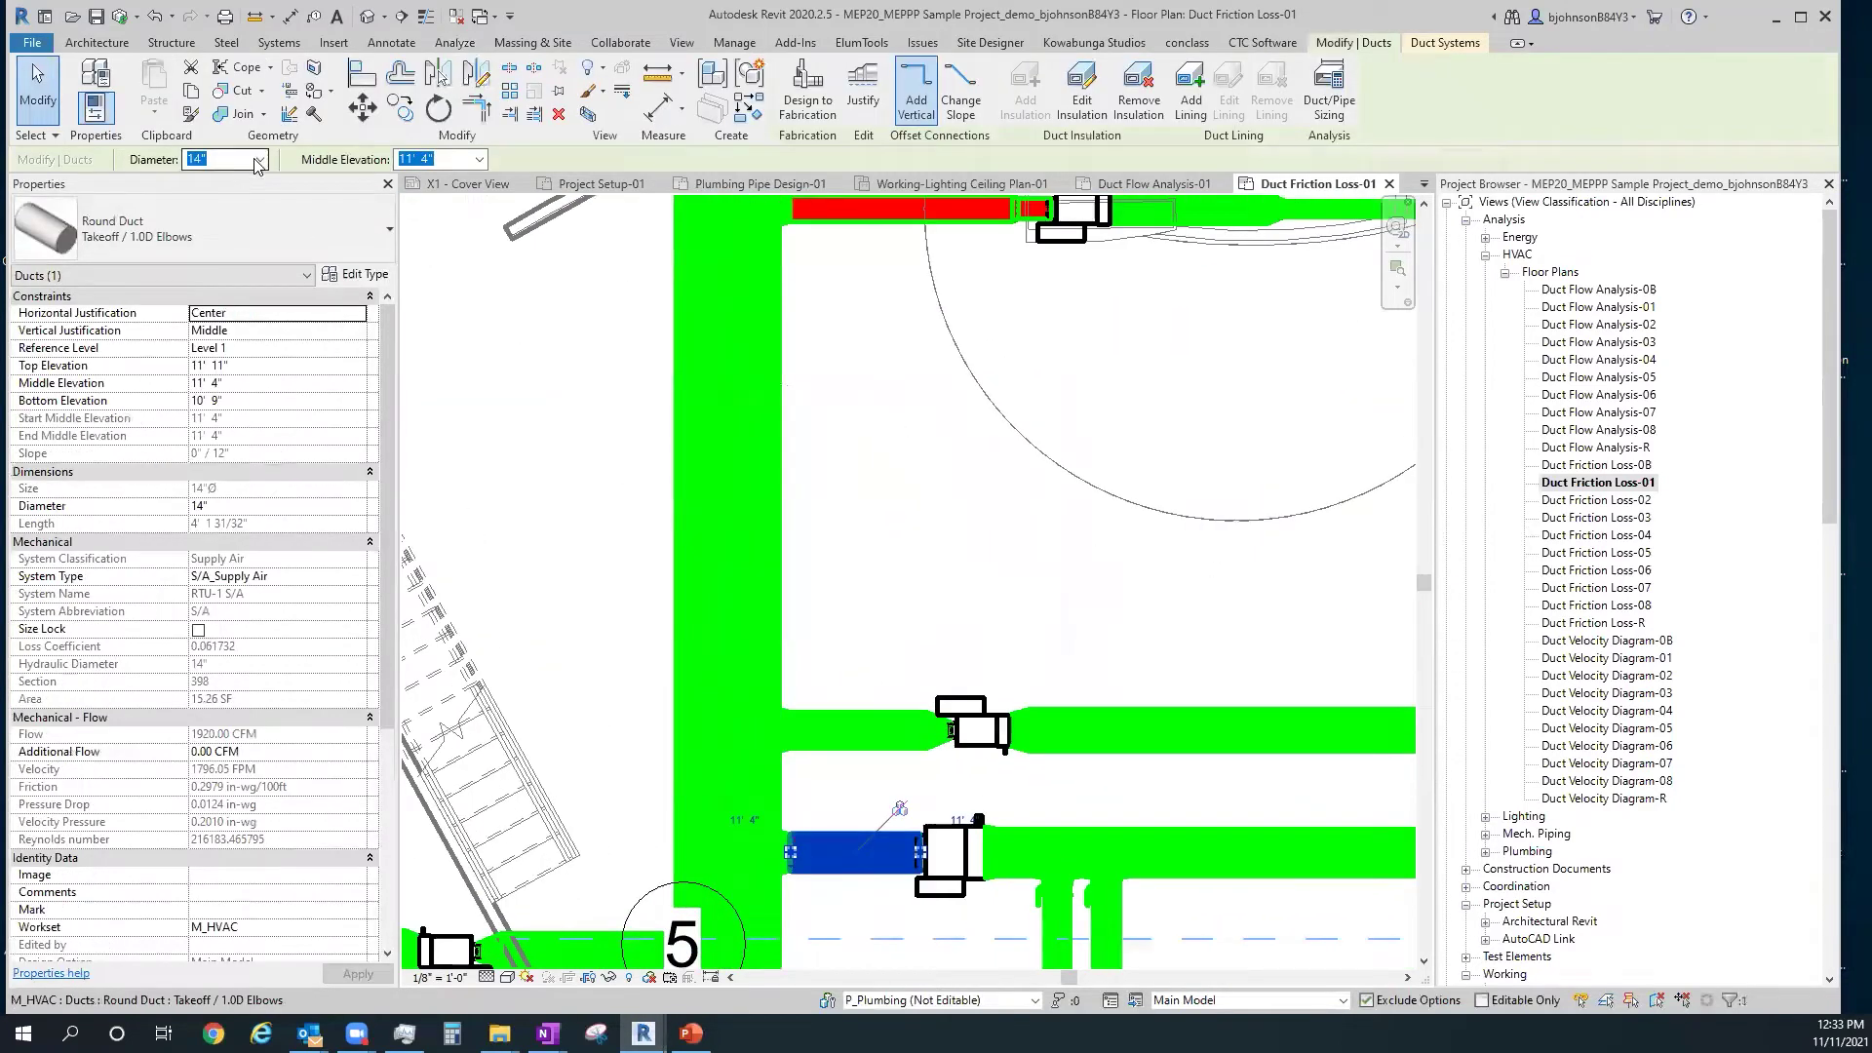
{"action": "left_click", "coordinate": [246, 164]}
{"action": "scroll", "coordinate": [208, 337], "scroll_direction": "up", "scroll_amount": 1}
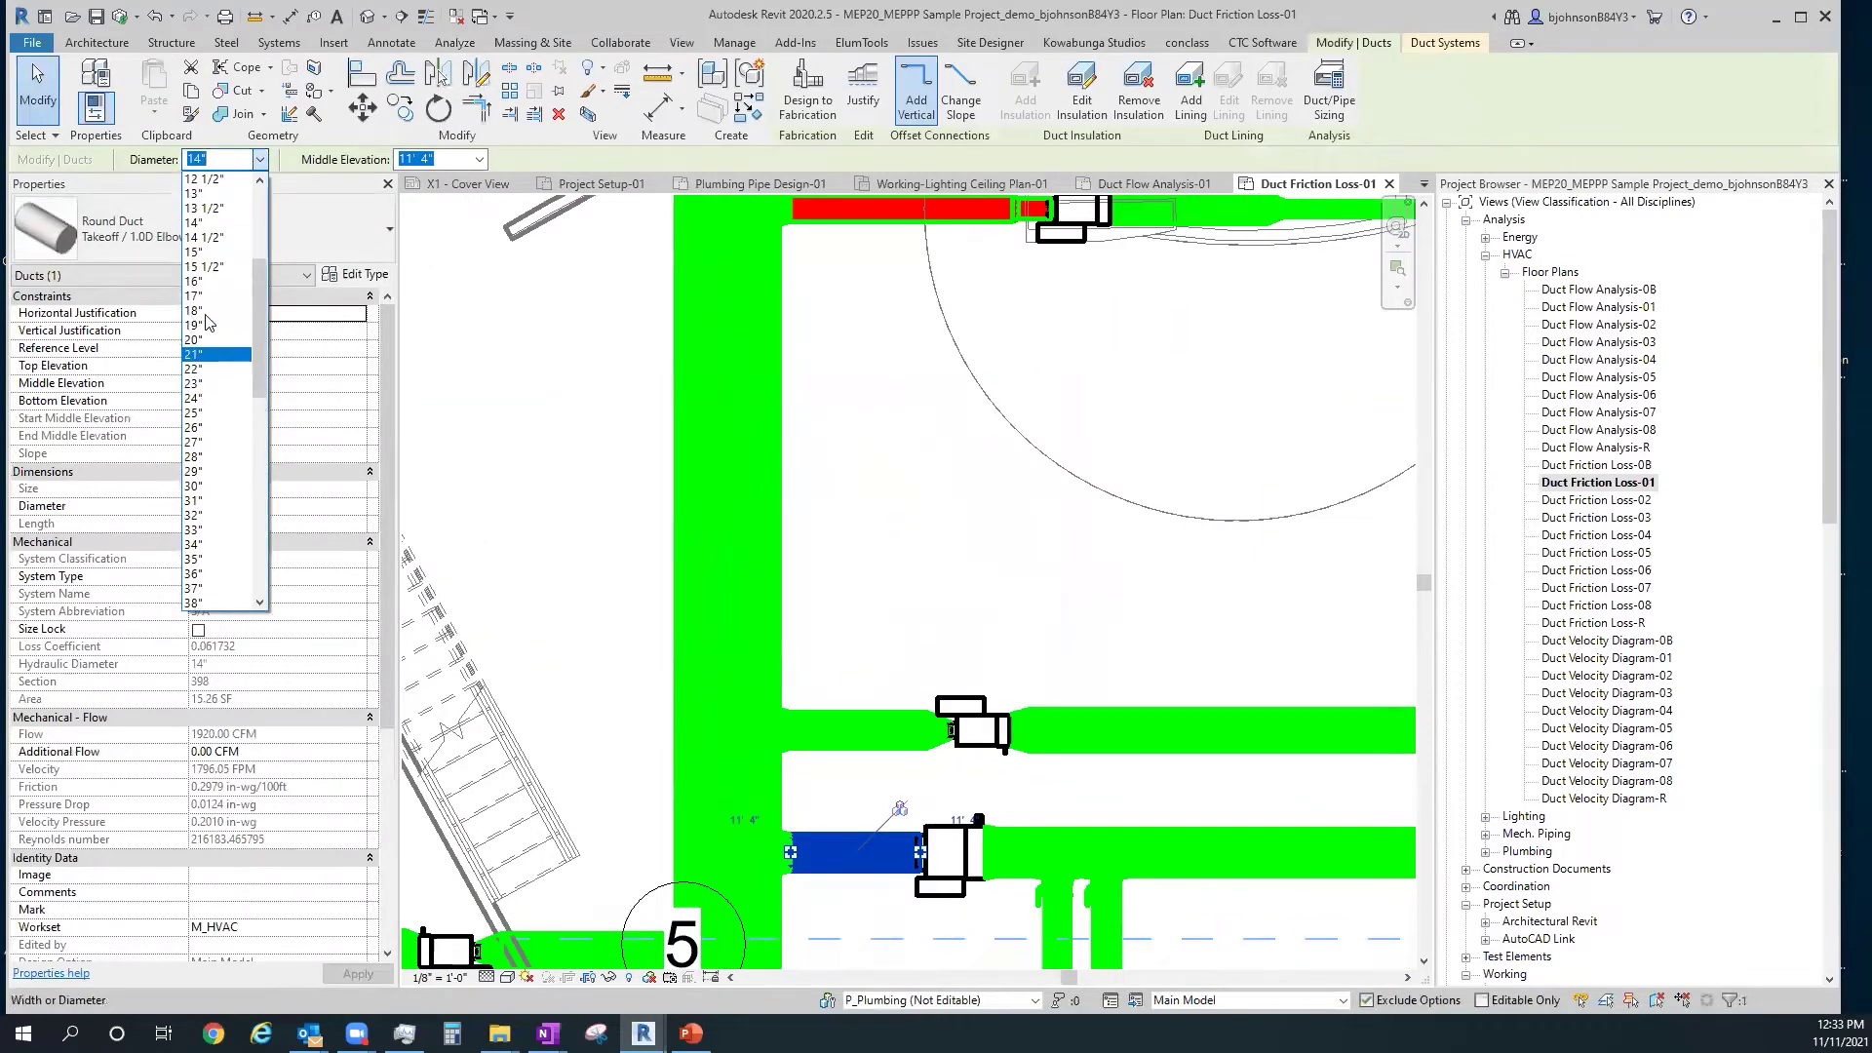
{"action": "left_click", "coordinate": [208, 312]}
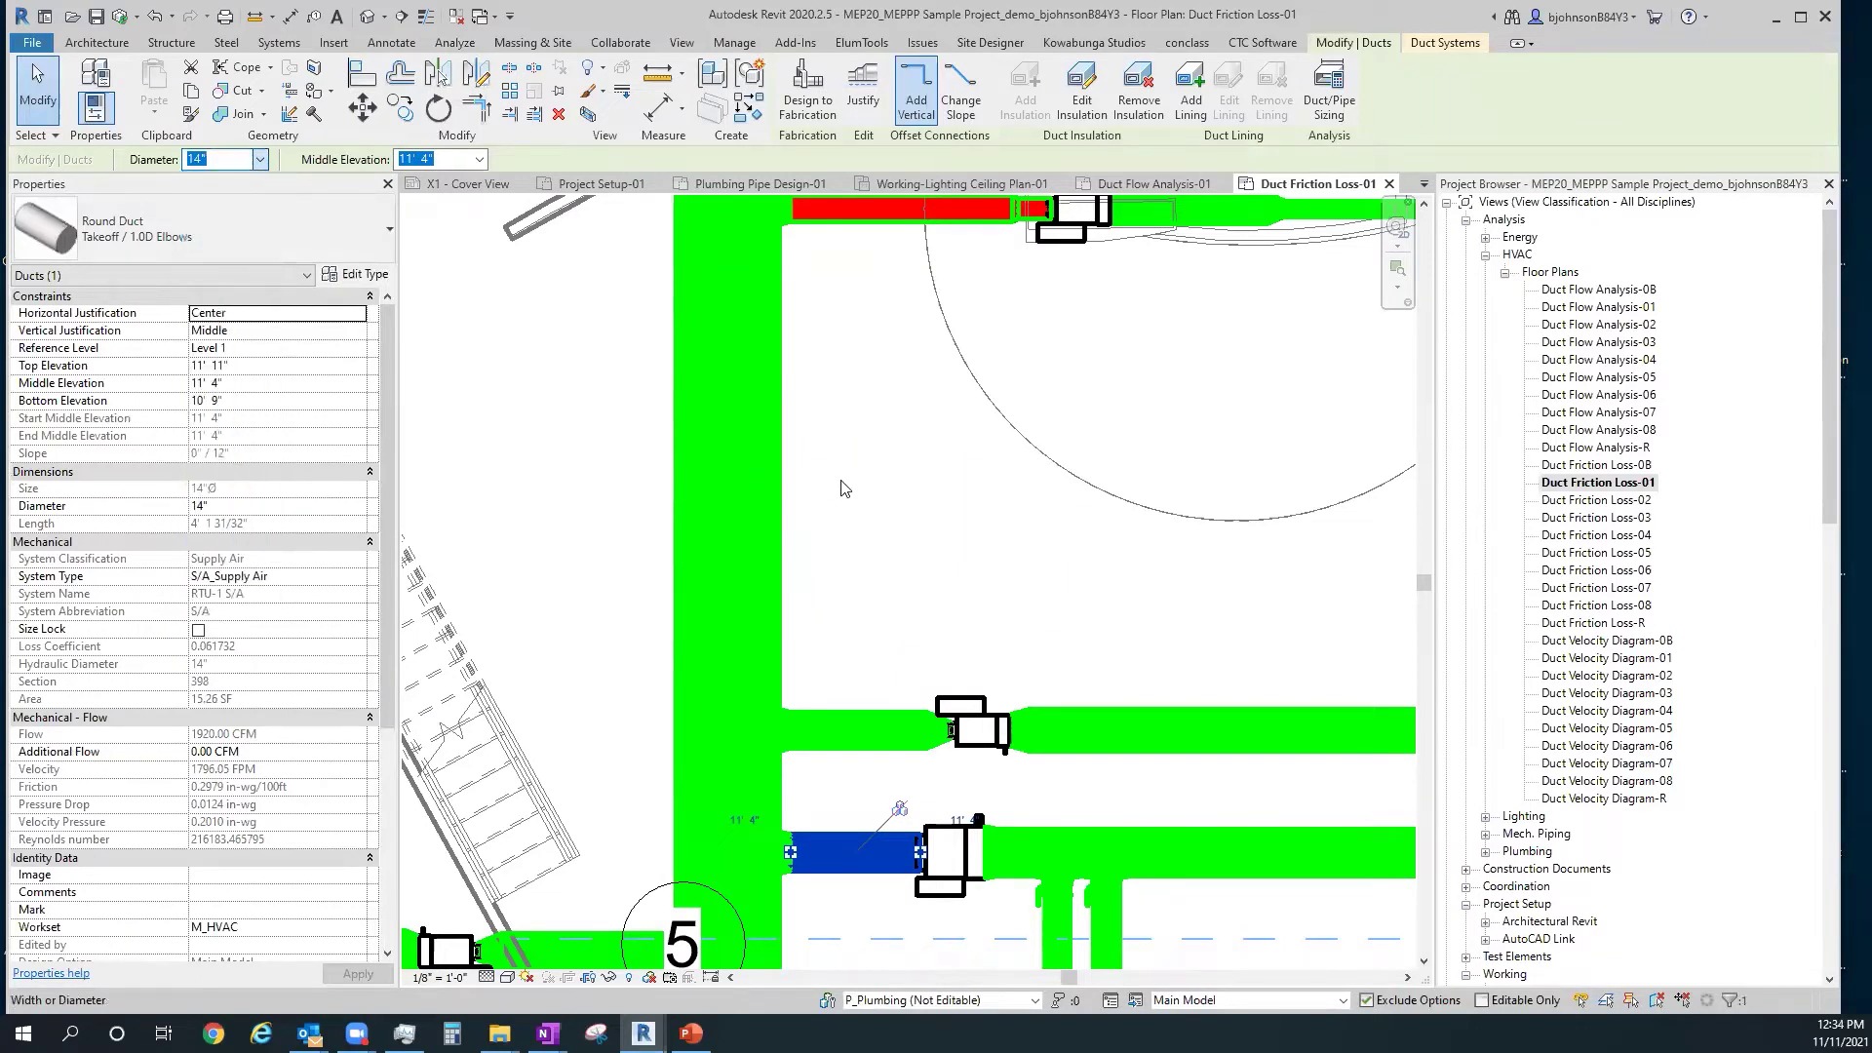
{"action": "left_click", "coordinate": [936, 534]}
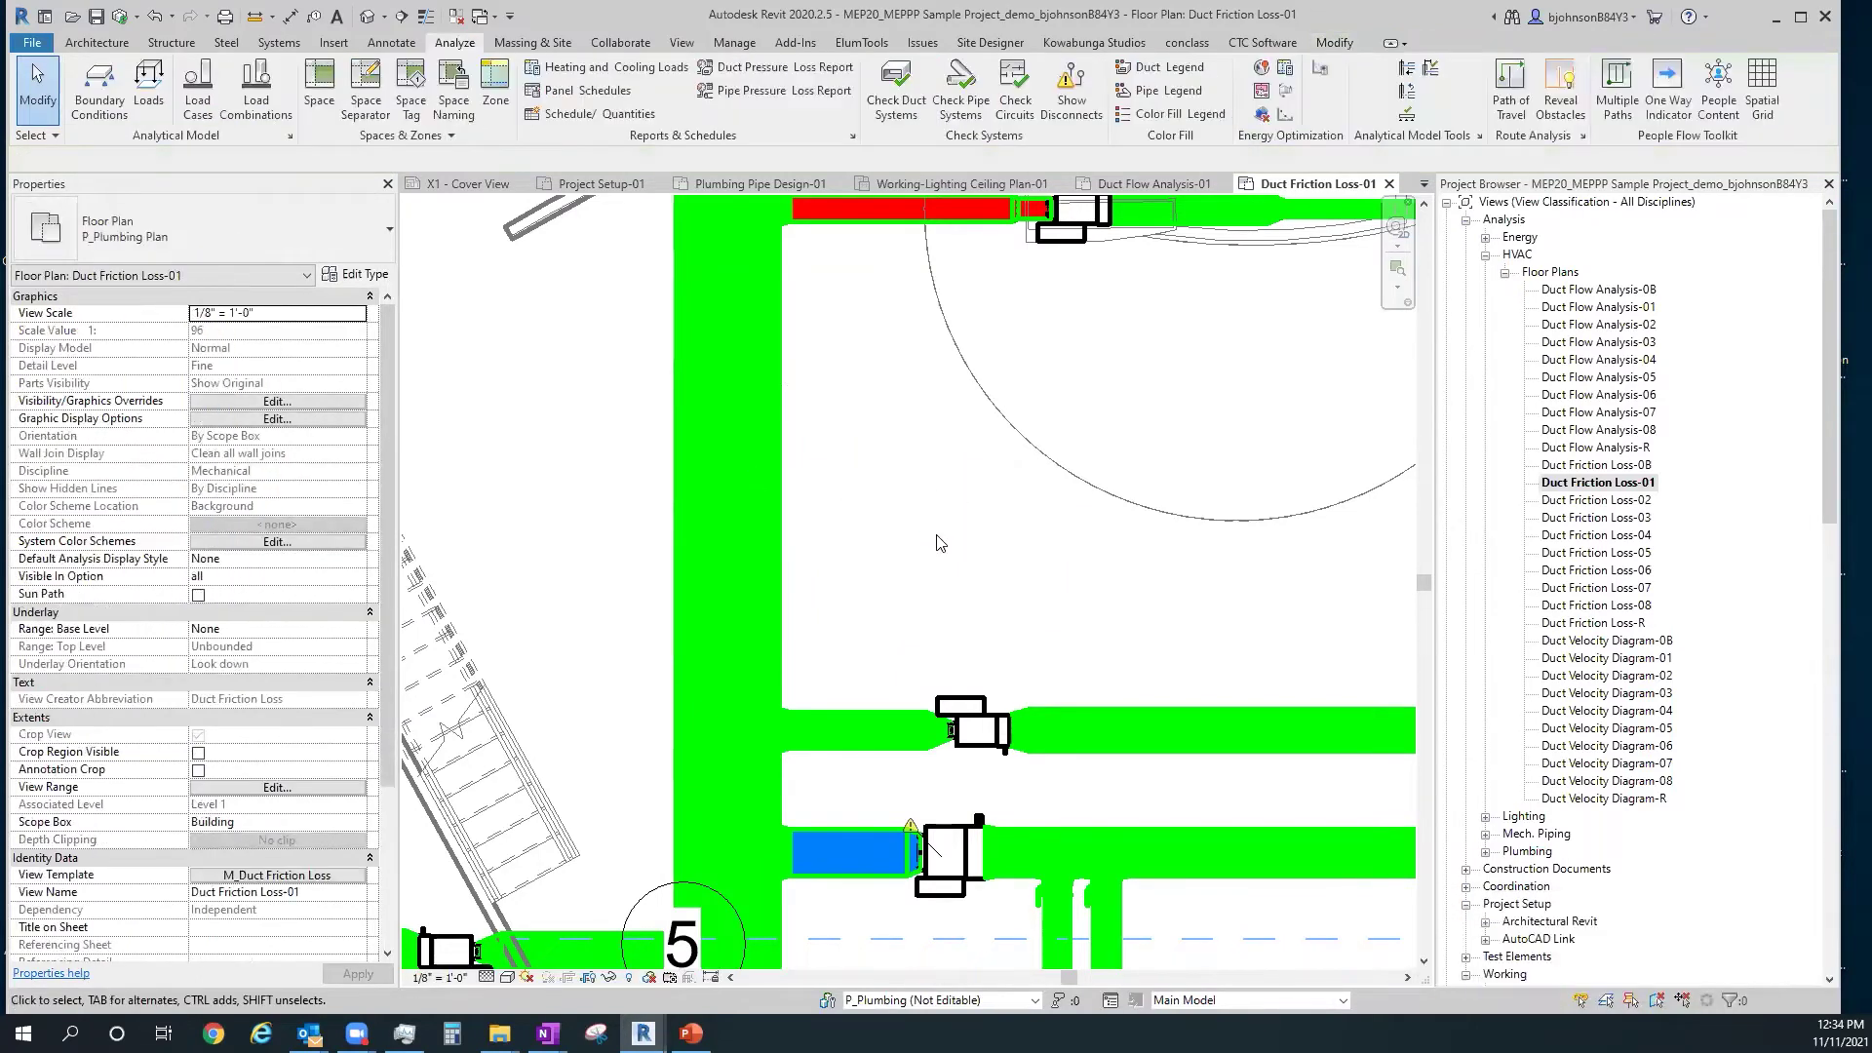
{"action": "scroll", "coordinate": [891, 536], "scroll_direction": "down", "scroll_amount": 1}
{"action": "scroll", "coordinate": [891, 541], "scroll_direction": "down", "scroll_amount": 5}
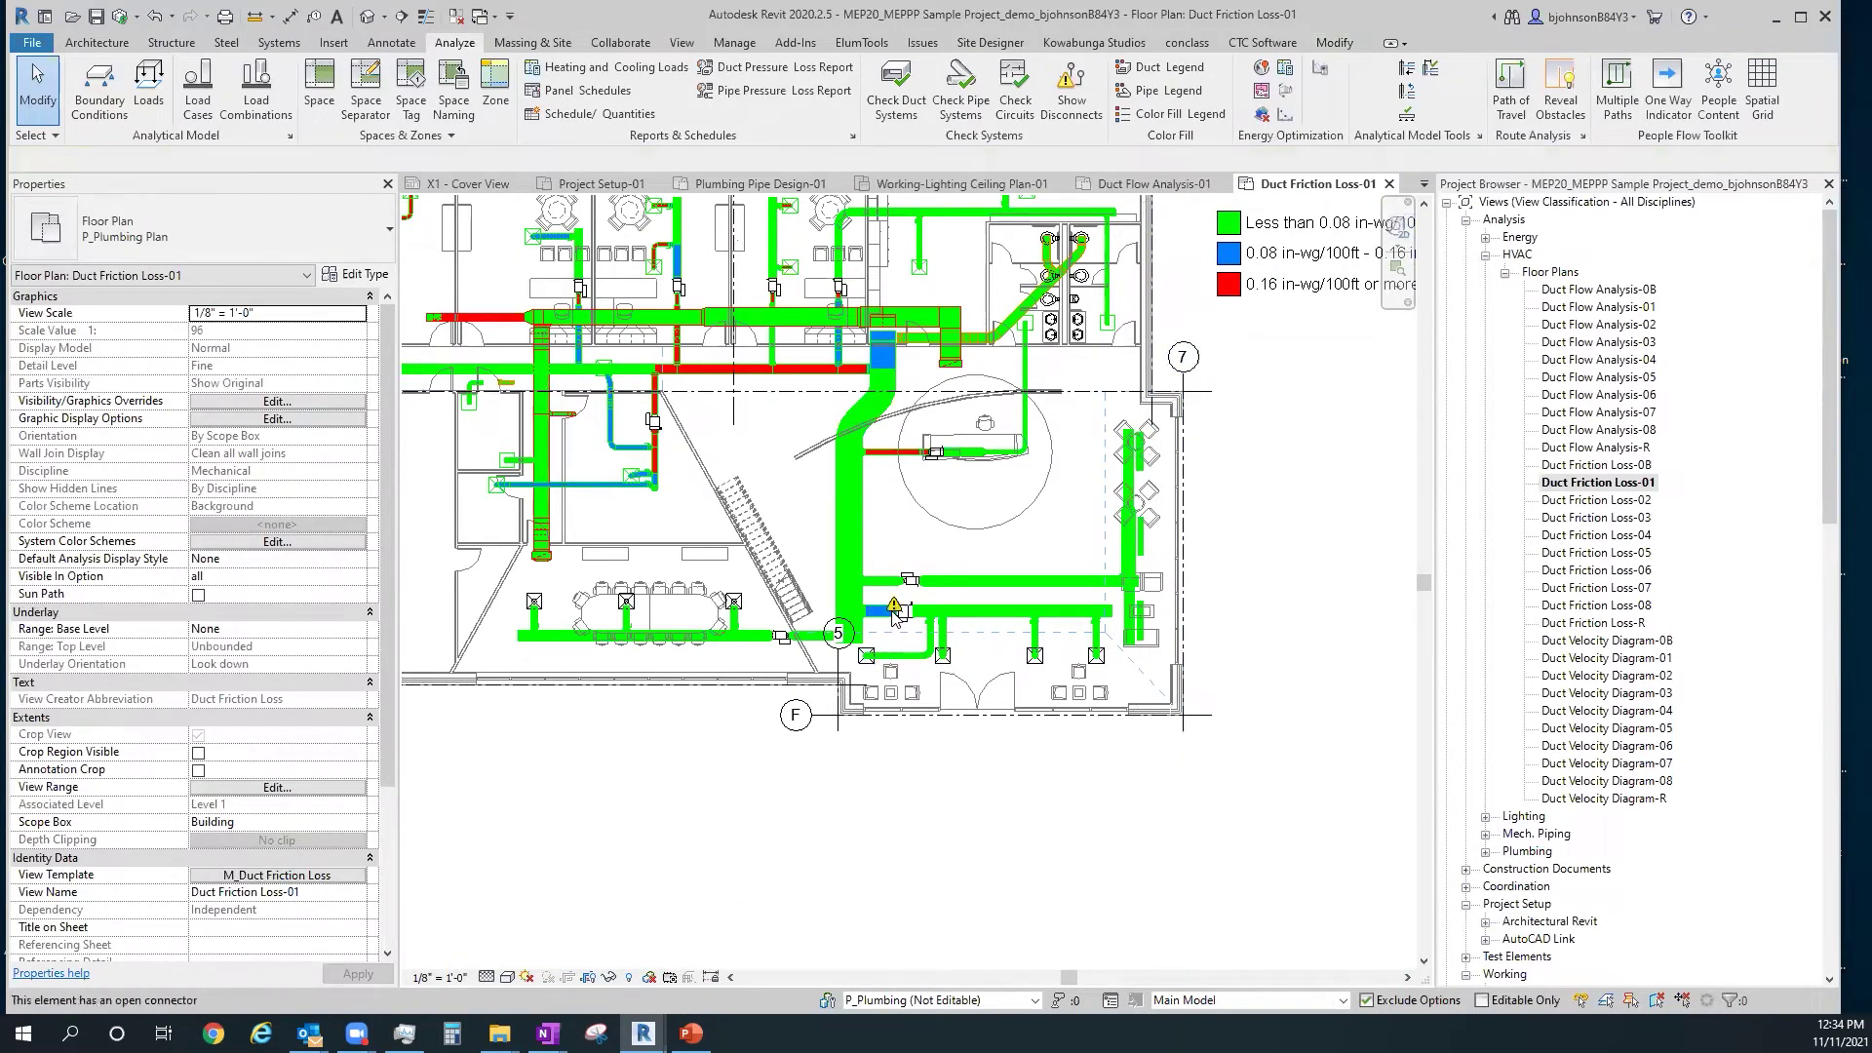
{"action": "mouse_move", "coordinate": [892, 617]}
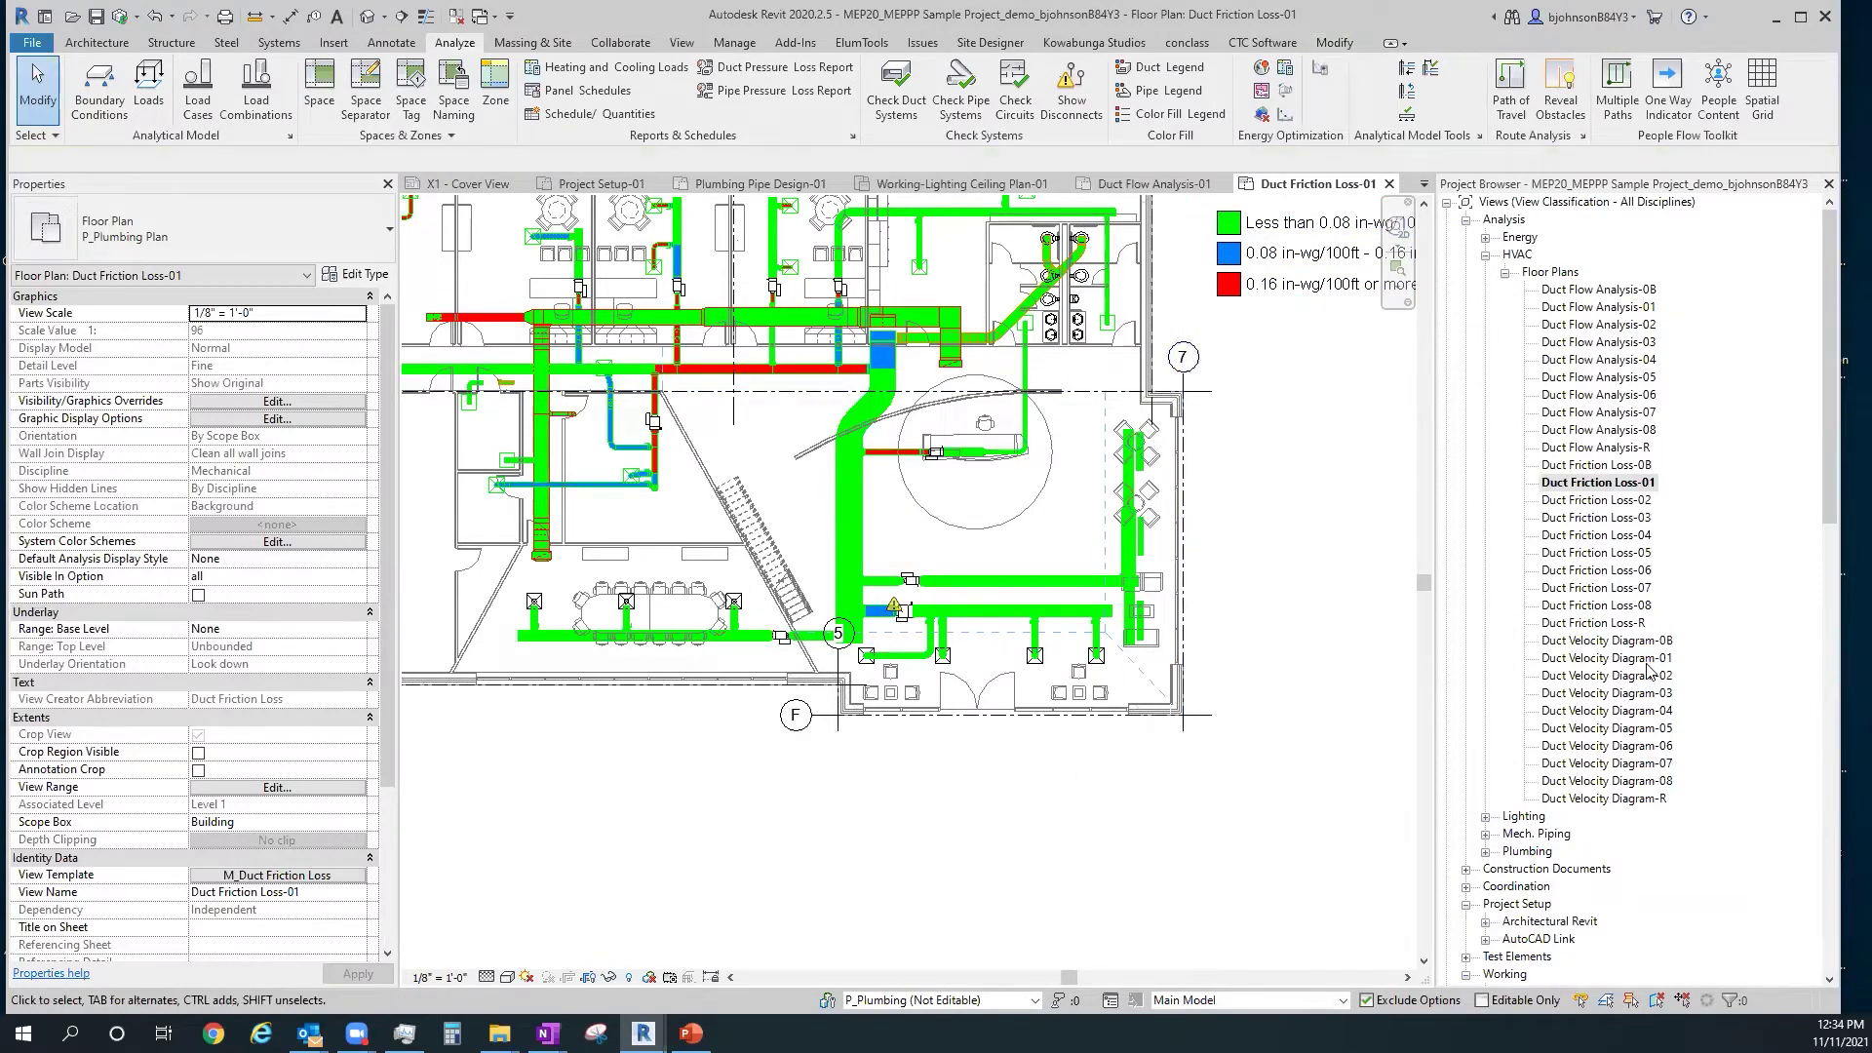
Open the Duct Velocity Diagram-01 floor plan, place a duct color legend beside the building and review the duct velocity colors
{"action": "left_click", "coordinate": [1648, 659]}
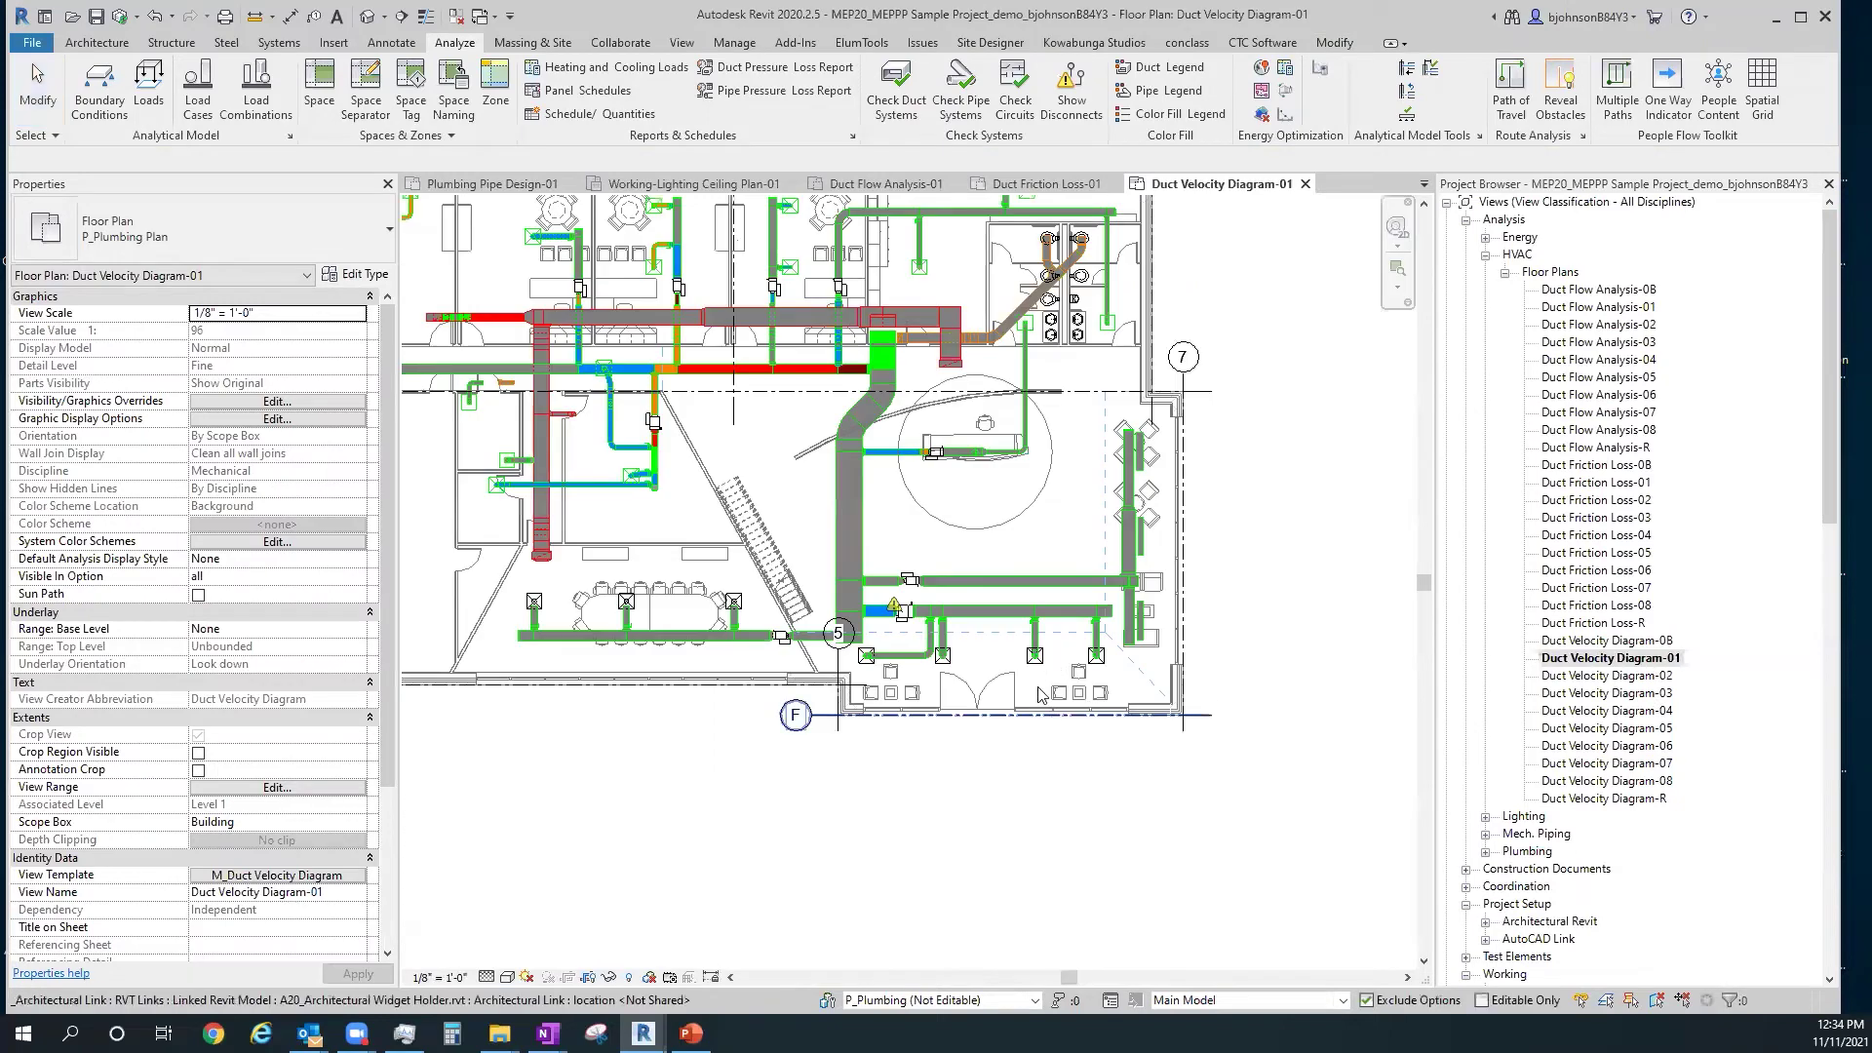
{"action": "scroll", "coordinate": [1038, 687], "scroll_direction": "down", "scroll_amount": 1}
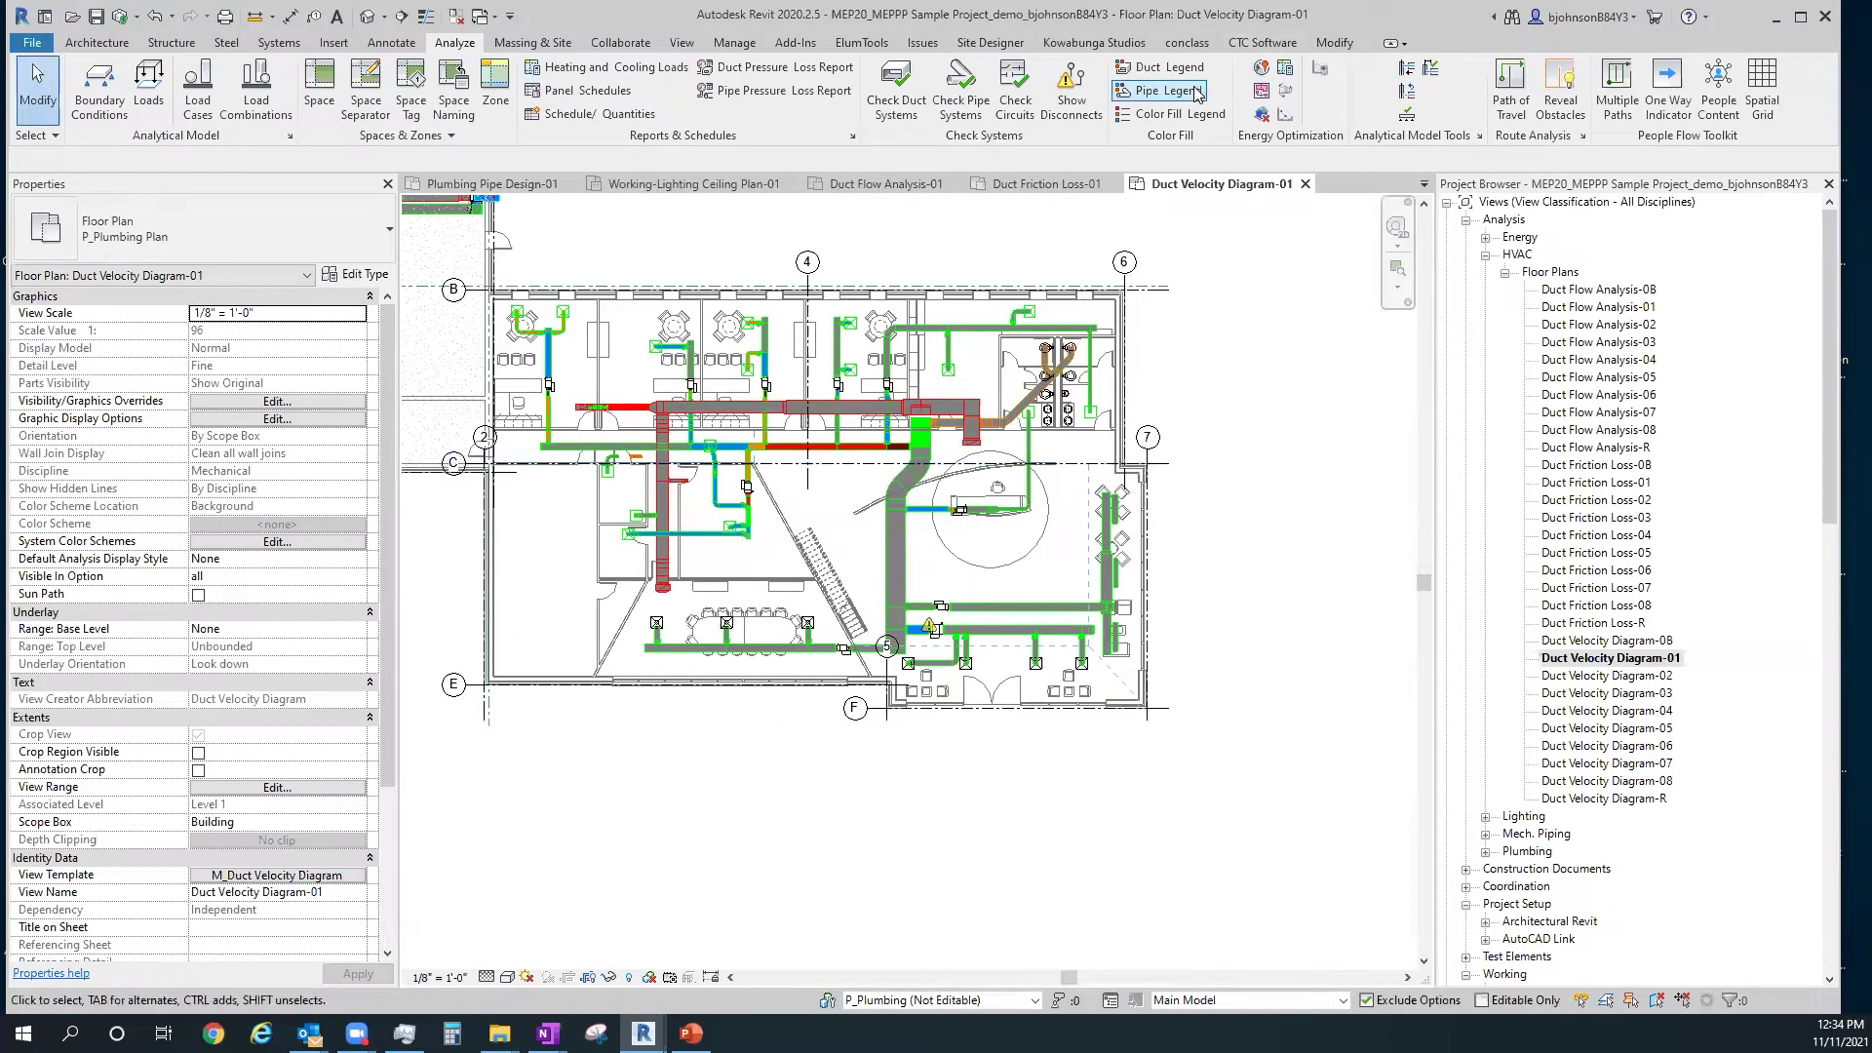
{"action": "left_click", "coordinate": [1168, 67]}
{"action": "left_click", "coordinate": [1244, 451]}
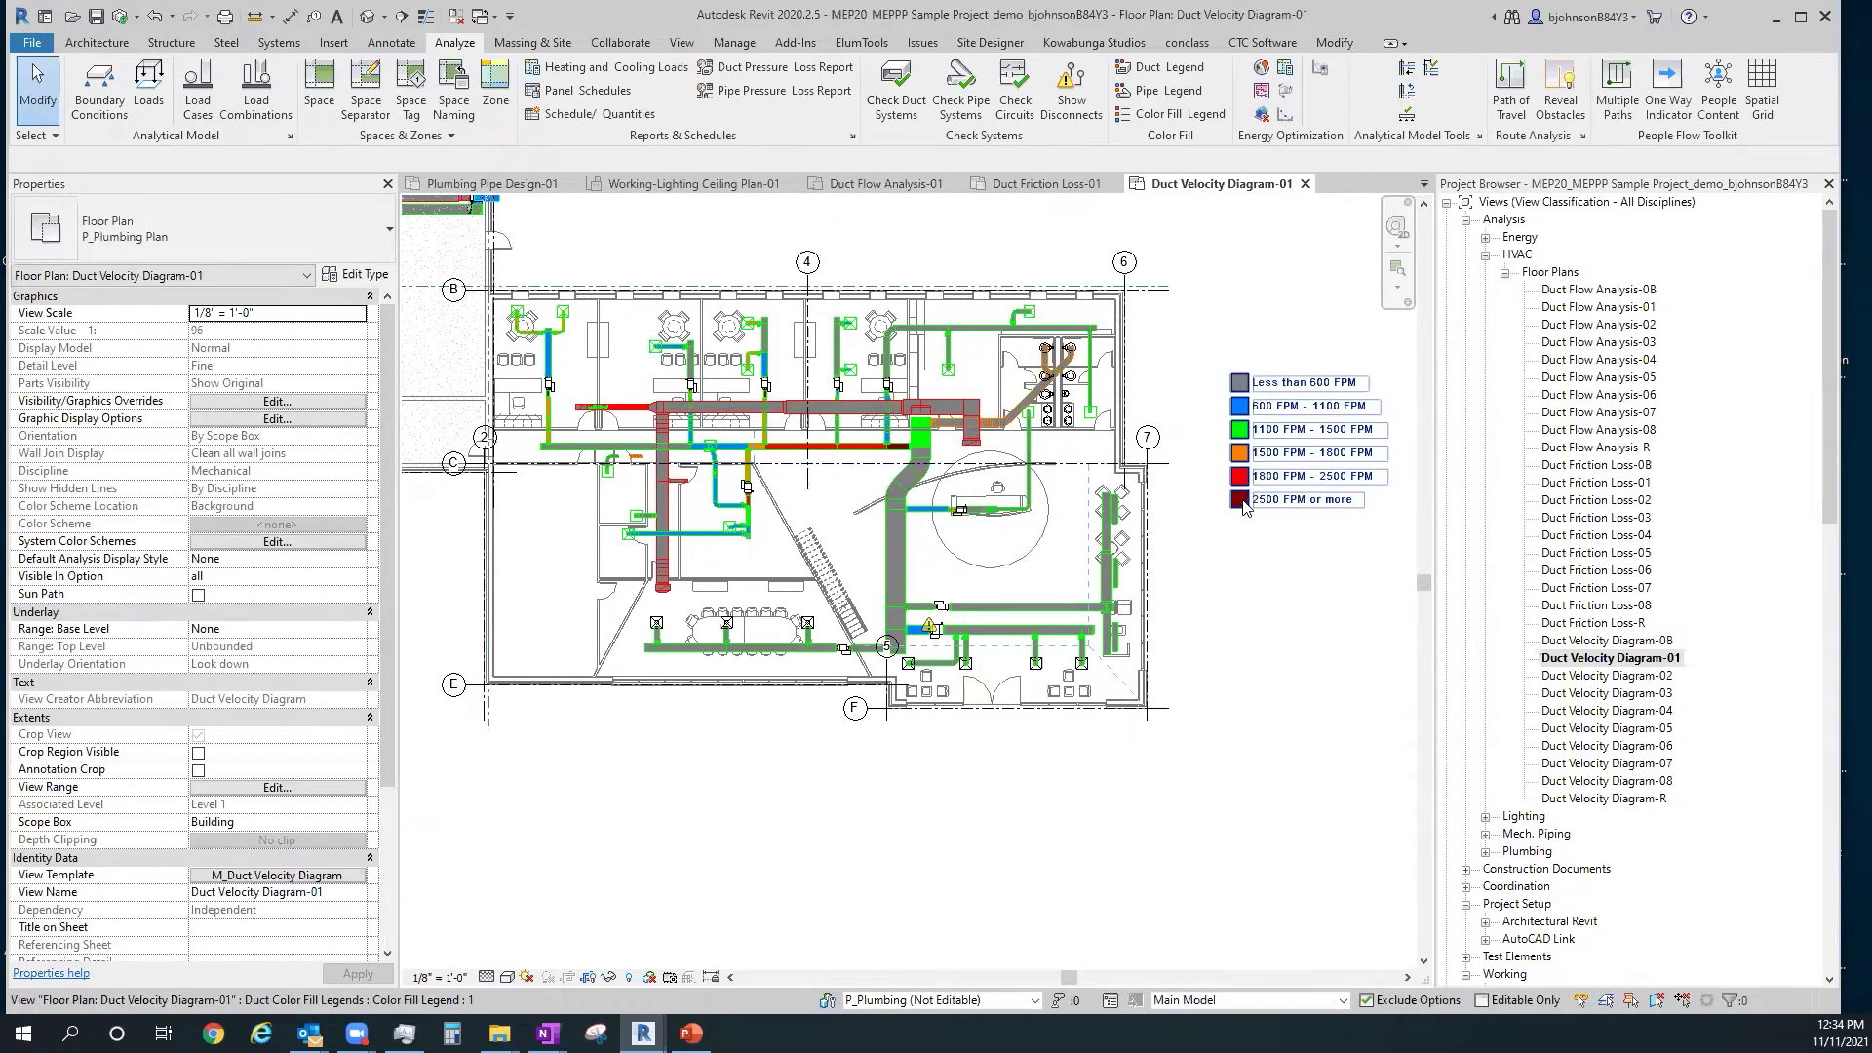
{"action": "scroll", "coordinate": [871, 471], "scroll_direction": "up", "scroll_amount": 3}
{"action": "scroll", "coordinate": [871, 471], "scroll_direction": "up", "scroll_amount": 2}
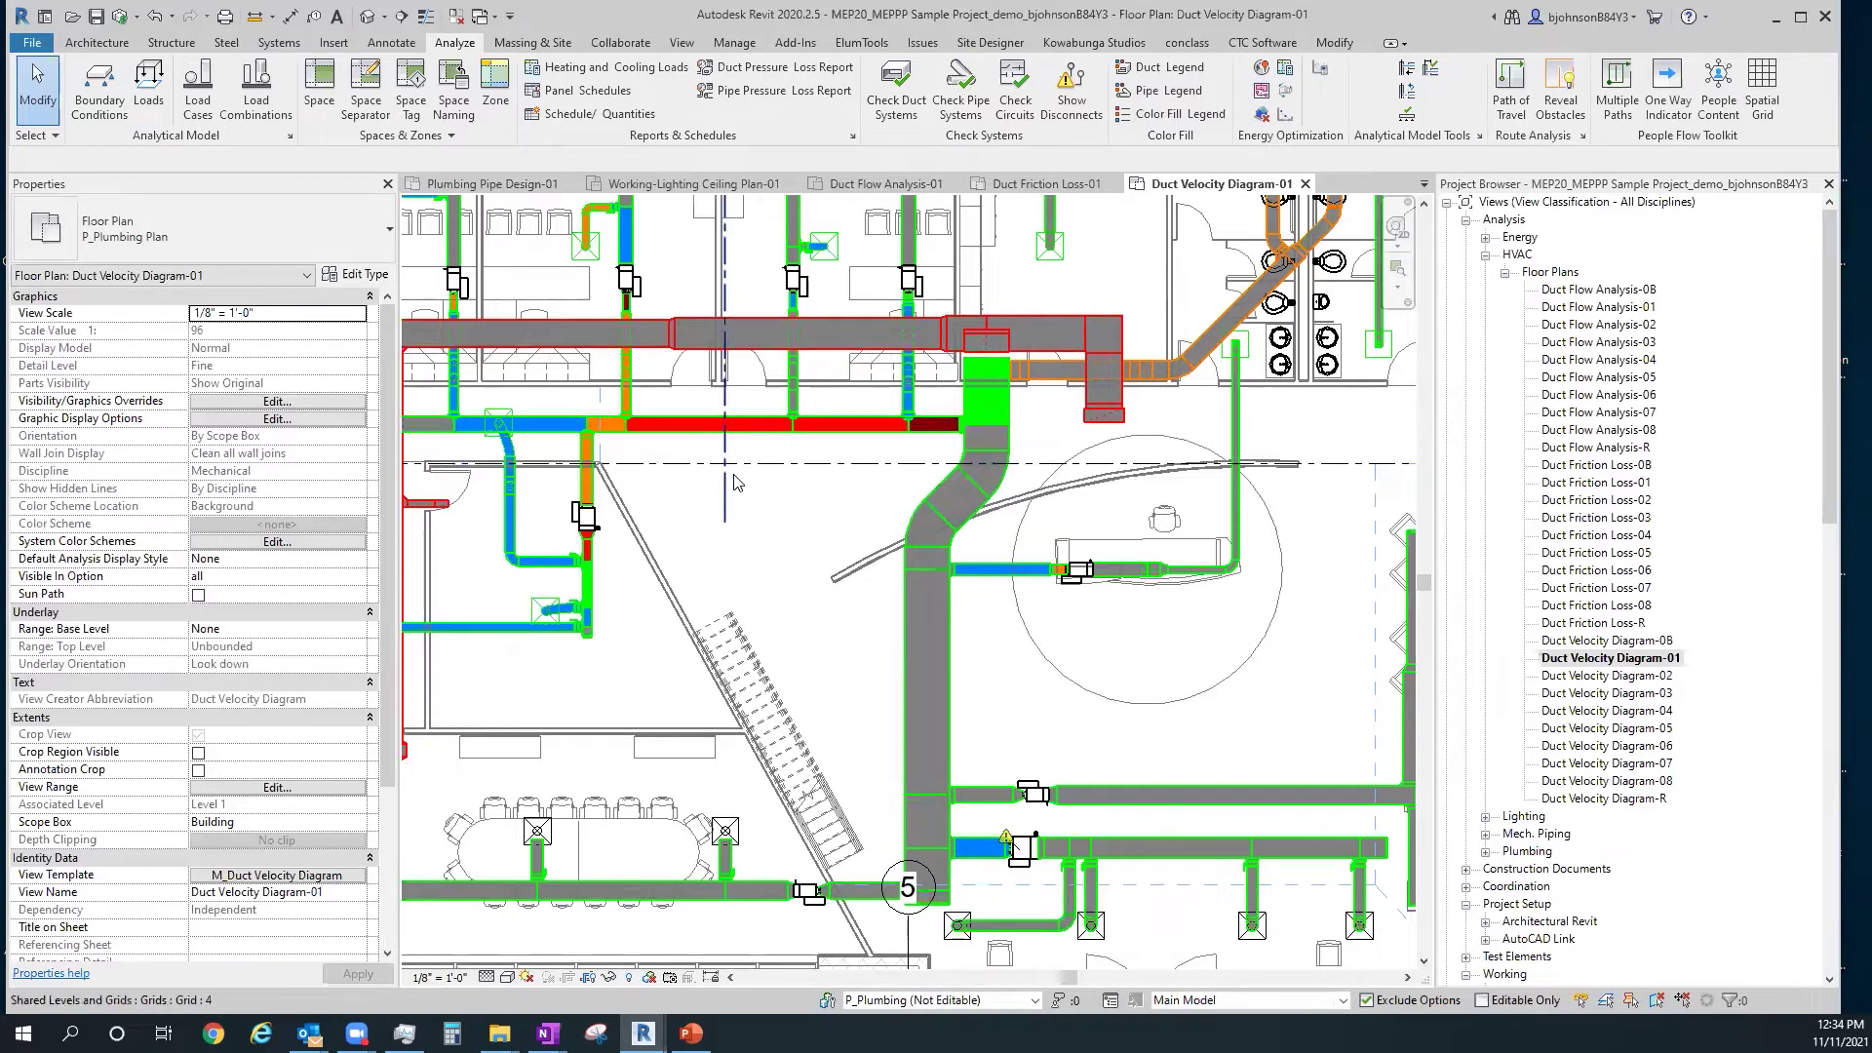
{"action": "scroll", "coordinate": [727, 478], "scroll_direction": "down", "scroll_amount": 2}
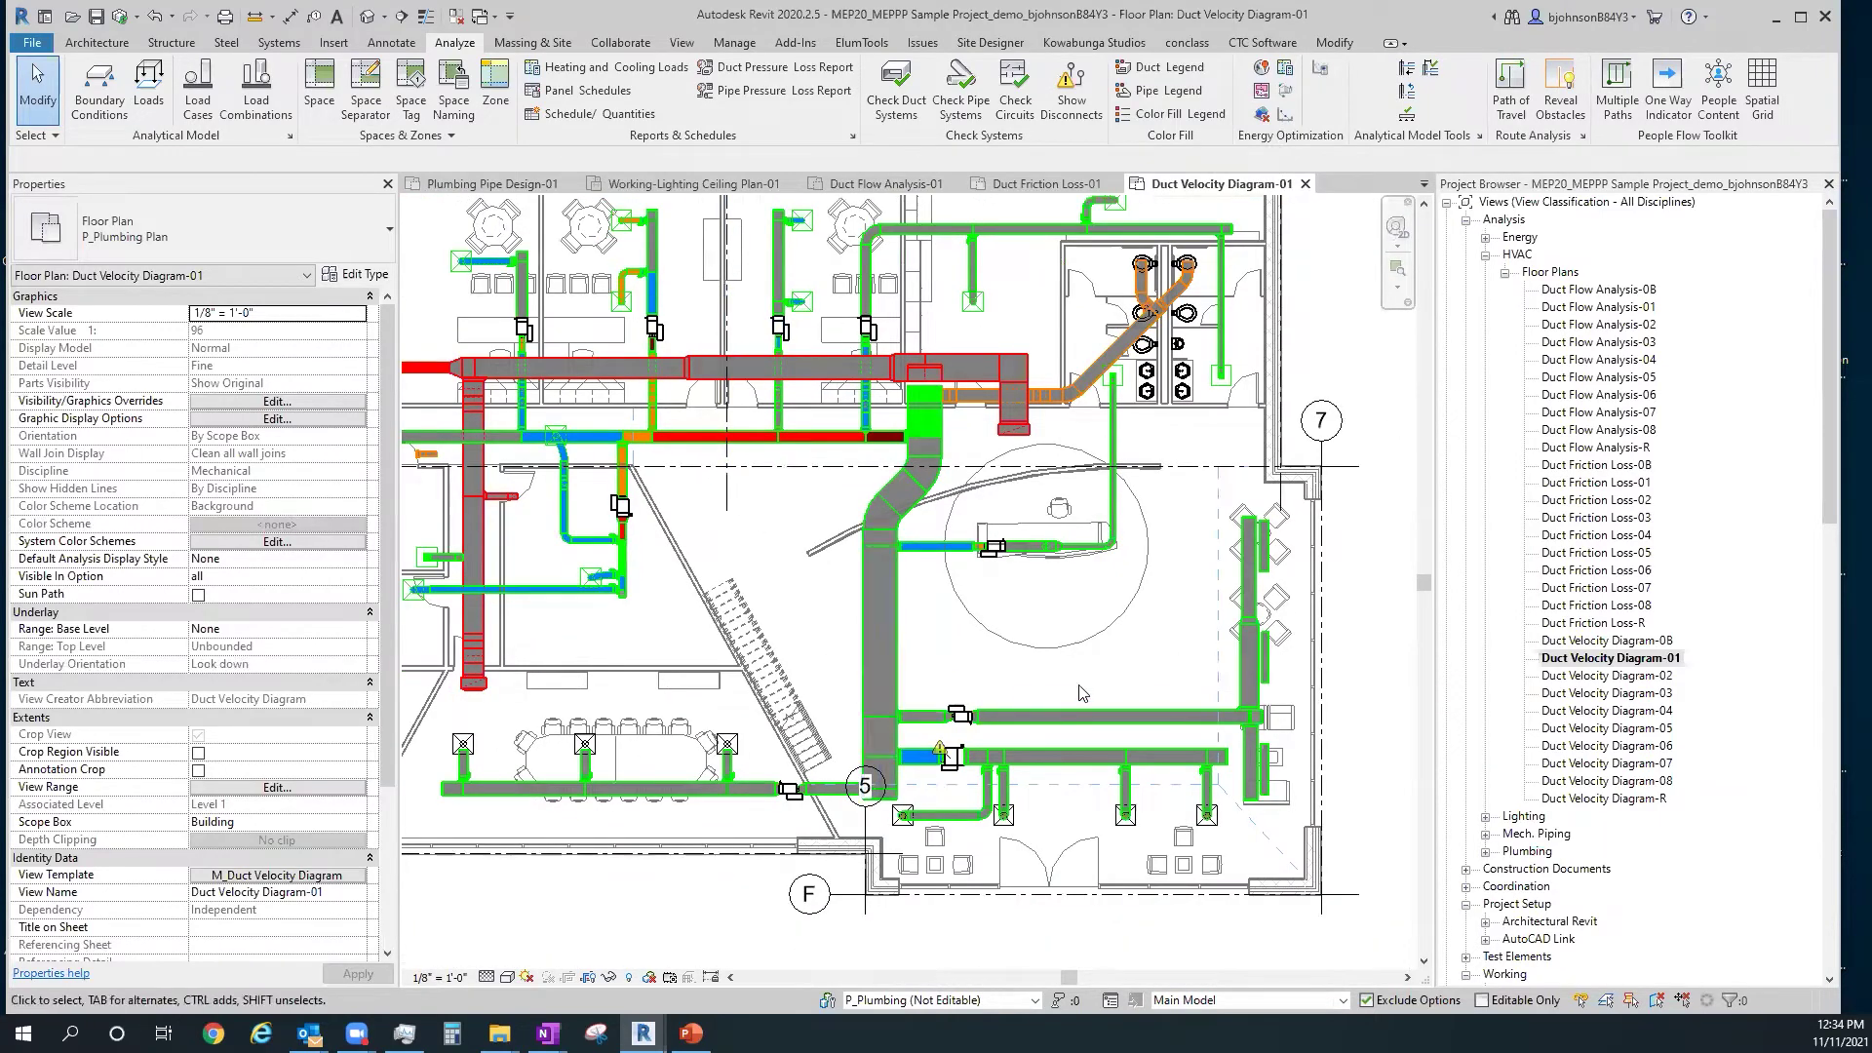
{"action": "scroll", "coordinate": [1108, 683], "scroll_direction": "down", "scroll_amount": 5}
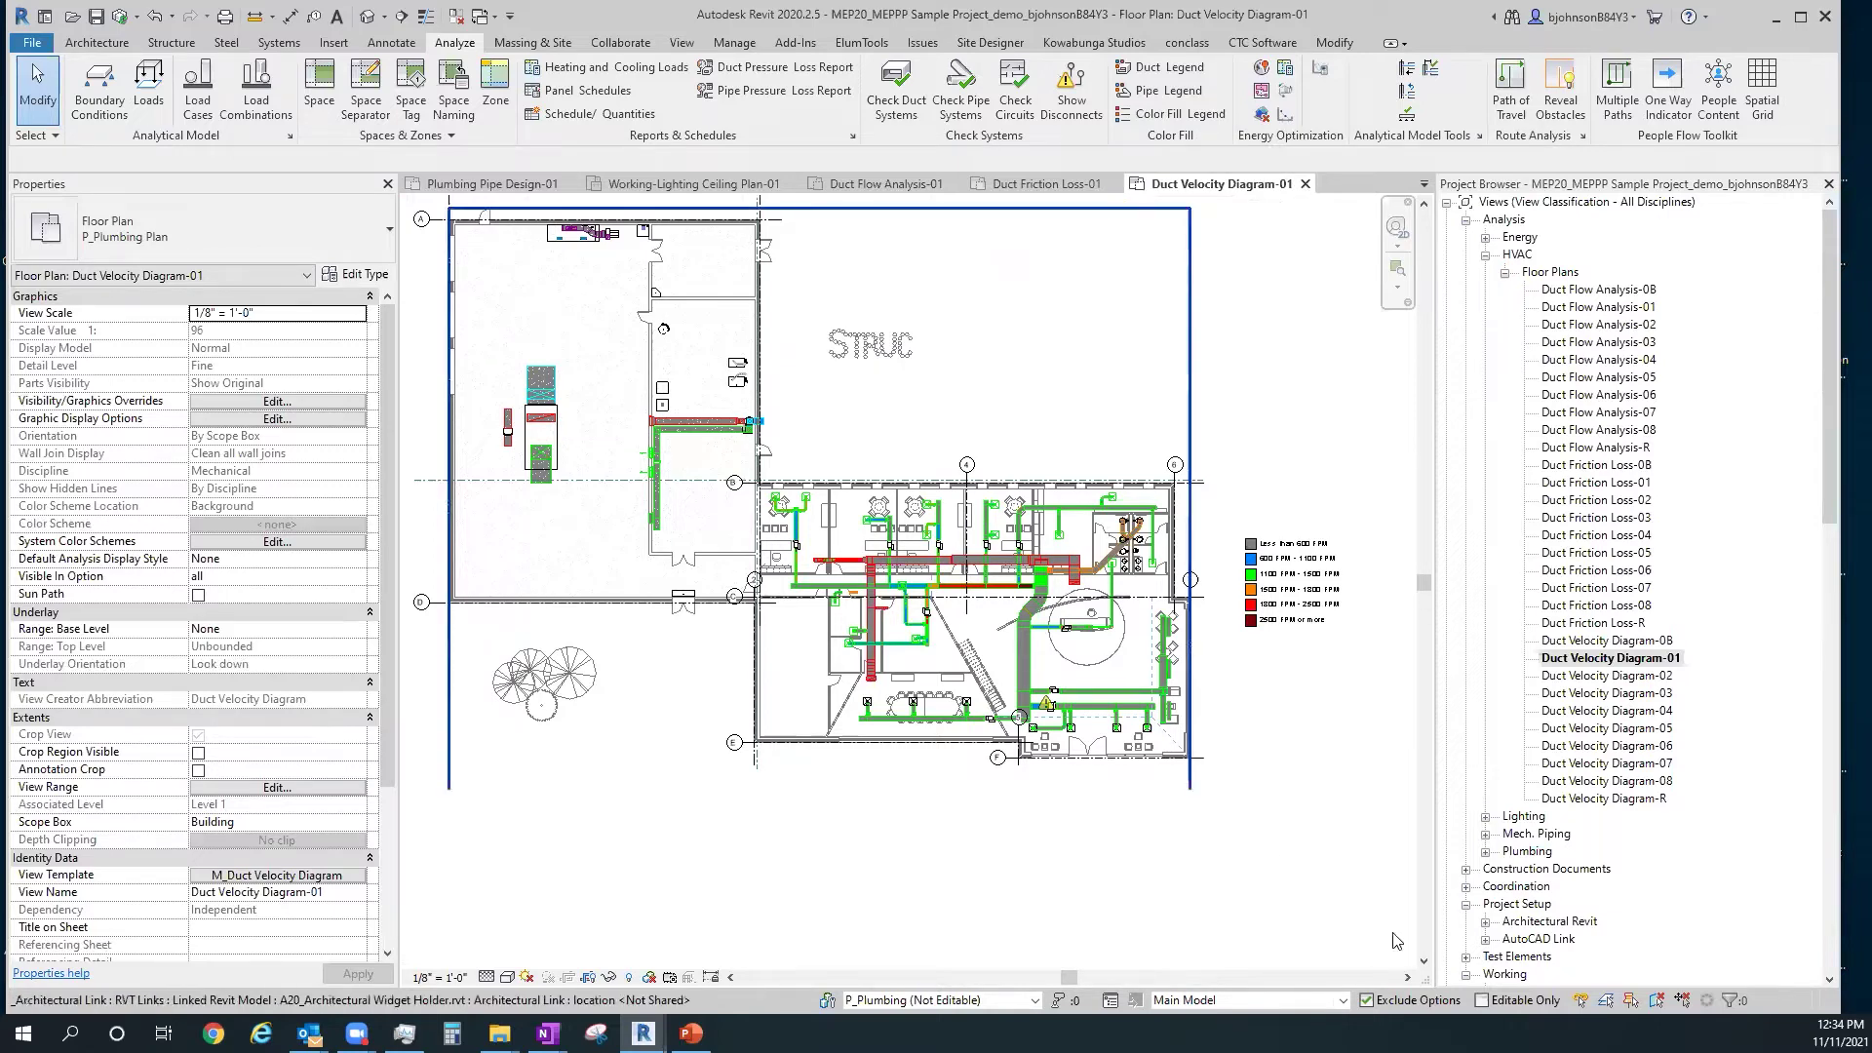
{"action": "scroll", "coordinate": [855, 819], "scroll_direction": "down", "scroll_amount": 2}
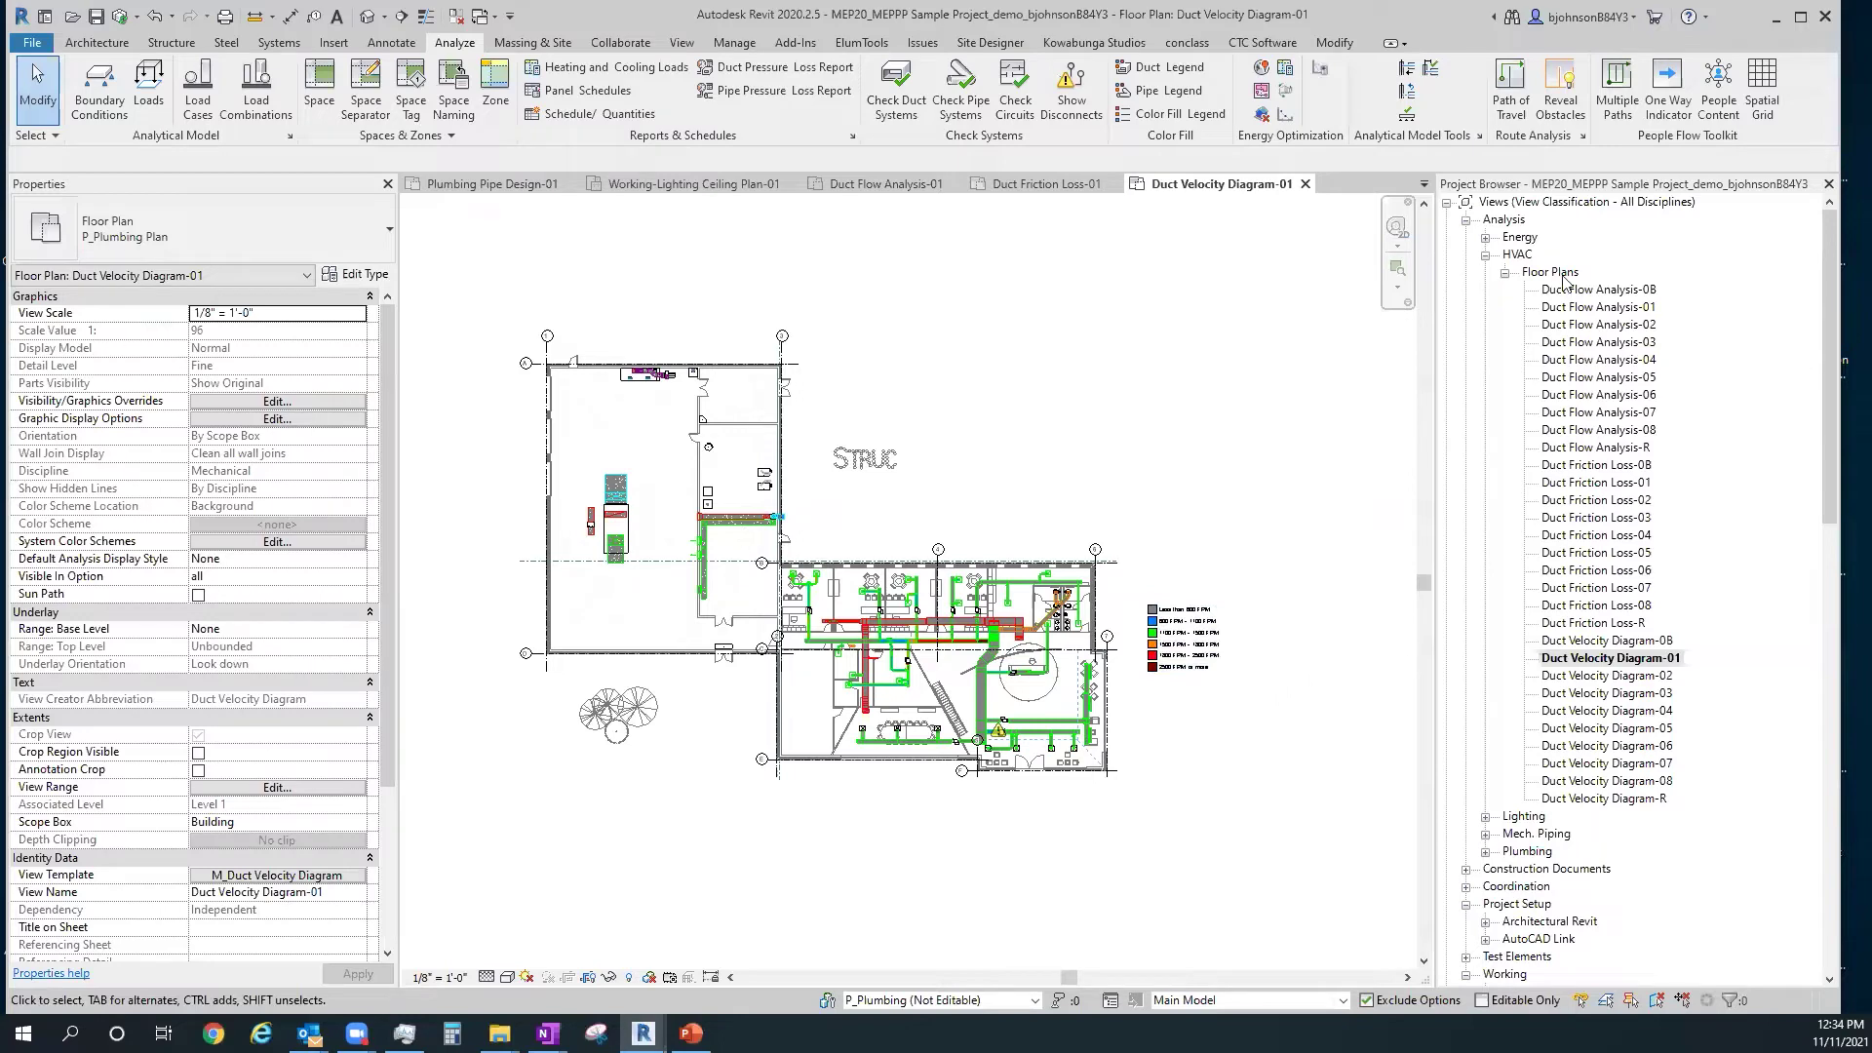
Collapse the HVAC floor plans and the Analysis and Working branches of the project's view tree
{"action": "left_click", "coordinate": [1505, 273]}
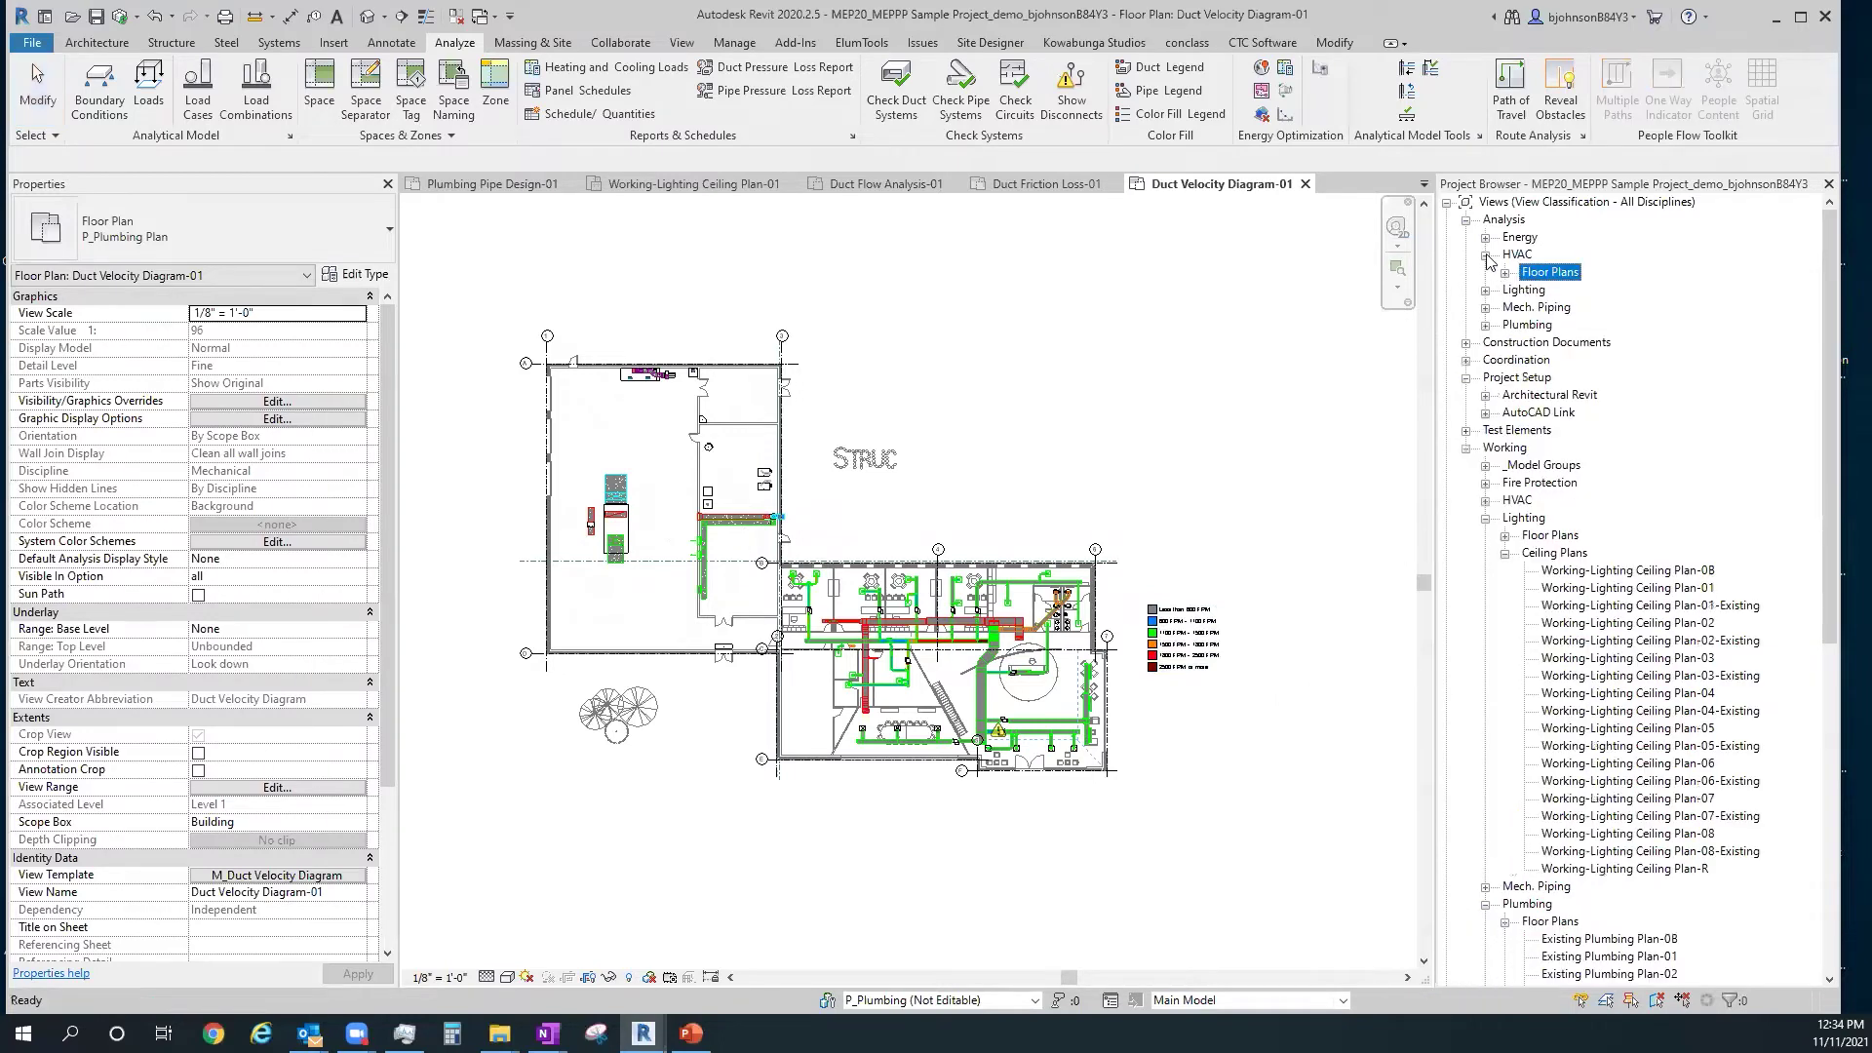
{"action": "left_click", "coordinate": [1486, 256]}
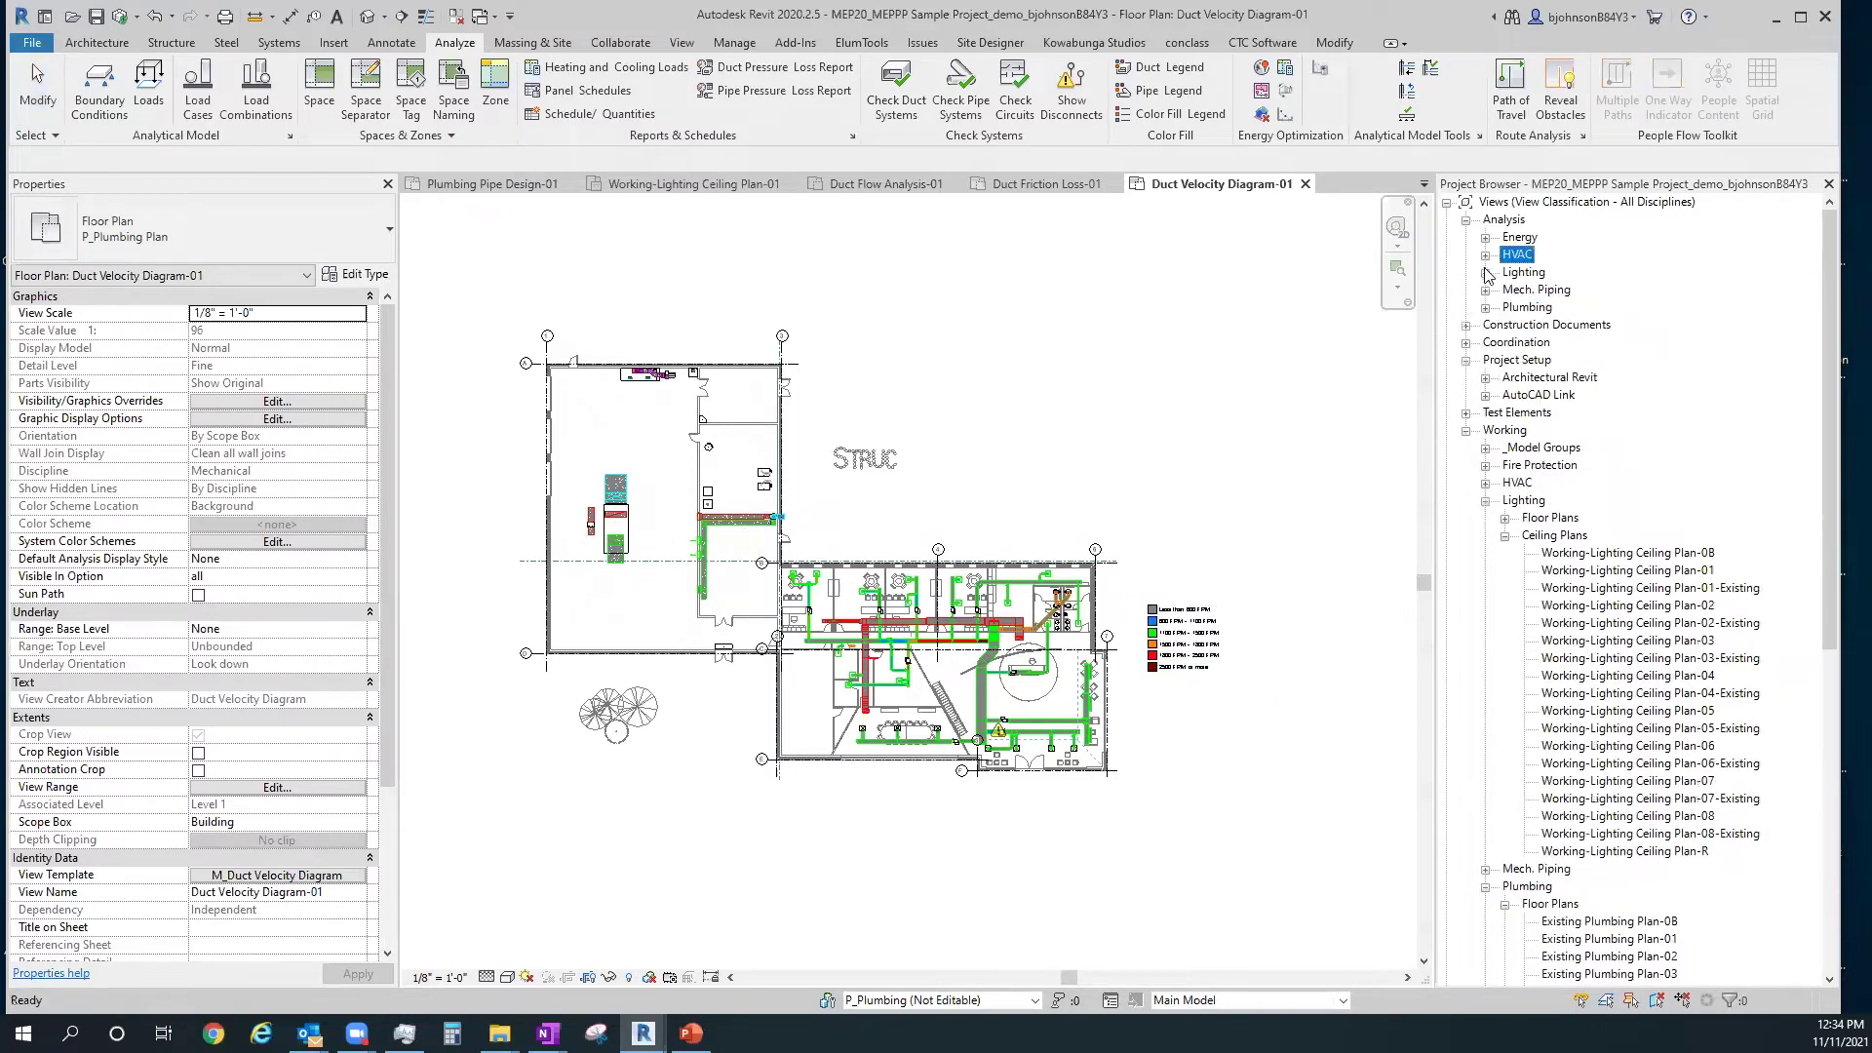
{"action": "left_click", "coordinate": [1466, 222]}
{"action": "left_click", "coordinate": [1466, 274]}
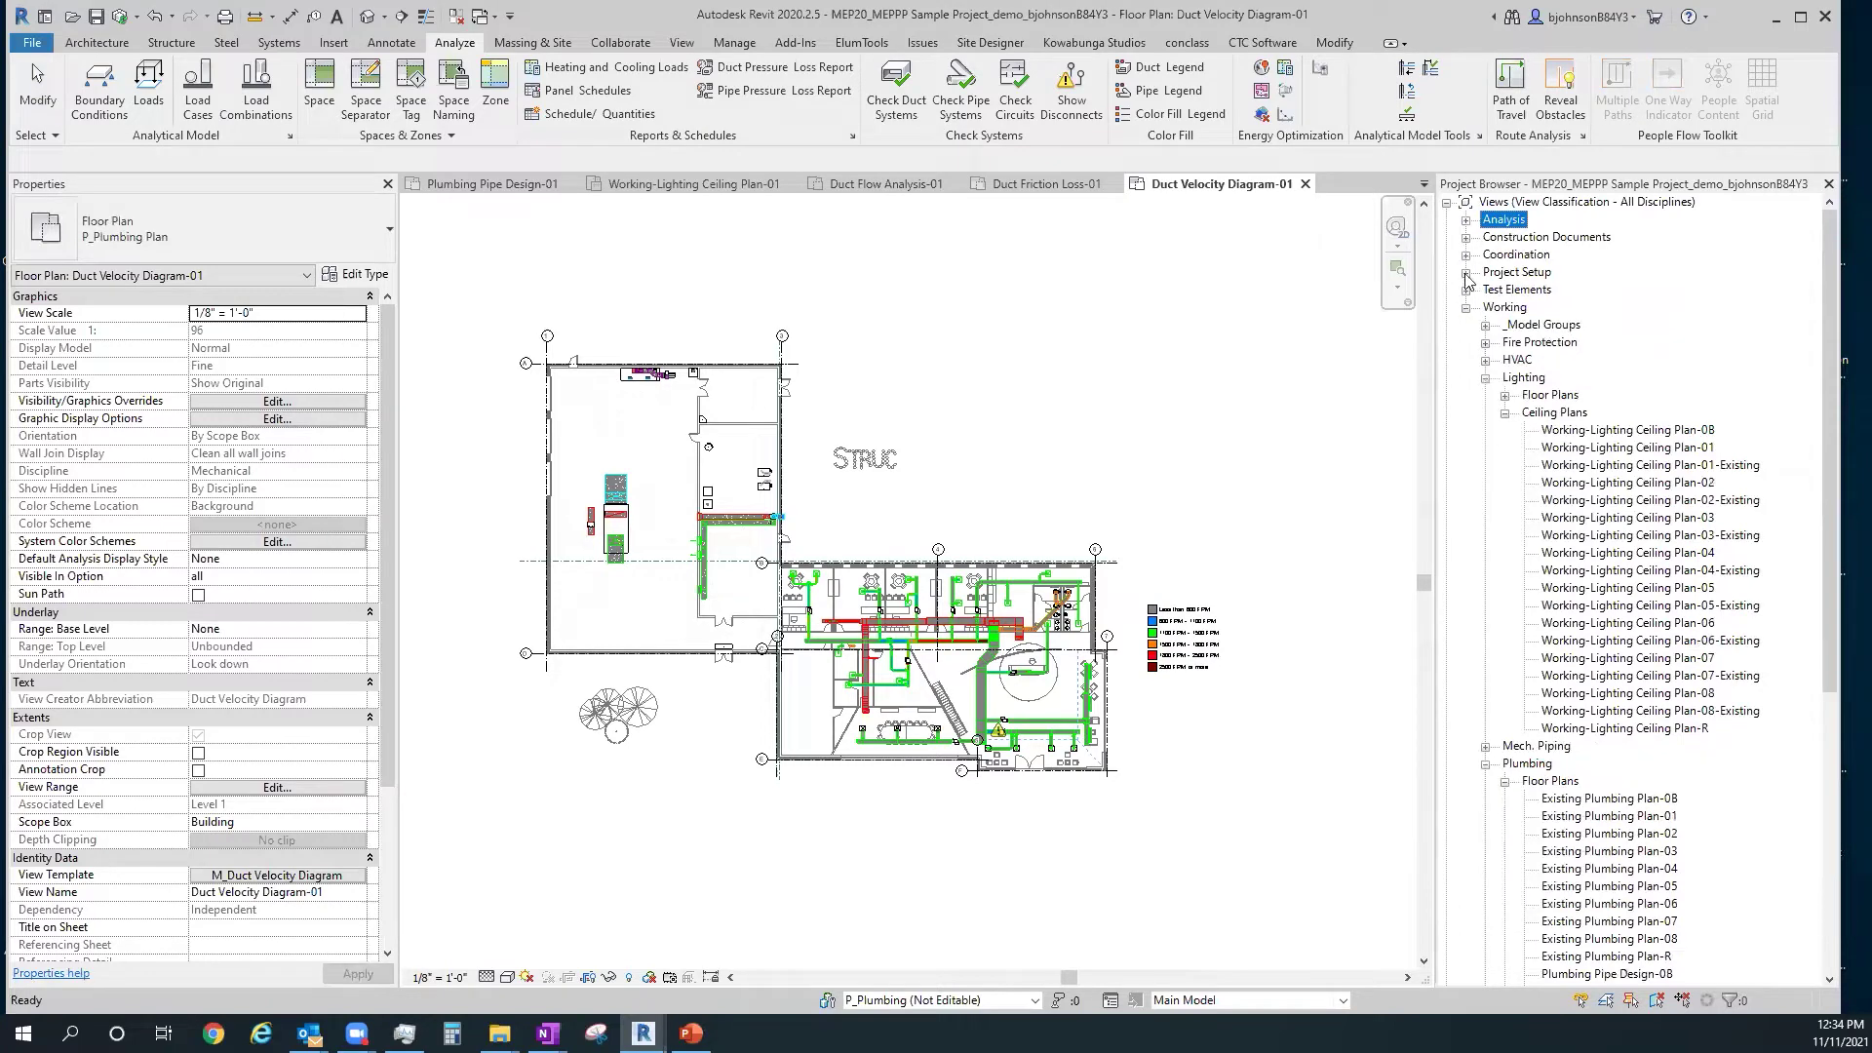
{"action": "left_click", "coordinate": [1467, 309]}
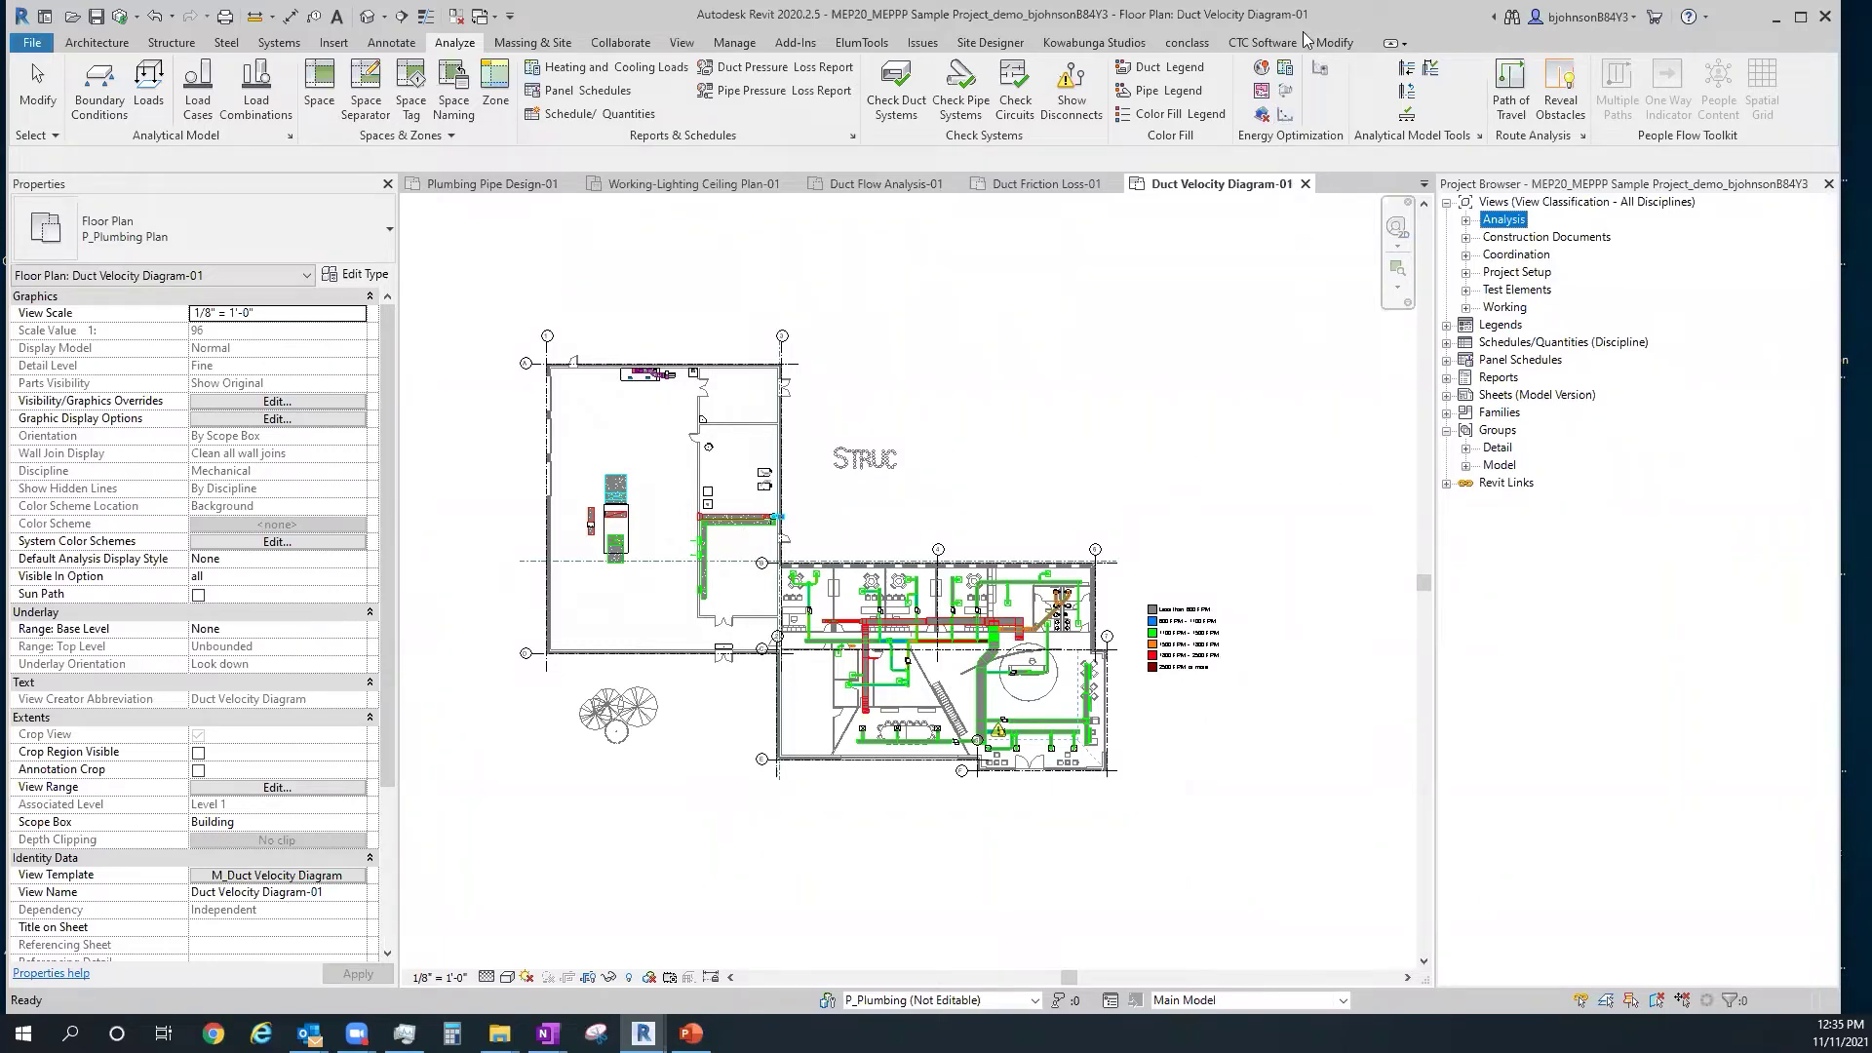
Open the HIVE CMS content manager, list its libraries and enlarge the window to fit more of them
{"action": "left_click", "coordinate": [1272, 42]}
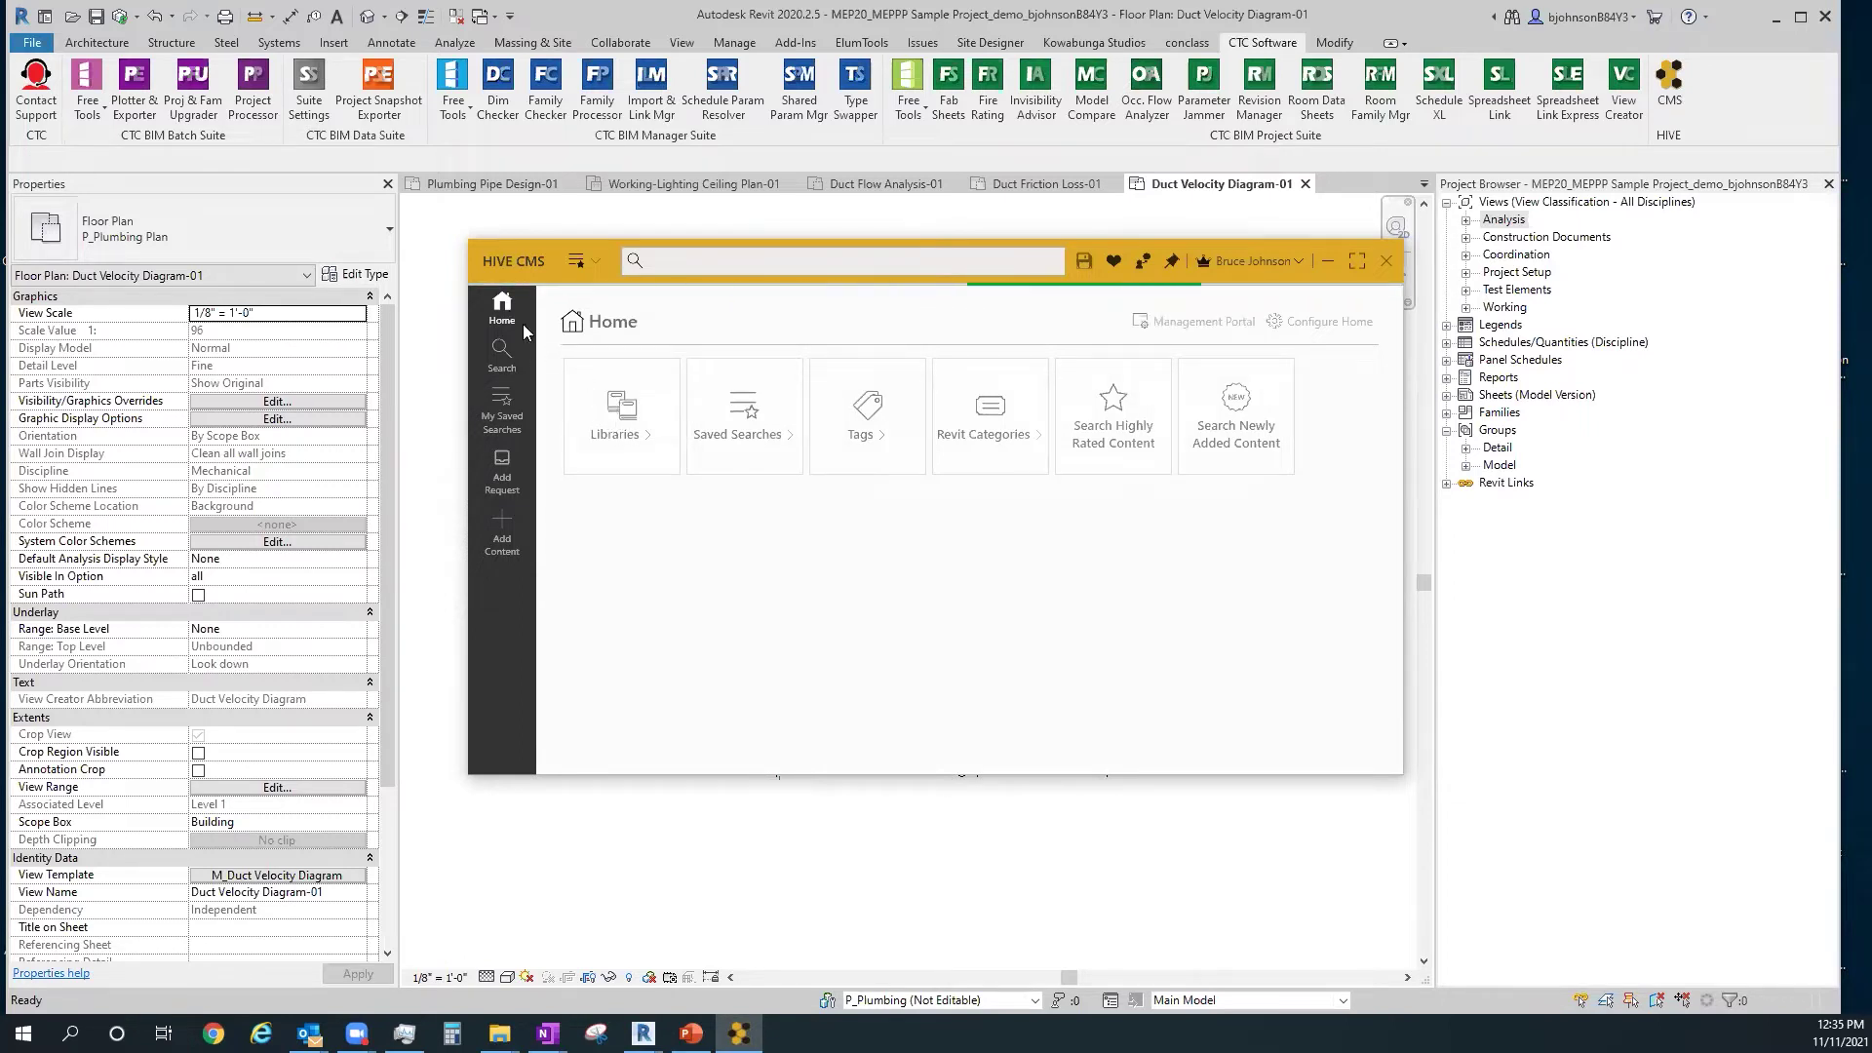
{"action": "left_click", "coordinate": [614, 421]}
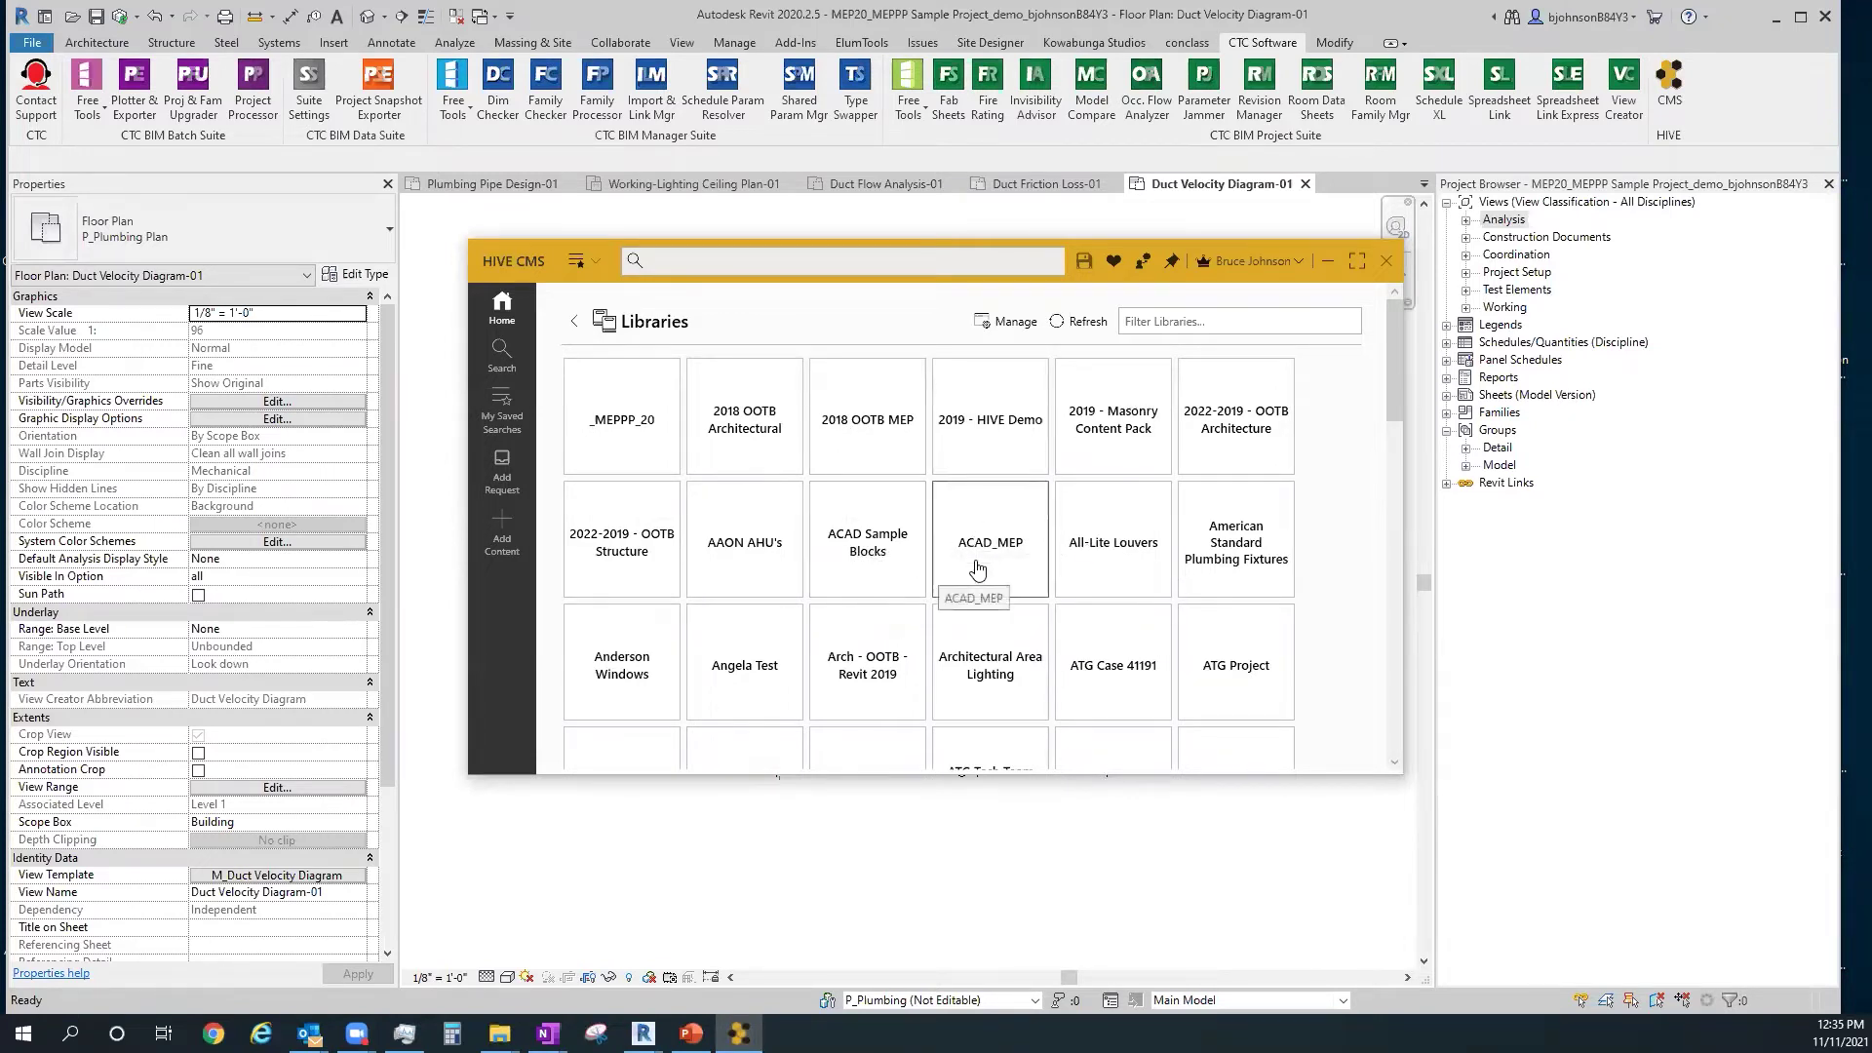
{"action": "scroll", "coordinate": [977, 569], "scroll_direction": "down", "scroll_amount": 1}
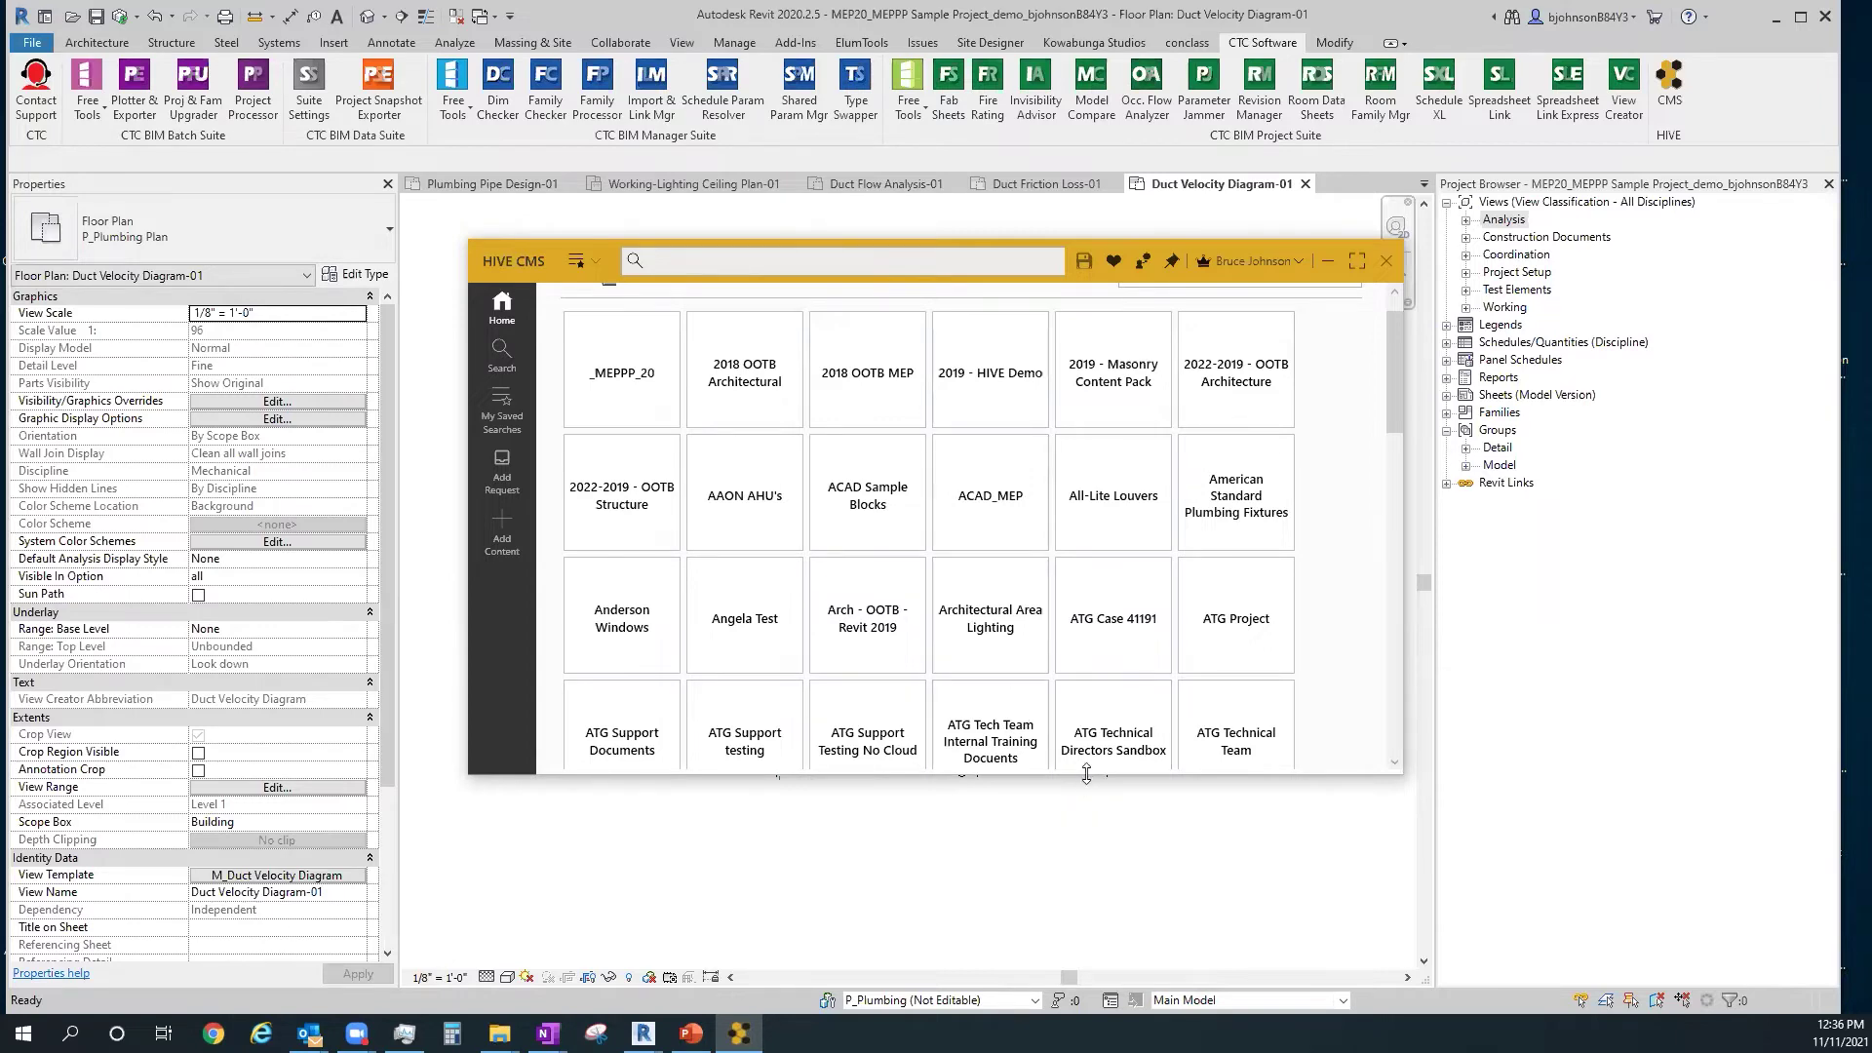
{"action": "left_click_drag", "start_coordinate": [1086, 774], "coordinate": [1086, 984]}
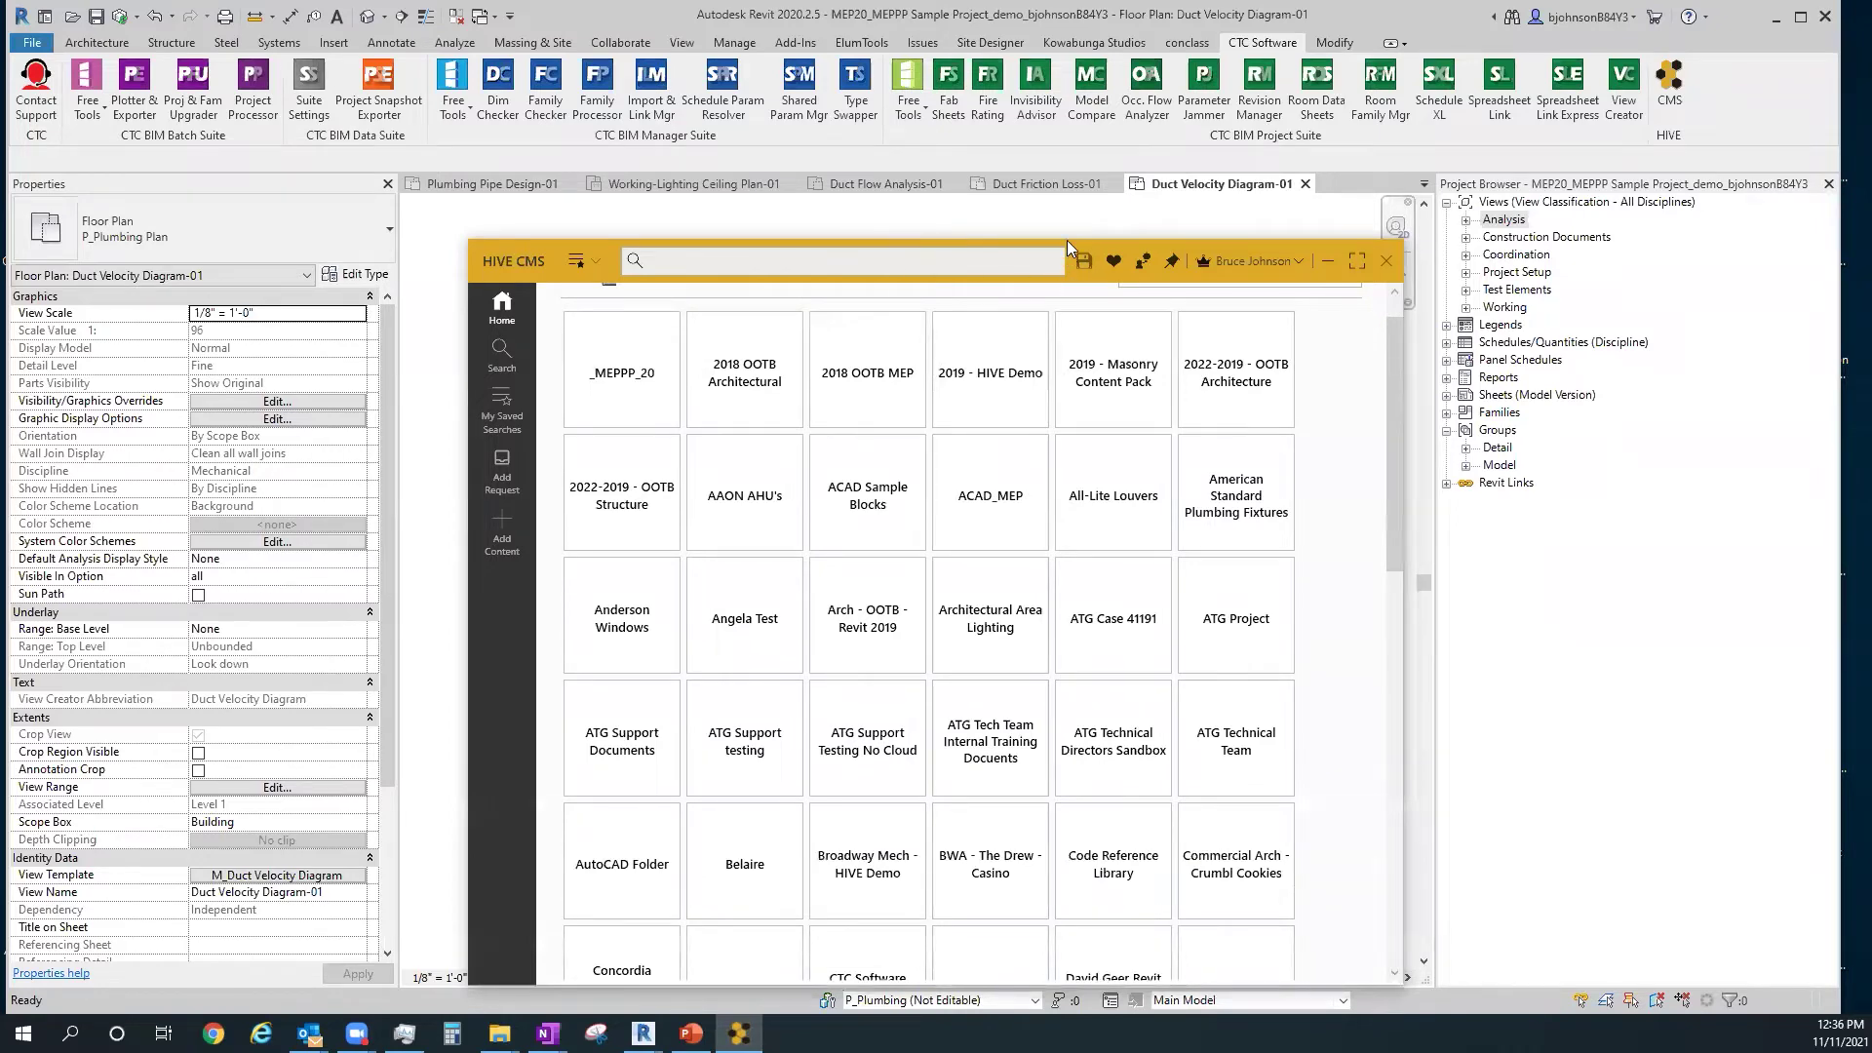
{"action": "left_click_drag", "start_coordinate": [1066, 240], "coordinate": [997, 141]}
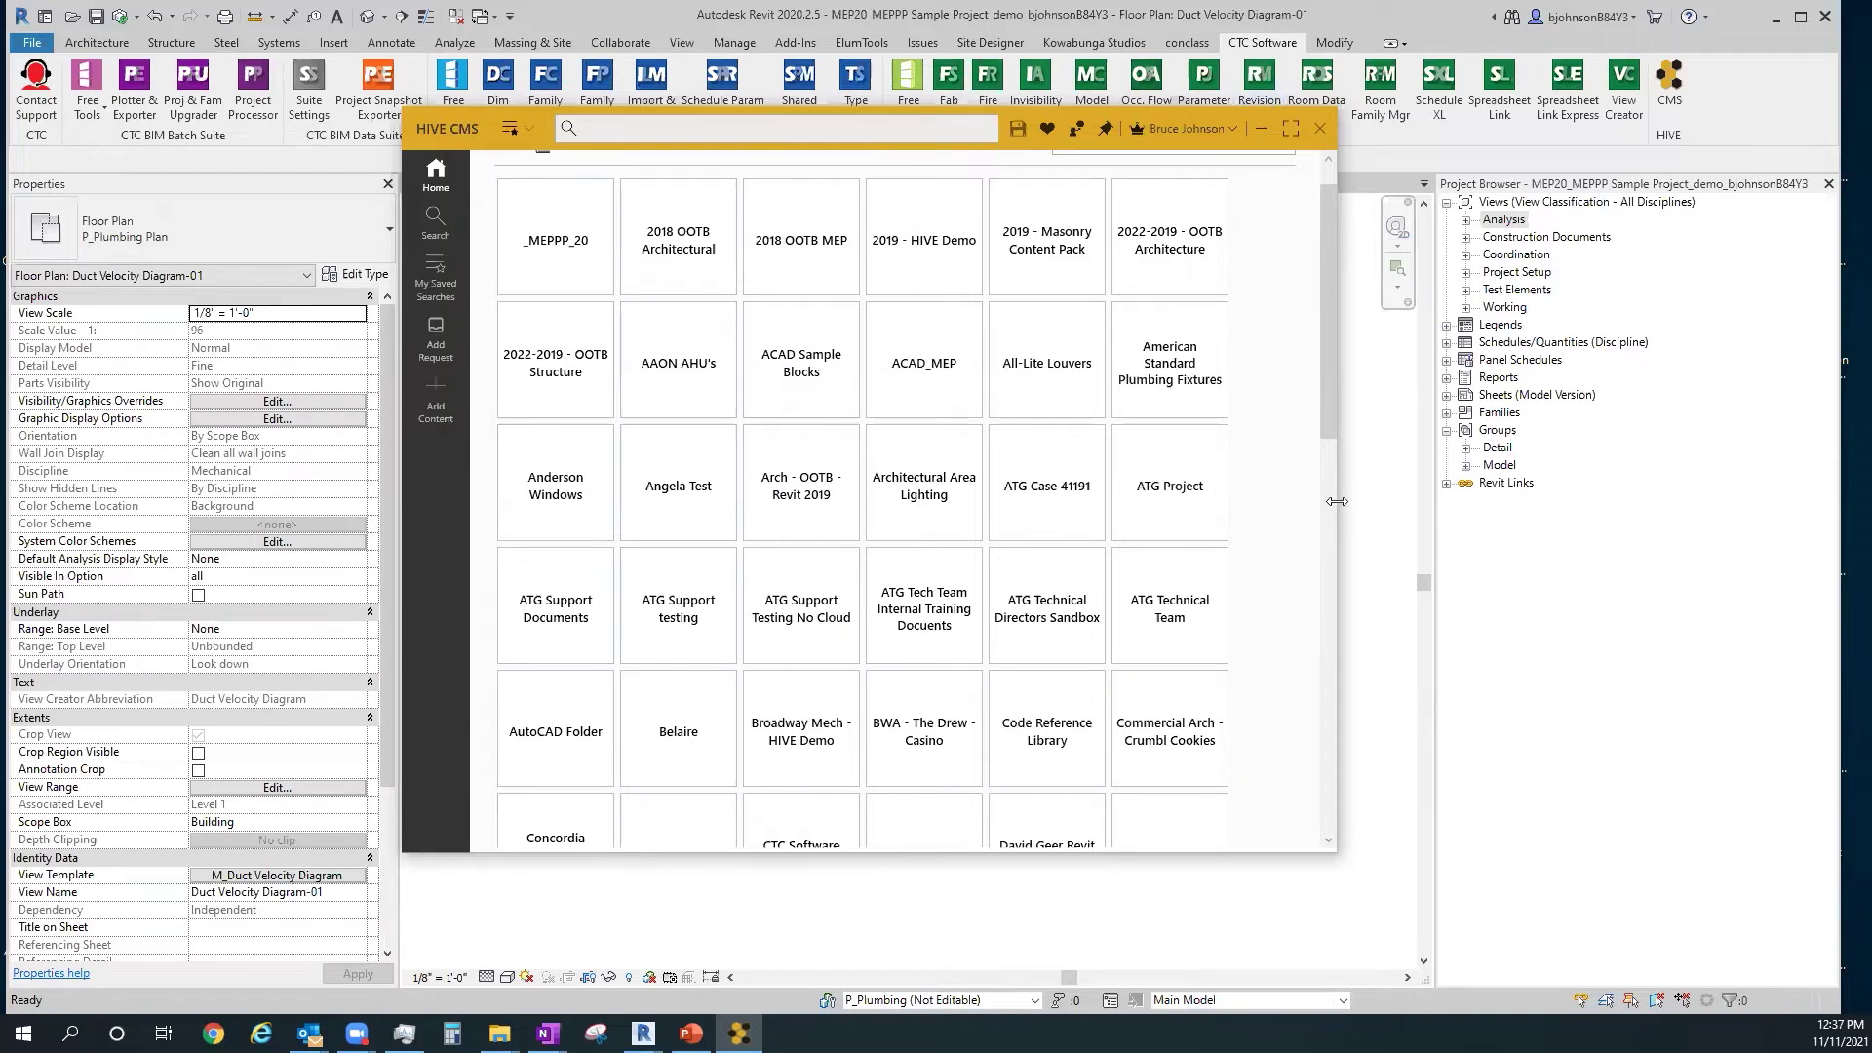
{"action": "left_click_drag", "start_coordinate": [1336, 501], "coordinate": [1752, 504]}
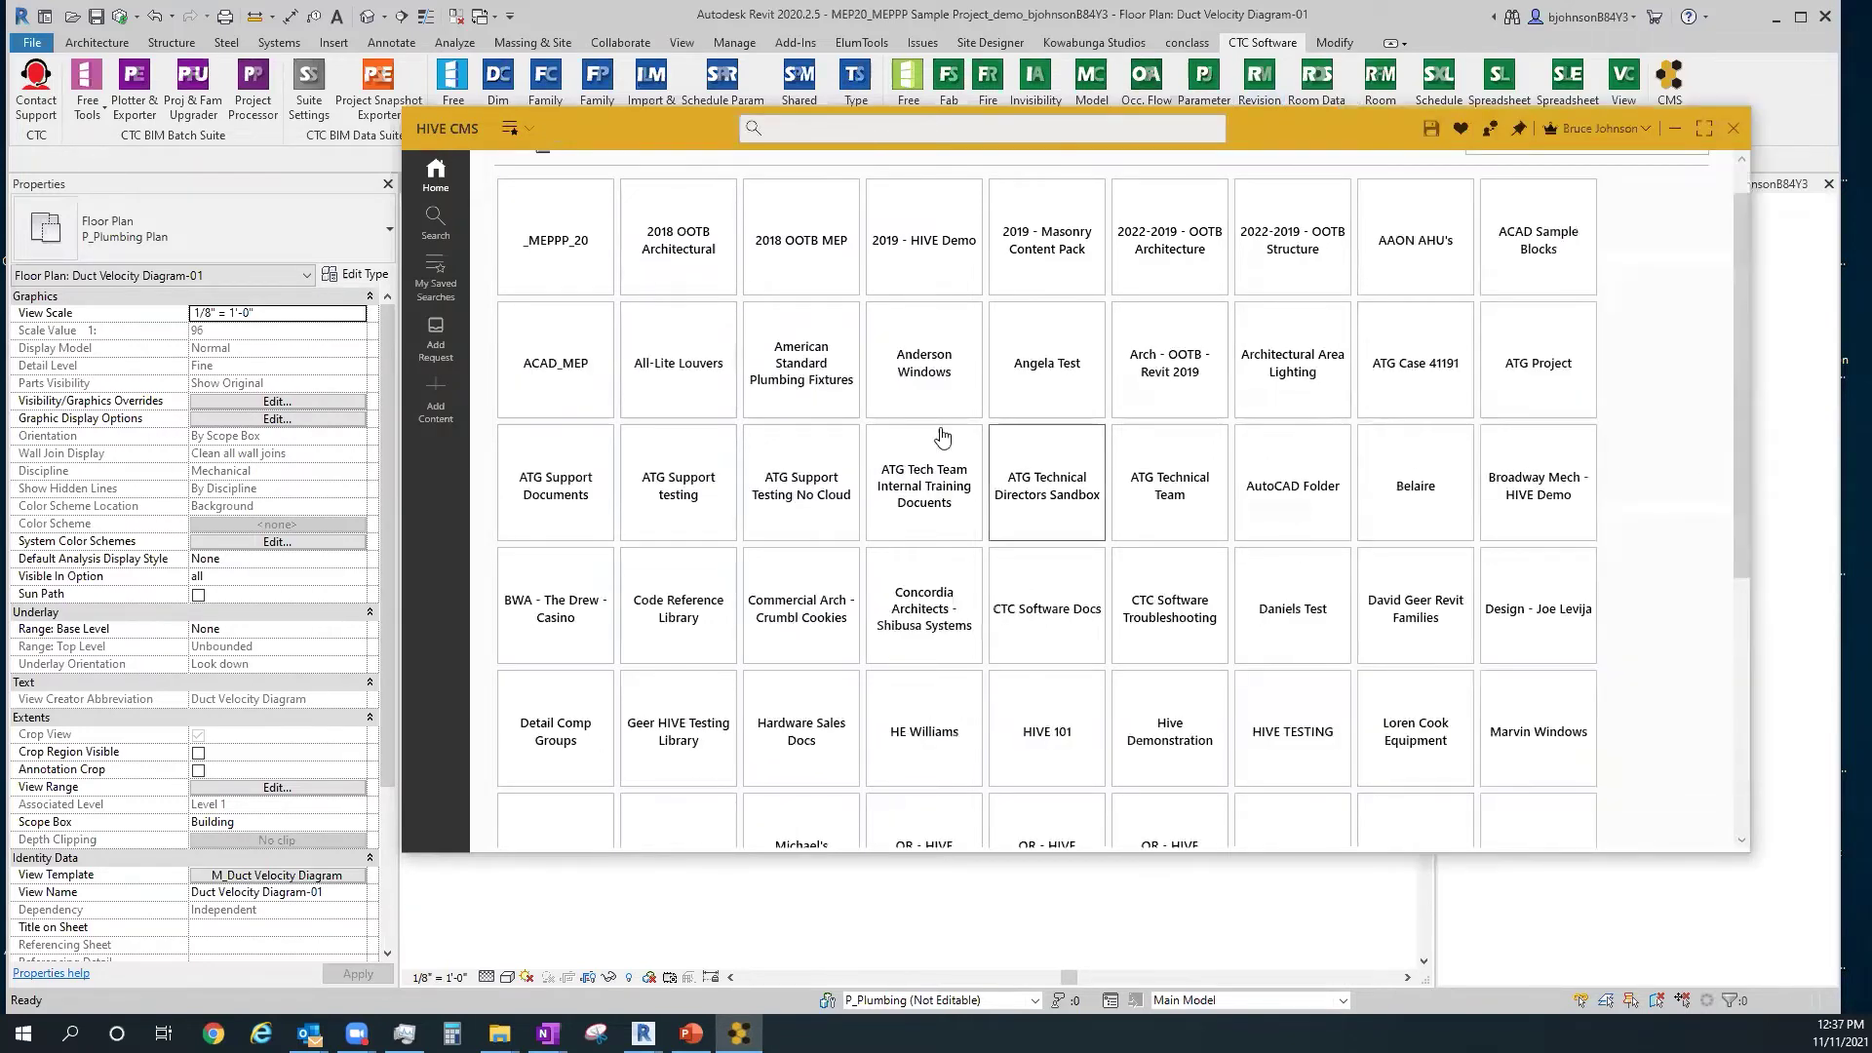
Open the 2018 OOTB MEP library and browse its Revit family thumbnails
{"action": "left_click", "coordinate": [836, 285]}
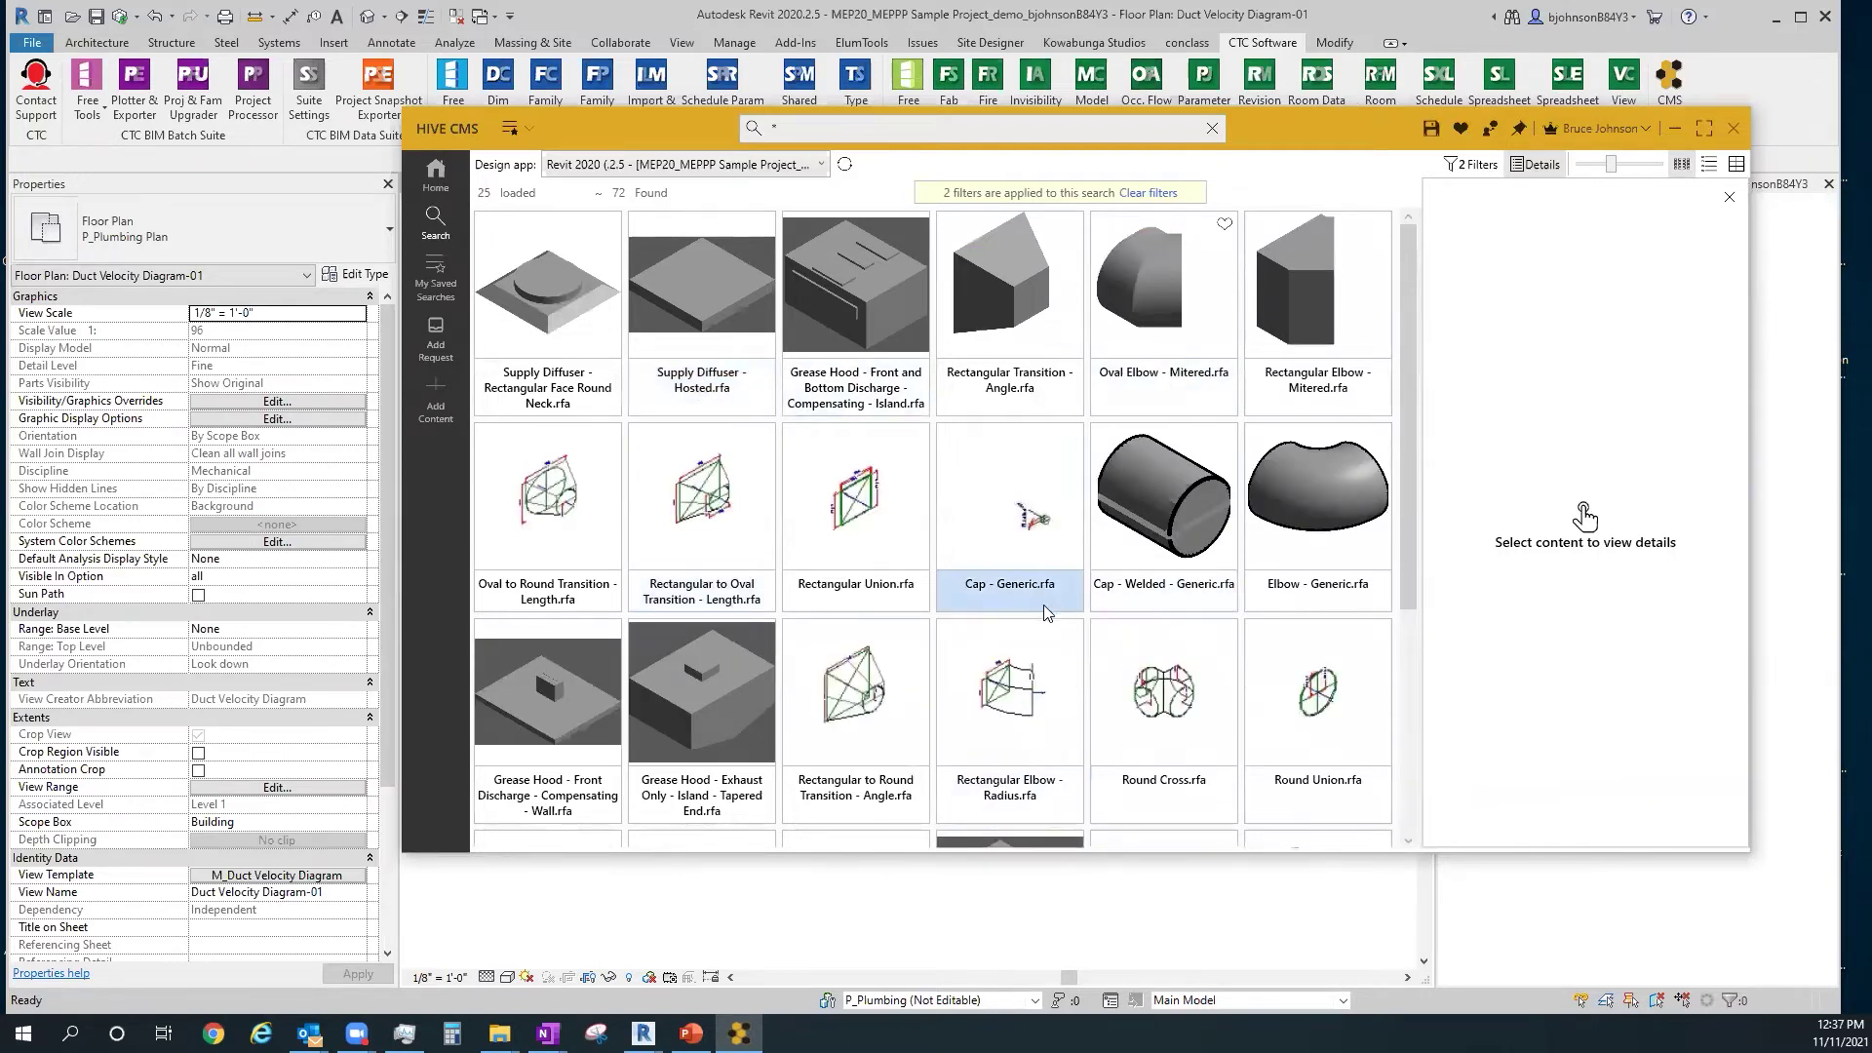
{"action": "scroll", "coordinate": [1046, 611], "scroll_direction": "down", "scroll_amount": 2}
{"action": "scroll", "coordinate": [1043, 610], "scroll_direction": "down", "scroll_amount": 2}
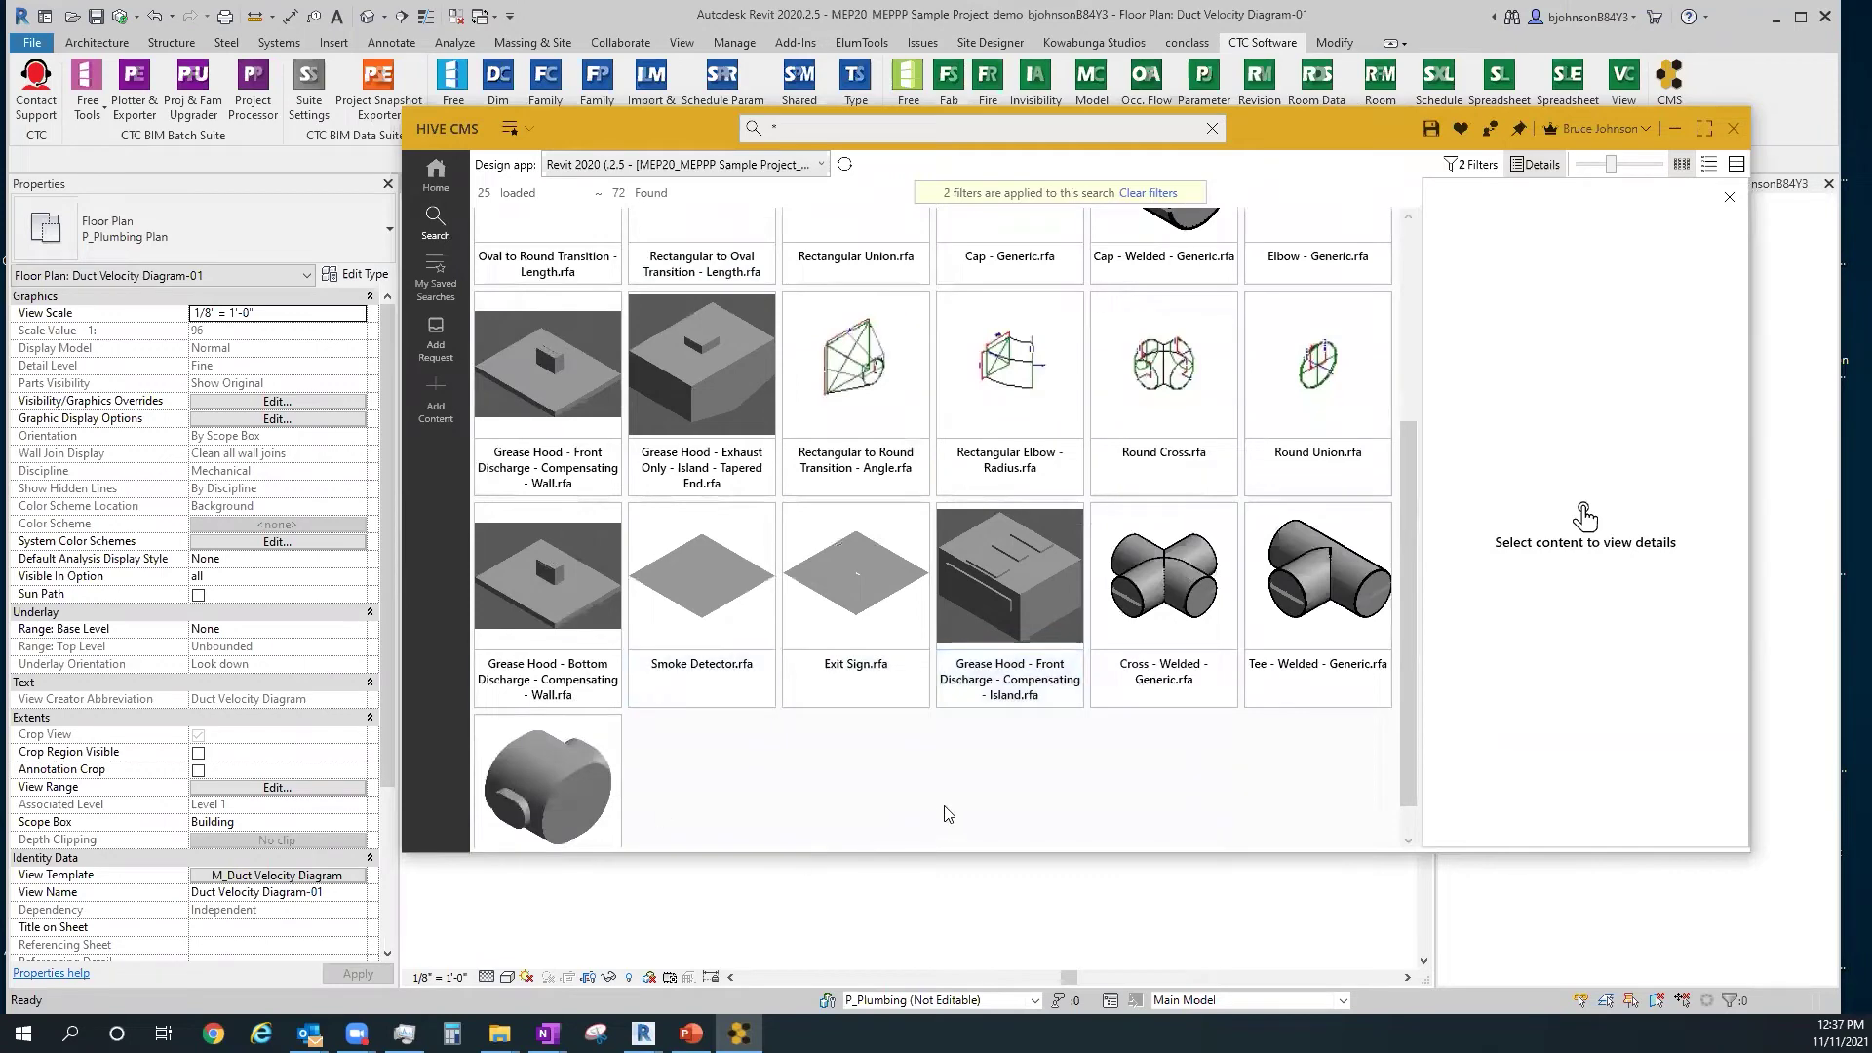
{"action": "scroll", "coordinate": [930, 789], "scroll_direction": "down", "scroll_amount": 1}
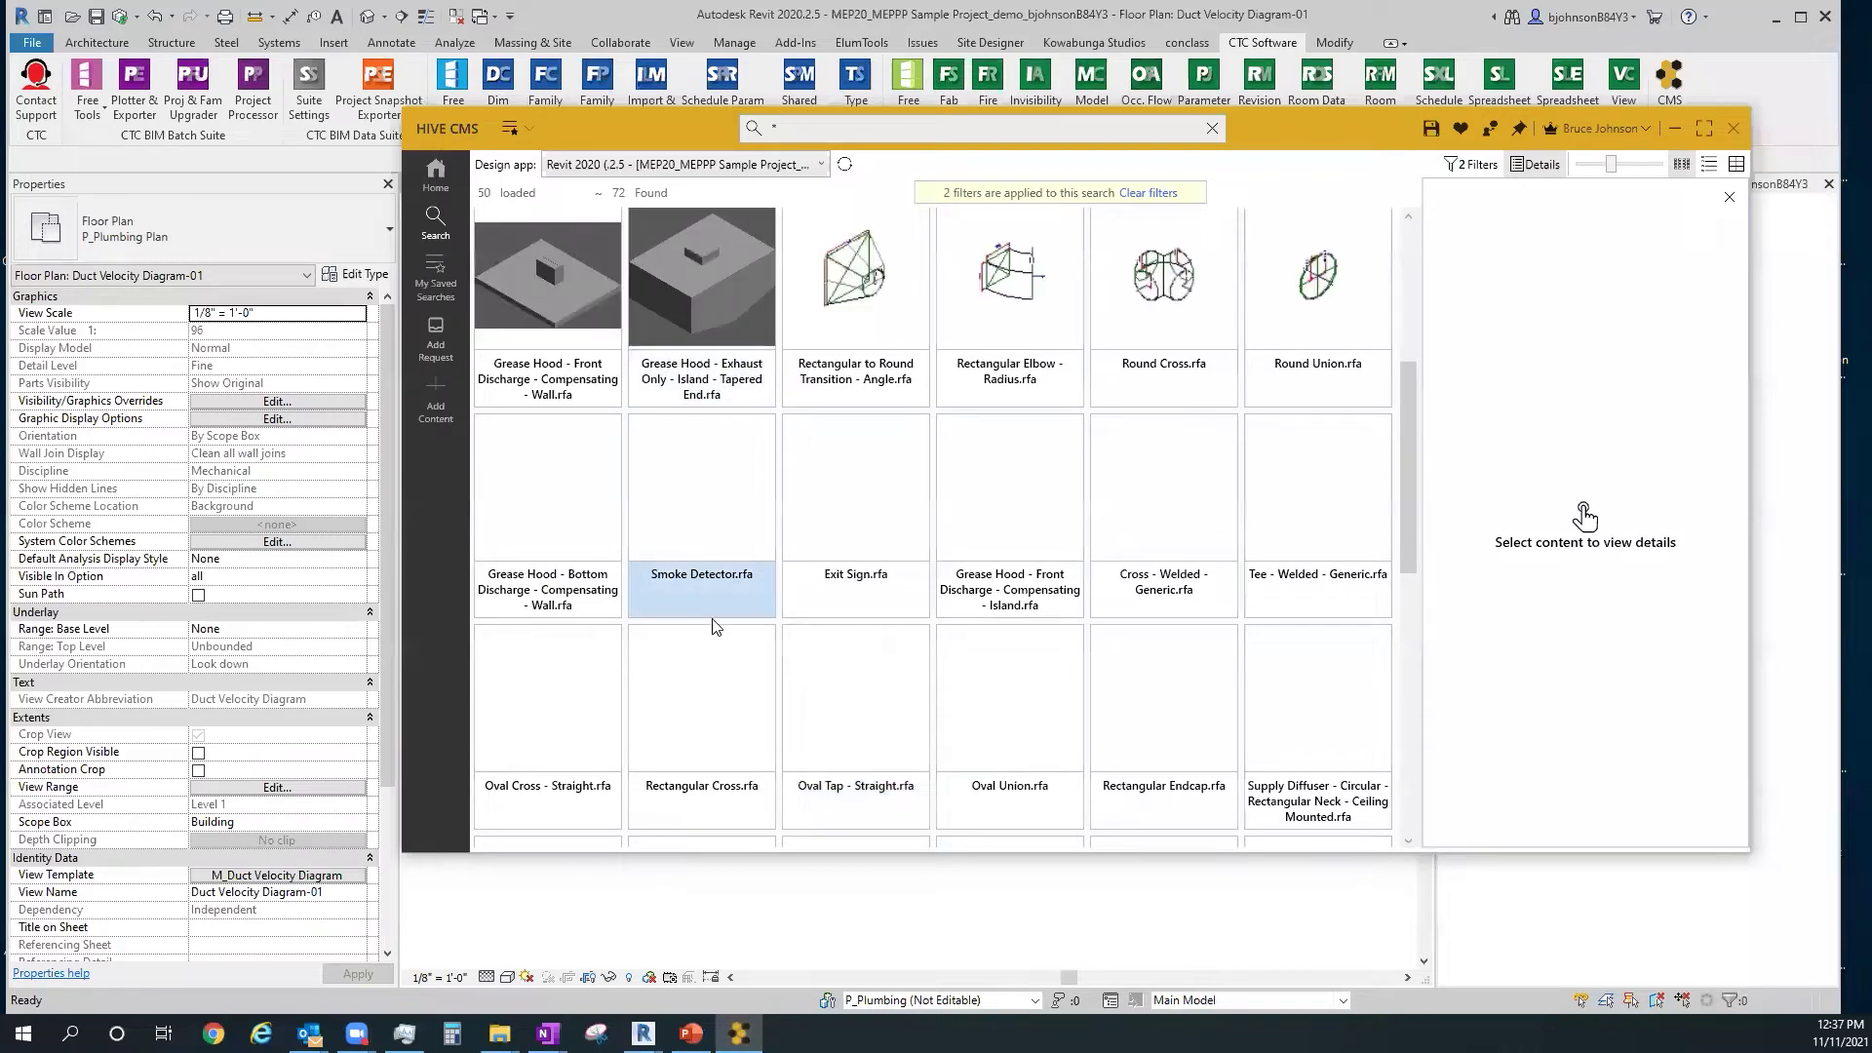
{"action": "scroll", "coordinate": [849, 703], "scroll_direction": "down", "scroll_amount": 3}
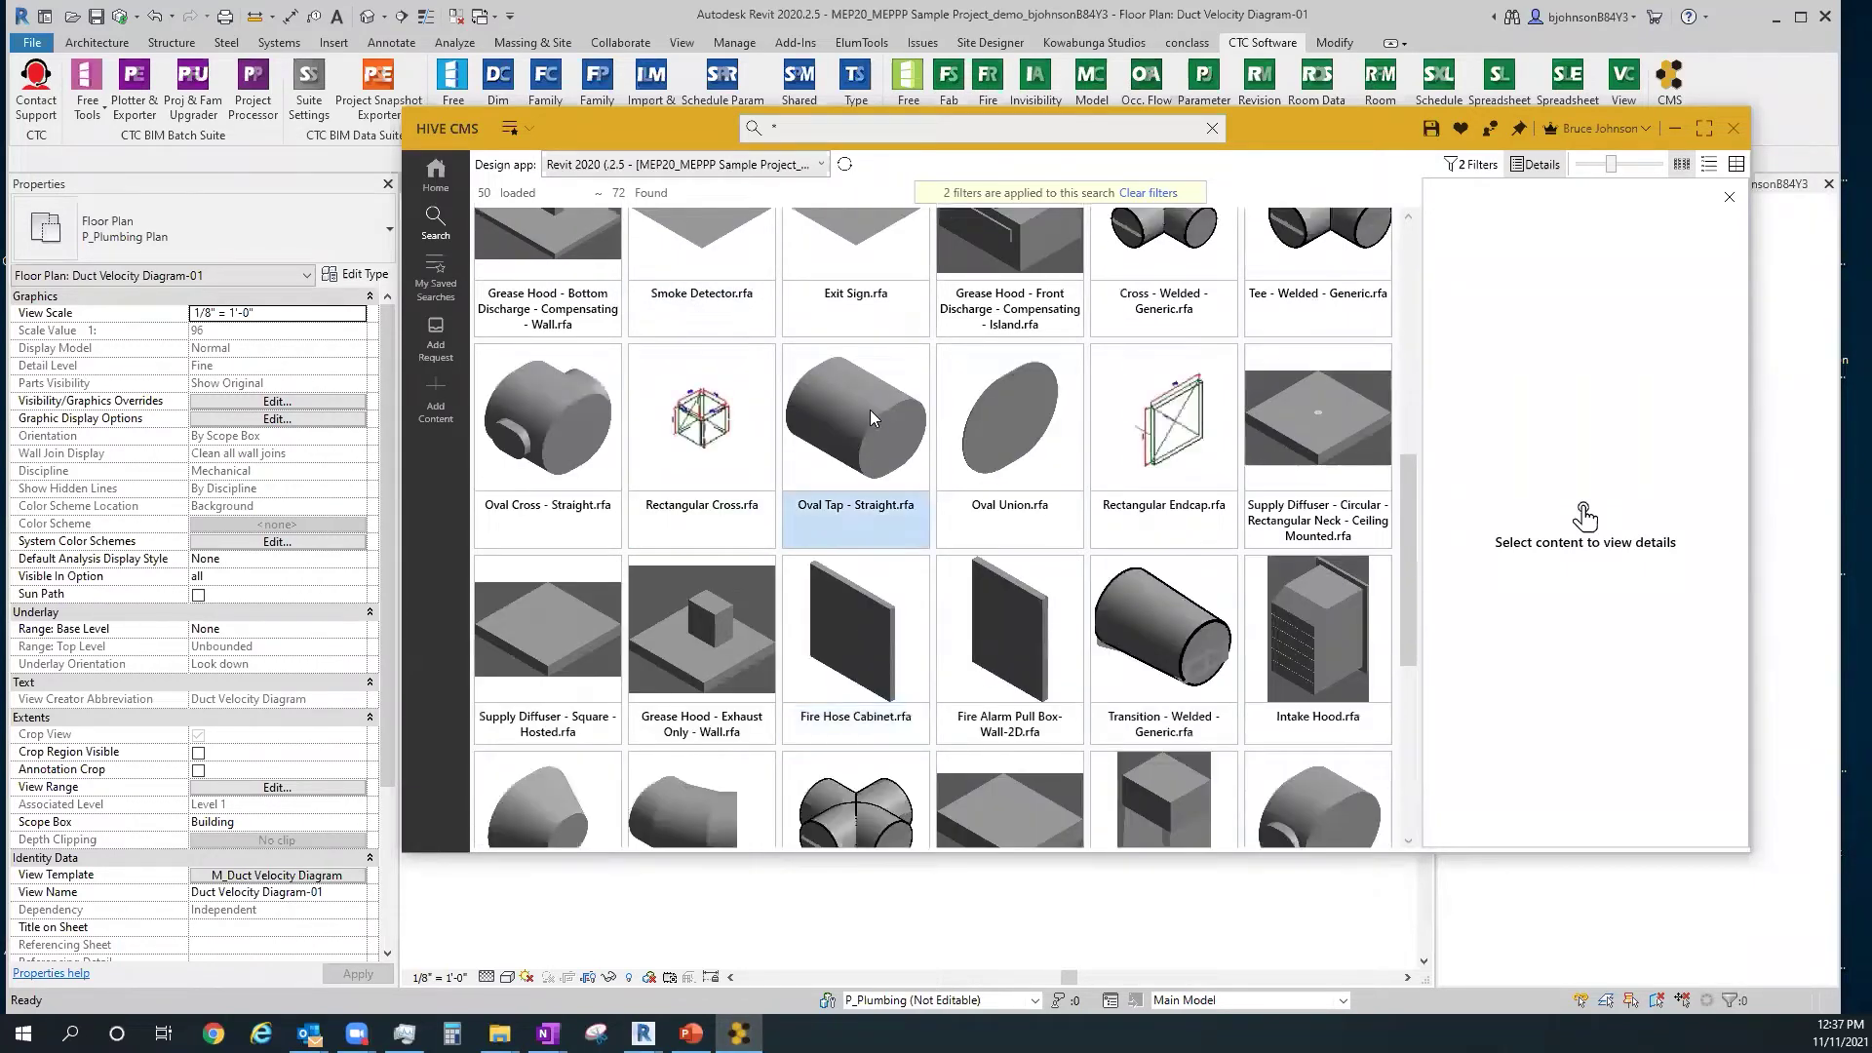
Review the content and Revit properties of Oval Tap - Straight.rfa and display the actions available for it
{"action": "left_click", "coordinate": [882, 413]}
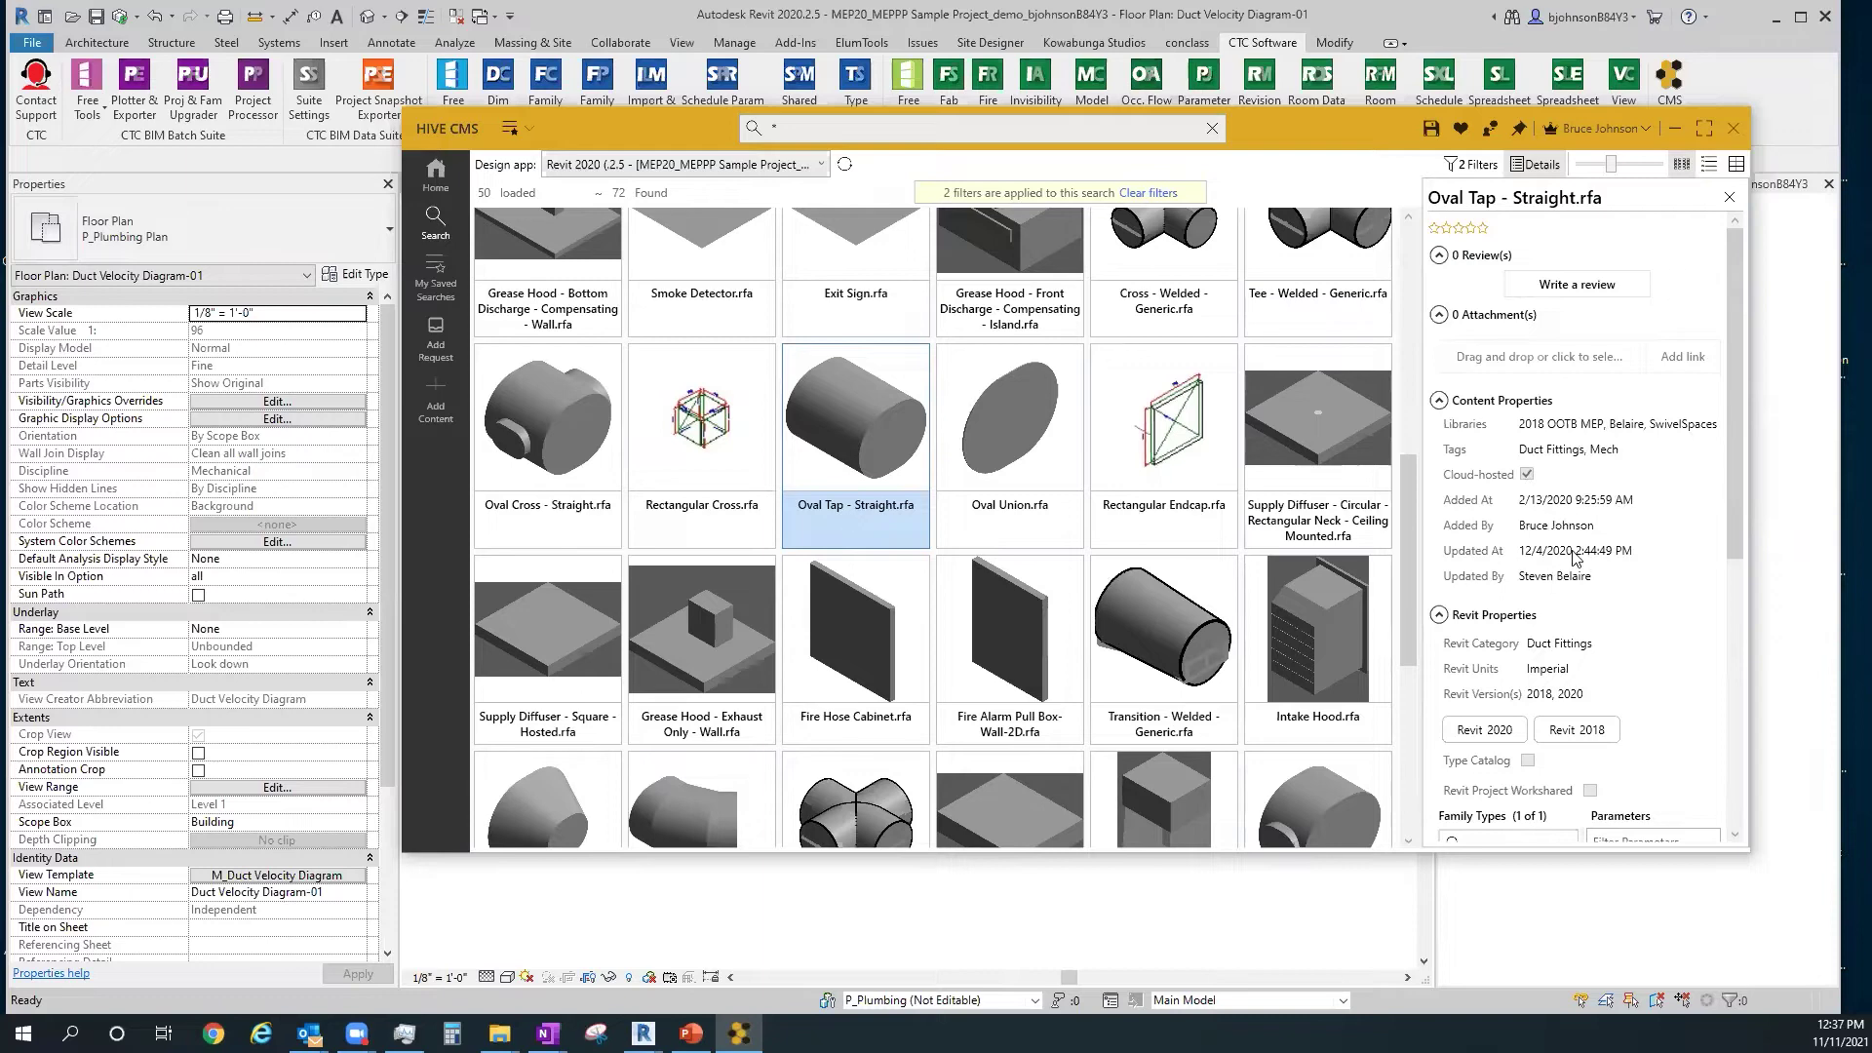
{"action": "scroll", "coordinate": [1574, 556], "scroll_direction": "down", "scroll_amount": 4}
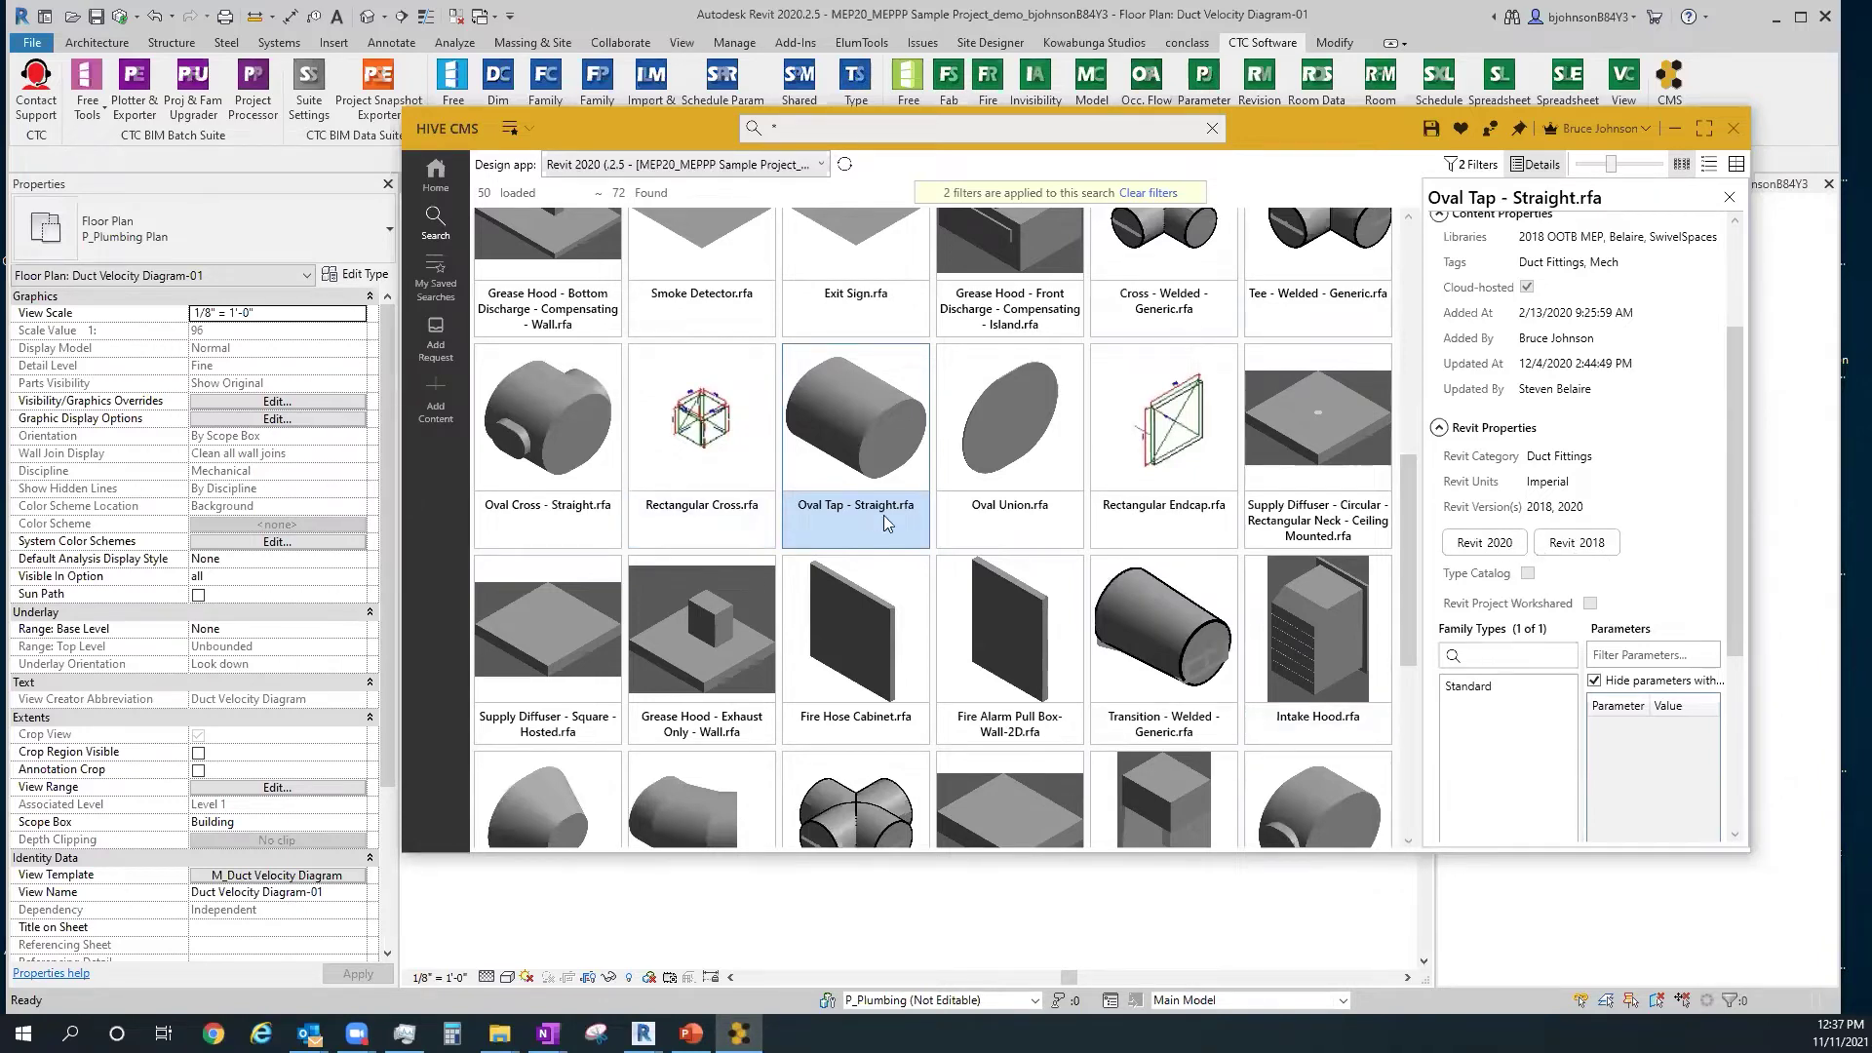
{"action": "right_click", "coordinate": [895, 457]}
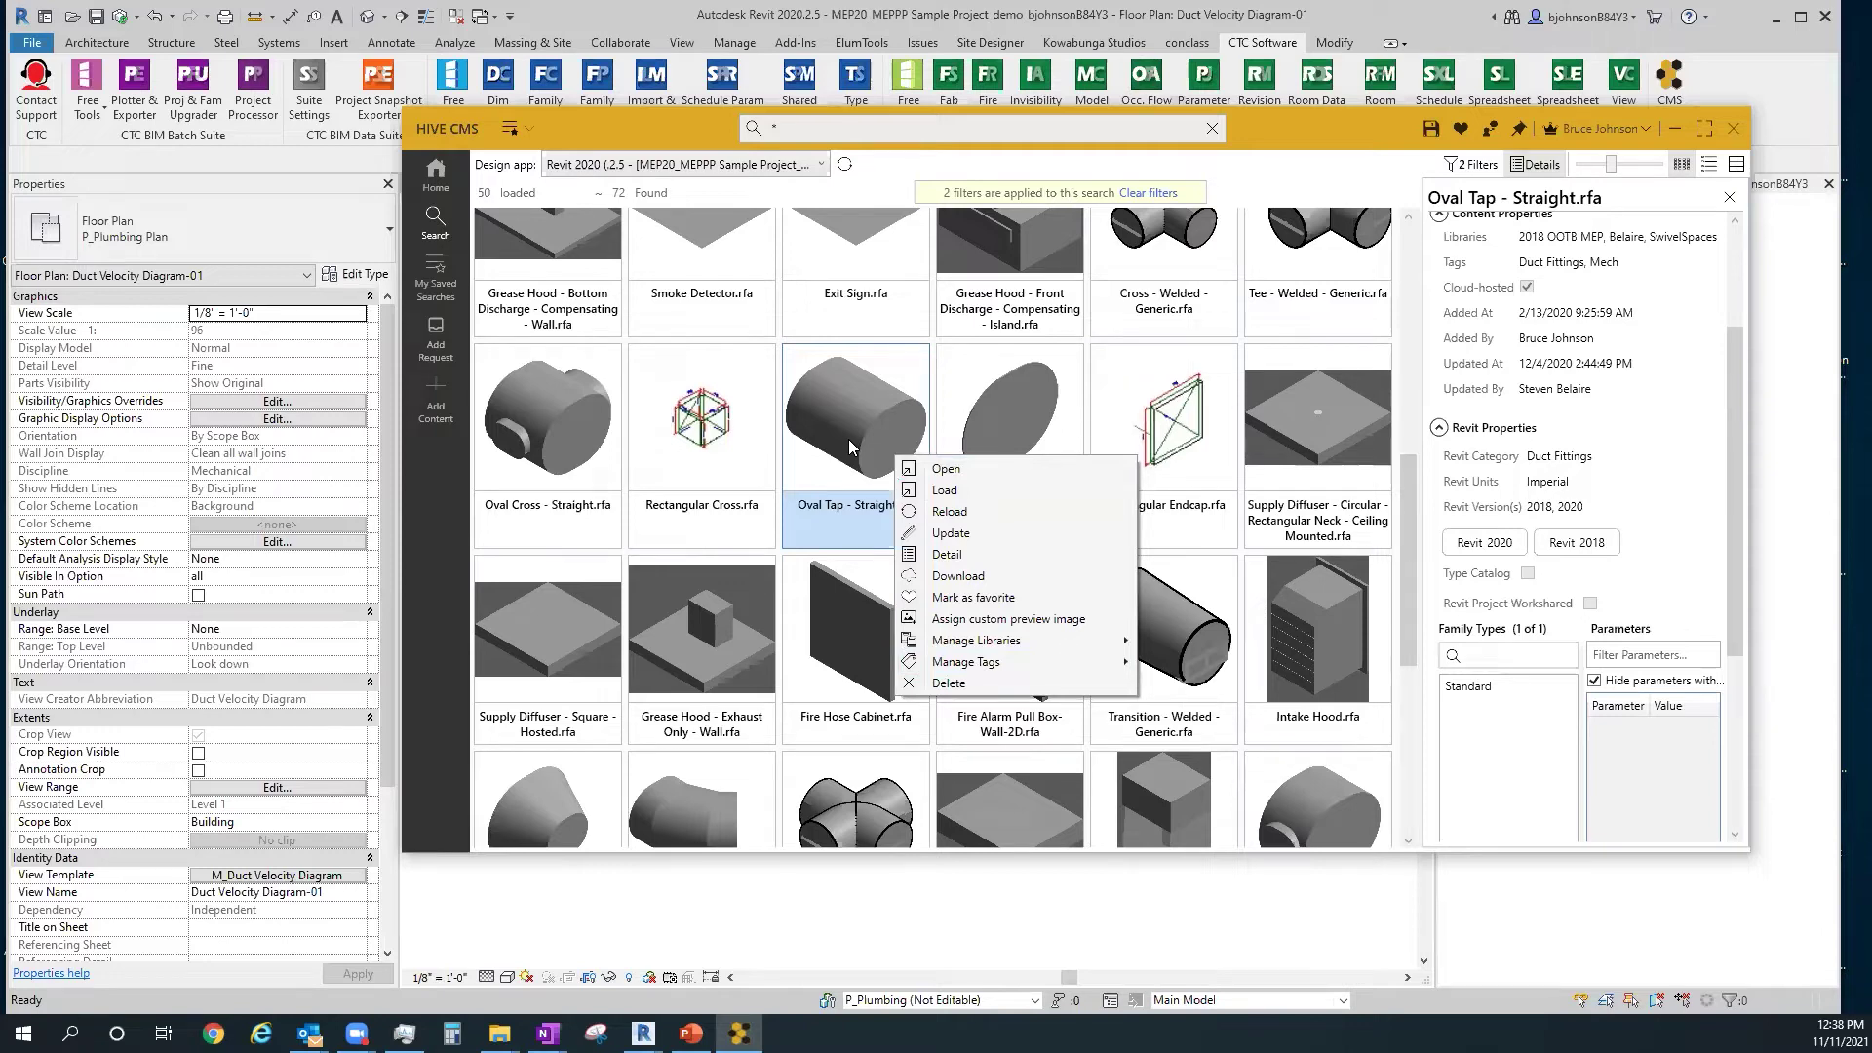
Show the details of Intake Hood.rfa, choose its 10"x16" type and turn off the option that hides parameters
{"action": "left_click", "coordinate": [1341, 686]}
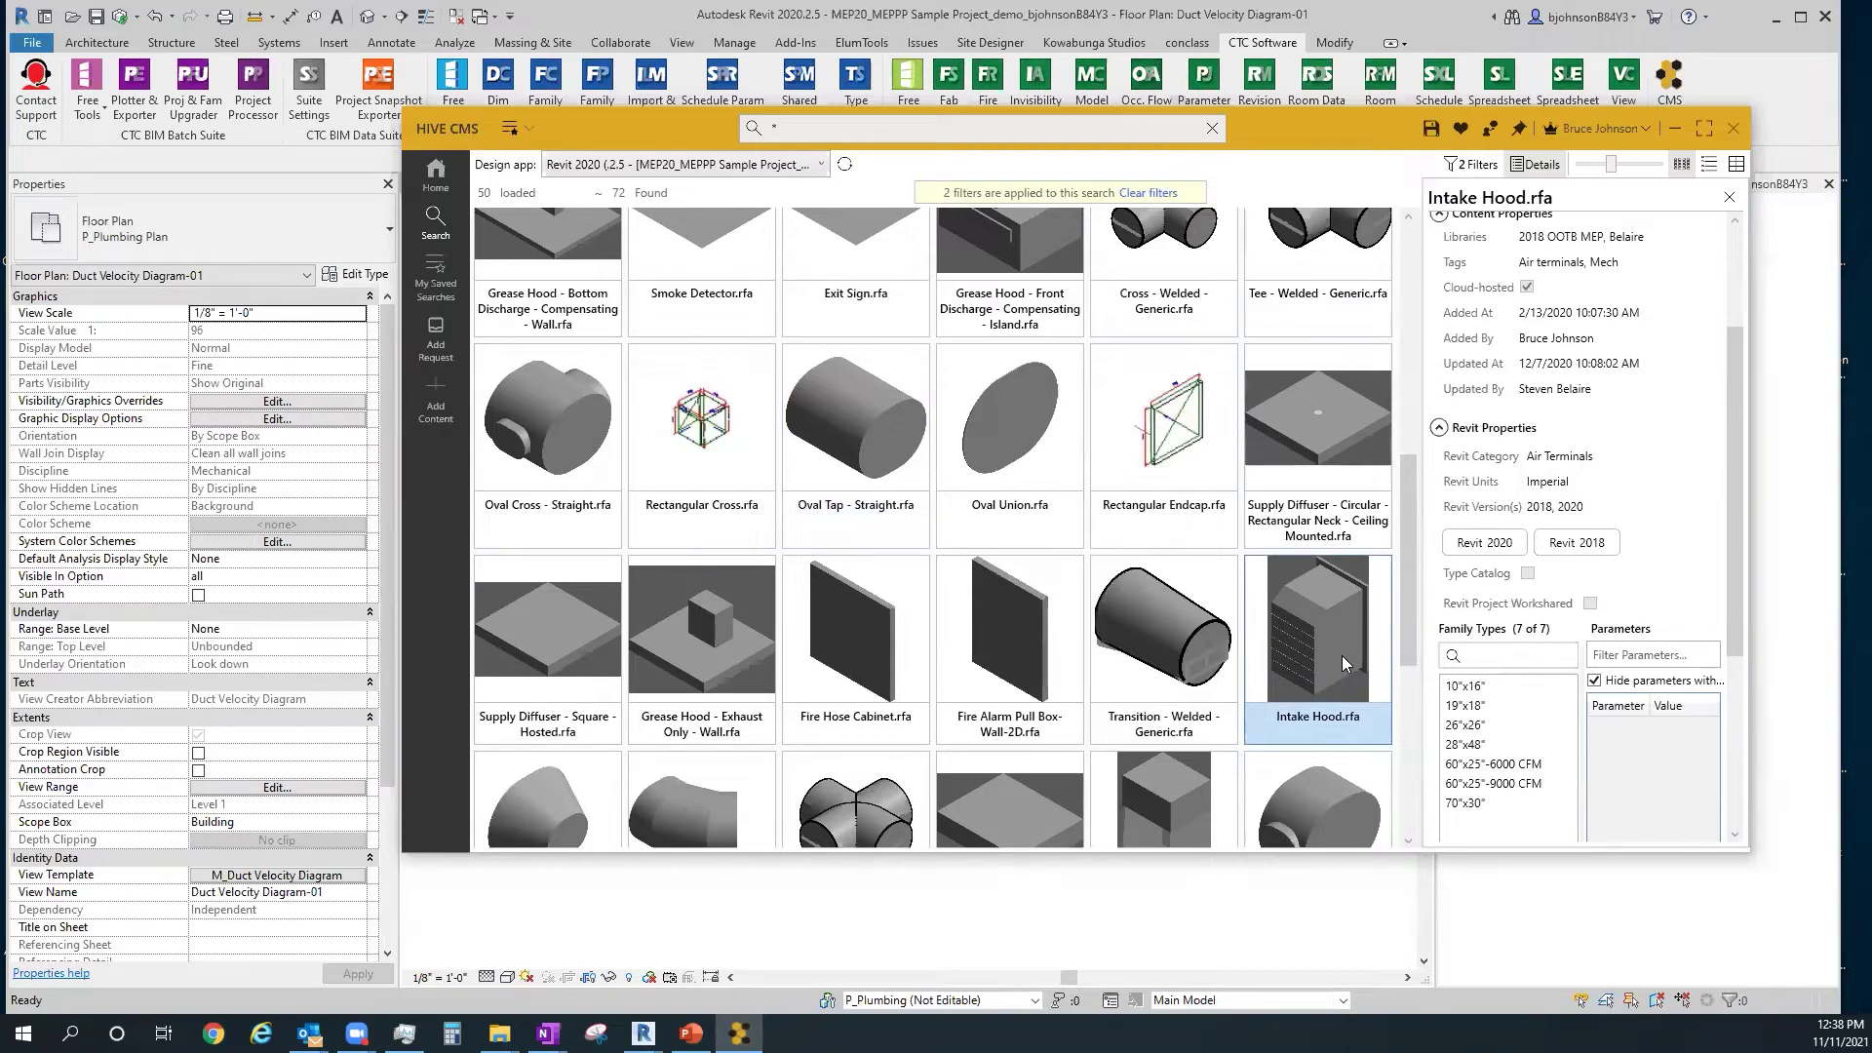
{"action": "left_click", "coordinate": [1464, 686]}
{"action": "scroll", "coordinate": [1628, 737], "scroll_direction": "down", "scroll_amount": 3}
{"action": "left_click", "coordinate": [1595, 541]}
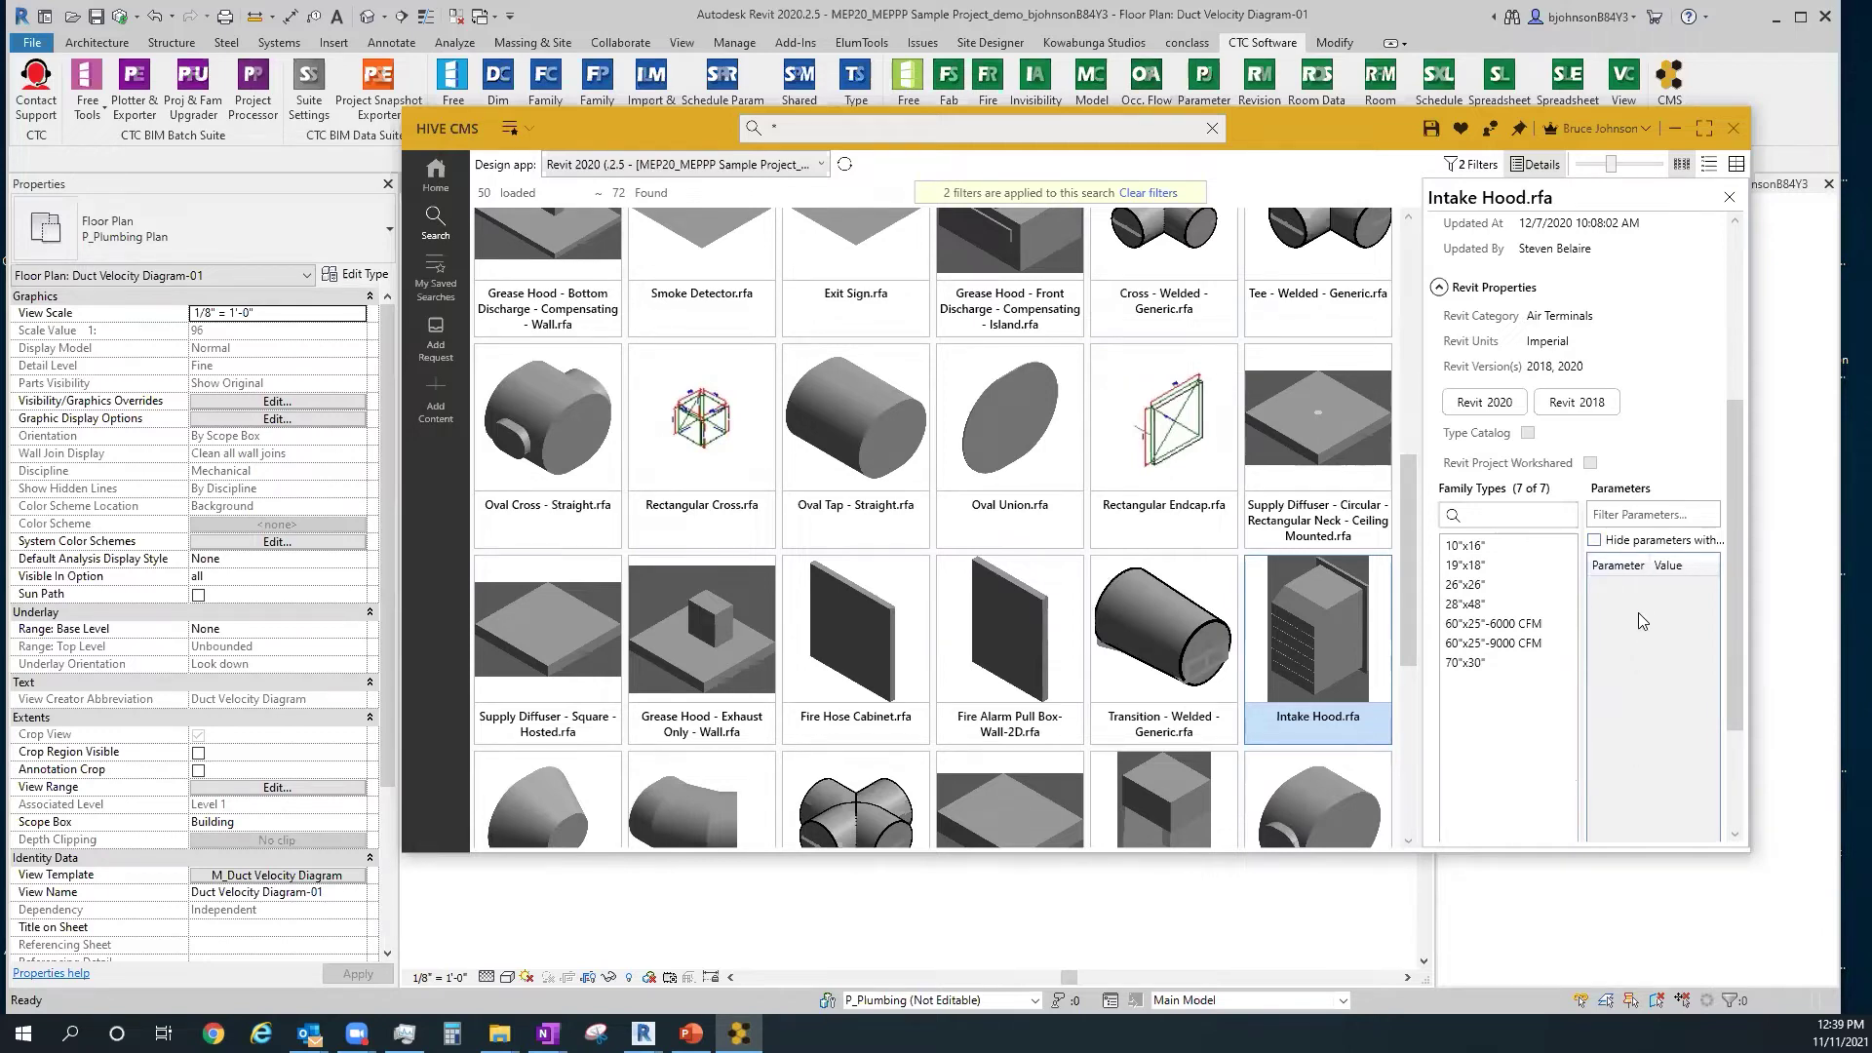
Browse the library content and available tag filters, and show the details of Grease Hood - Front and Bottom Discharge - Compensating - Island.rfa
{"action": "scroll", "coordinate": [920, 632], "scroll_direction": "down", "scroll_amount": 5}
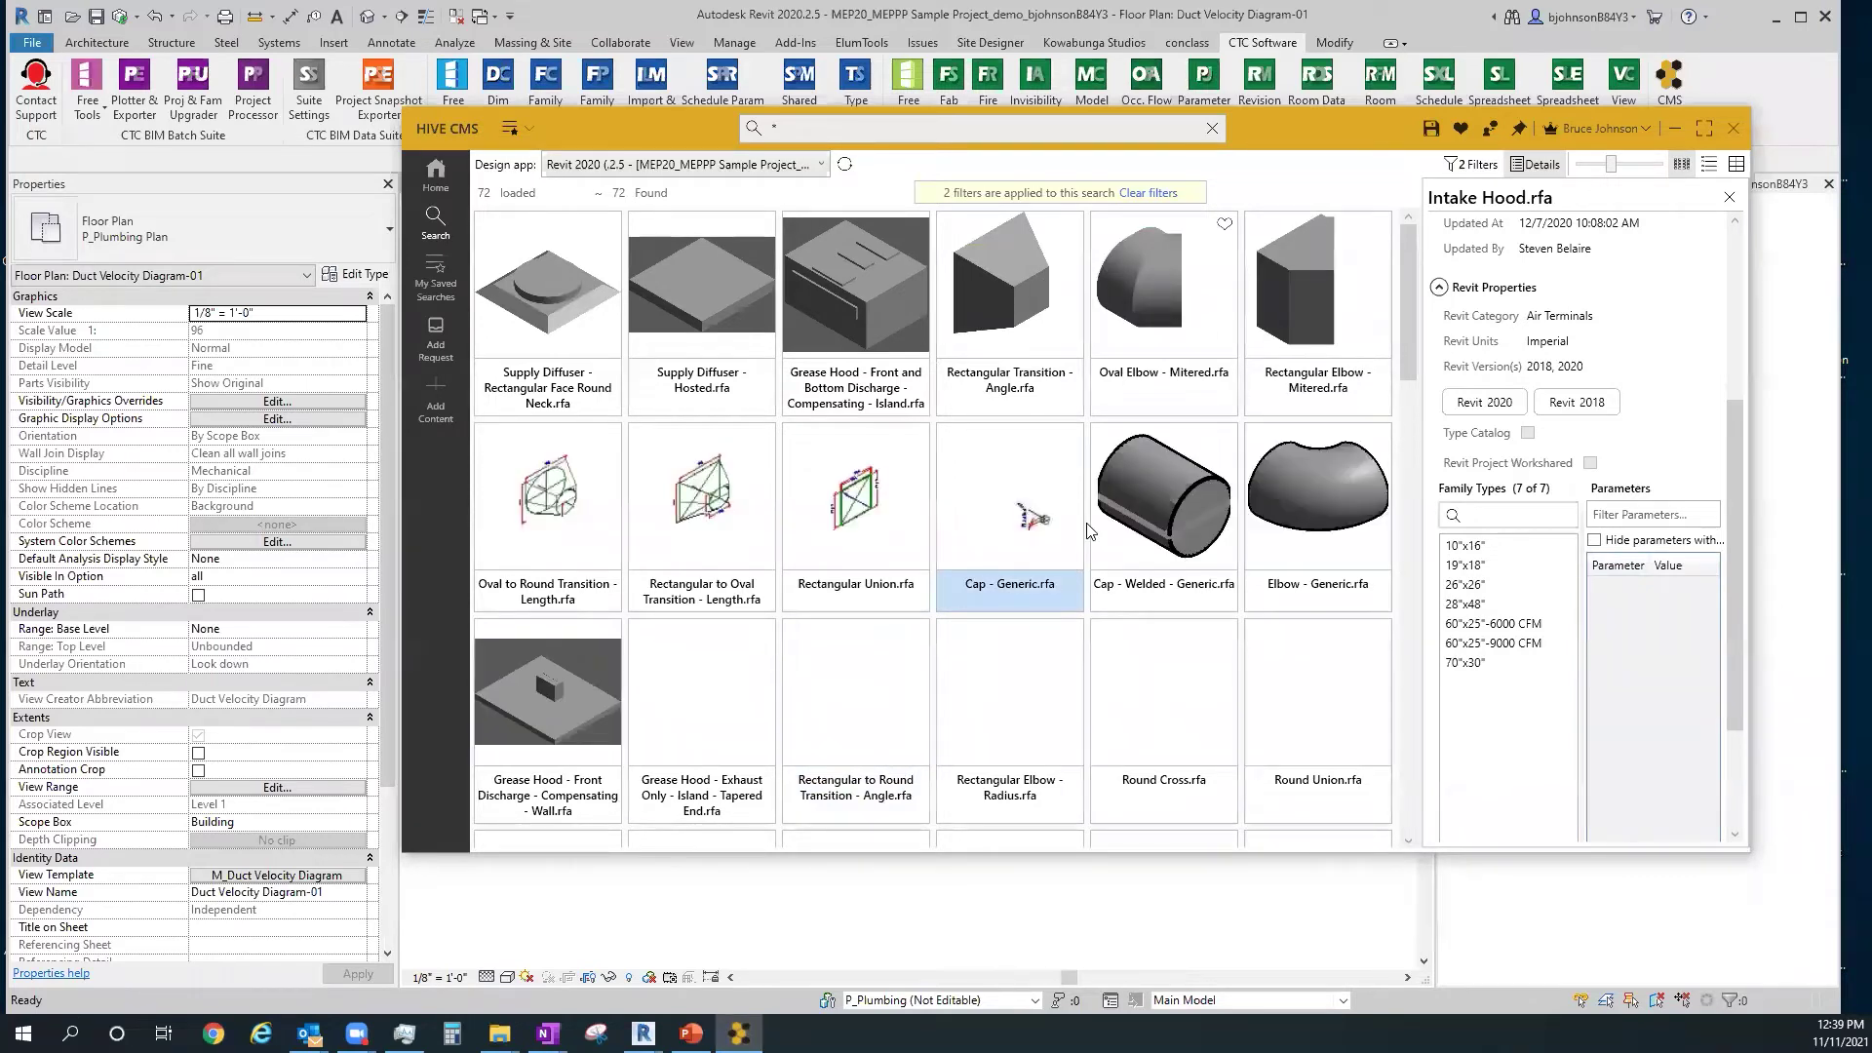
{"action": "left_click", "coordinate": [1480, 167]}
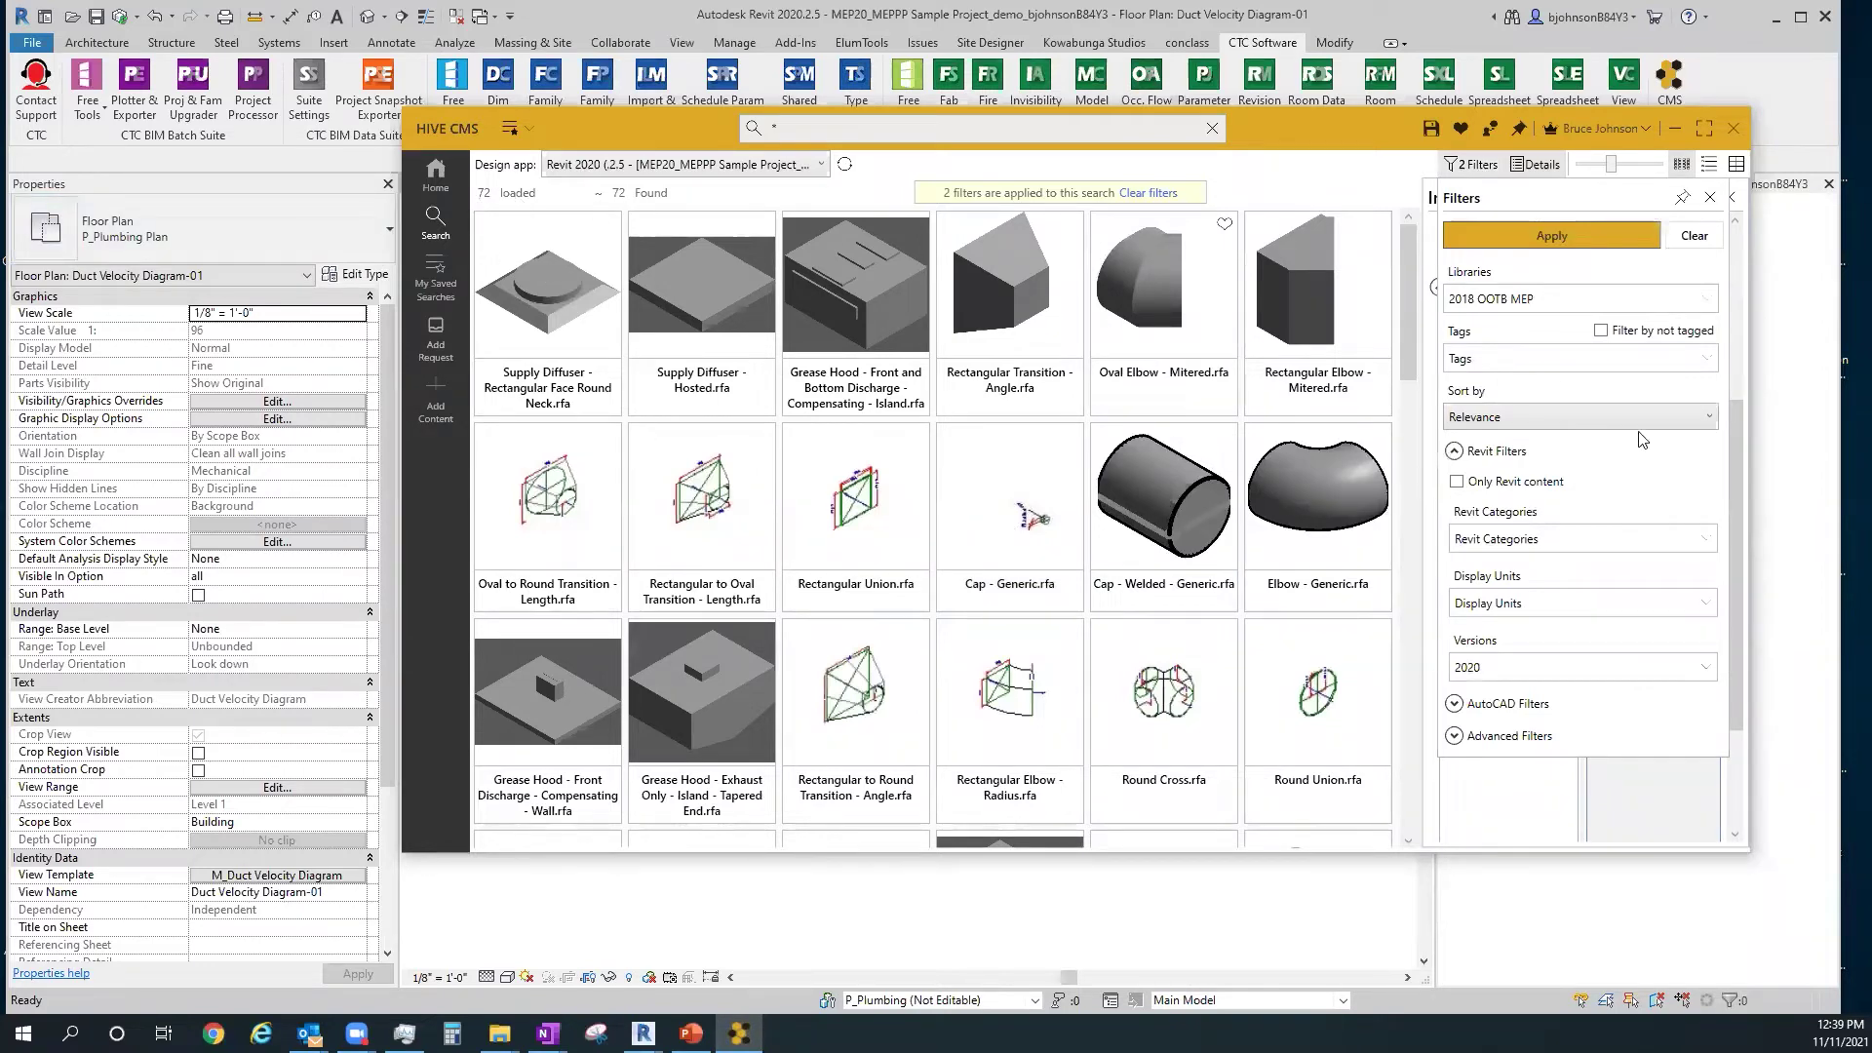
{"action": "left_click", "coordinate": [1527, 369]}
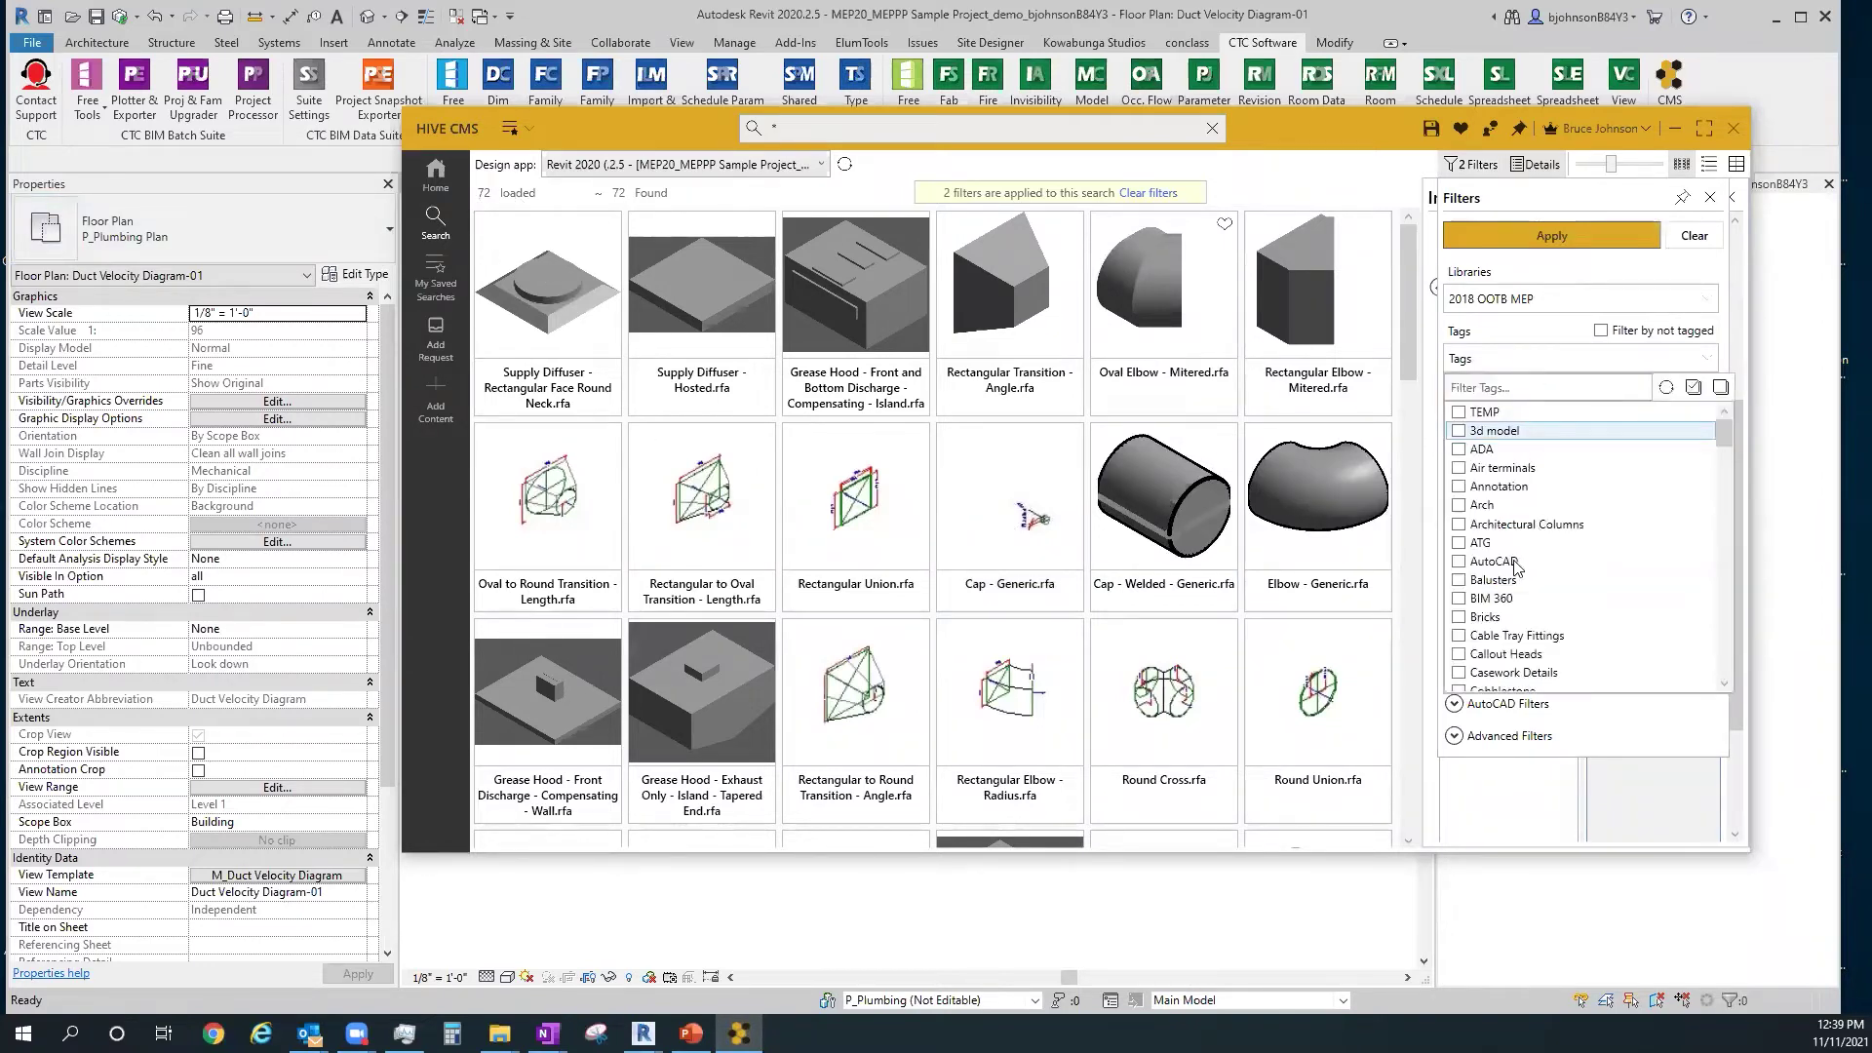
{"action": "left_click", "coordinate": [905, 305]}
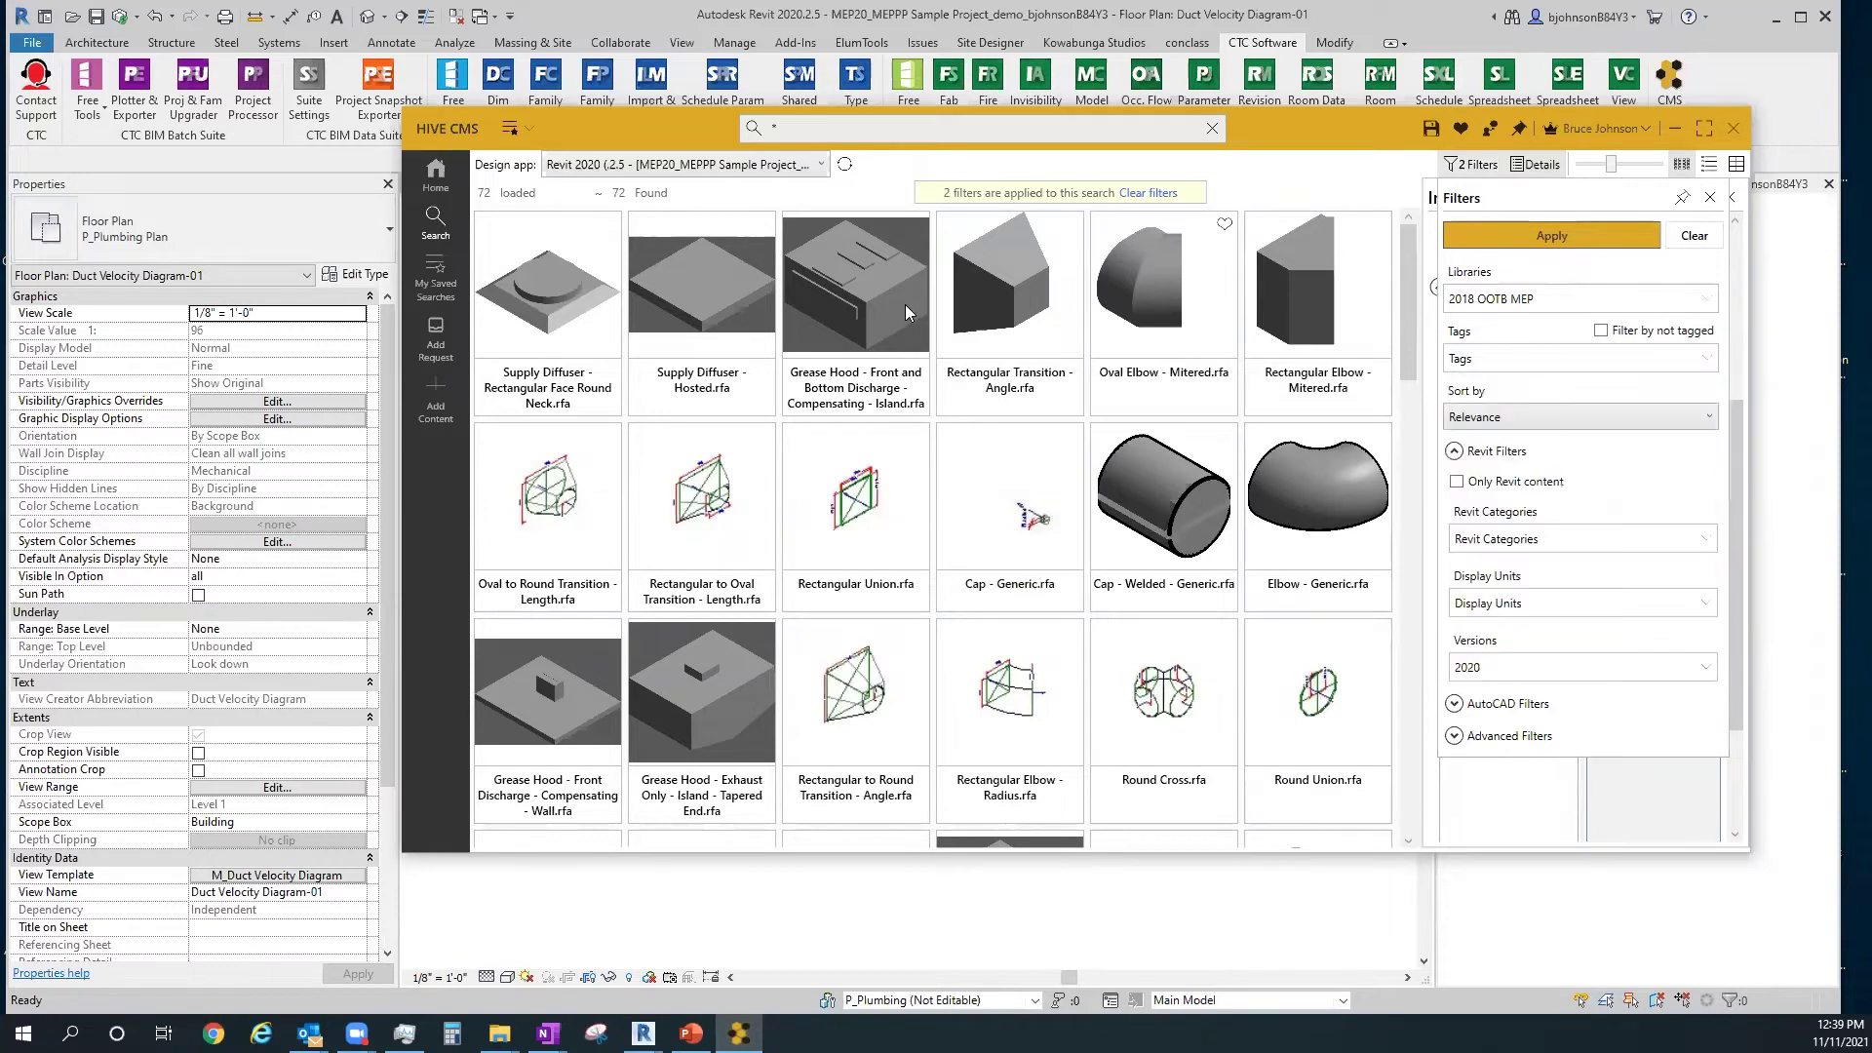
{"action": "left_click", "coordinate": [899, 304]}
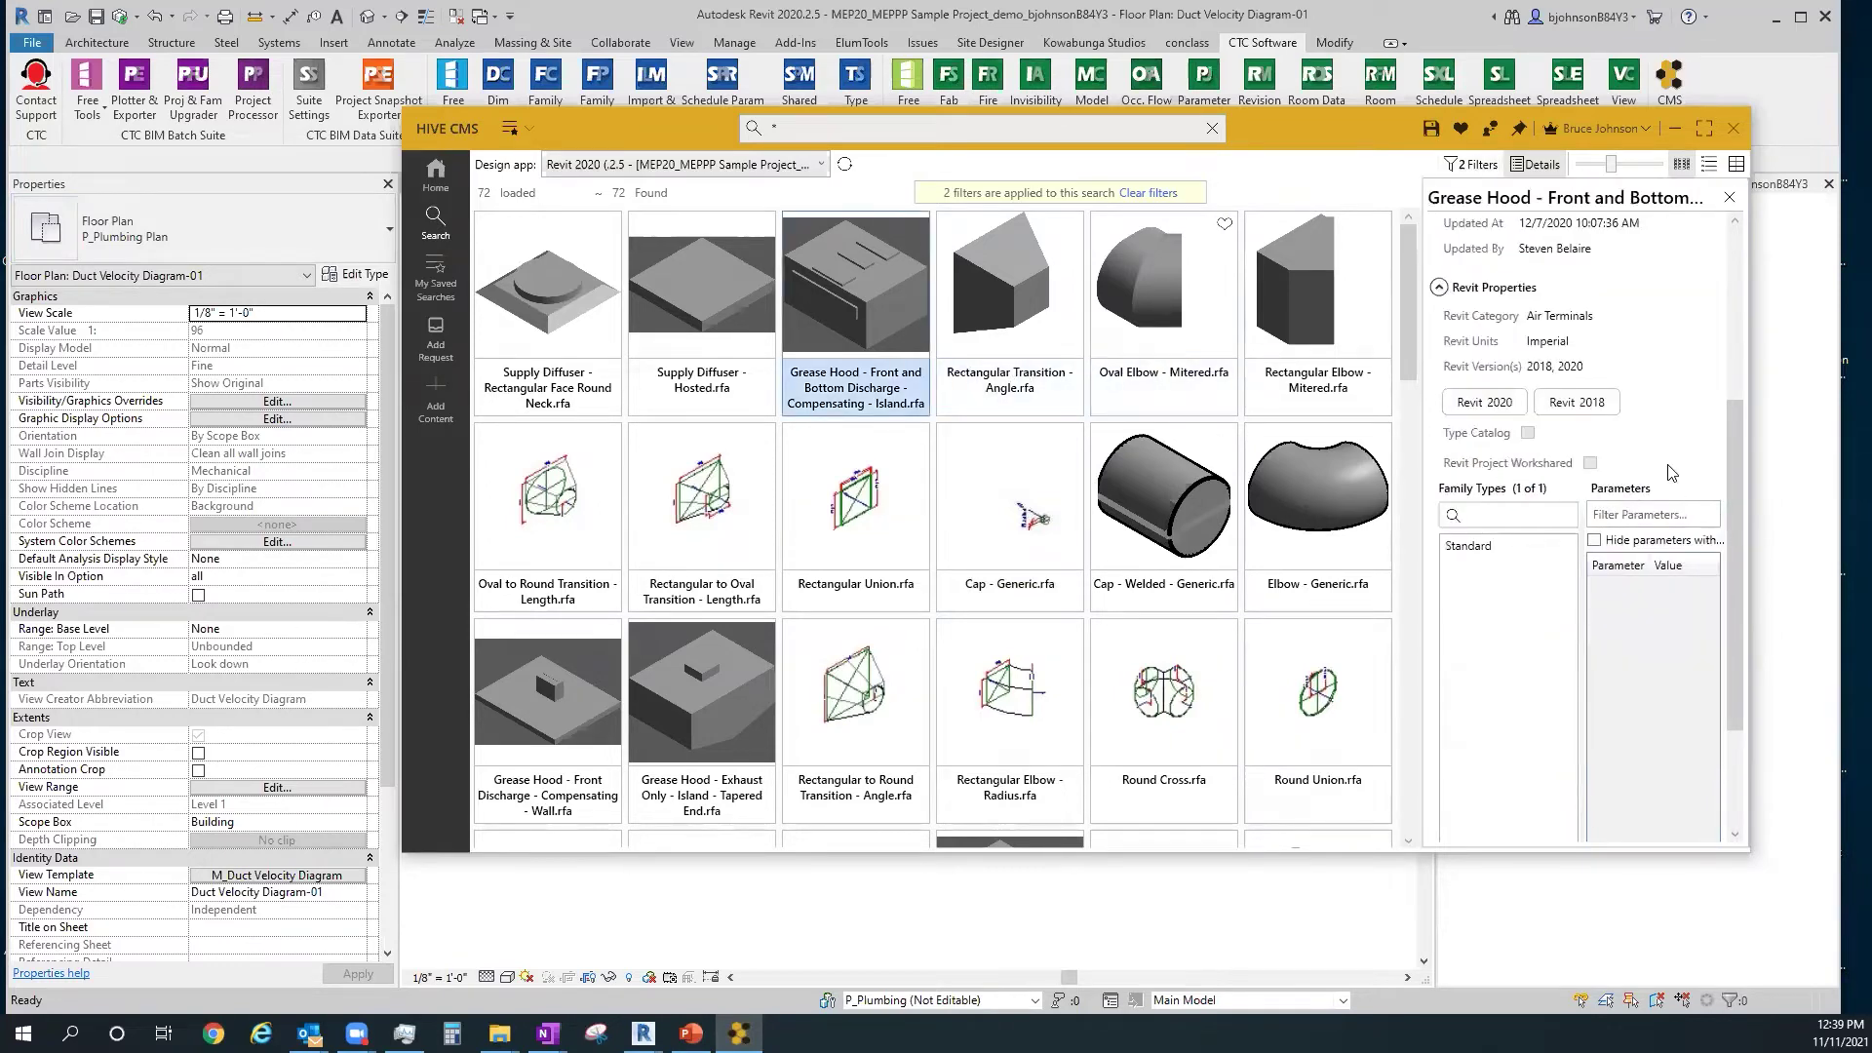
Set the Tags filter of the content search to Industrial
{"action": "left_click", "coordinate": [1474, 164]}
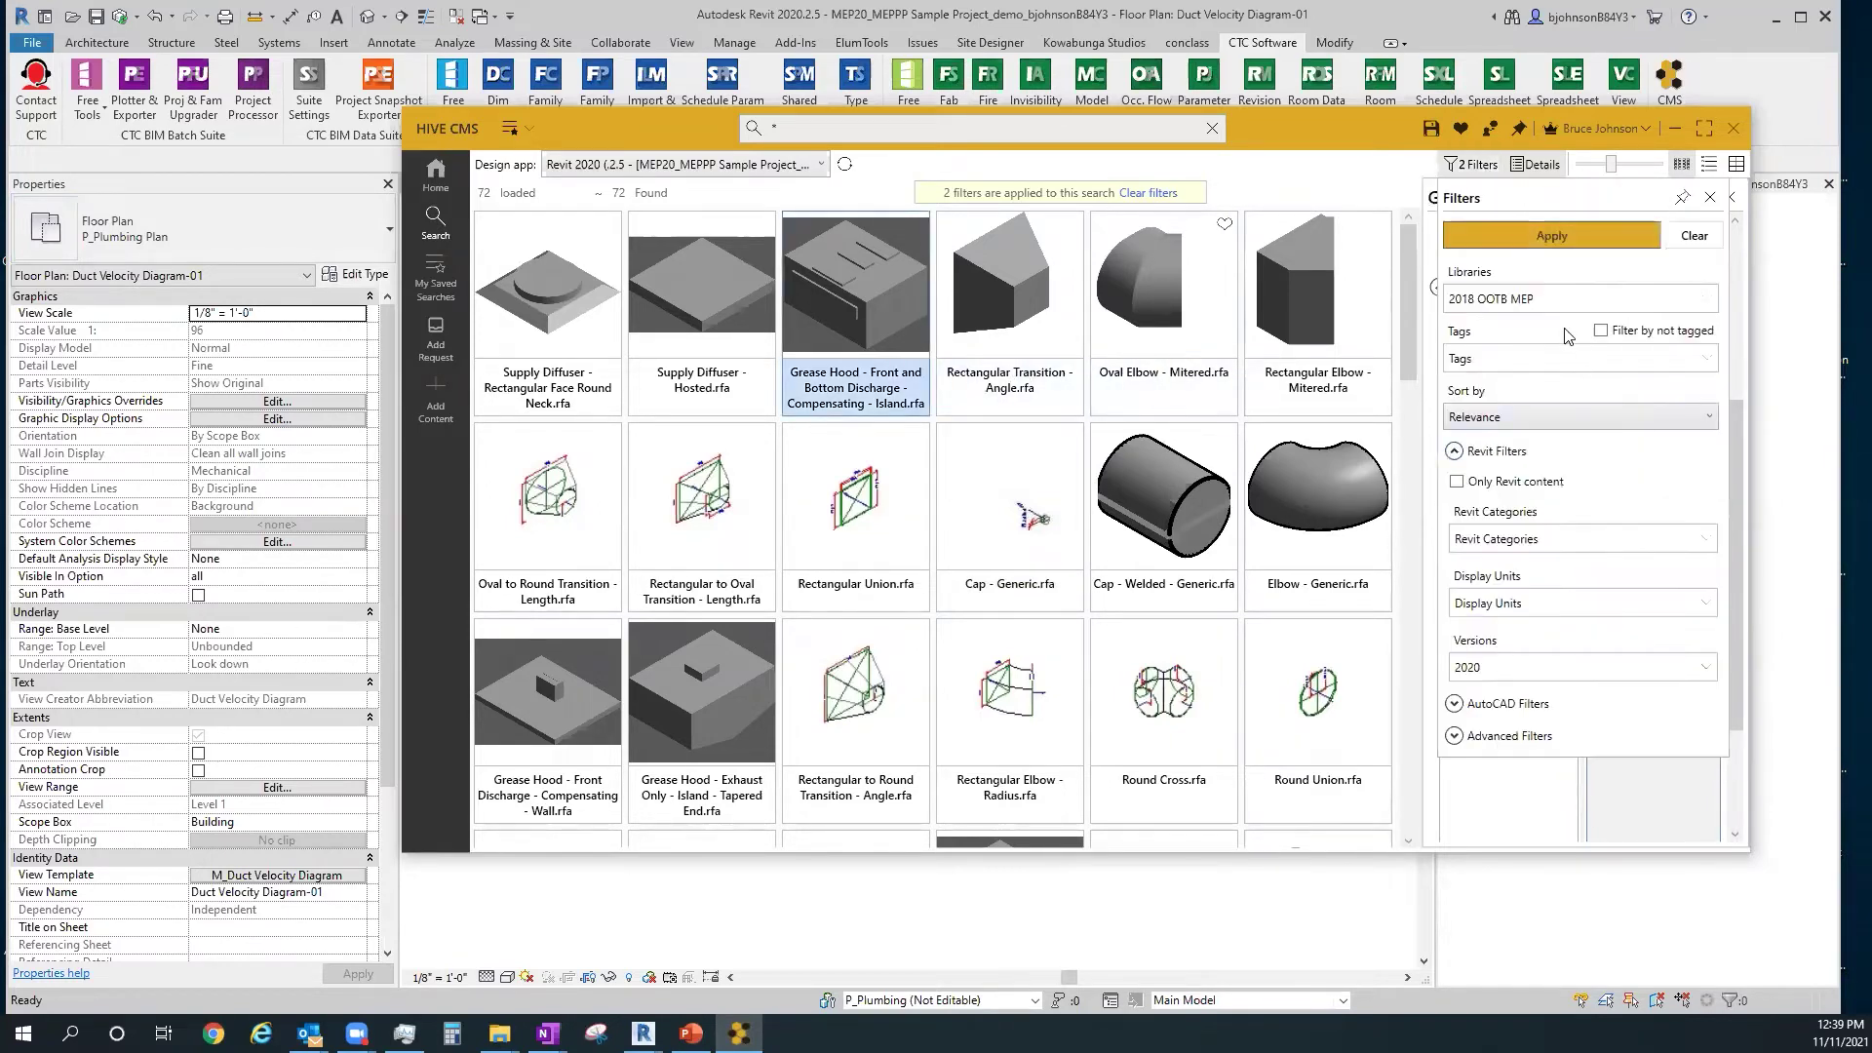
{"action": "left_click", "coordinate": [1560, 358]}
{"action": "scroll", "coordinate": [1564, 592], "scroll_direction": "down", "scroll_amount": 12}
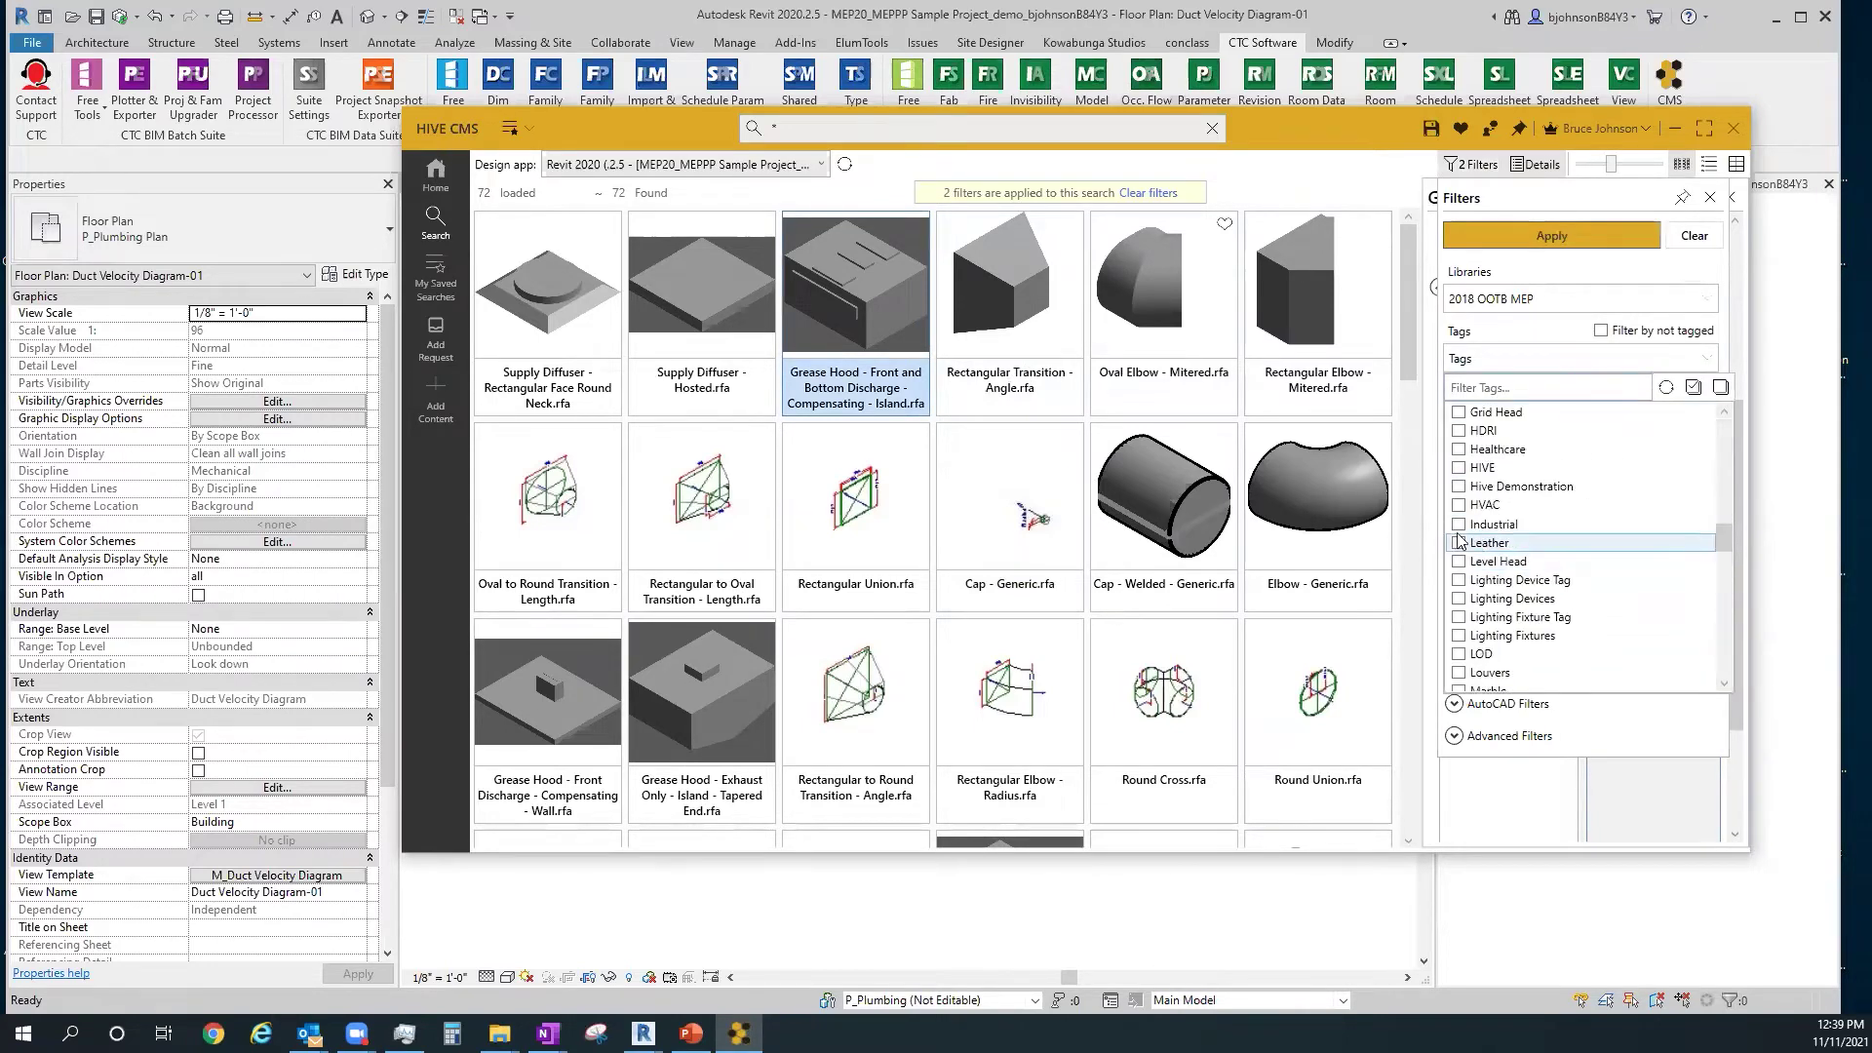
{"action": "left_click", "coordinate": [1480, 524]}
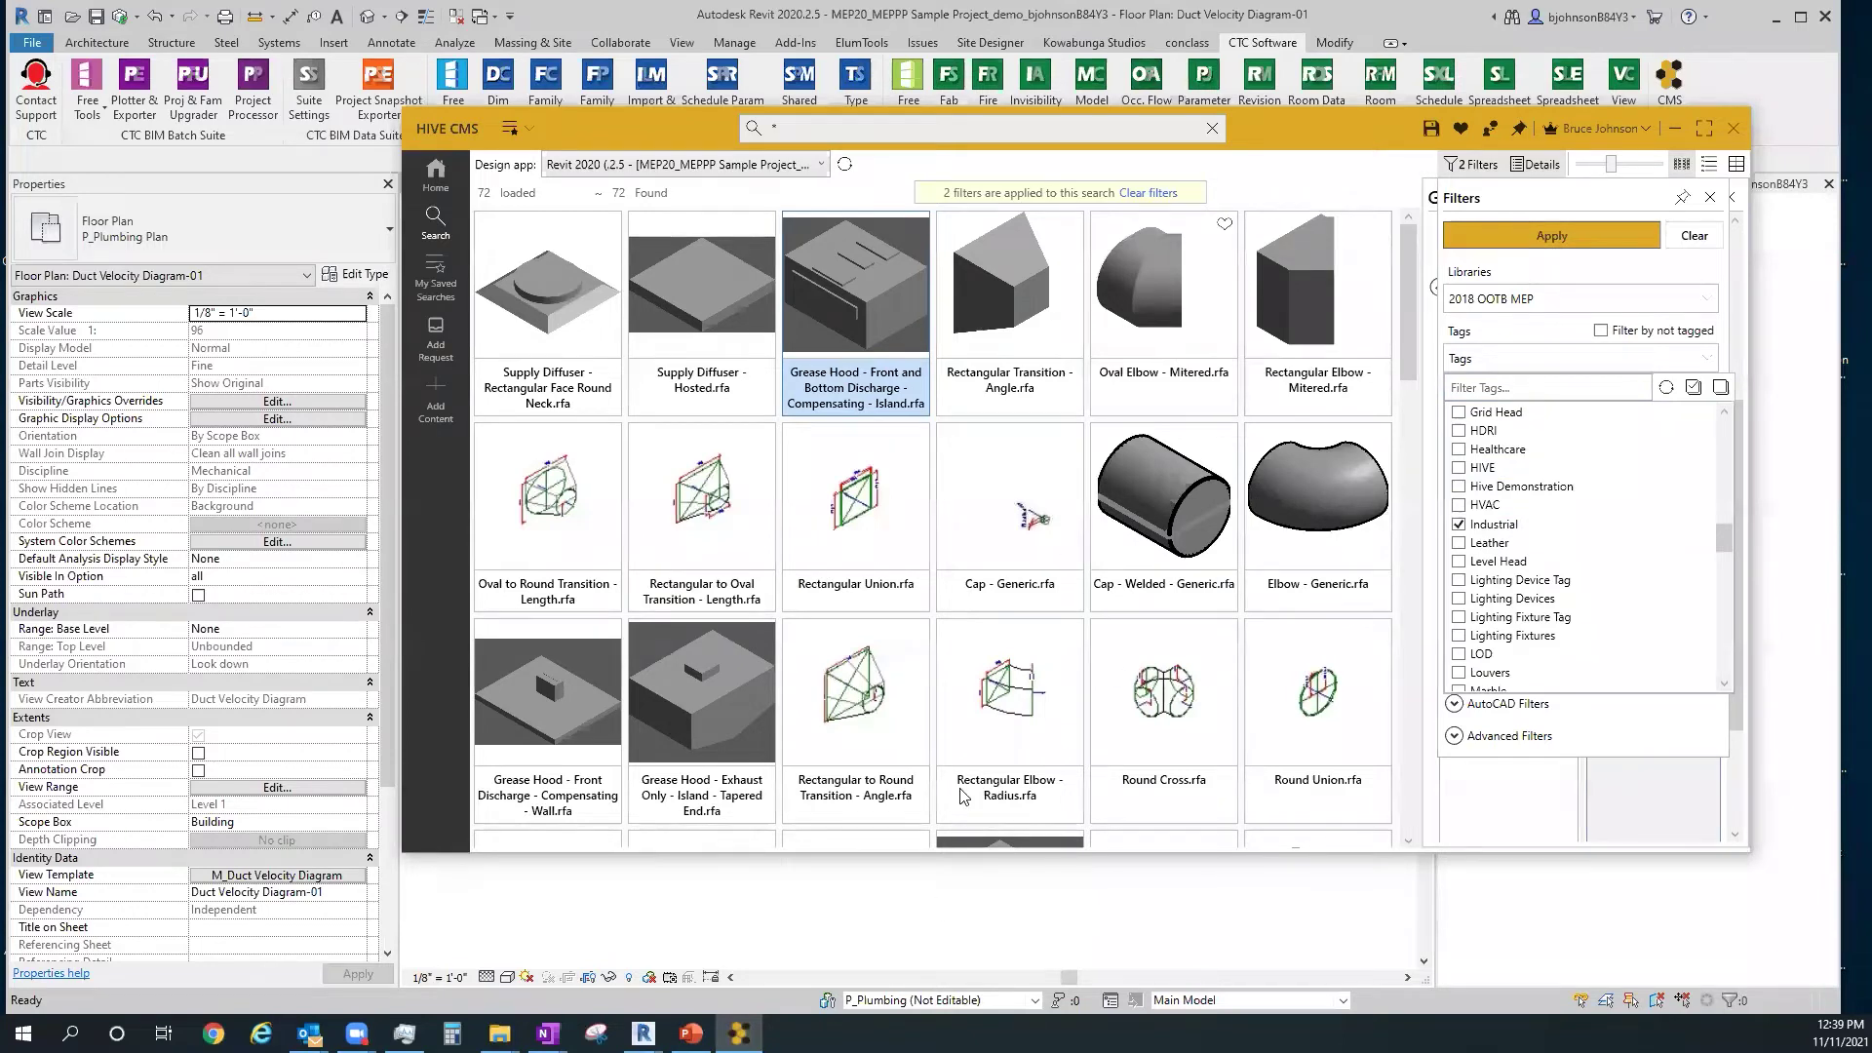
{"action": "left_click", "coordinate": [884, 347]}
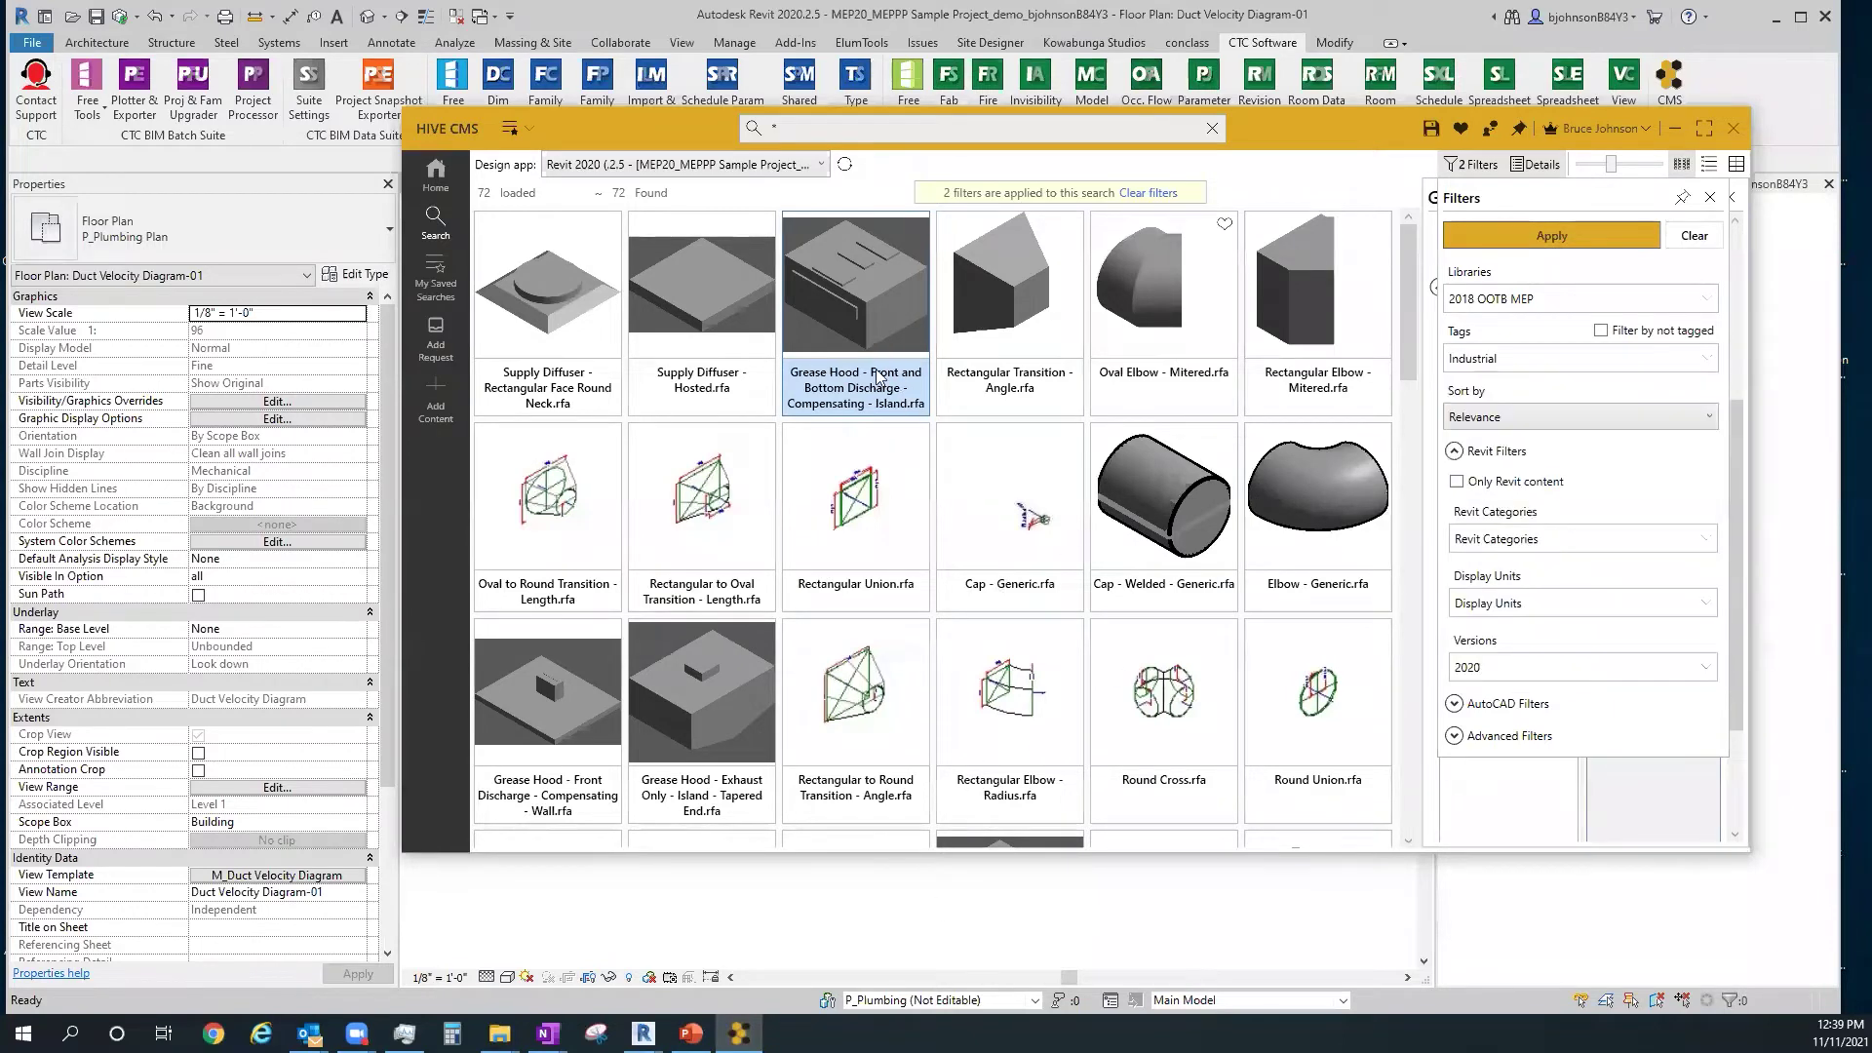
Assign the Industrial tag to Grease Hood - Front and Bottom Discharge - Compensating - Island.rfa
{"action": "right_click", "coordinate": [907, 320]}
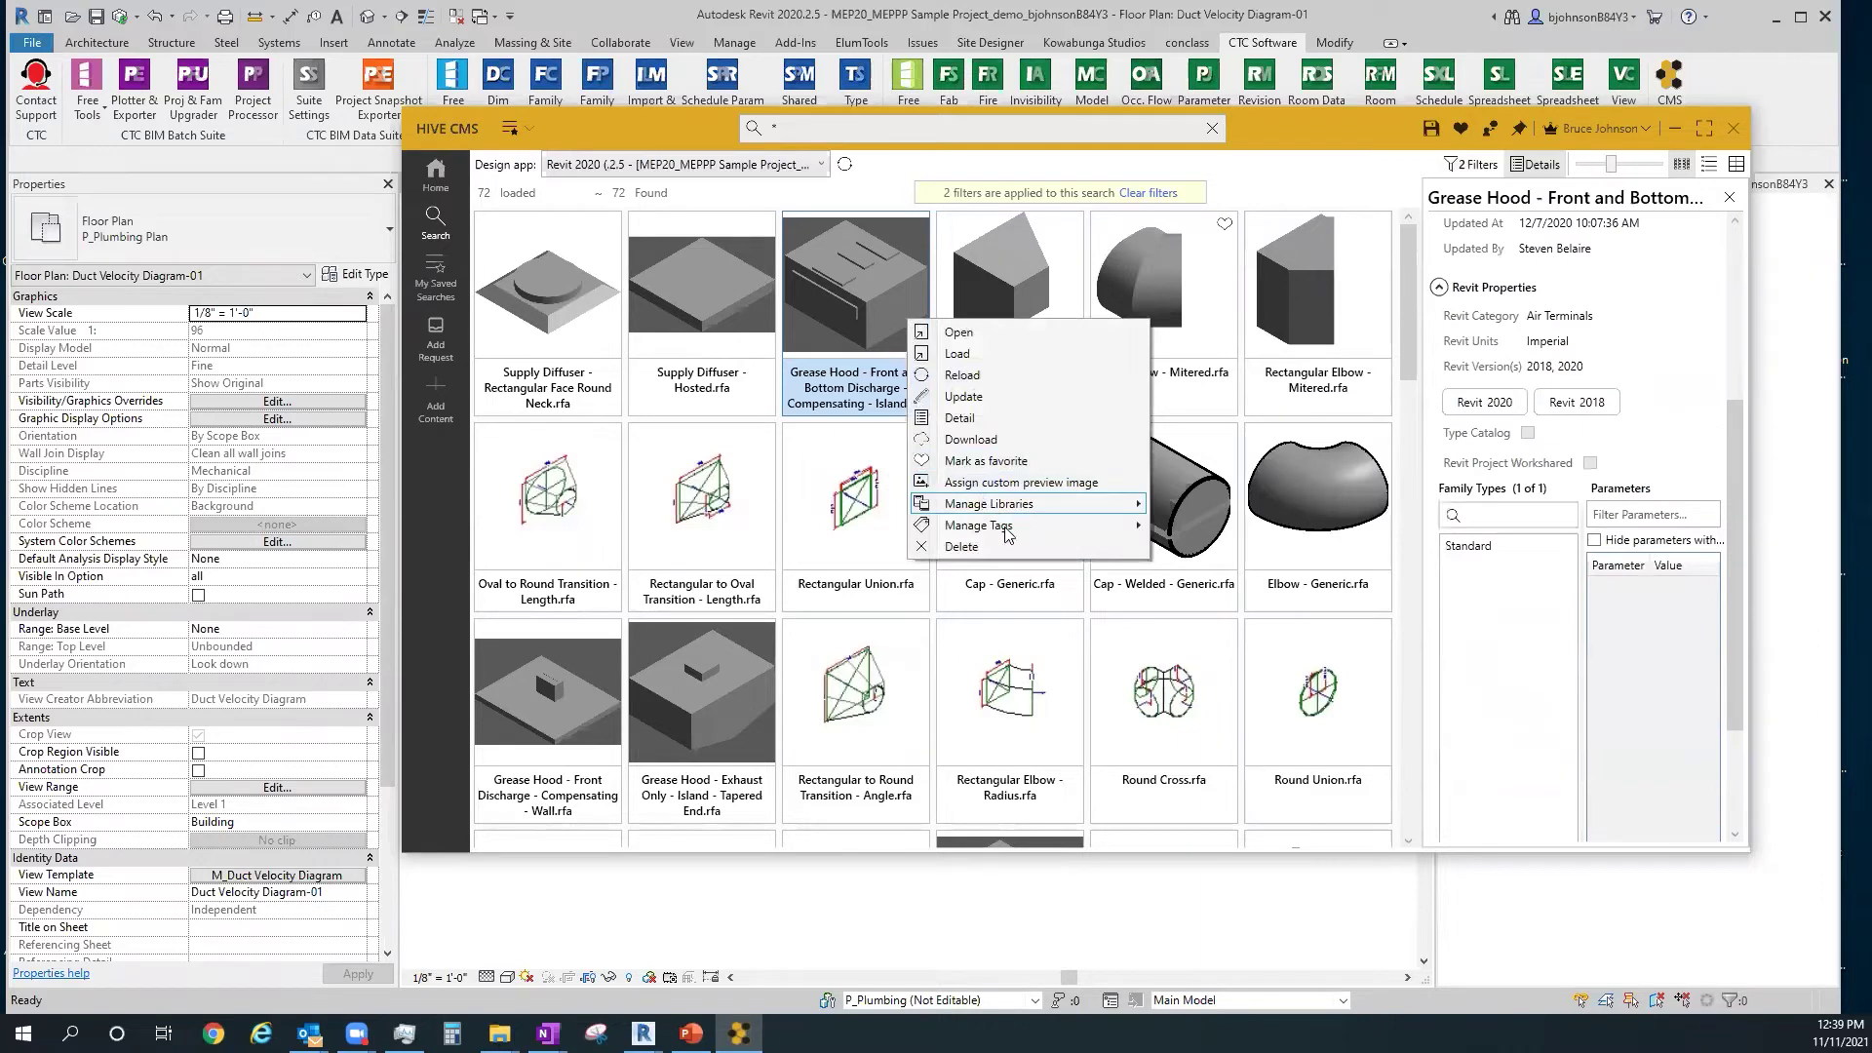
{"action": "mouse_move", "coordinate": [1020, 529]}
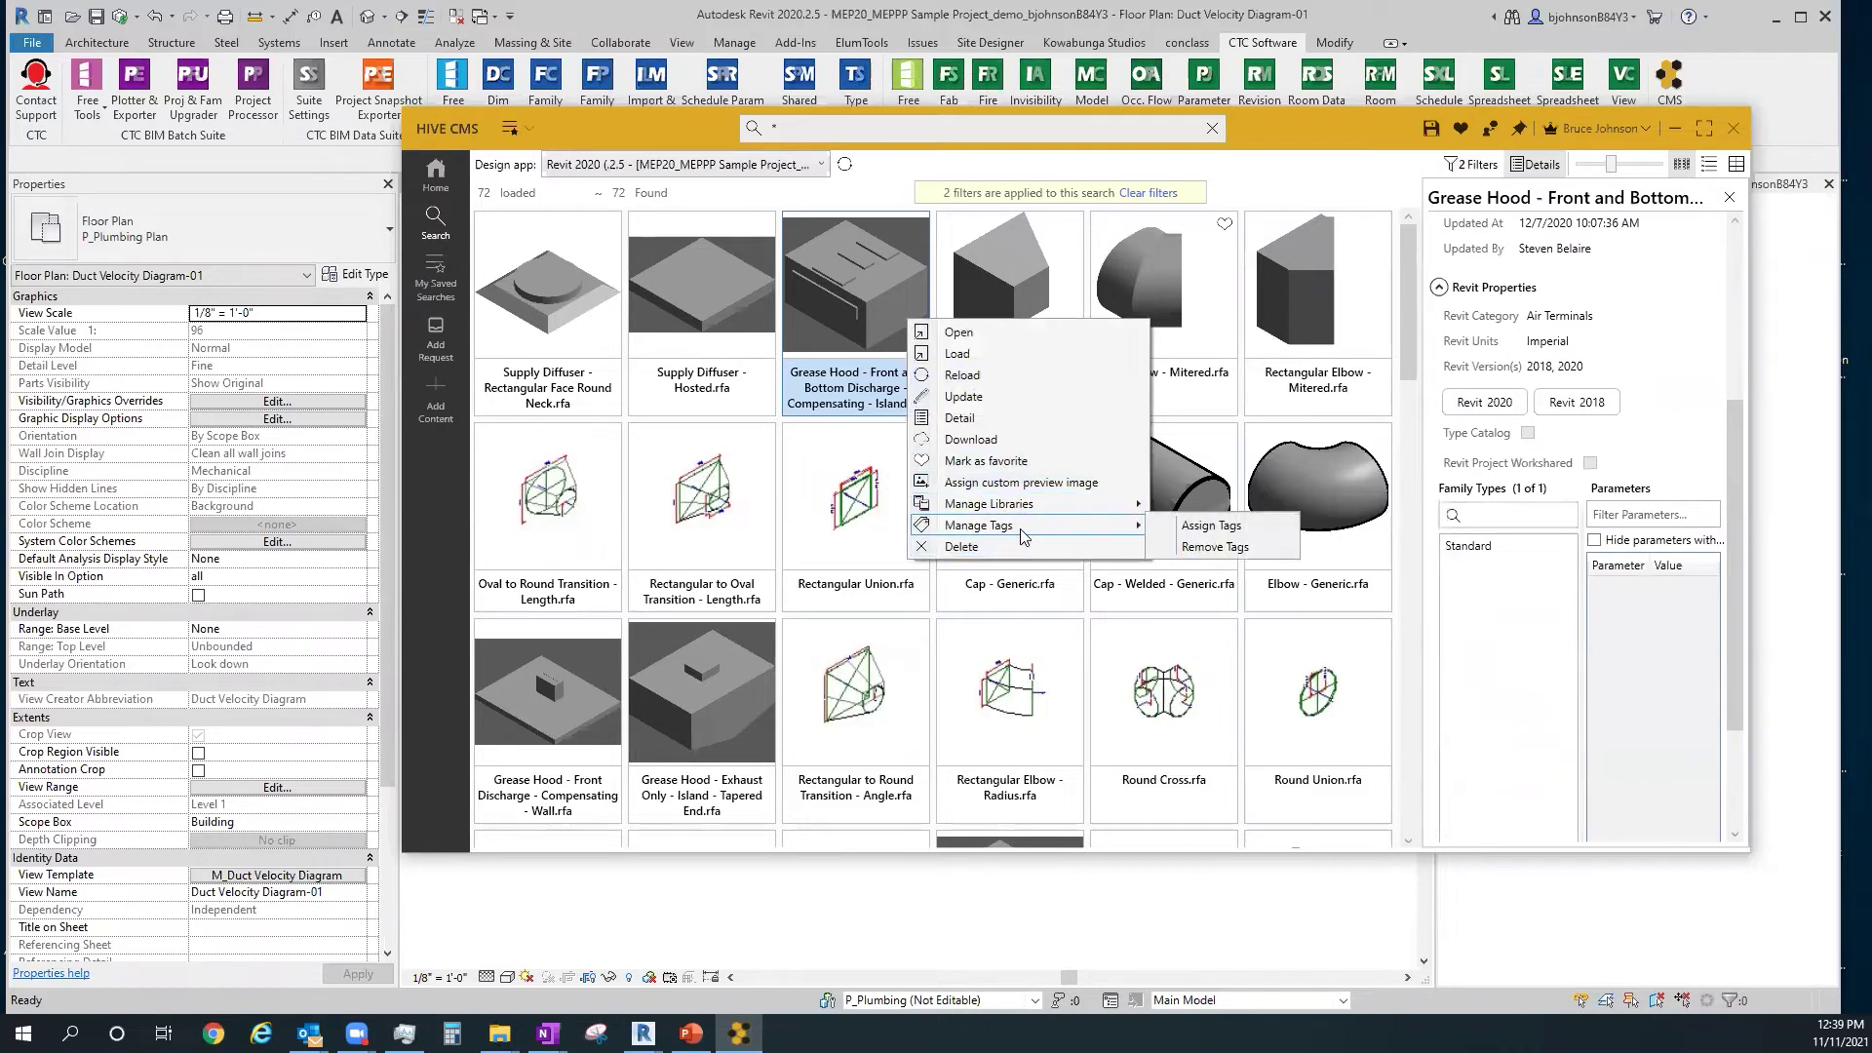
{"action": "left_click", "coordinate": [1209, 528]}
{"action": "scroll", "coordinate": [951, 546], "scroll_direction": "down", "scroll_amount": 12}
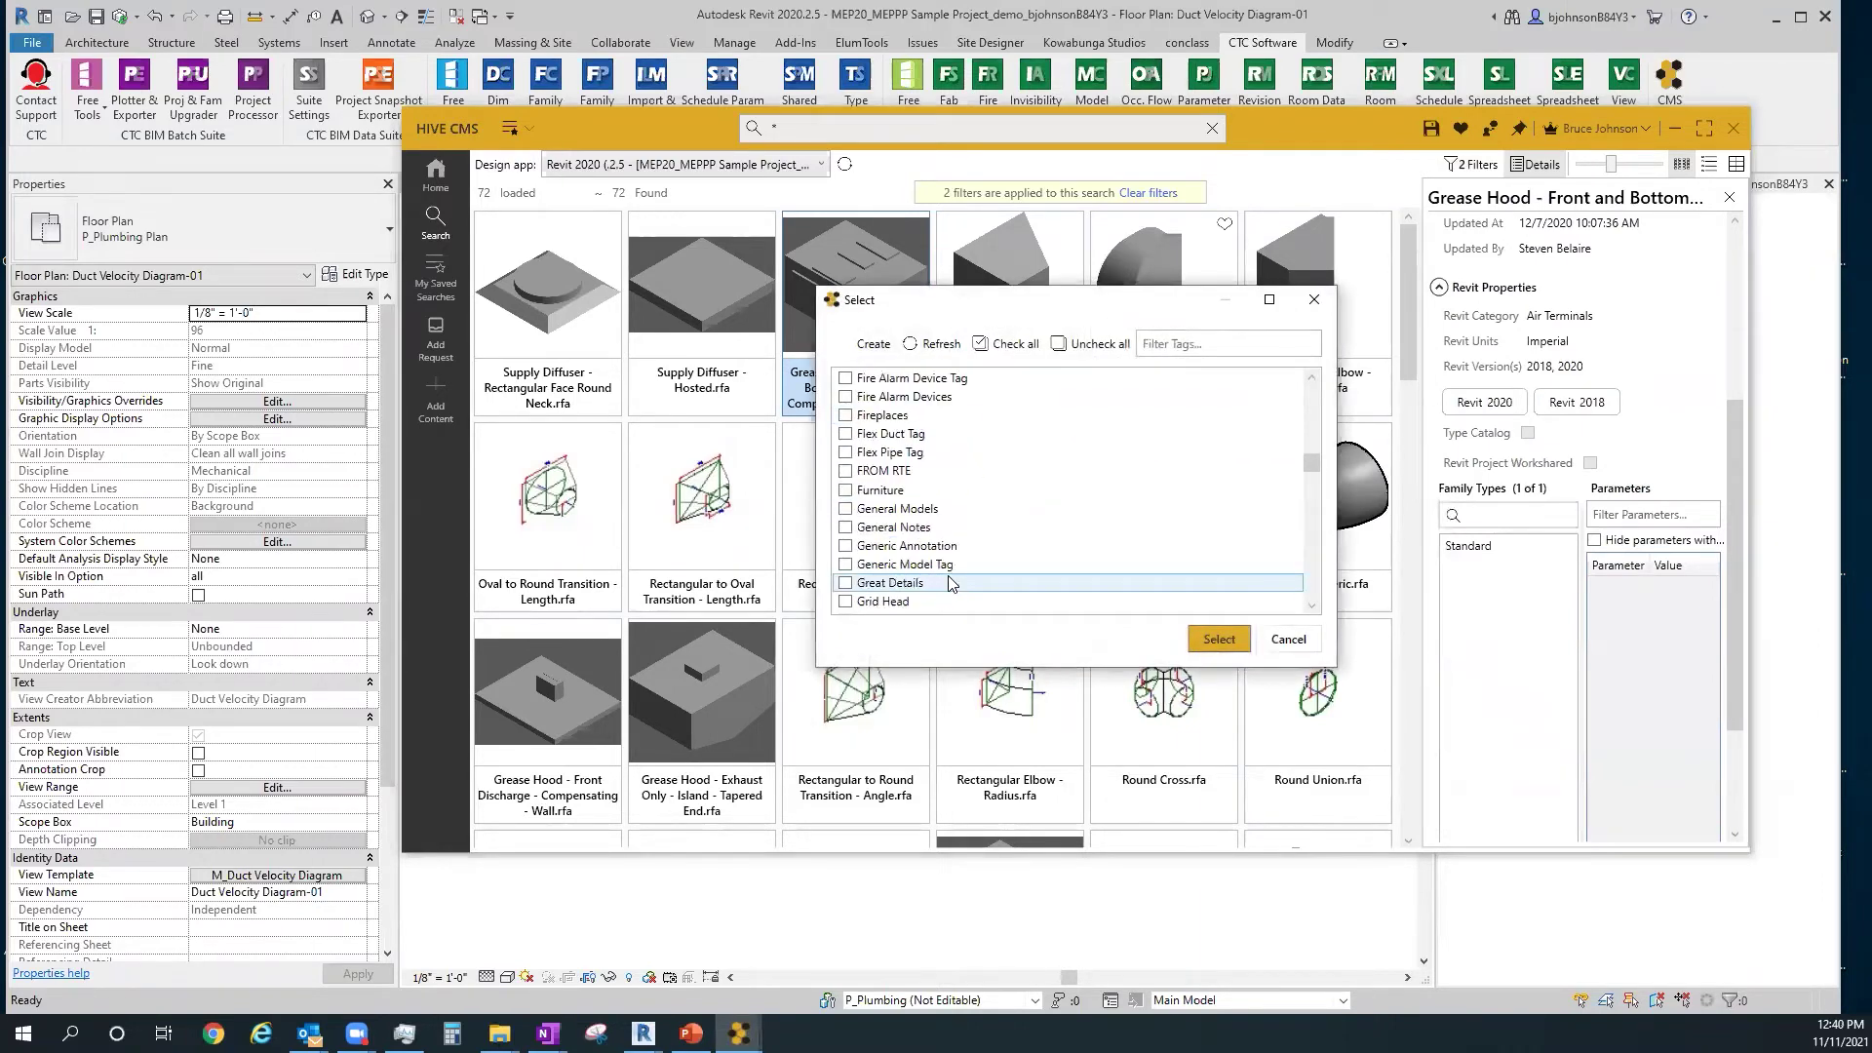
{"action": "scroll", "coordinate": [948, 582], "scroll_direction": "down", "scroll_amount": 3}
{"action": "scroll", "coordinate": [944, 582], "scroll_direction": "up", "scroll_amount": 3}
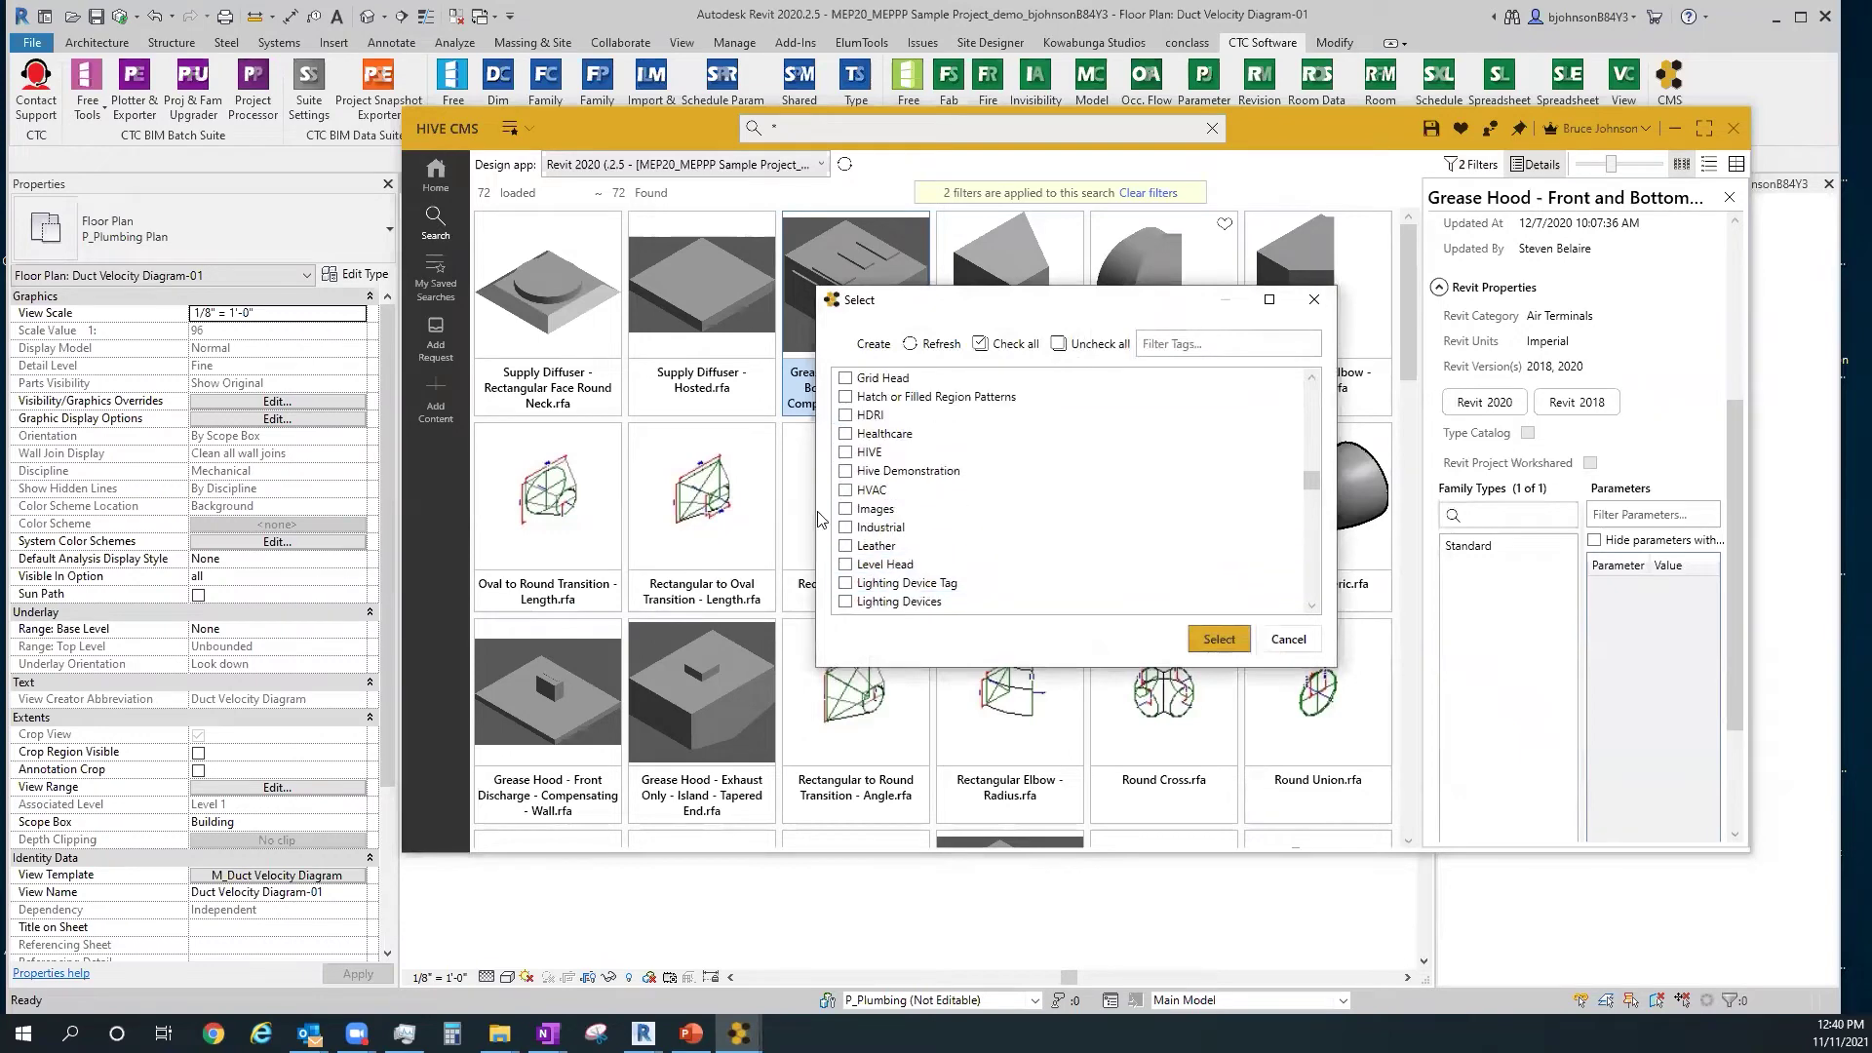
{"action": "left_click", "coordinate": [1198, 641]}
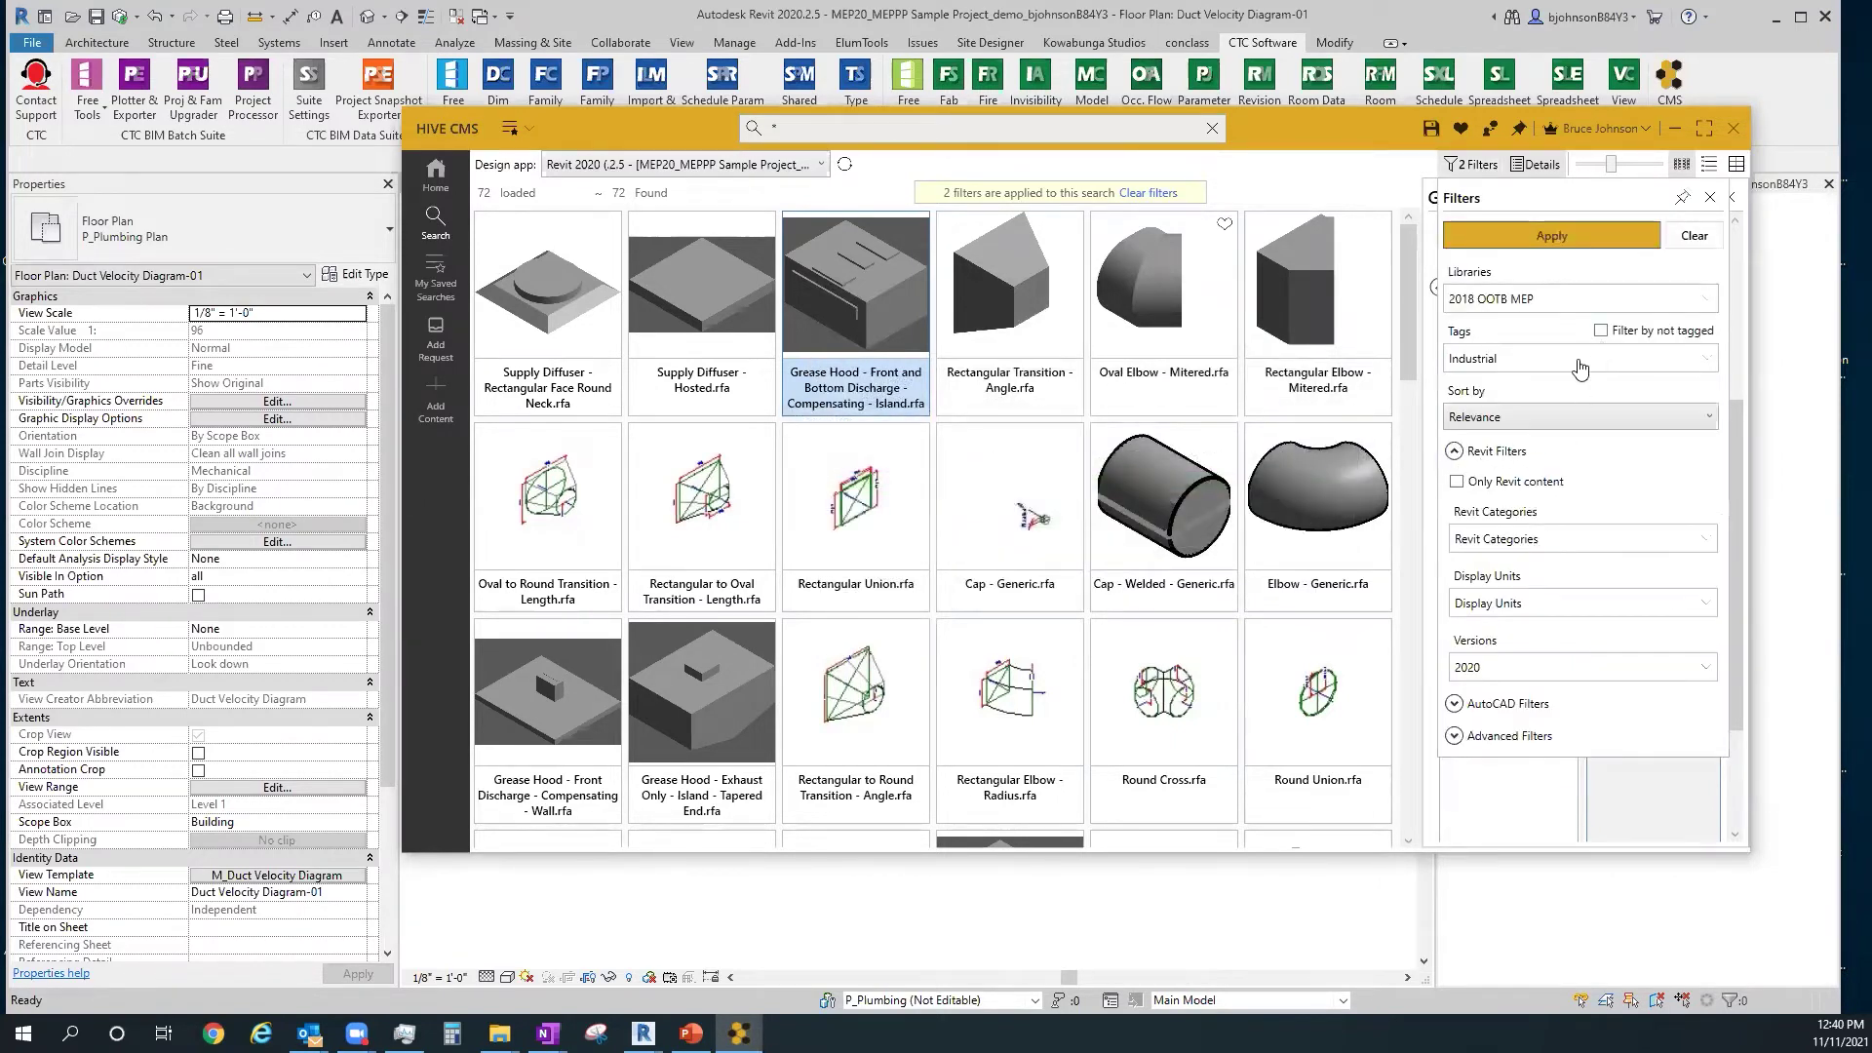
Apply the search filters including the Industrial tag and show the details of the matching grease hood family
{"action": "left_click", "coordinate": [1541, 237]}
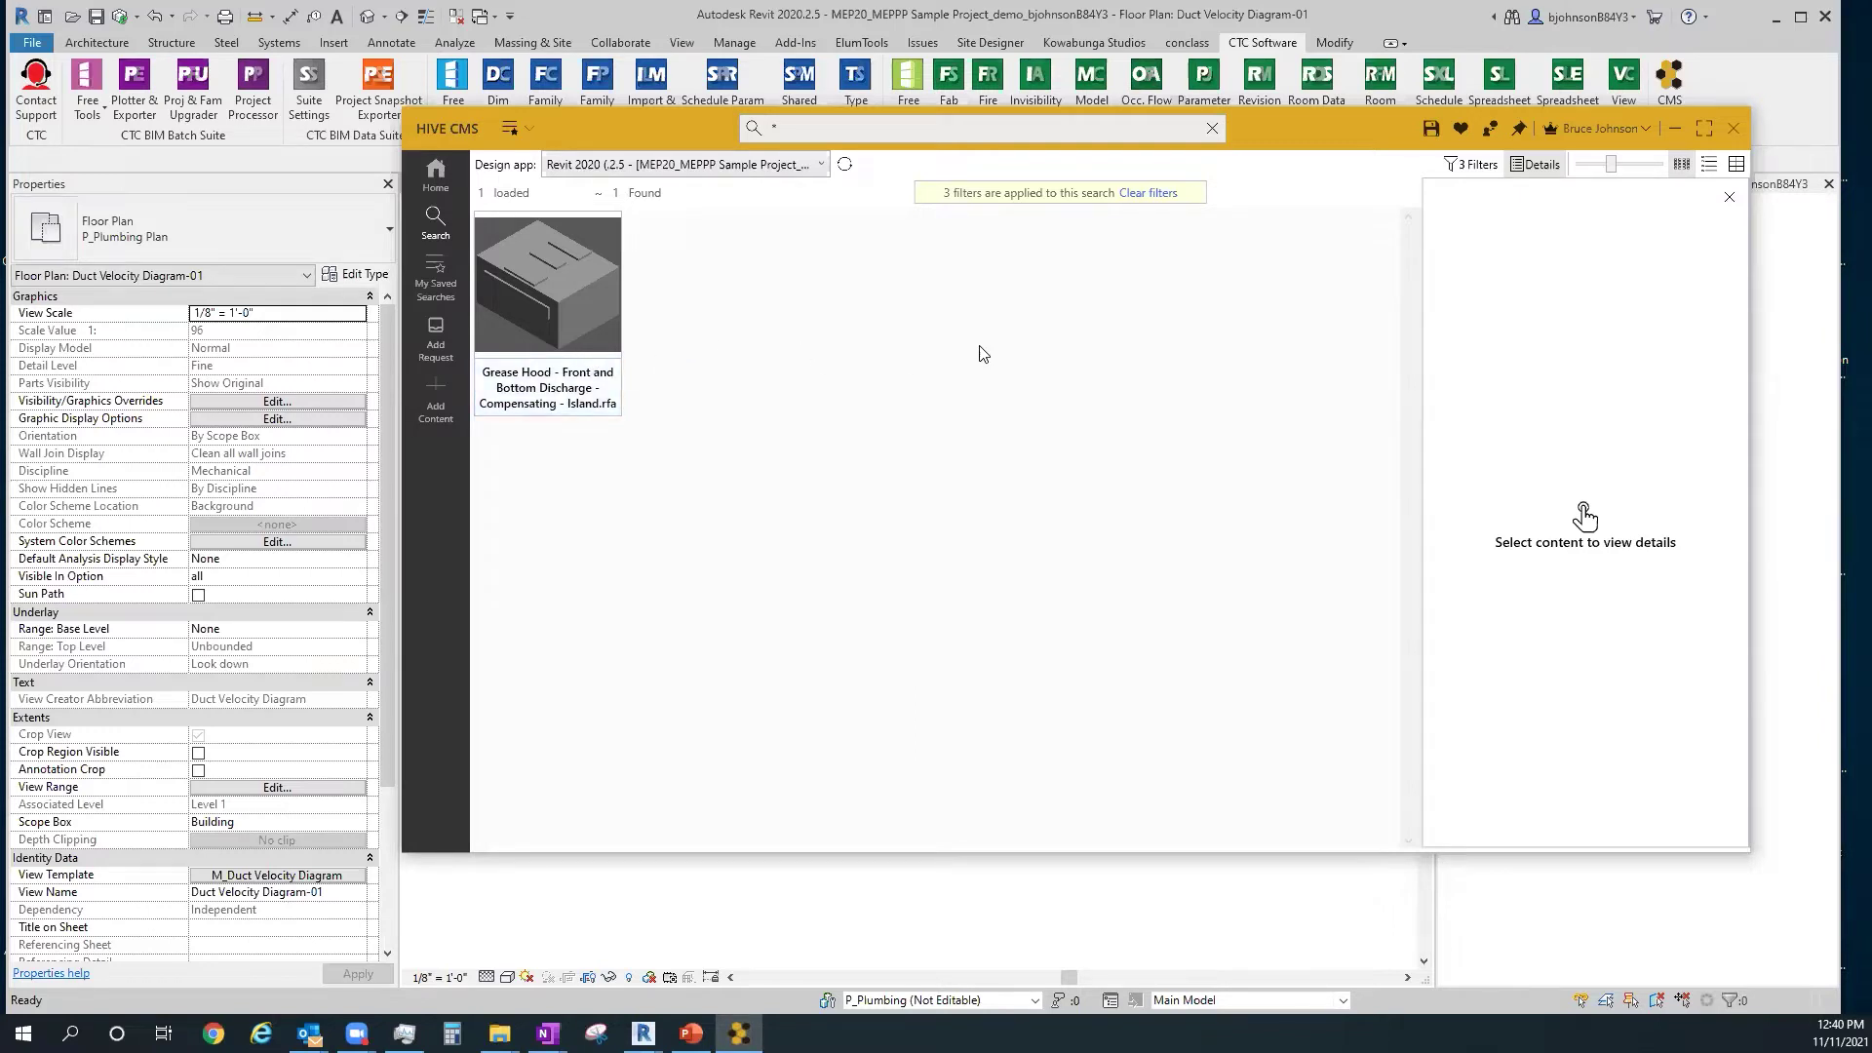
{"action": "left_click", "coordinate": [551, 314]}
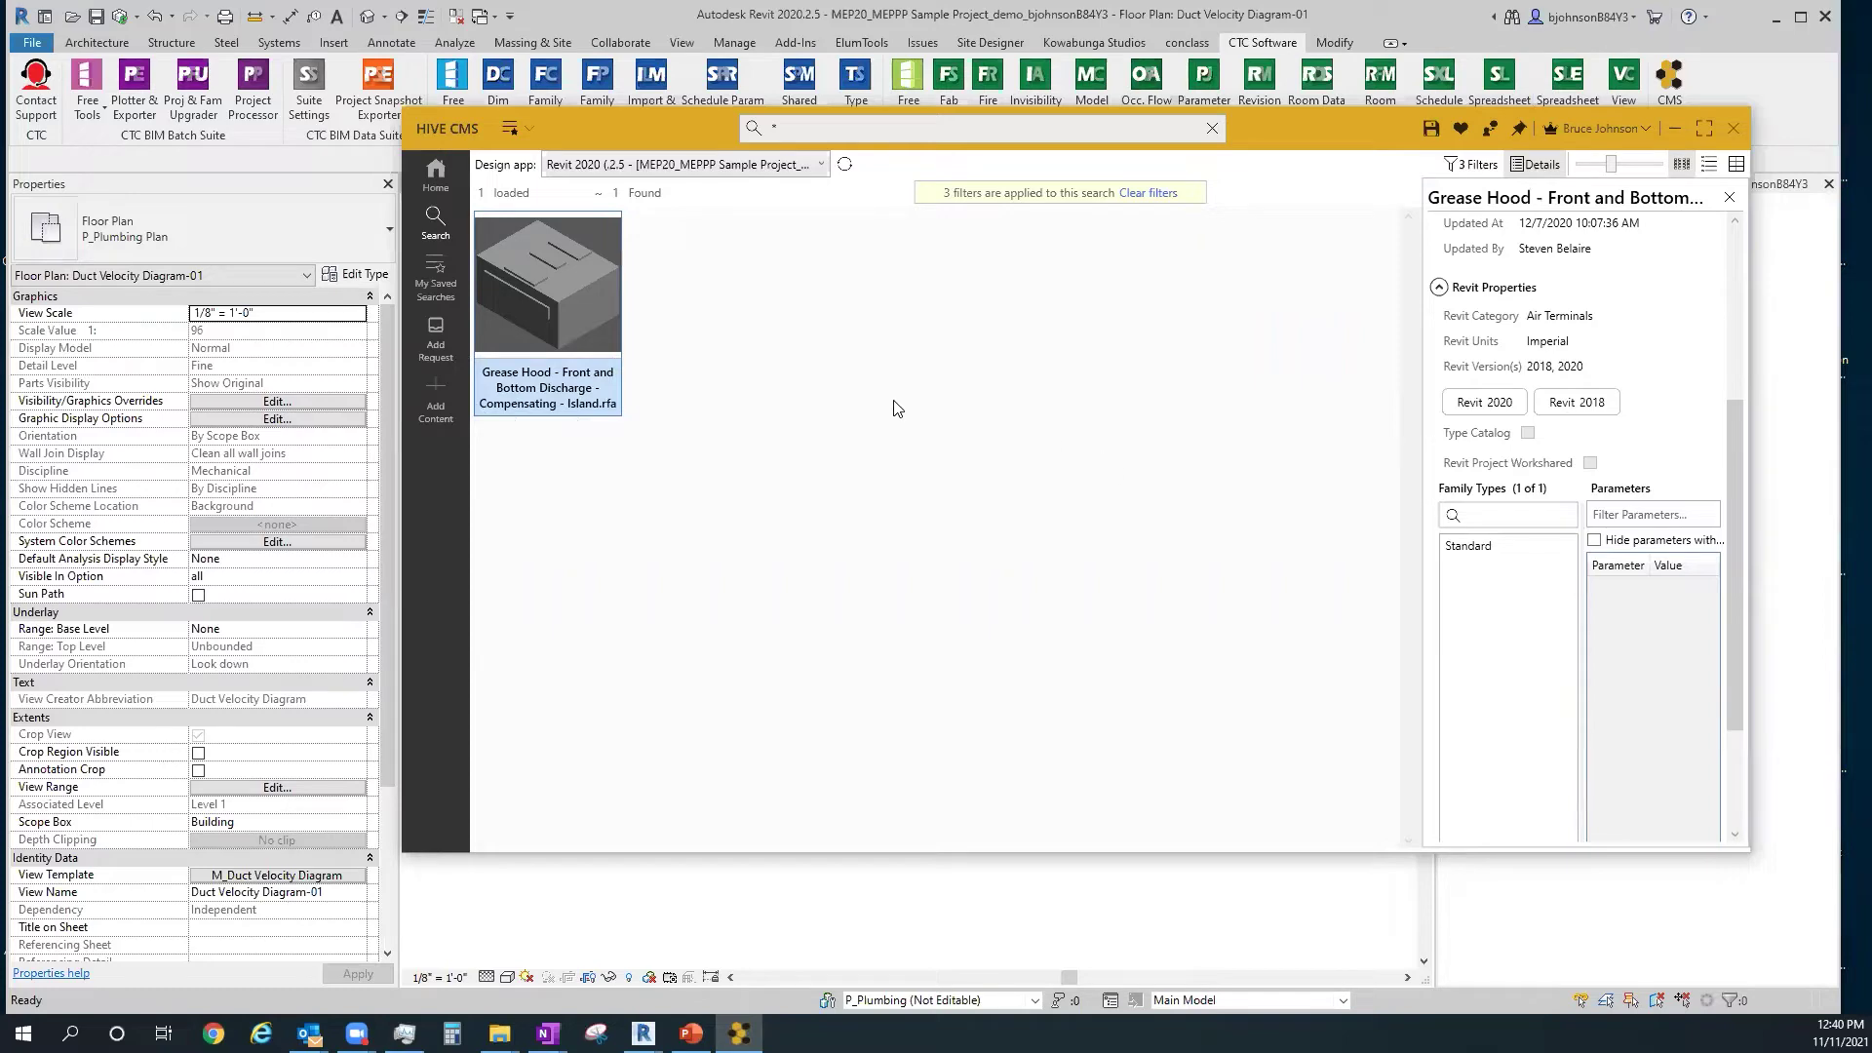
List the saved searches and run the one named bruces electrical
{"action": "left_click", "coordinate": [442, 285]}
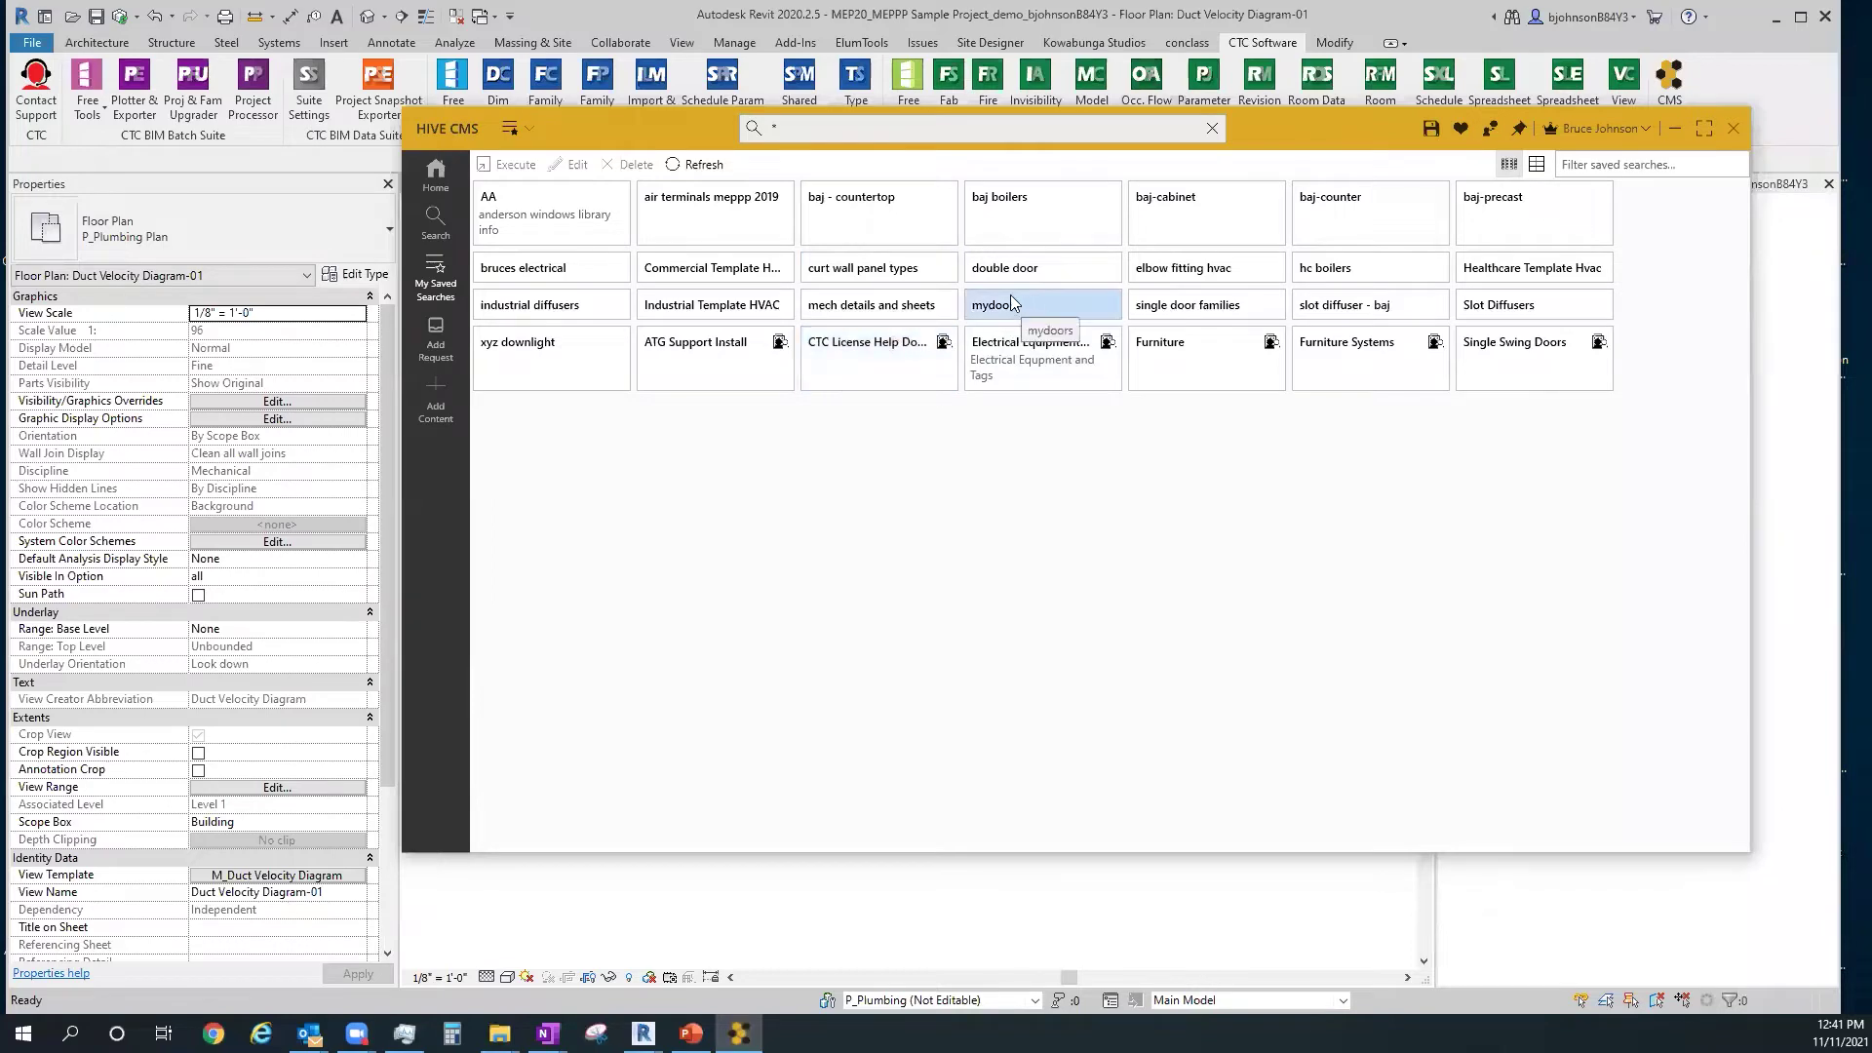
{"action": "left_click", "coordinate": [589, 278]}
{"action": "double_click", "coordinate": [588, 272]}
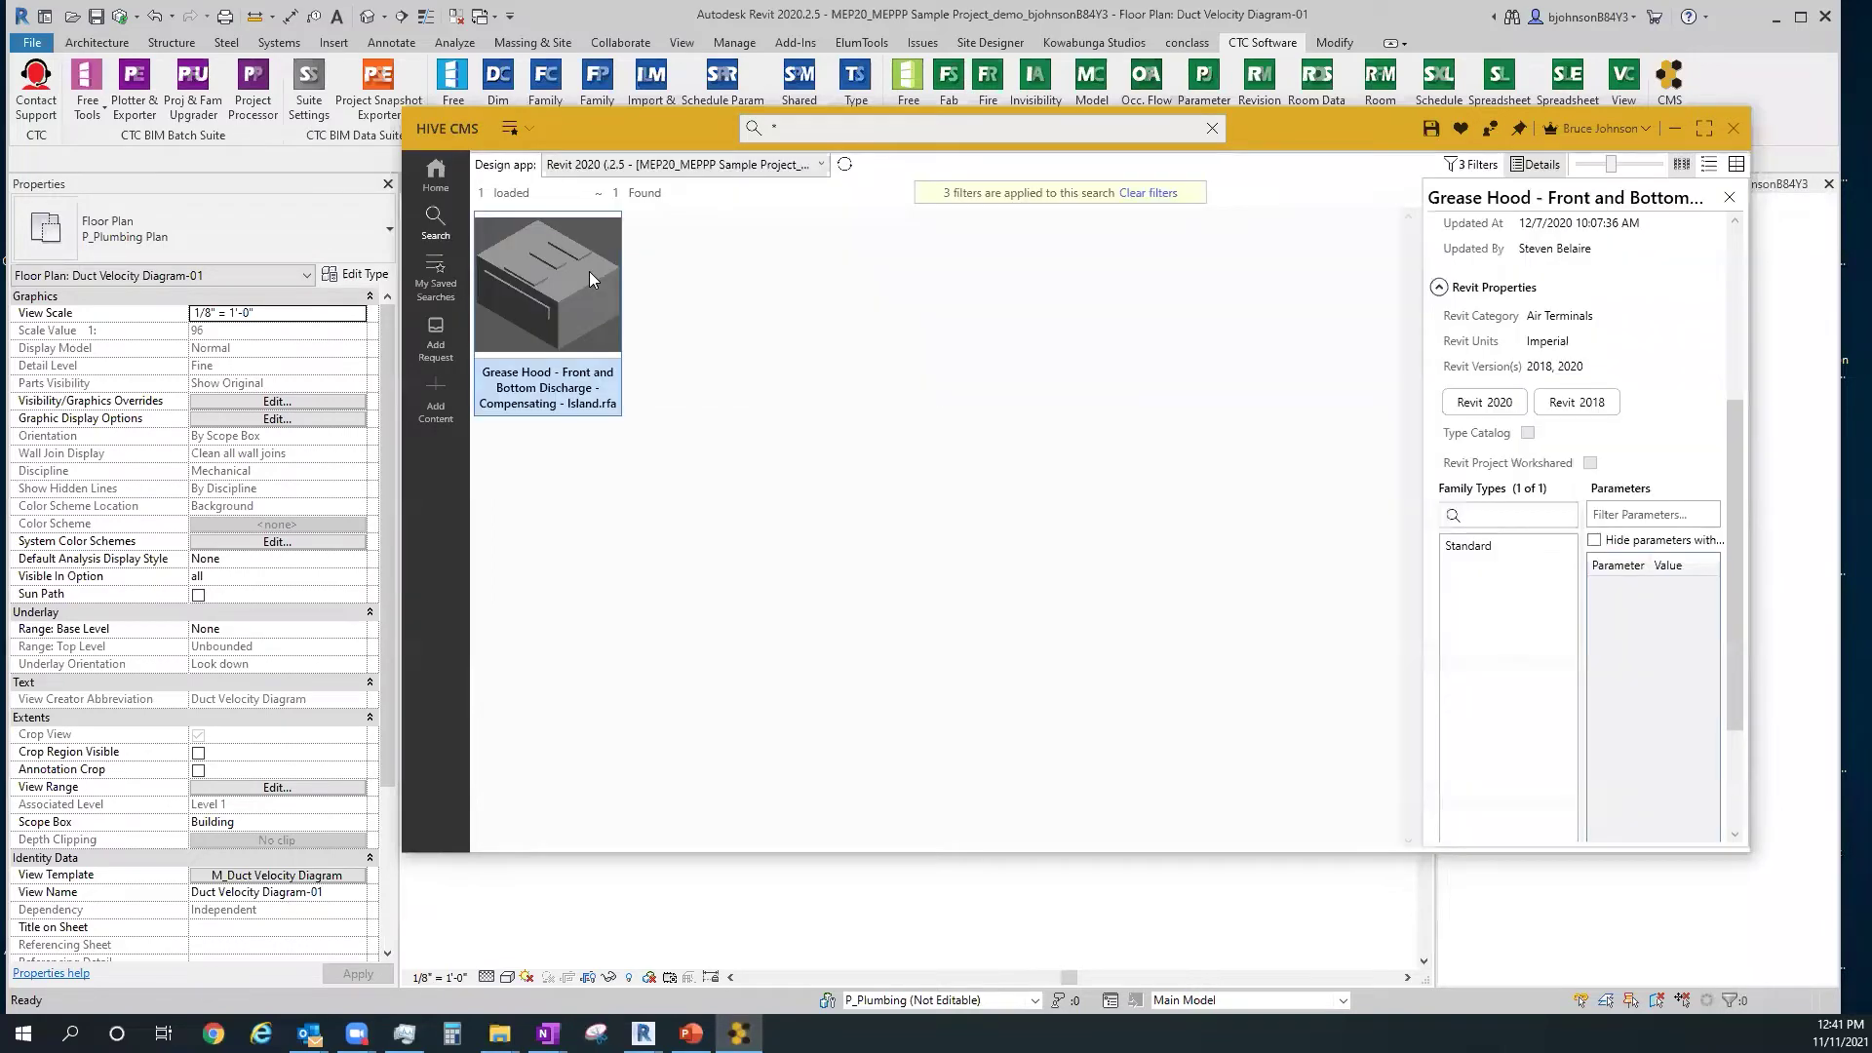
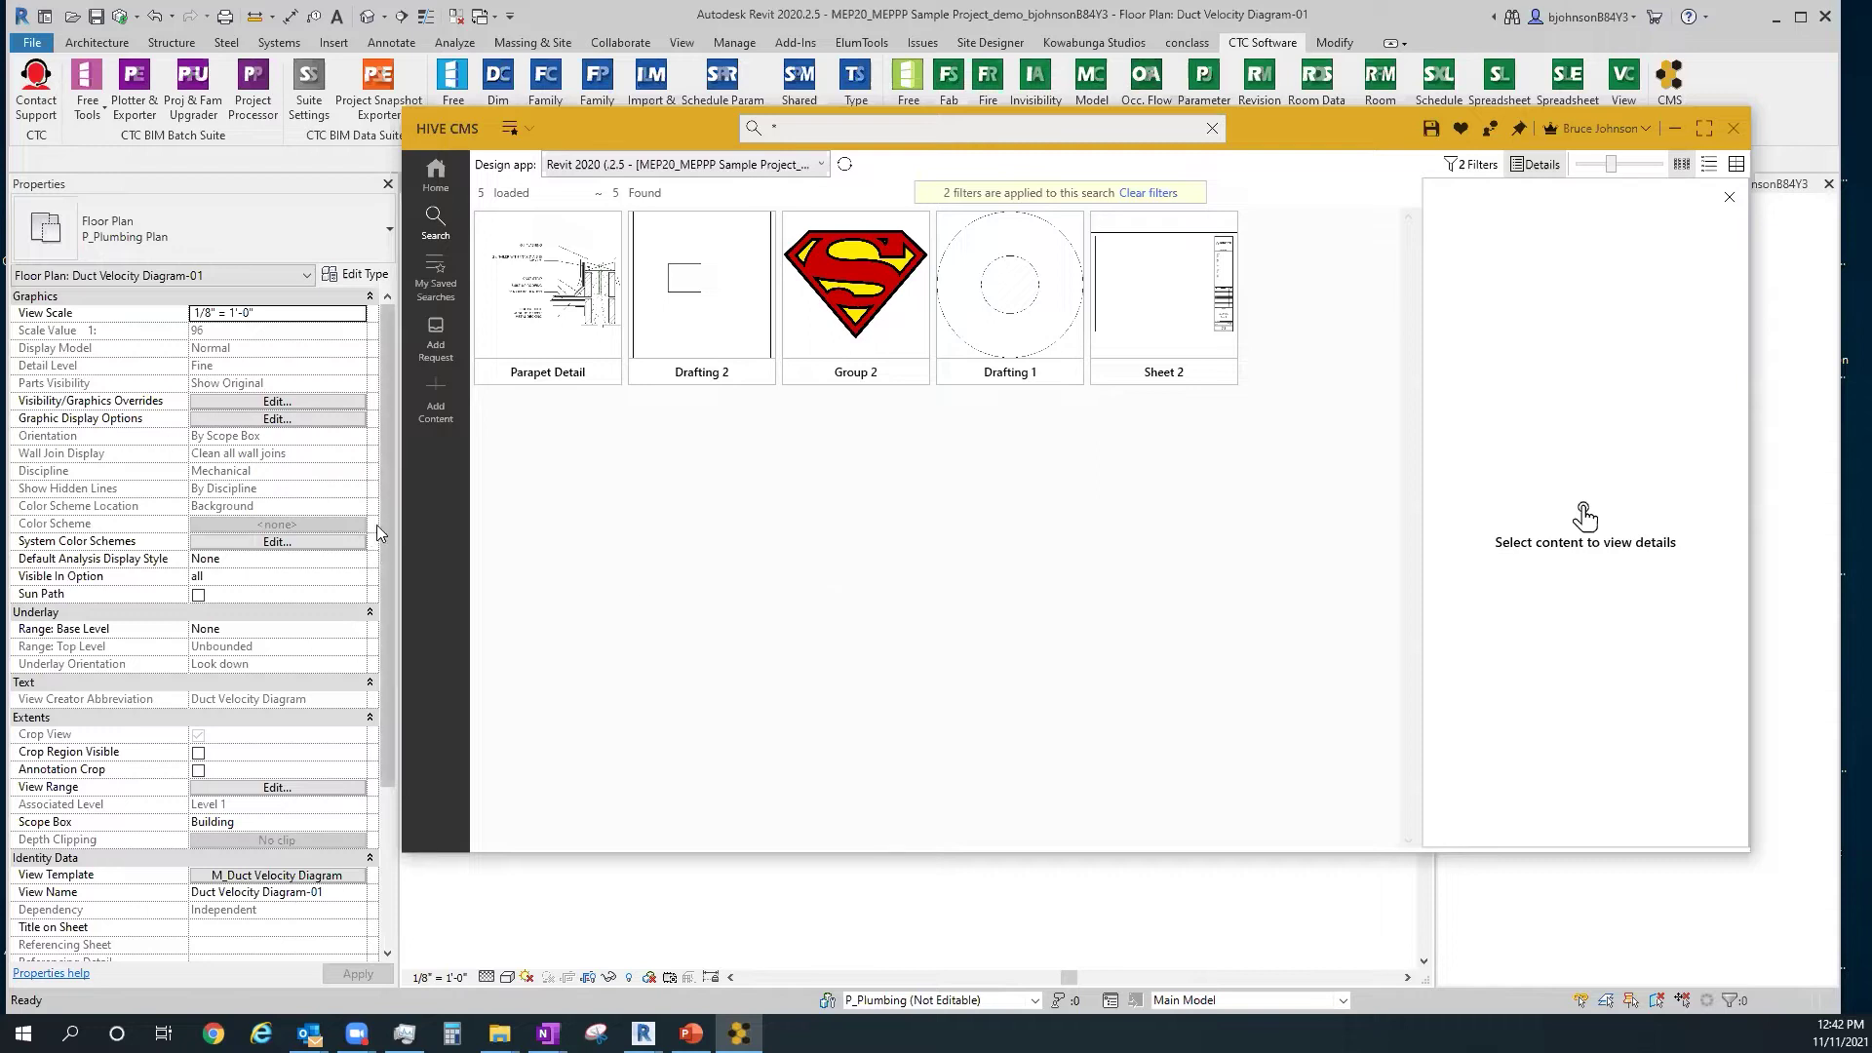
Select all items from Parapet Detail through Sheet 2 and review the actions available for multiple content items
{"action": "left_click", "coordinate": [490, 356]}
{"action": "left_click", "coordinate": [1158, 314], "text": "shift"}
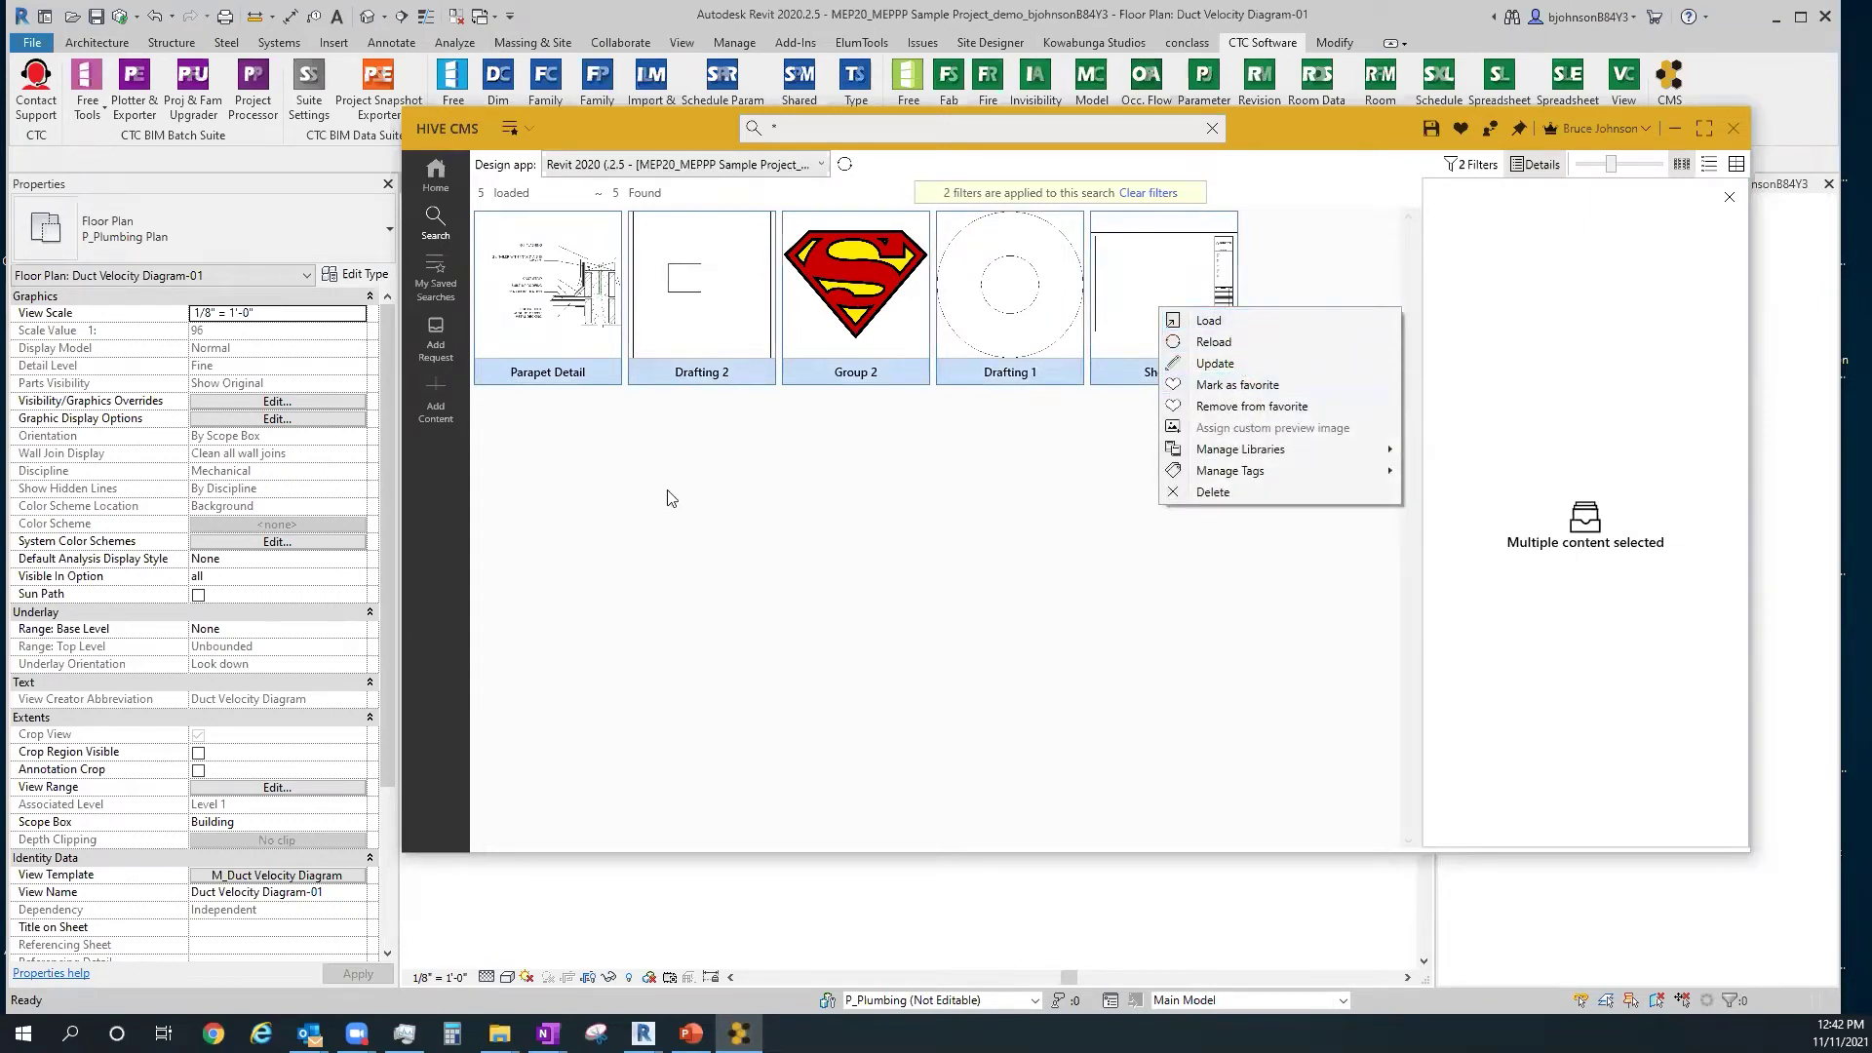
{"action": "left_click", "coordinate": [762, 592]}
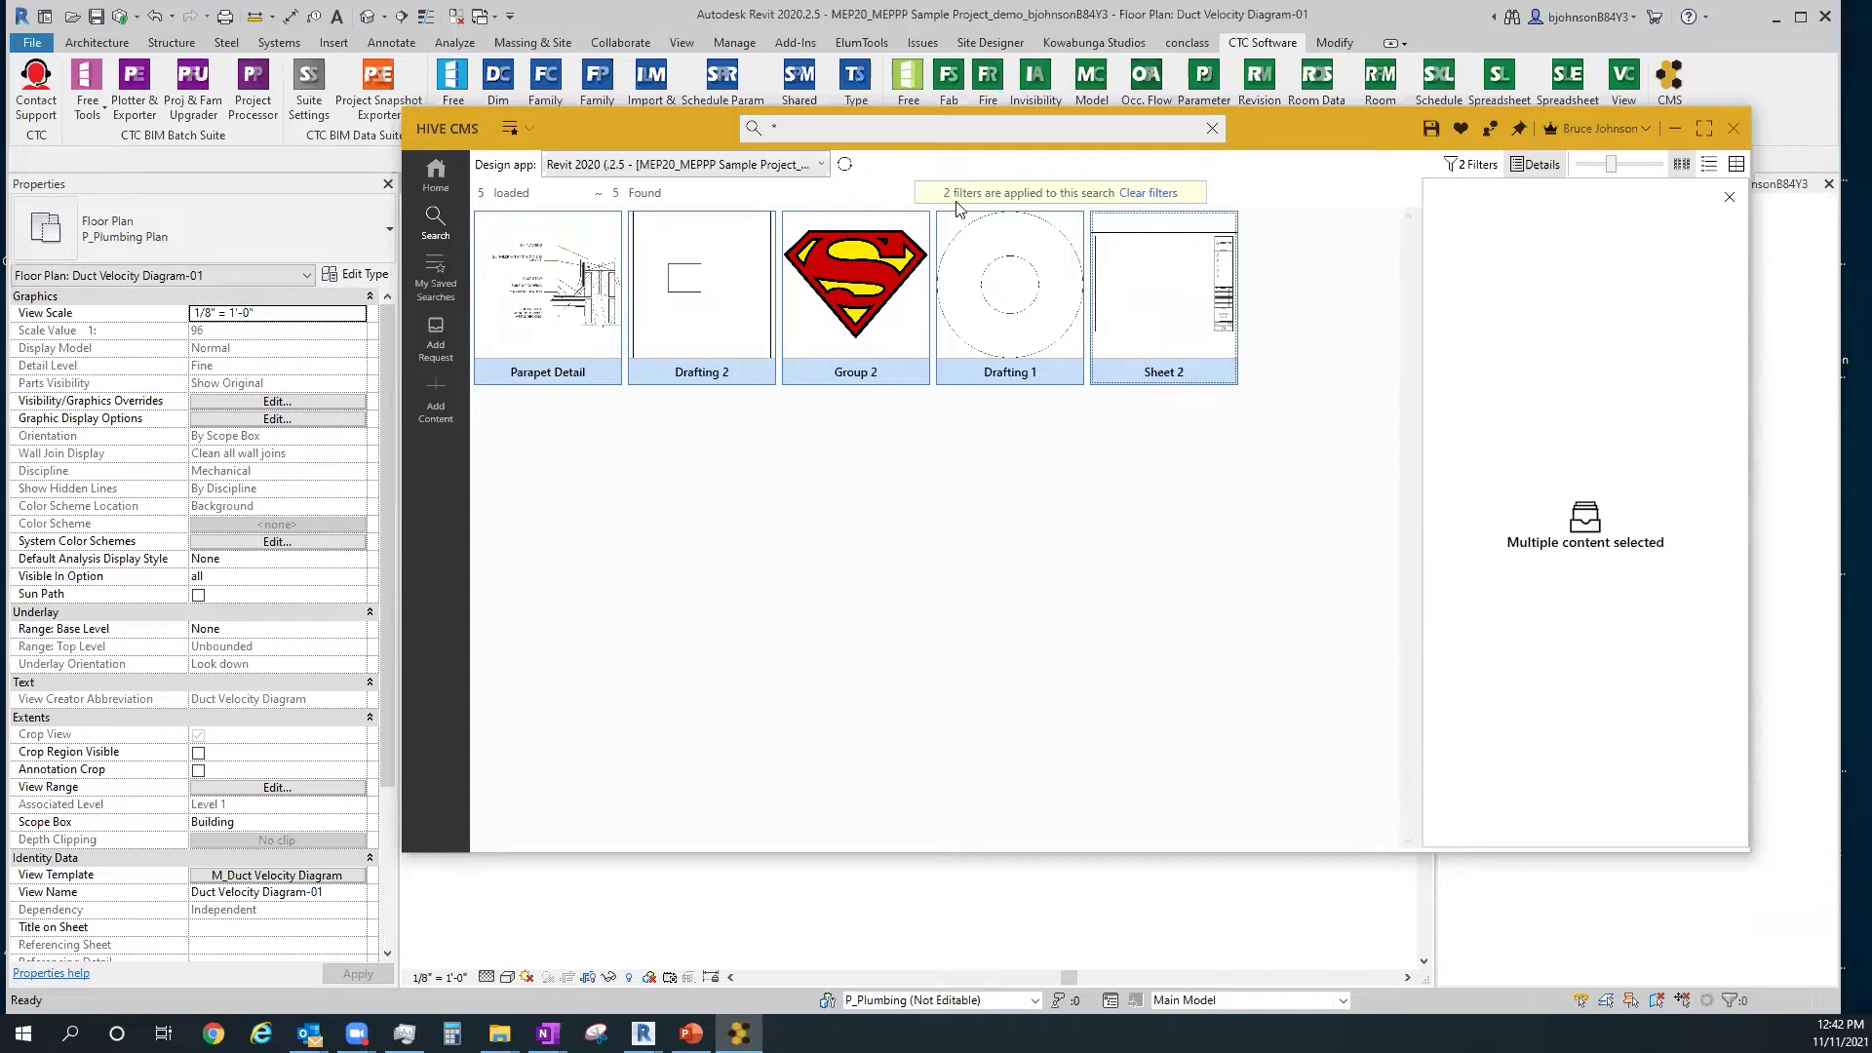
Switch to the HIVE website in the browser and expand the new request "curtain wall panel style, brick" under My Requests
{"action": "left_click", "coordinate": [435, 175]}
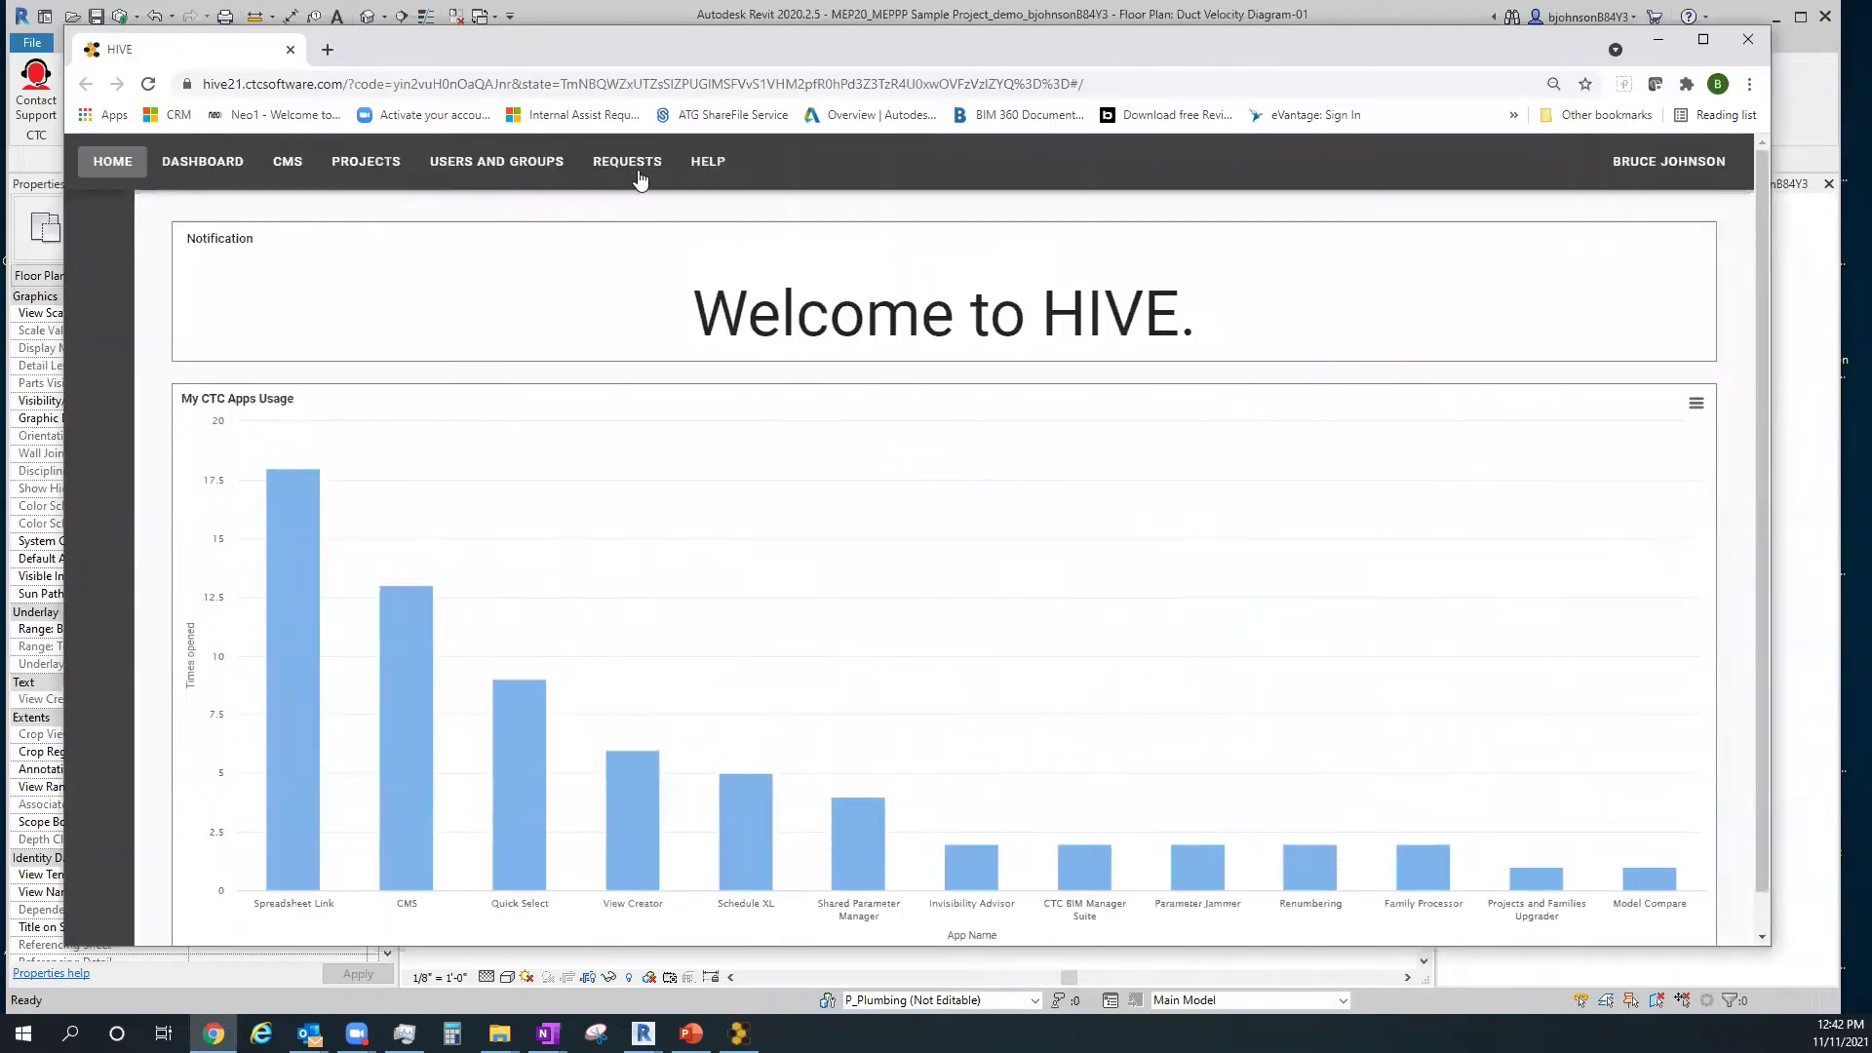
{"action": "left_click", "coordinate": [636, 173]}
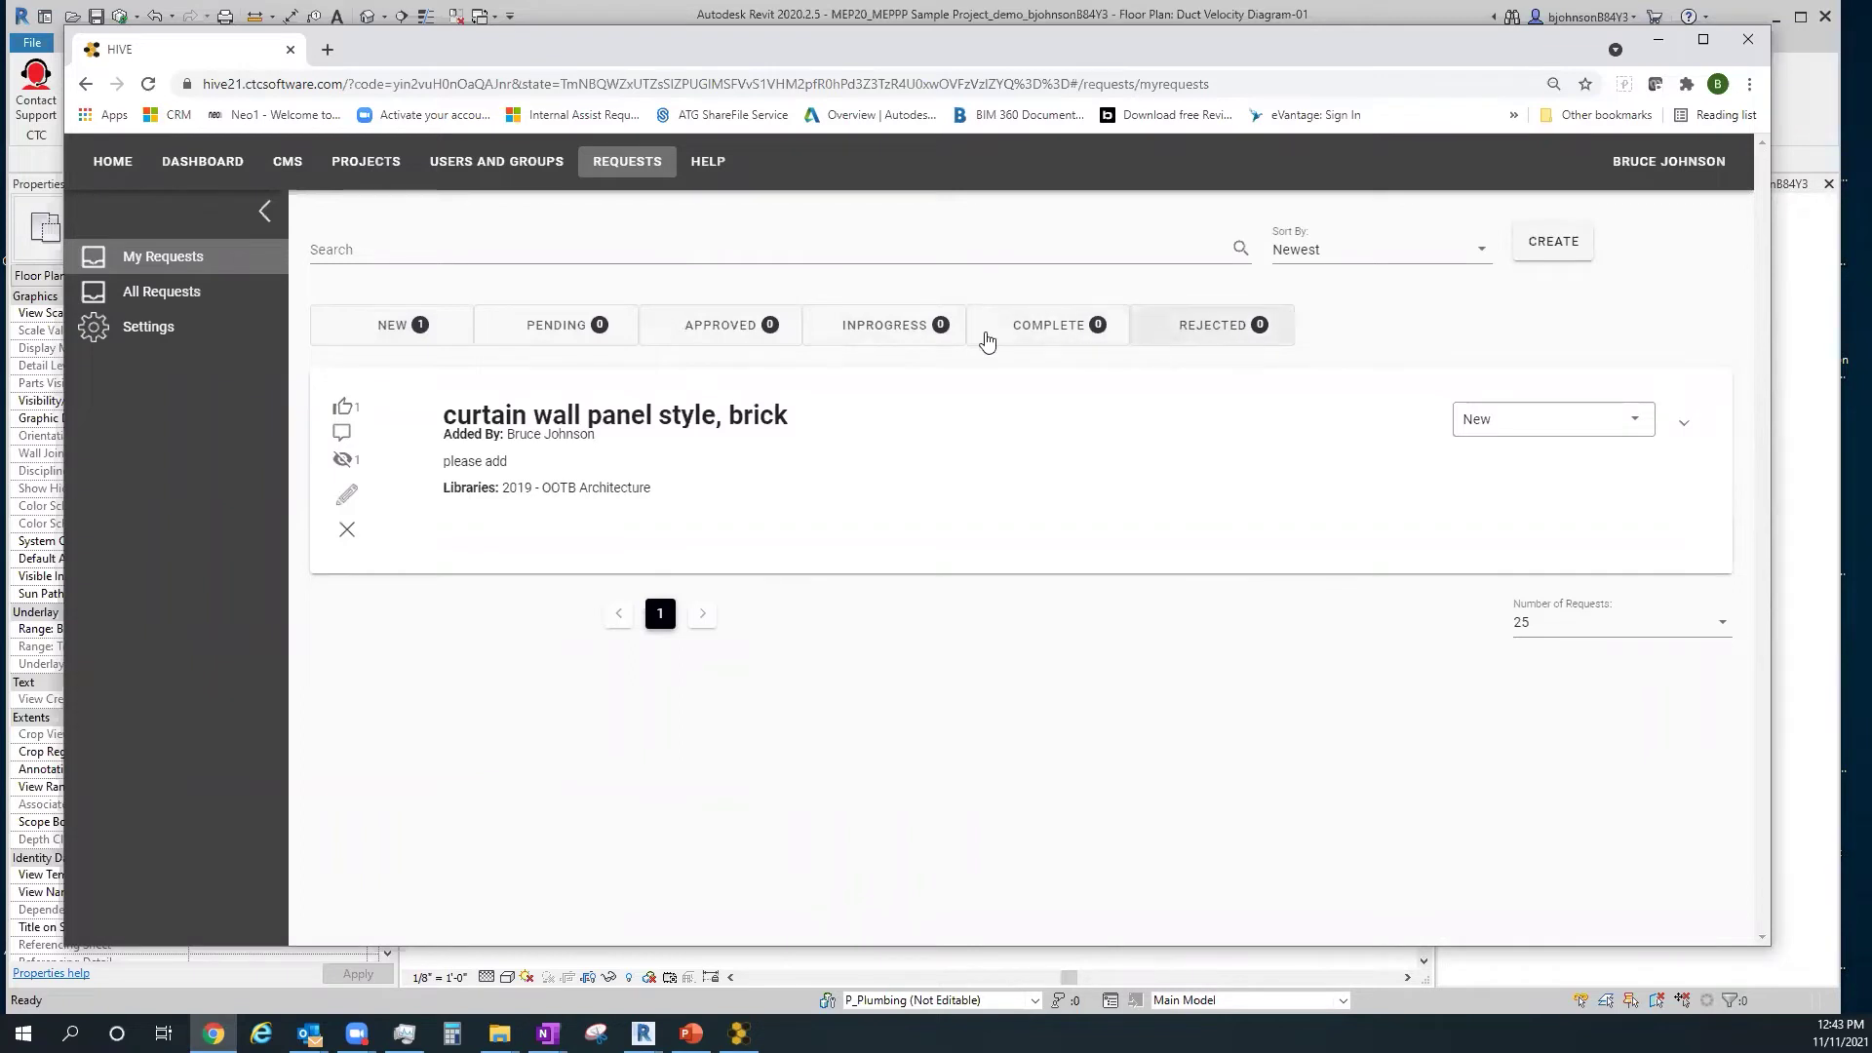
{"action": "left_click", "coordinate": [417, 332]}
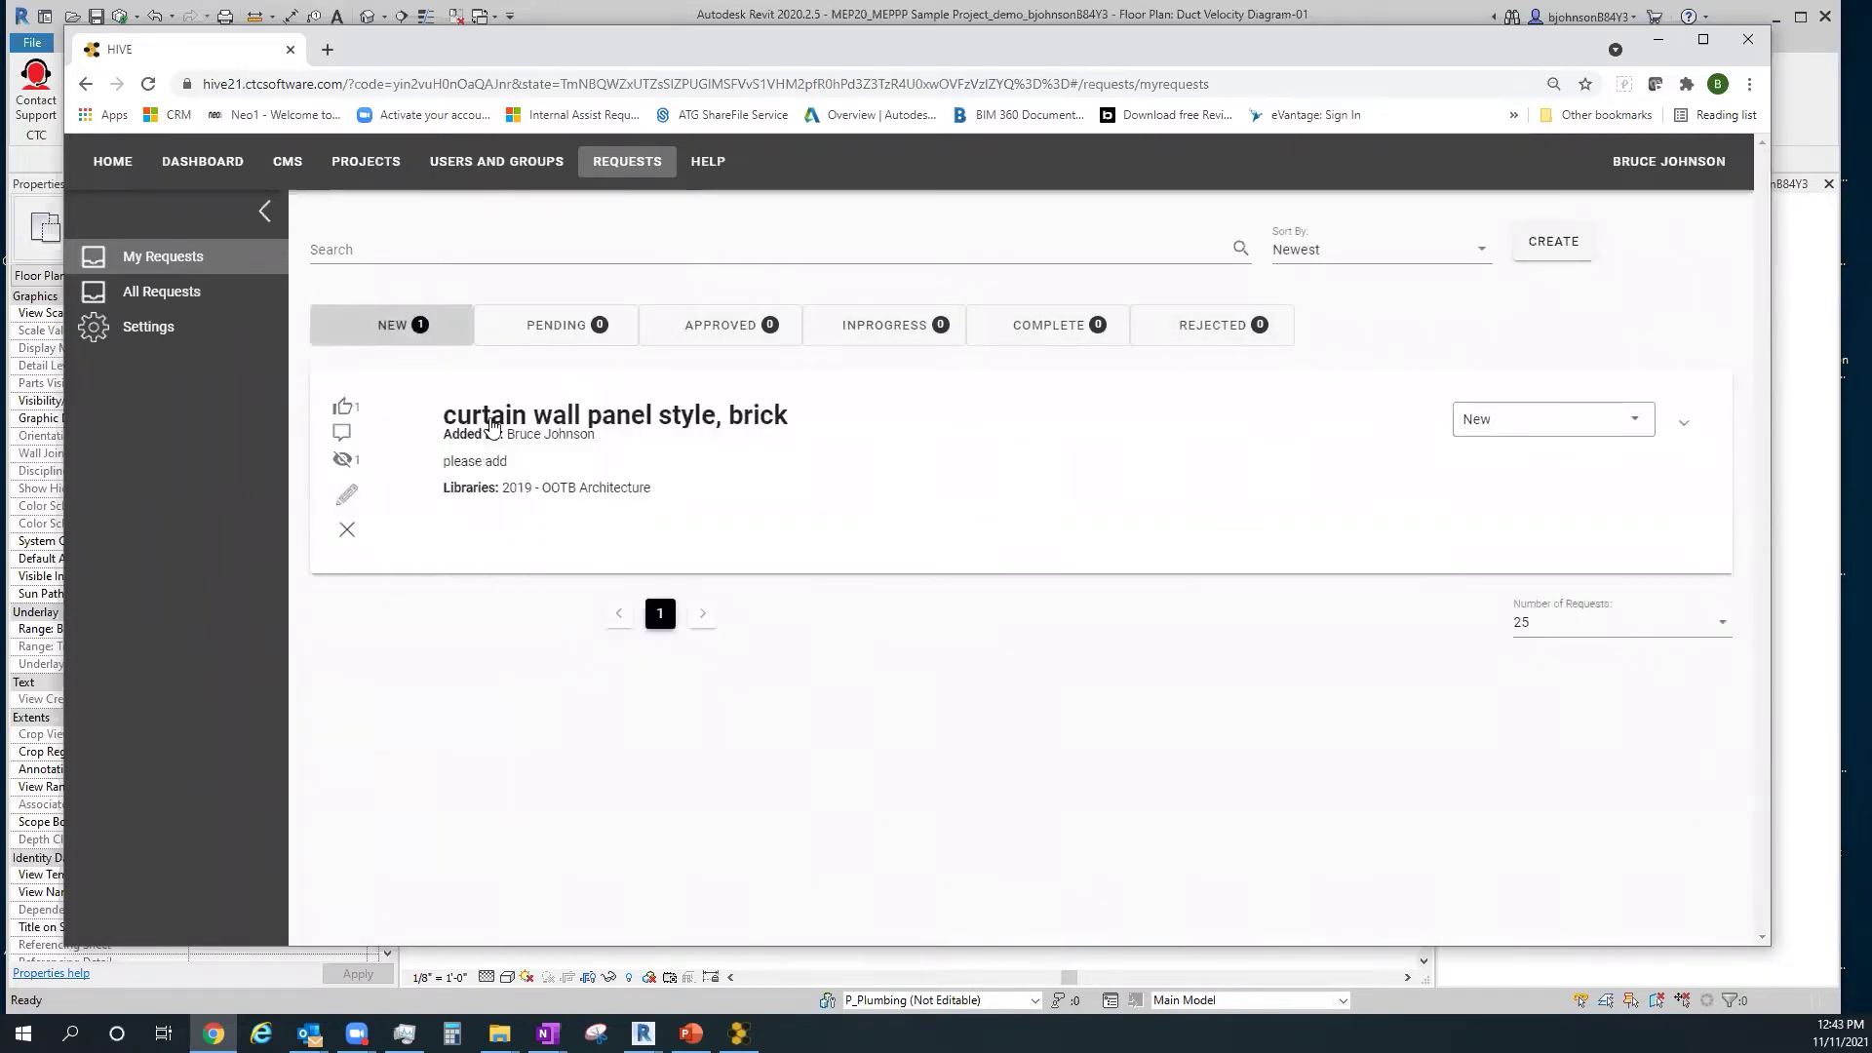
{"action": "left_click", "coordinate": [493, 433]}
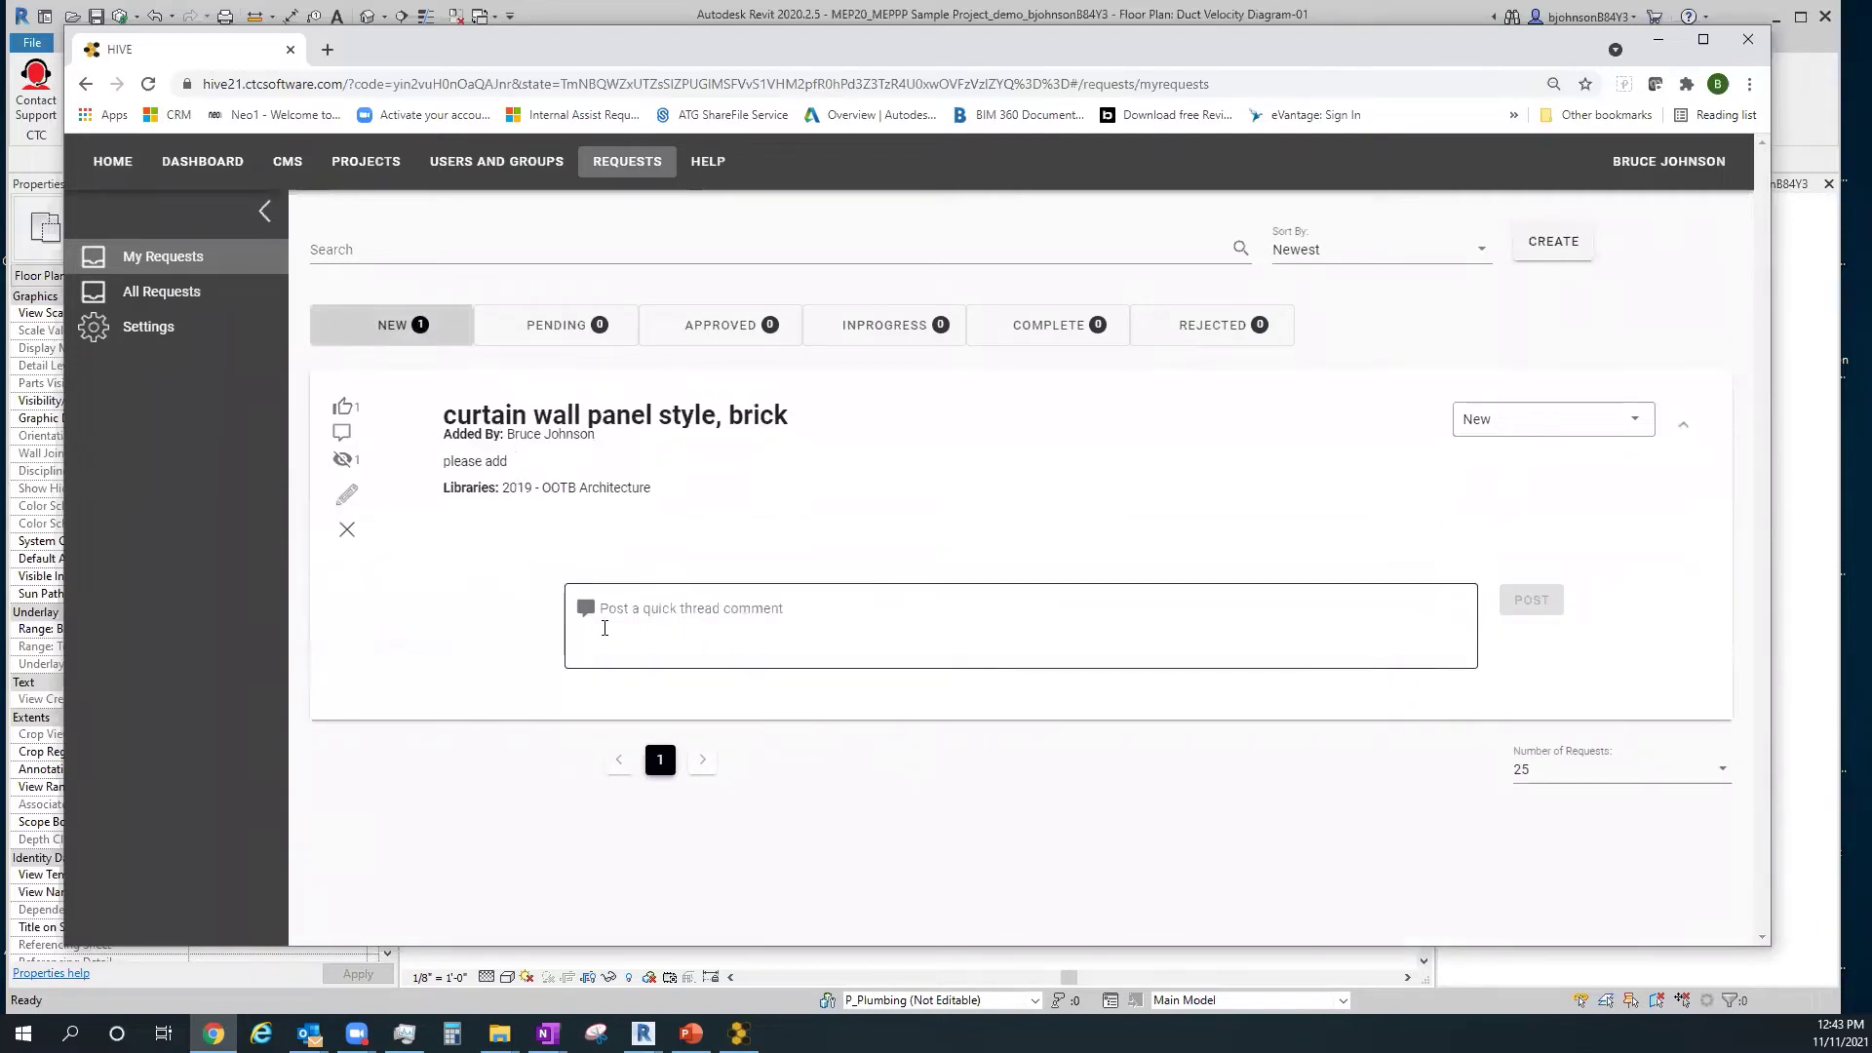
Show All Requests and review the submitted content requests with their libraries, attachments and statuses
{"action": "left_click", "coordinate": [192, 297]}
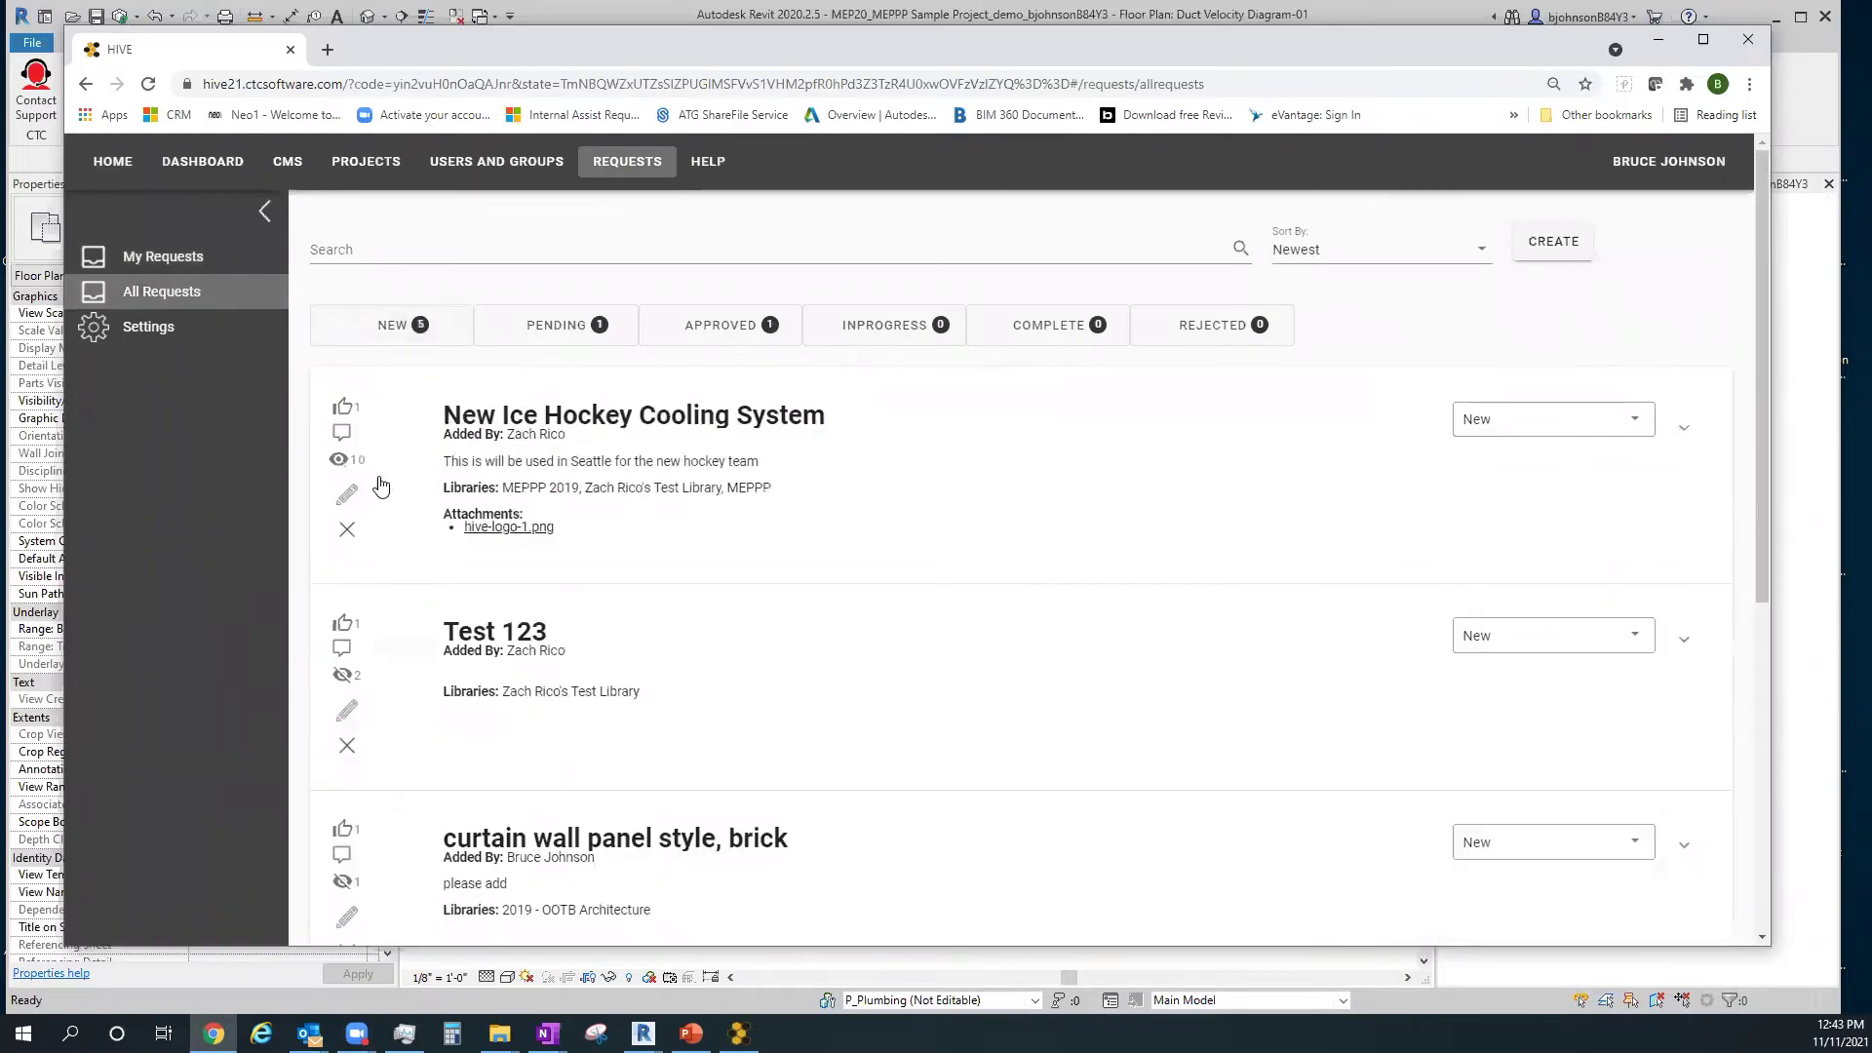
{"action": "scroll", "coordinate": [492, 498], "scroll_direction": "down", "scroll_amount": 6}
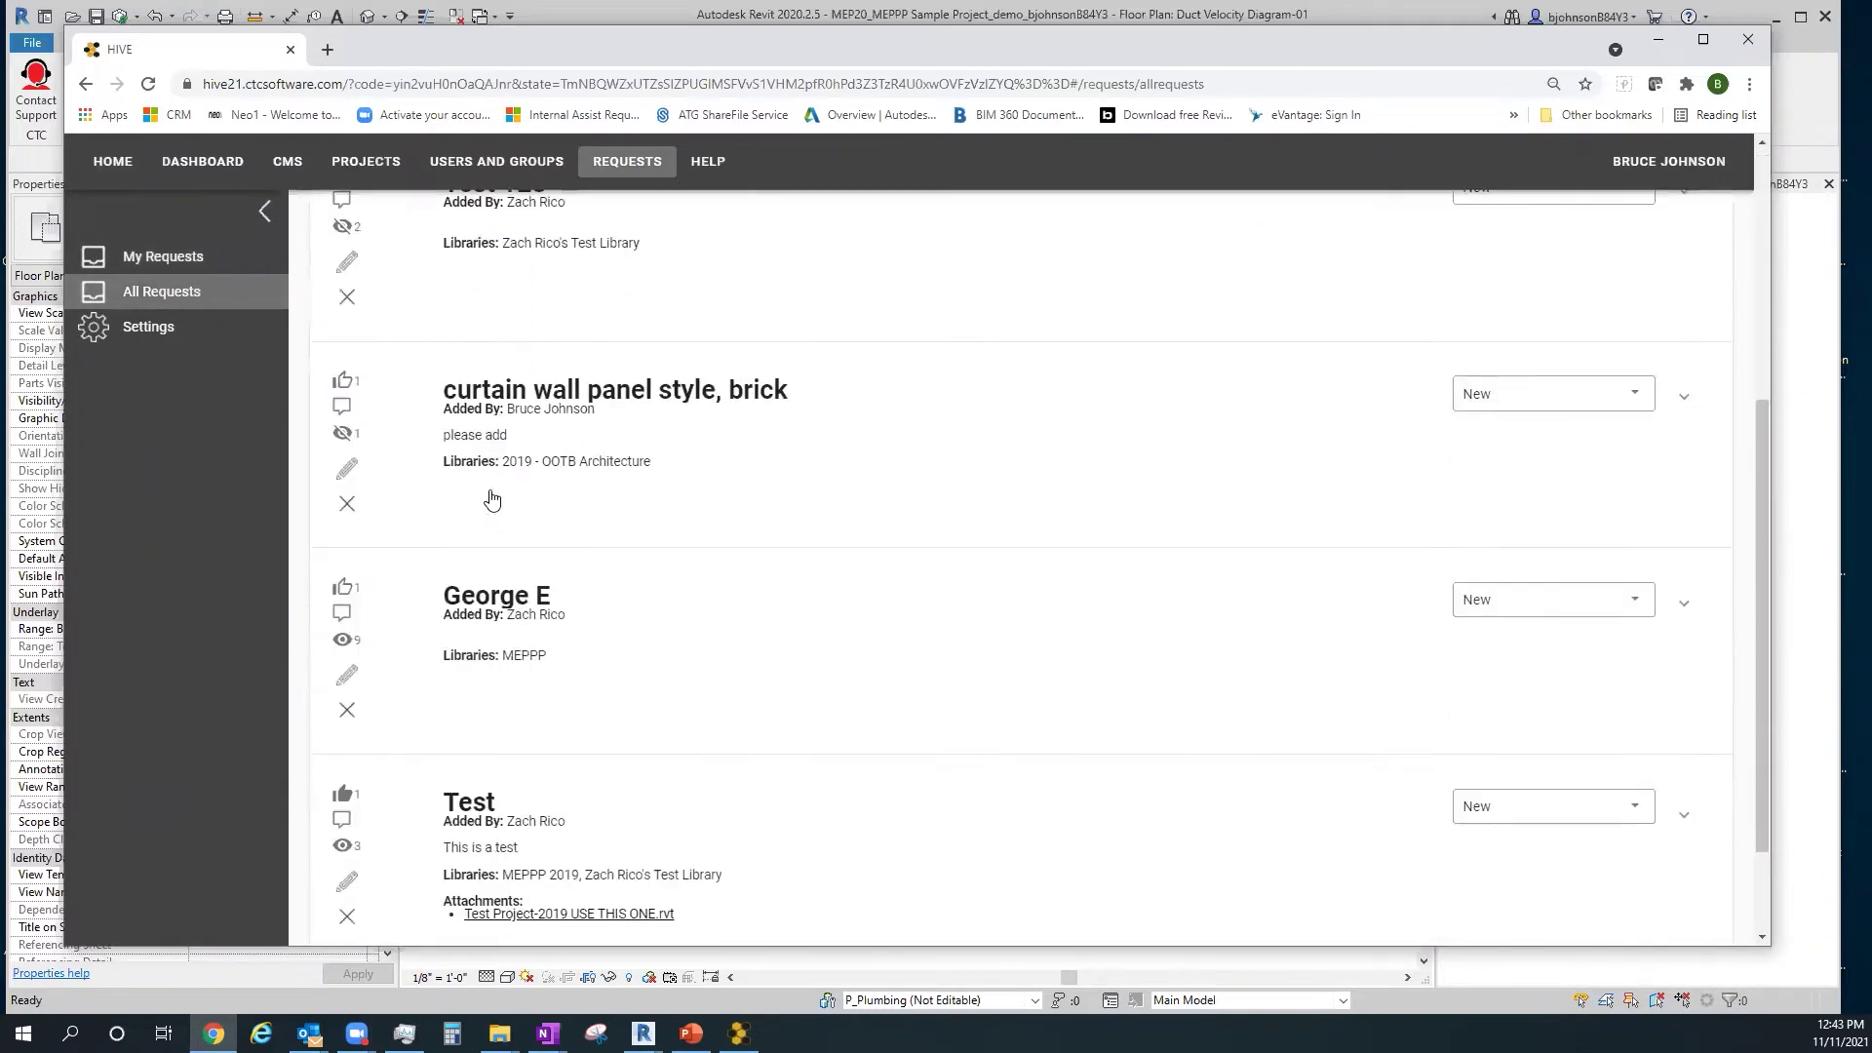
{"action": "scroll", "coordinate": [491, 498], "scroll_direction": "up", "scroll_amount": 6}
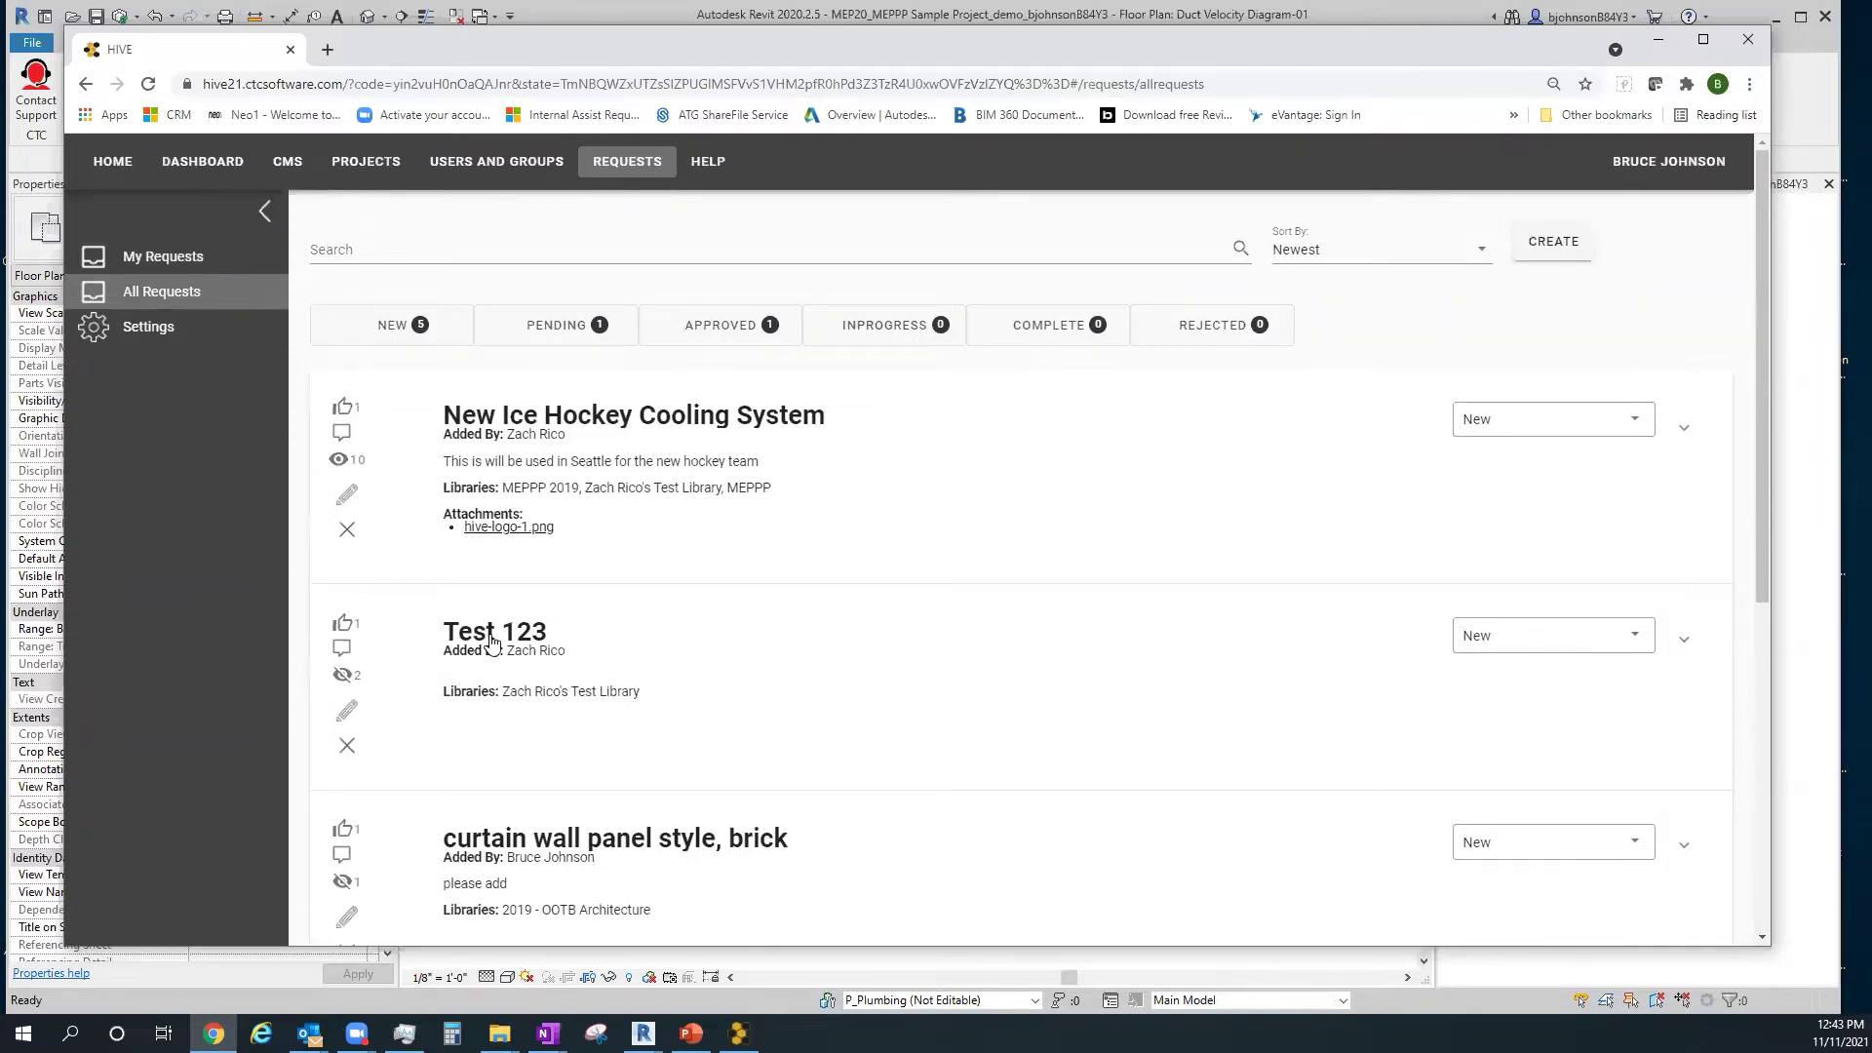
{"action": "scroll", "coordinate": [491, 642], "scroll_direction": "down", "scroll_amount": 5}
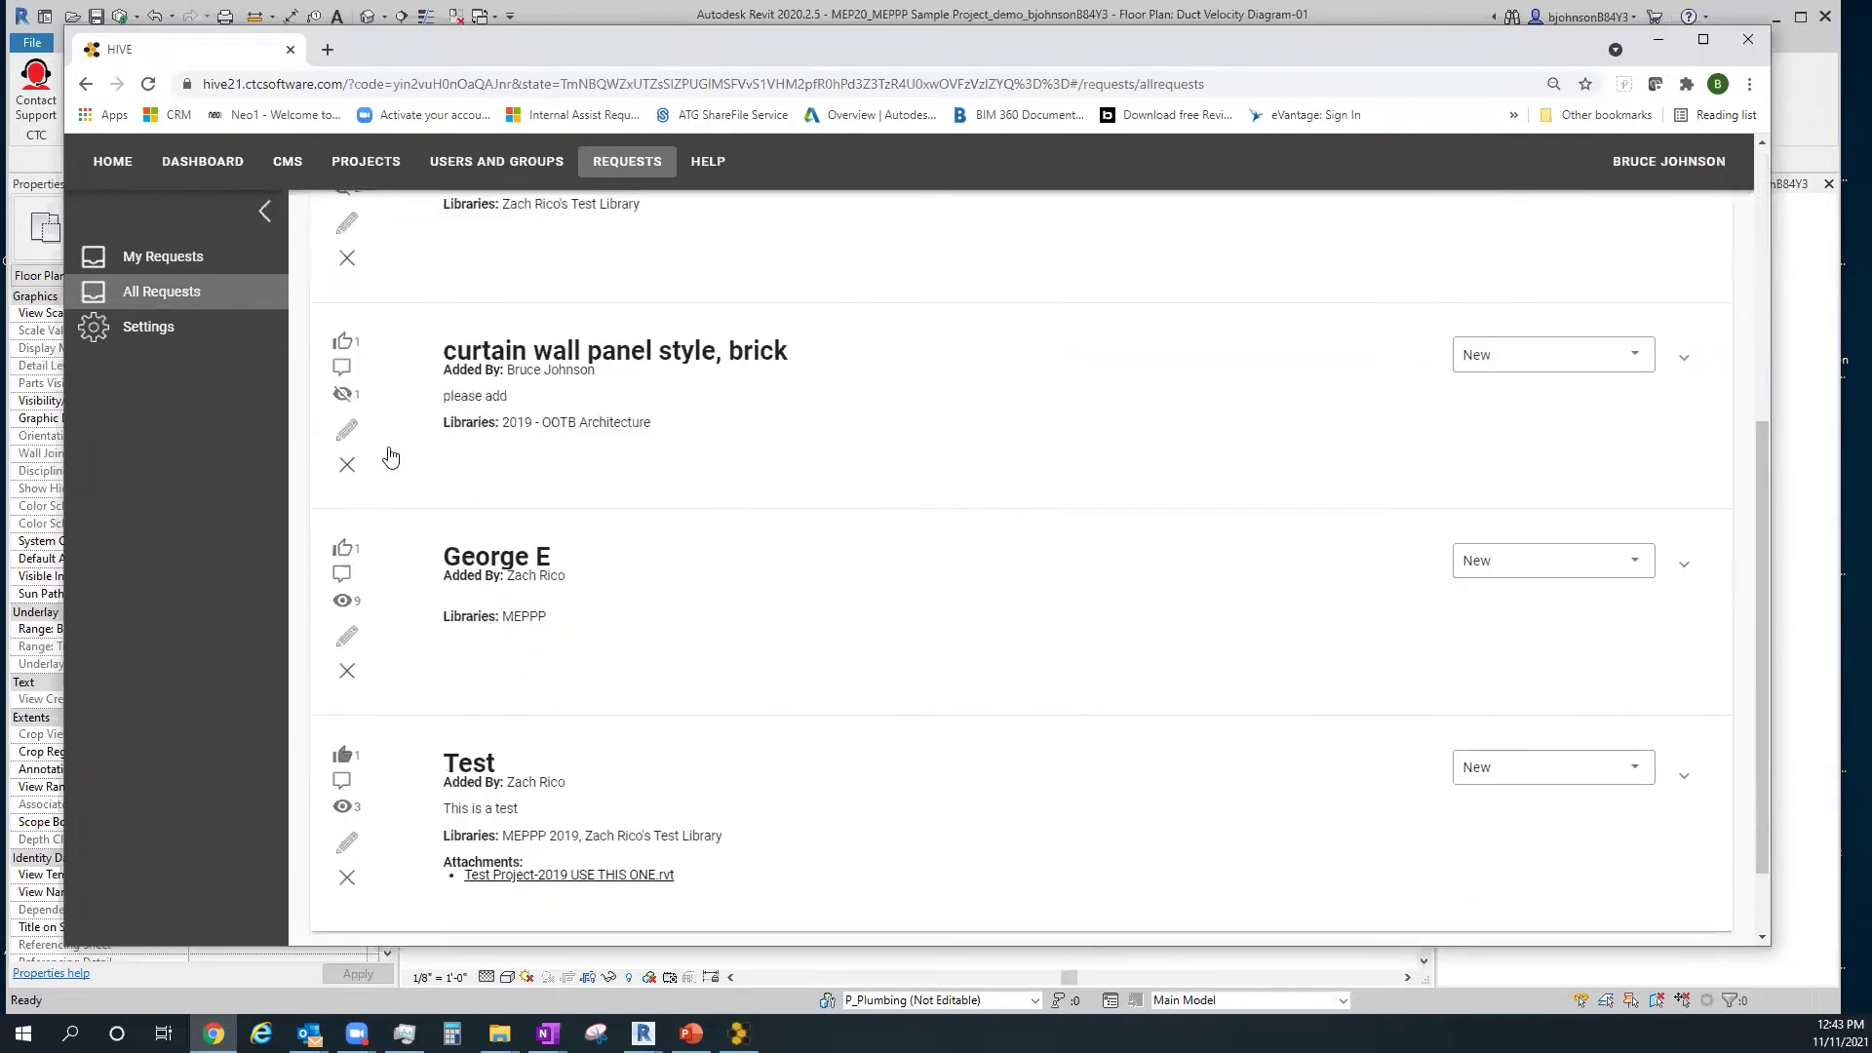
View the dashboard's enterprise User Statistics and the projects' Model Summary
{"action": "left_click", "coordinate": [203, 161]}
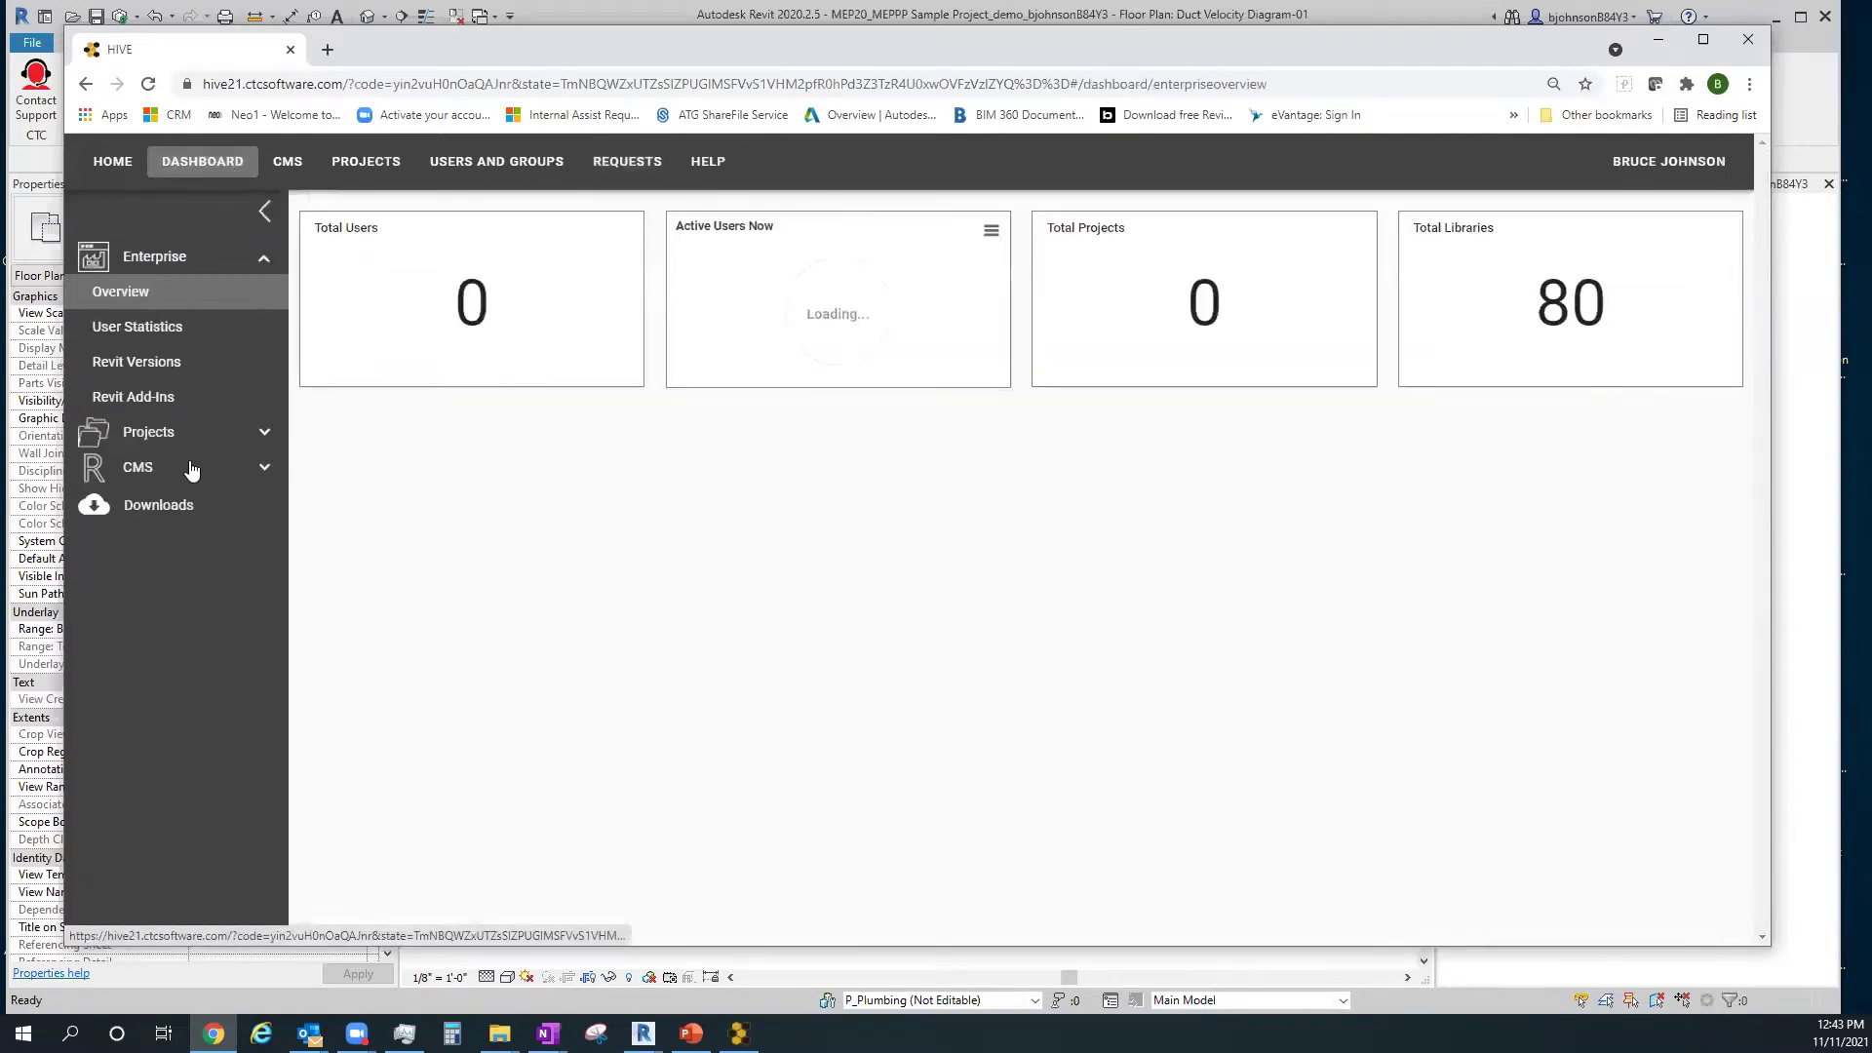
{"action": "left_click", "coordinate": [155, 336]}
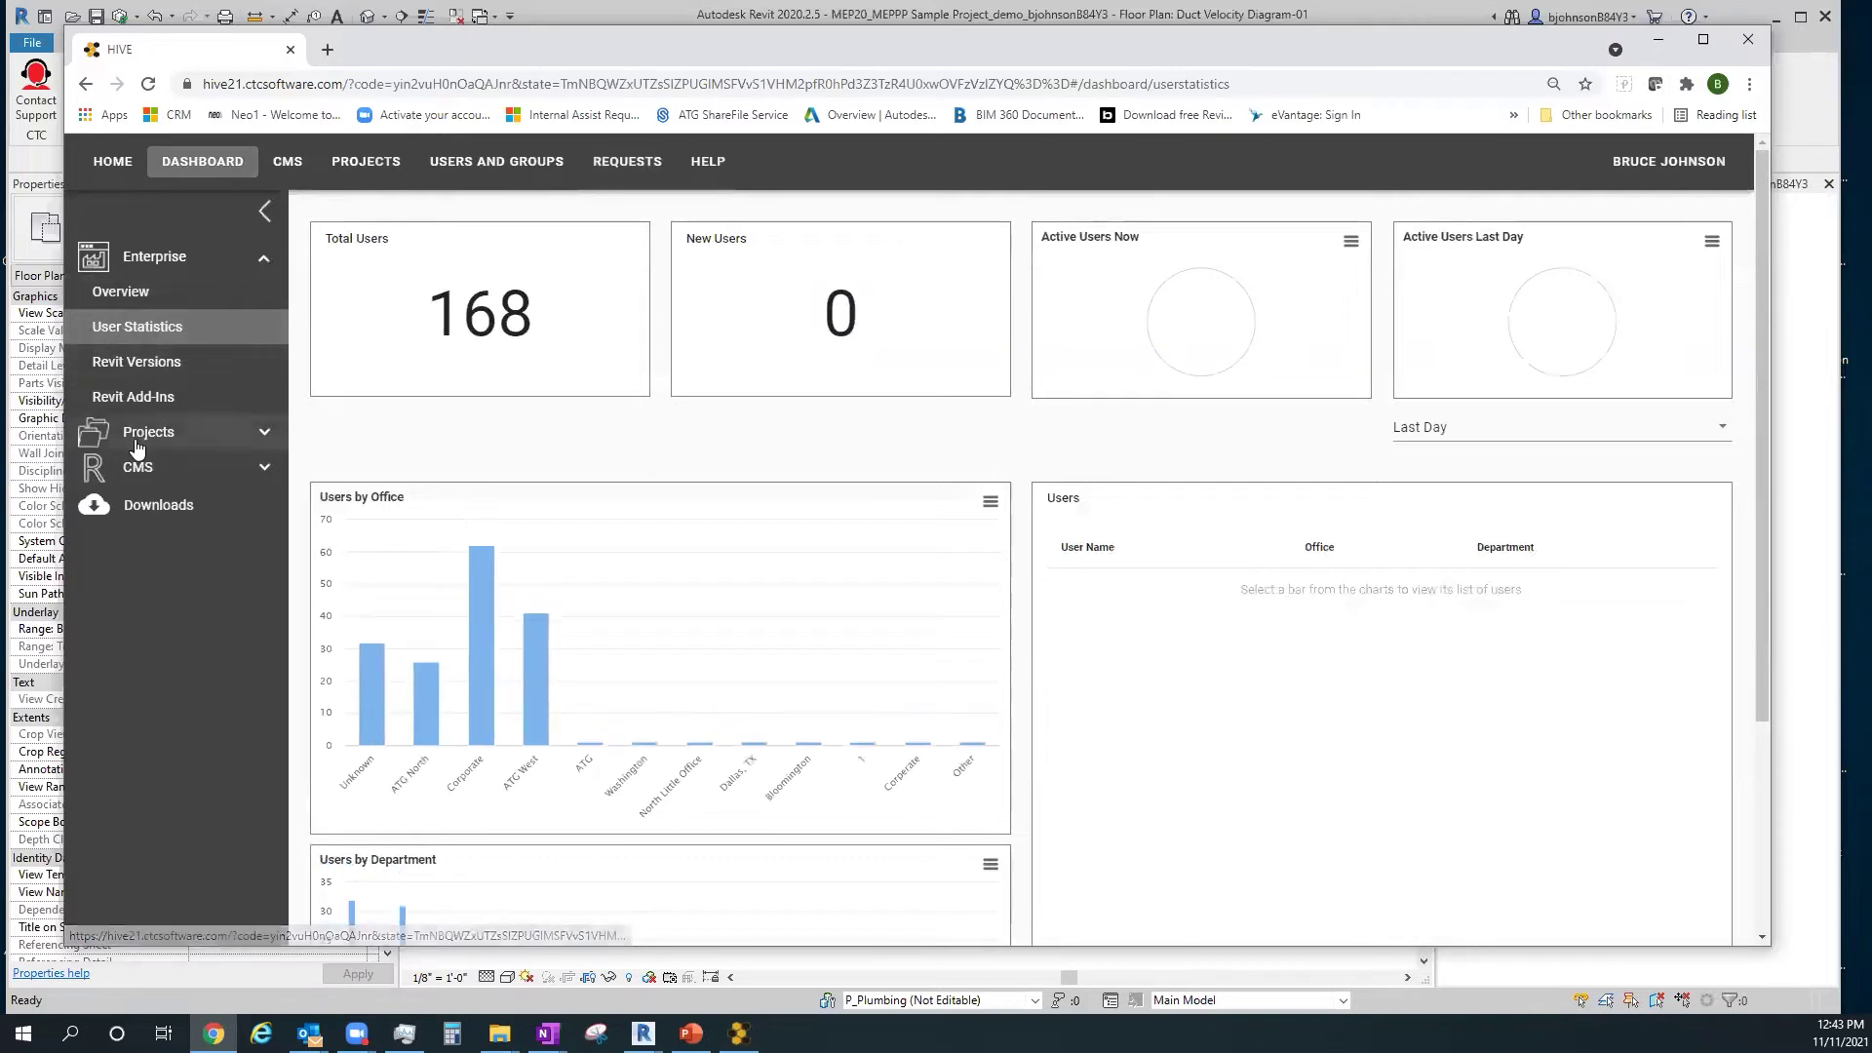
{"action": "left_click", "coordinate": [156, 432]}
{"action": "left_click", "coordinate": [176, 397]}
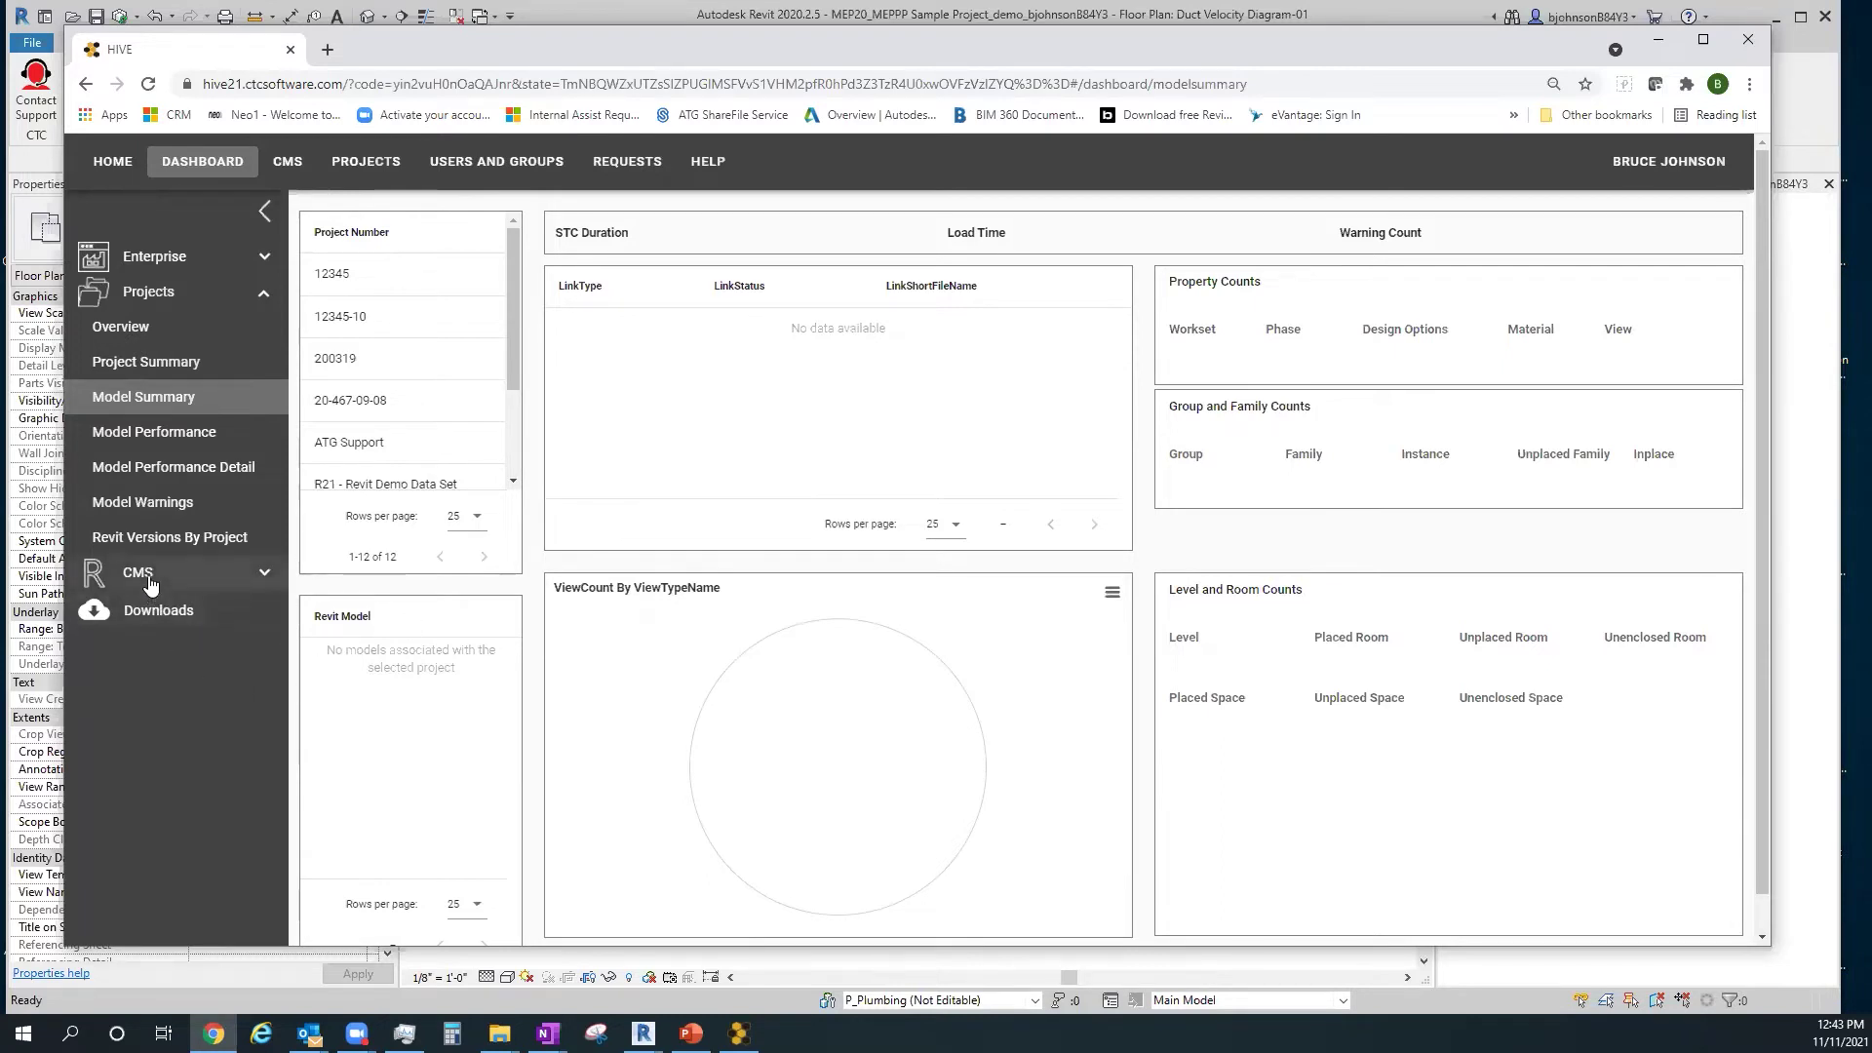
View the dashboard's CMS Overview and examine the charts in its Search Statistics
{"action": "left_click", "coordinate": [234, 575]}
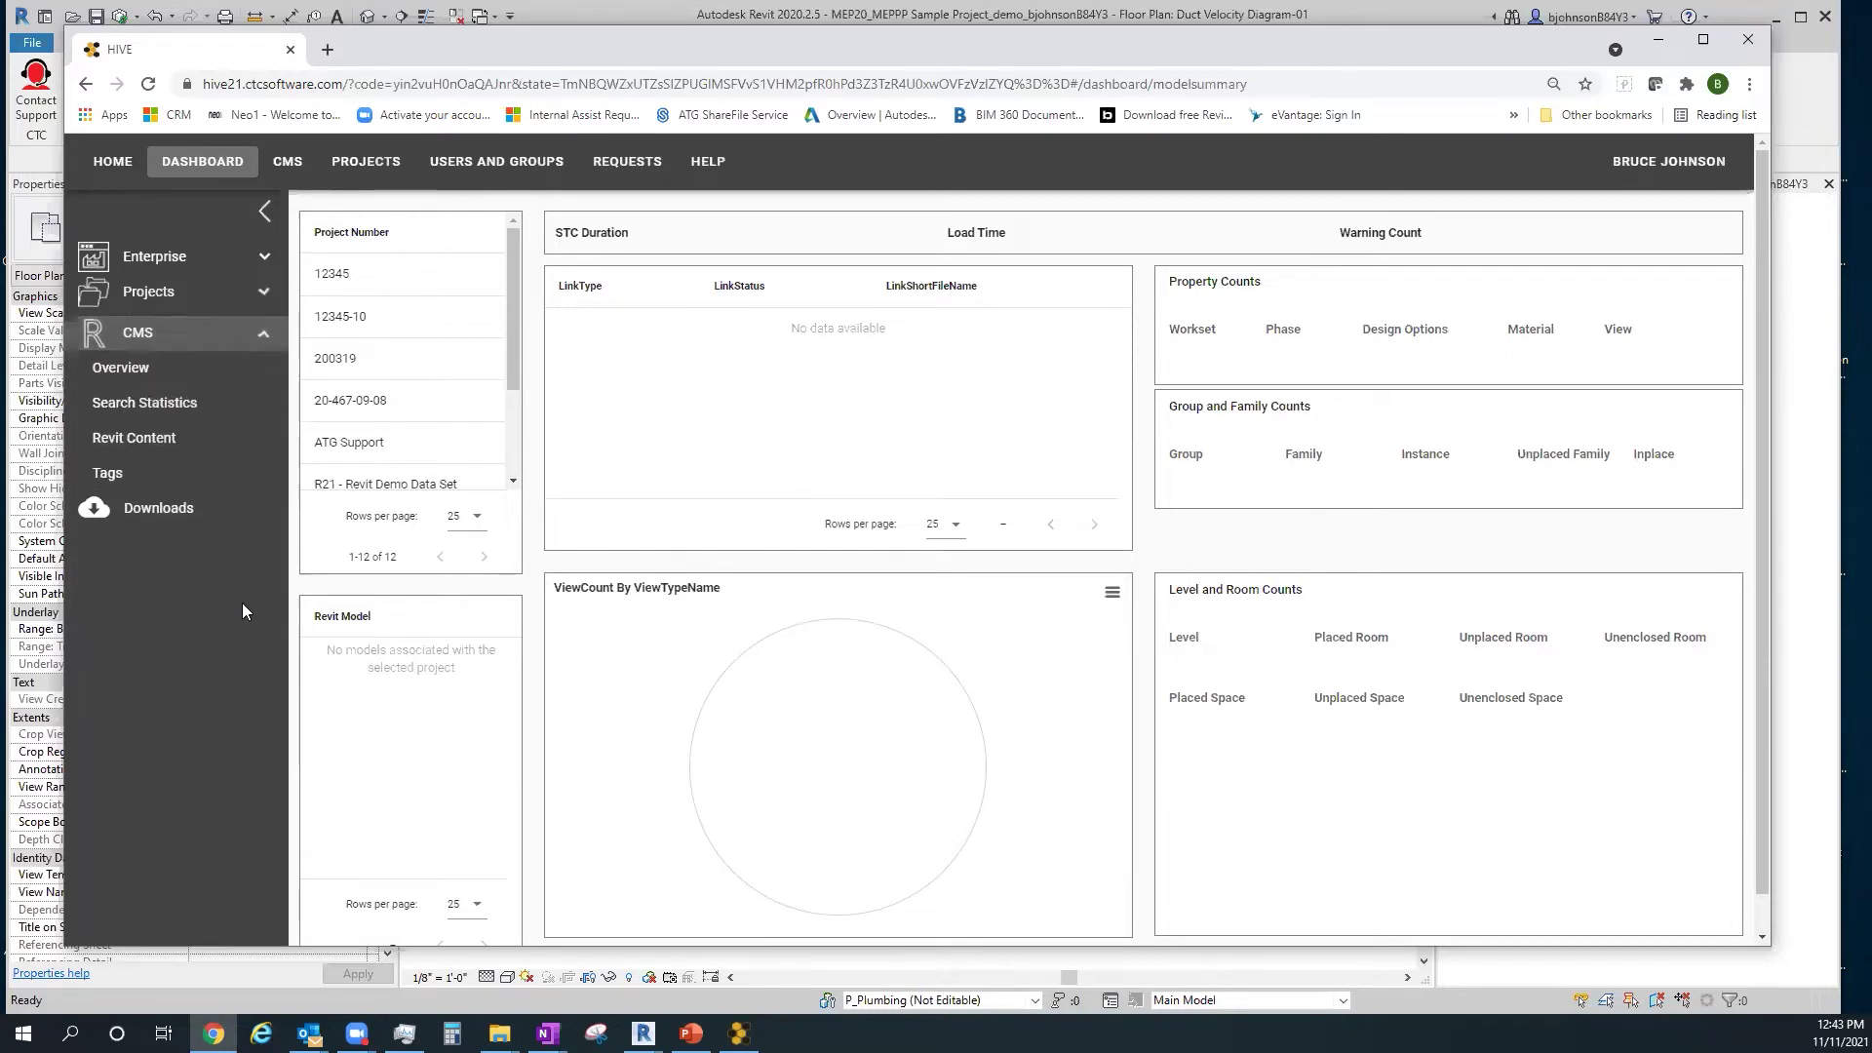
{"action": "left_click", "coordinate": [147, 362]}
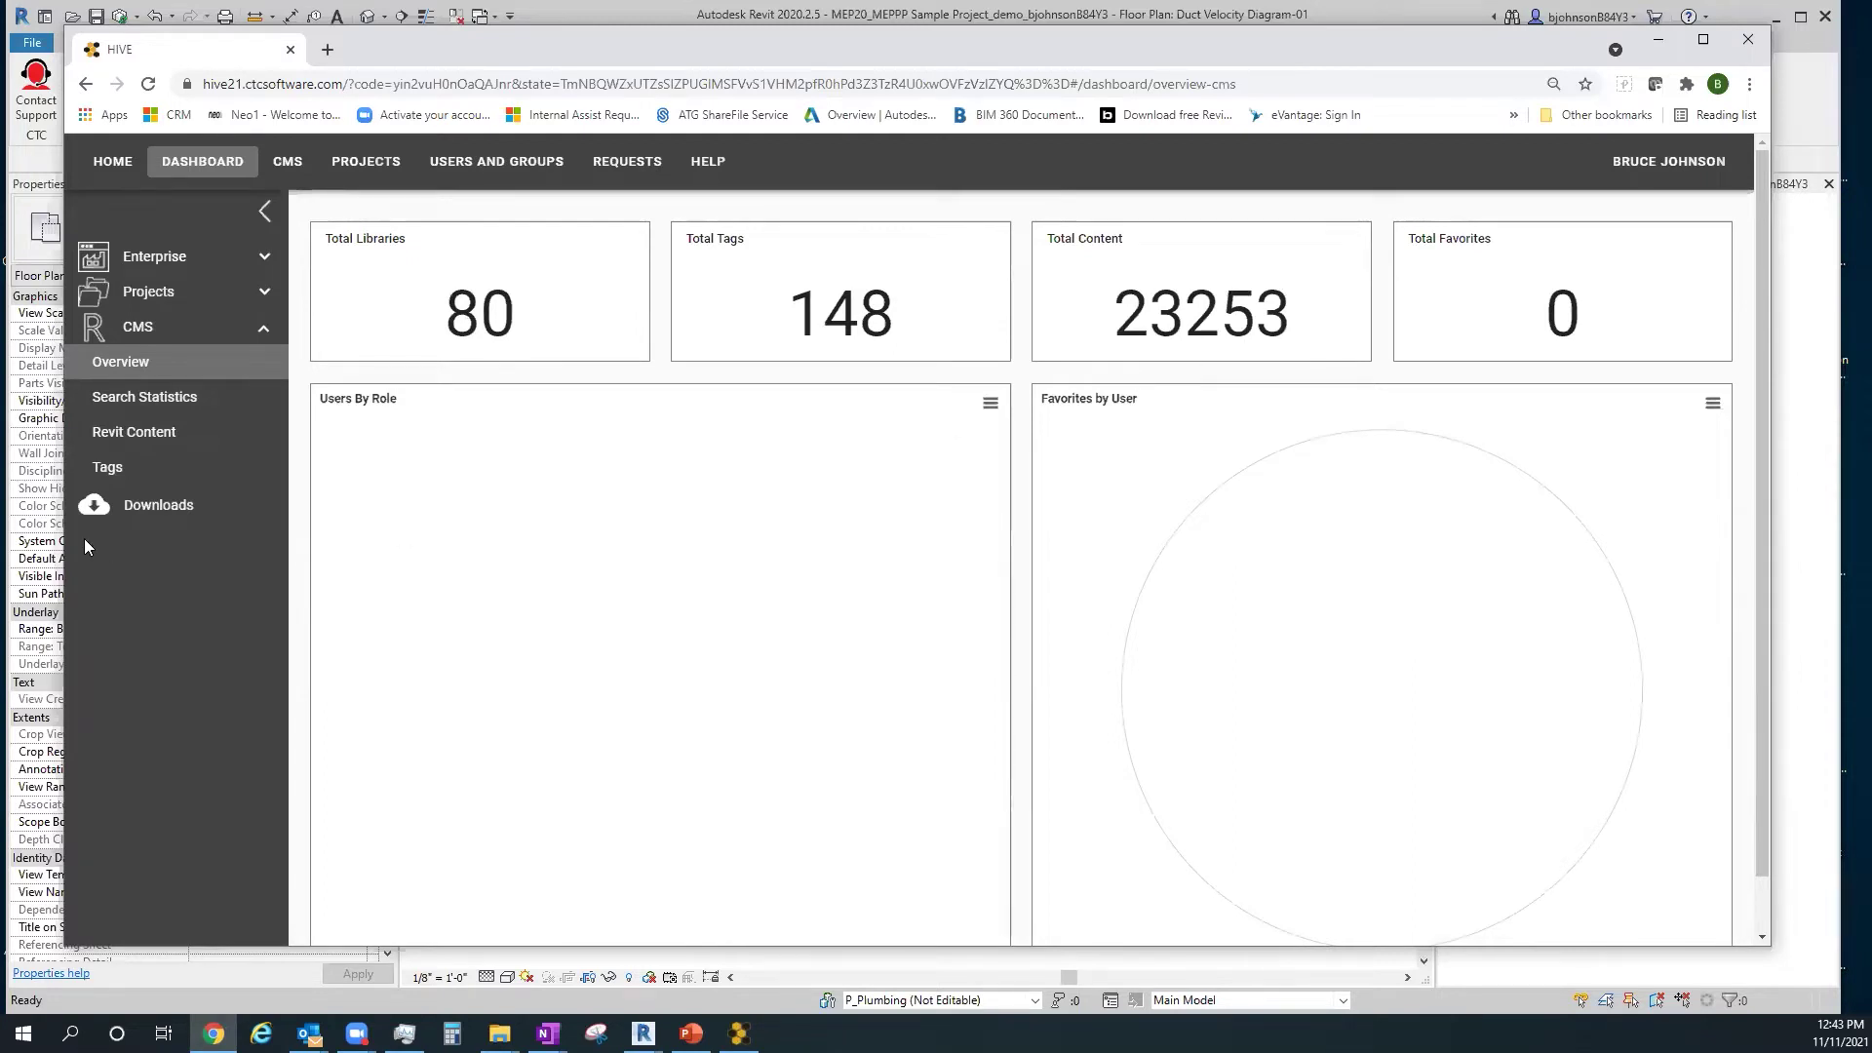
{"action": "left_click", "coordinate": [137, 397]}
{"action": "scroll", "coordinate": [513, 607], "scroll_direction": "down", "scroll_amount": 2}
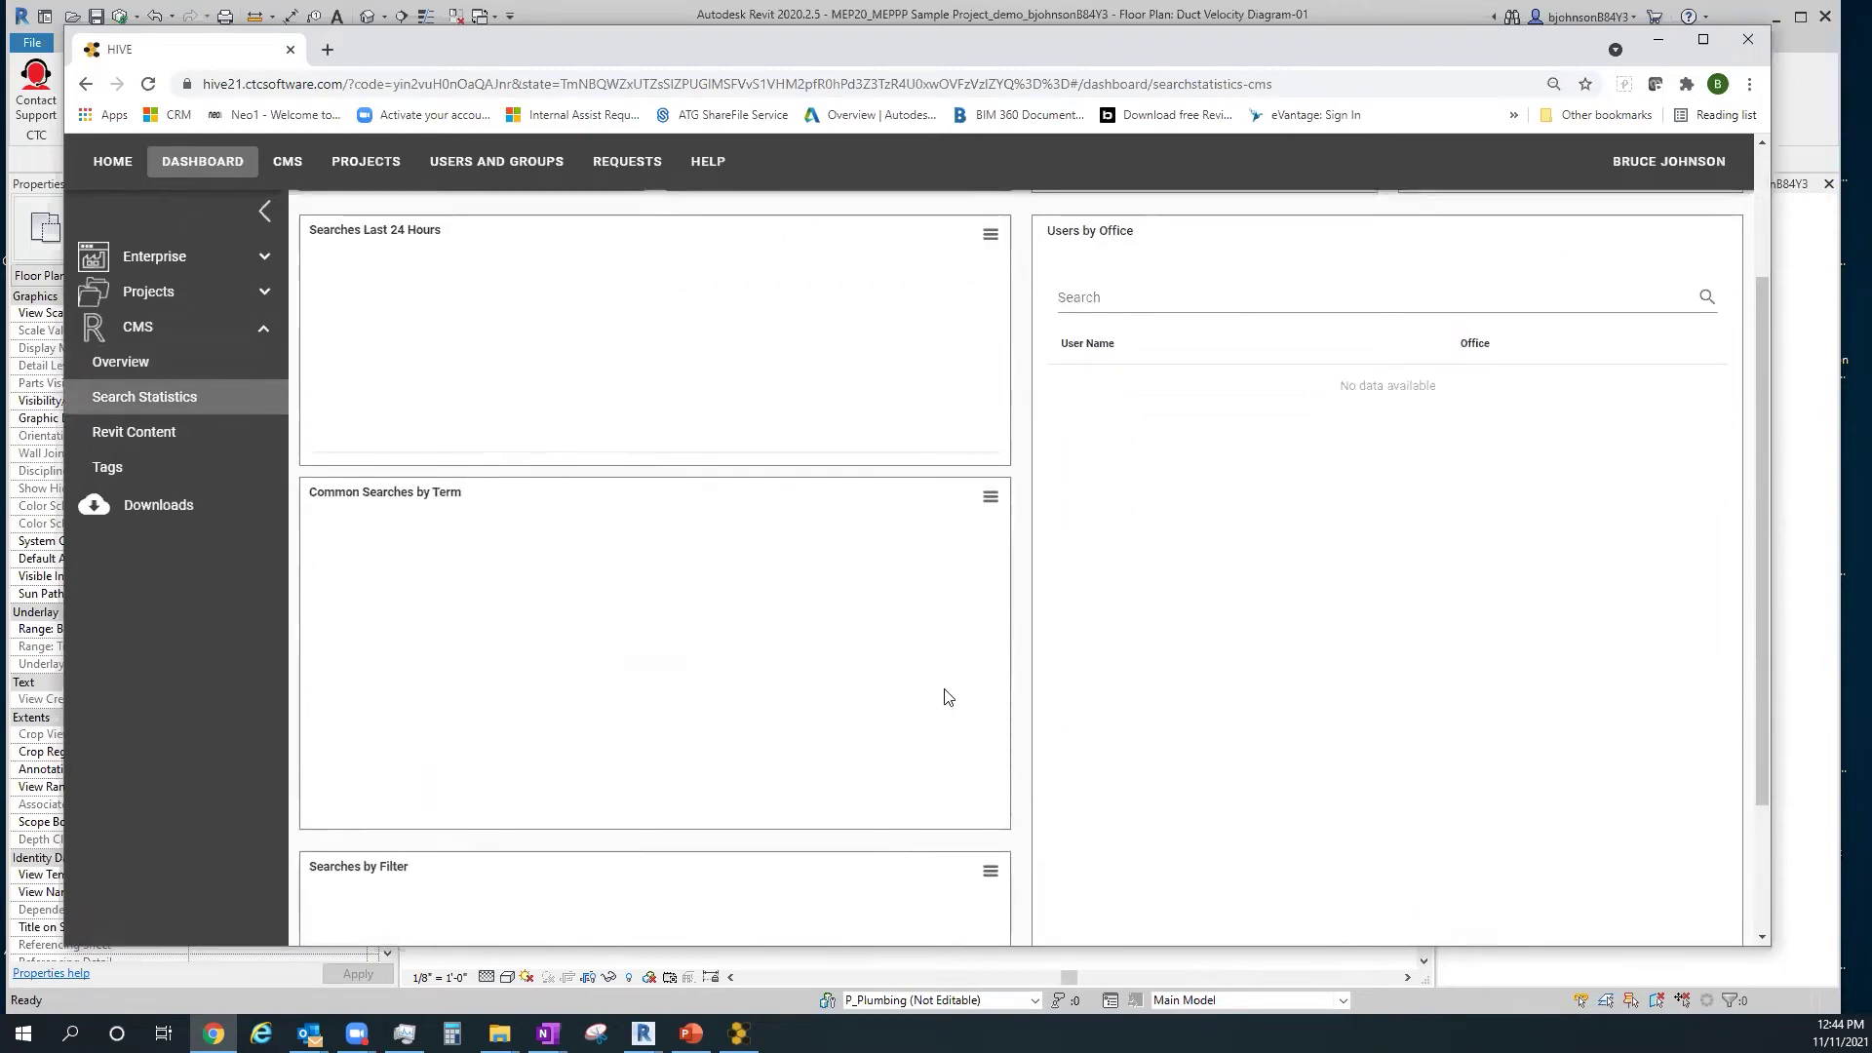
View the dashboard's CMS Revit Content and examine the family charts for the model 01194_Oak Ridge_TN_192NP_R_ARCH_V18.rvt
{"action": "scroll", "coordinate": [1297, 704], "scroll_direction": "down", "scroll_amount": 1}
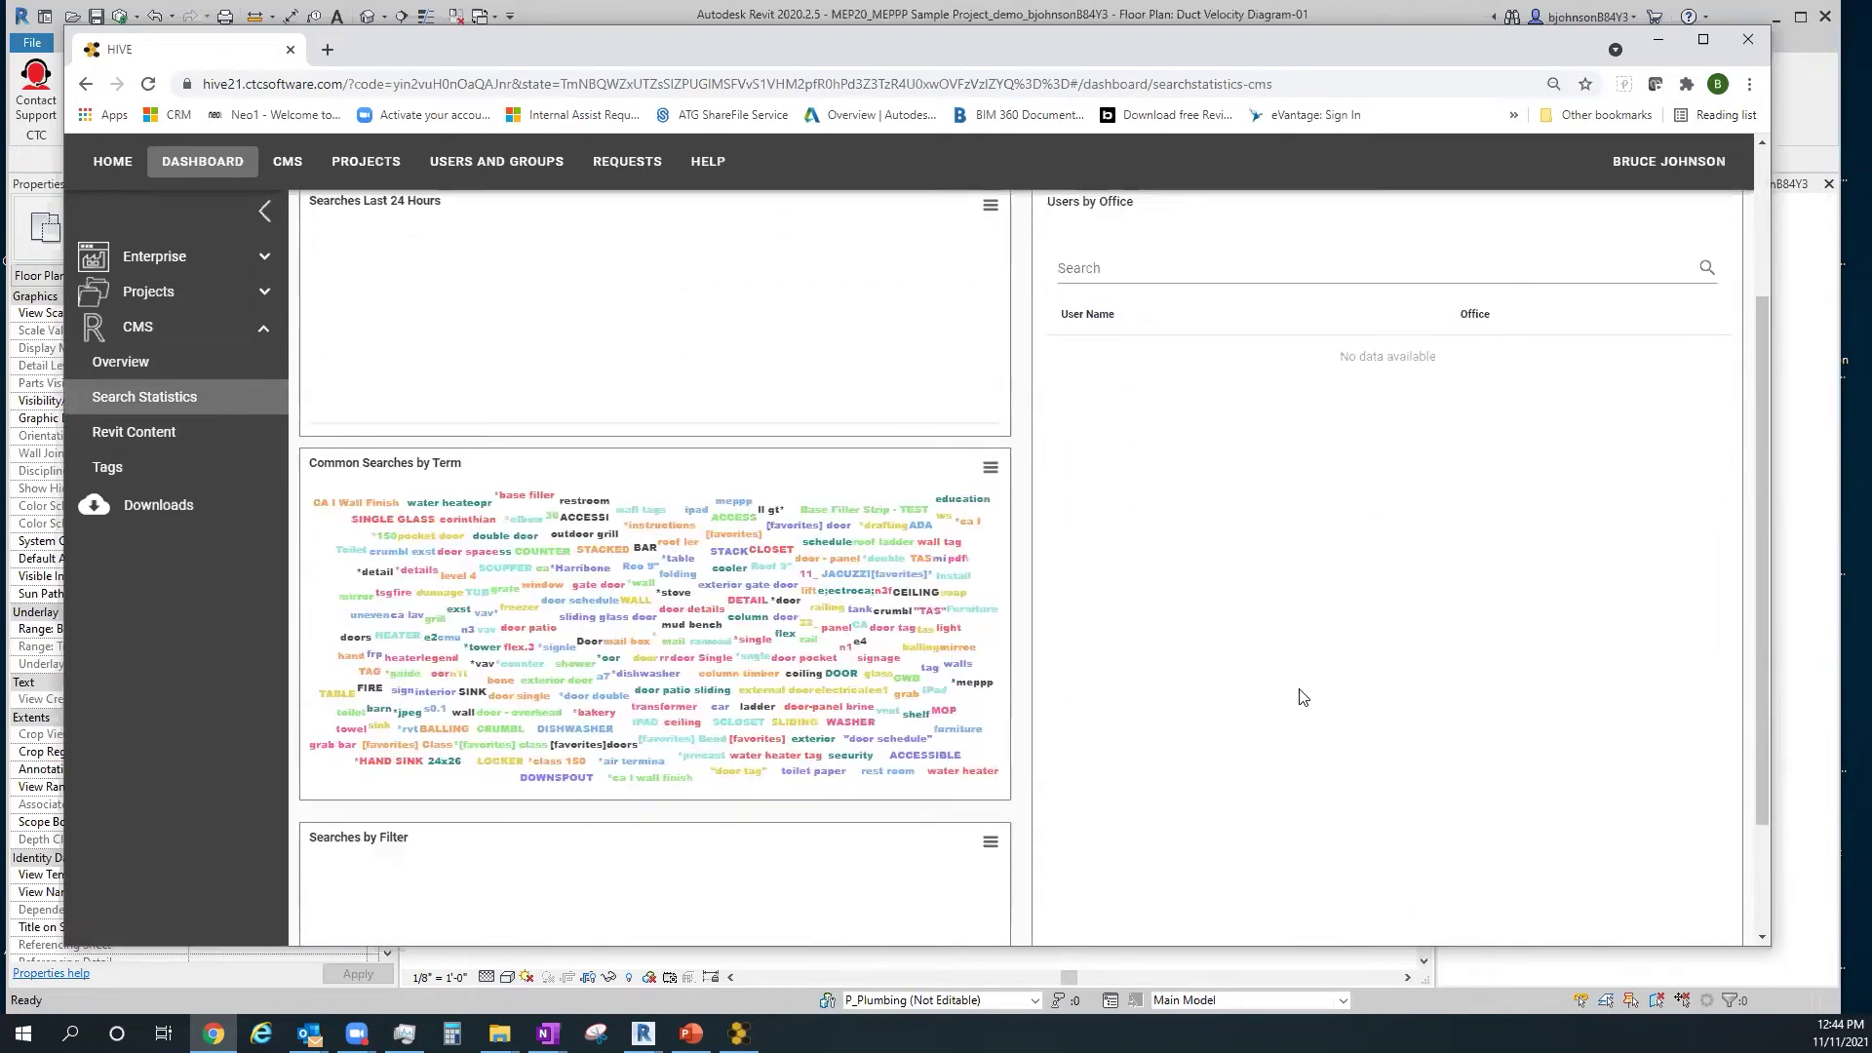
{"action": "left_click", "coordinate": [161, 430]}
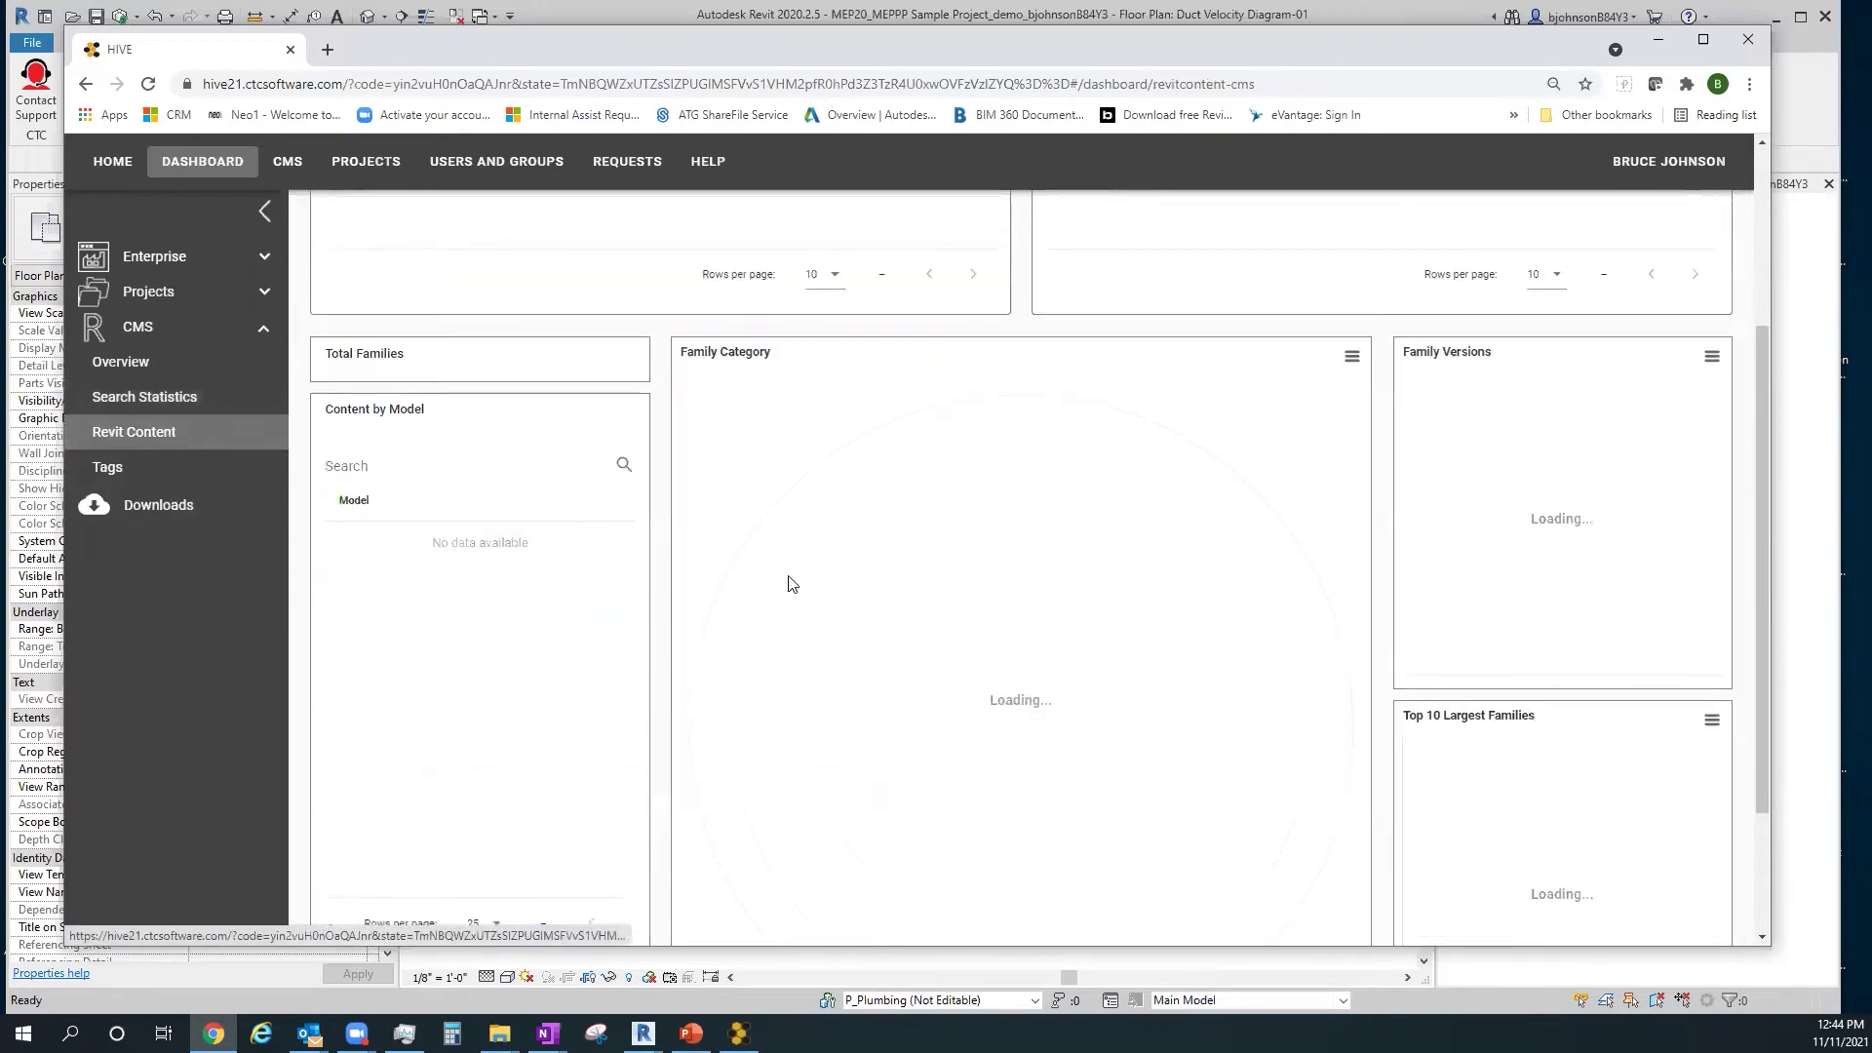
{"action": "scroll", "coordinate": [817, 583], "scroll_direction": "down", "scroll_amount": 1}
{"action": "scroll", "coordinate": [817, 583], "scroll_direction": "down", "scroll_amount": 2}
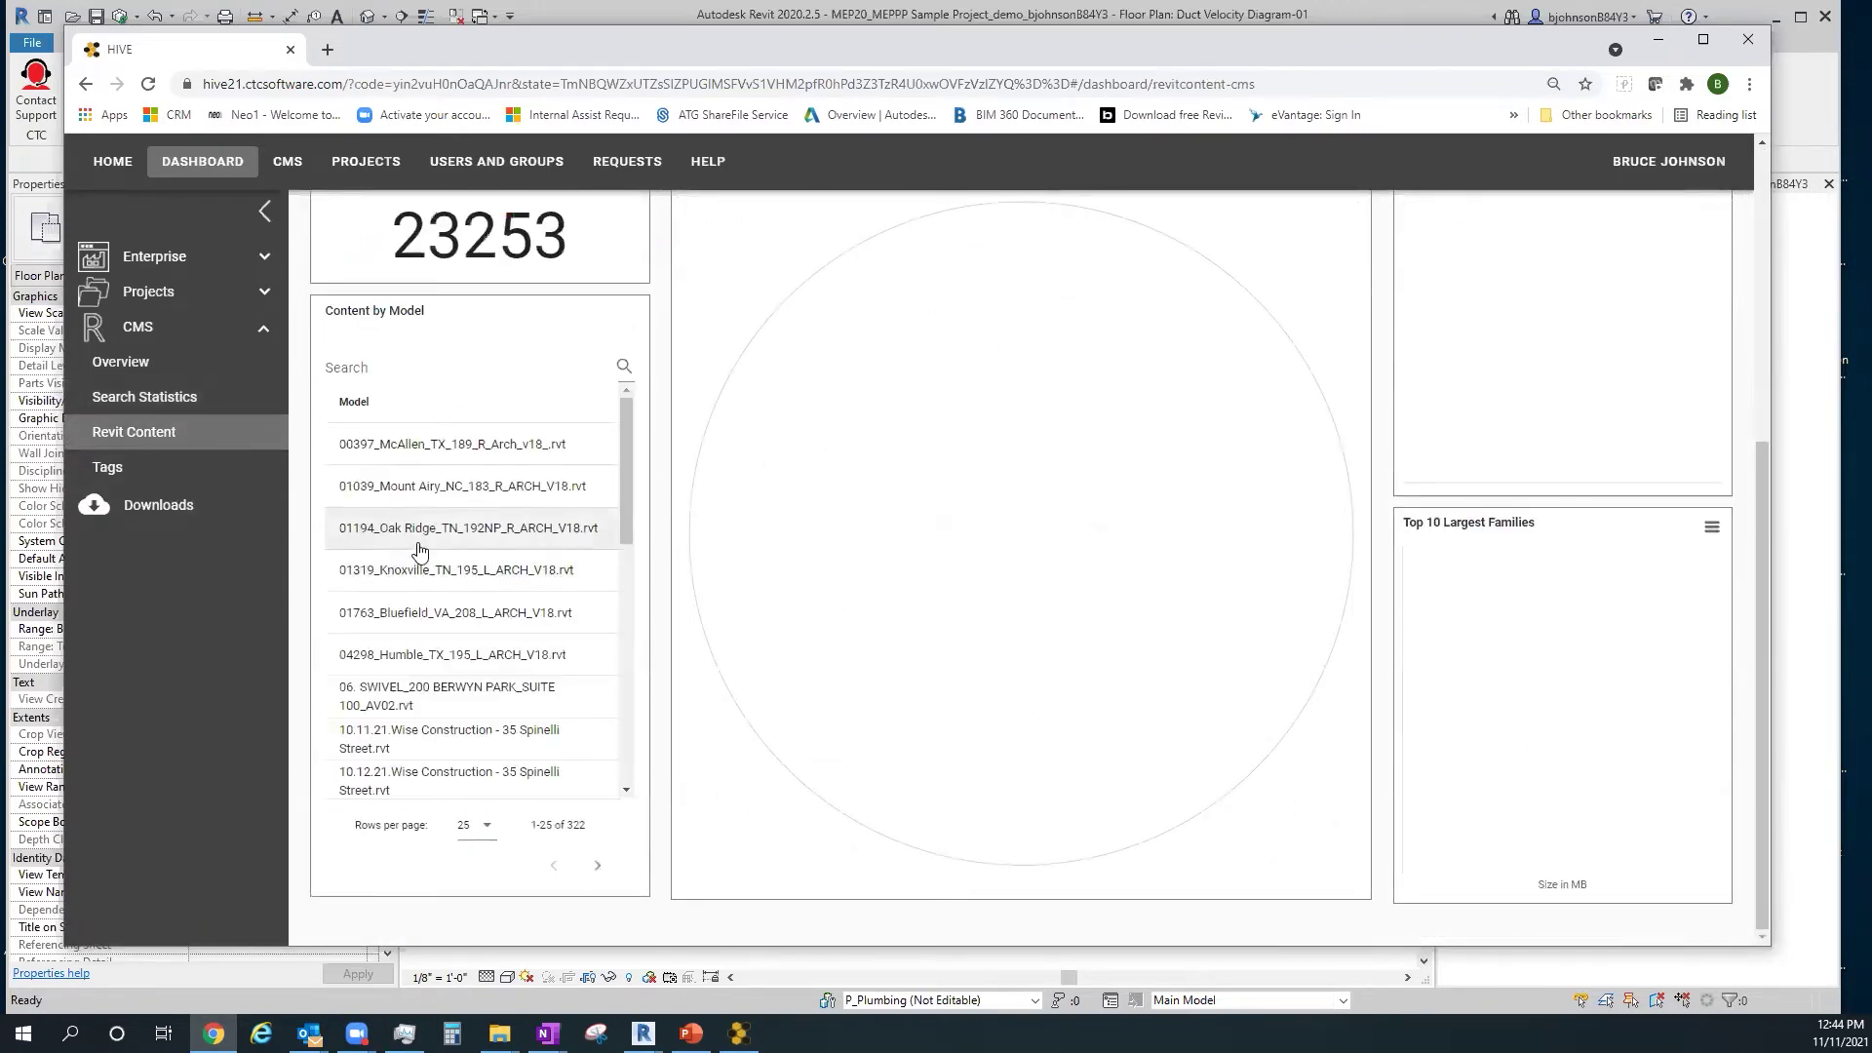
{"action": "scroll", "coordinate": [435, 564], "scroll_direction": "up", "scroll_amount": 4}
{"action": "scroll", "coordinate": [436, 558], "scroll_direction": "down", "scroll_amount": 2}
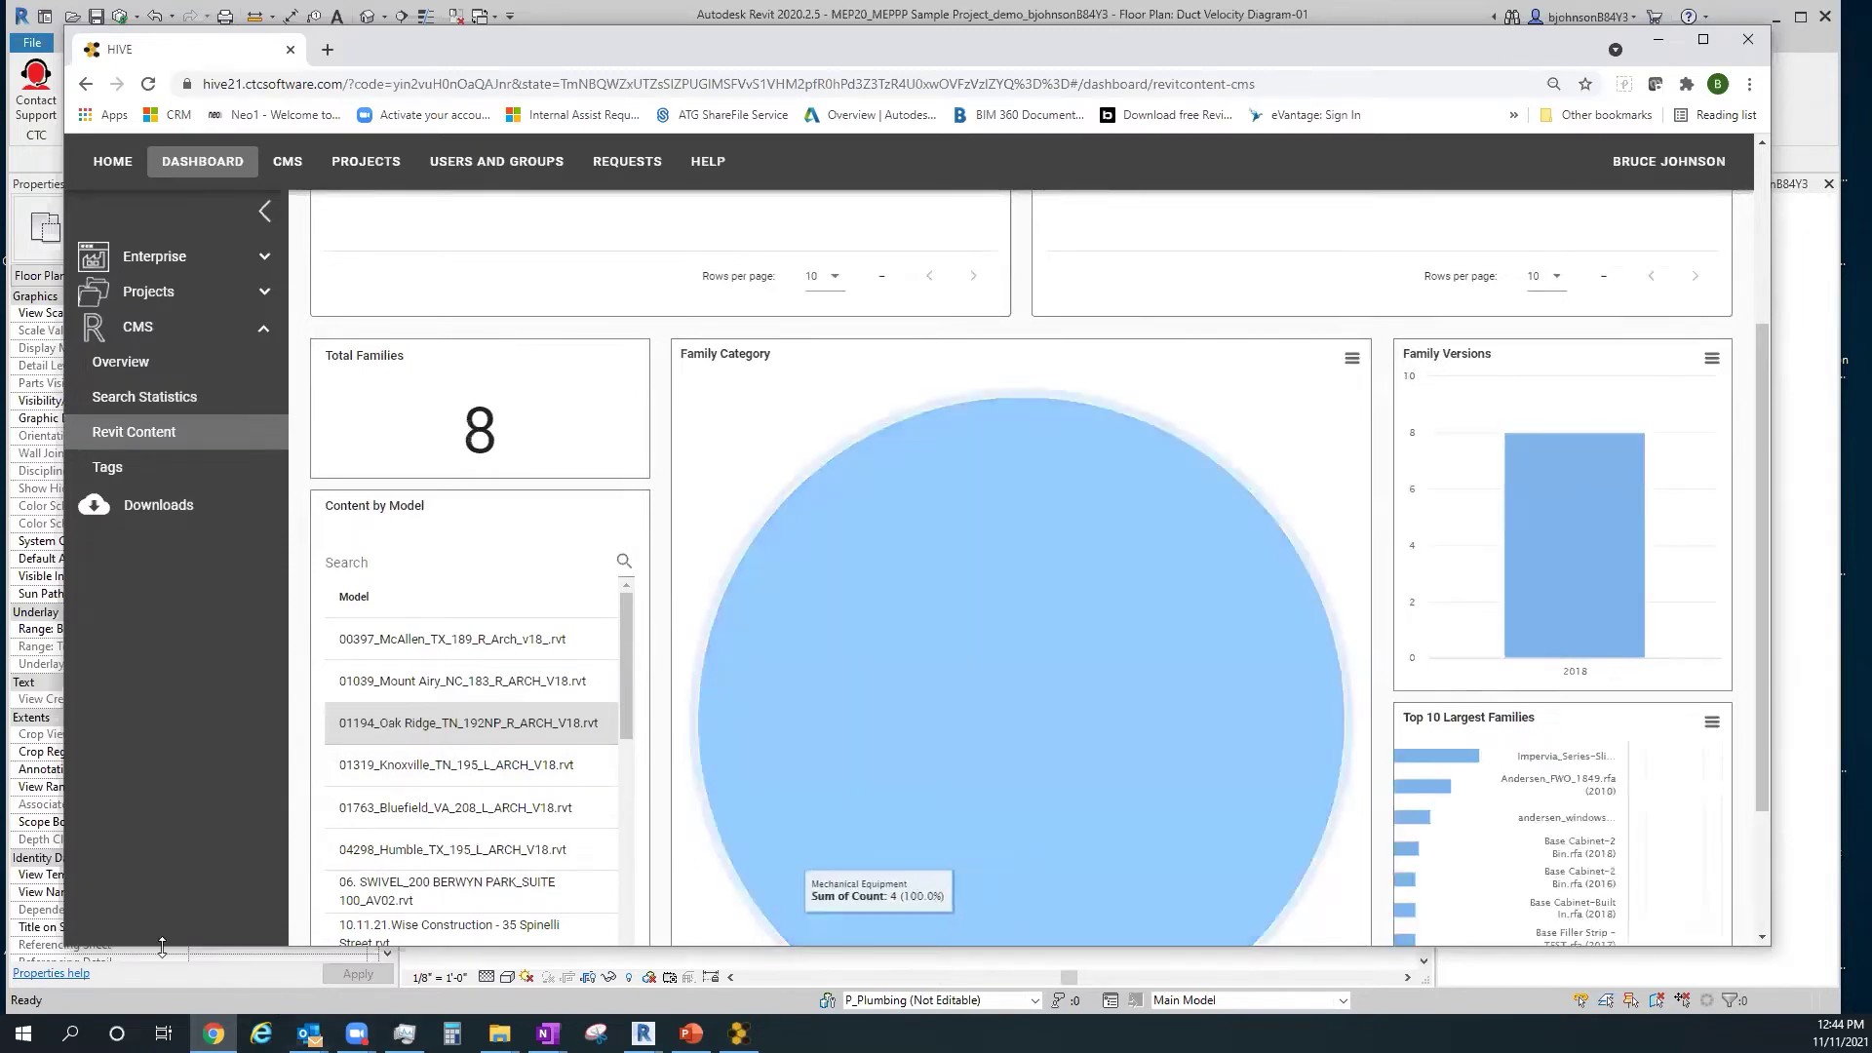
{"action": "scroll", "coordinate": [965, 771], "scroll_direction": "down", "scroll_amount": 2}
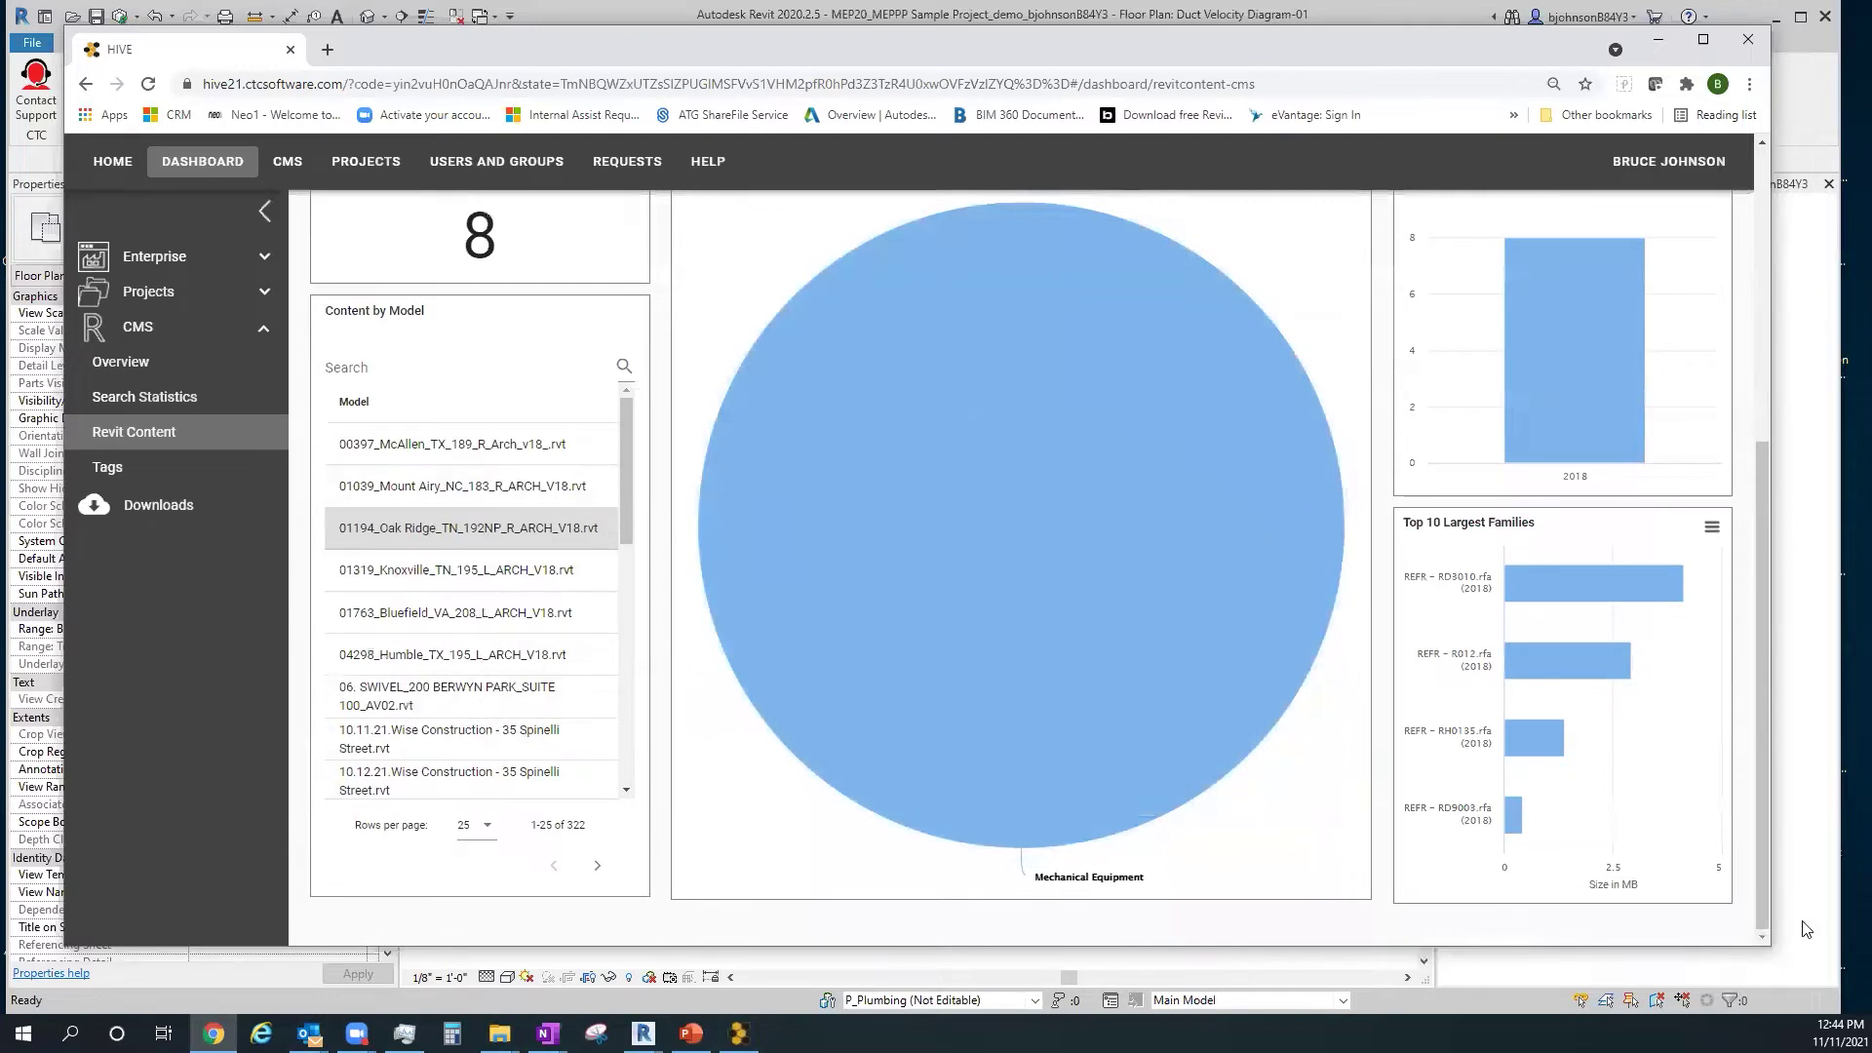
{"action": "mouse_move", "coordinate": [1667, 596]}
{"action": "mouse_move", "coordinate": [1557, 610]}
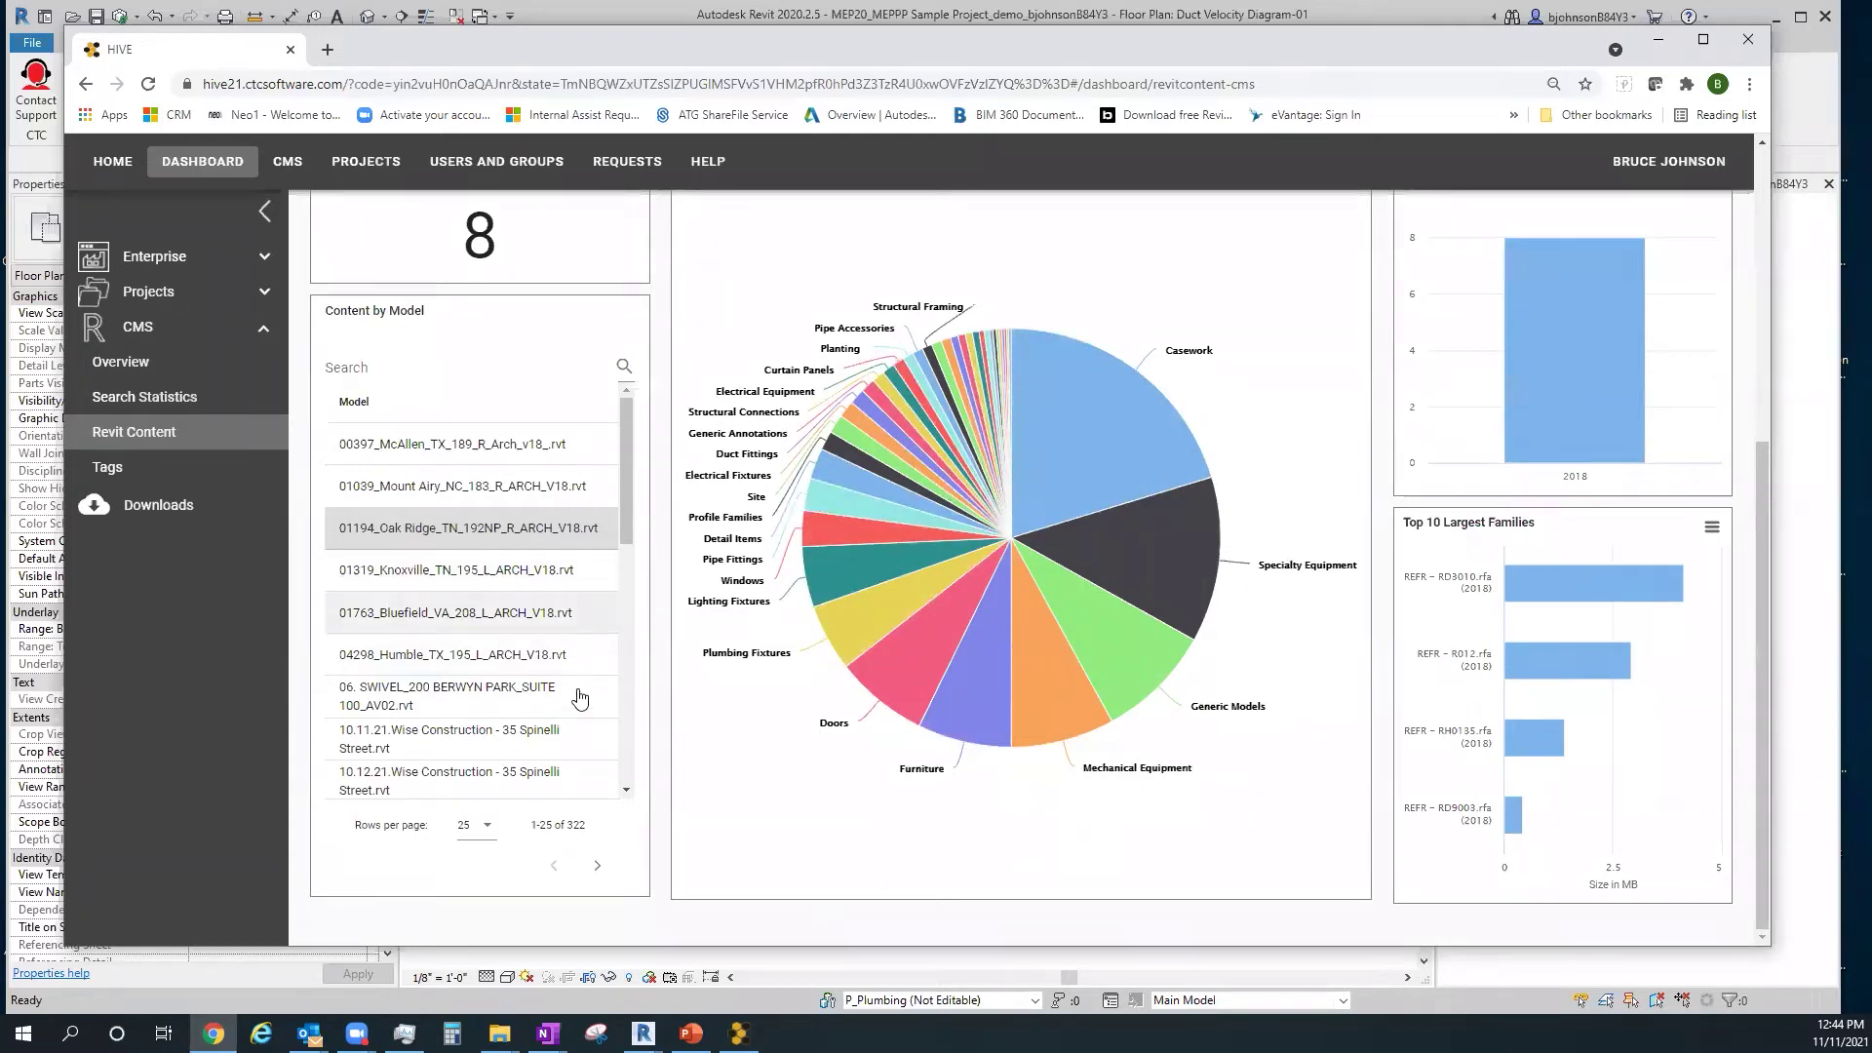
Review the dashboard's CMS Tags statistics, including the Underused Tags list, and close the browser and HIVE CMS windows
{"action": "left_click", "coordinate": [121, 468]}
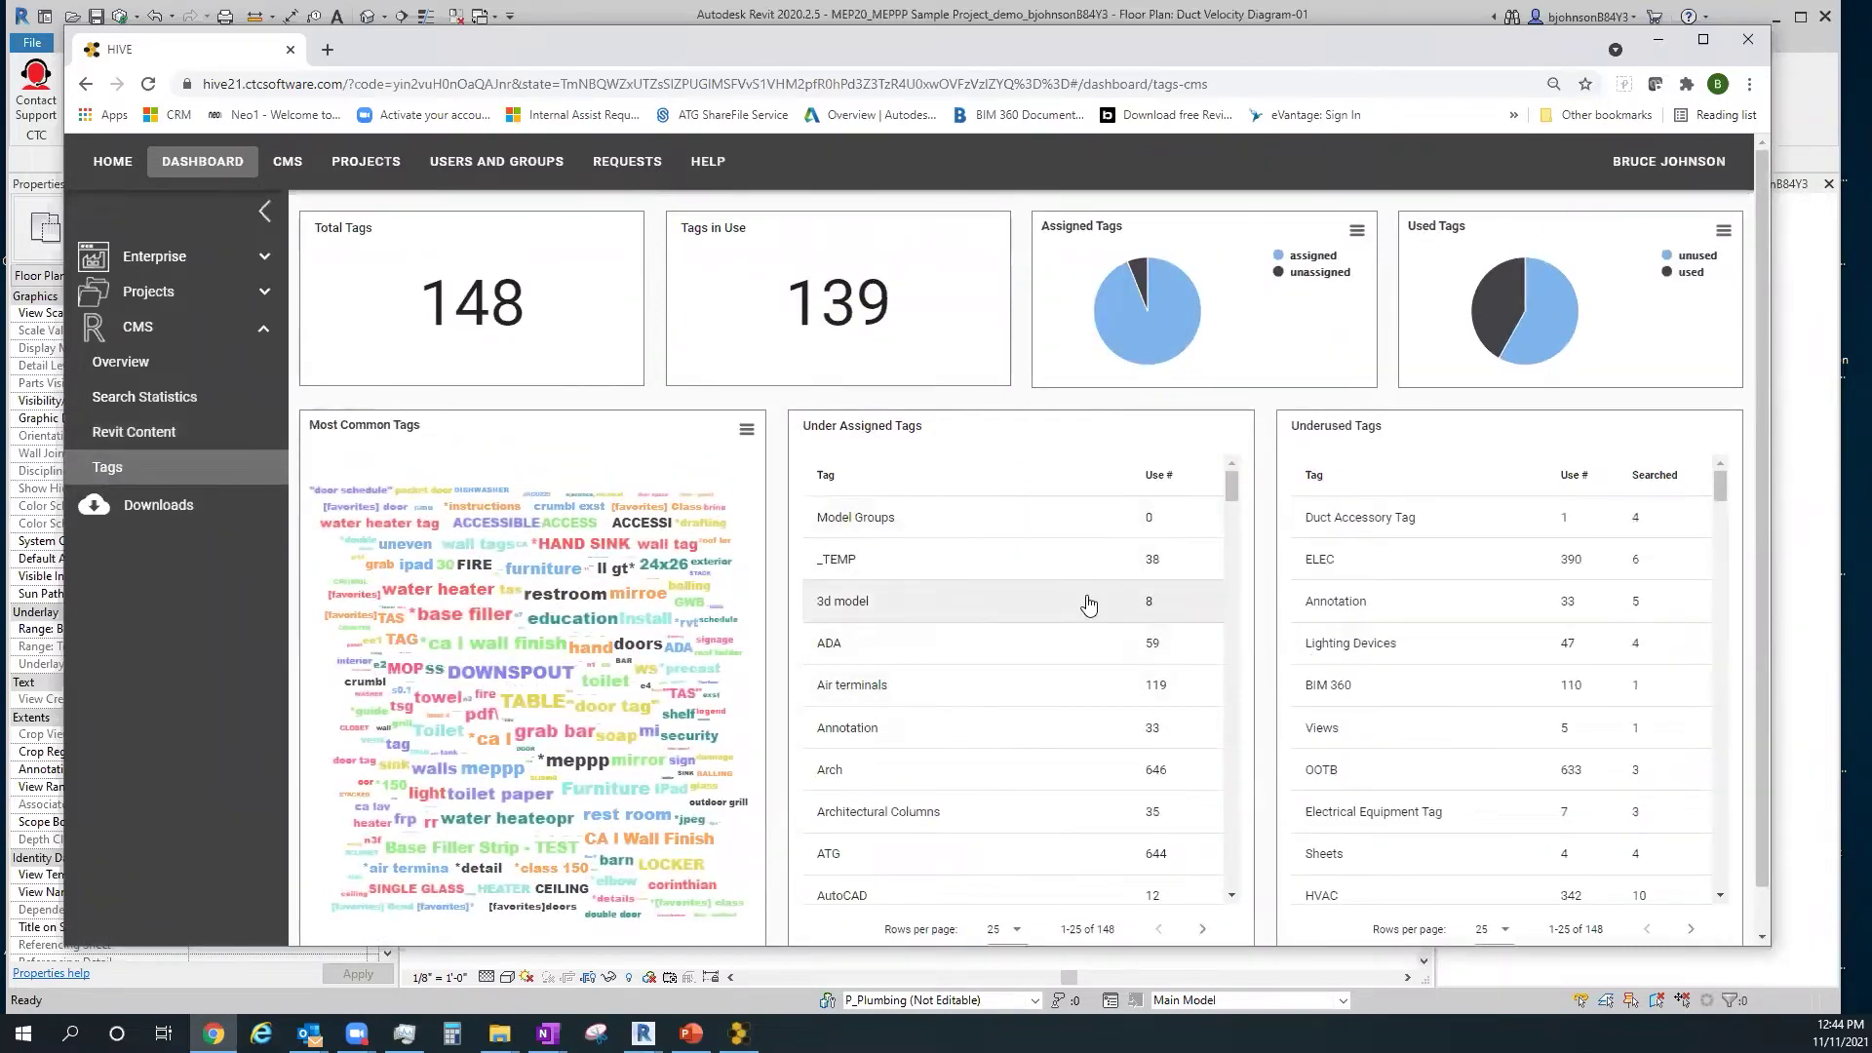
{"action": "scroll", "coordinate": [1454, 675], "scroll_direction": "down", "scroll_amount": 6}
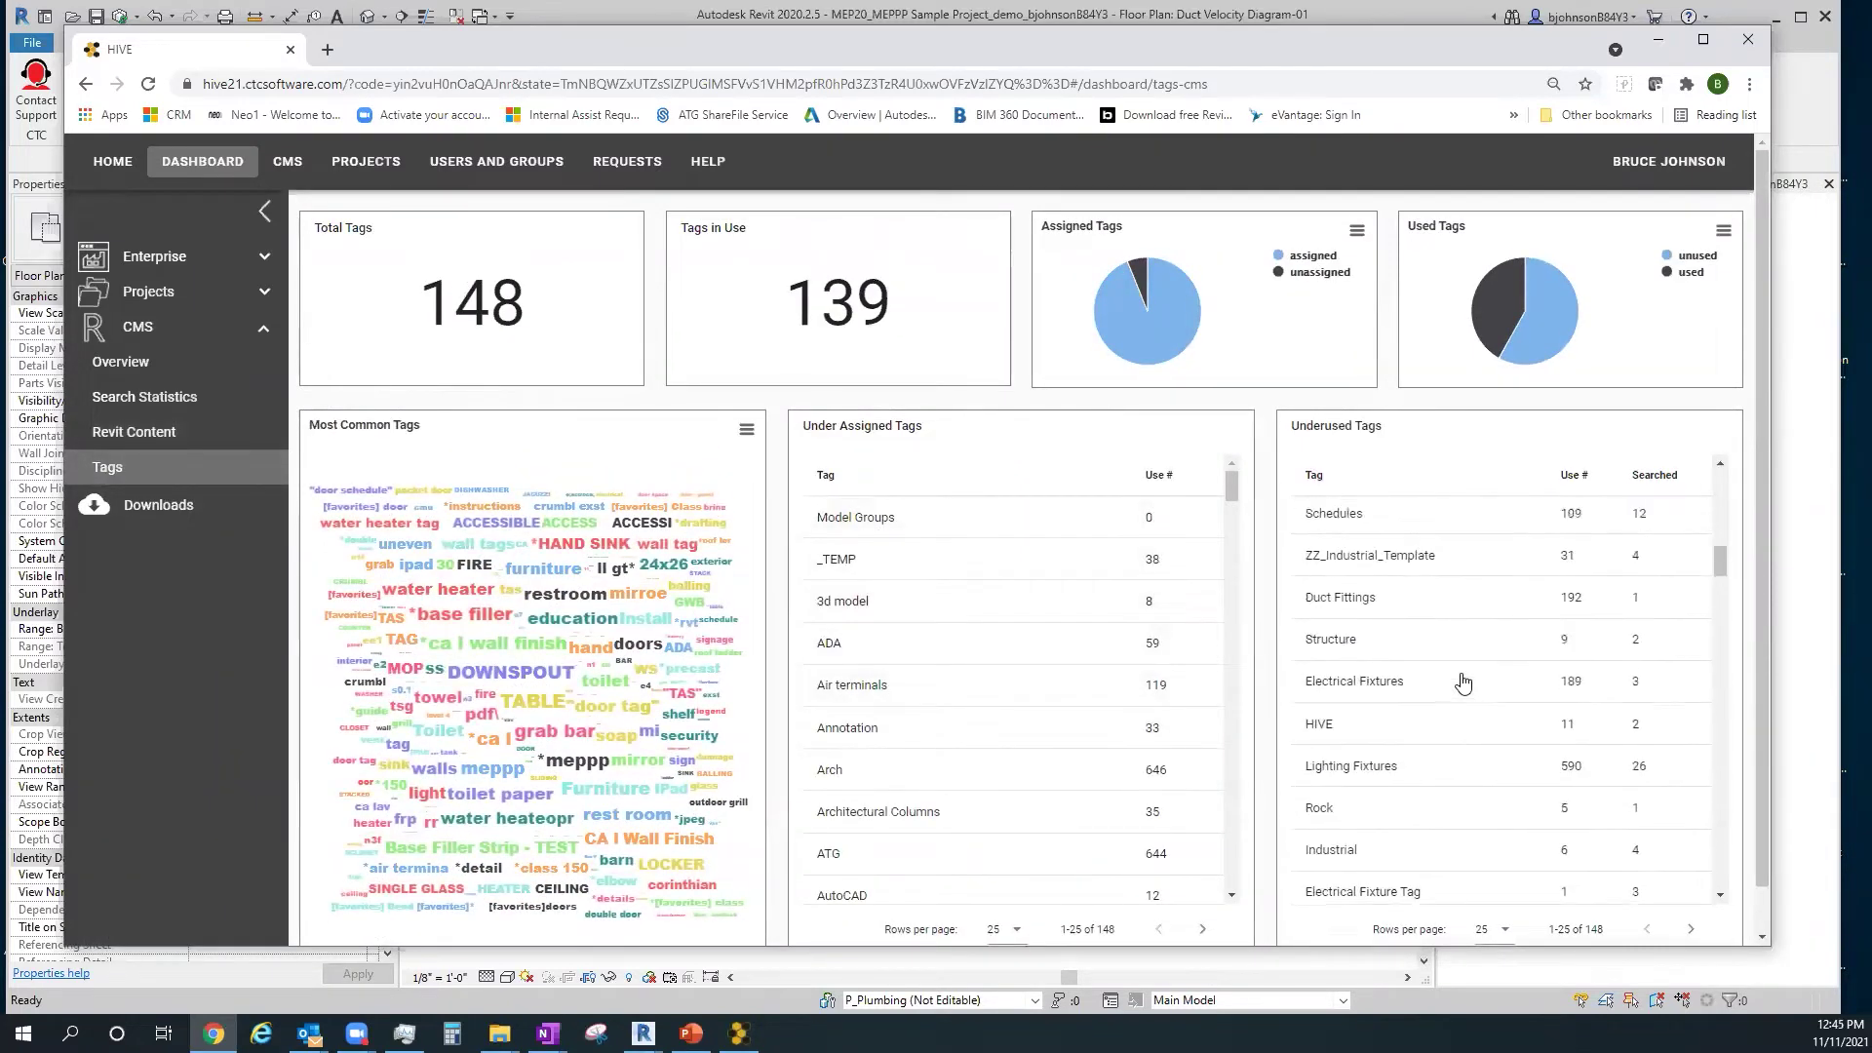
{"action": "scroll", "coordinate": [1464, 679], "scroll_direction": "down", "scroll_amount": 7}
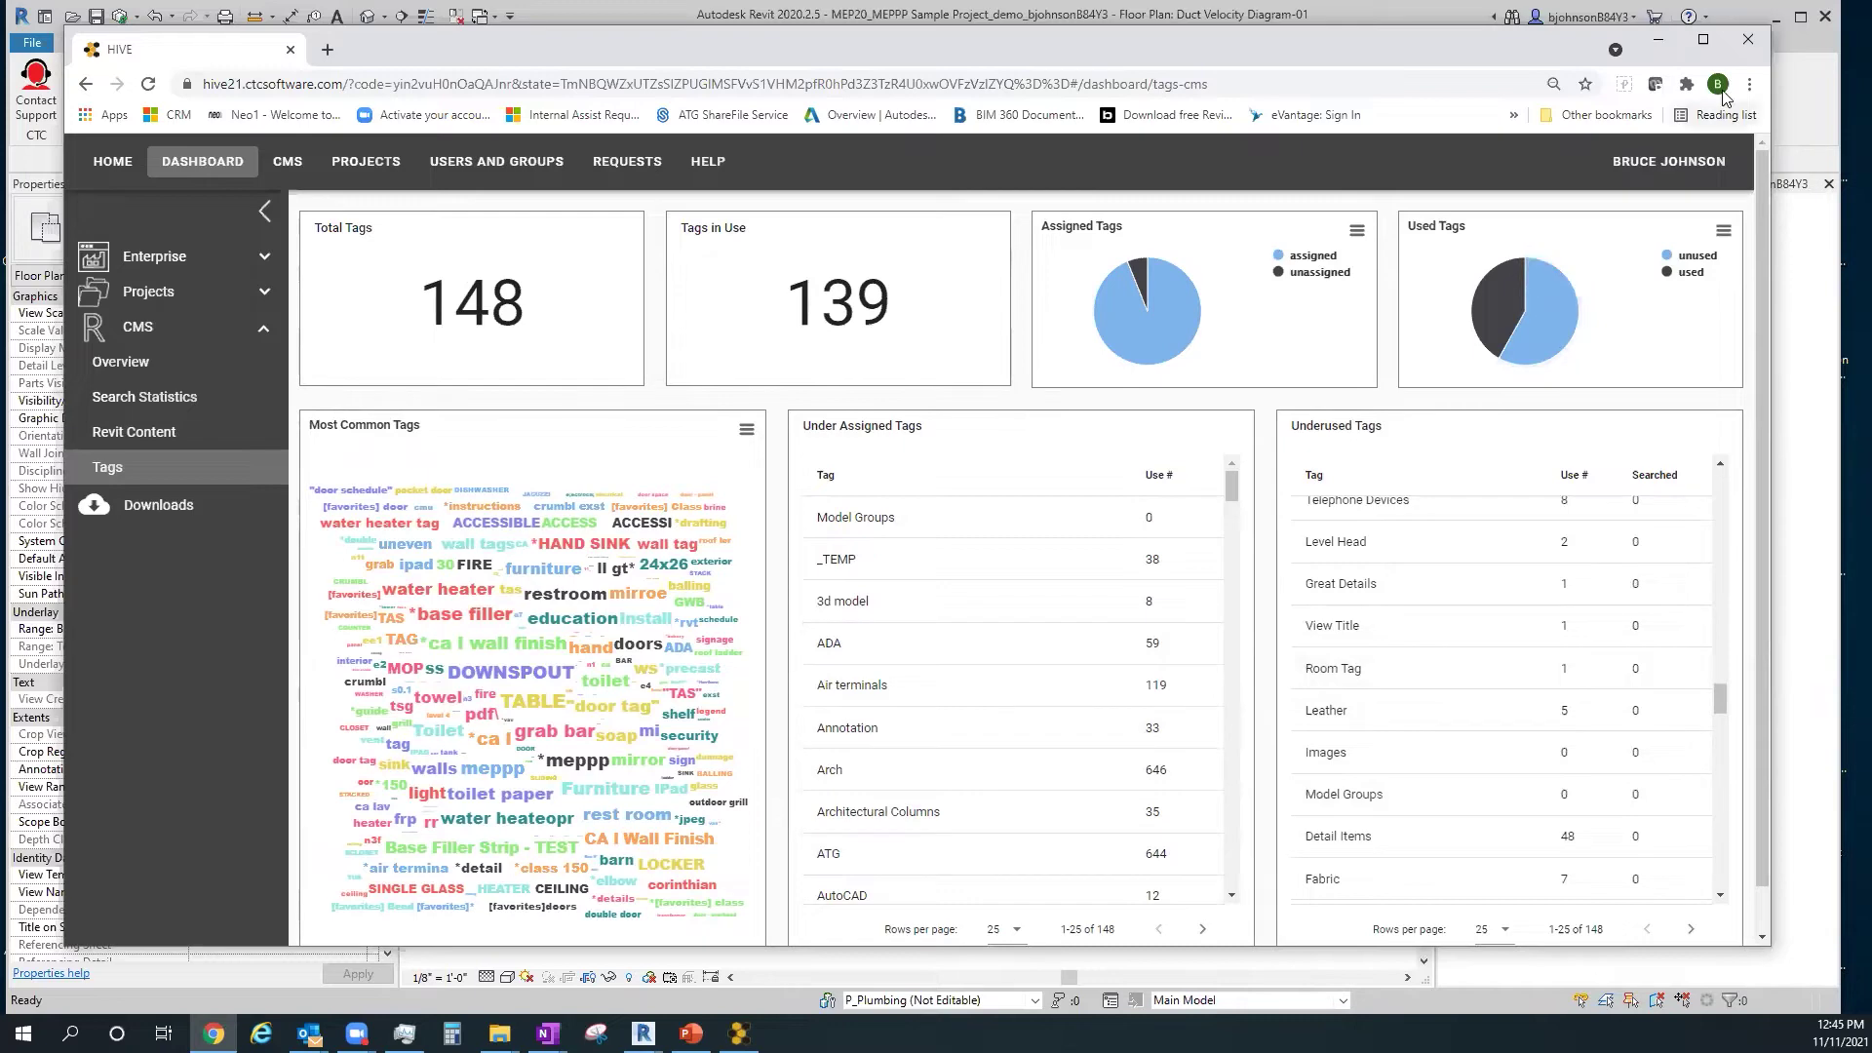
{"action": "left_click", "coordinate": [1748, 40]}
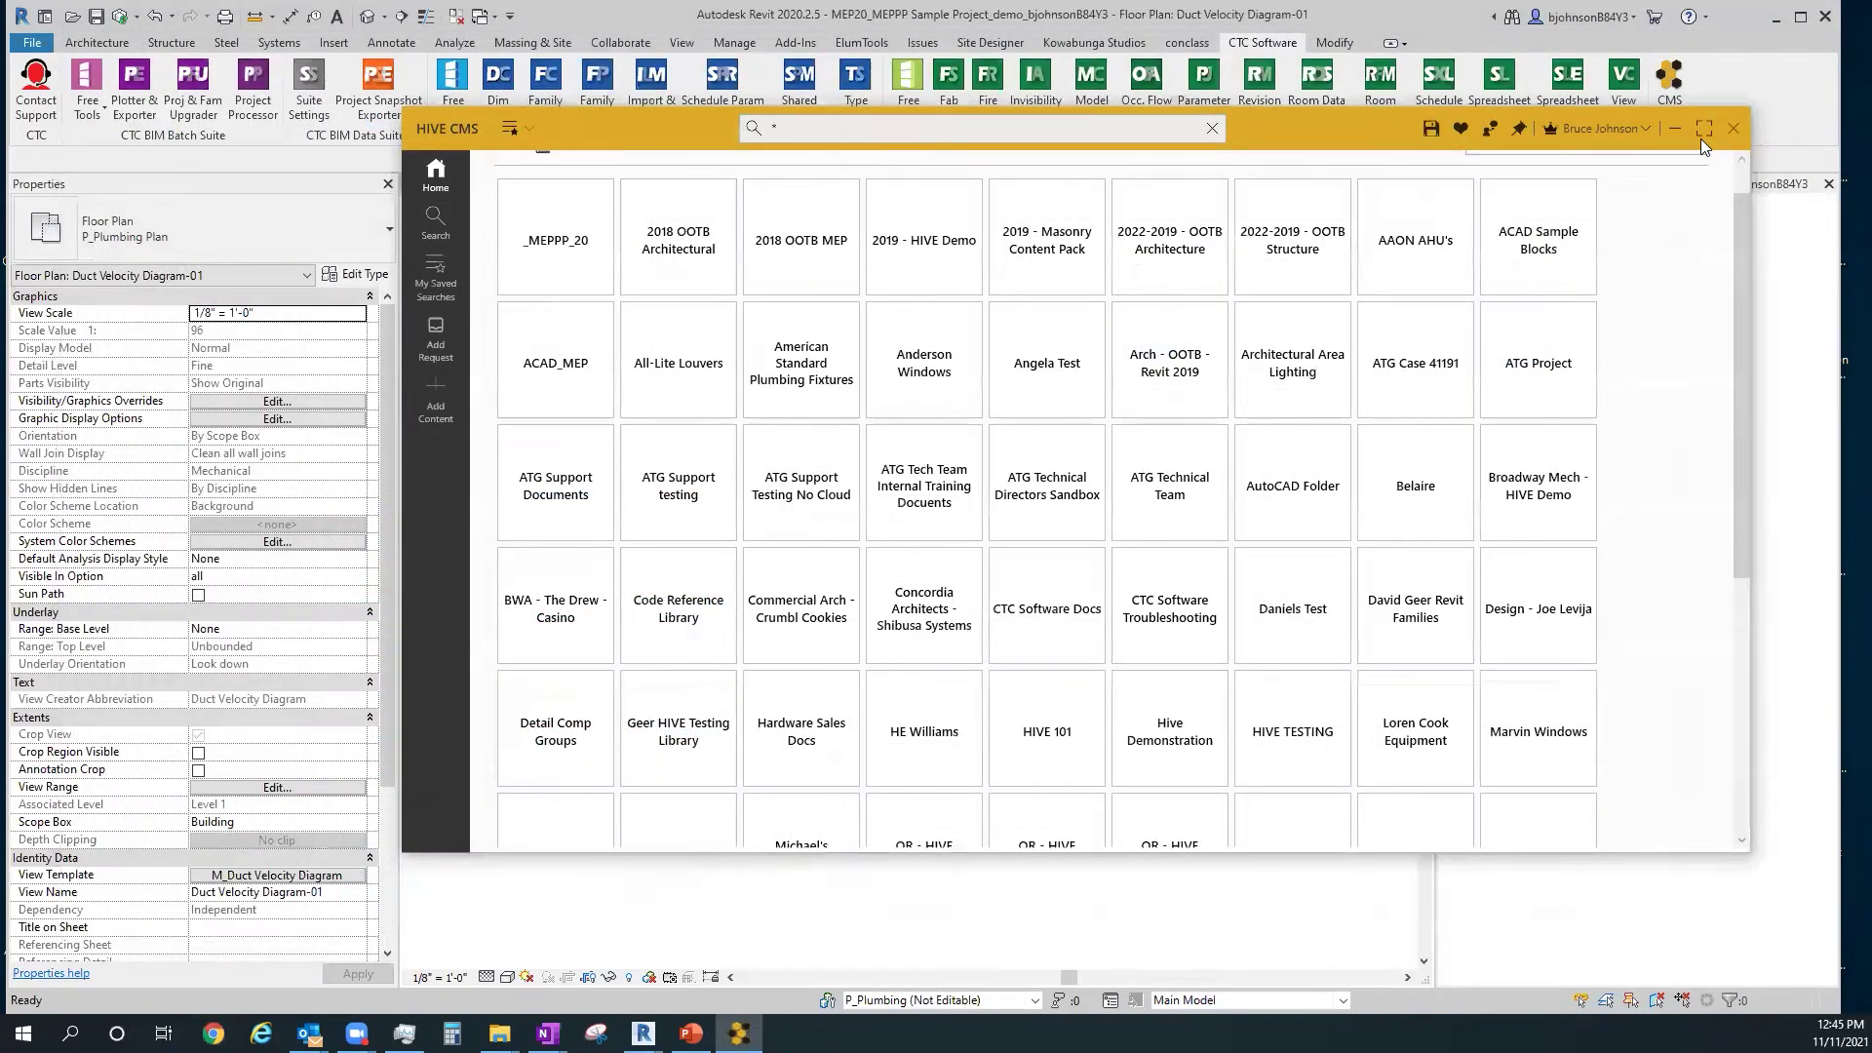
{"action": "left_click", "coordinate": [1733, 130]}
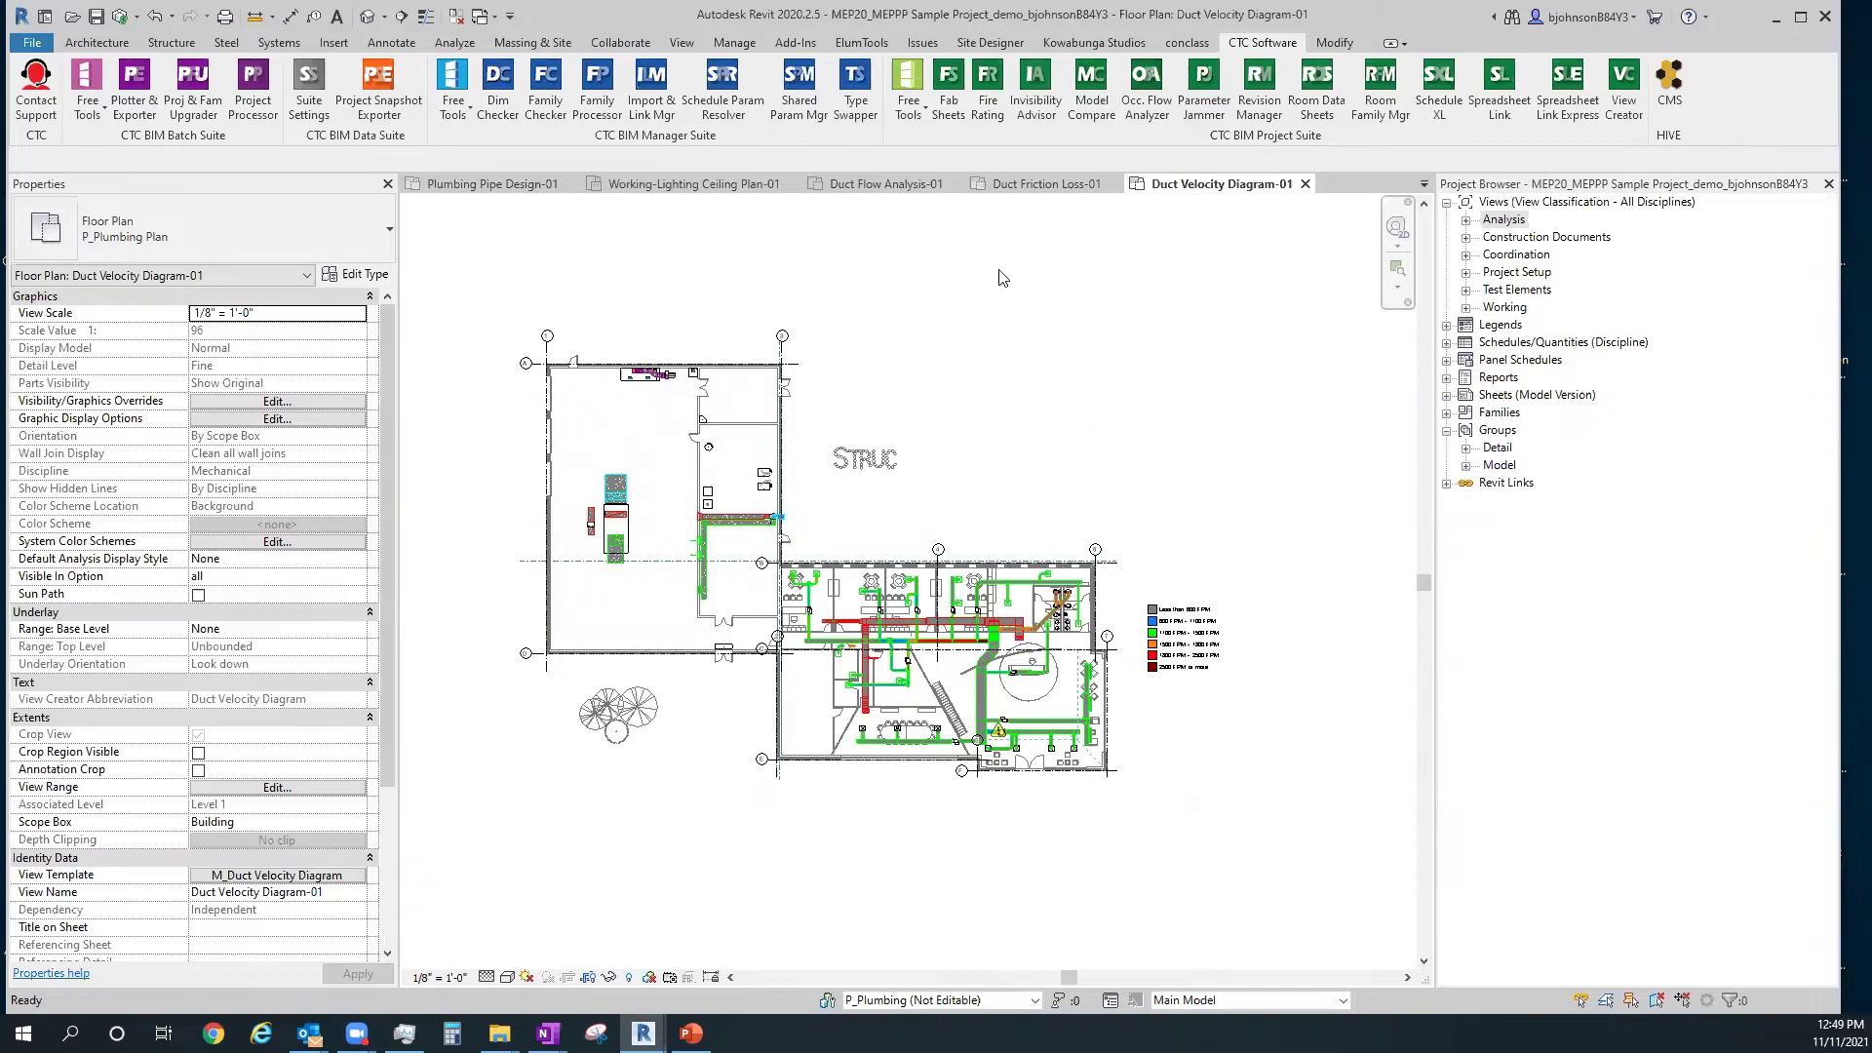
View the BIM Project Suite's free tools and Spreadsheet Link with its settings and blank sheet, and close Spreadsheet Link
{"action": "left_click", "coordinate": [908, 102]}
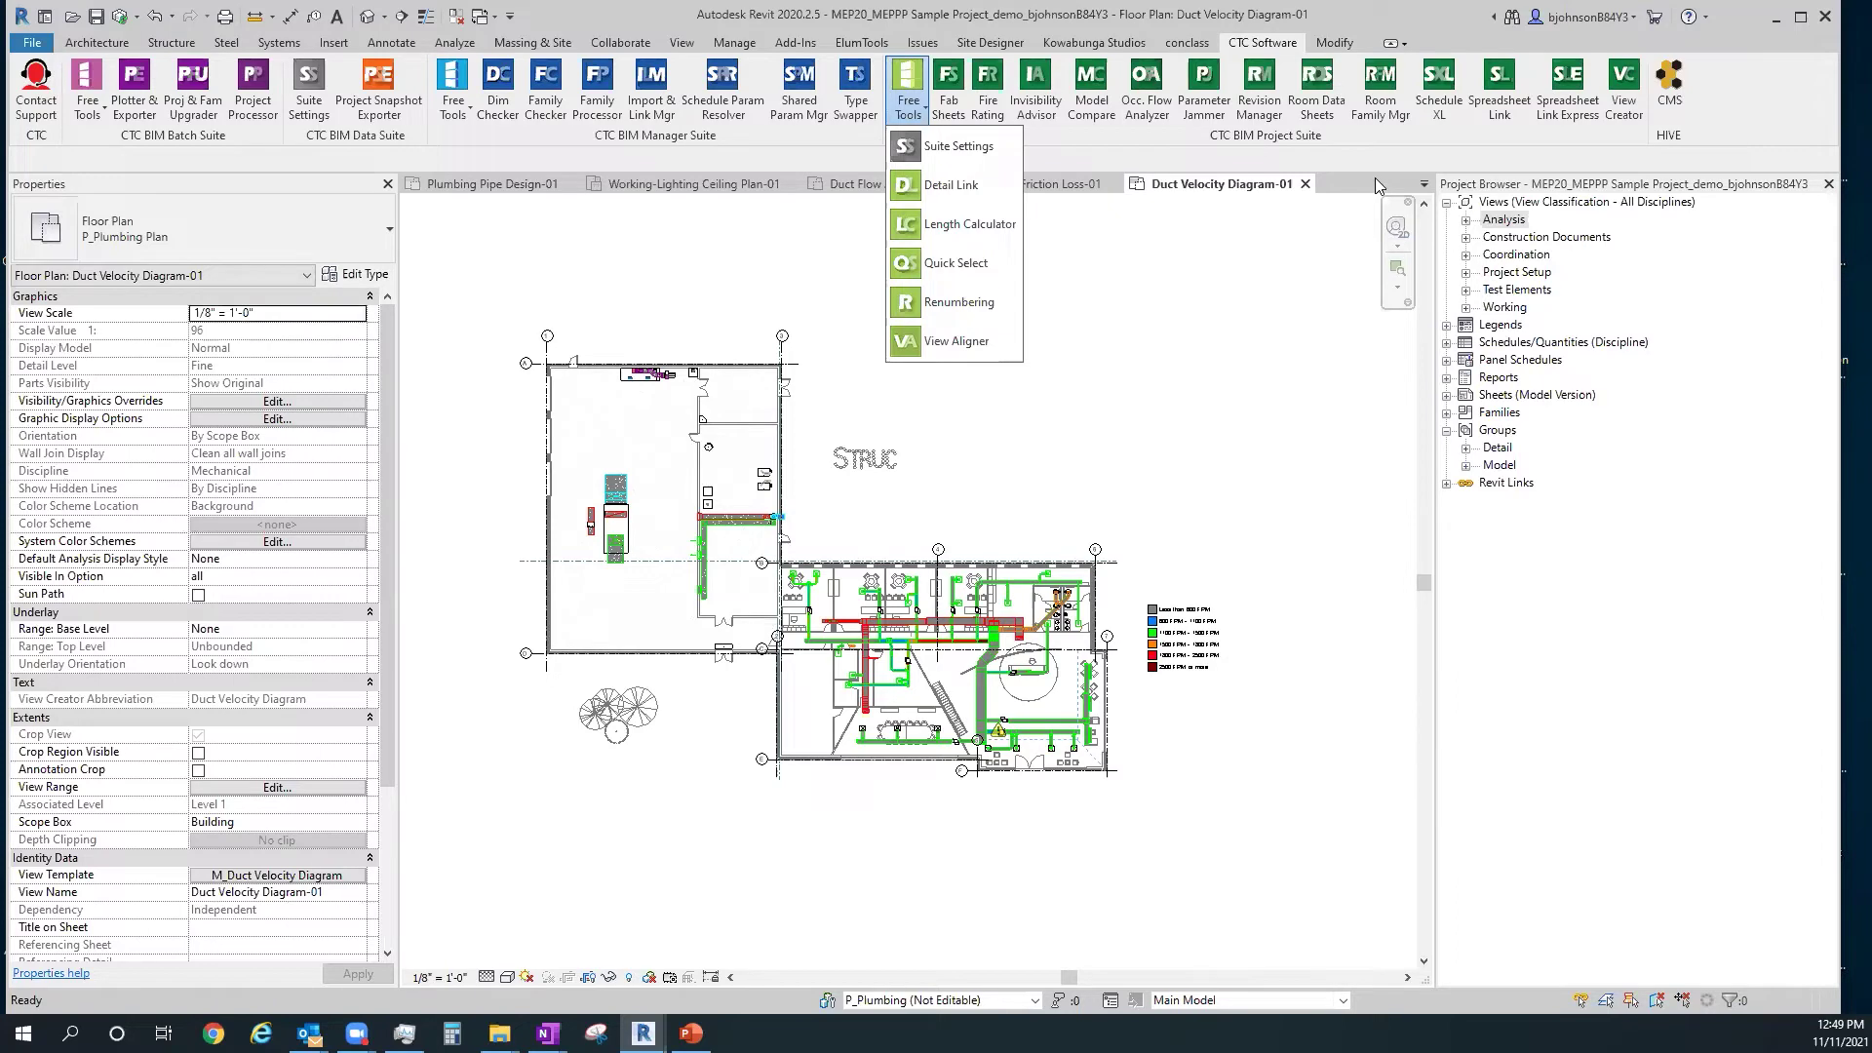
{"action": "left_click", "coordinate": [1489, 107]}
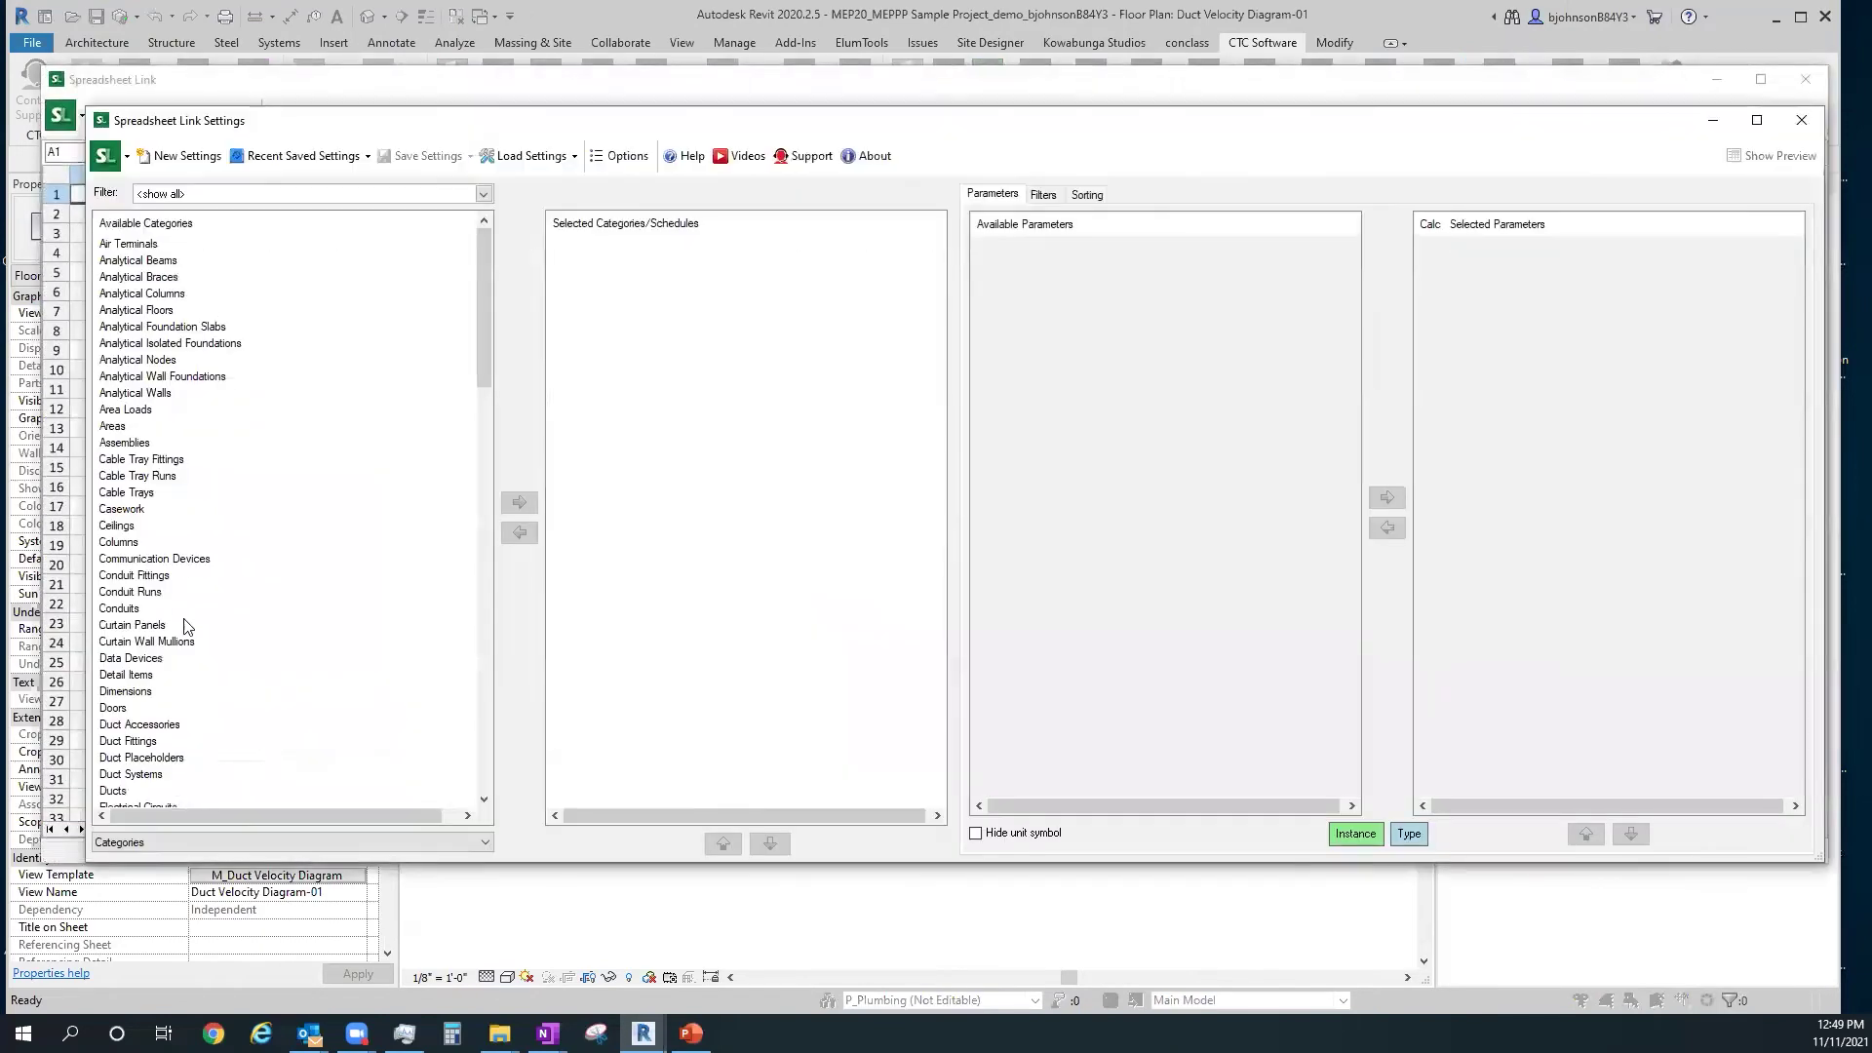
{"action": "left_click", "coordinate": [592, 88]}
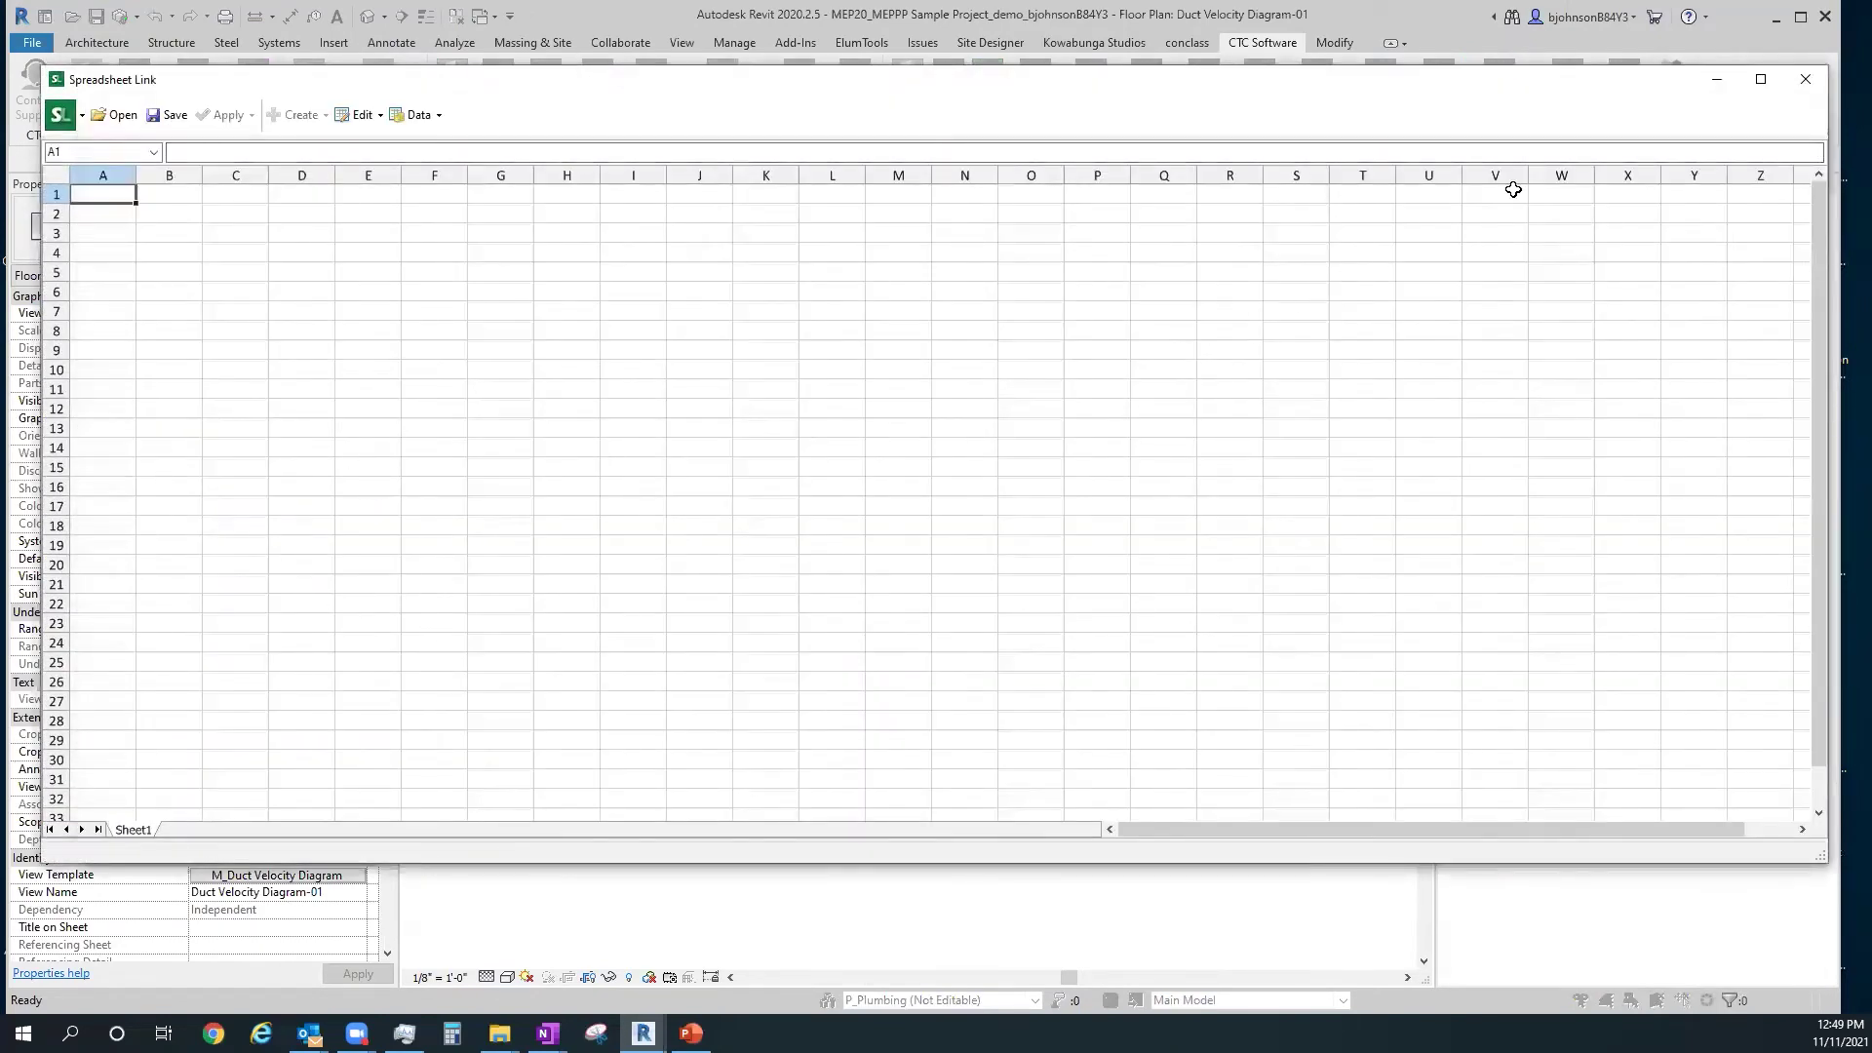
{"action": "left_click", "coordinate": [1801, 82]}
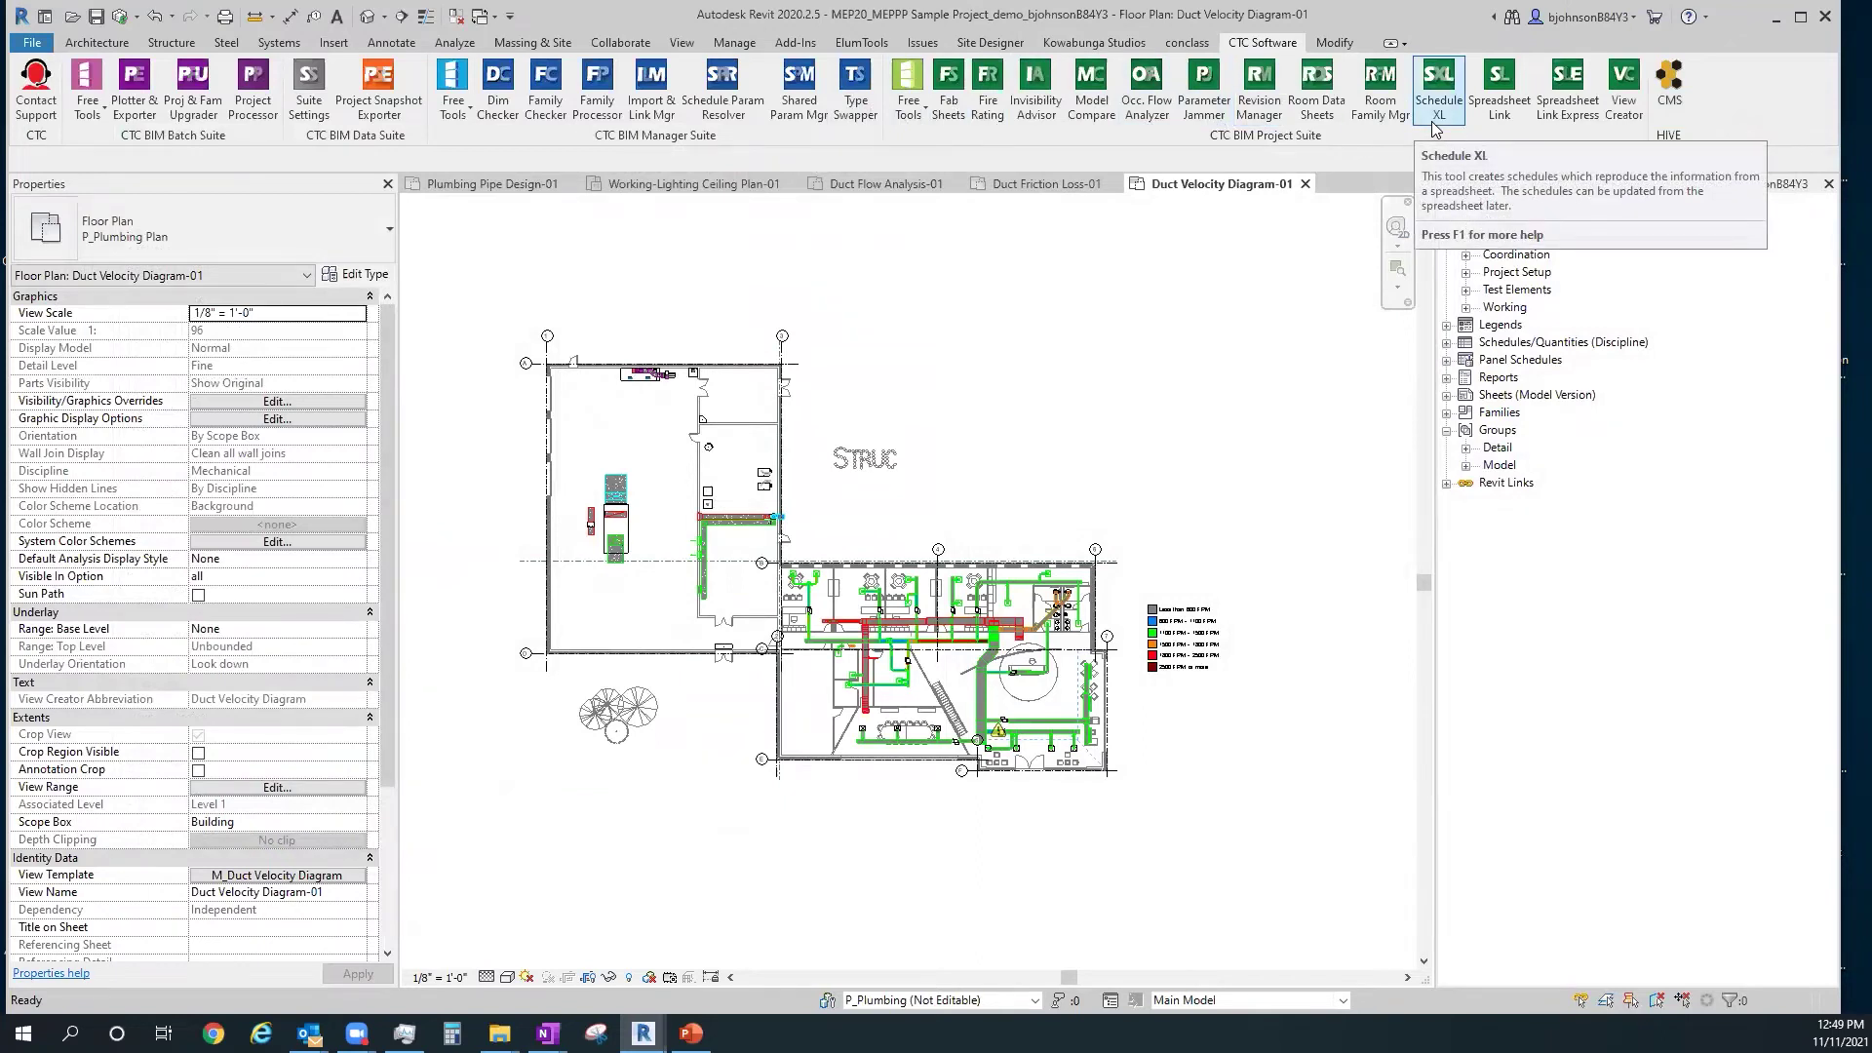
In the Renumbering tool, set detail numbers to start at 1 with auto swap enabled, and close it without renumbering
{"action": "left_click", "coordinate": [912, 115]}
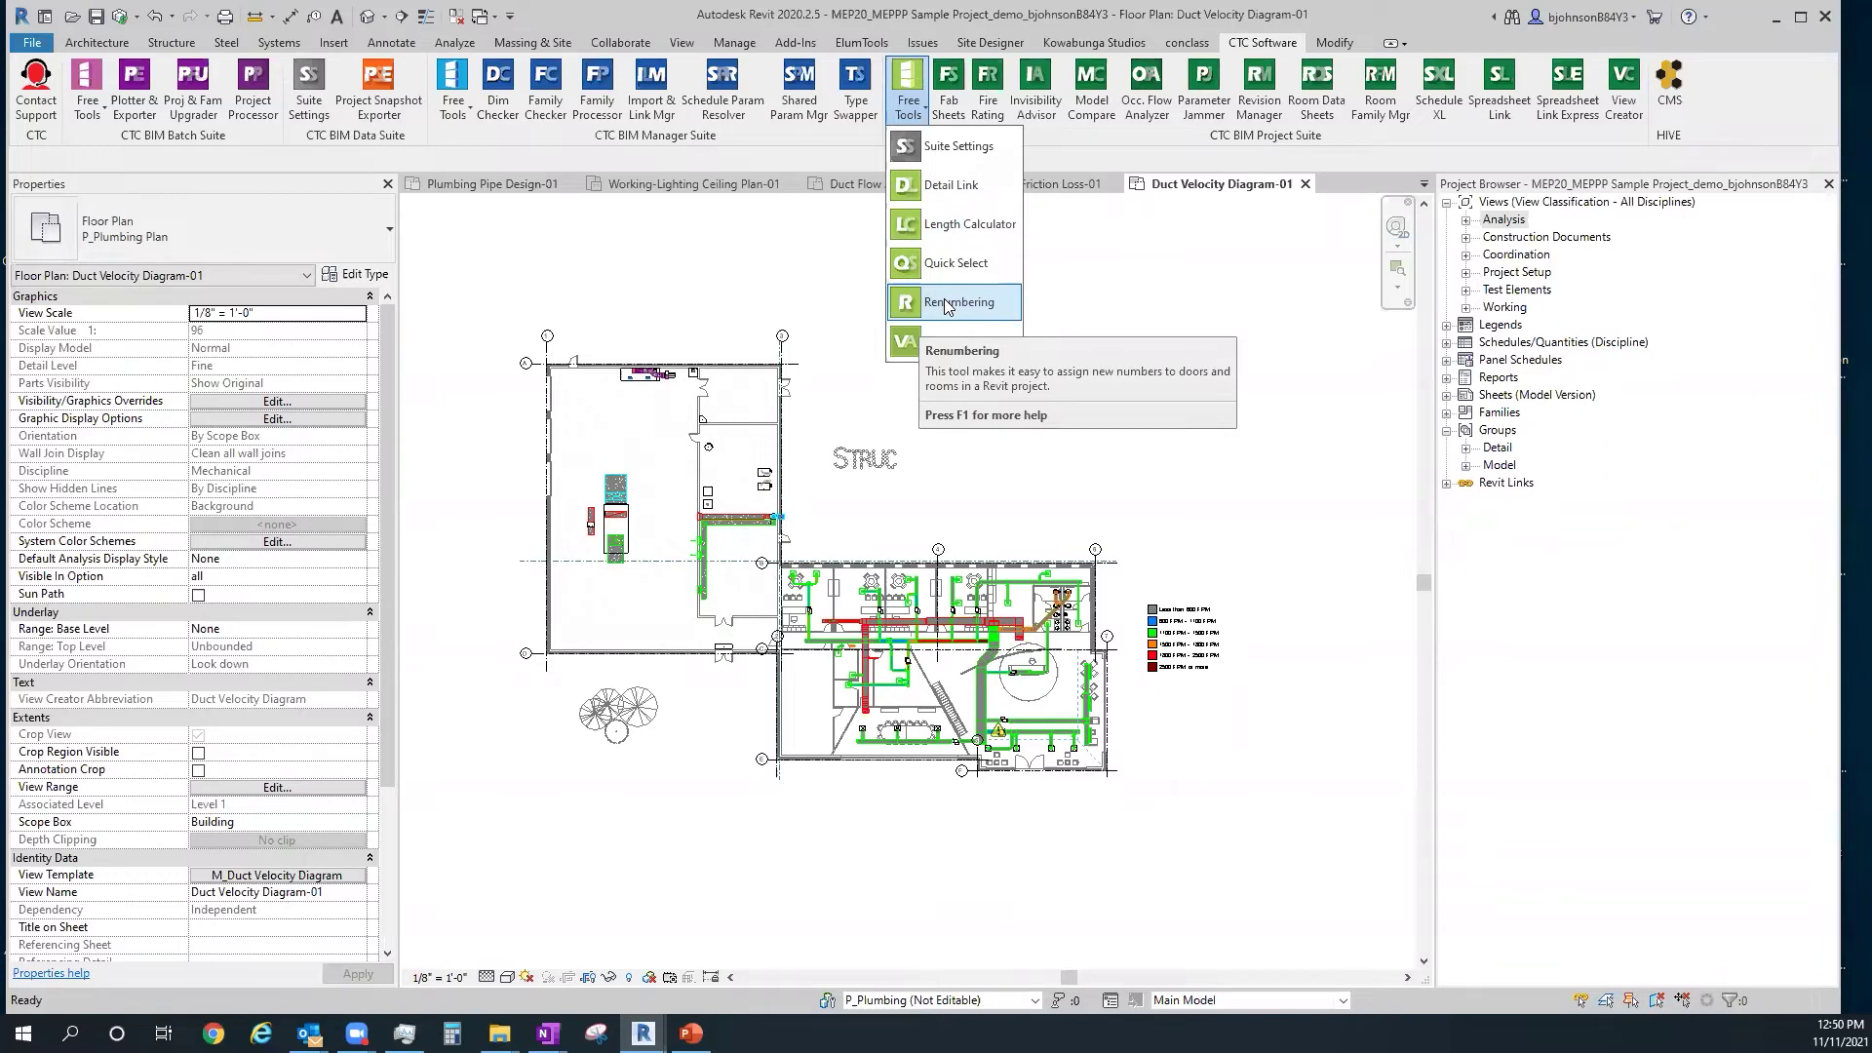
{"action": "left_click", "coordinate": [945, 304]}
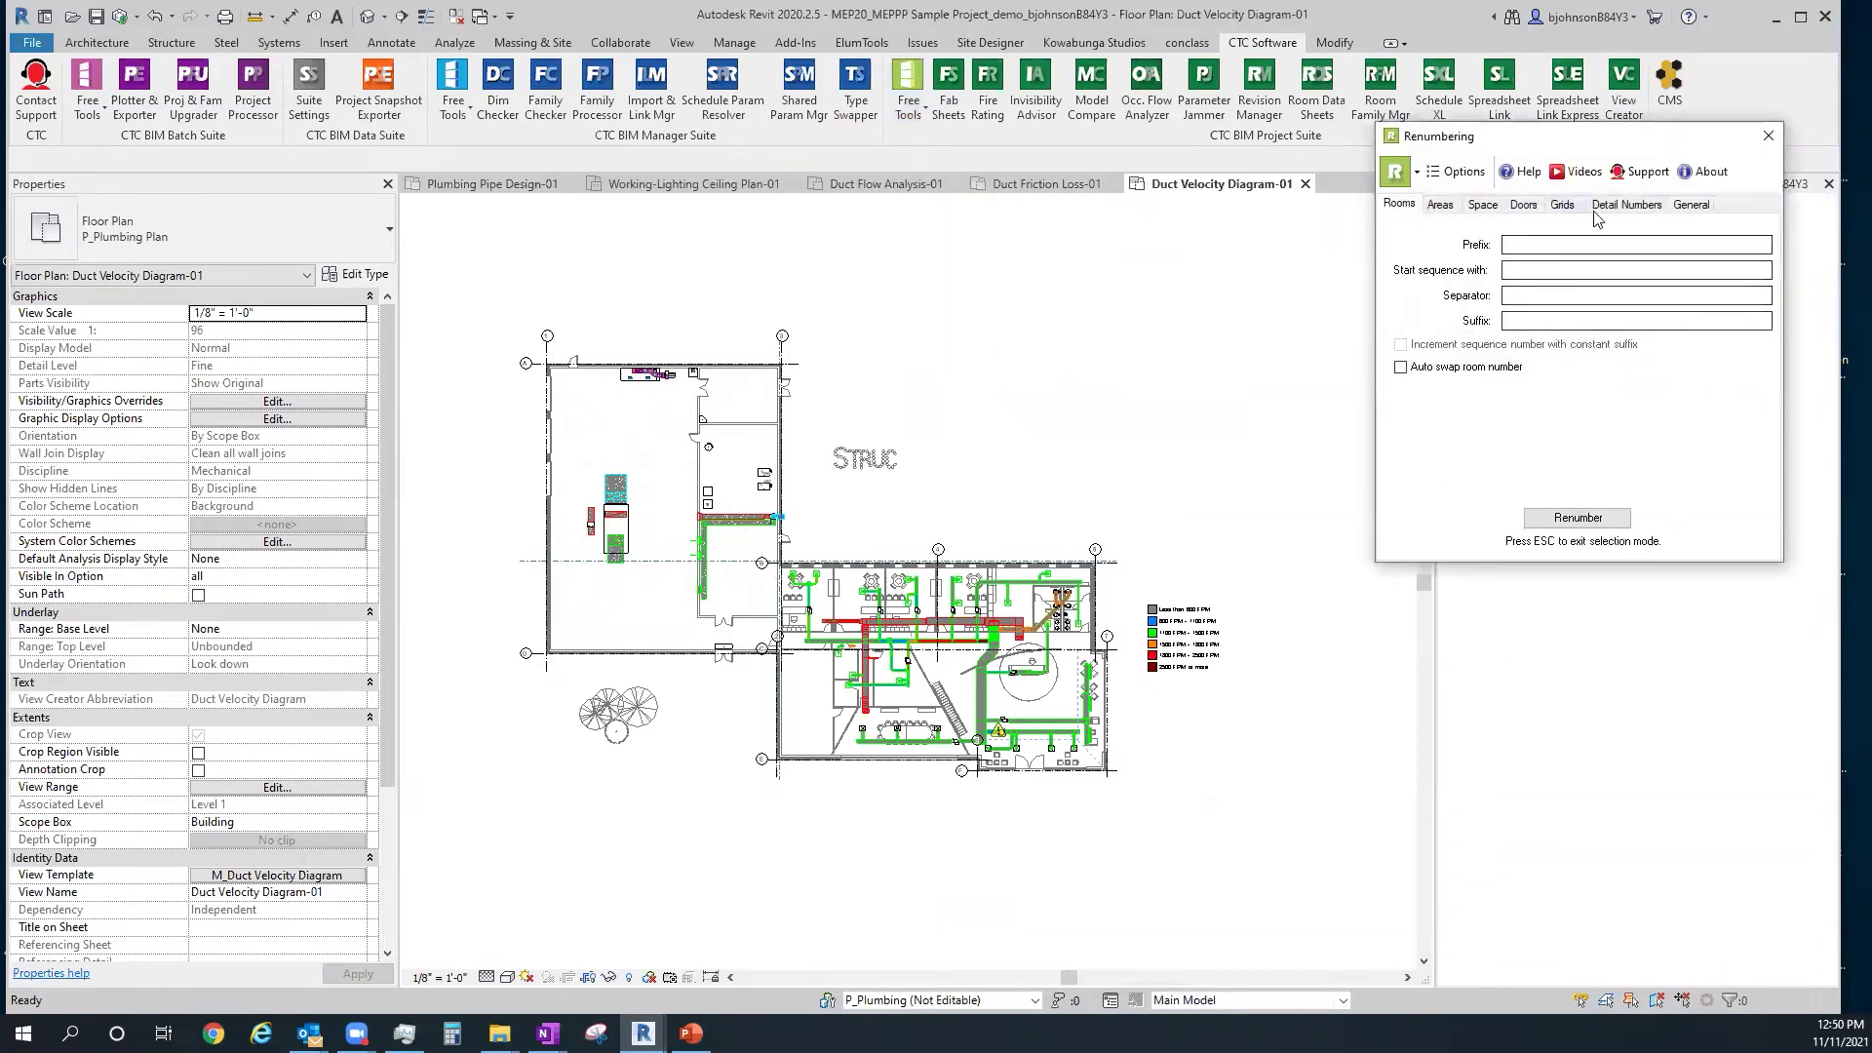
{"action": "left_click", "coordinate": [1625, 204]}
{"action": "left_click", "coordinate": [1508, 265]}
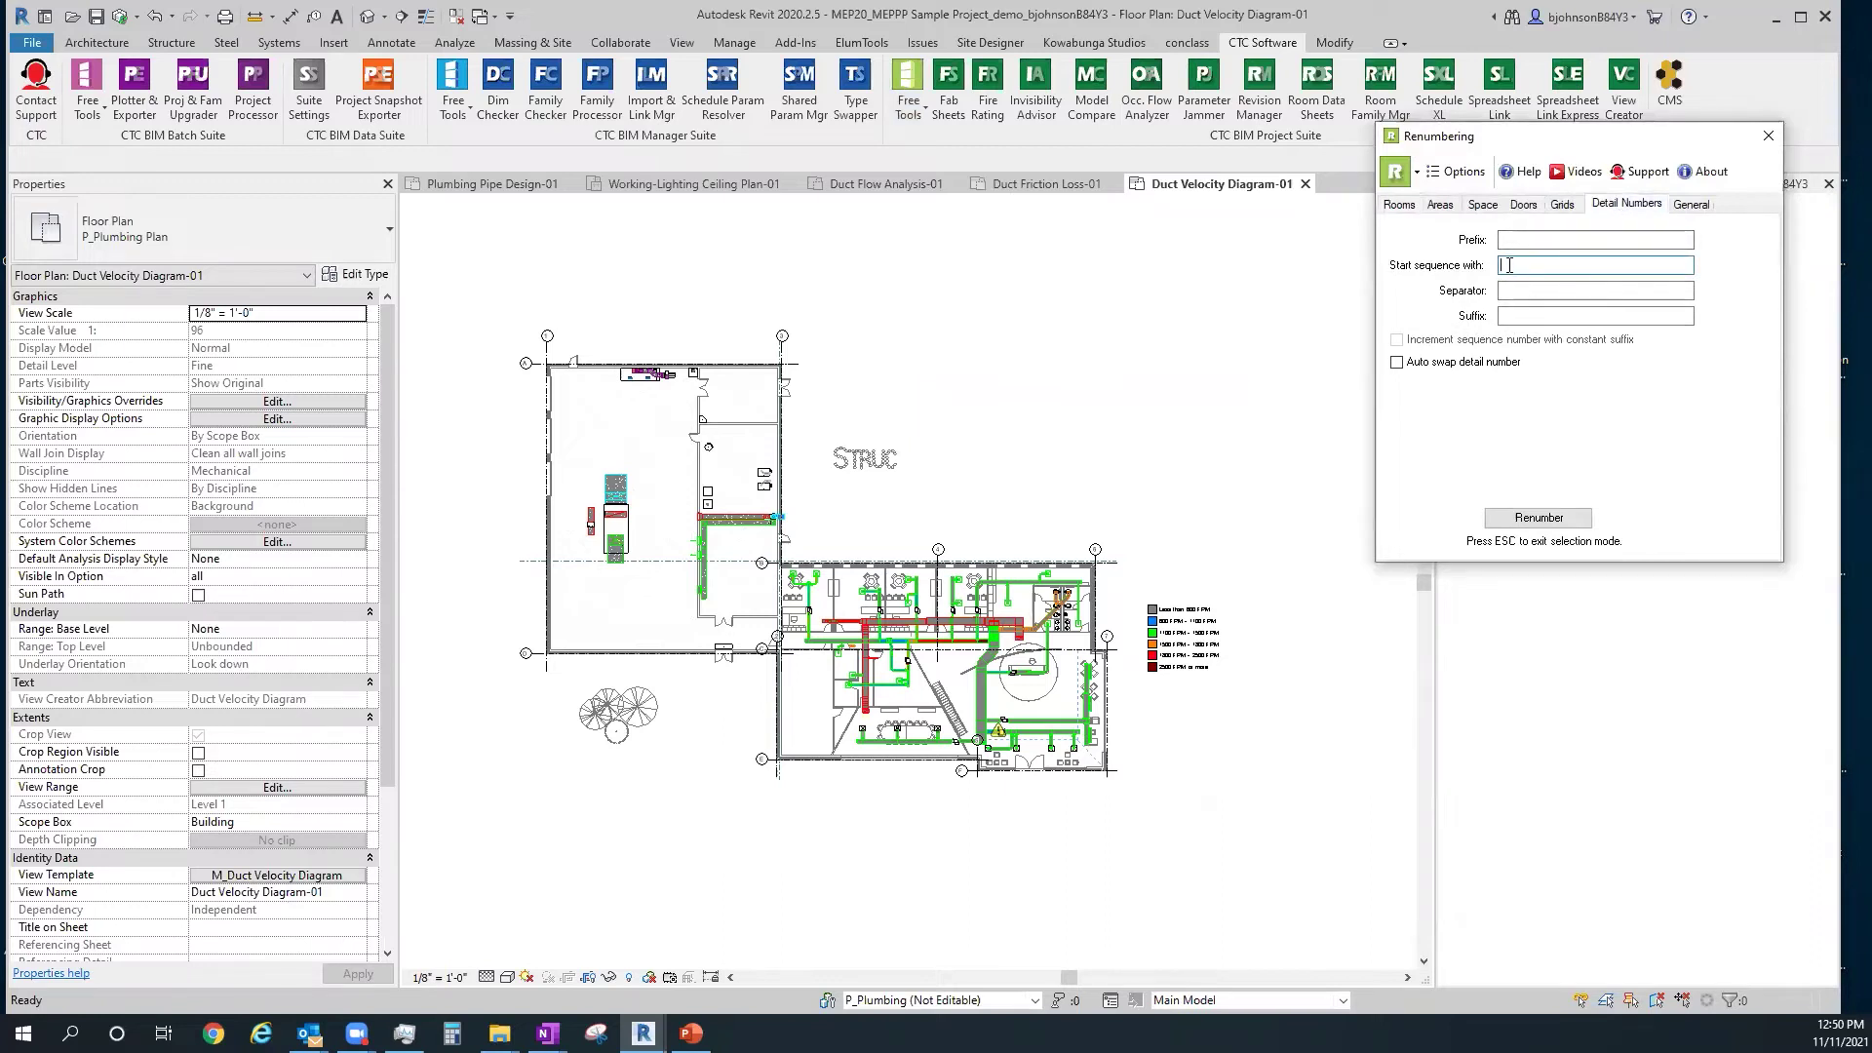
{"action": "type", "text": "1"}
{"action": "left_click", "coordinate": [1397, 363]}
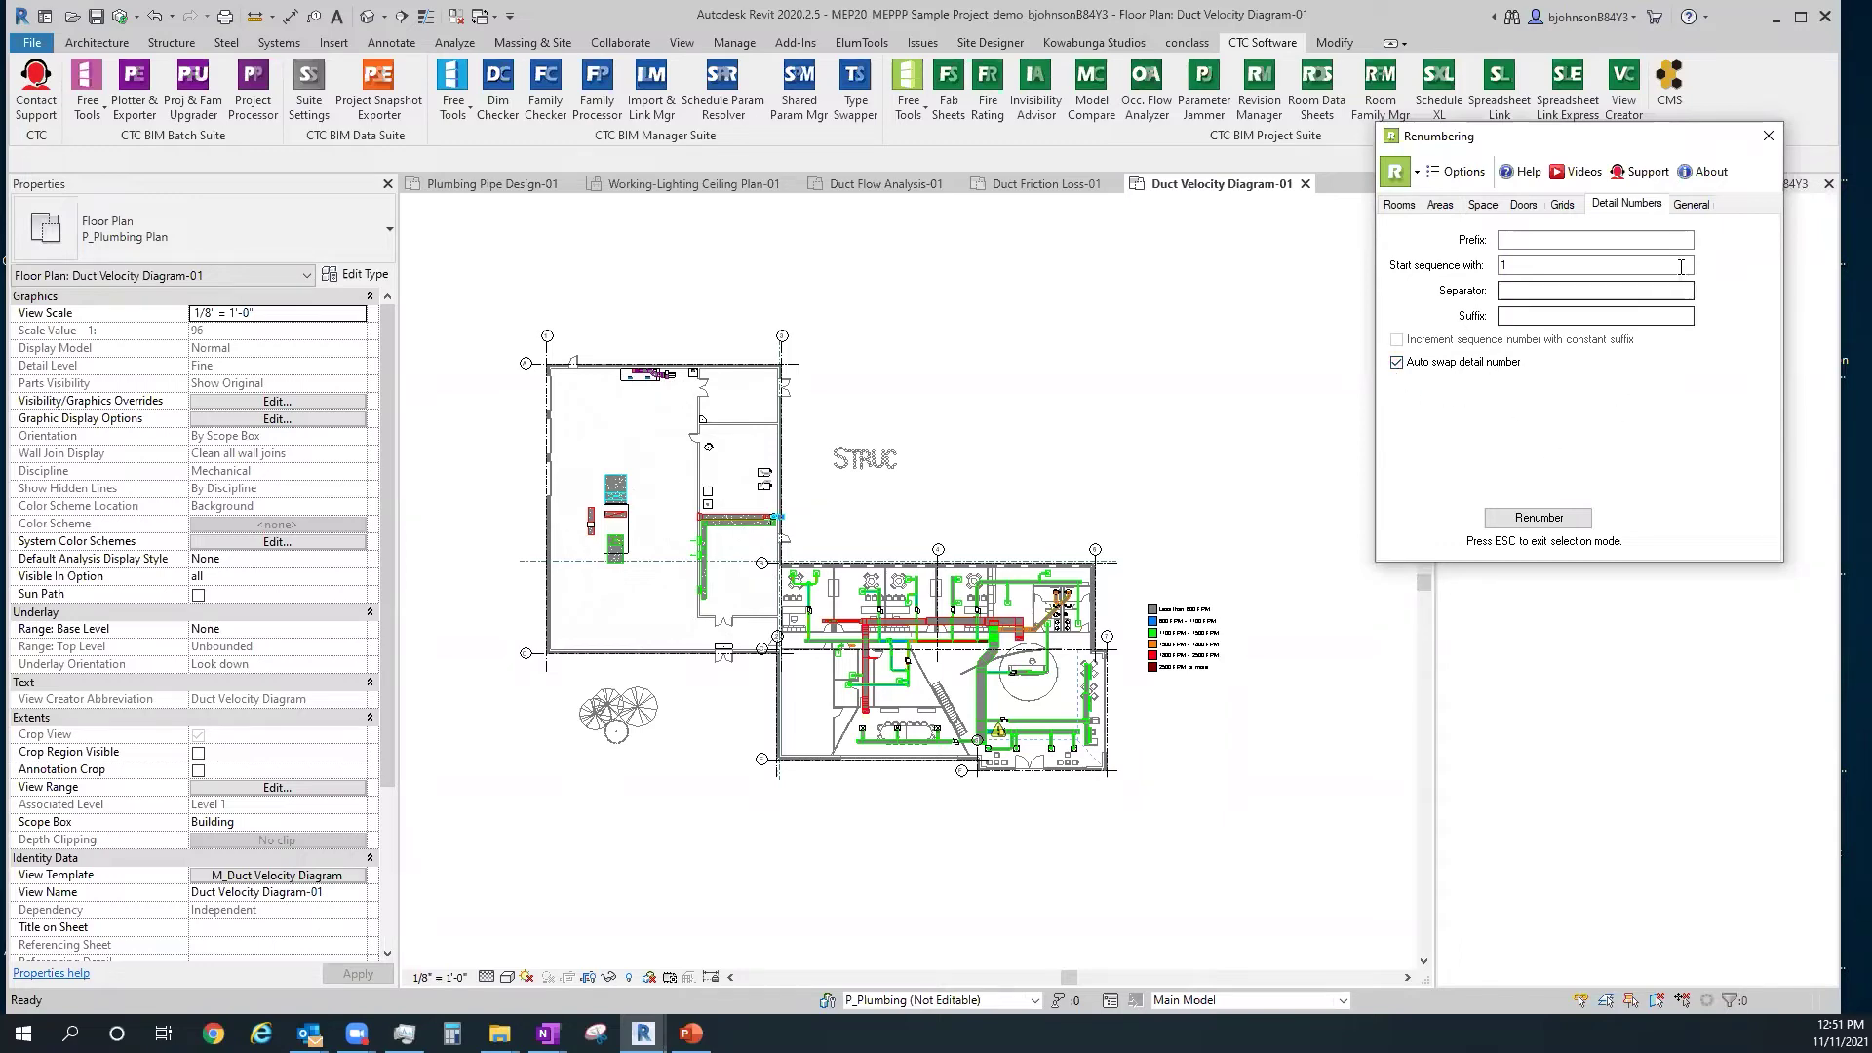
{"action": "left_click", "coordinate": [1768, 137]}
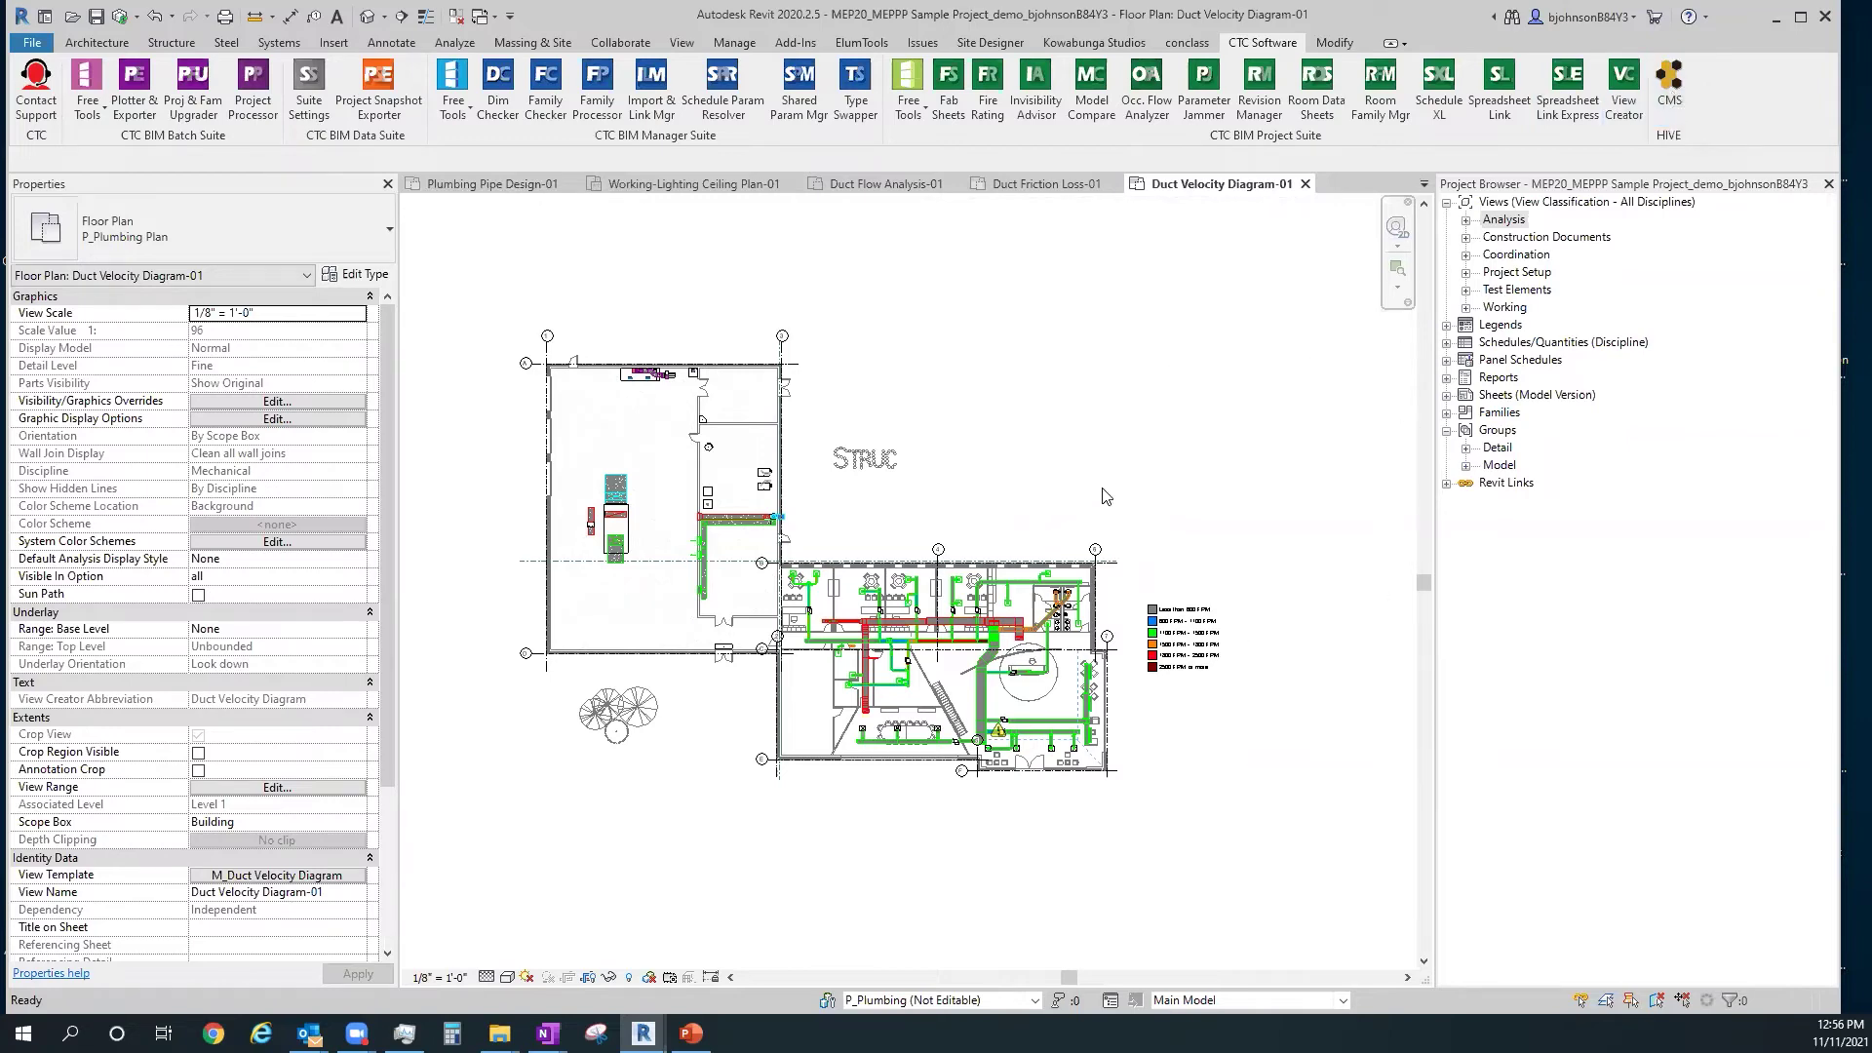
{"action": "scroll", "coordinate": [792, 546], "scroll_direction": "up", "scroll_amount": 2}
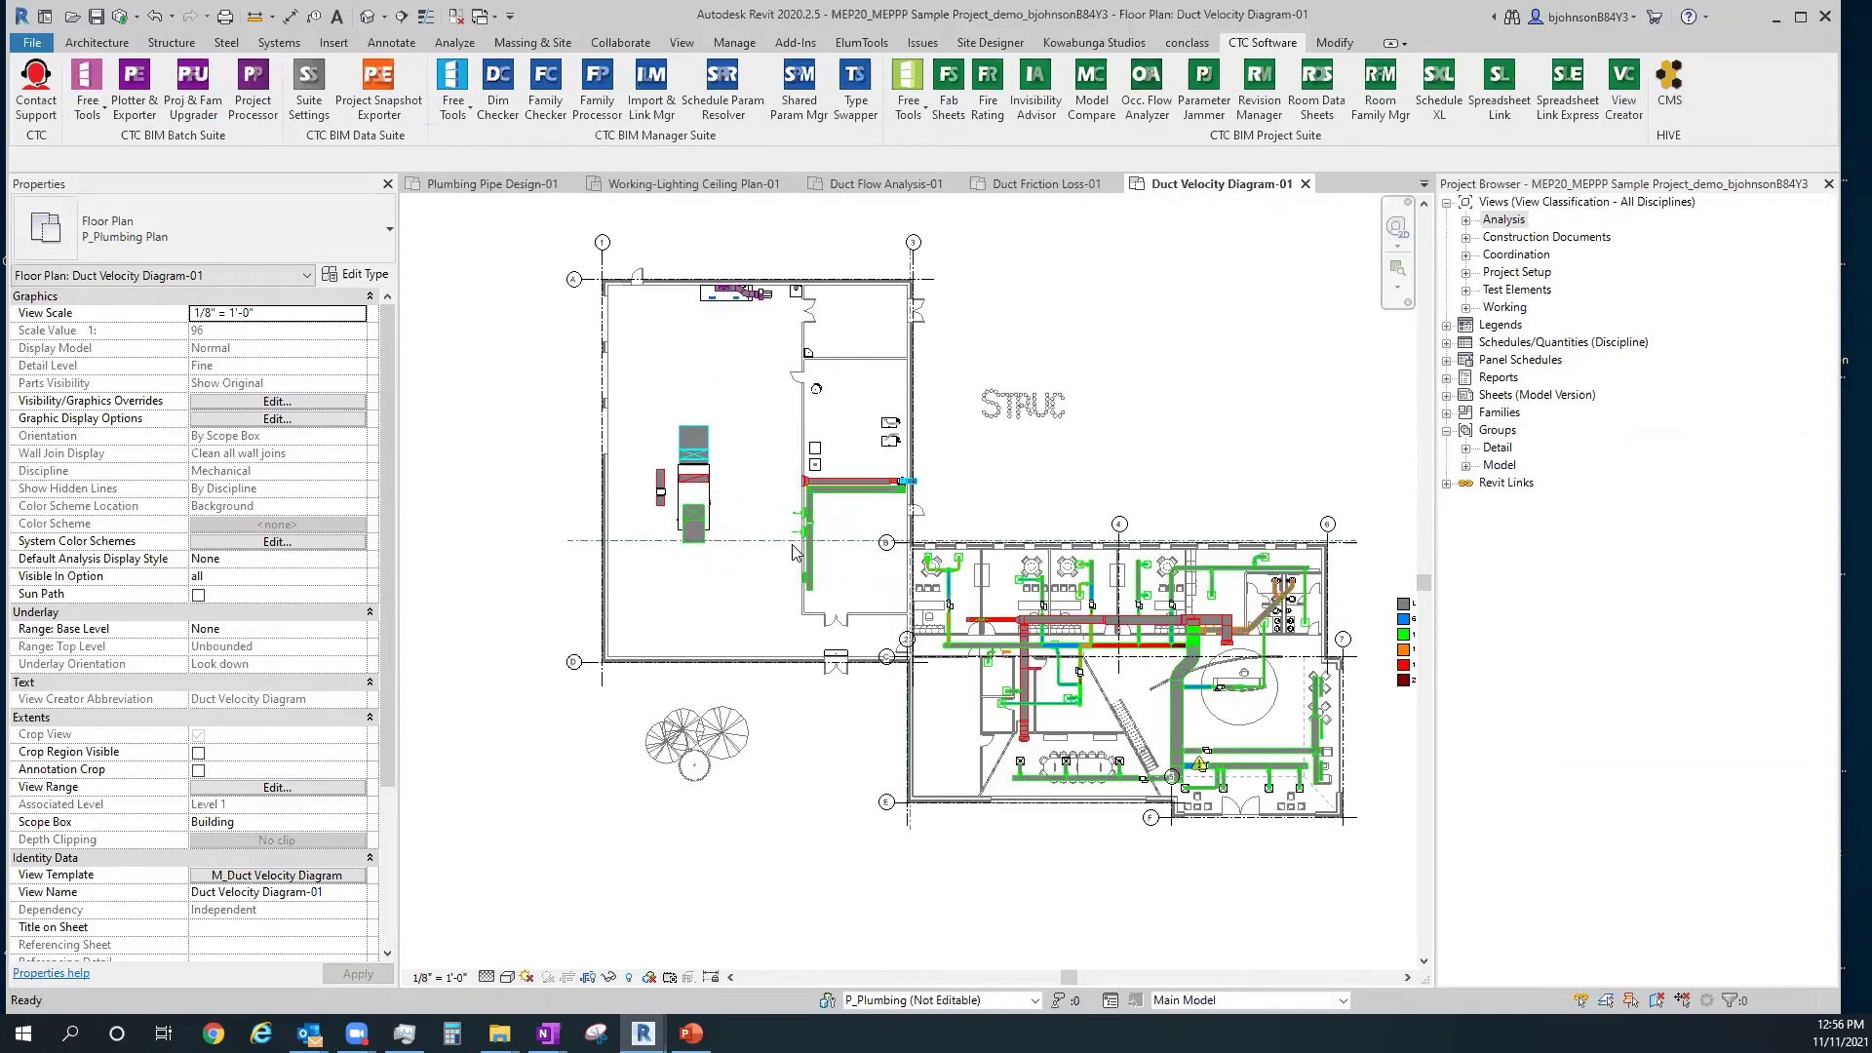
{"action": "scroll", "coordinate": [793, 551], "scroll_direction": "down", "scroll_amount": 1}
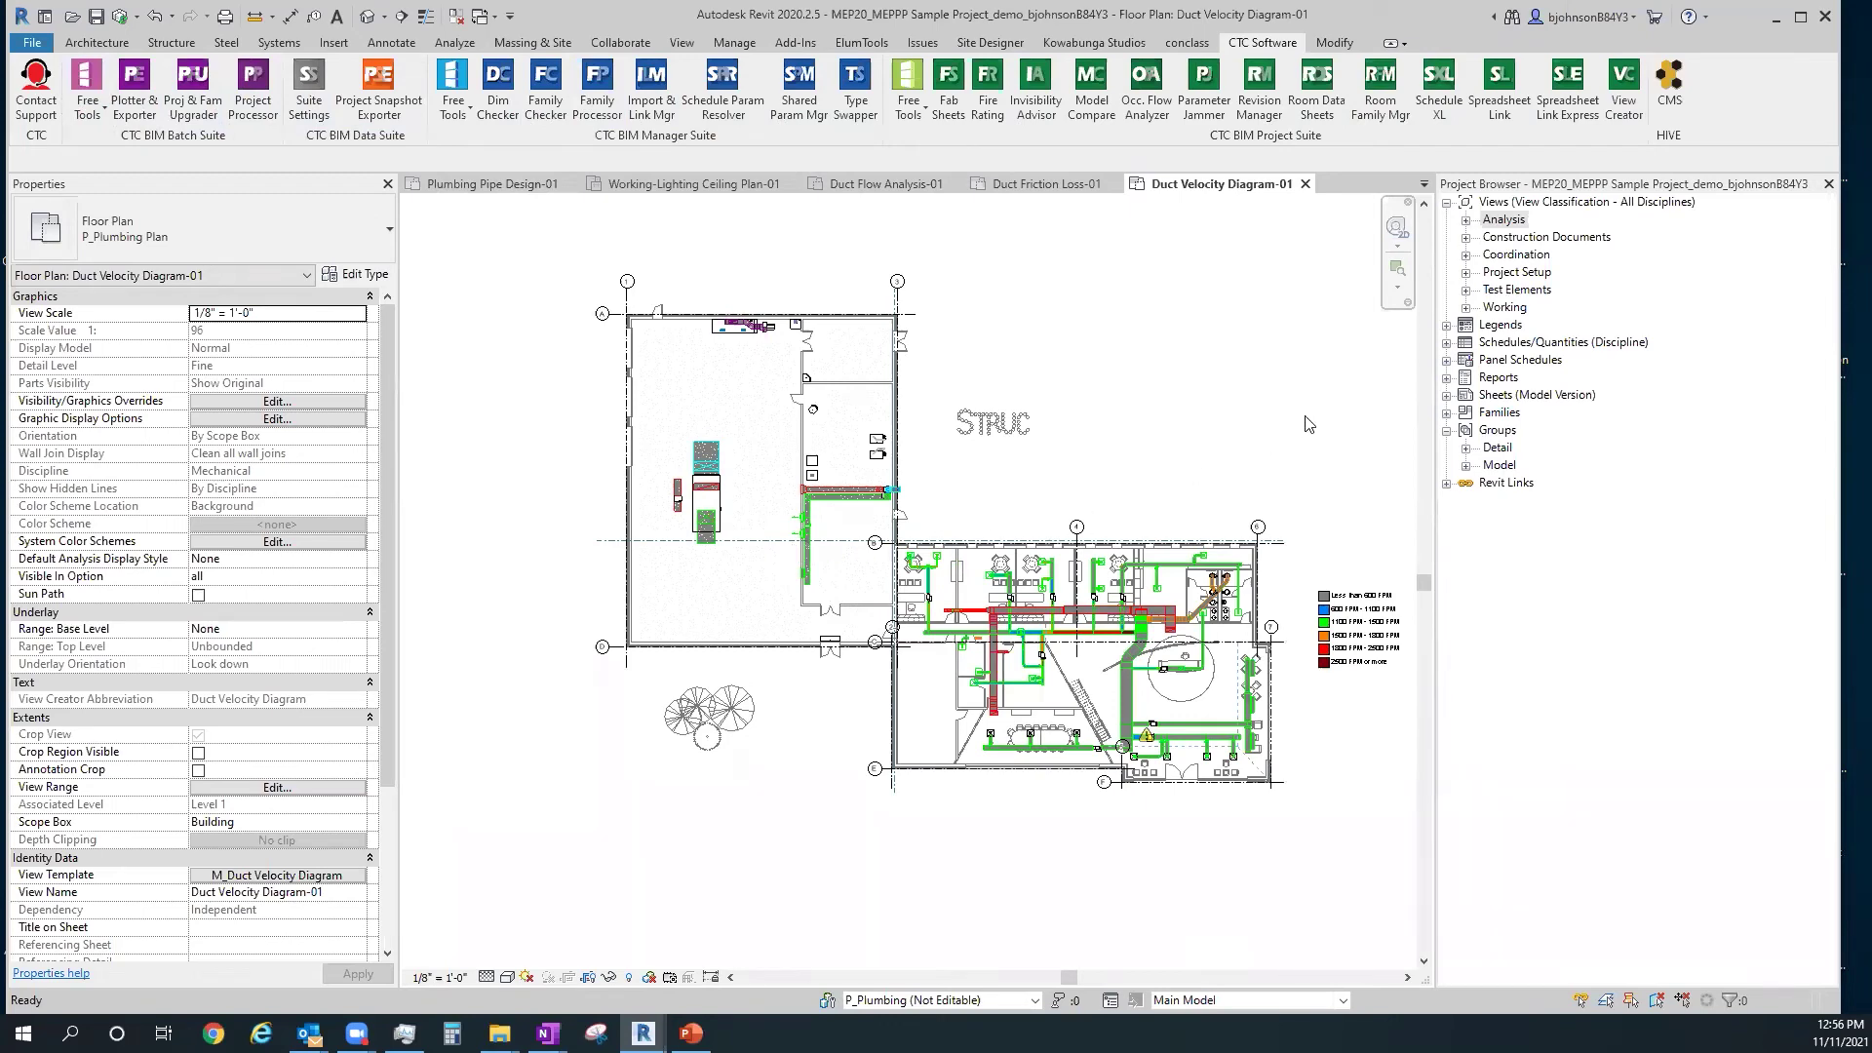